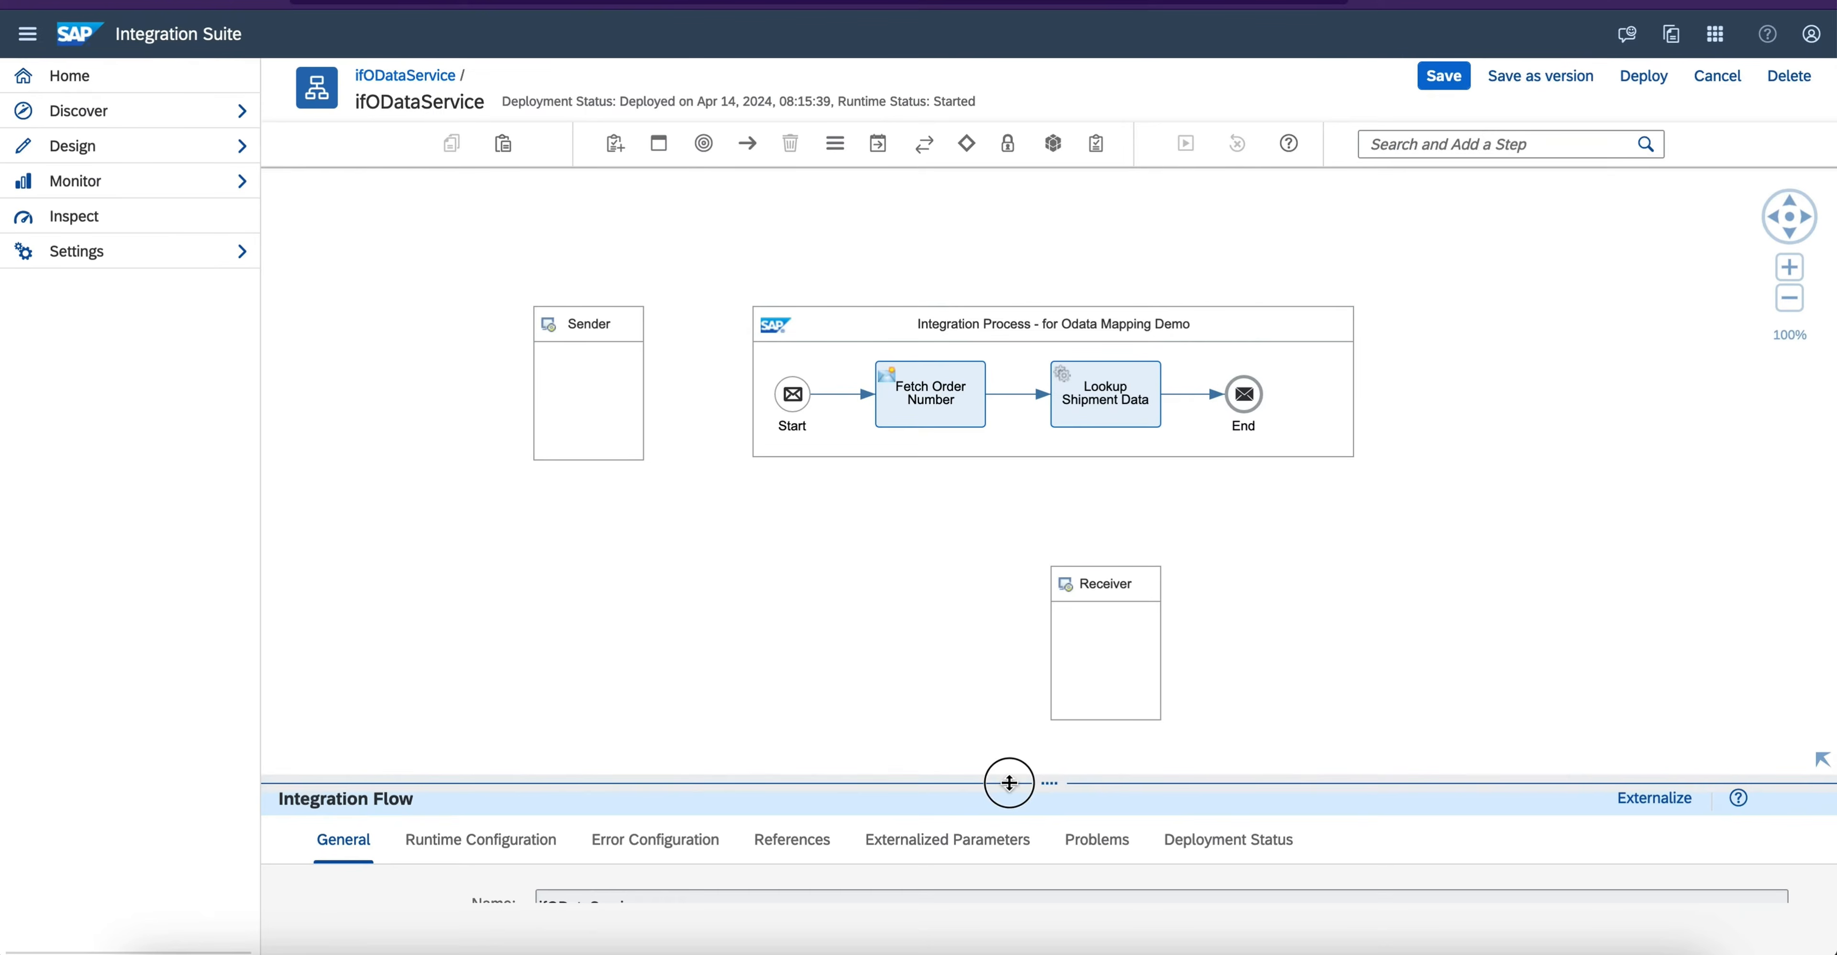
- Connect the Sender to the Start event with a SOAP adapter channel using the SOAP 1.x message protocol
left_click(567, 379)
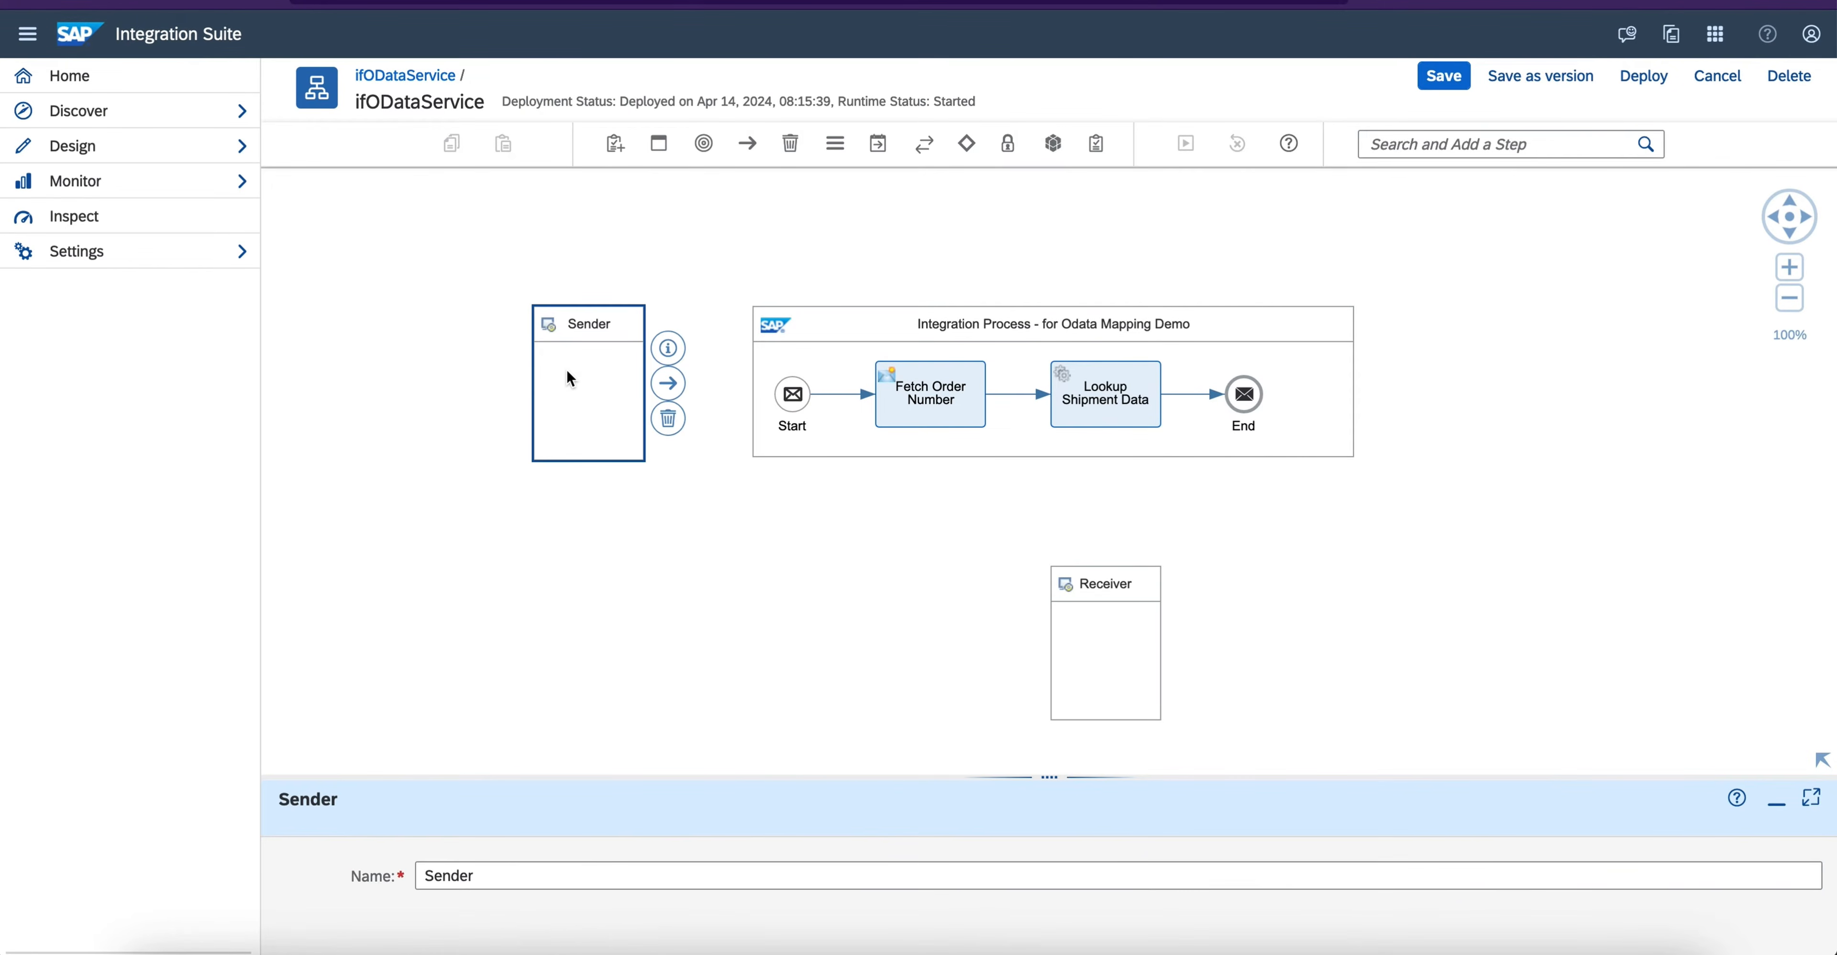
left_click_drag(999, 775, 1000, 657)
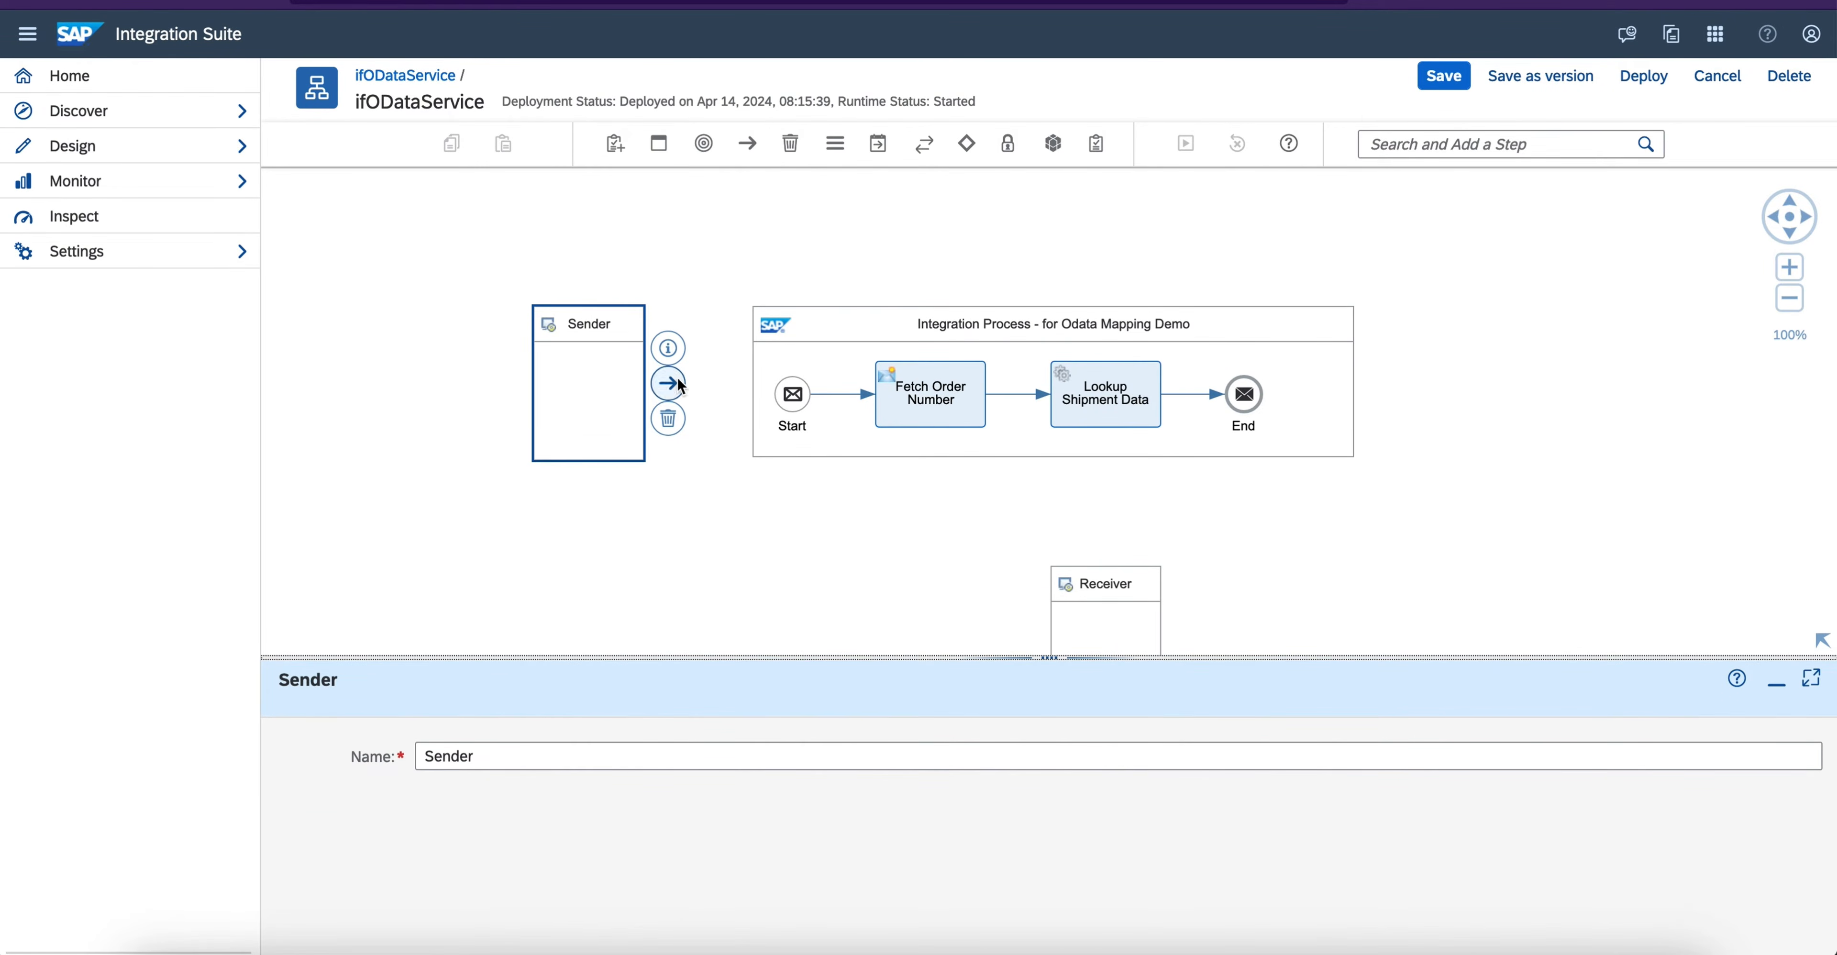
left_click_drag(668, 384, 789, 399)
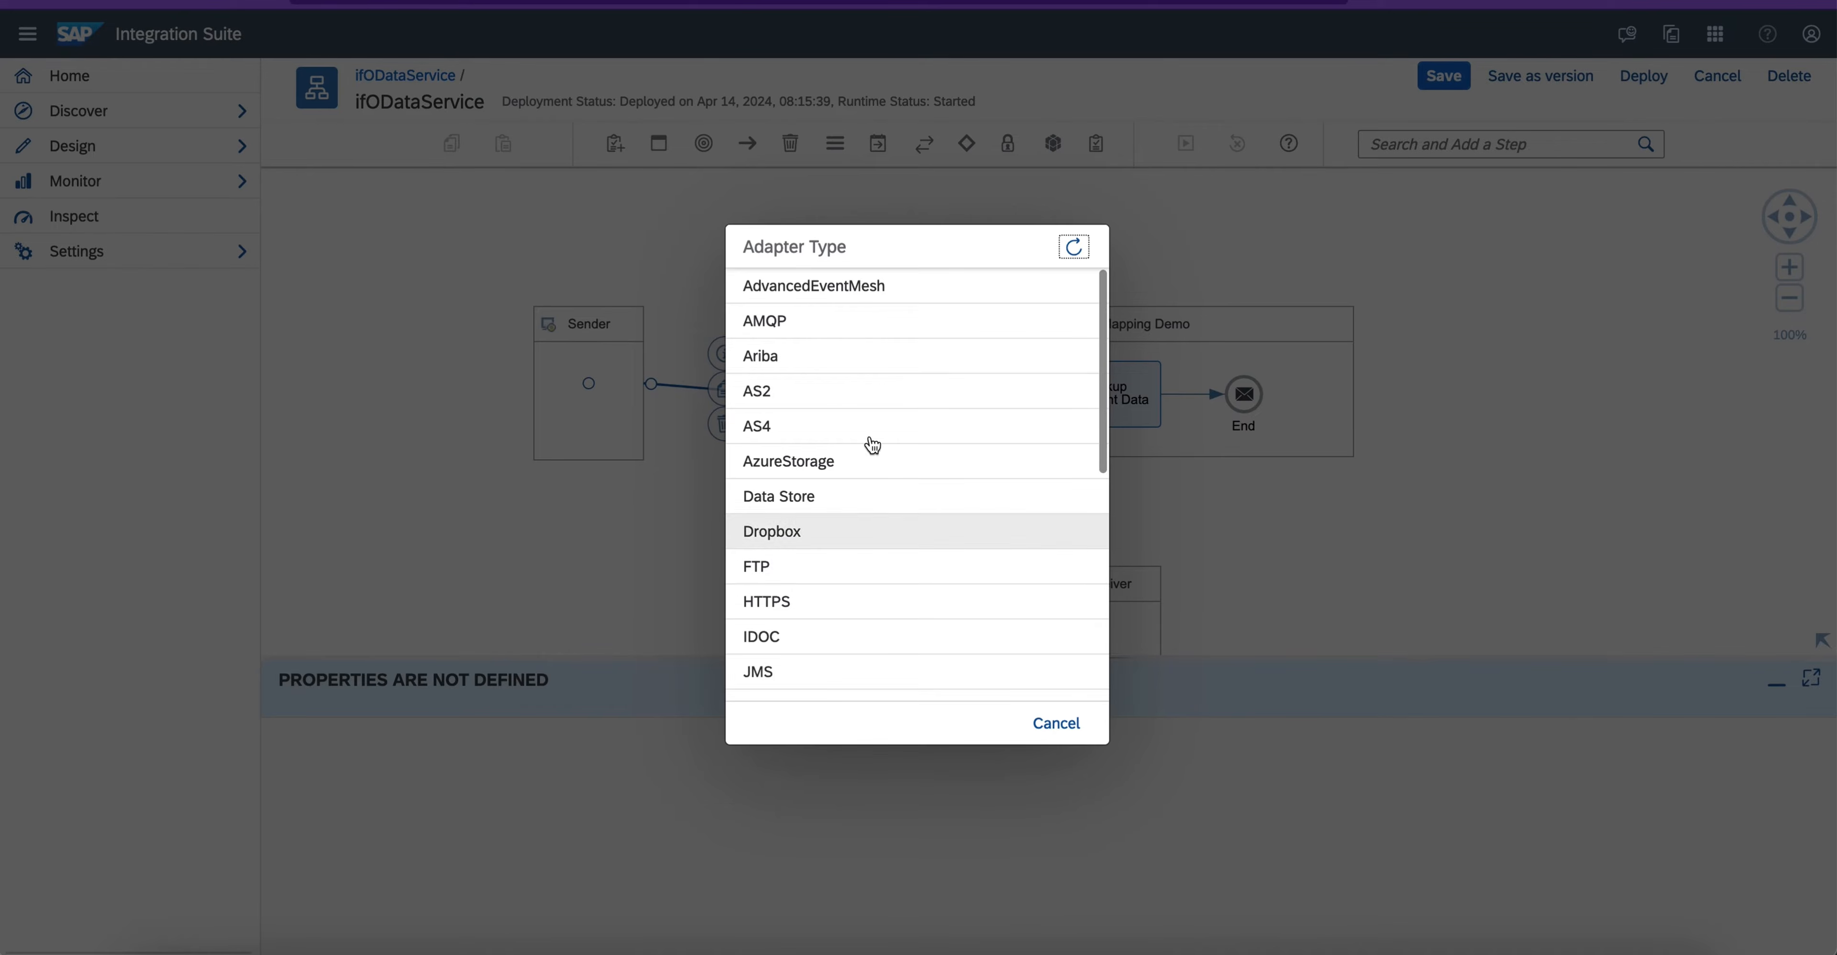
scroll(871, 560, "down", 5)
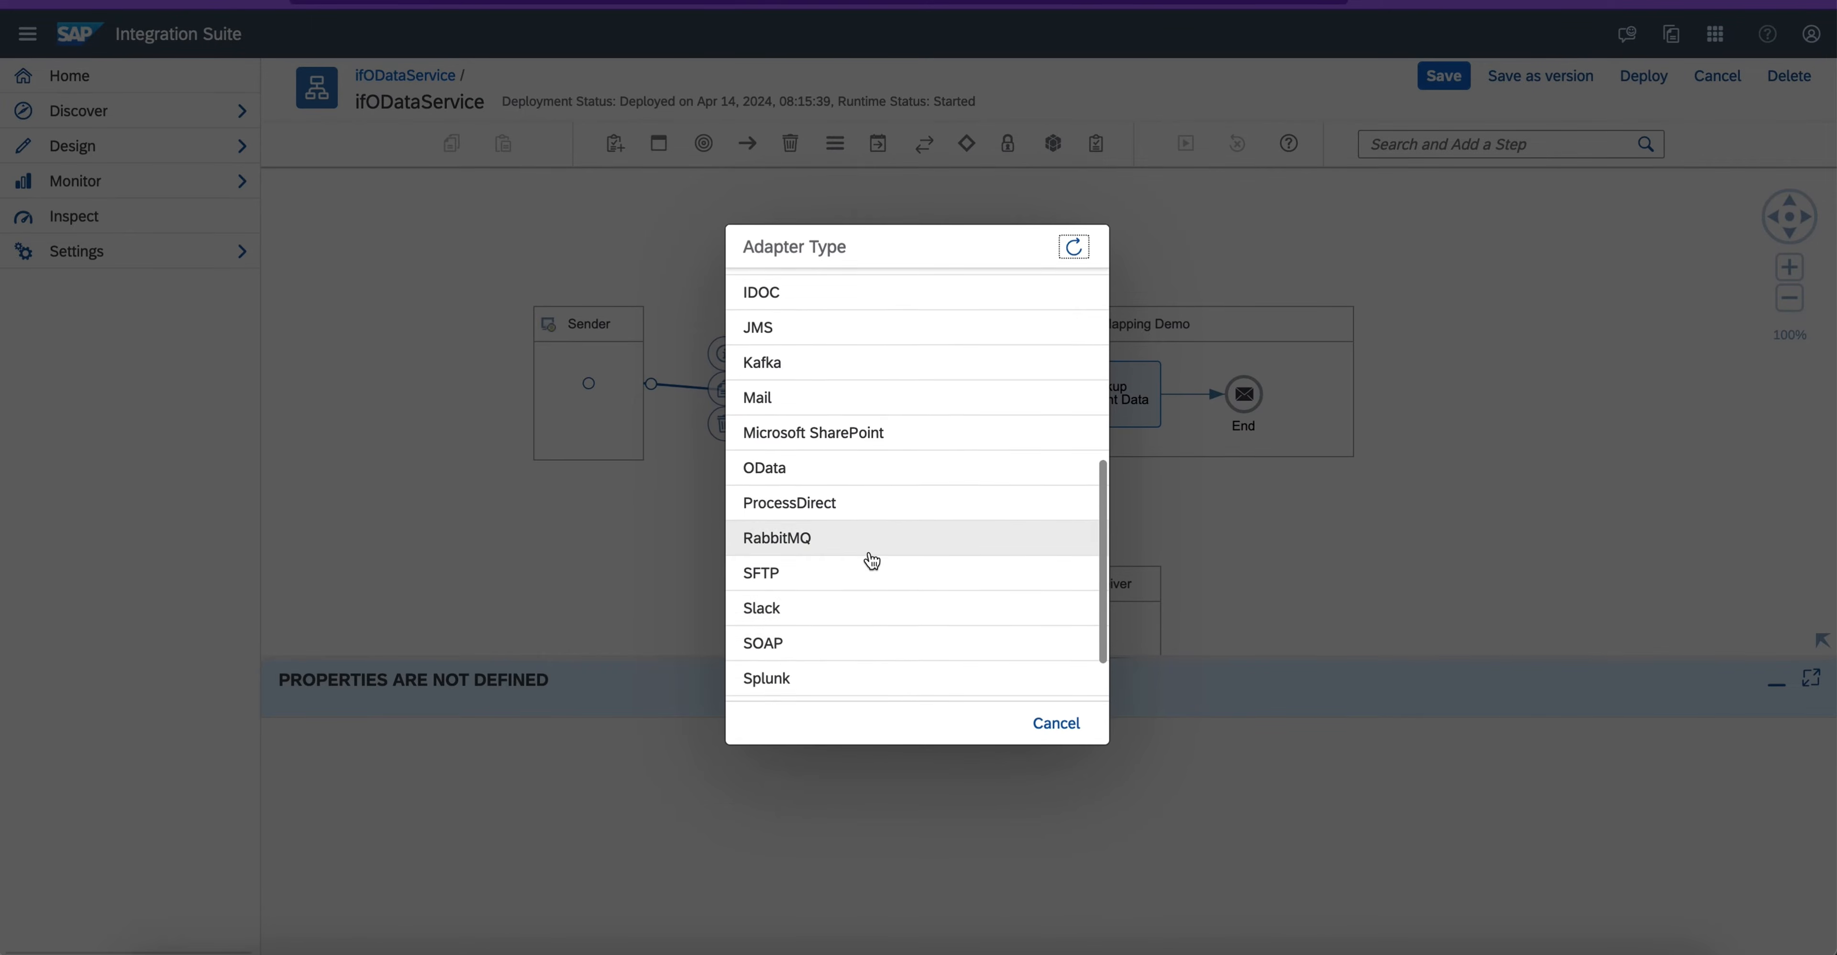
left_click(804, 642)
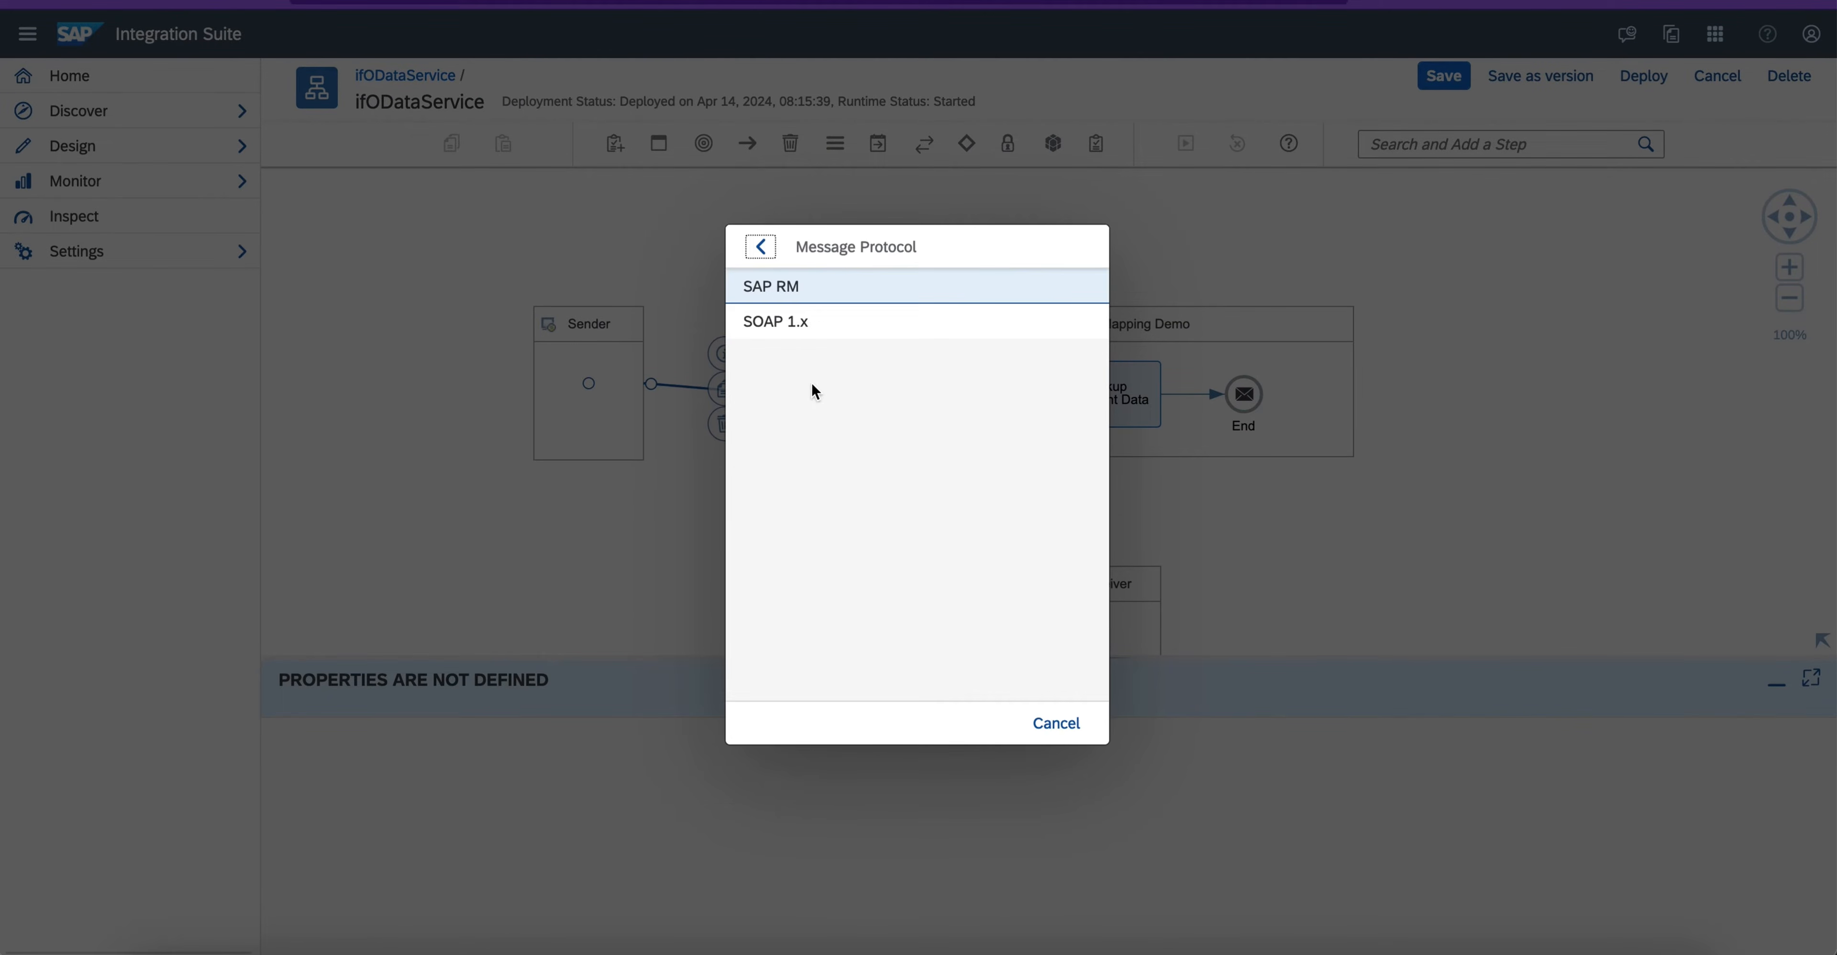
left_click(808, 336)
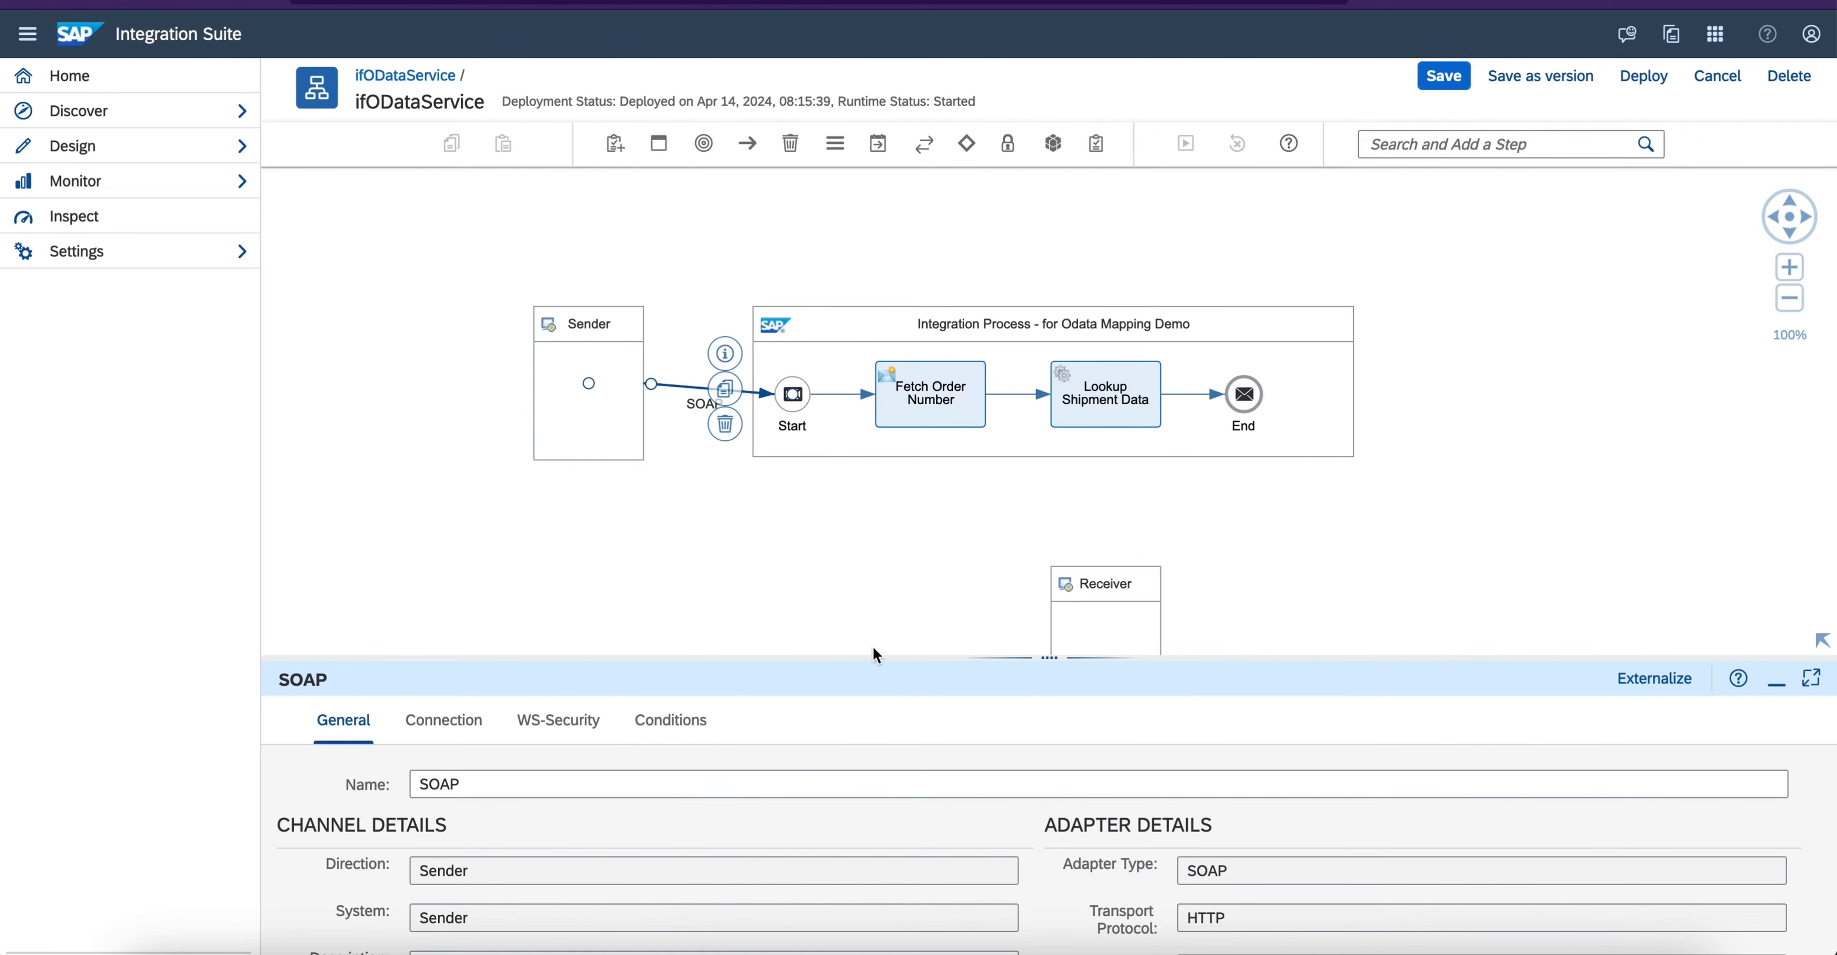
- Open the connection details of the SOAP sender channel at its Address field
left_click_drag(876, 656, 894, 460)
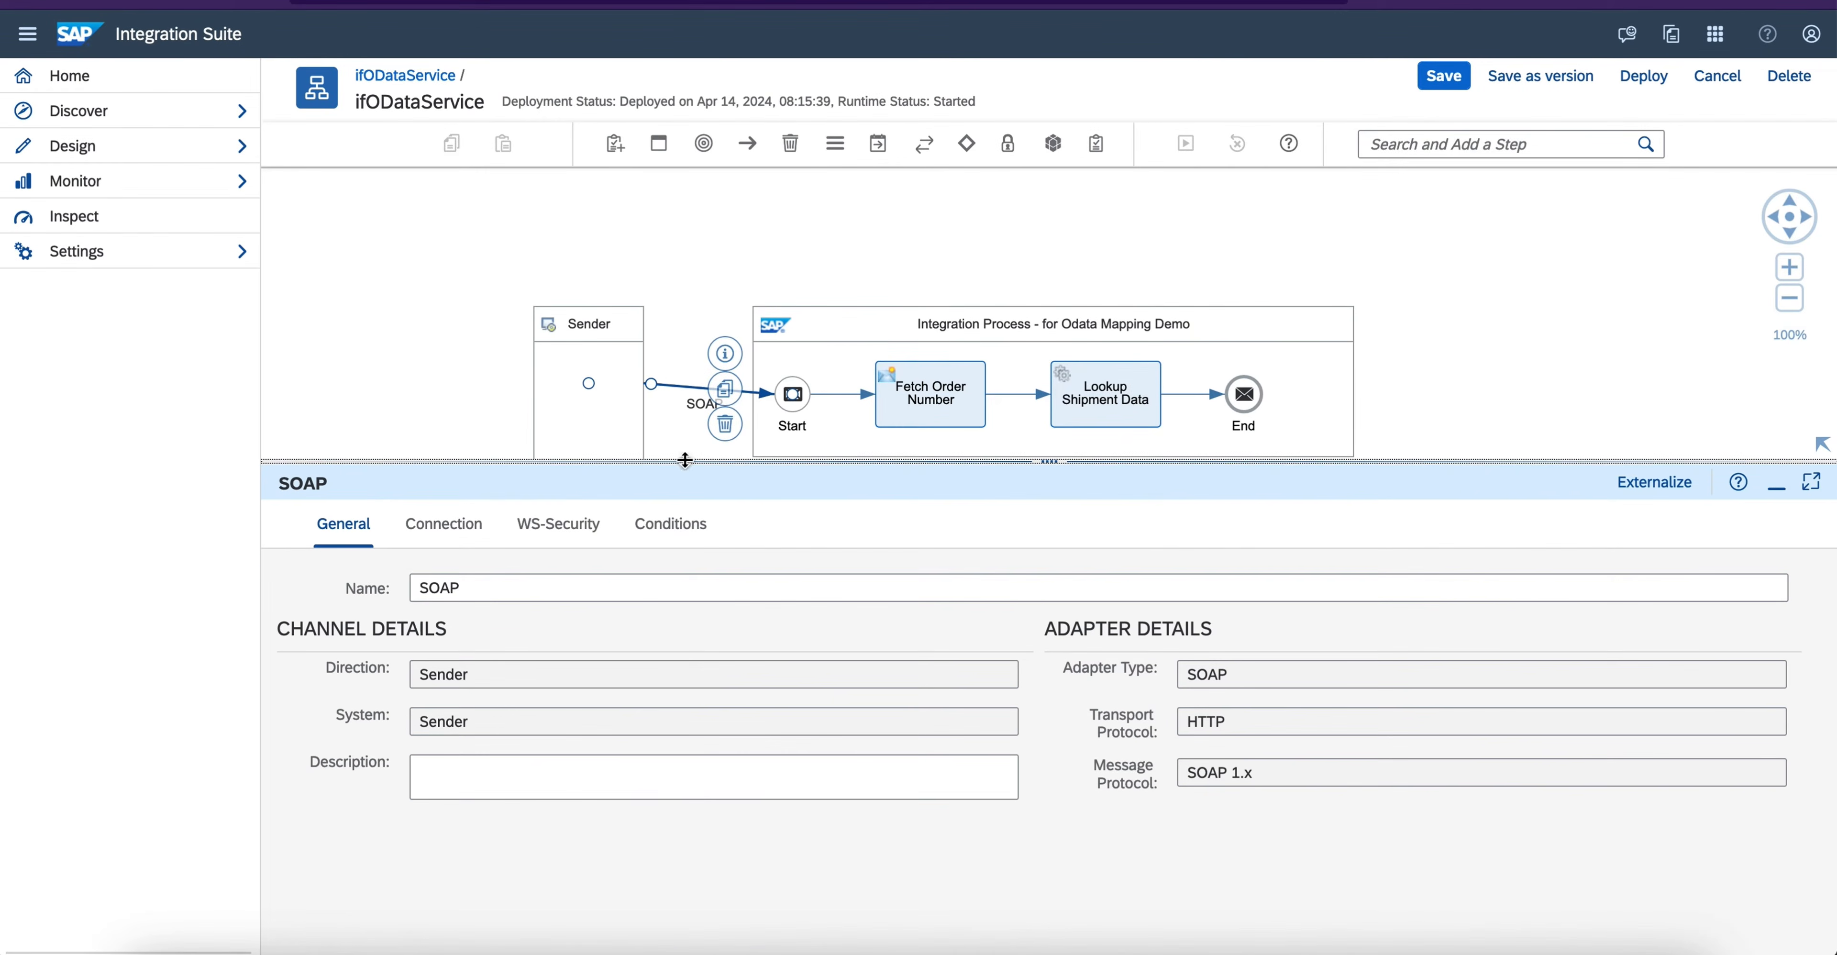
left_click(471, 534)
left_click(622, 629)
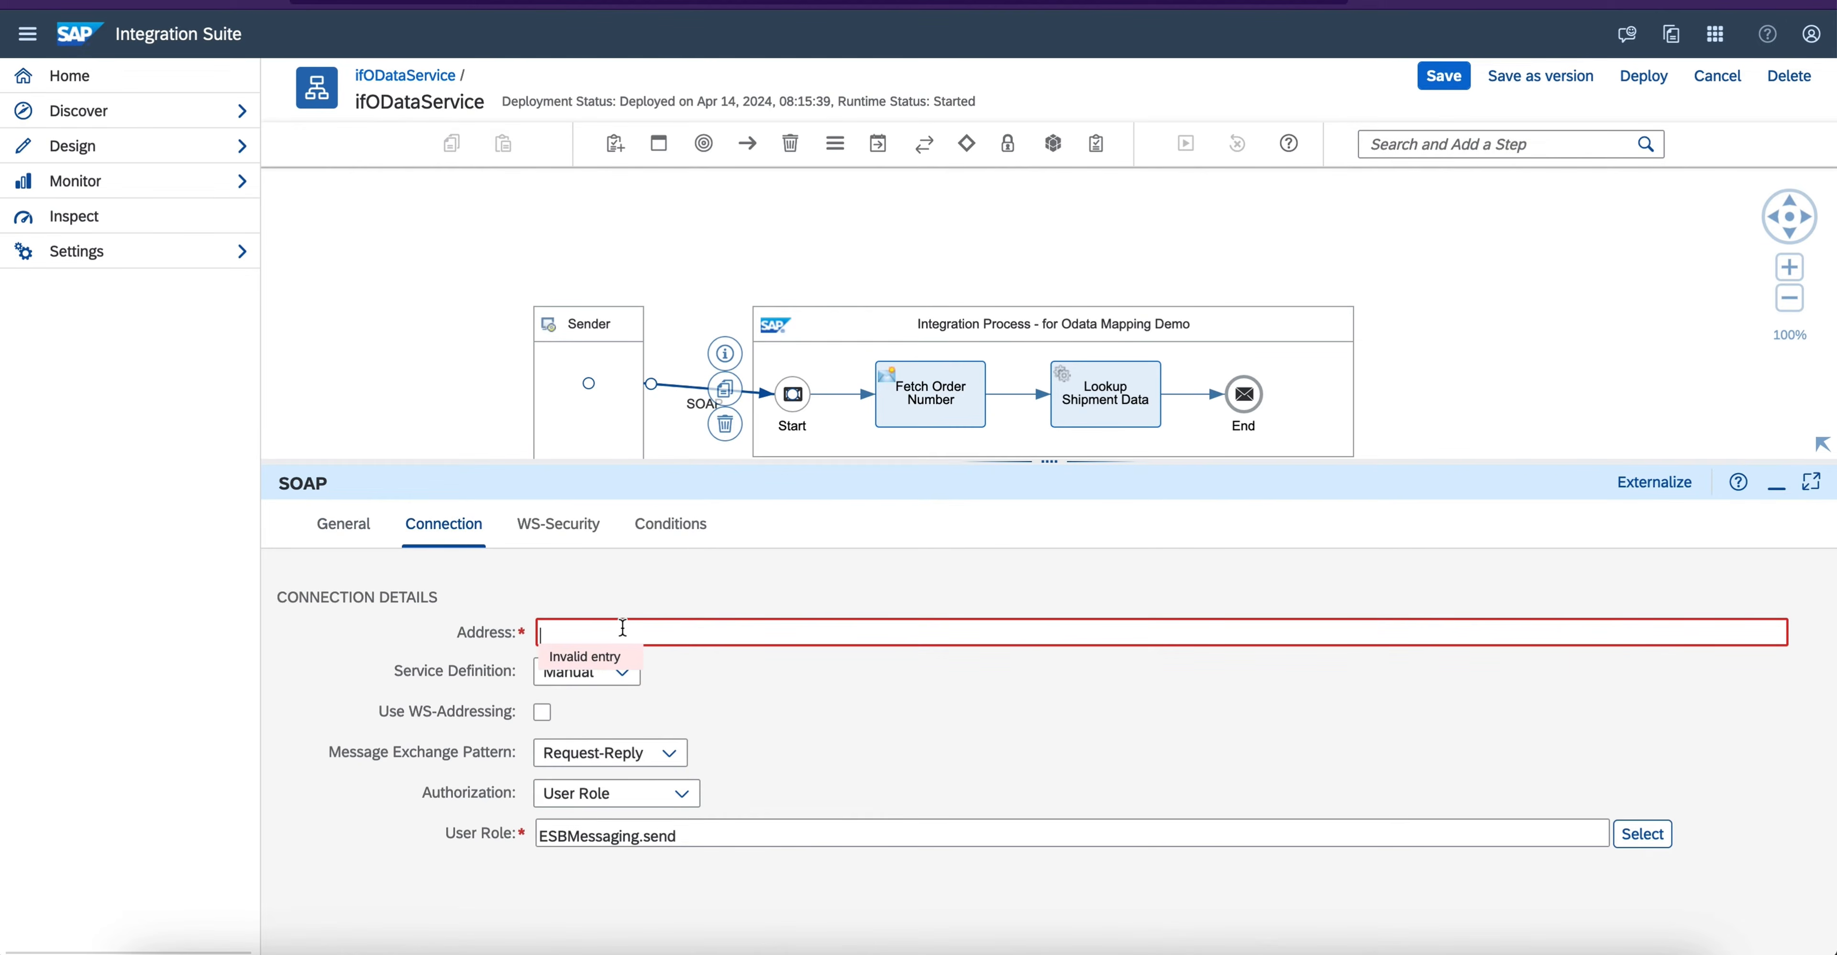
key("ctrl+v")
key("ctrl+a")
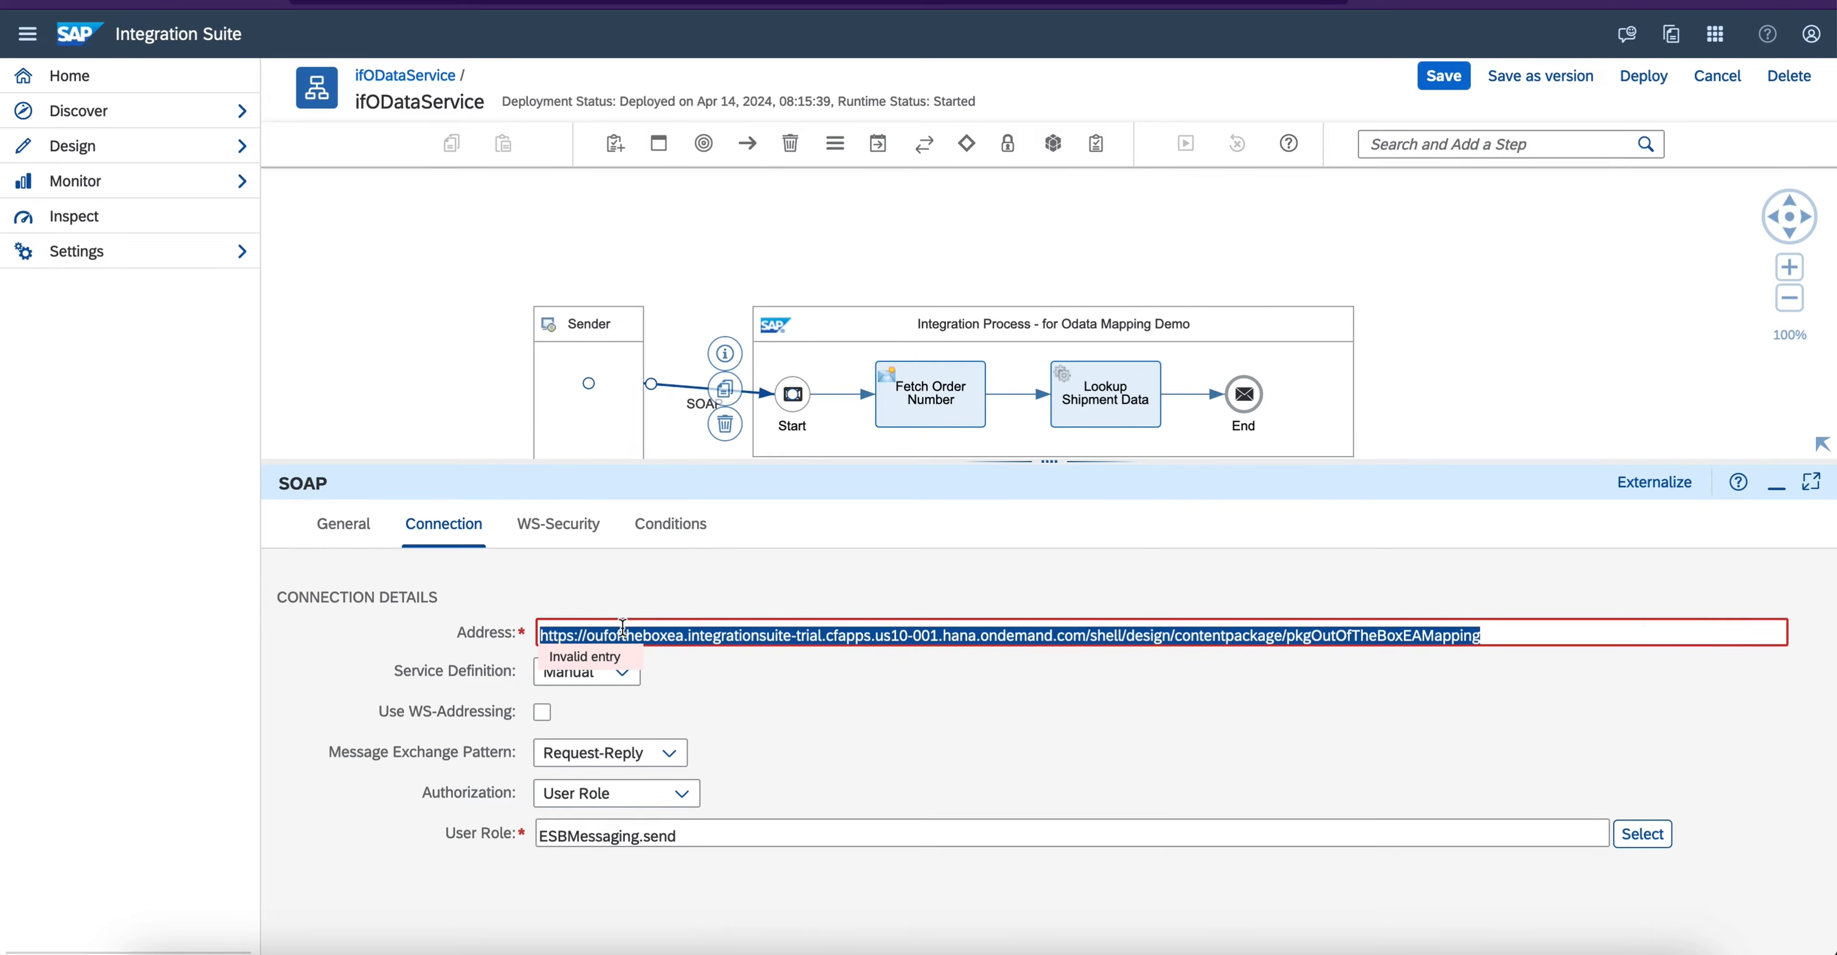
key("BackSpace")
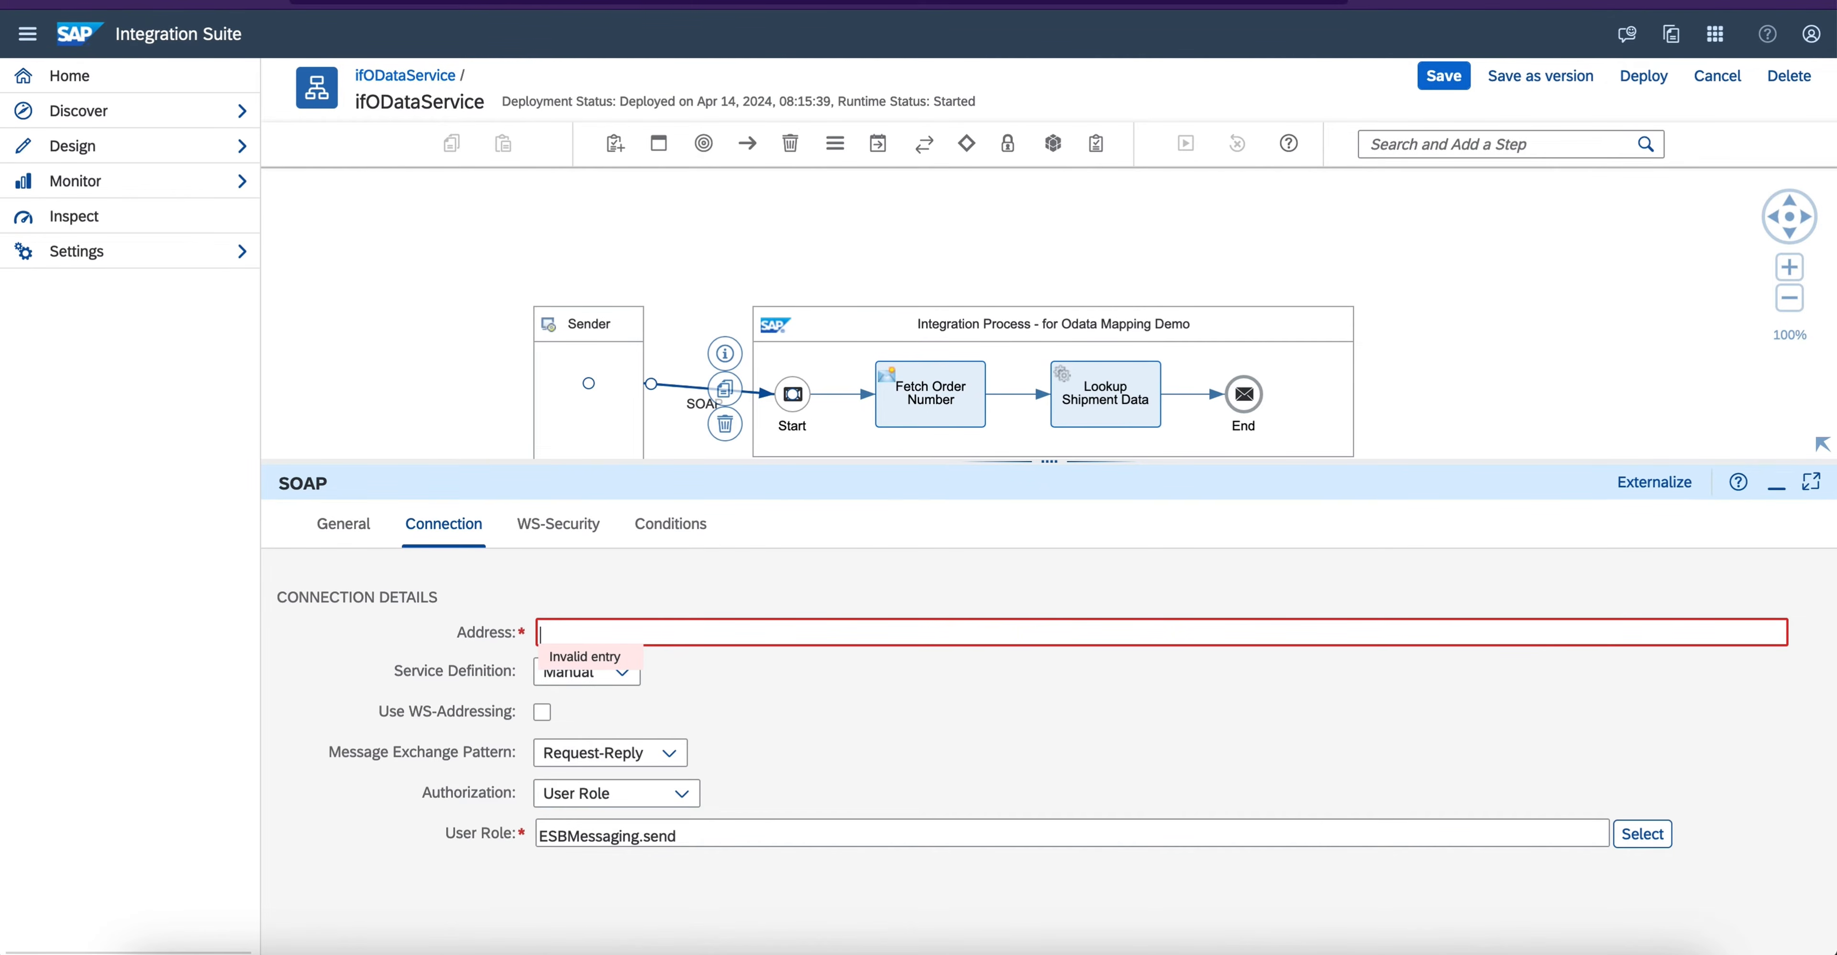
- Set the SOAP sender channel's address to /ODataMappingDemo
type("/ODataMappingDemo")
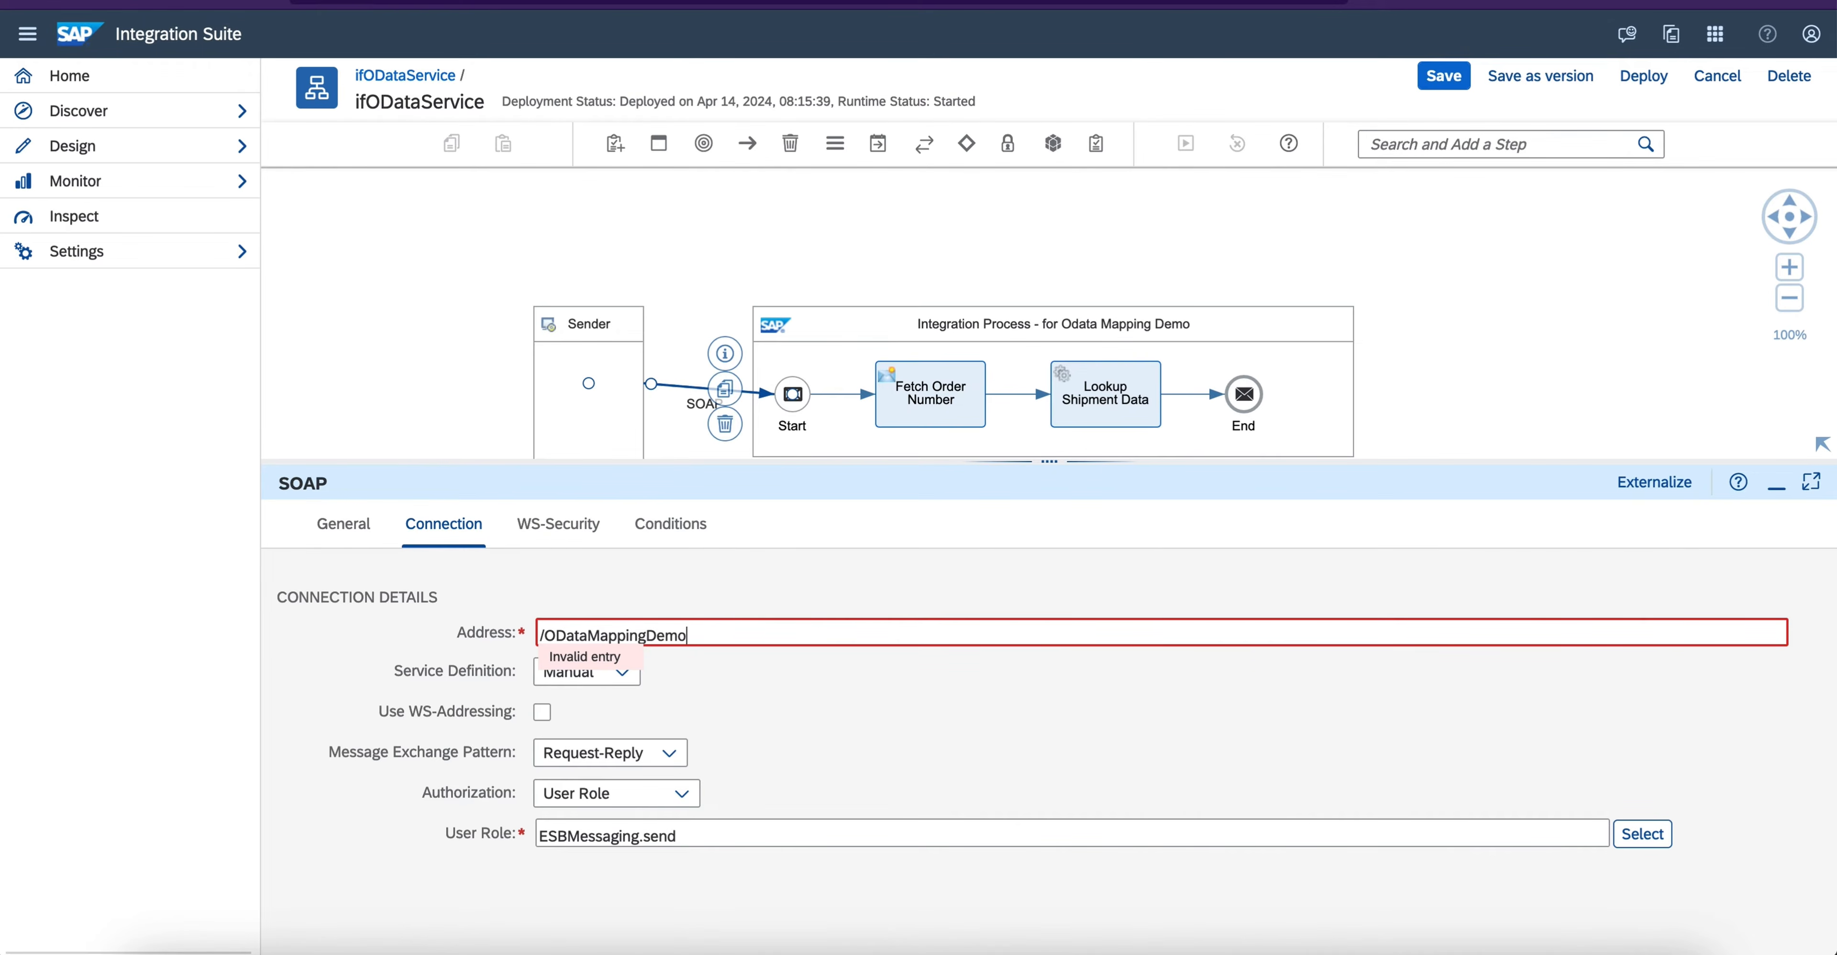
left_click(861, 696)
left_click(855, 633)
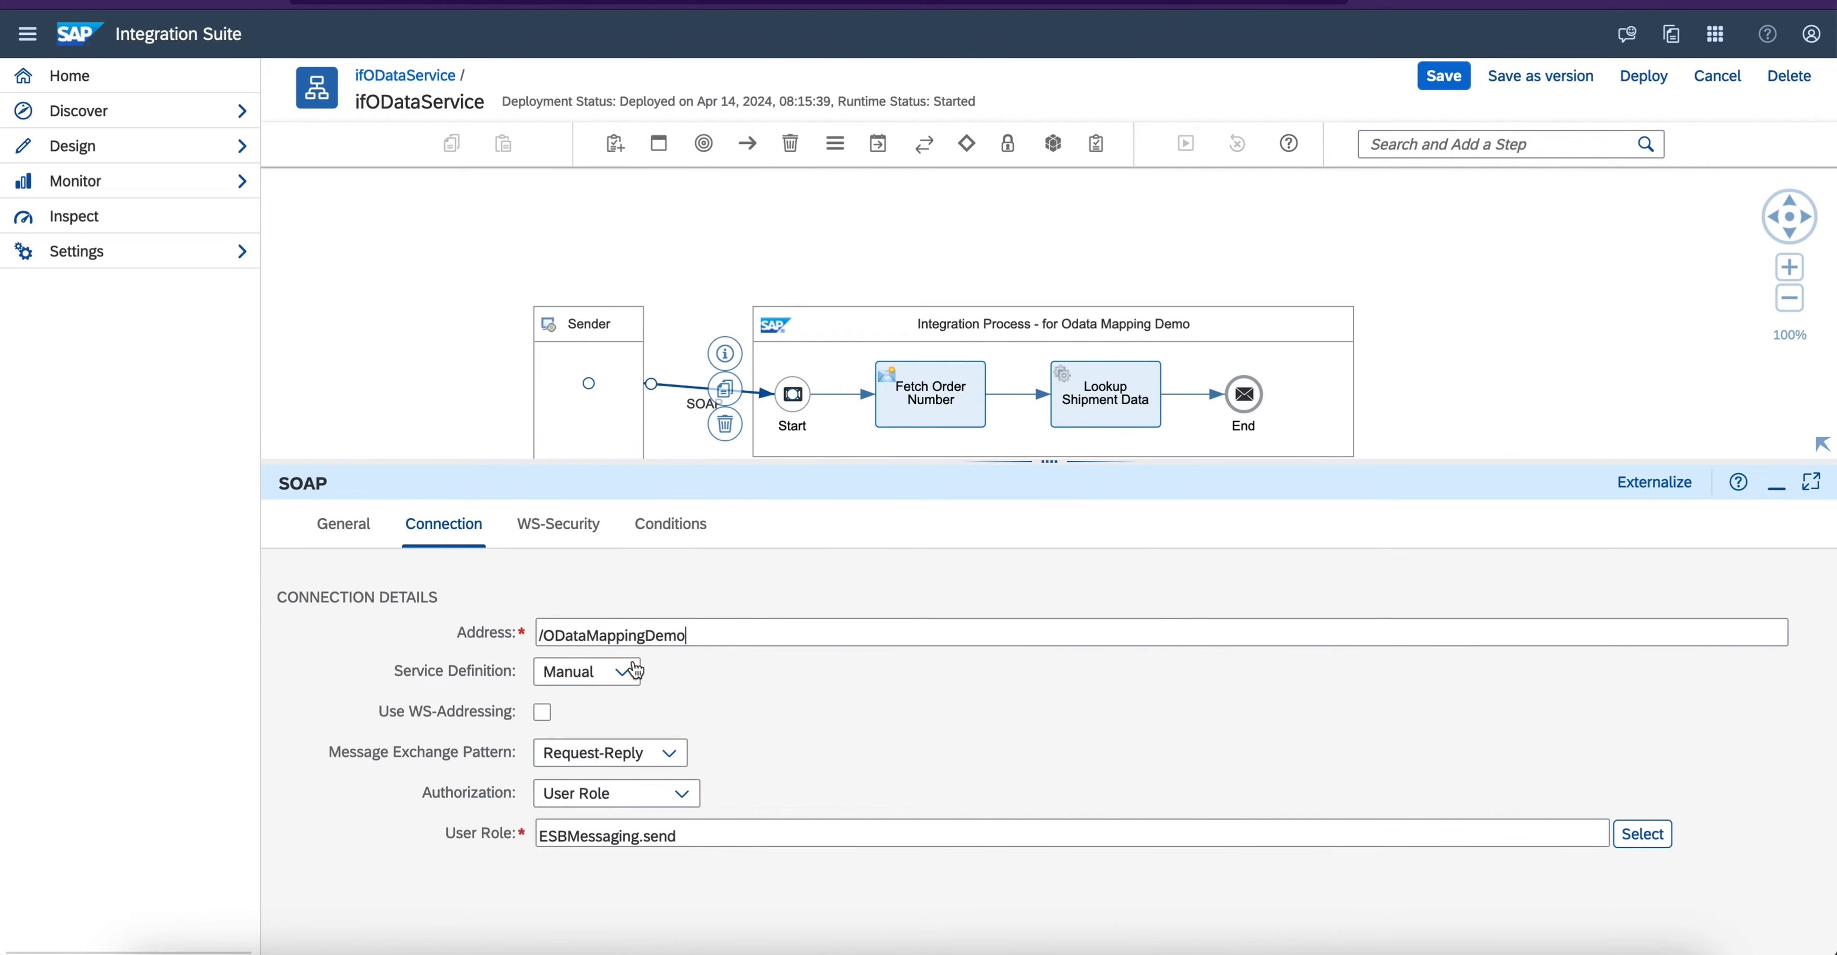
- Set the service definition to WSDL and upload GetOrderShipmentDetails.wsdl from the WSDL folder in Downloads as the WSDL resource
left_click(628, 671)
left_click(592, 736)
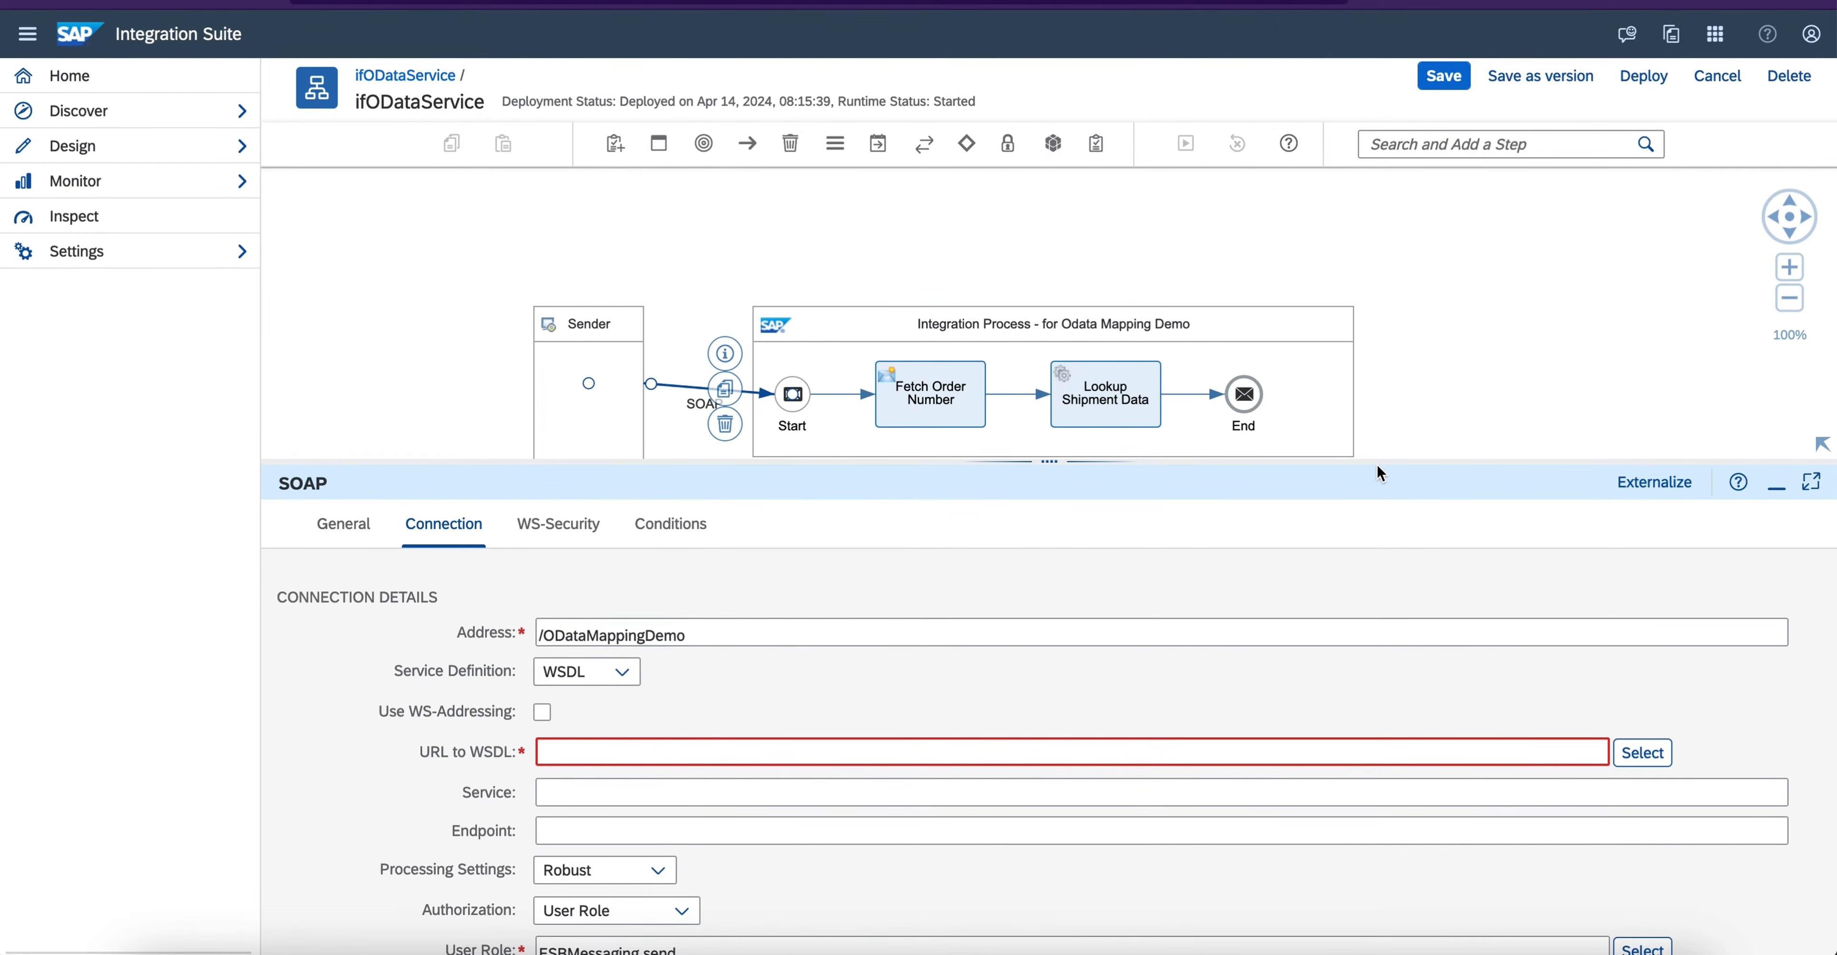
left_click_drag(1378, 464, 1378, 367)
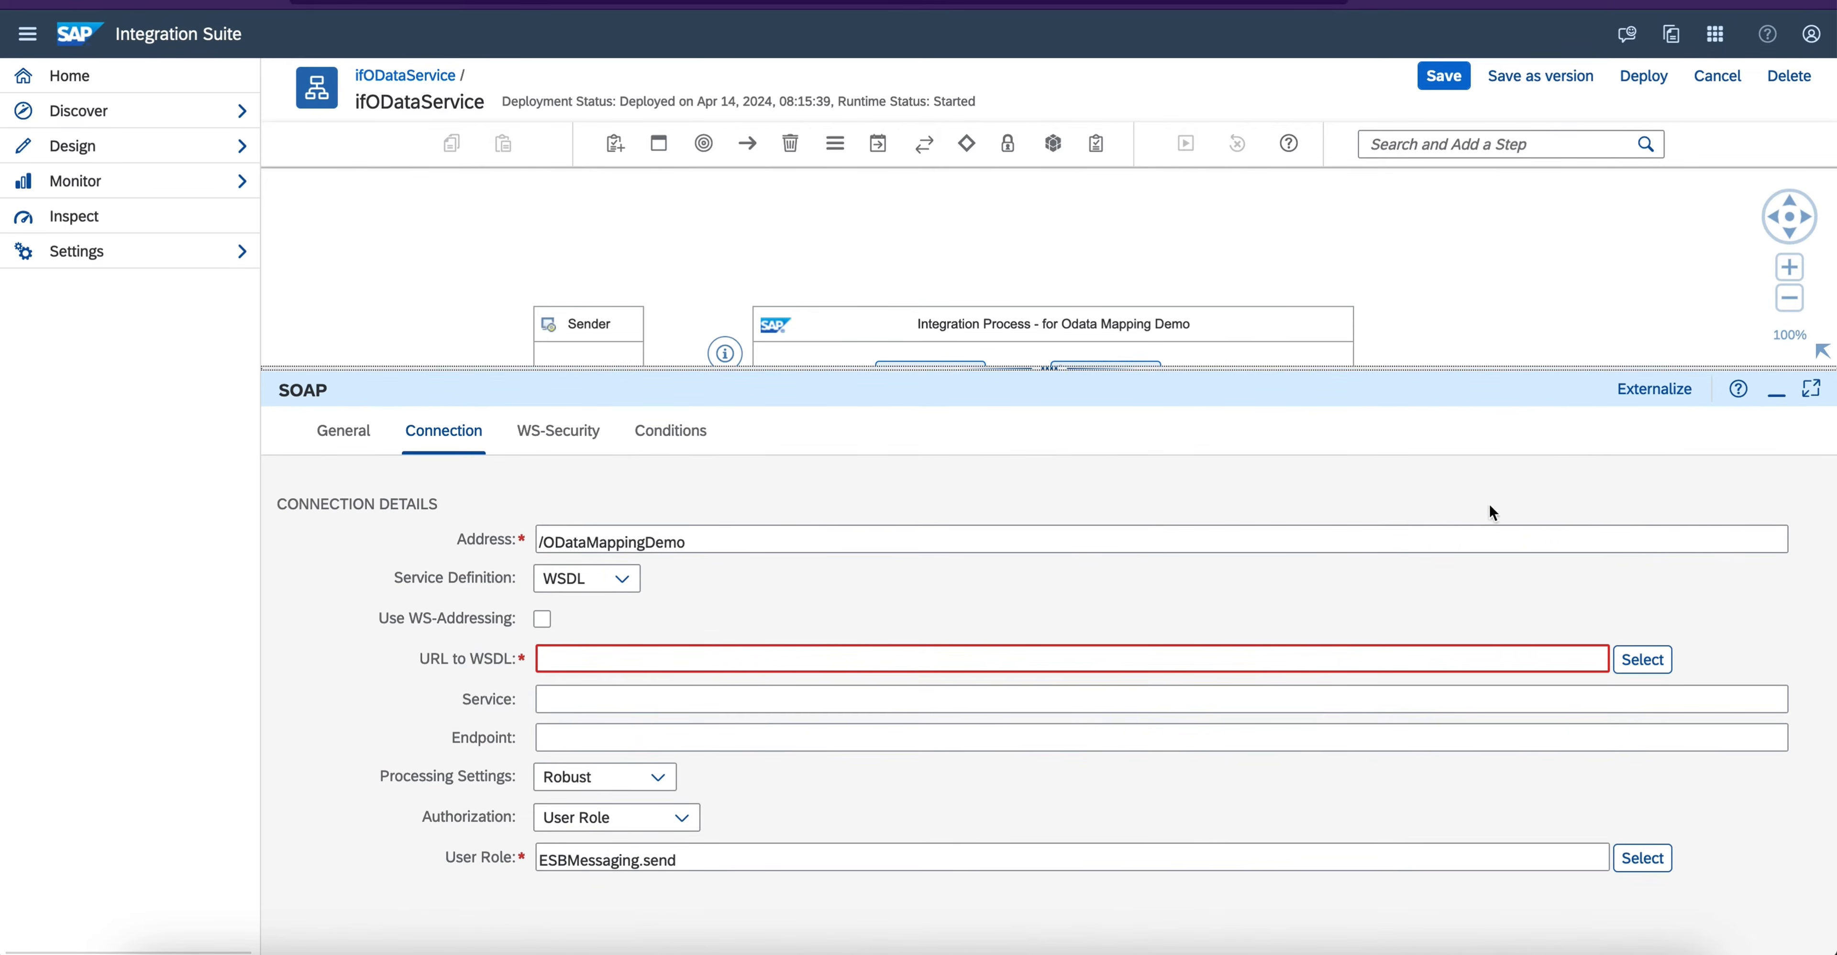
left_click(1643, 659)
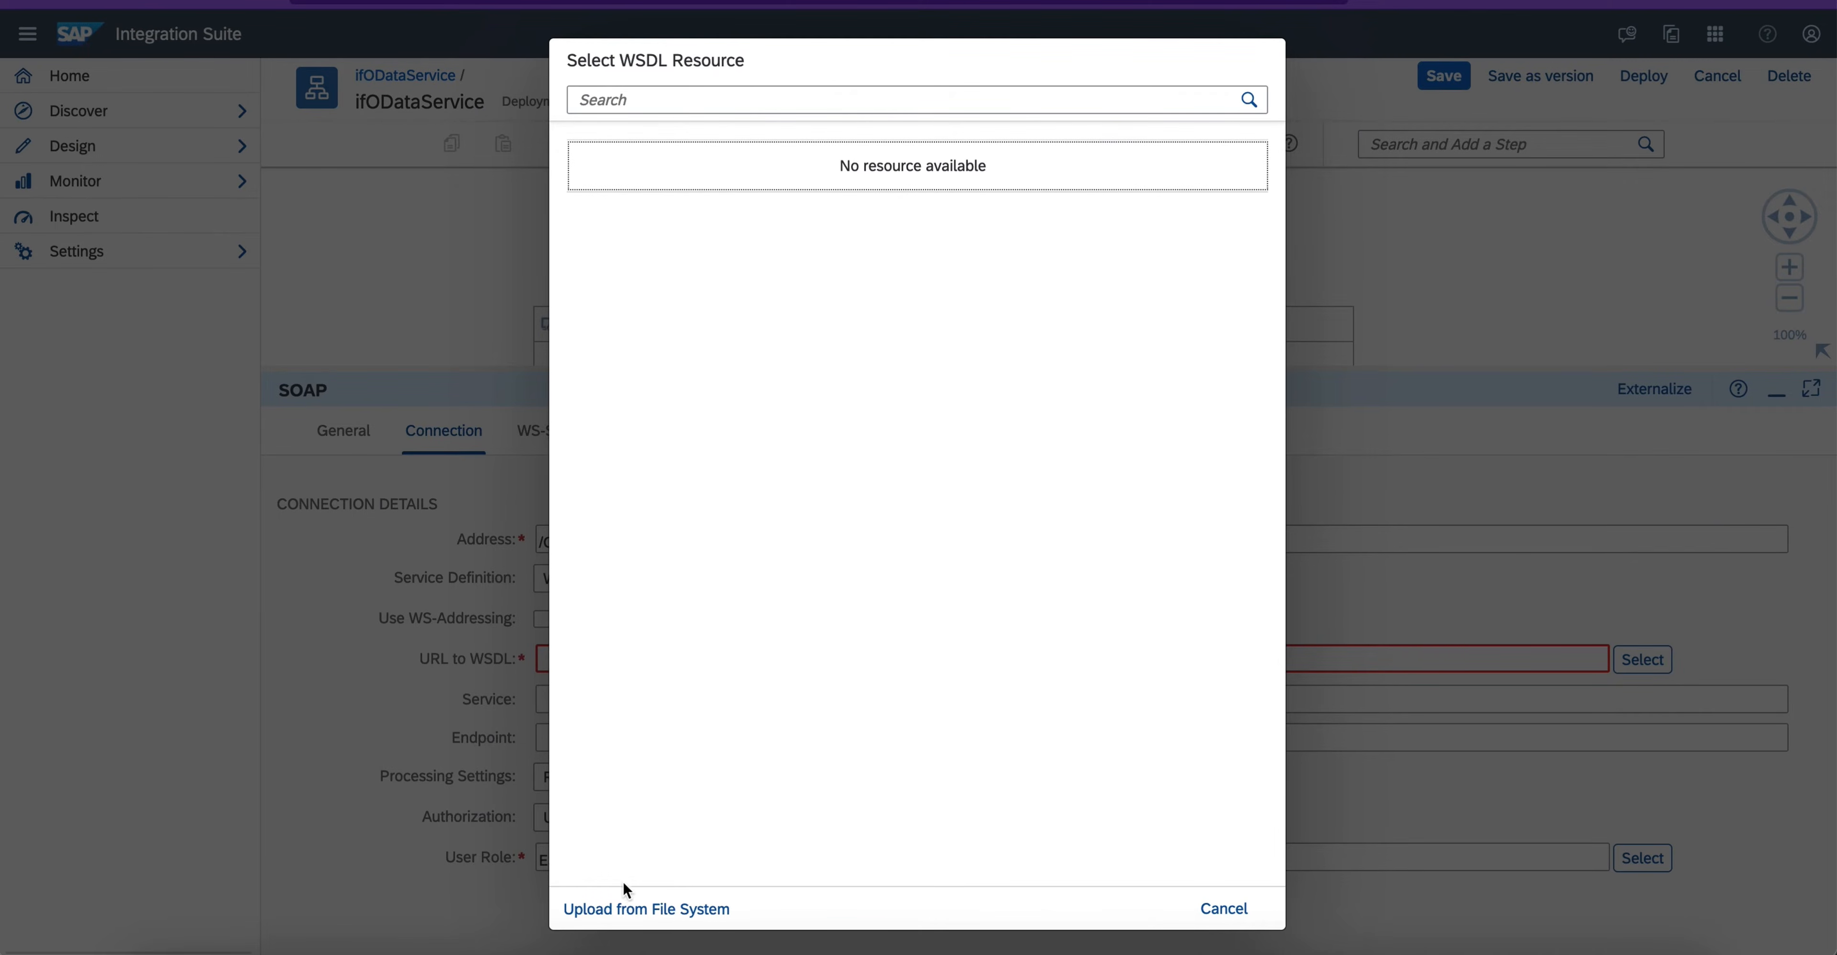
left_click(631, 907)
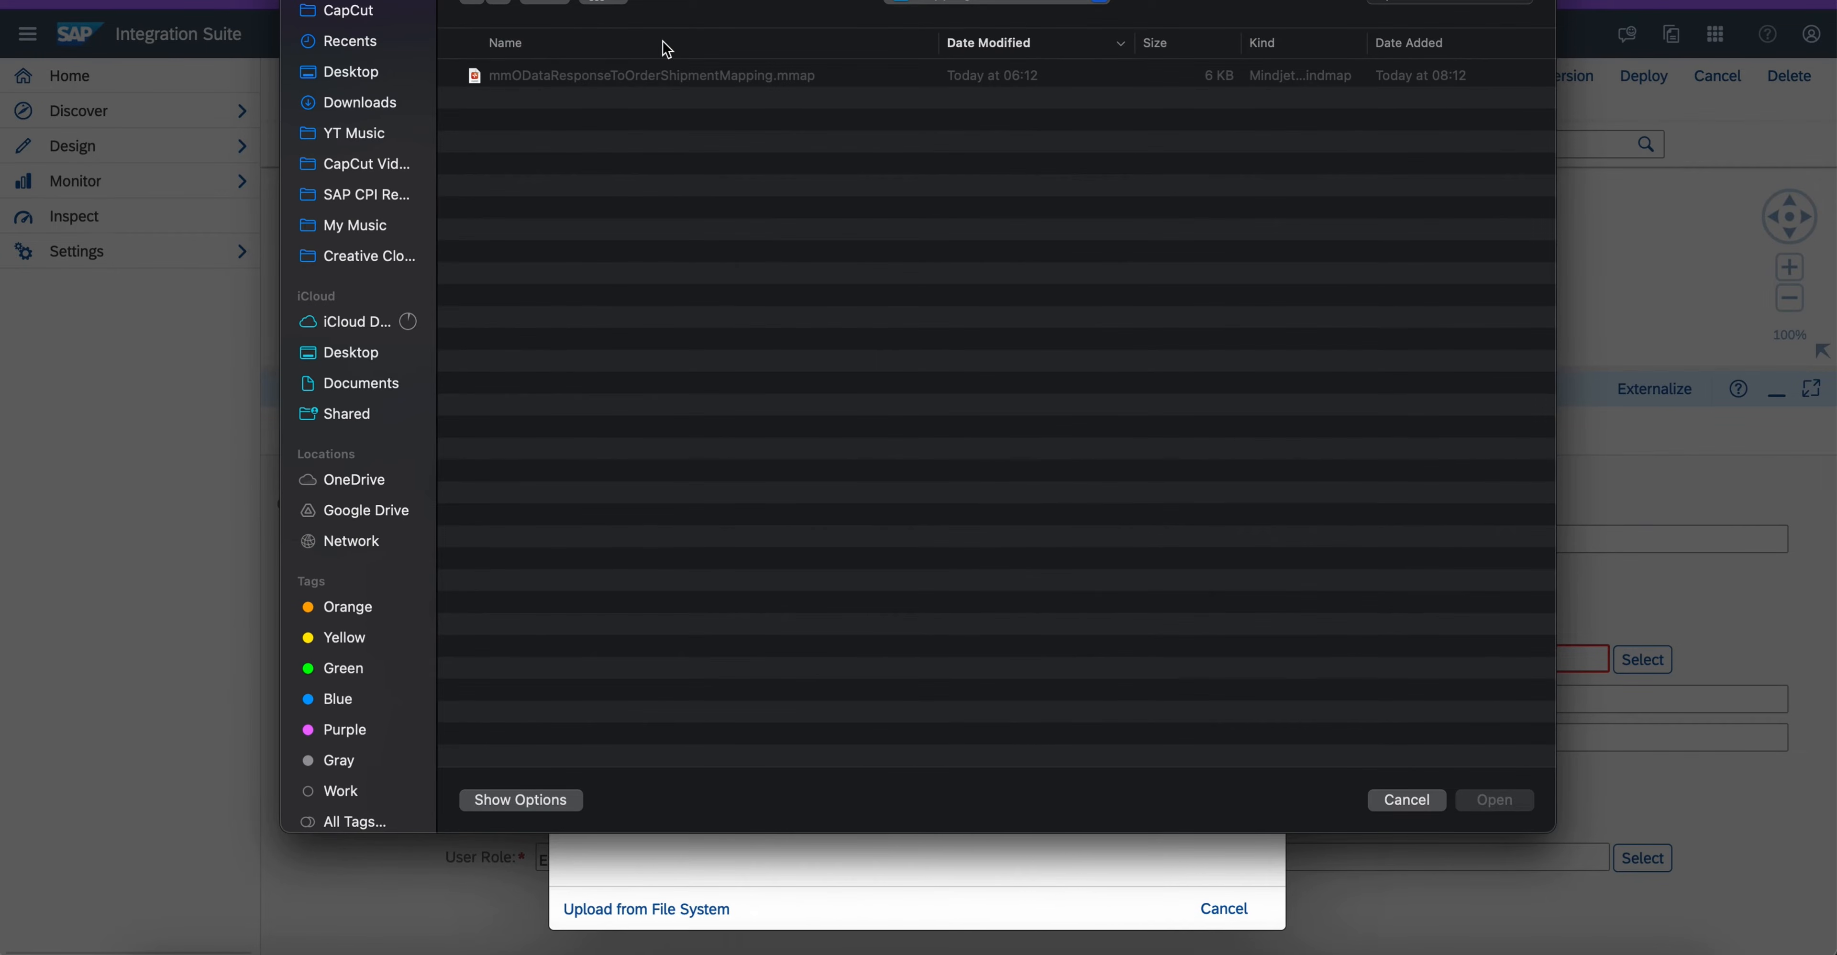
left_click(360, 102)
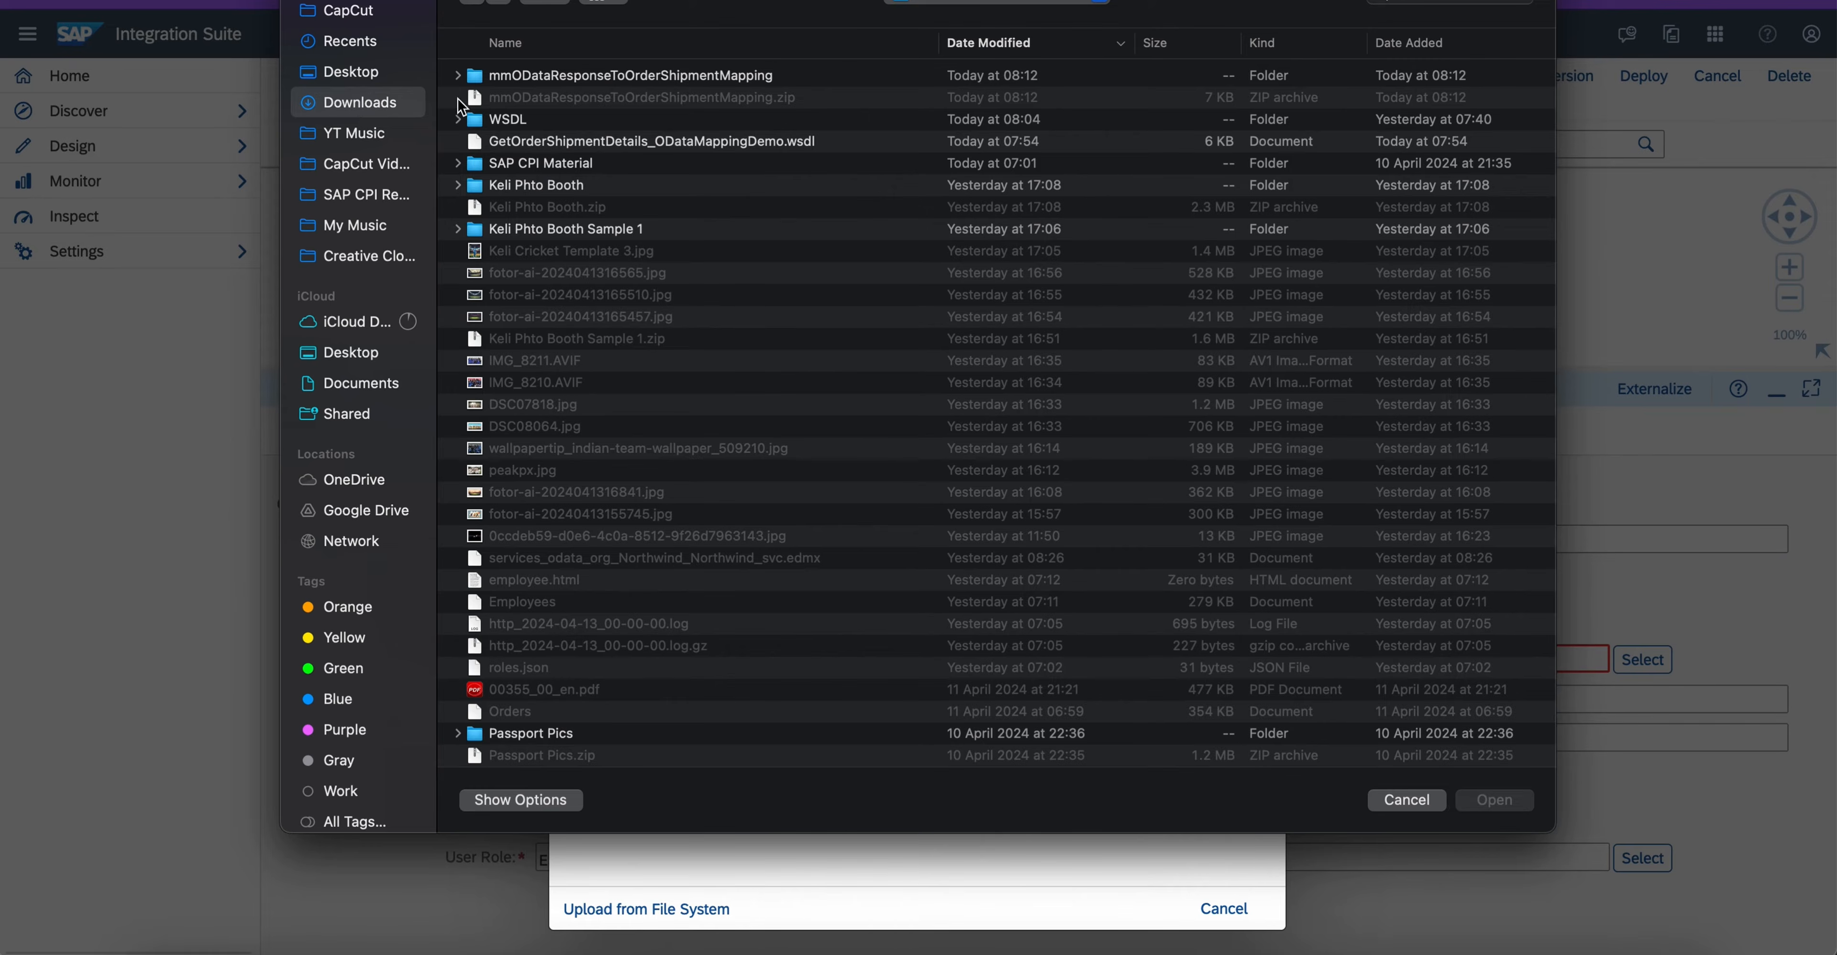
double_click(504, 121)
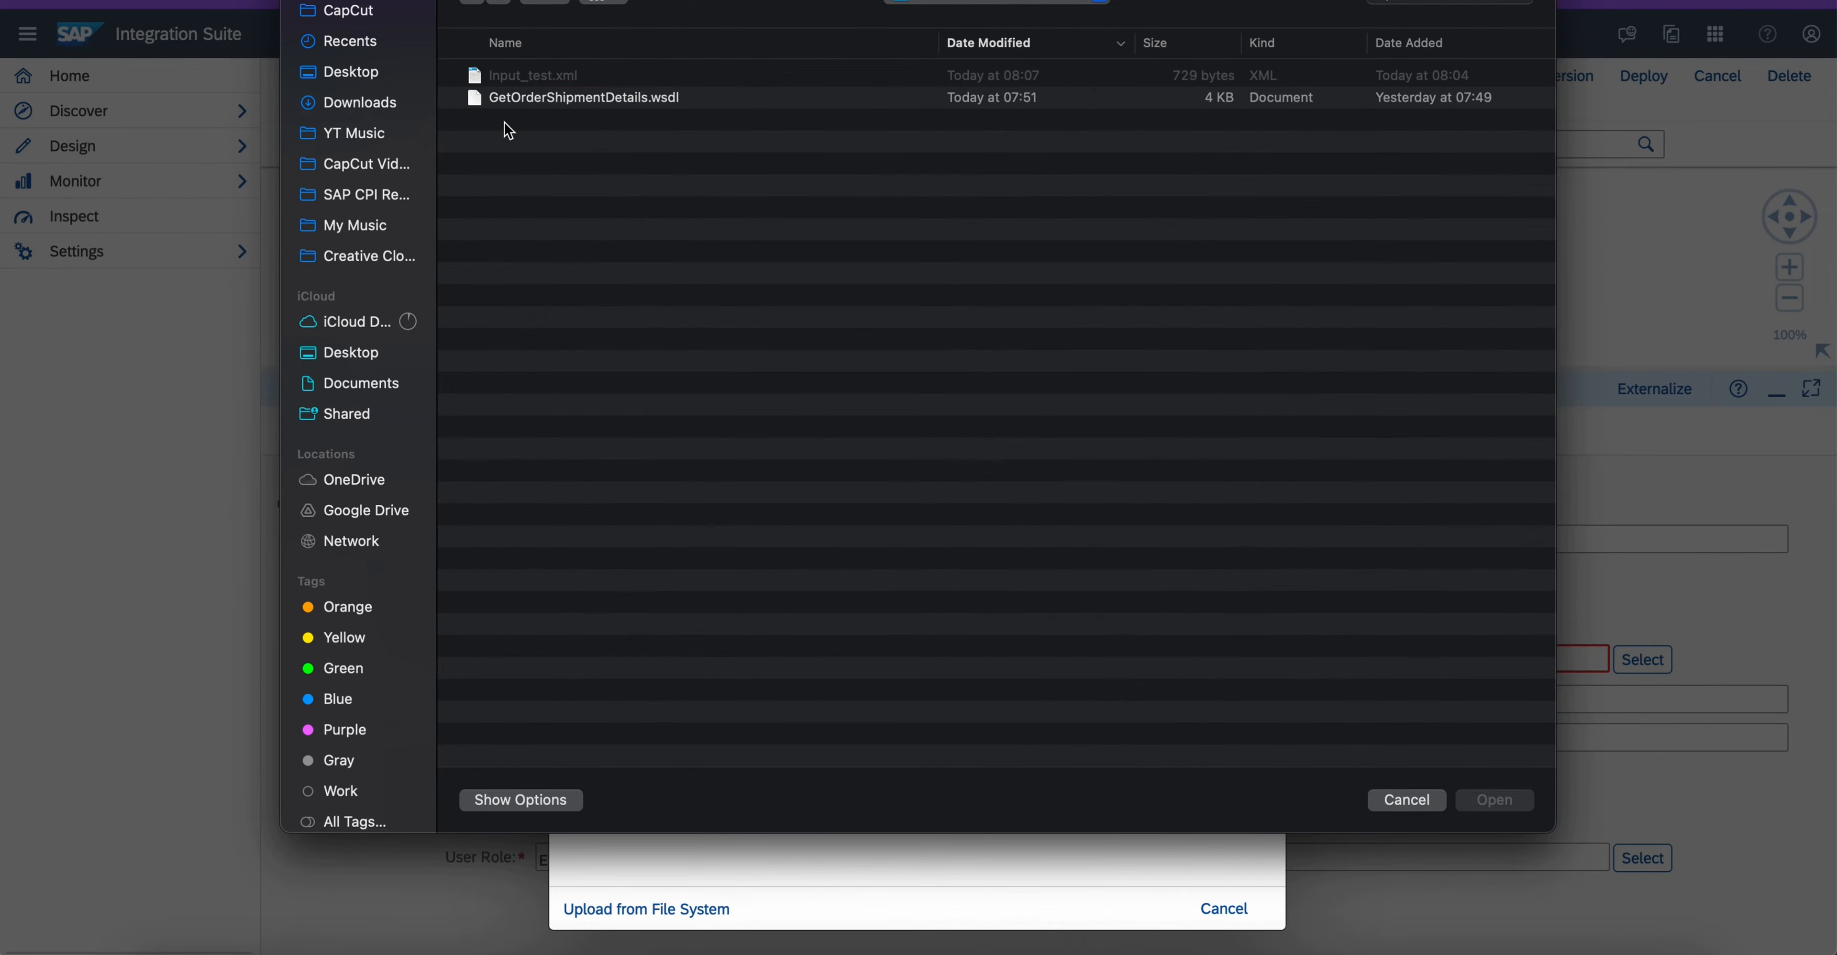
left_click(639, 100)
left_click(1488, 799)
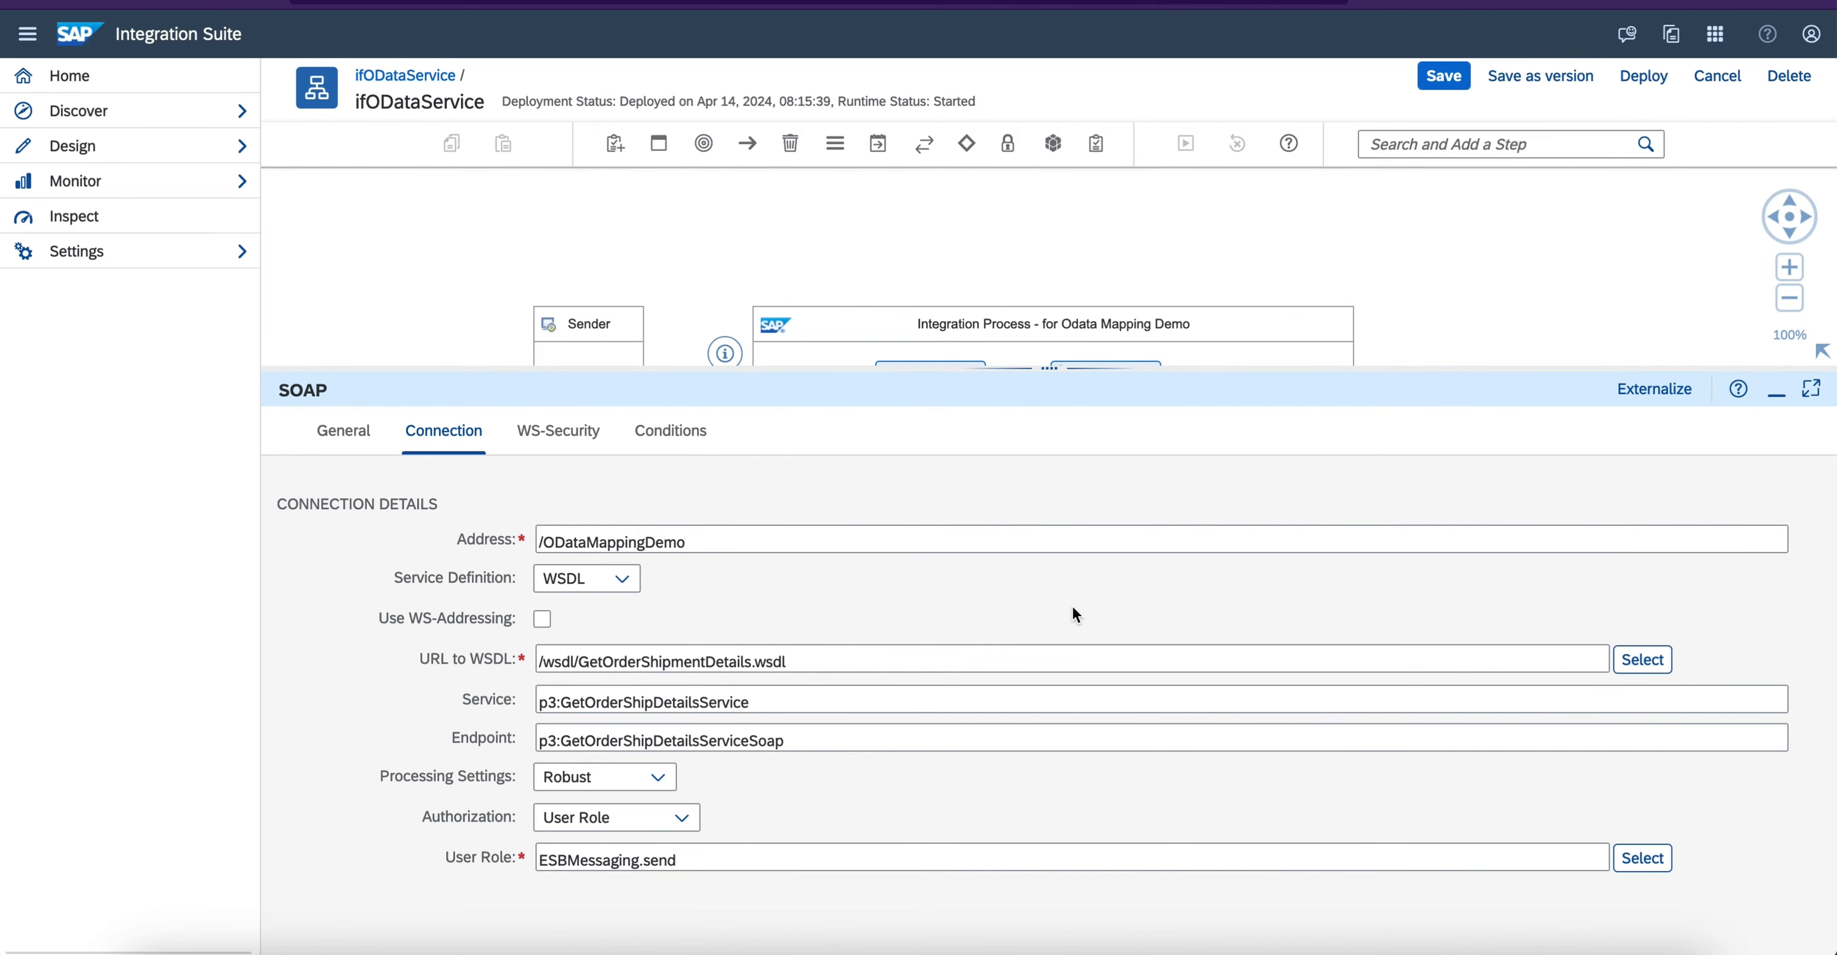
- Review the SOAP channel's WSDL URL, service, endpoint, WS-Security and Conditions settings, and collapse its properties
left_click(820, 663)
left_click(820, 694)
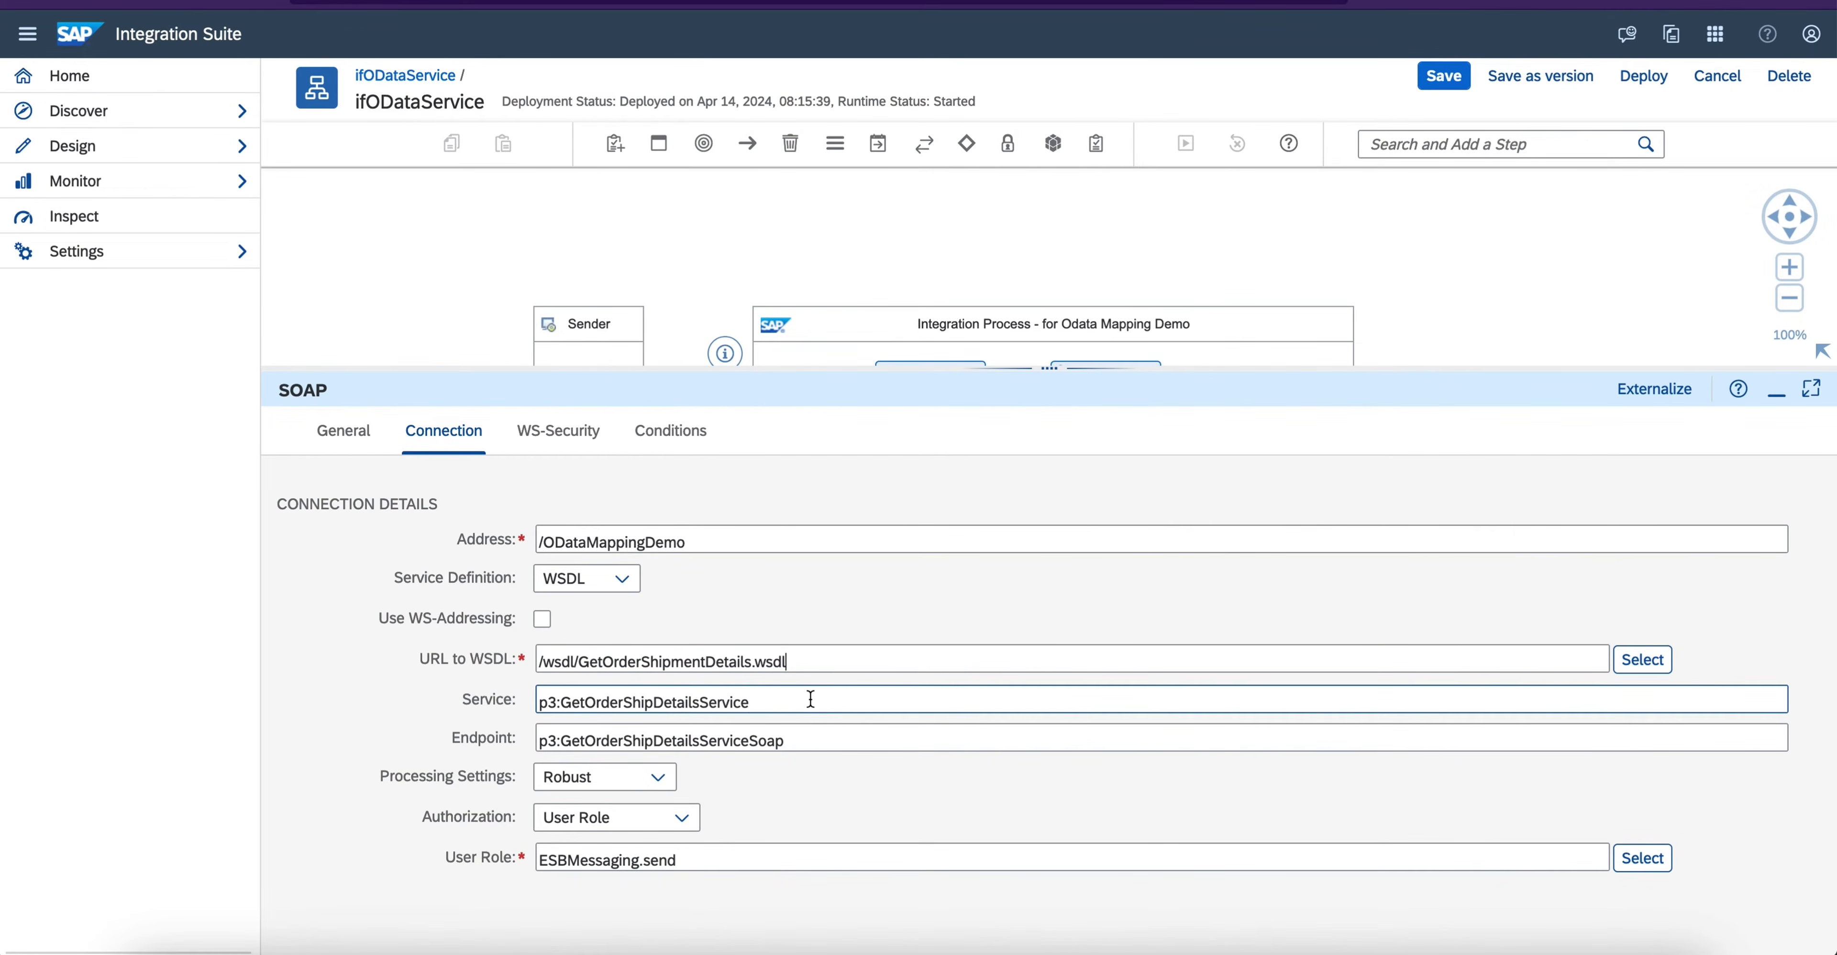
left_click(821, 739)
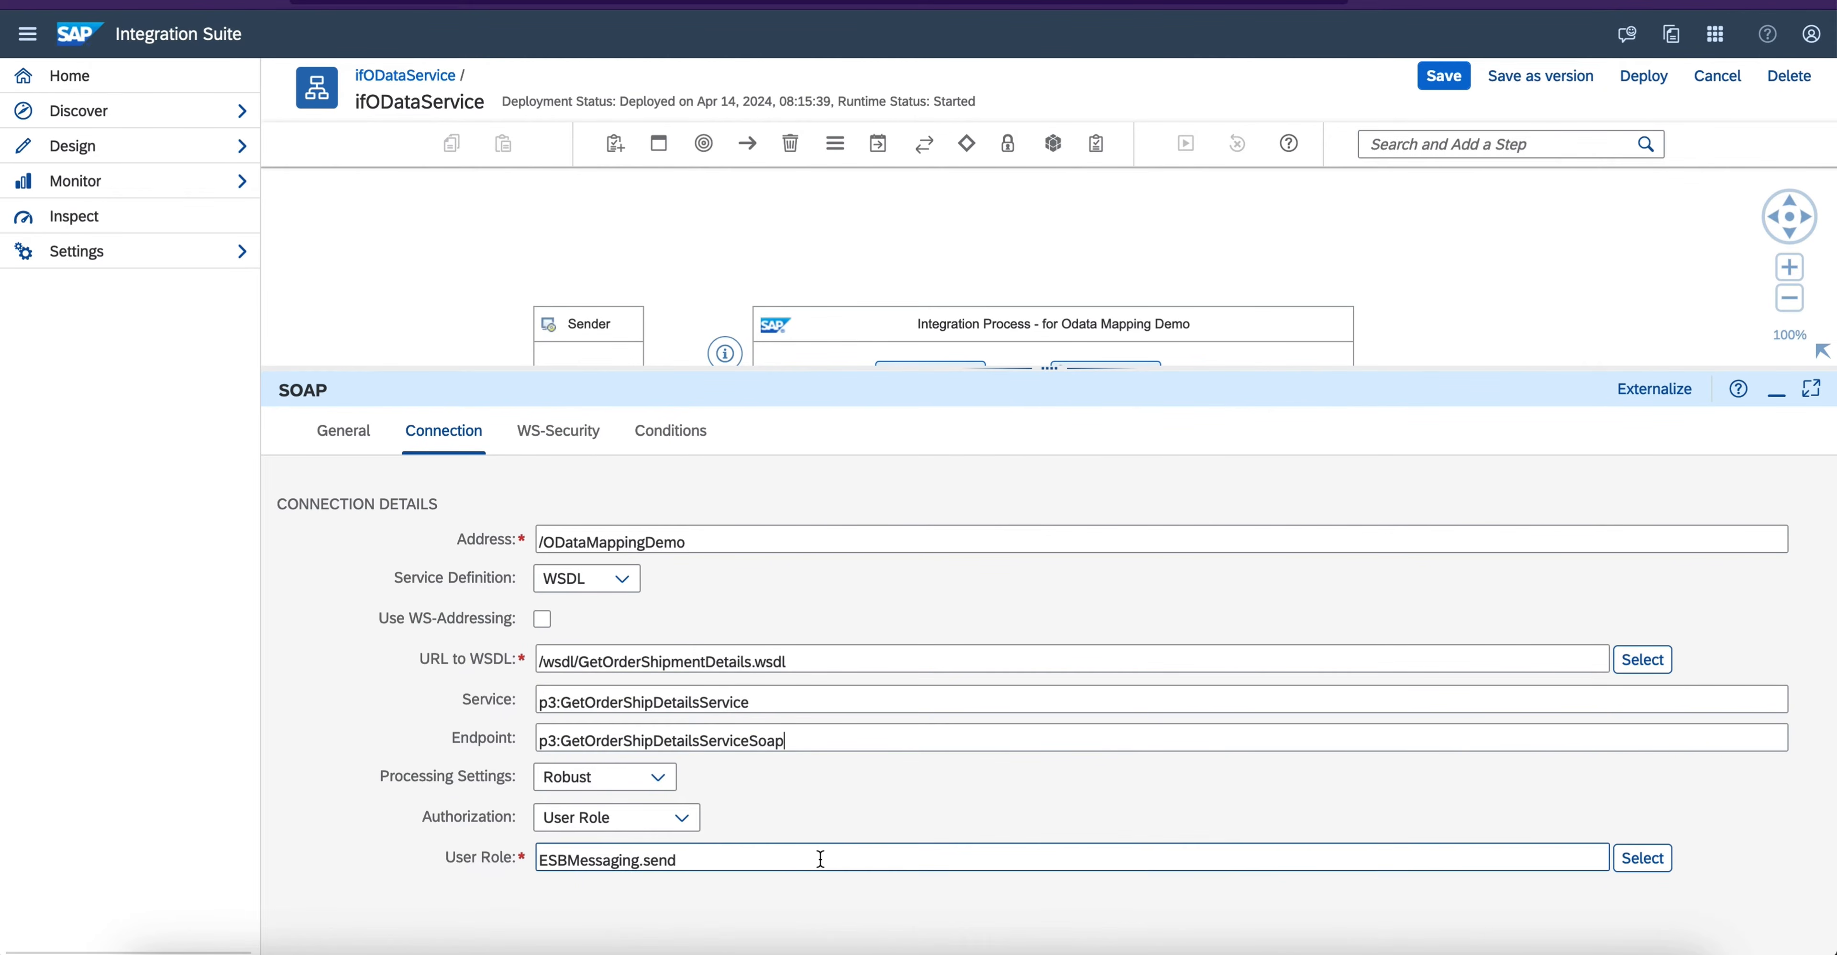
left_click(560, 430)
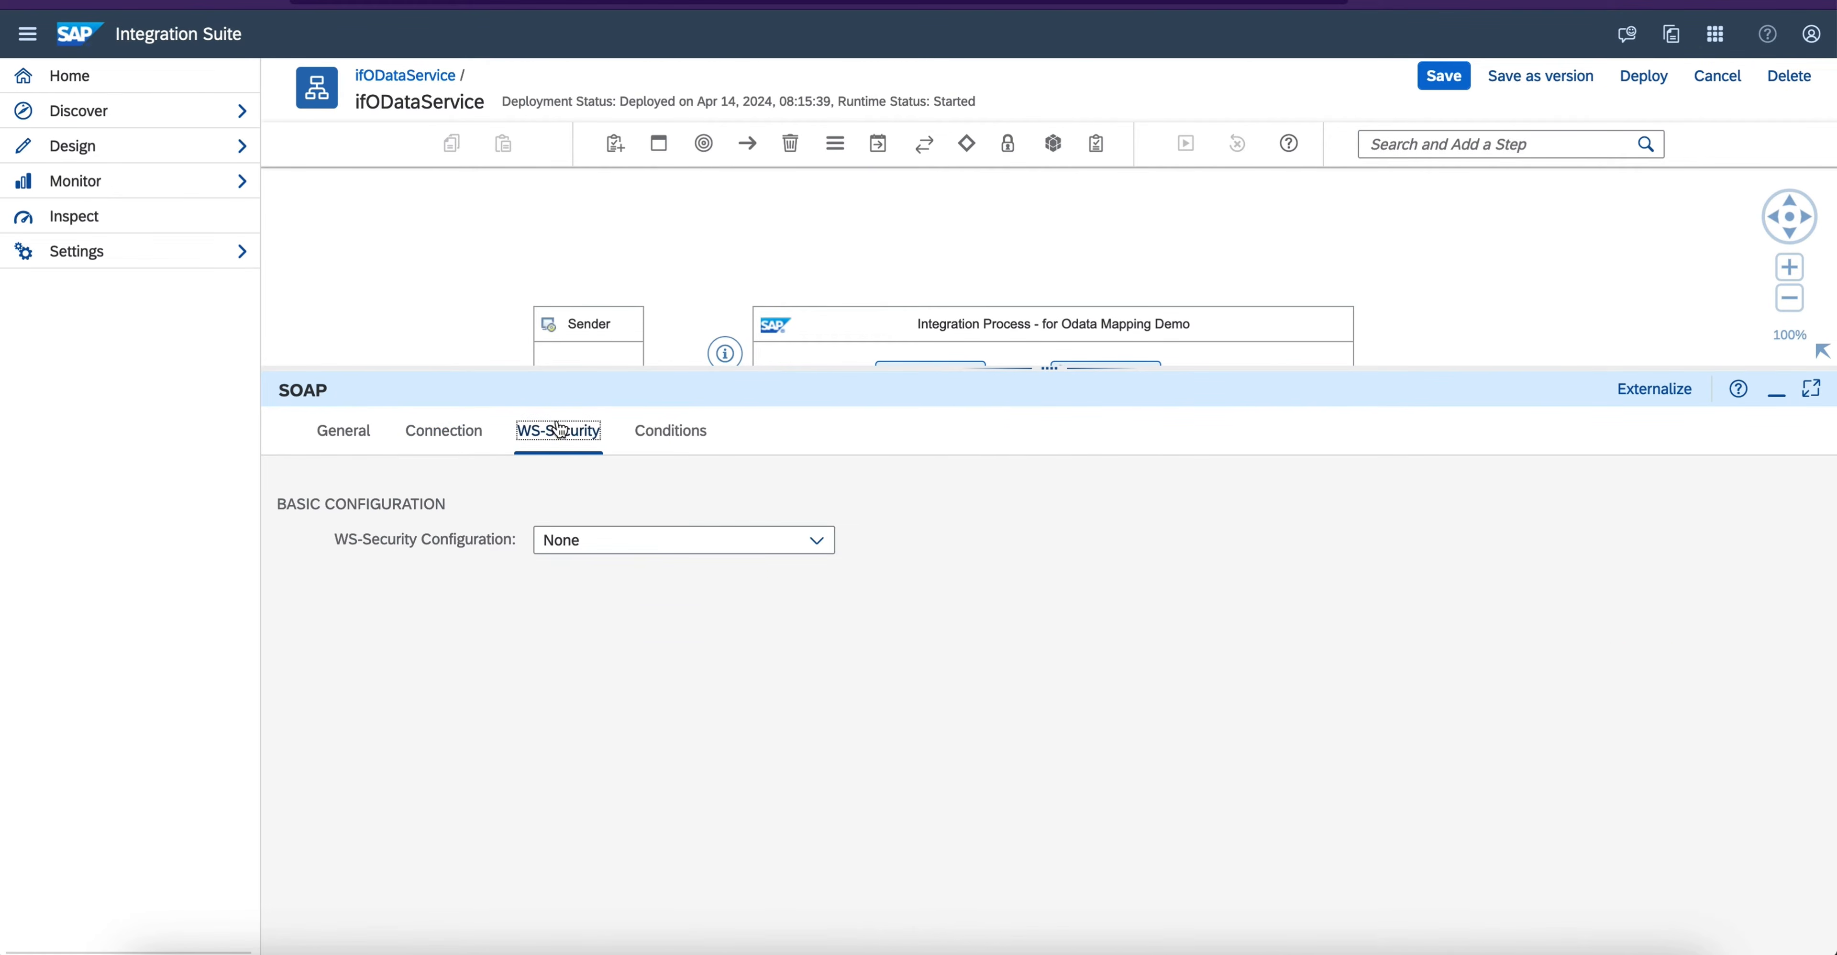
left_click(658, 432)
left_click(444, 430)
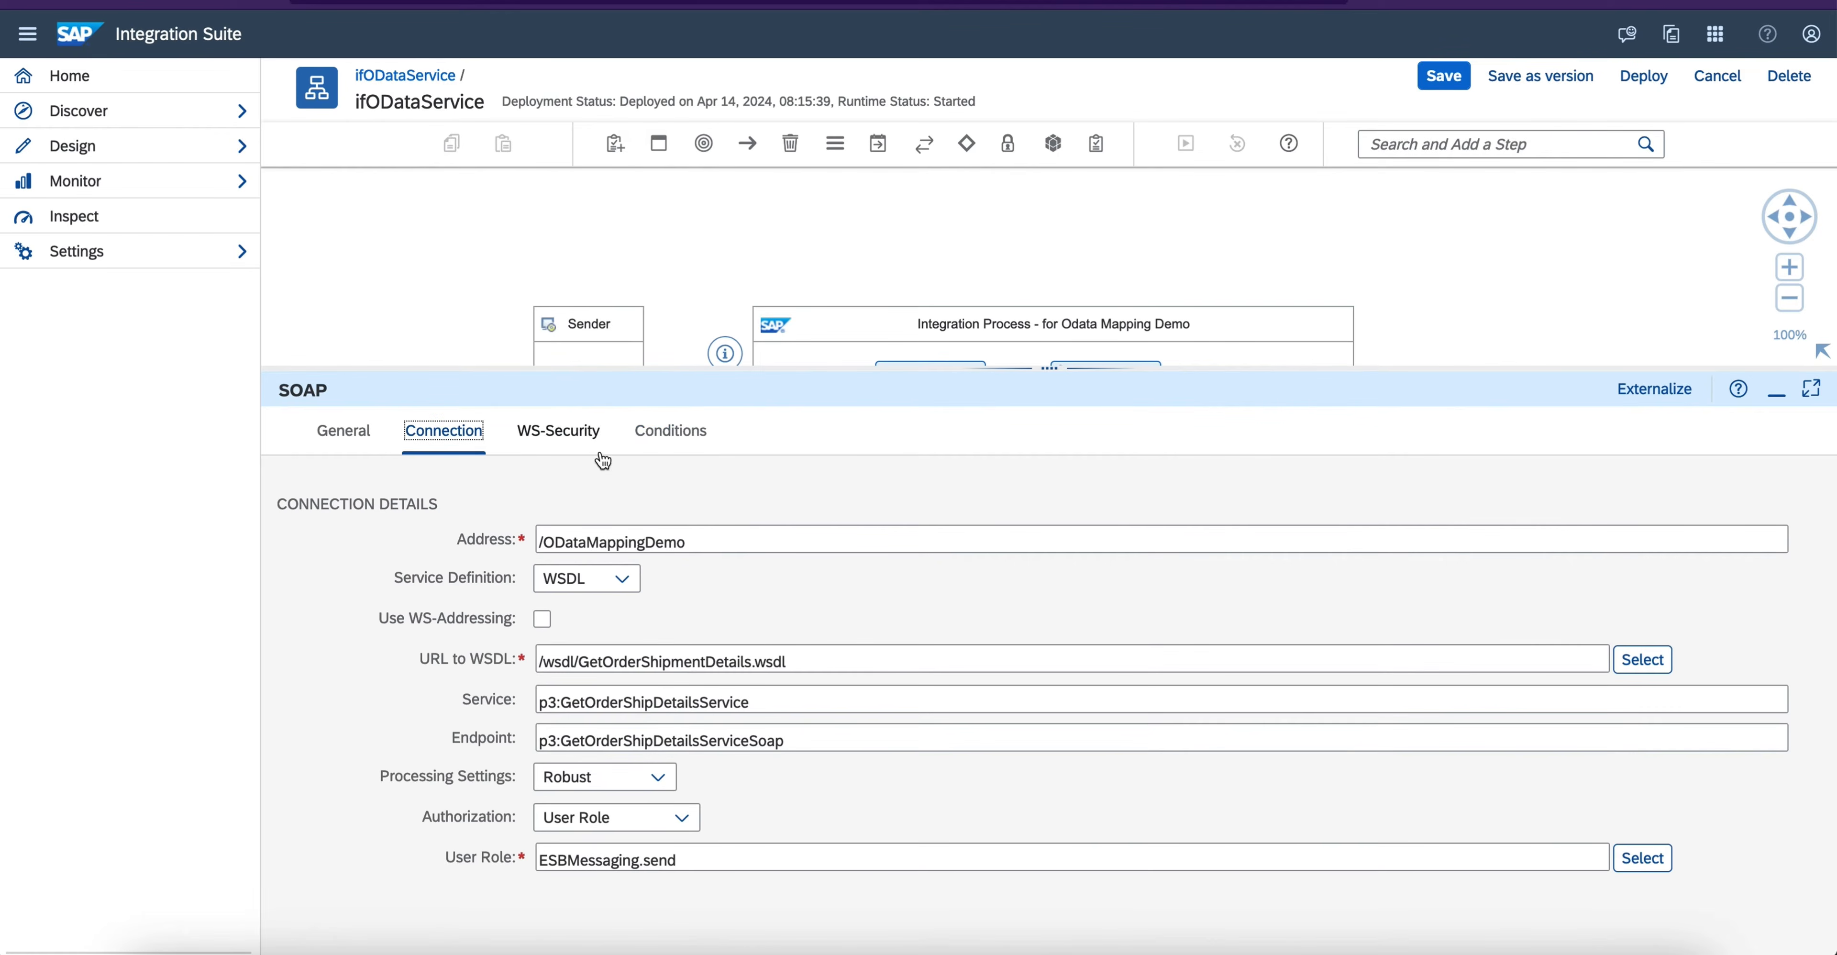
left_click(1769, 395)
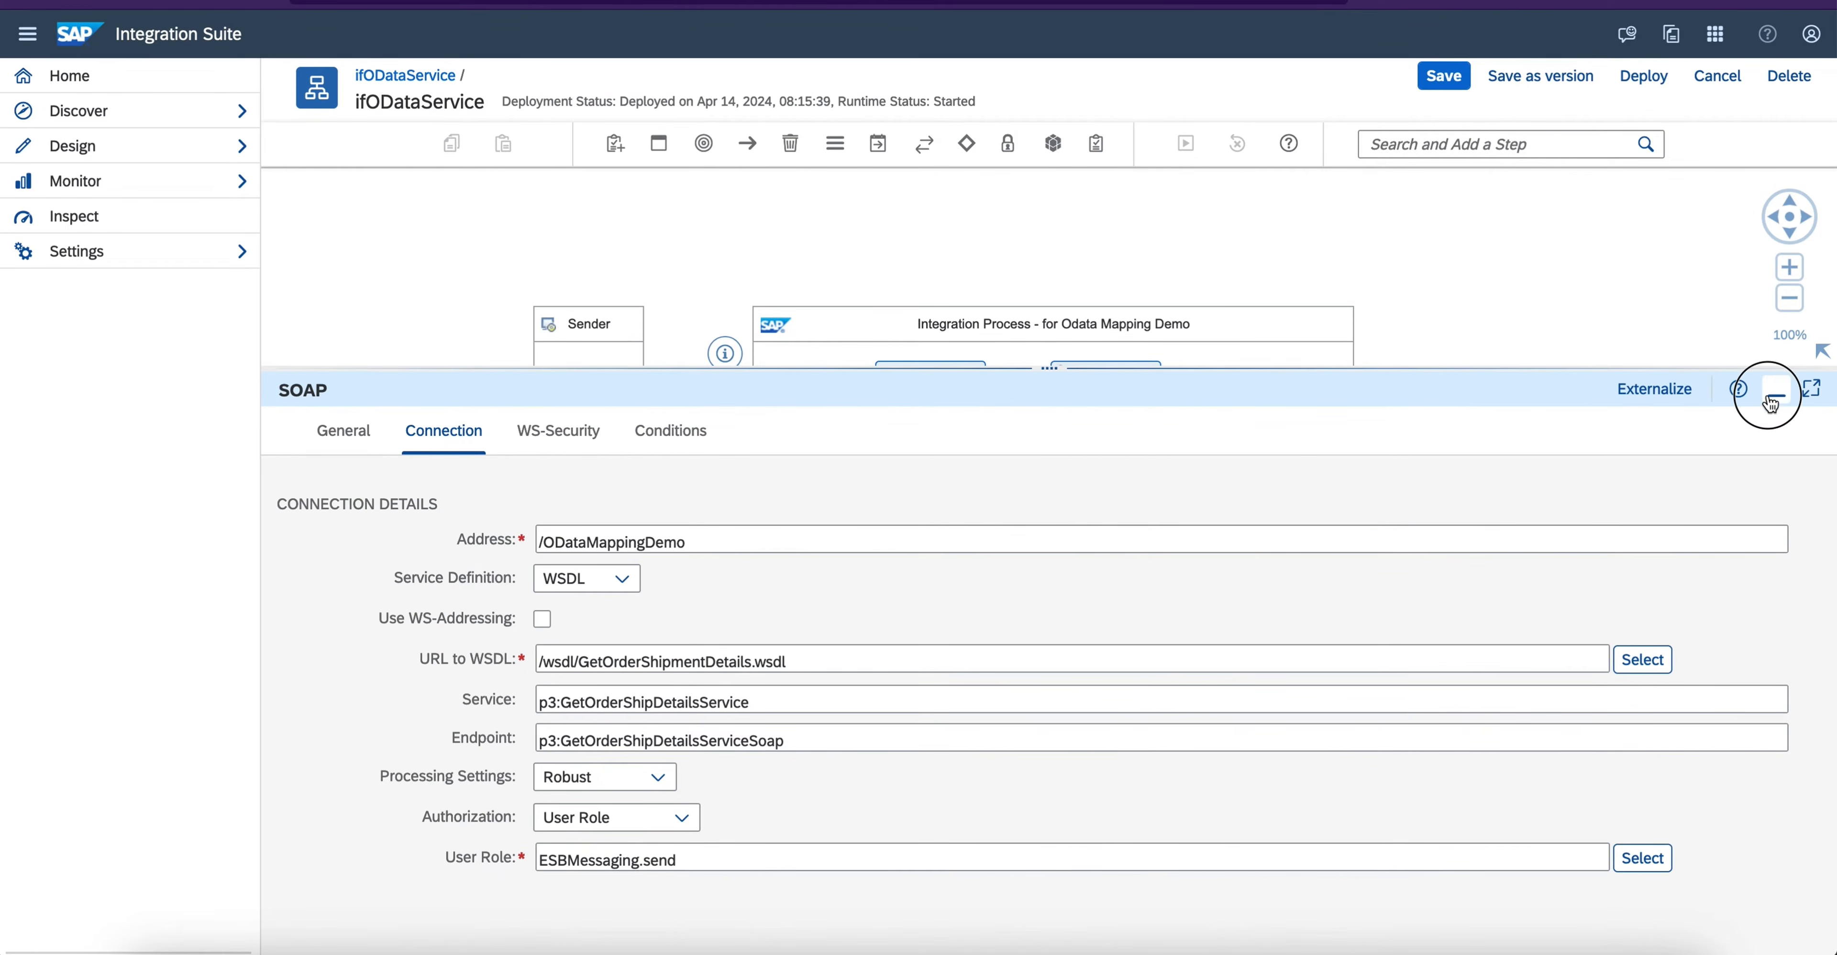
left_click(1776, 391)
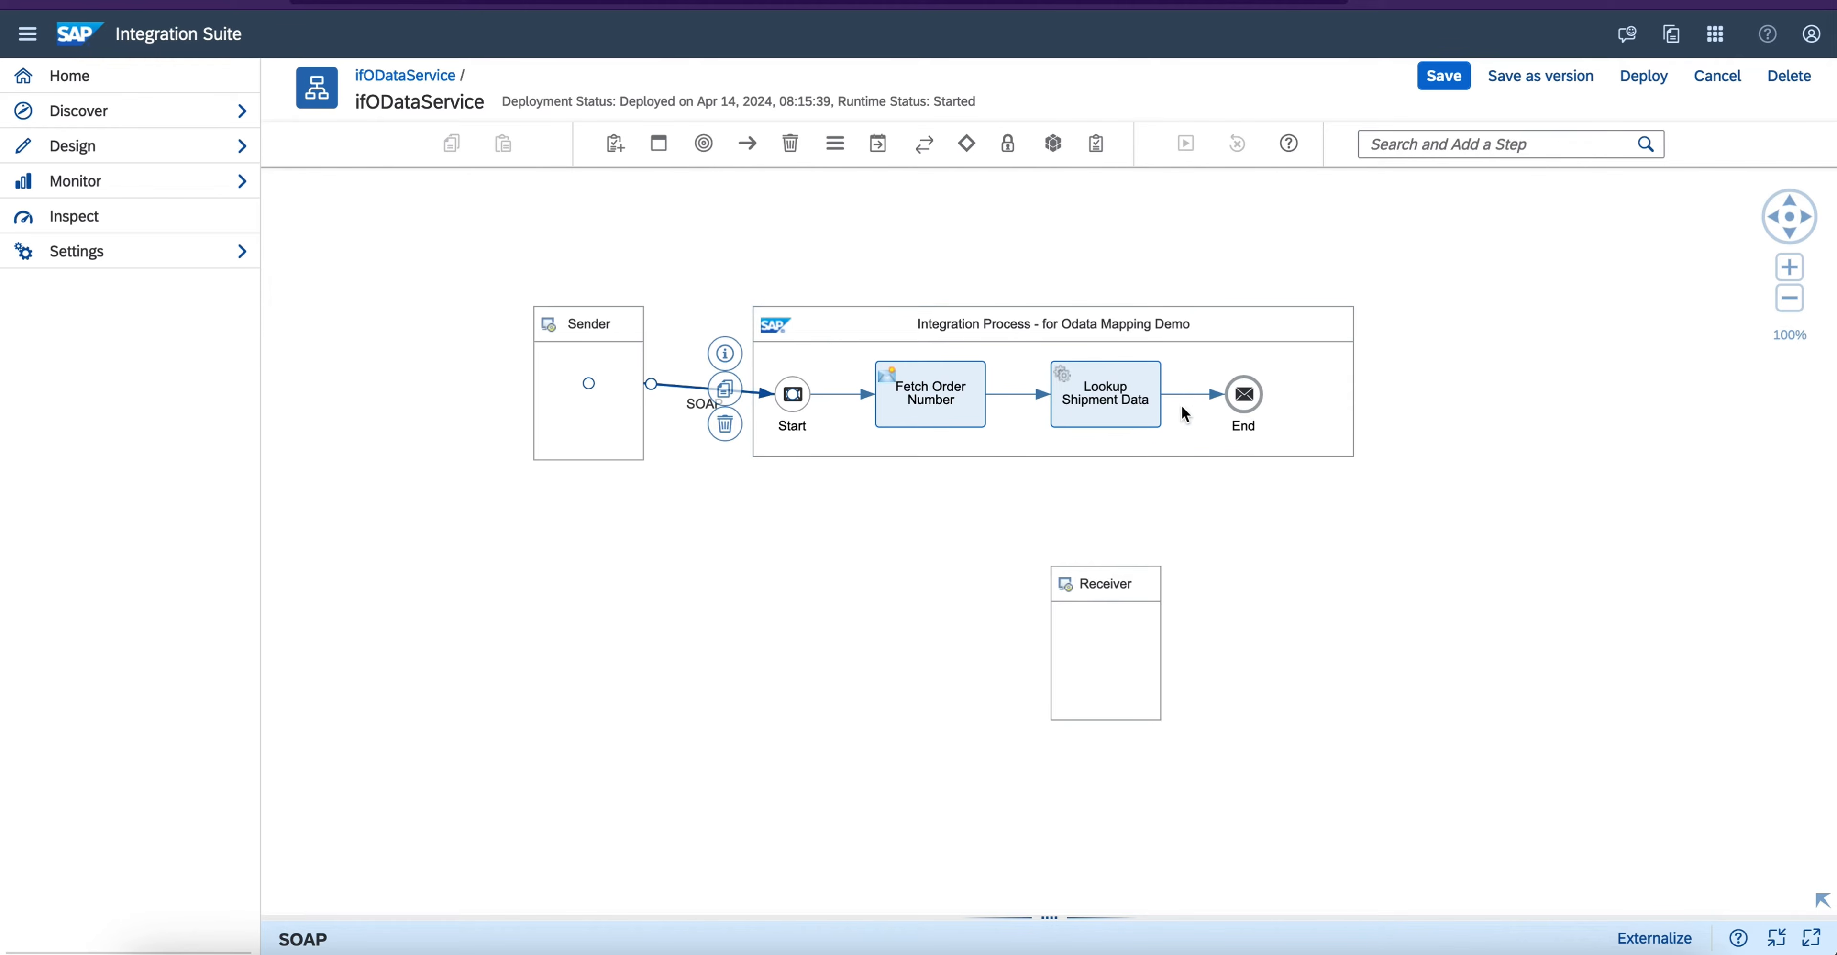
- Inspect the message headers defined in the Fetch Order Number content modifier
left_click(1109, 405)
left_click(929, 406)
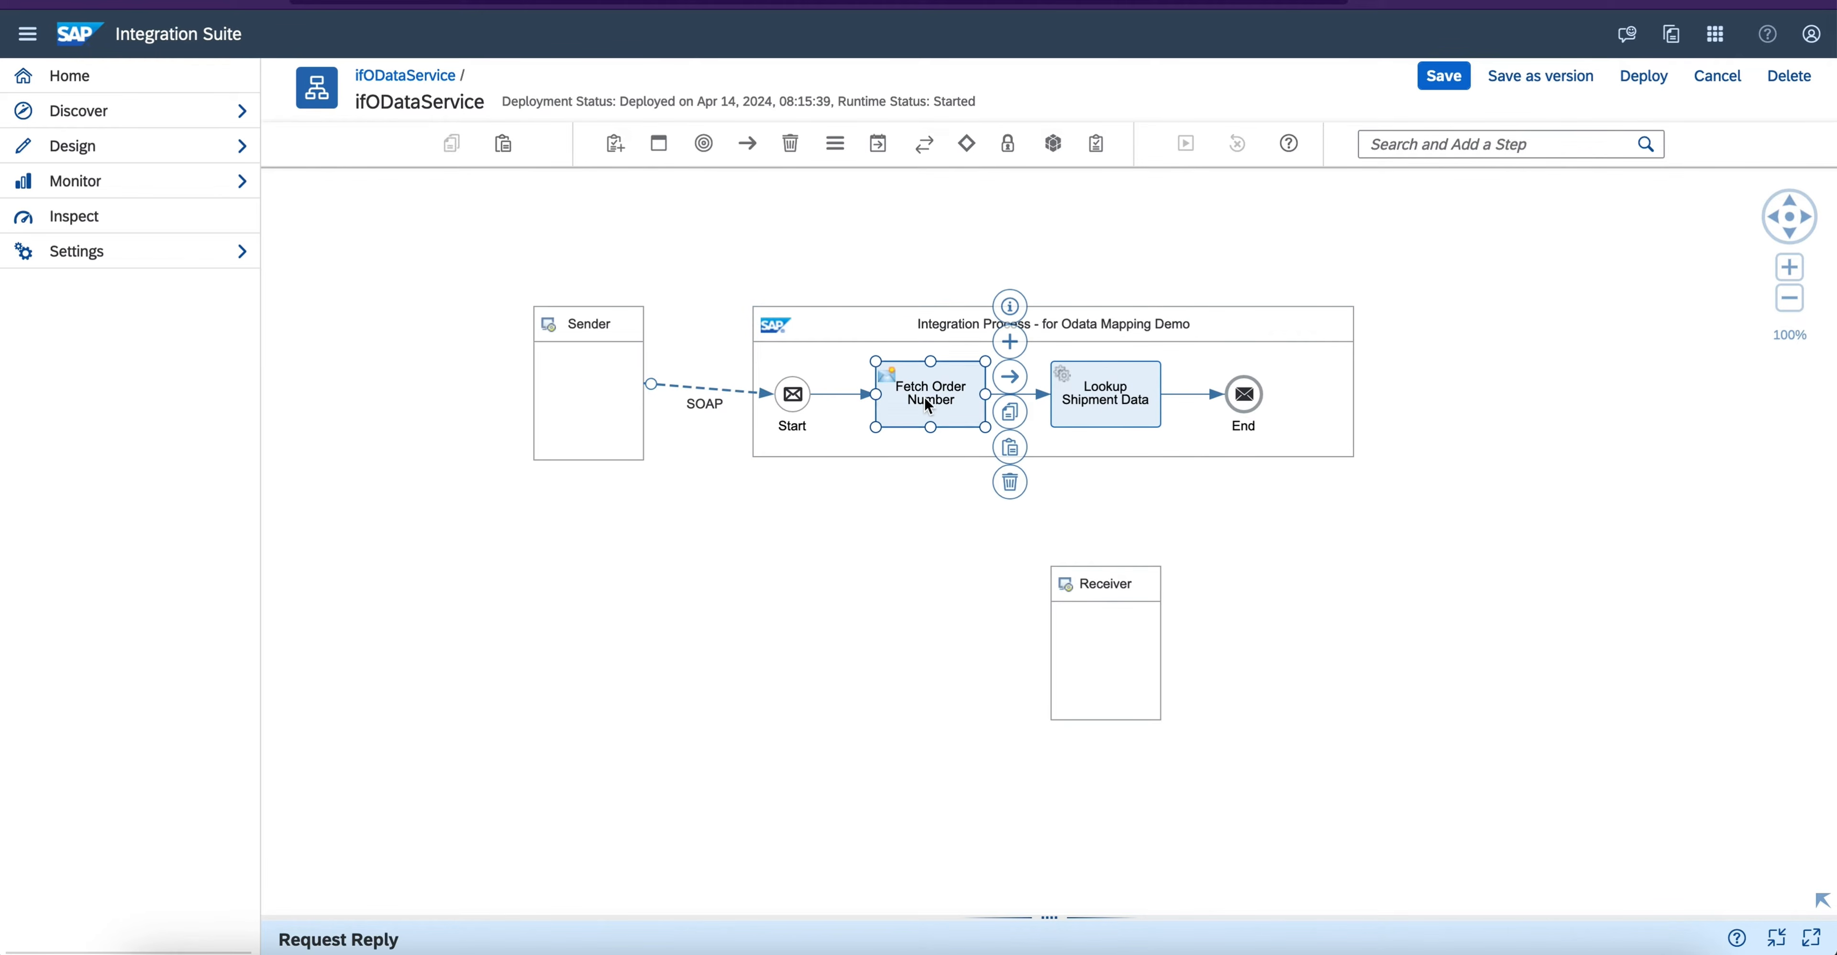
left_click_drag(1029, 915, 1028, 511)
left_click(480, 575)
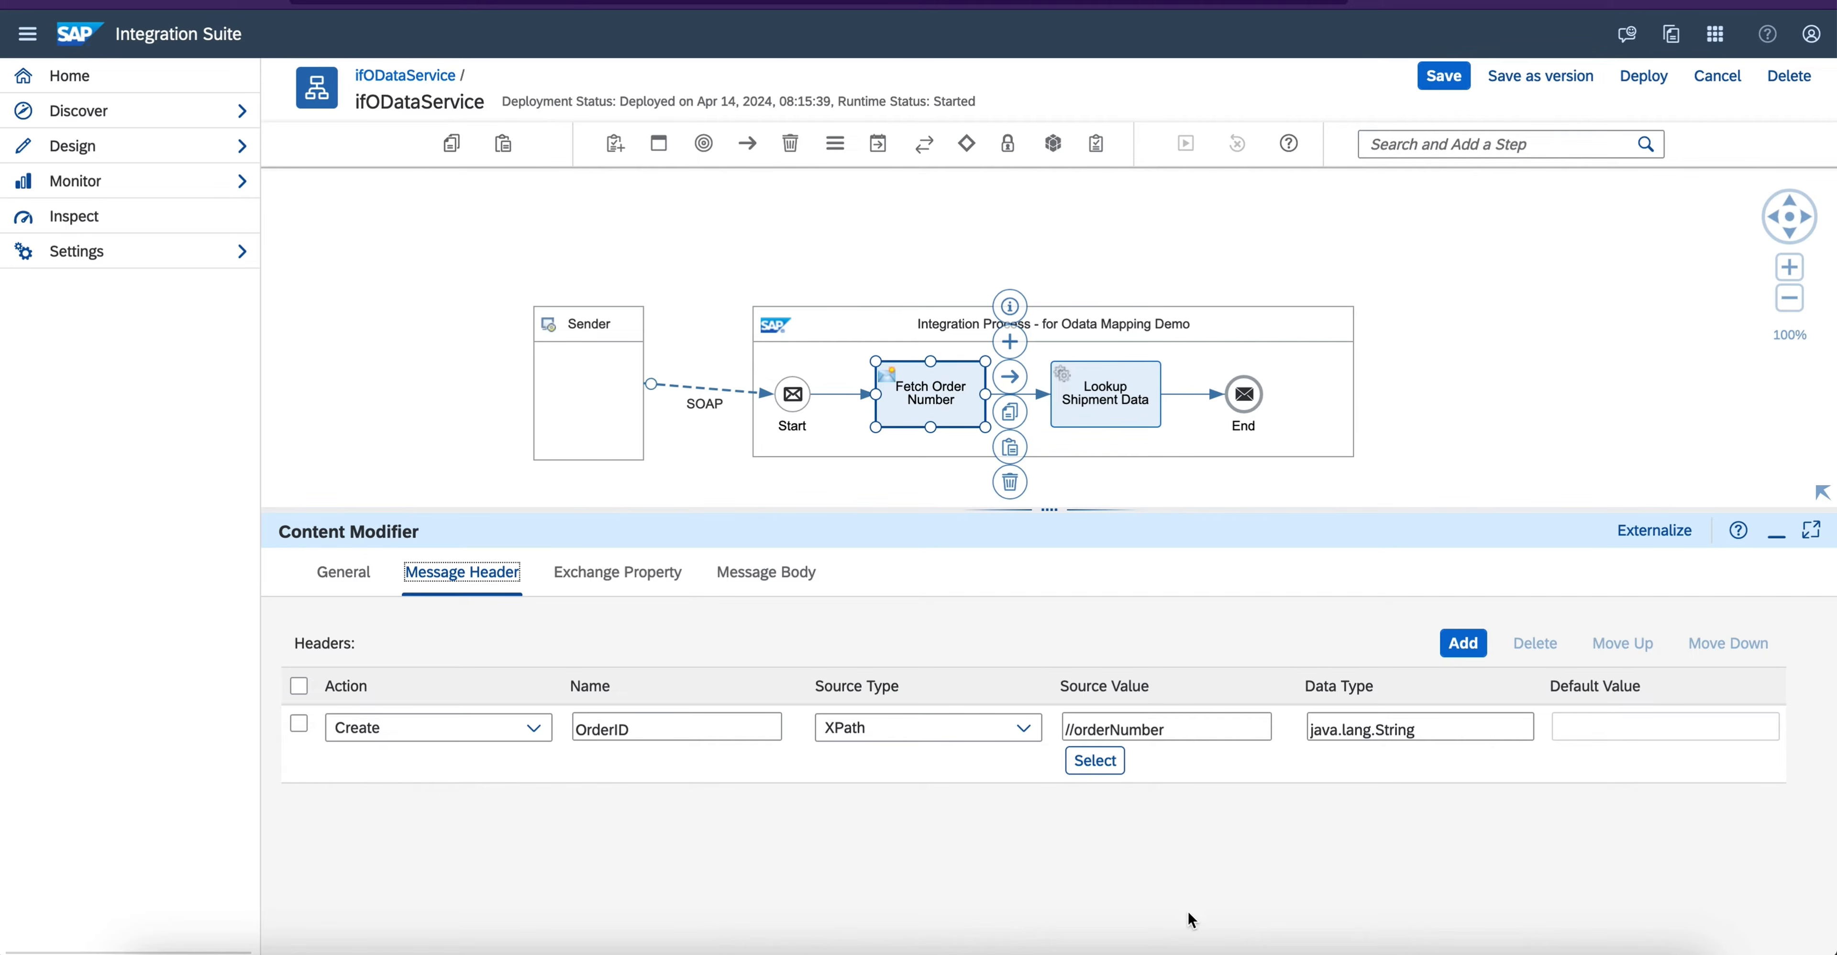
- Switch to the WSDL source in the code editor and compare OrderNumberType's orderNumber element with the OrderID header's XPath source value
left_click(800, 949)
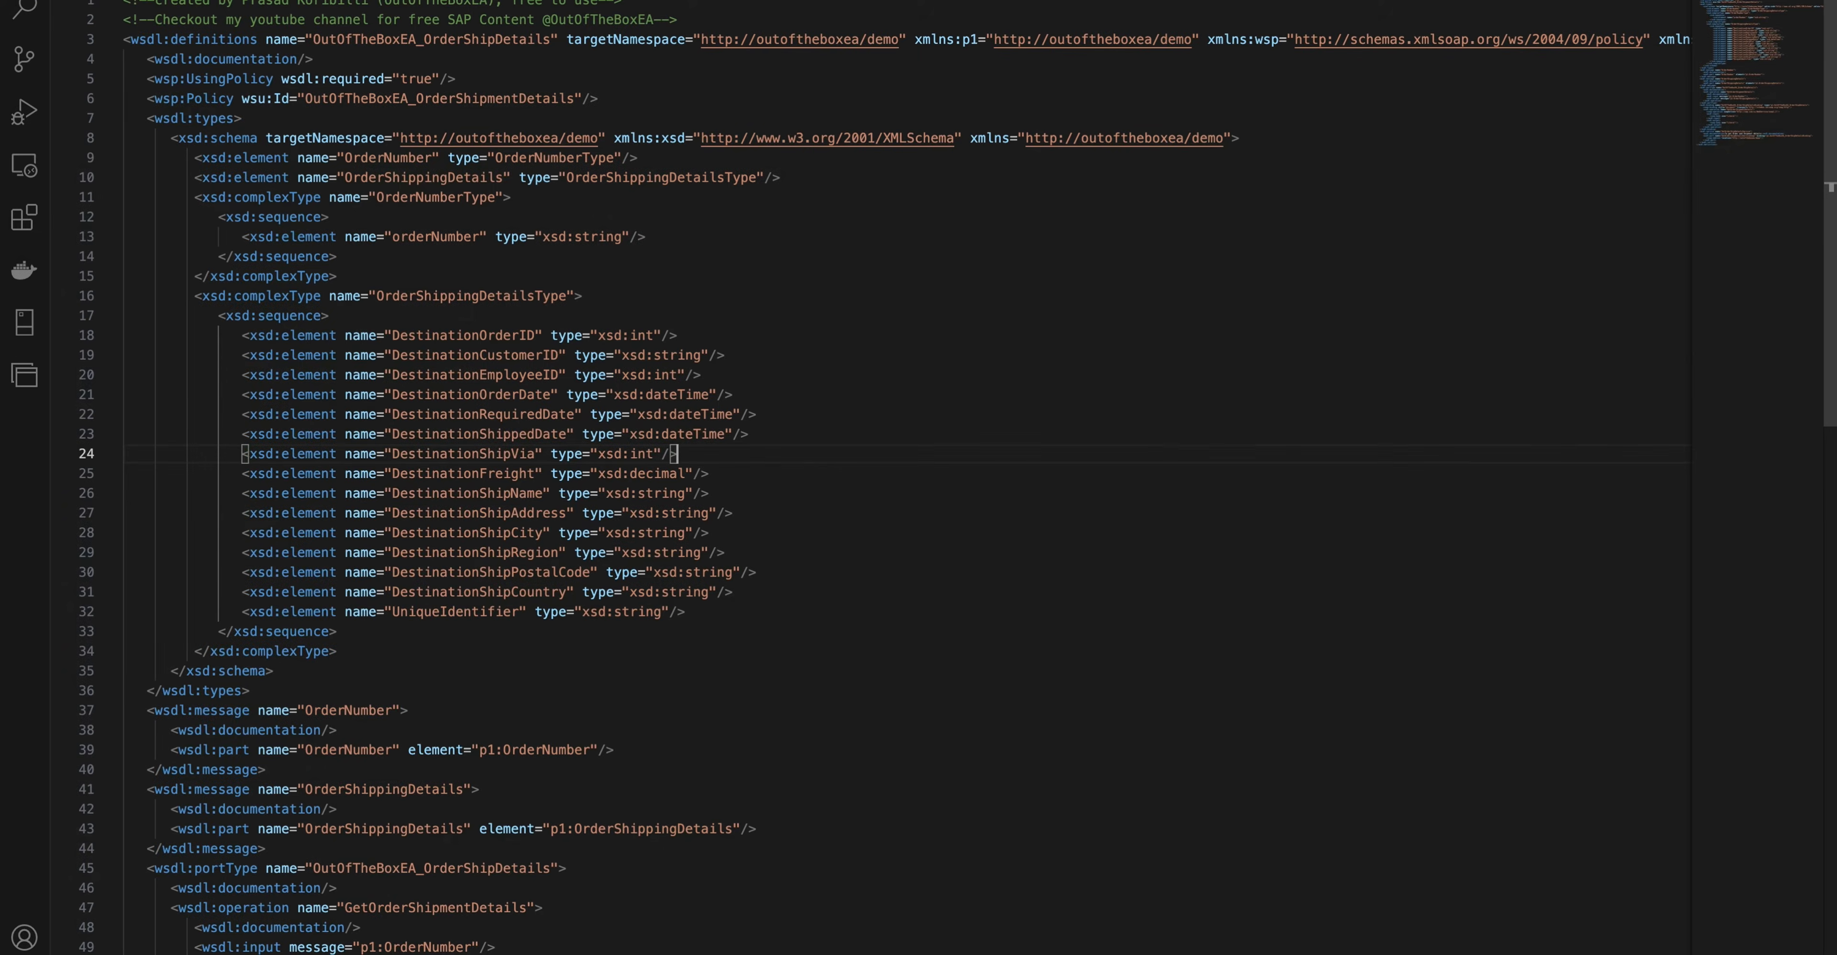
left_click(192, 205)
left_click_drag(191, 205, 366, 274)
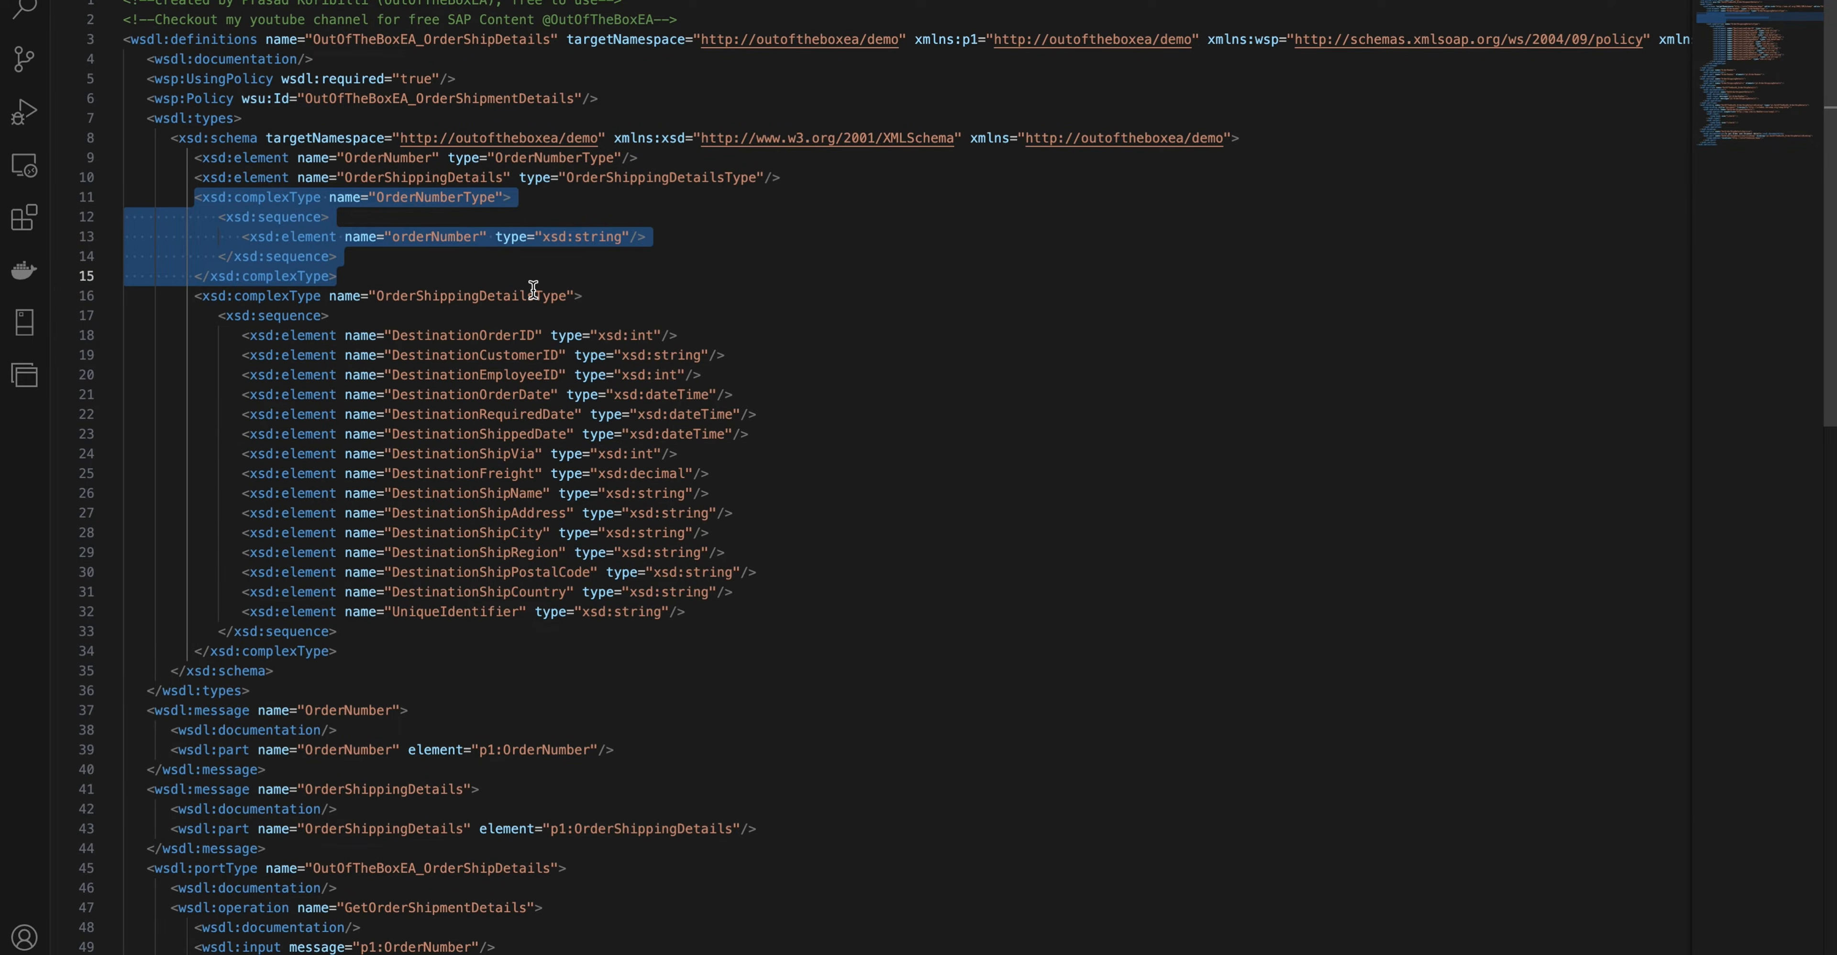
left_click(494, 273)
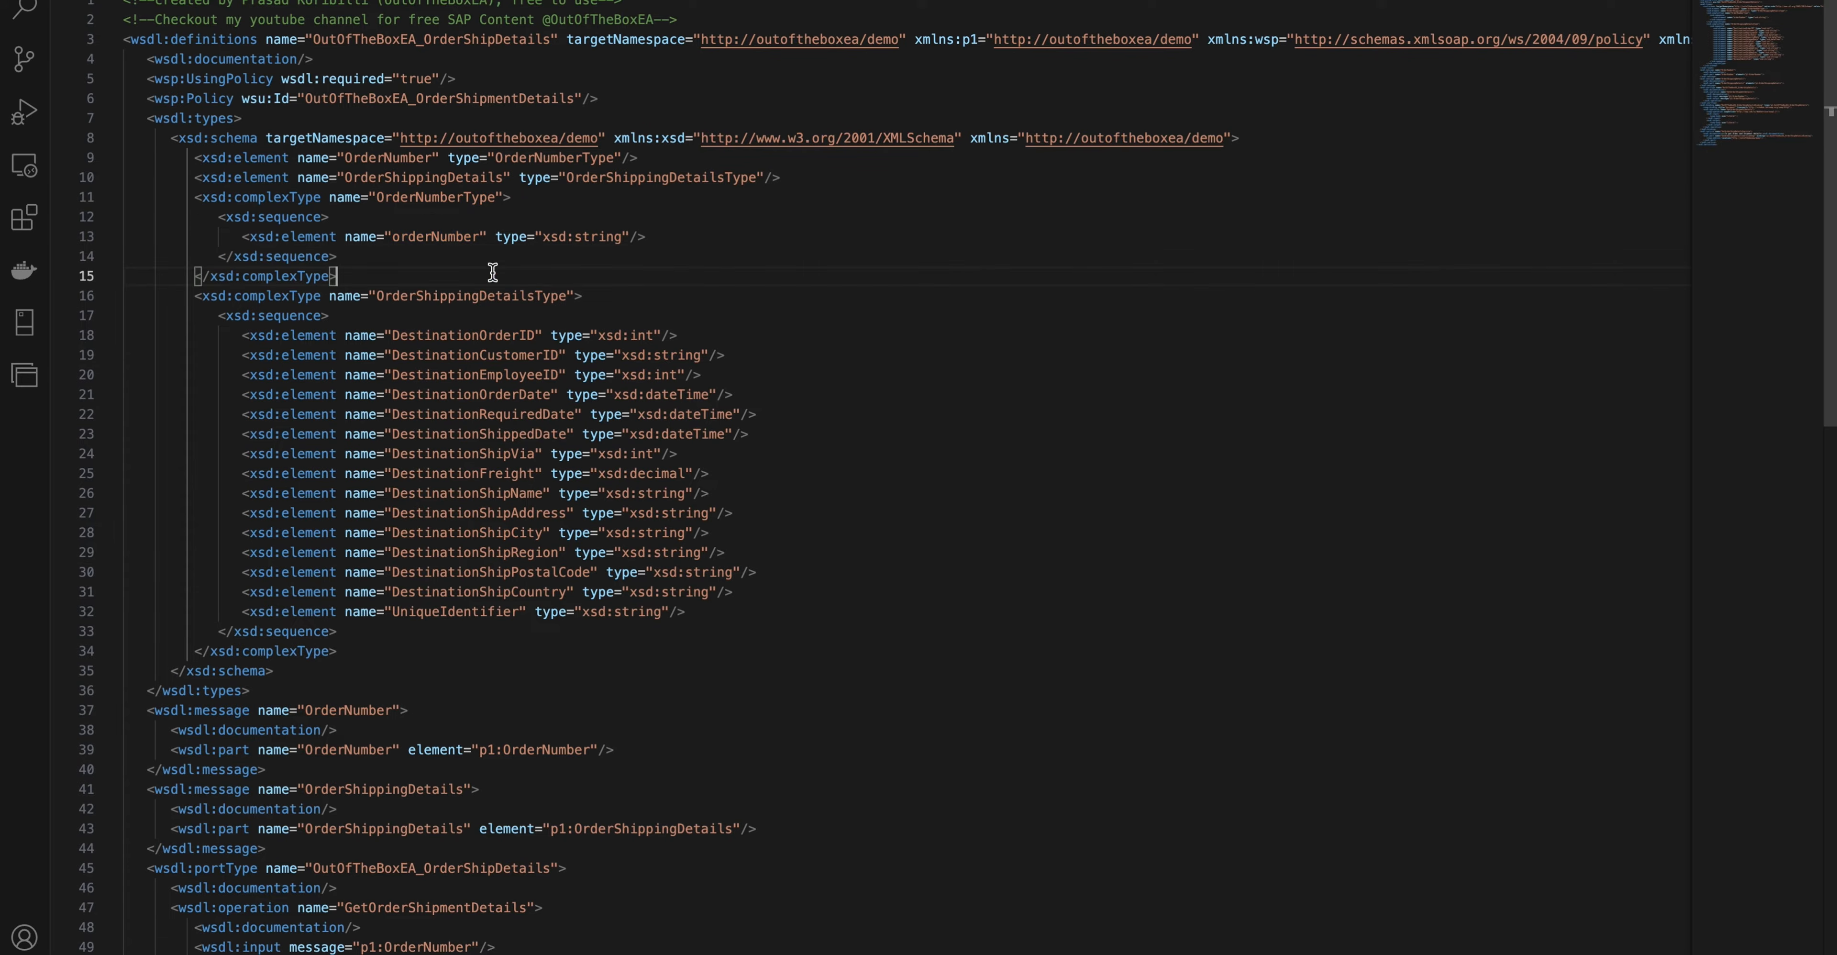
double_click(434, 235)
left_click(433, 236)
key("ctrl+Left")
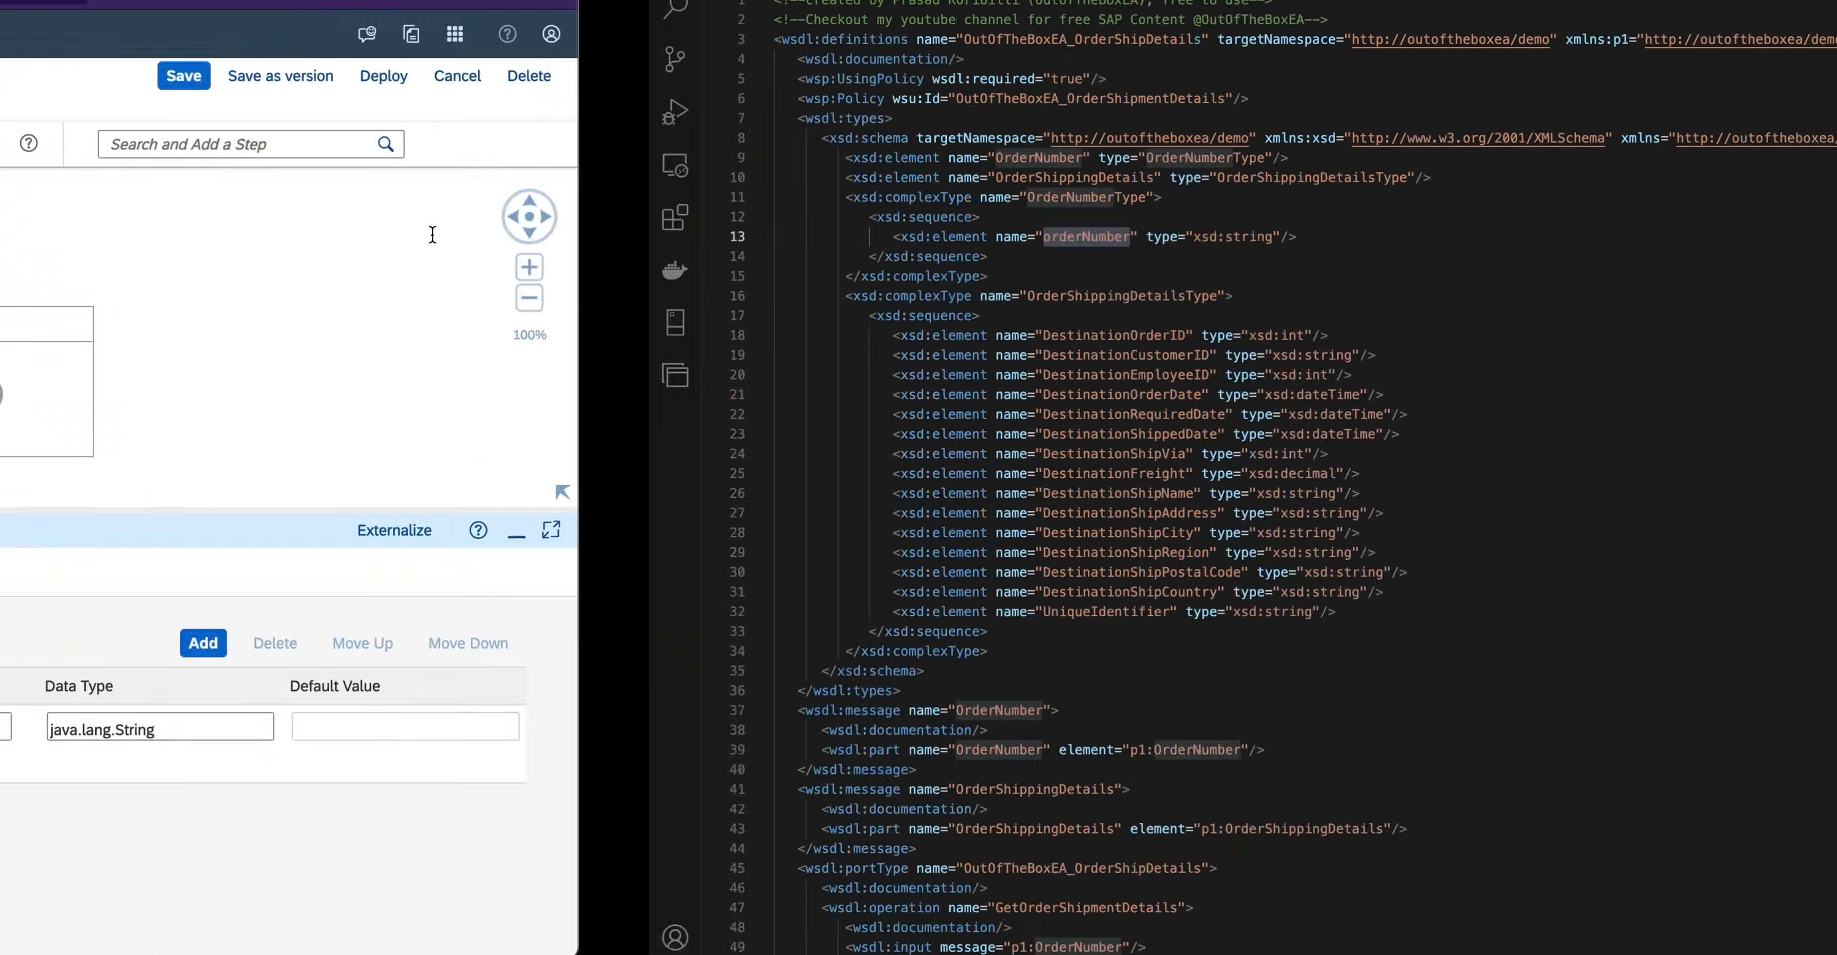
double_click(1117, 728)
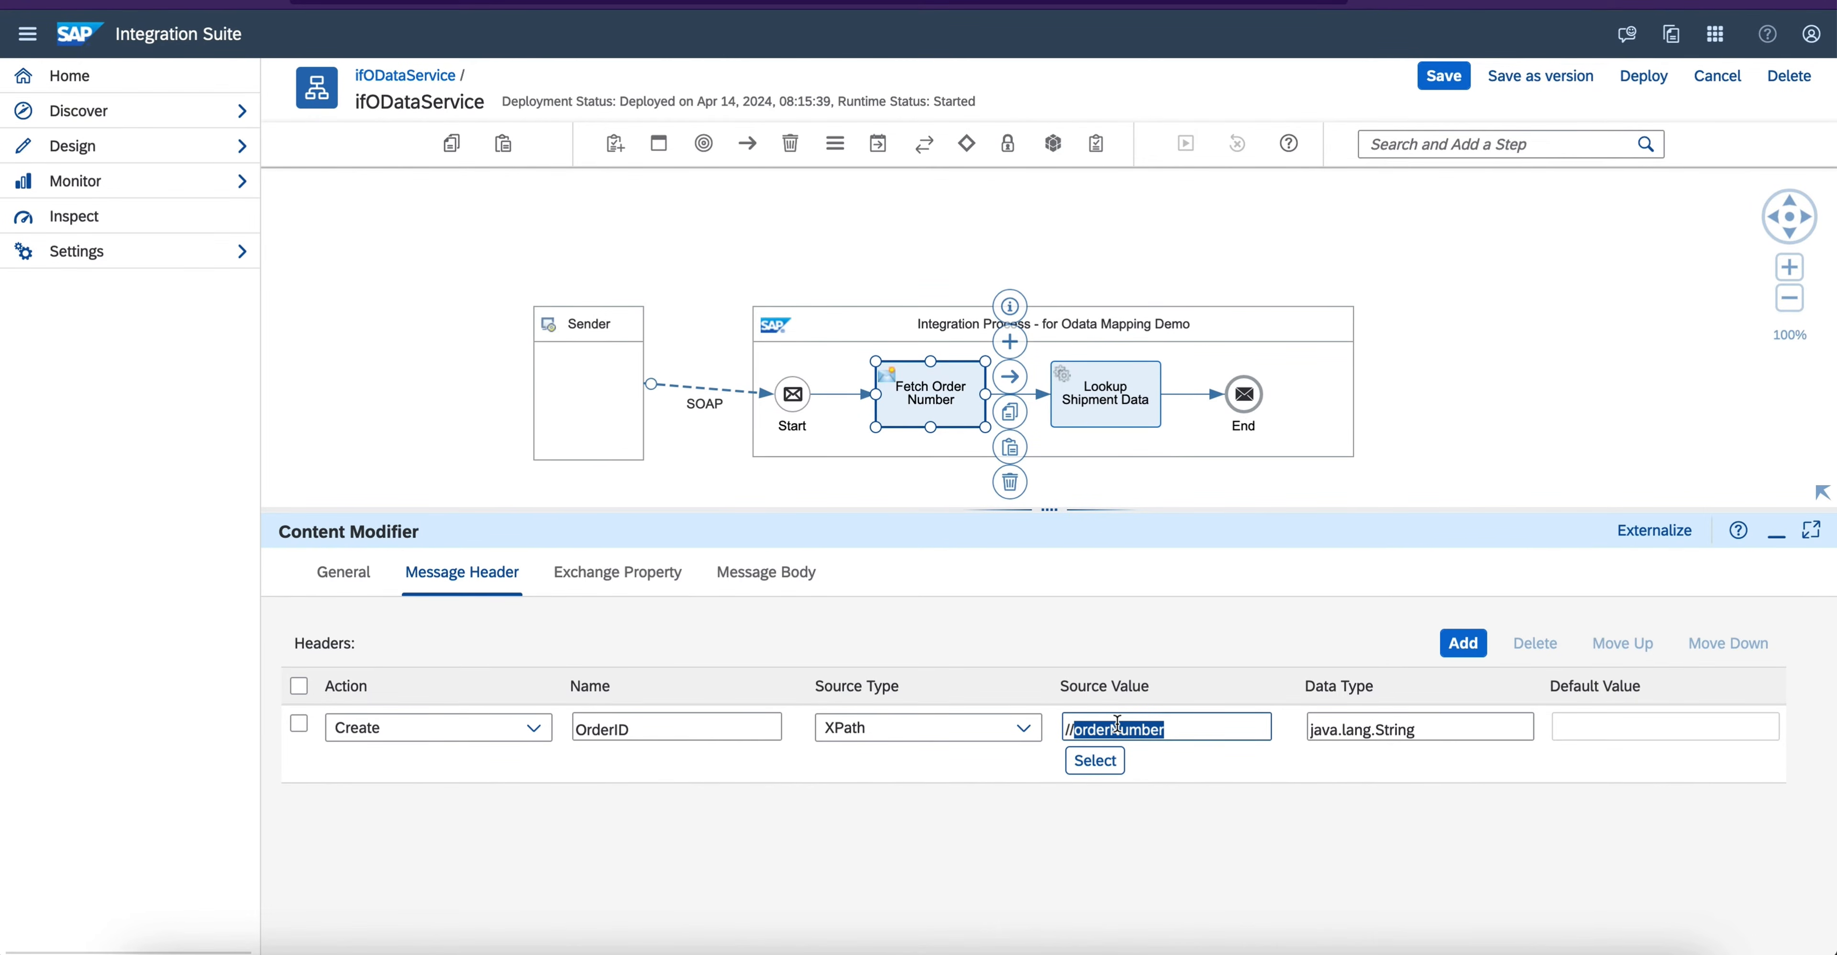
- Return to the WSDL source in the code editor and examine the OrderShippingDetailsType response structure
key("ctrl+Right")
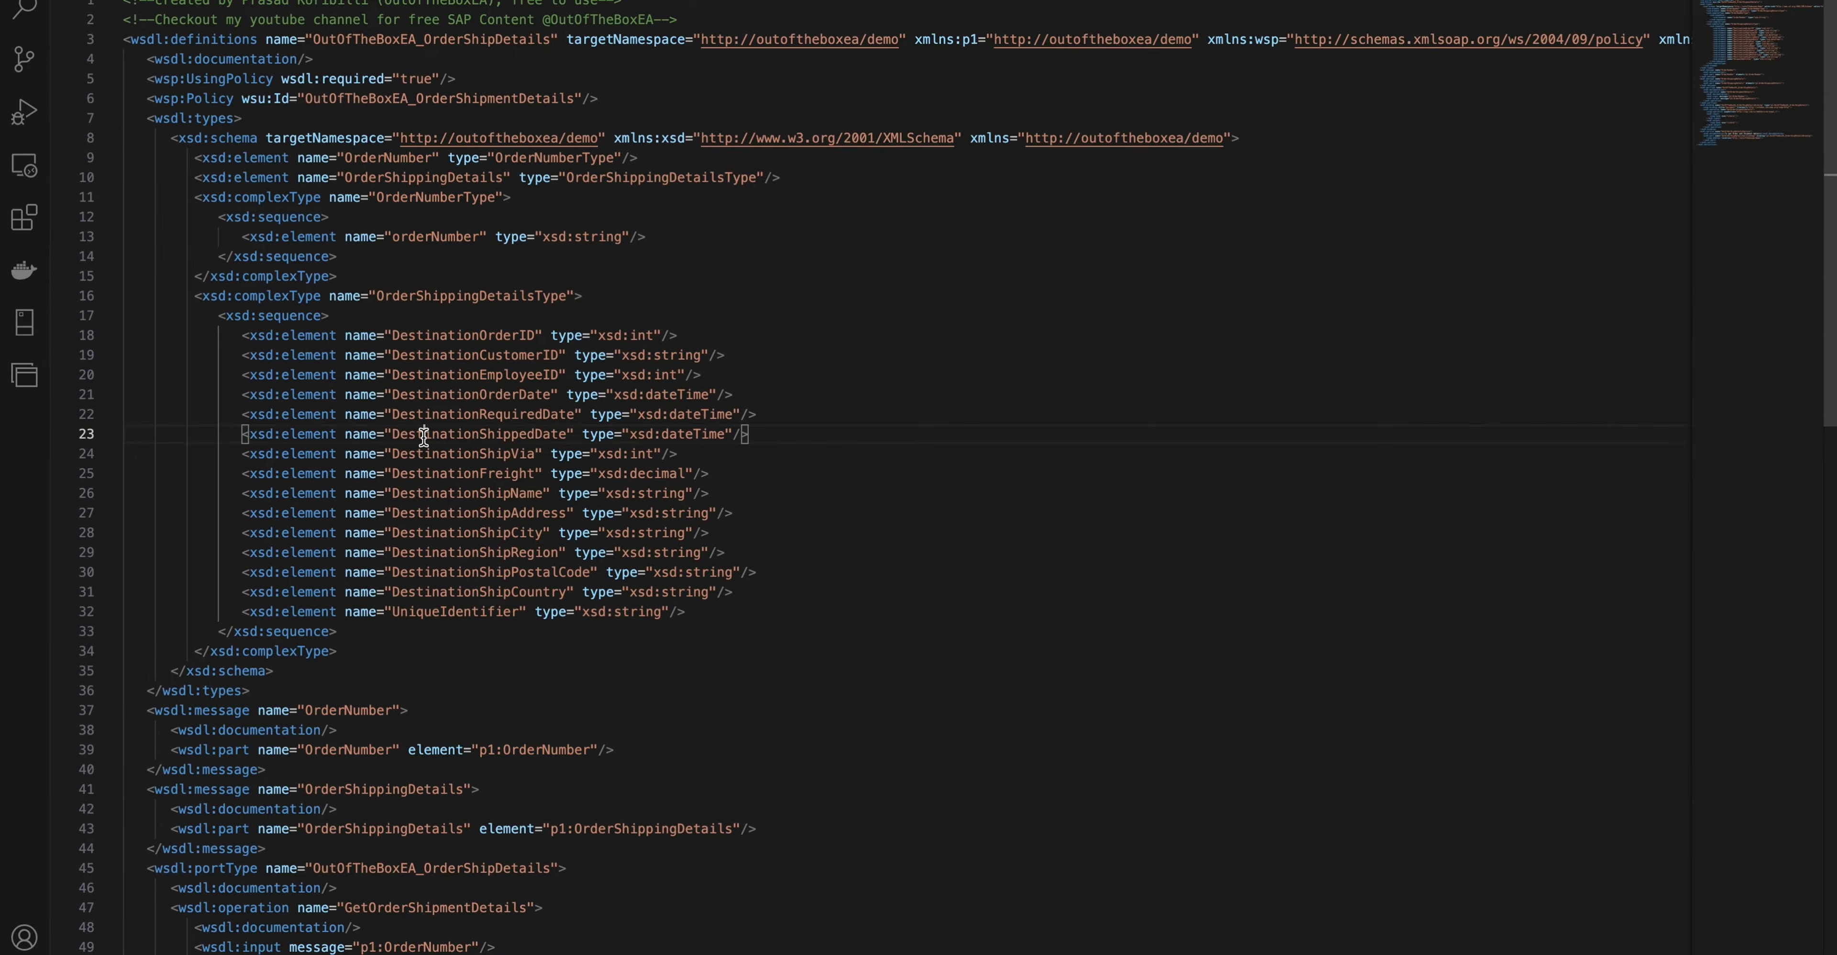
left_click_drag(185, 297, 368, 665)
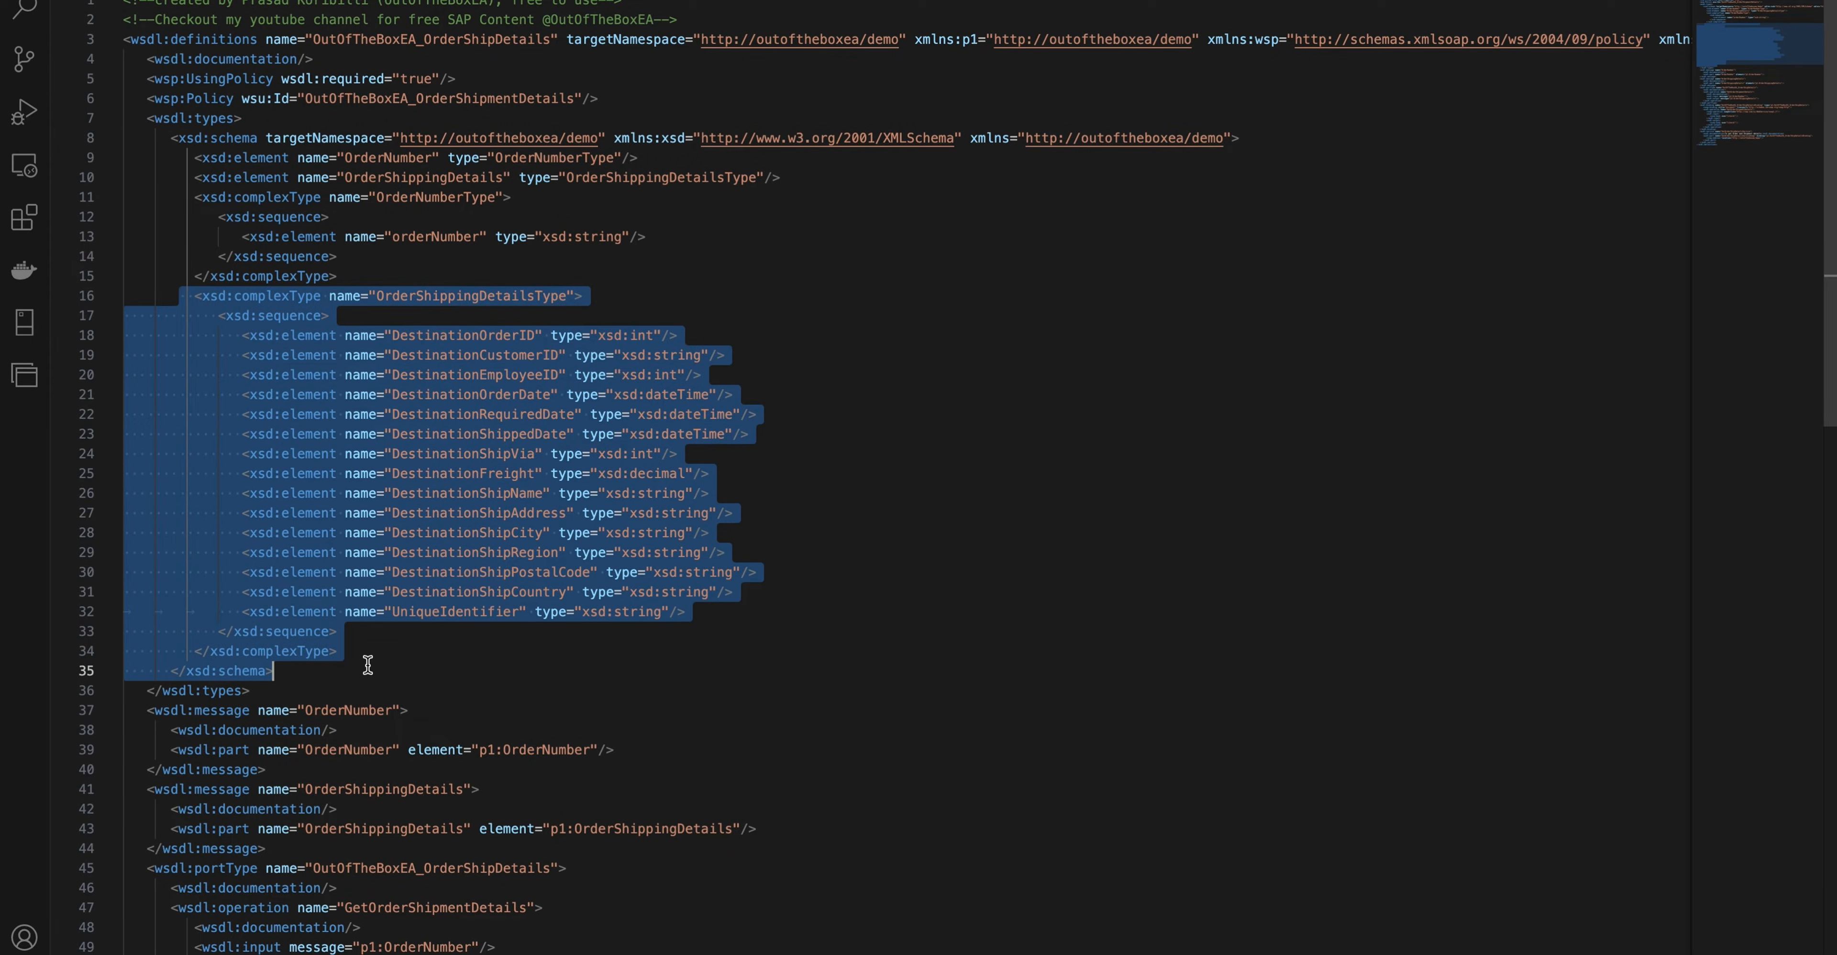
left_click(182, 364)
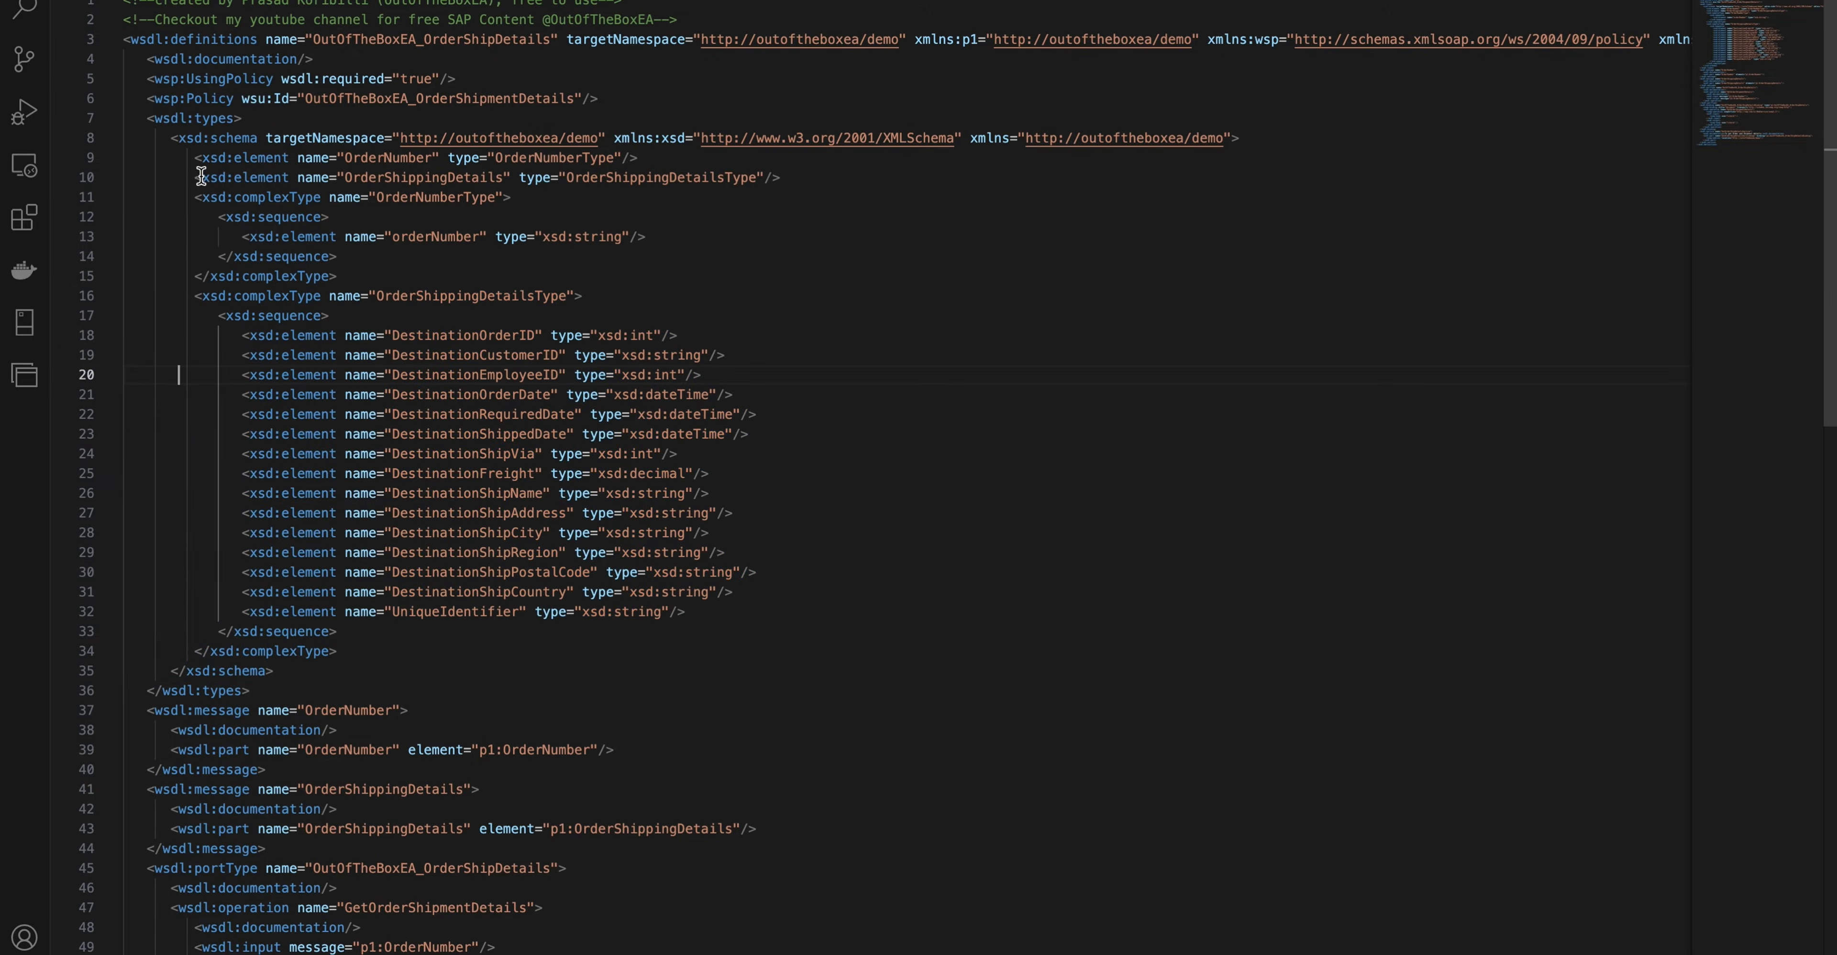
- Examine the OrderNumberType request and OrderShippingDetailsType response definitions in the WSDL source
left_click_drag(190, 197, 292, 270)
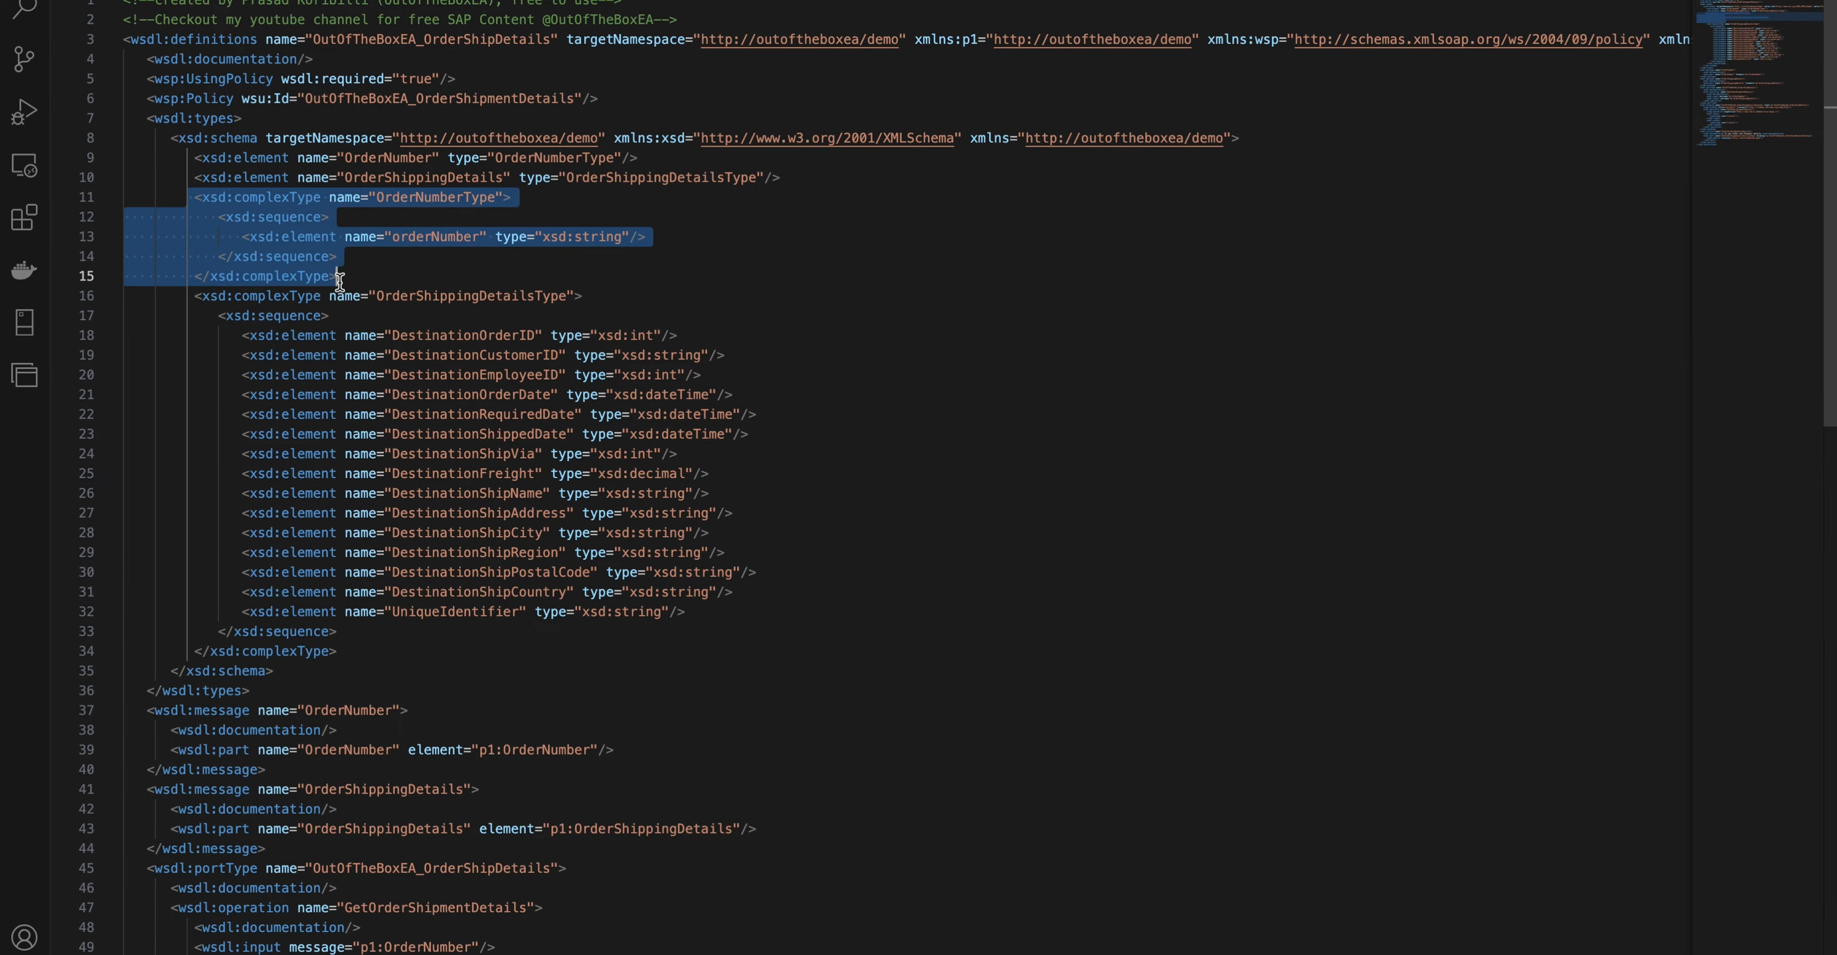
left_click(192, 295)
left_click_drag(193, 295, 463, 663)
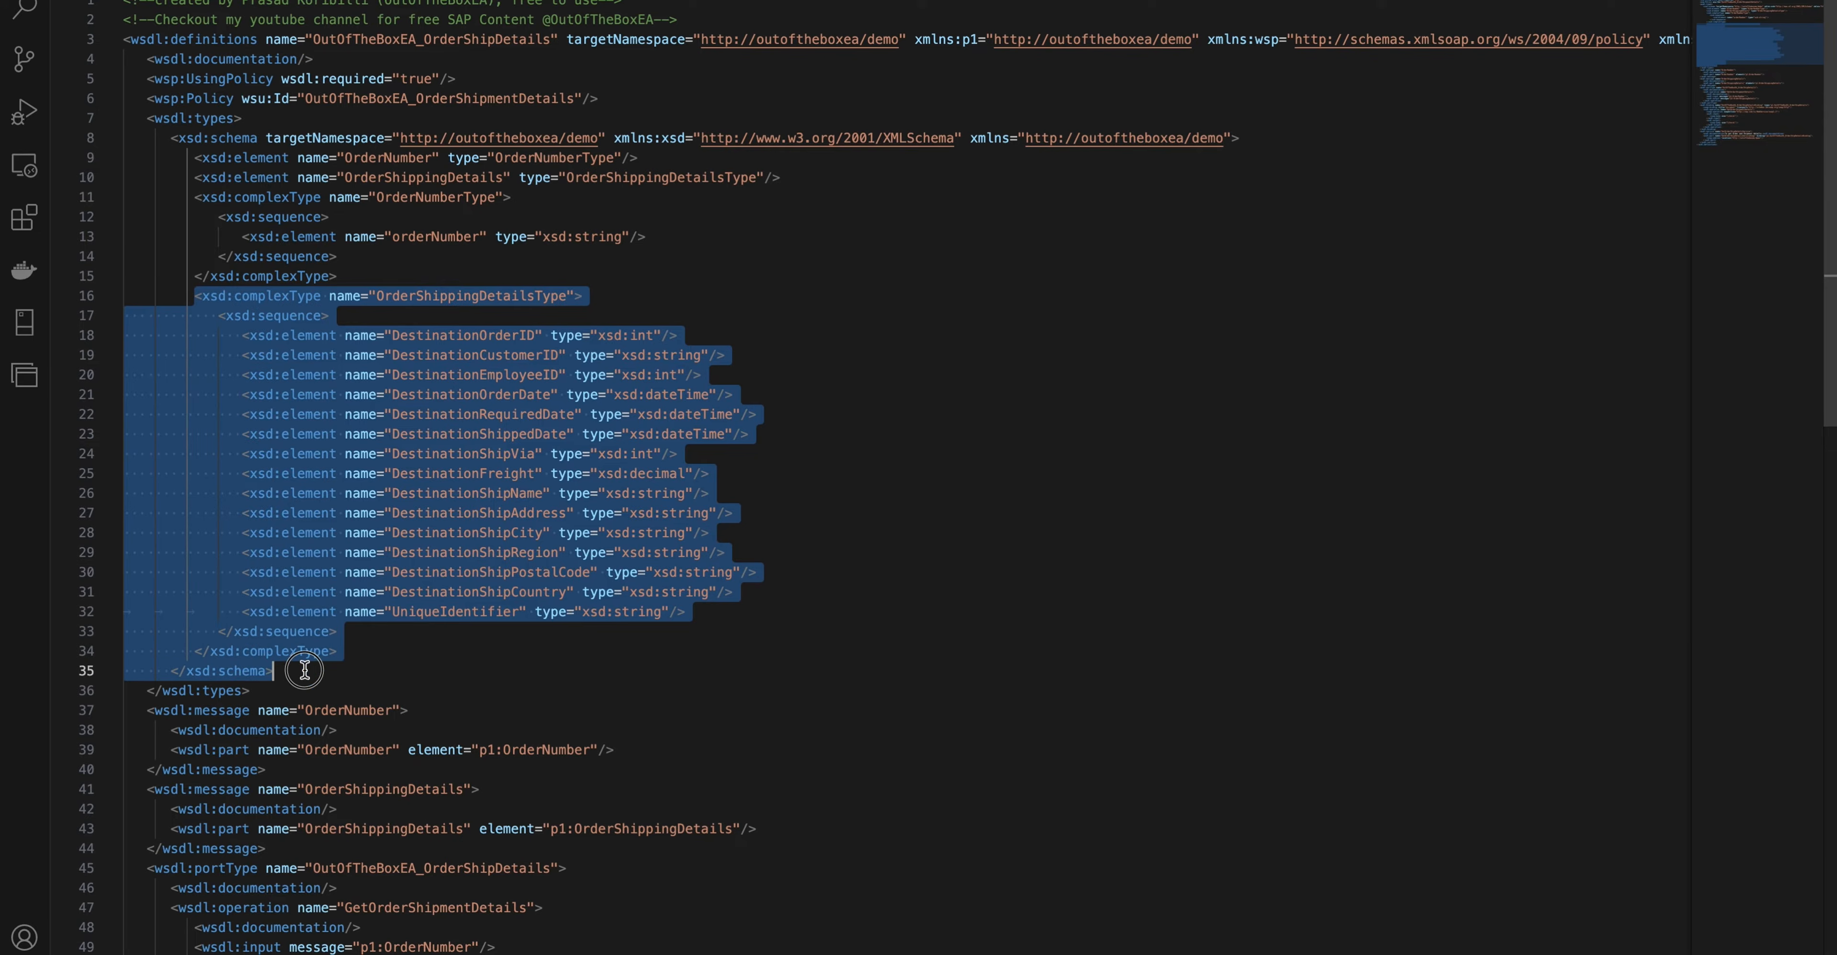
left_click(462, 654)
- Switch back to SAP Integration Suite, review the OrderID header's name, source value and data type in Fetch Order Number, and collapse its properties
key("ctrl+Left")
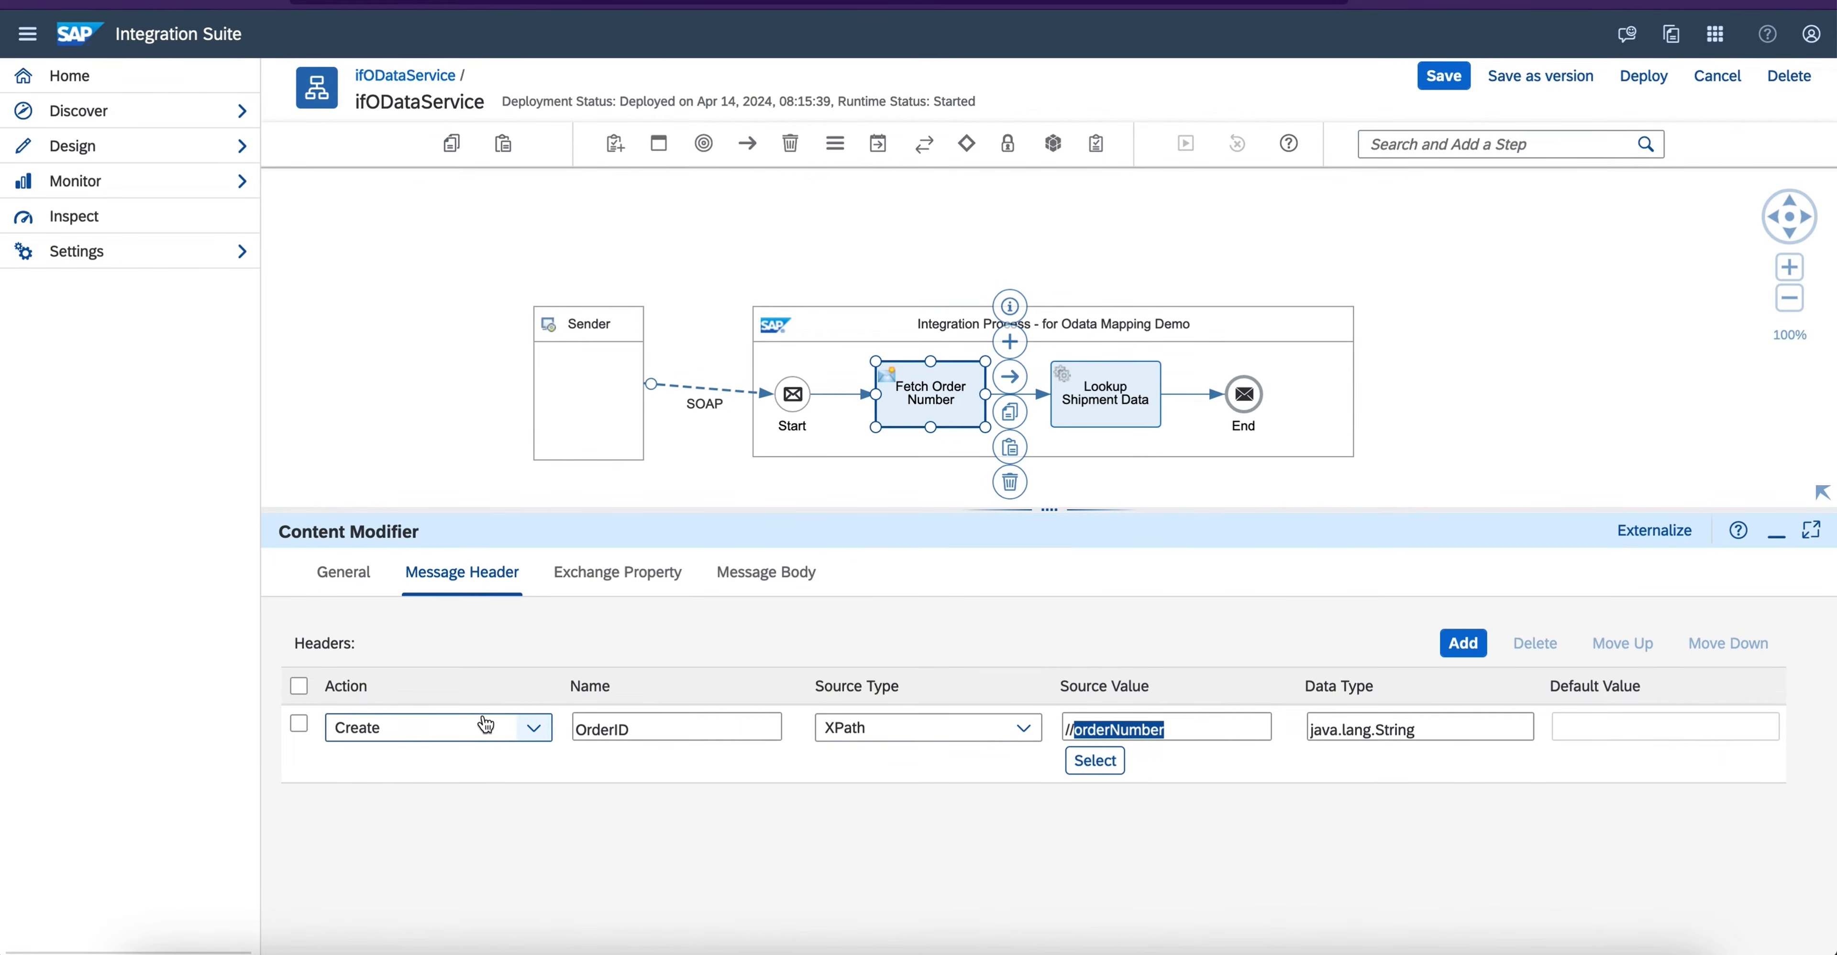
left_click(656, 739)
left_click(1163, 730)
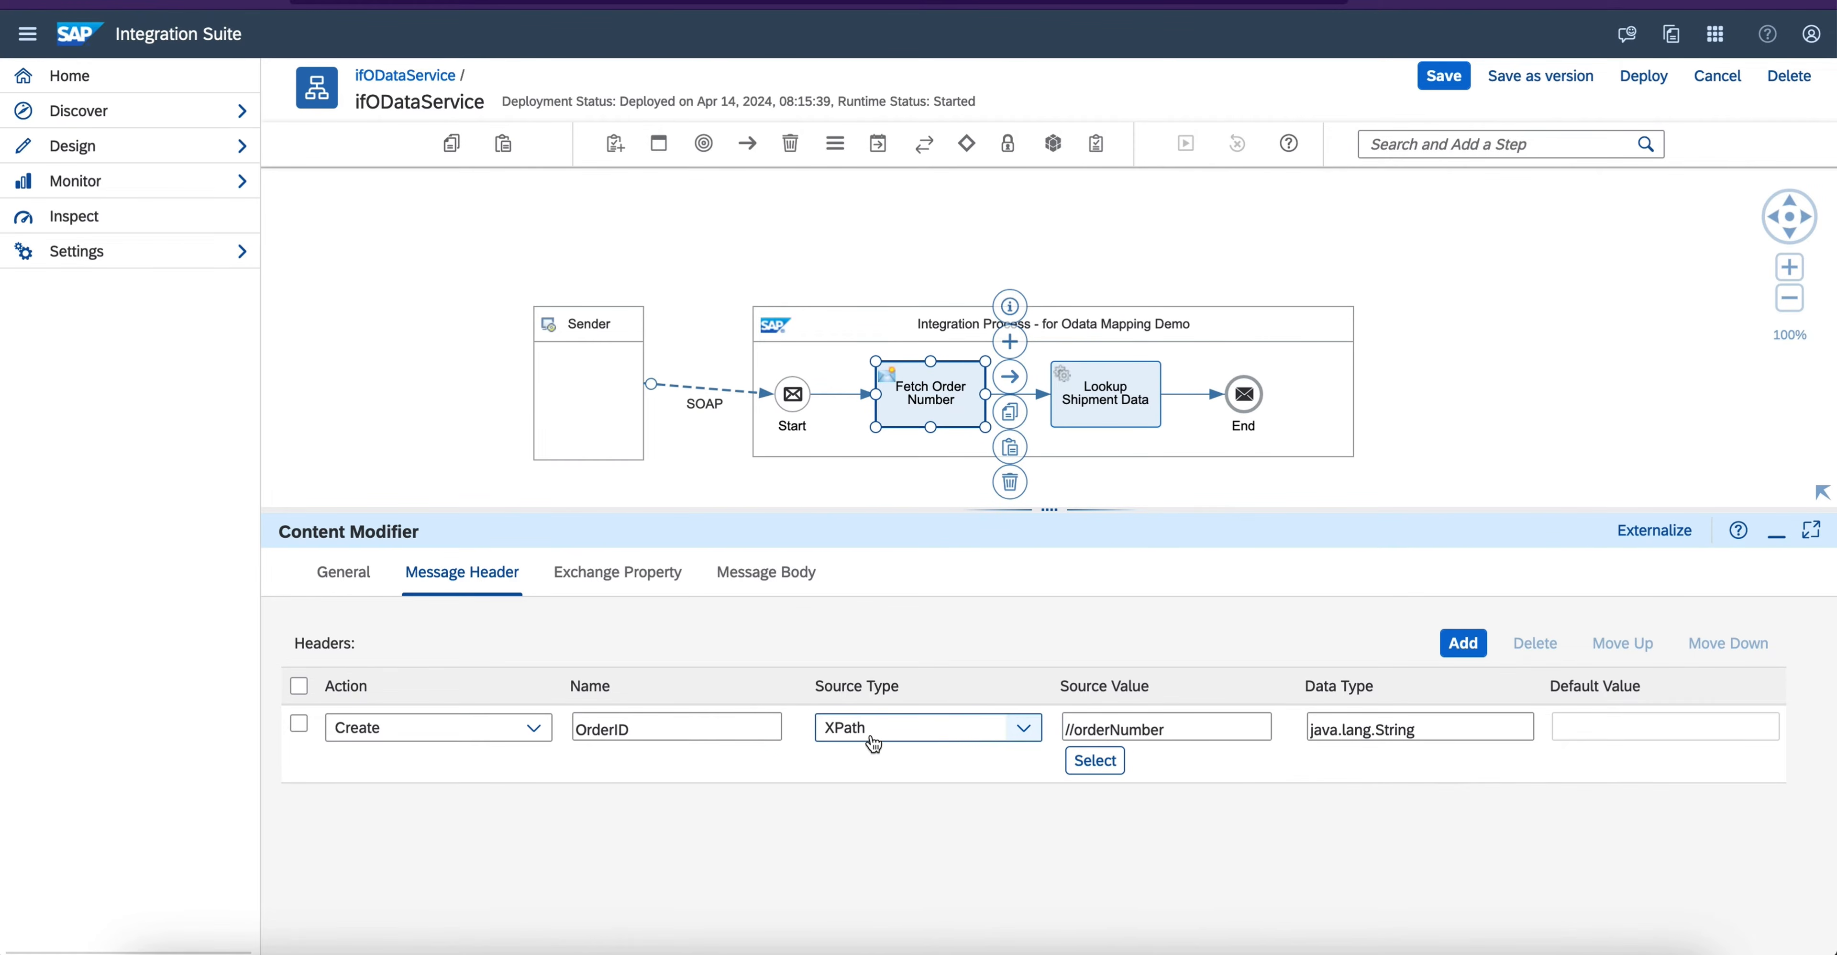
left_click(1398, 730)
double_click(1406, 730)
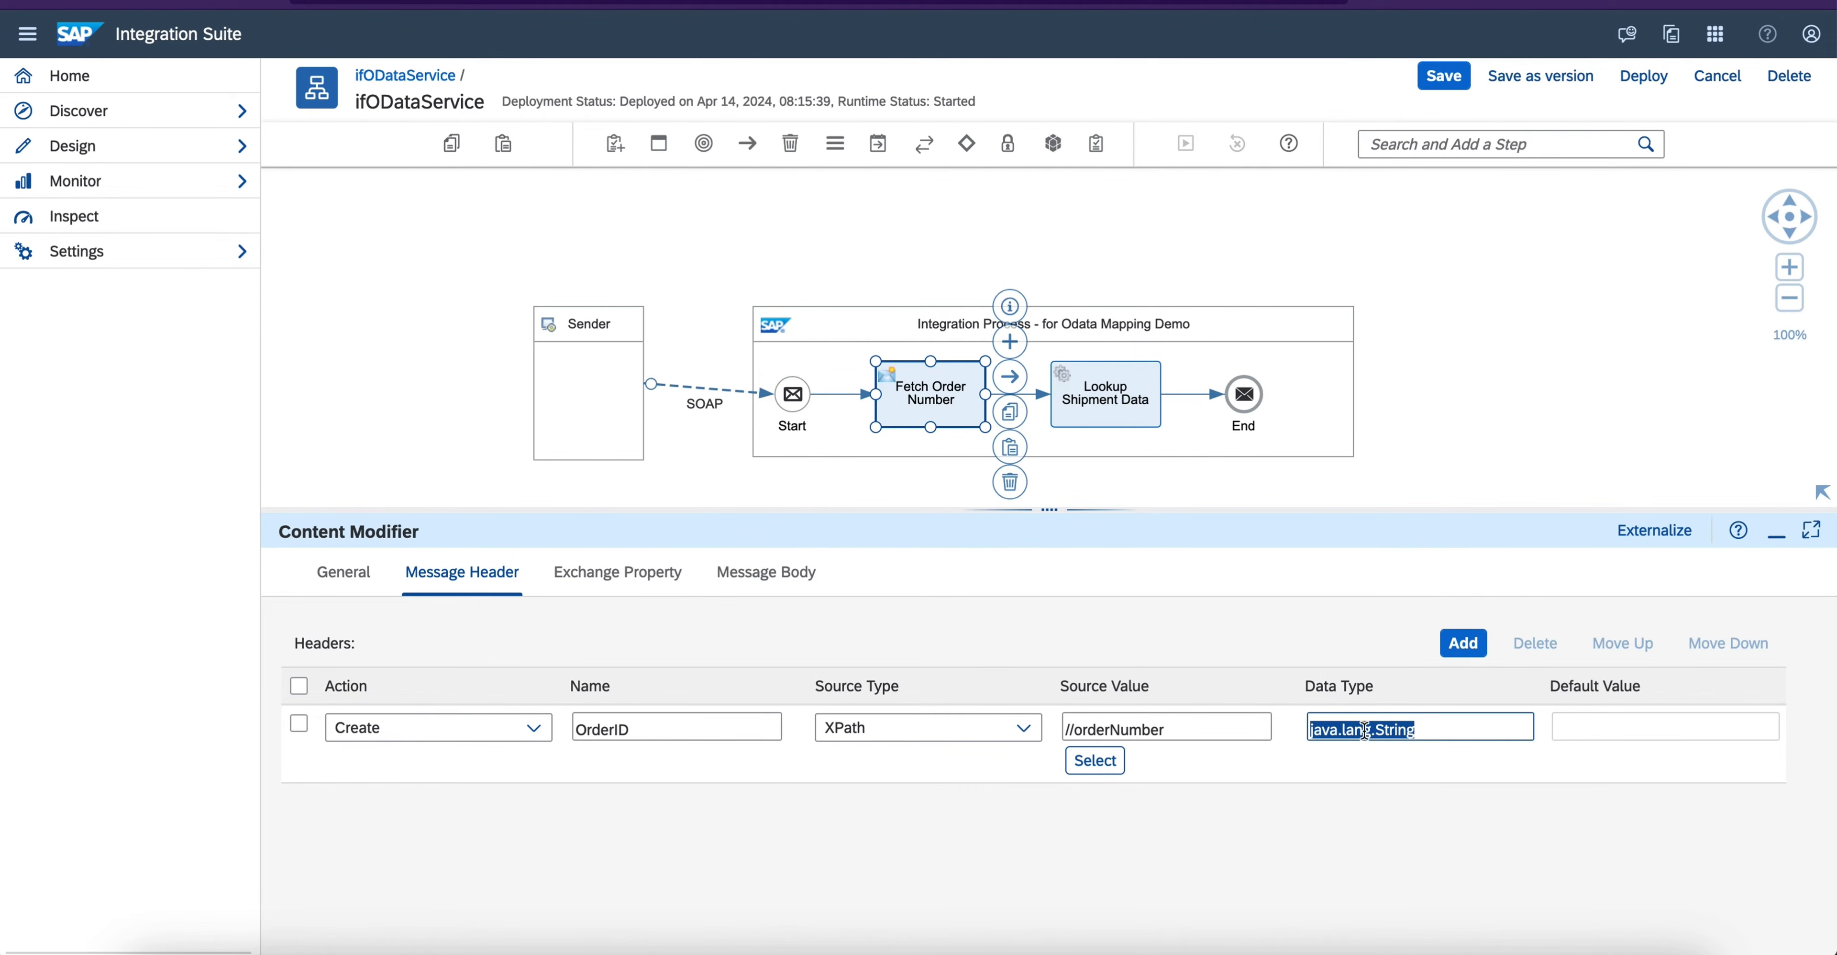
left_click(1776, 537)
- Inspect the Lookup Shipment Data step's type and general properties, and collapse them
left_click(1121, 388)
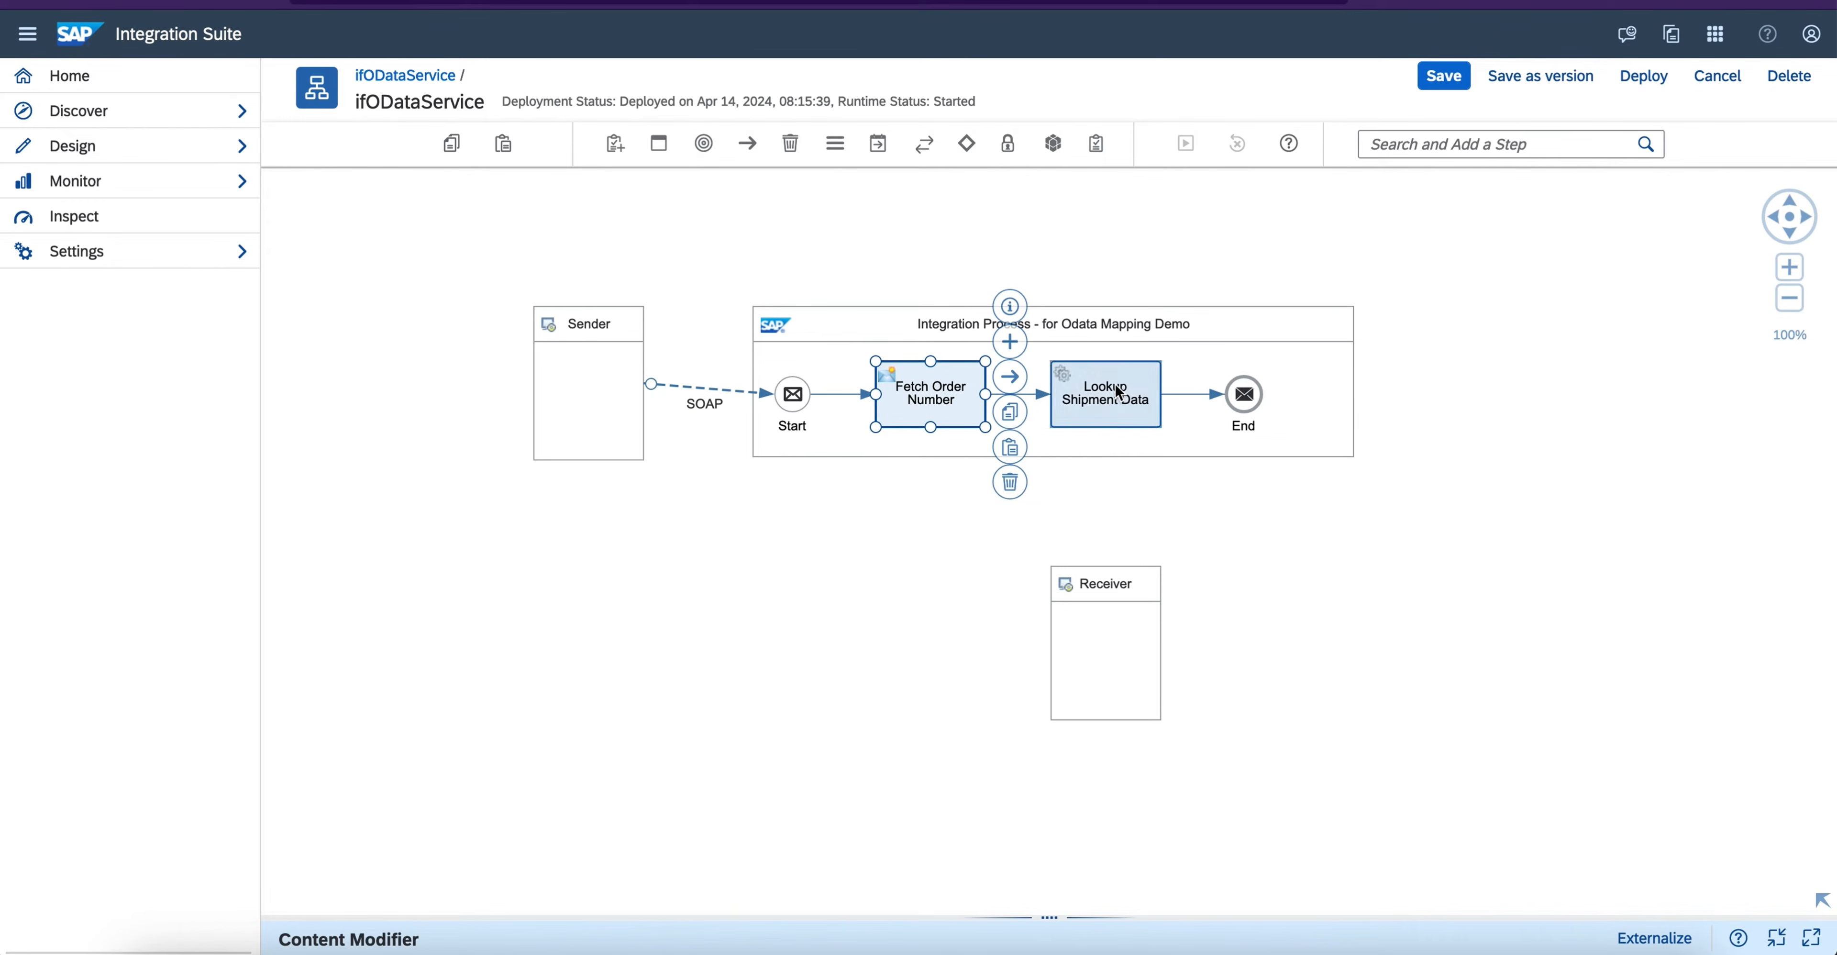
left_click_drag(1051, 918, 1058, 528)
triple_click(354, 564)
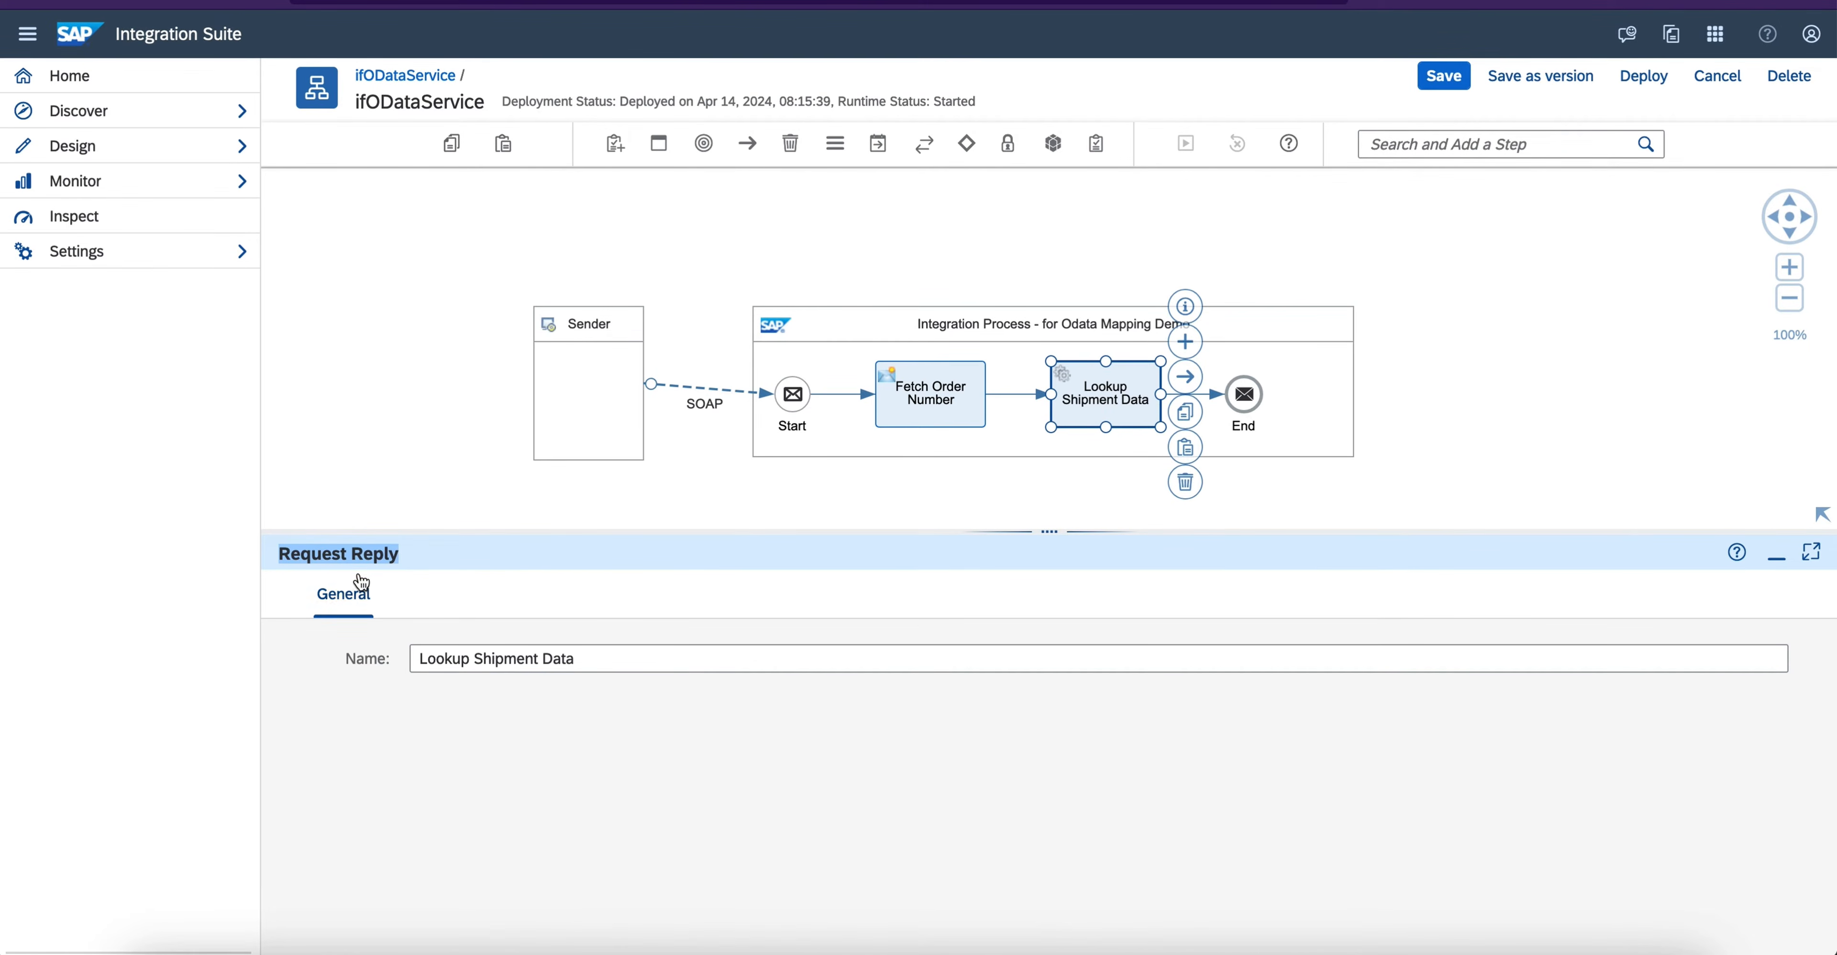
left_click(1776, 556)
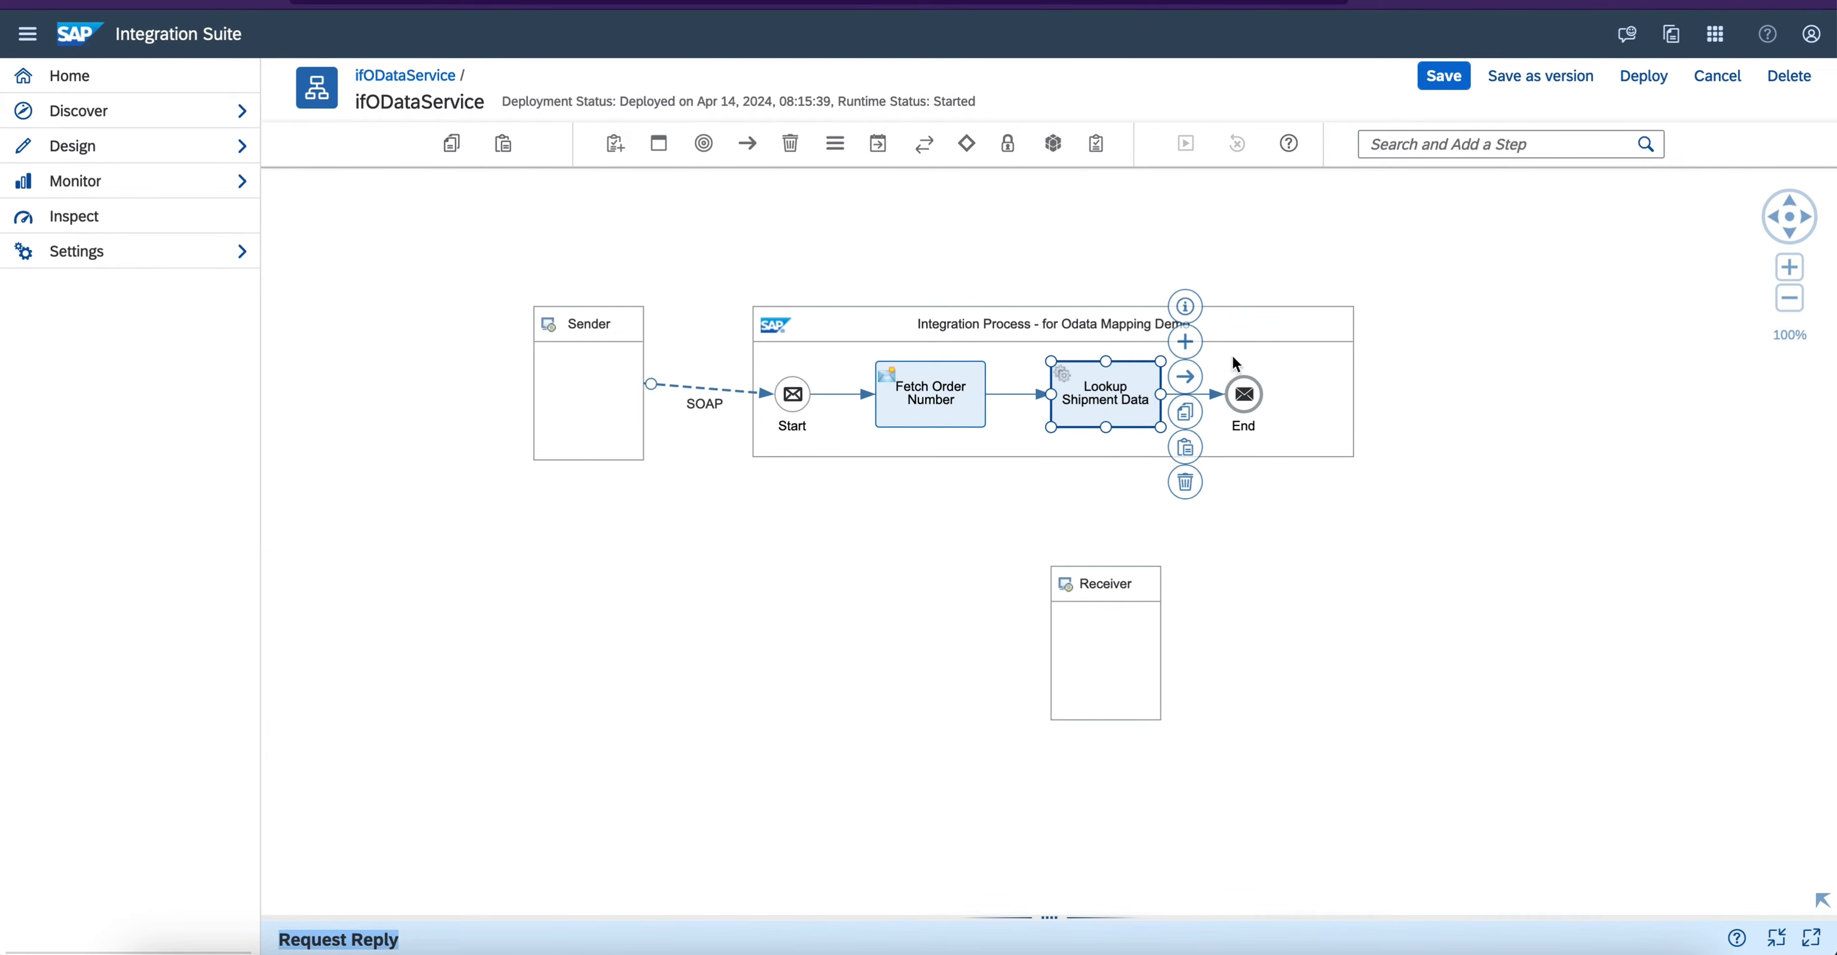
- Connect the Lookup Shipment Data step to the Receiver using the OData adapter with the OData V2 message protocol
left_click_drag(1190, 382, 1102, 583)
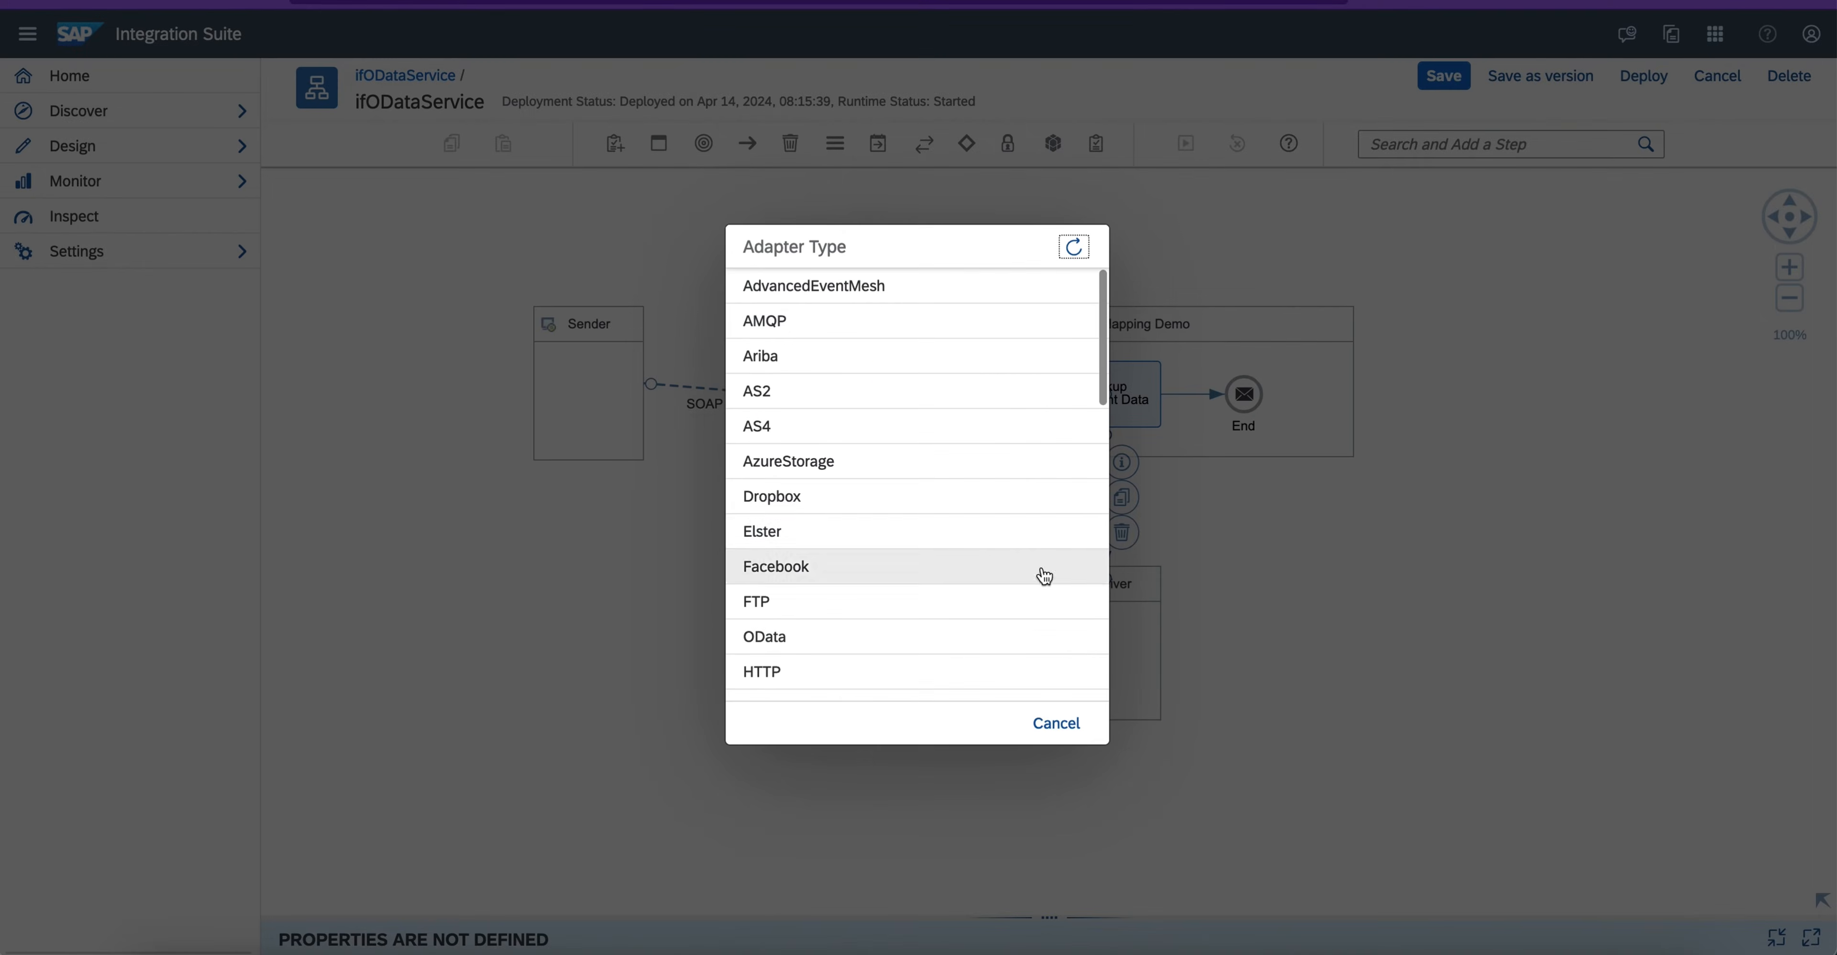
left_click(799, 627)
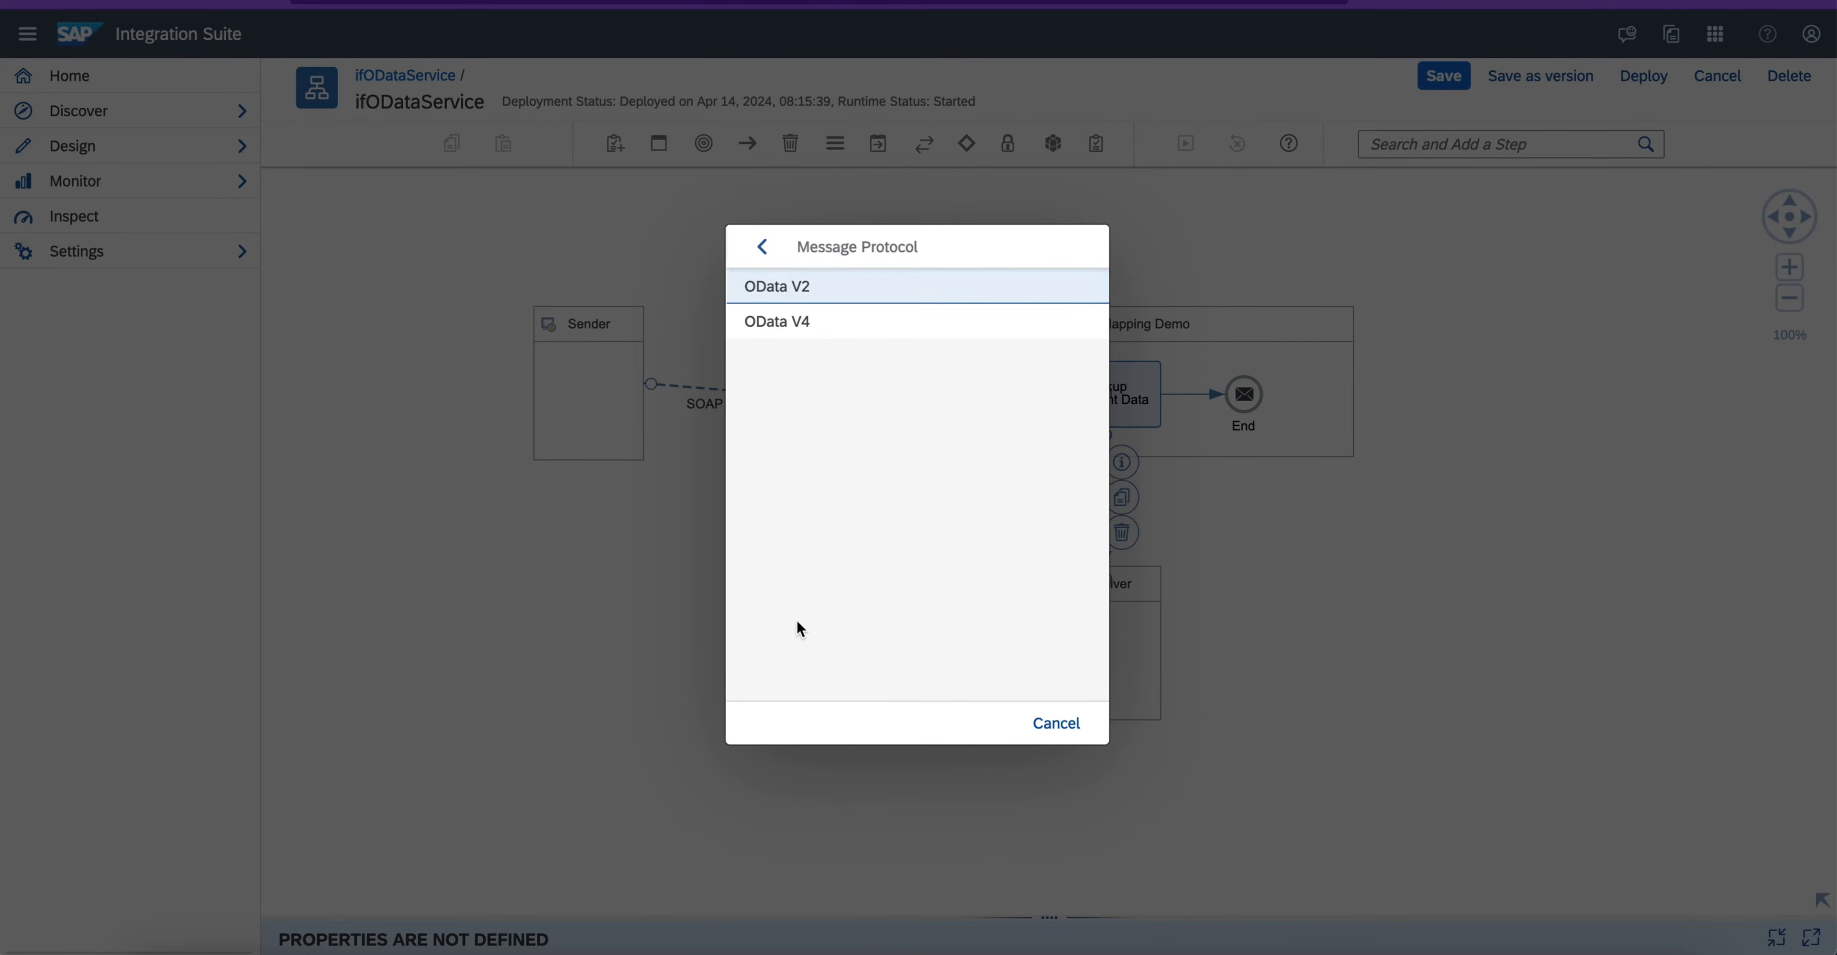
left_click(796, 293)
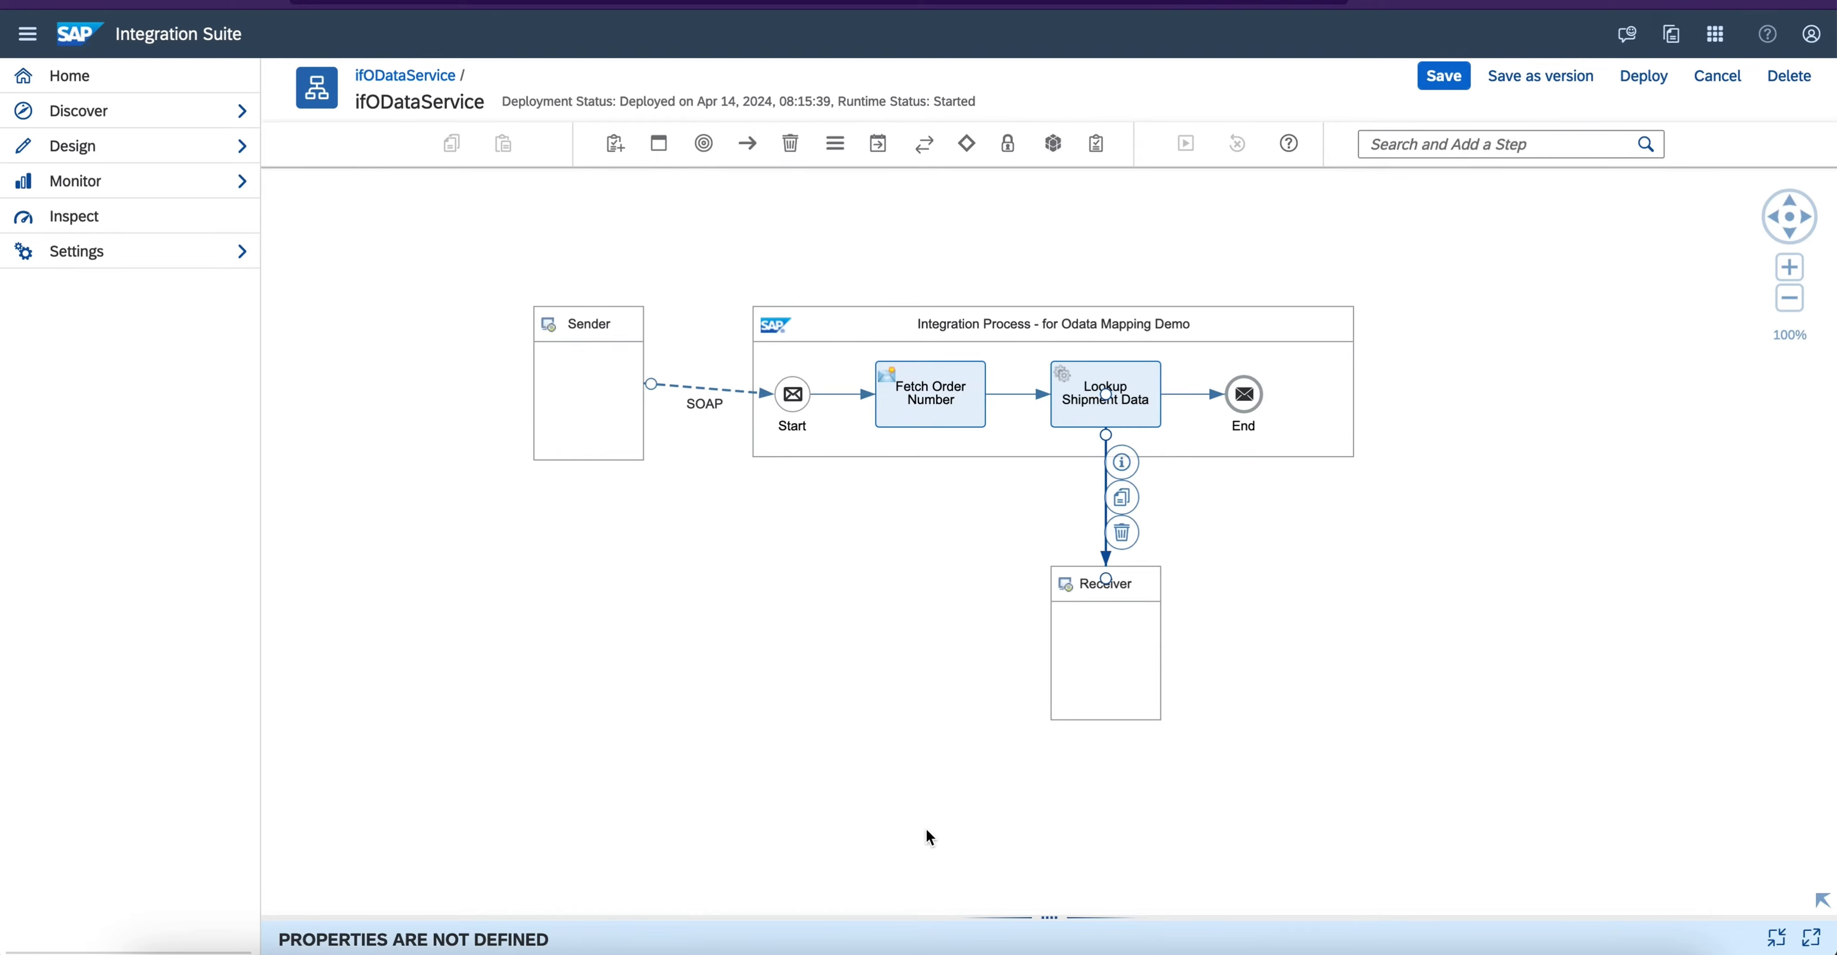
left_click(1061, 914)
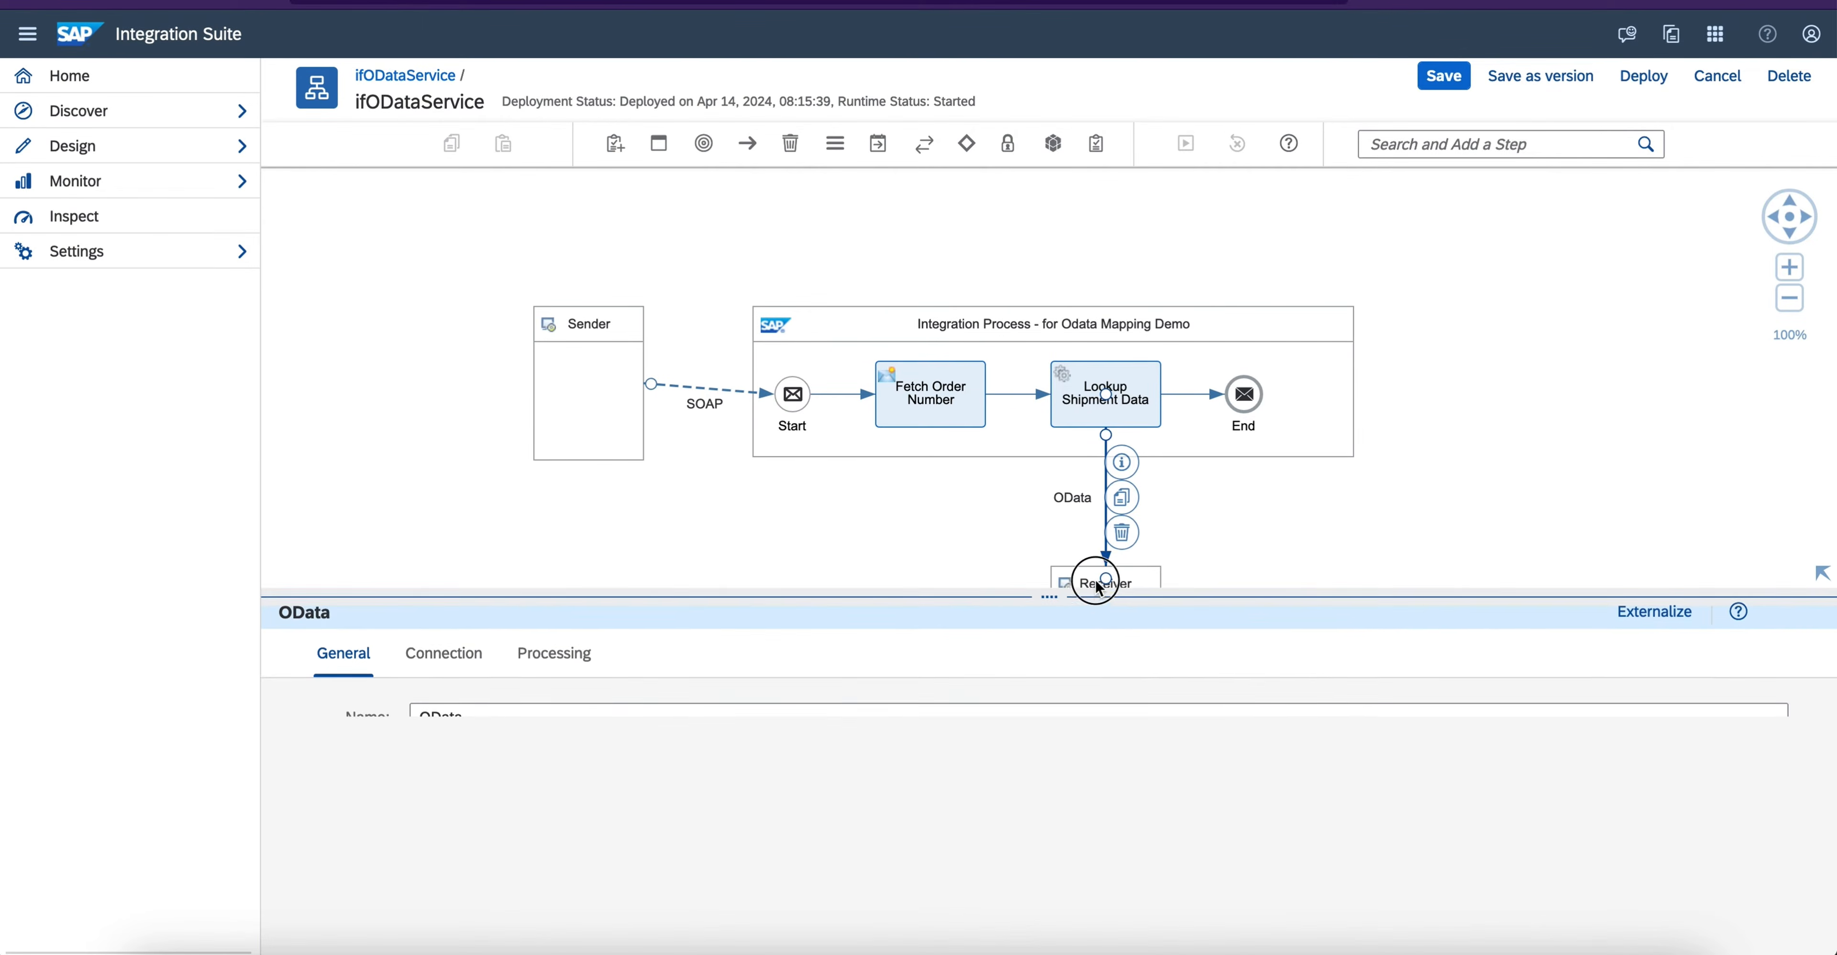
left_click(450, 562)
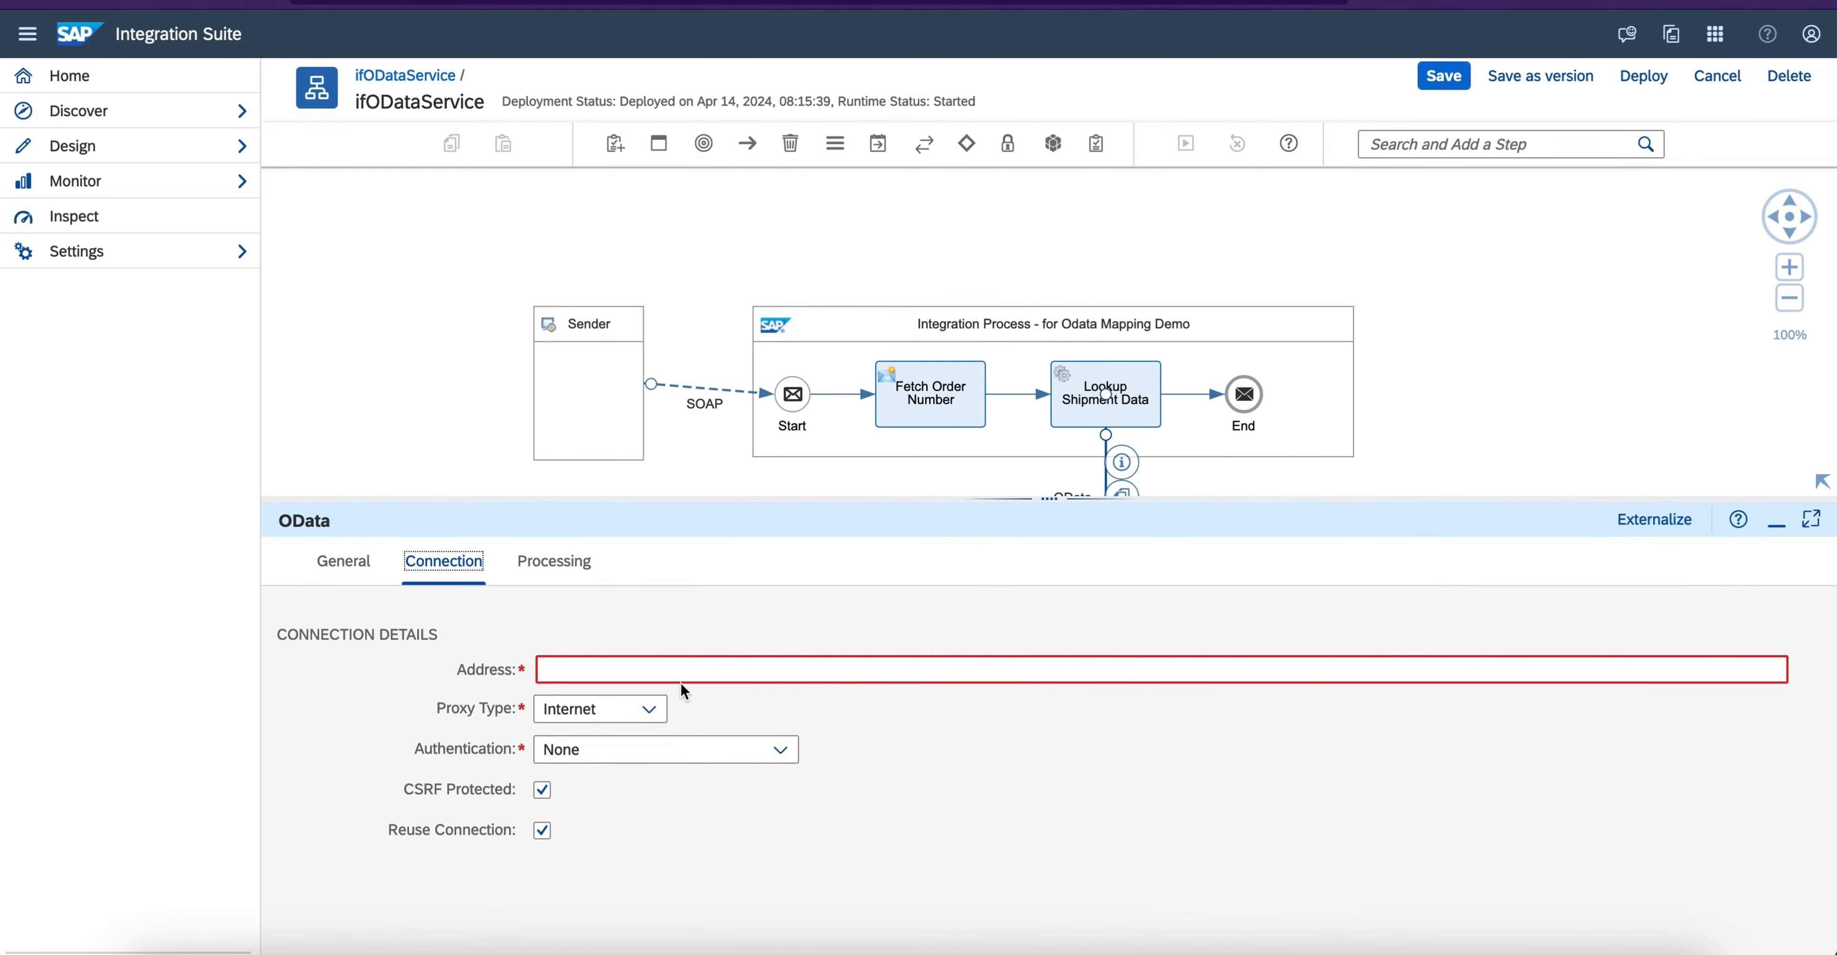
left_click(685, 672)
type("https://services.odata.org/Northwind/Northwind.svc")
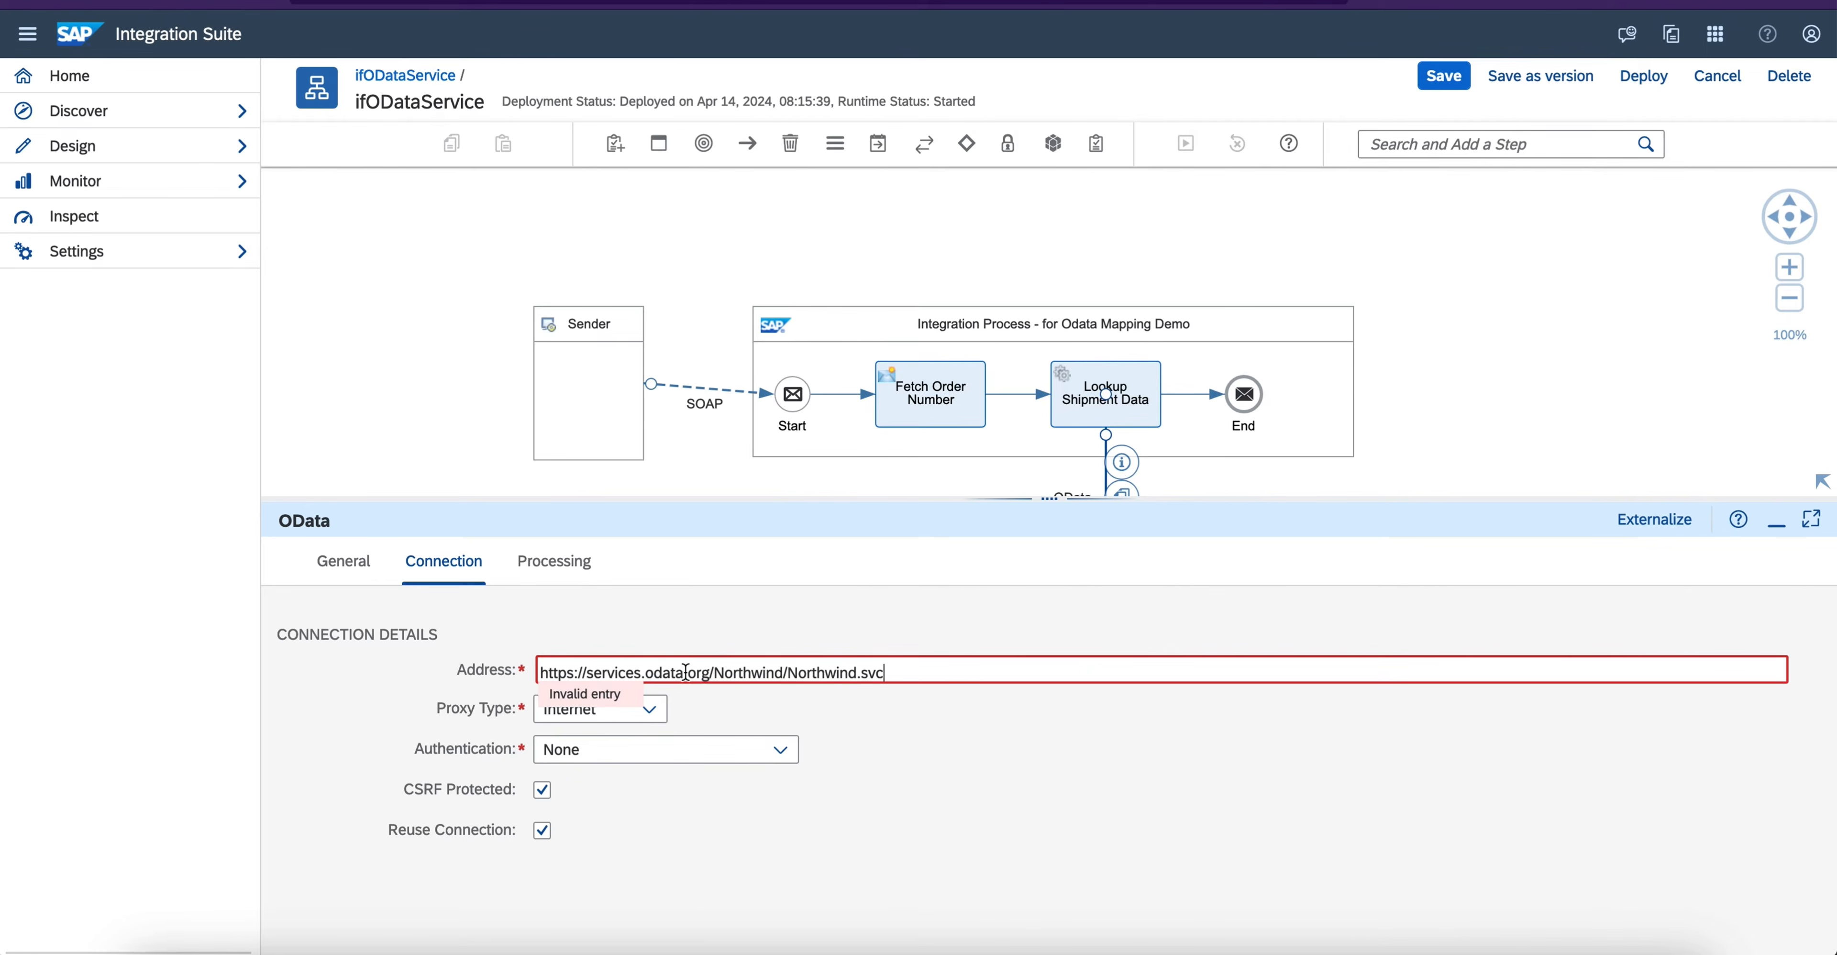
left_click(875, 763)
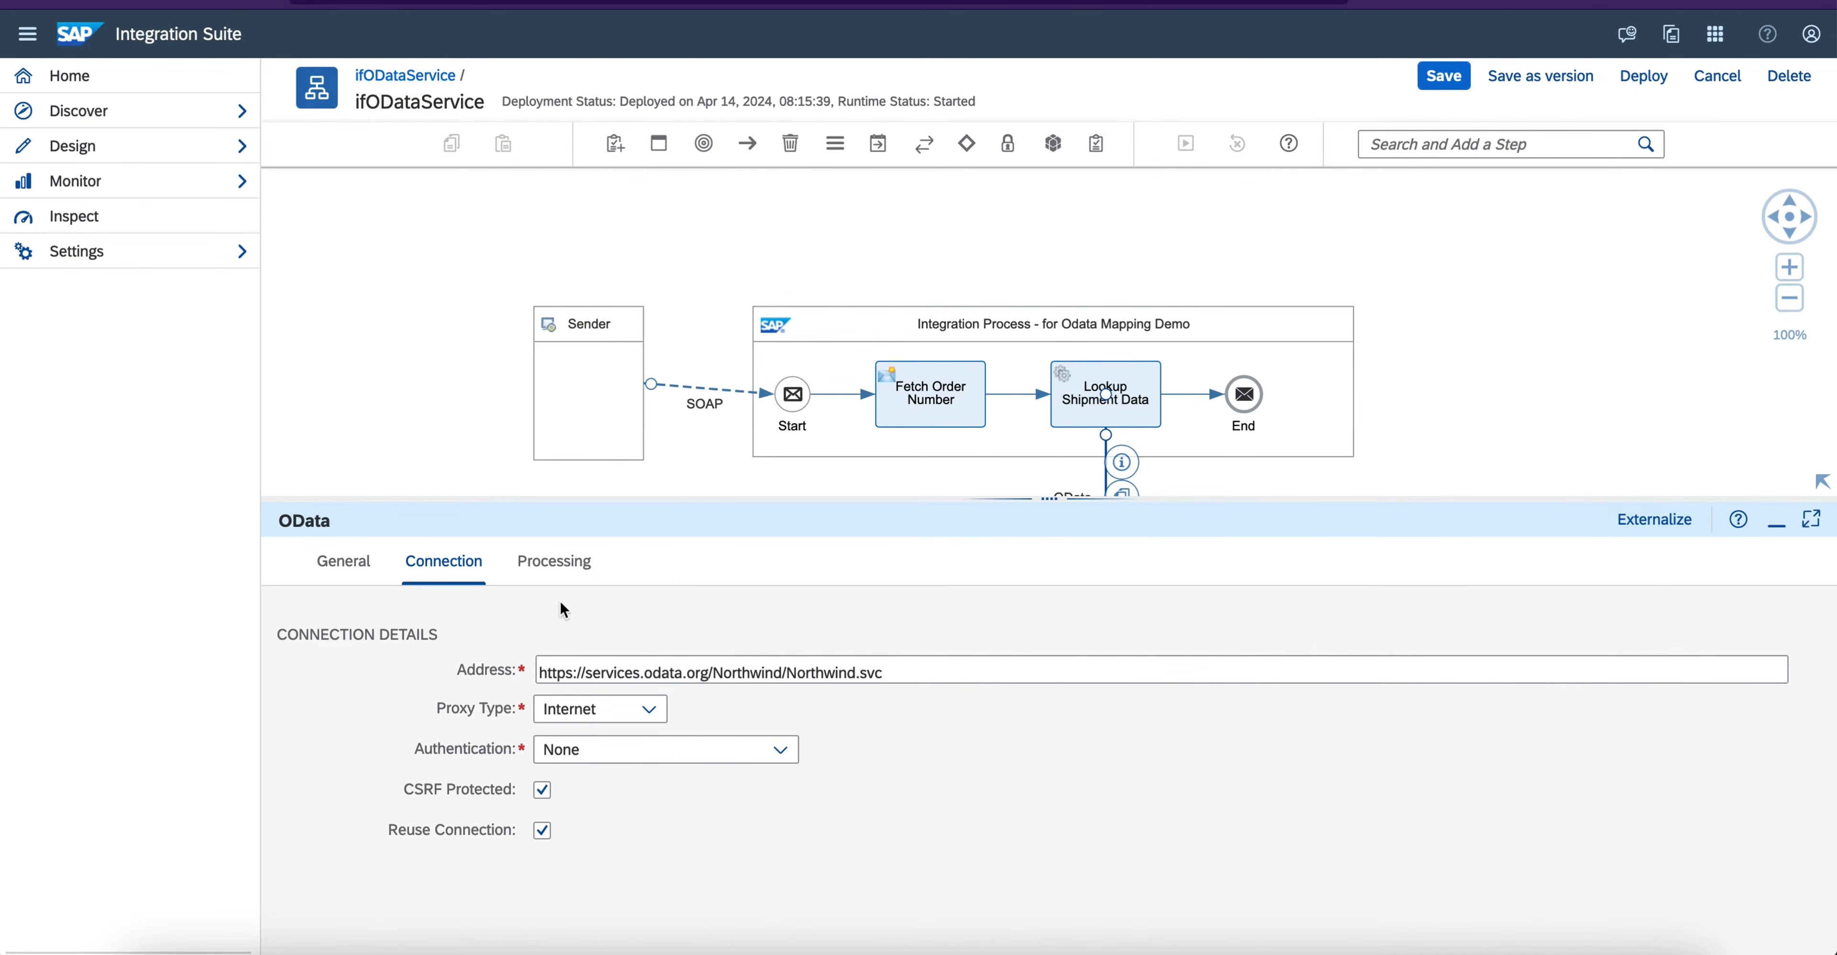
- Start modelling the OData channel's resource path operation and connect to the Northwind service metadata with Remote as the connection source
left_click(555, 564)
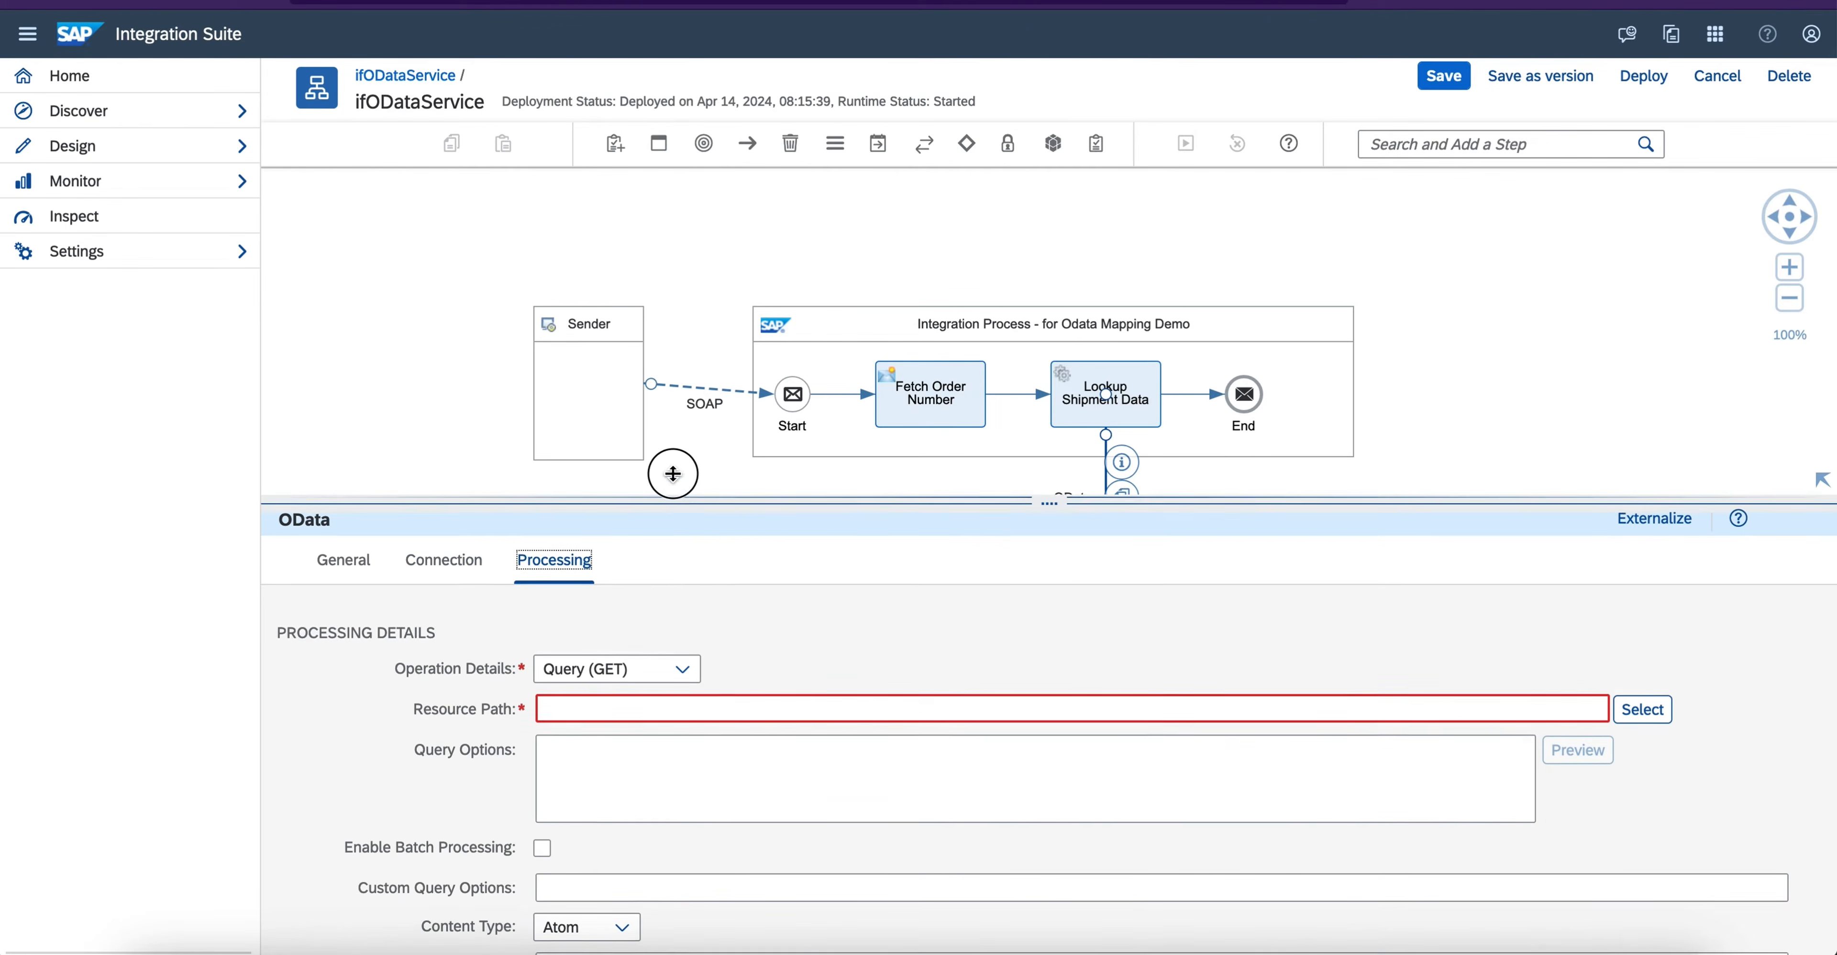
left_click_drag(672, 497, 679, 320)
left_click(1634, 534)
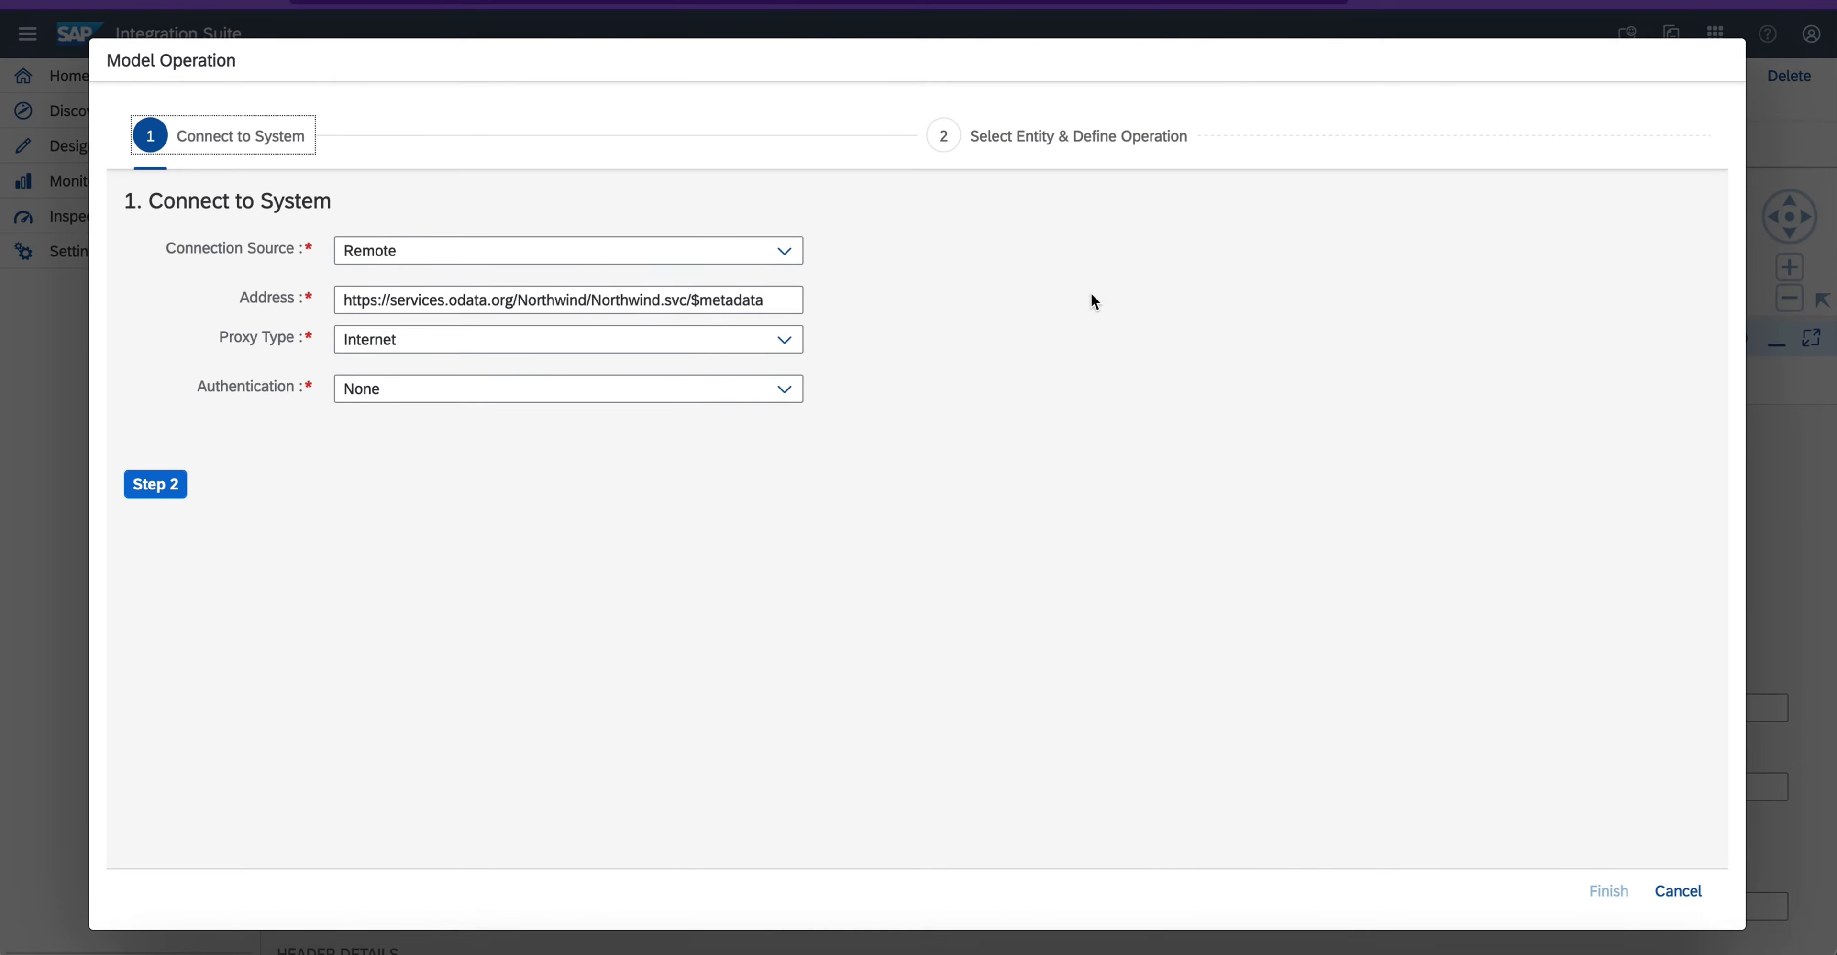
left_click(793, 253)
left_click(795, 254)
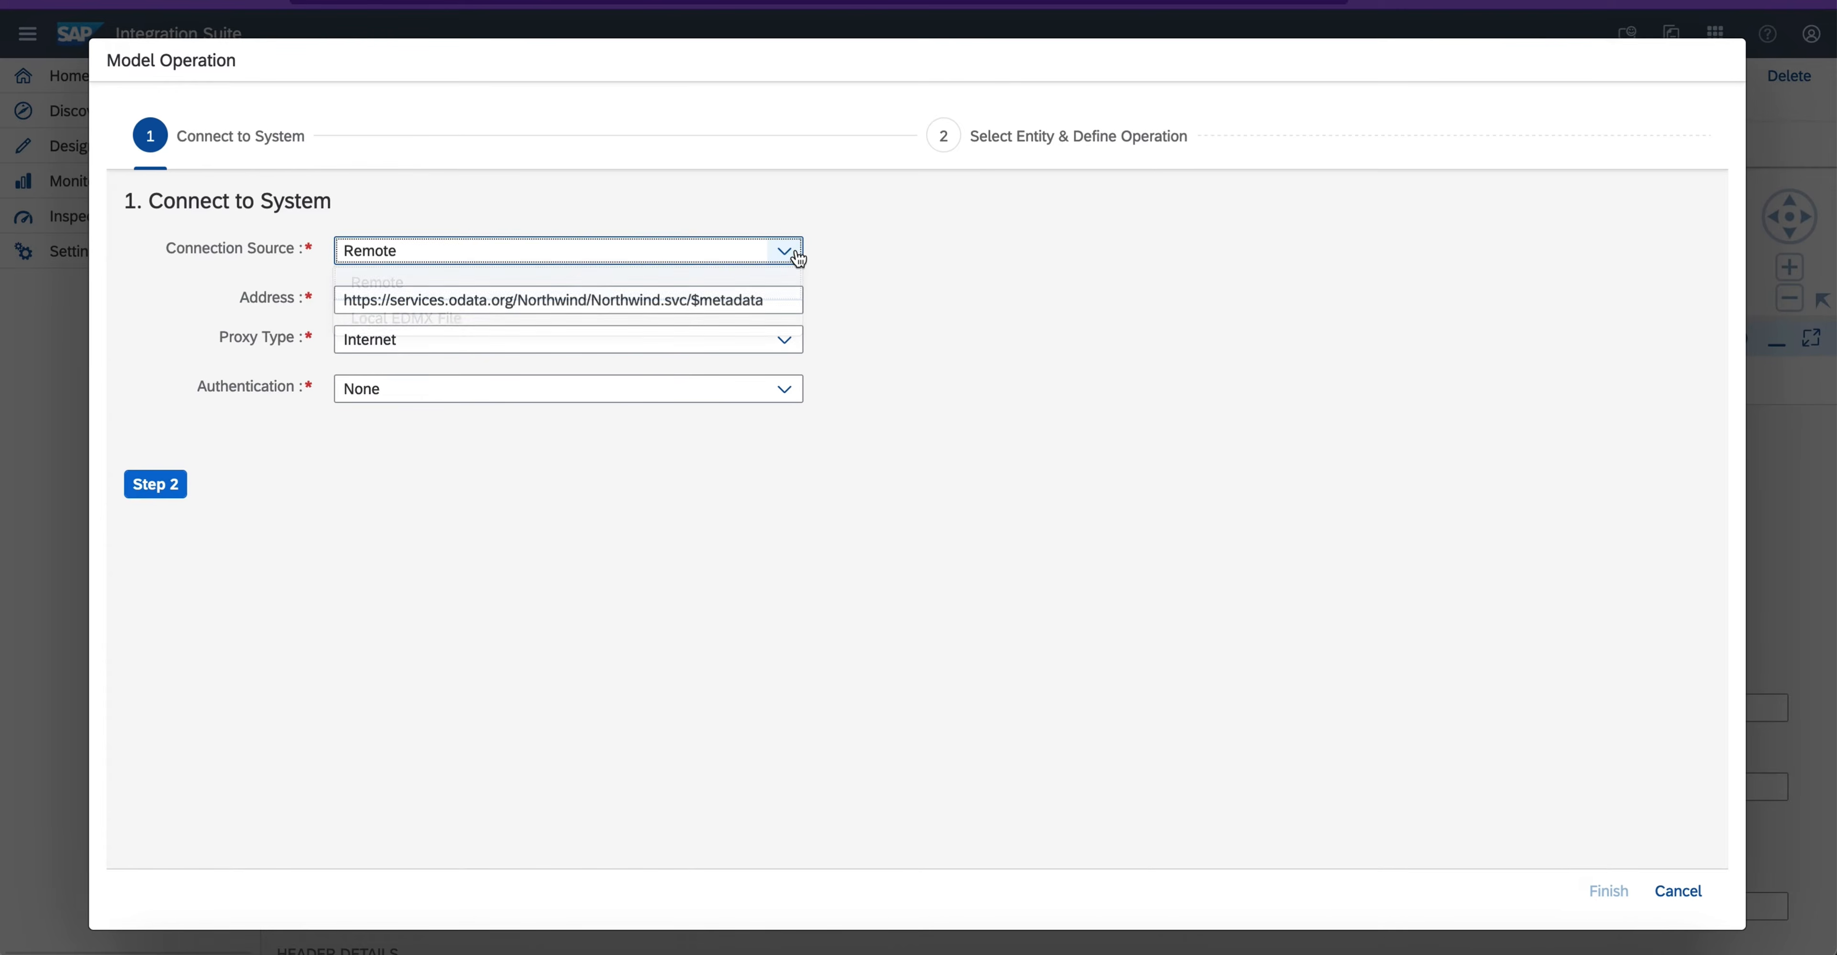
left_click(150, 489)
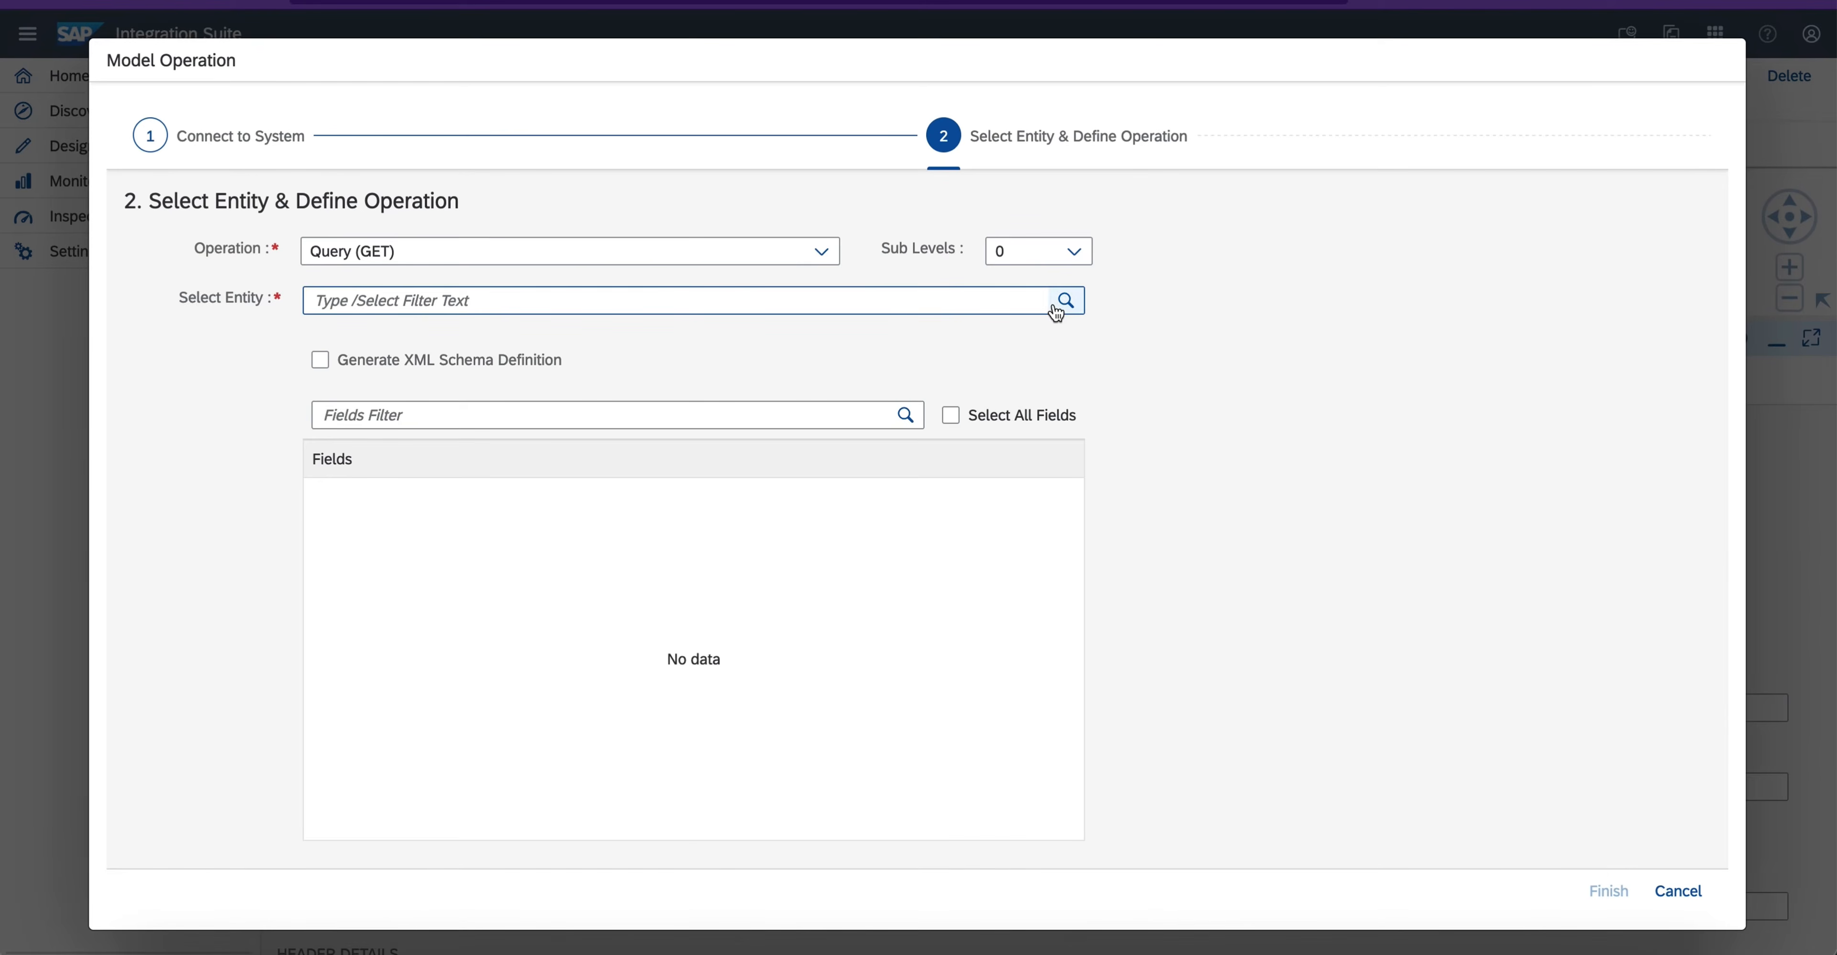
- Choose the Orders entity for the Query (GET) operation, select all its fields and check the definition
left_click(1044, 302)
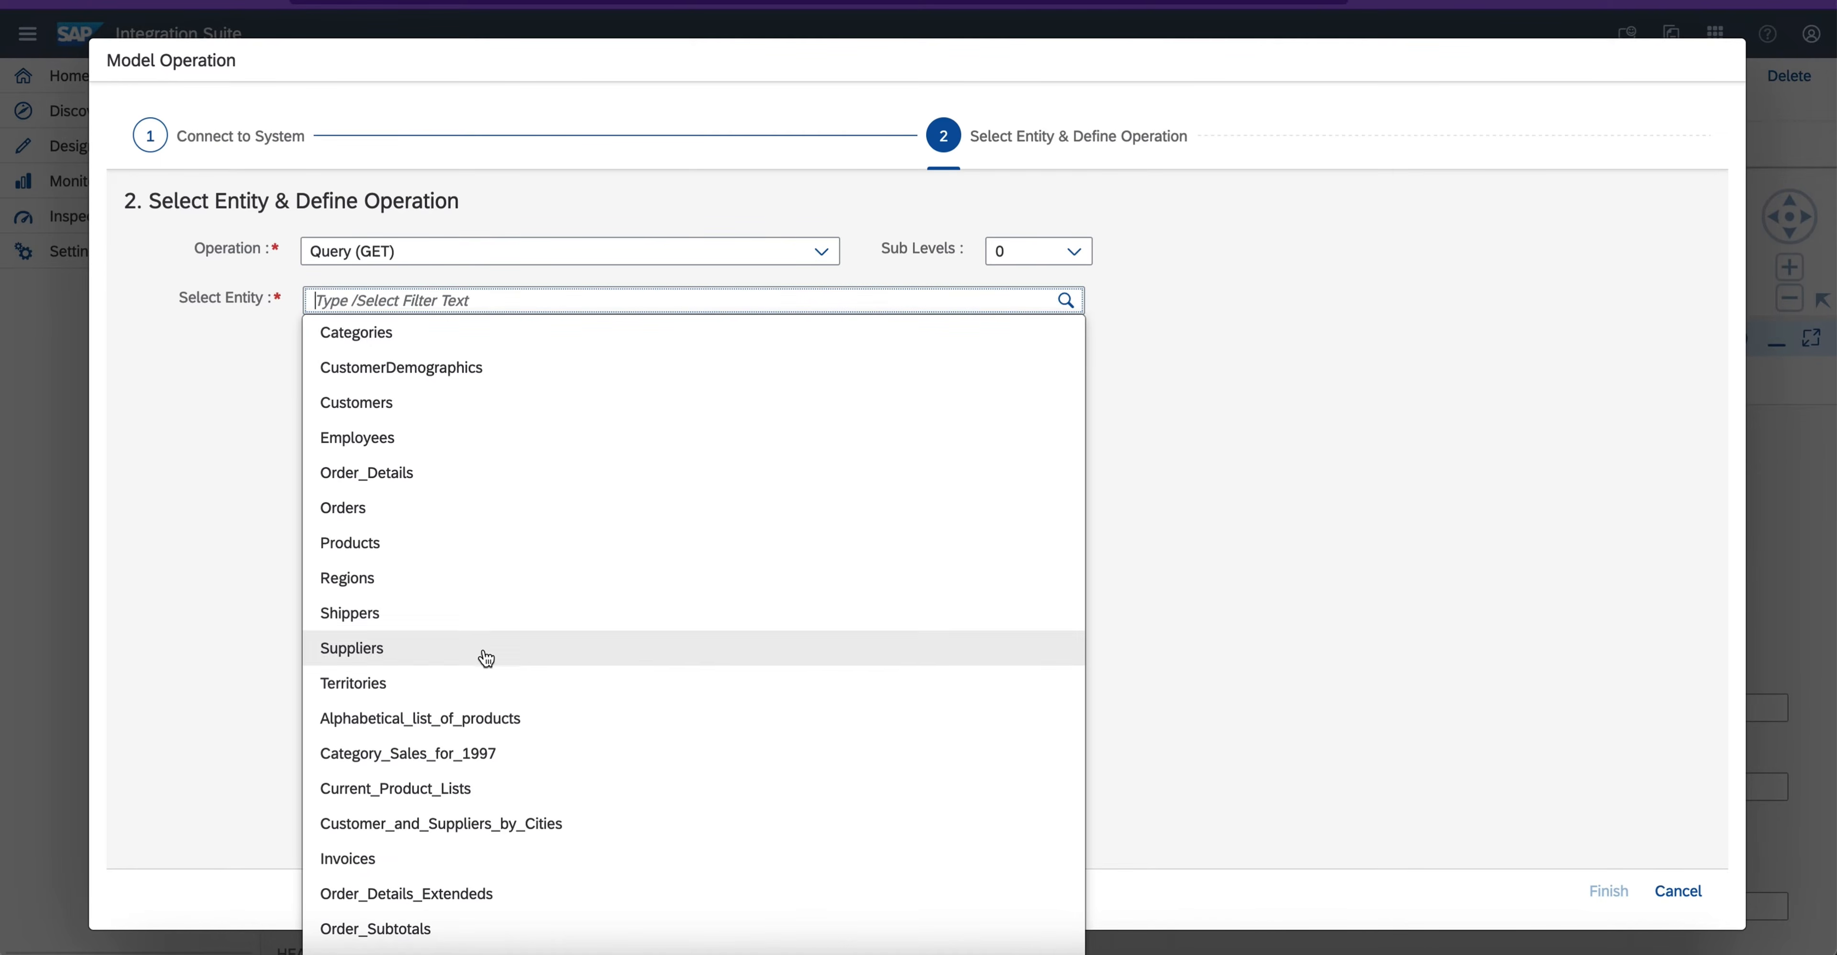
left_click(499, 523)
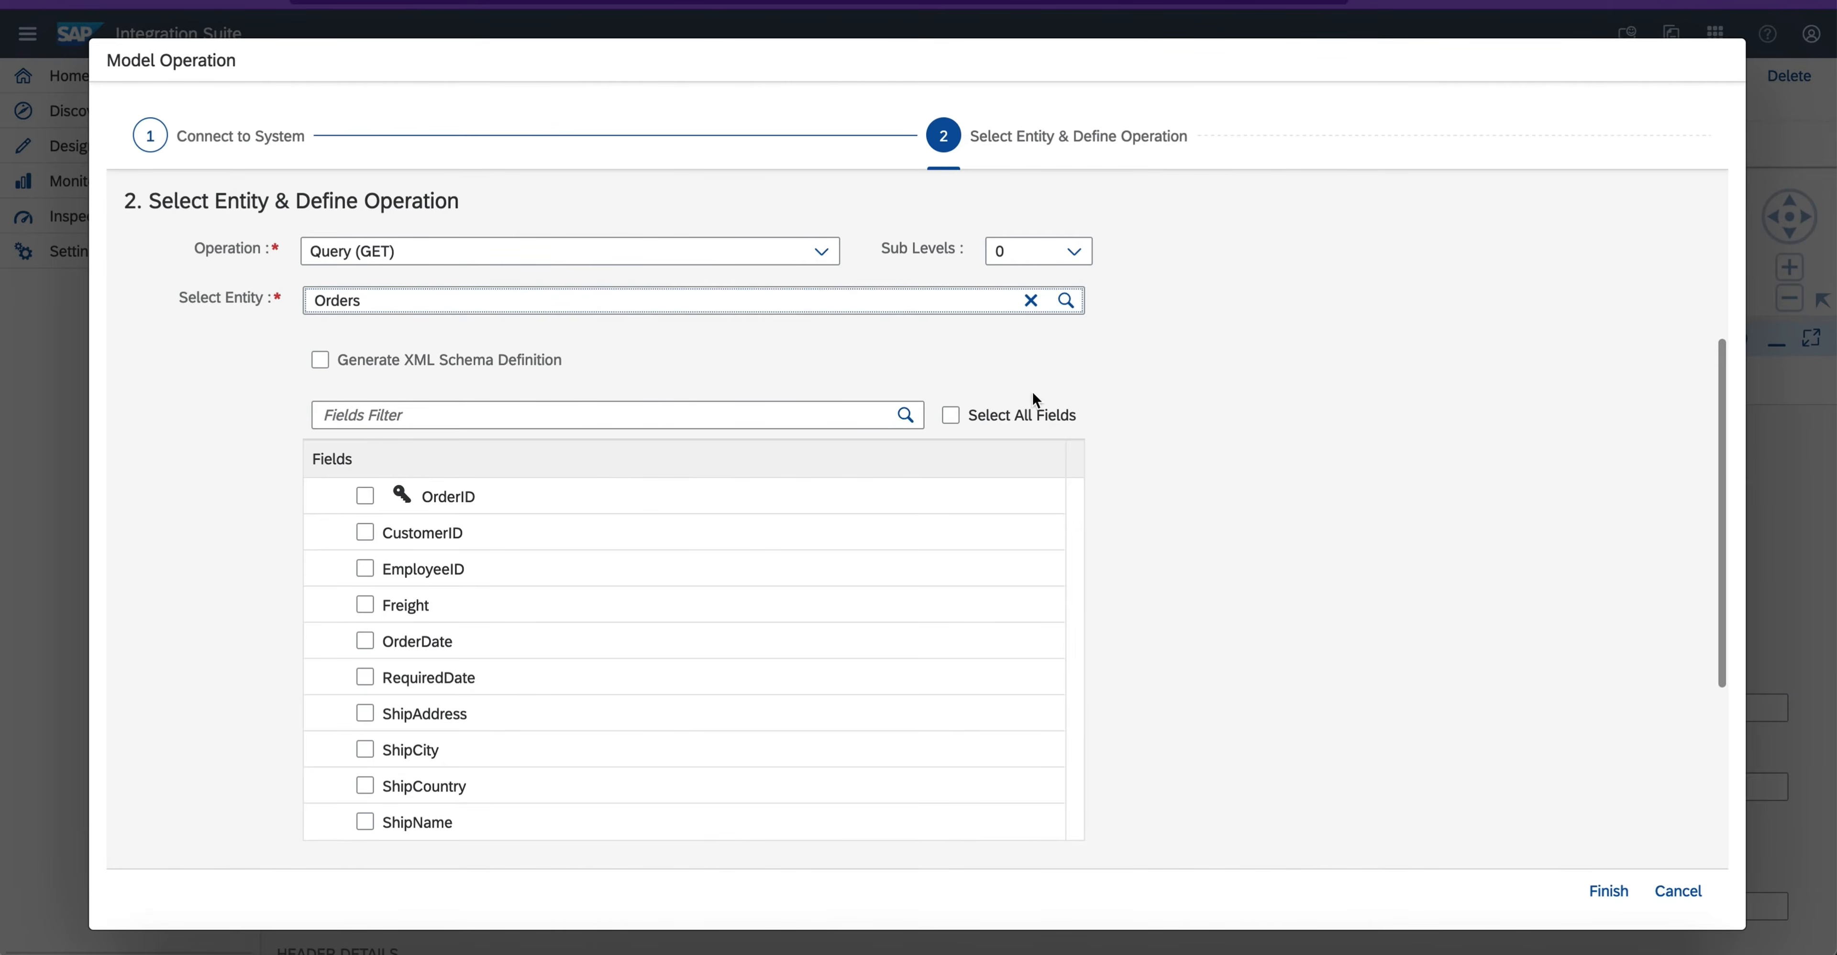
left_click(952, 416)
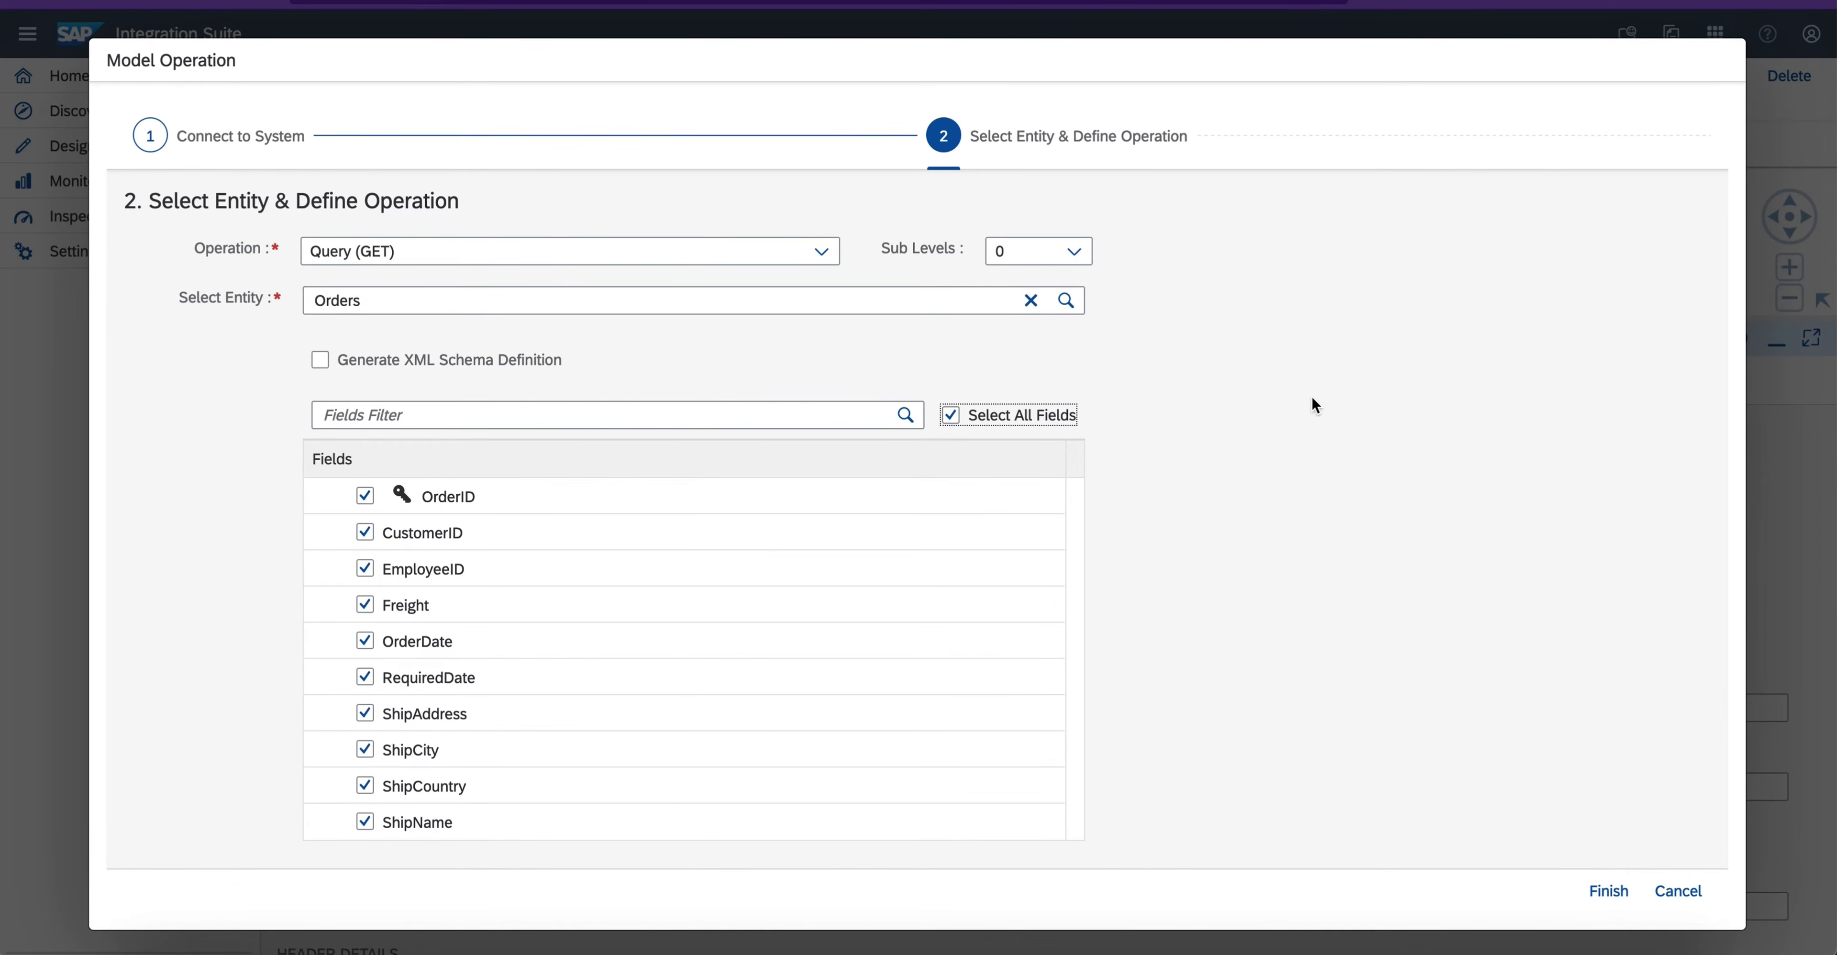
scroll(1311, 398, "down", 5)
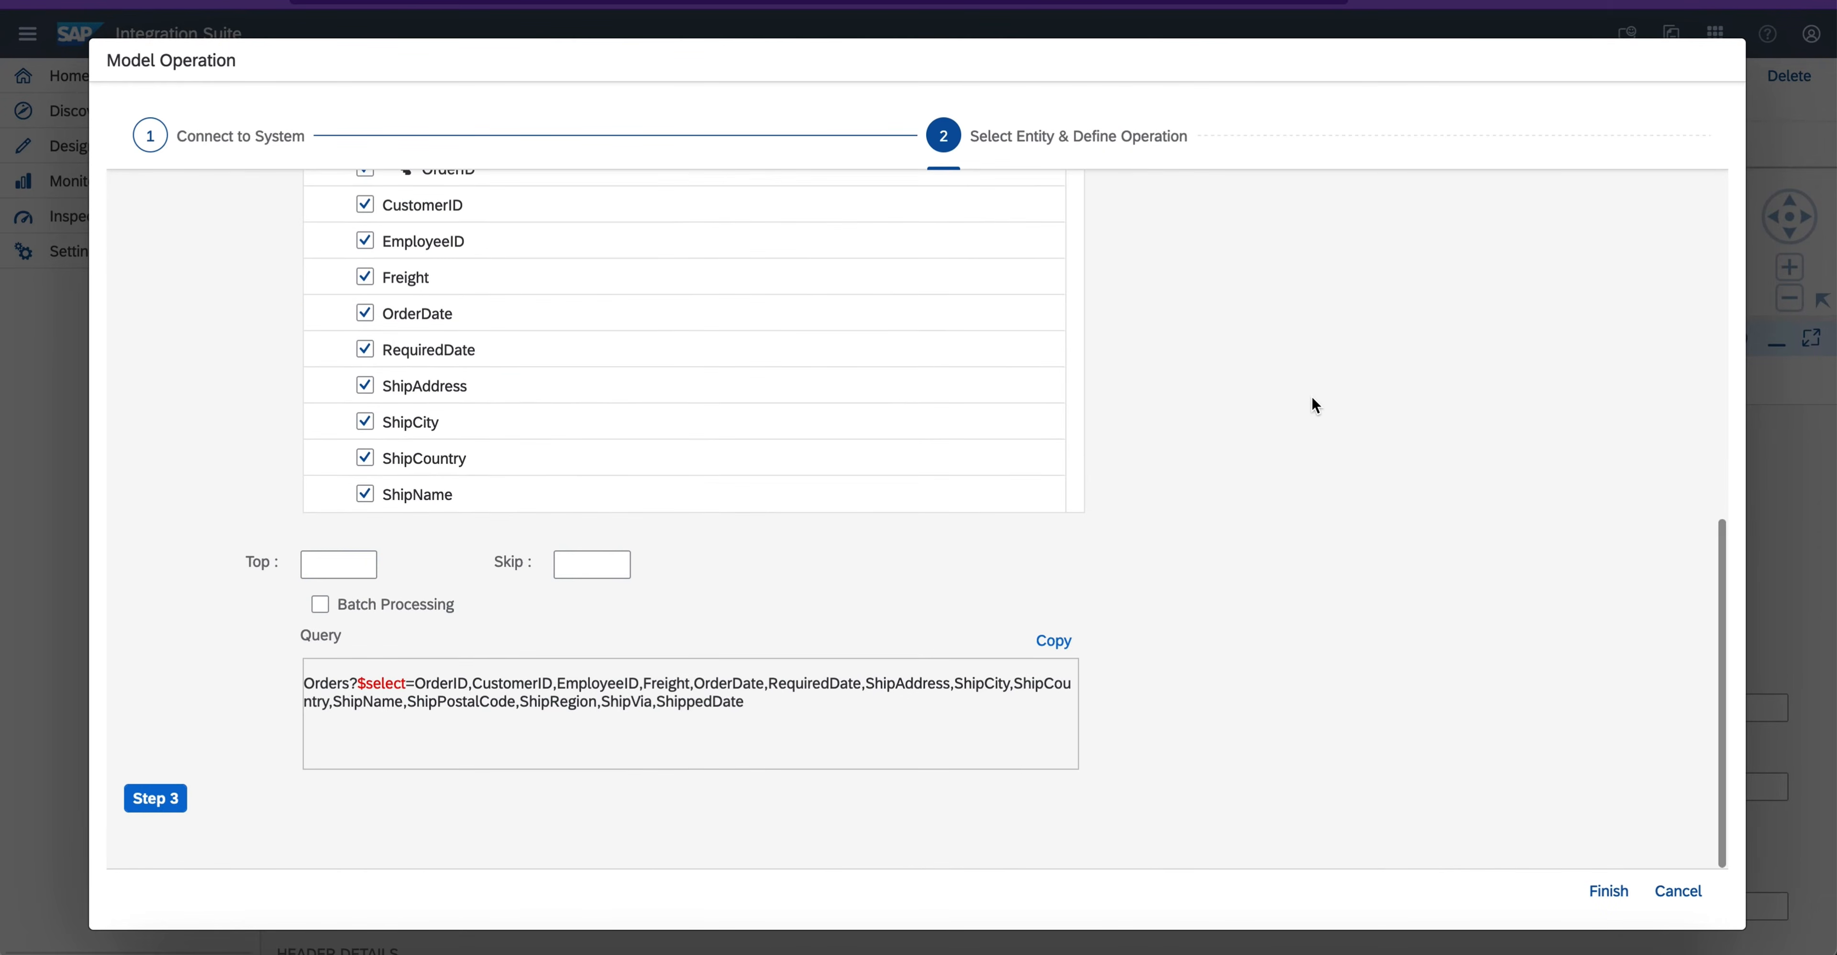
scroll(1311, 398, "up", 10)
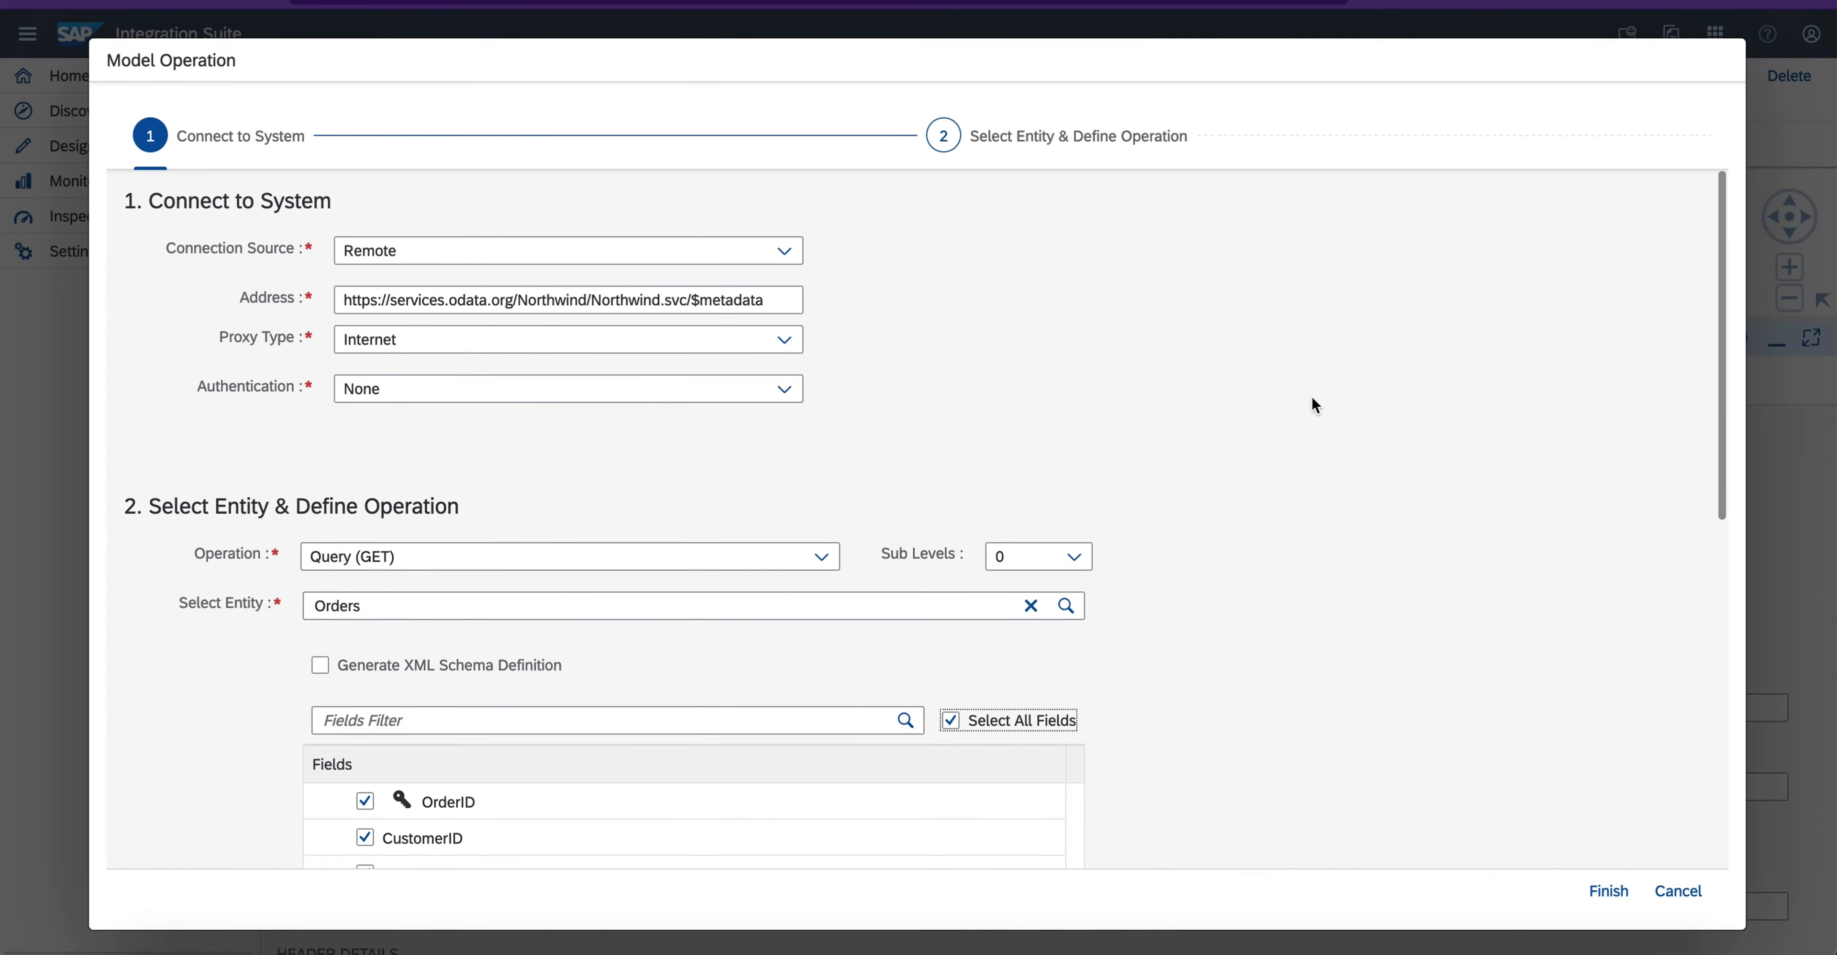
scroll(1312, 398, "down", 10)
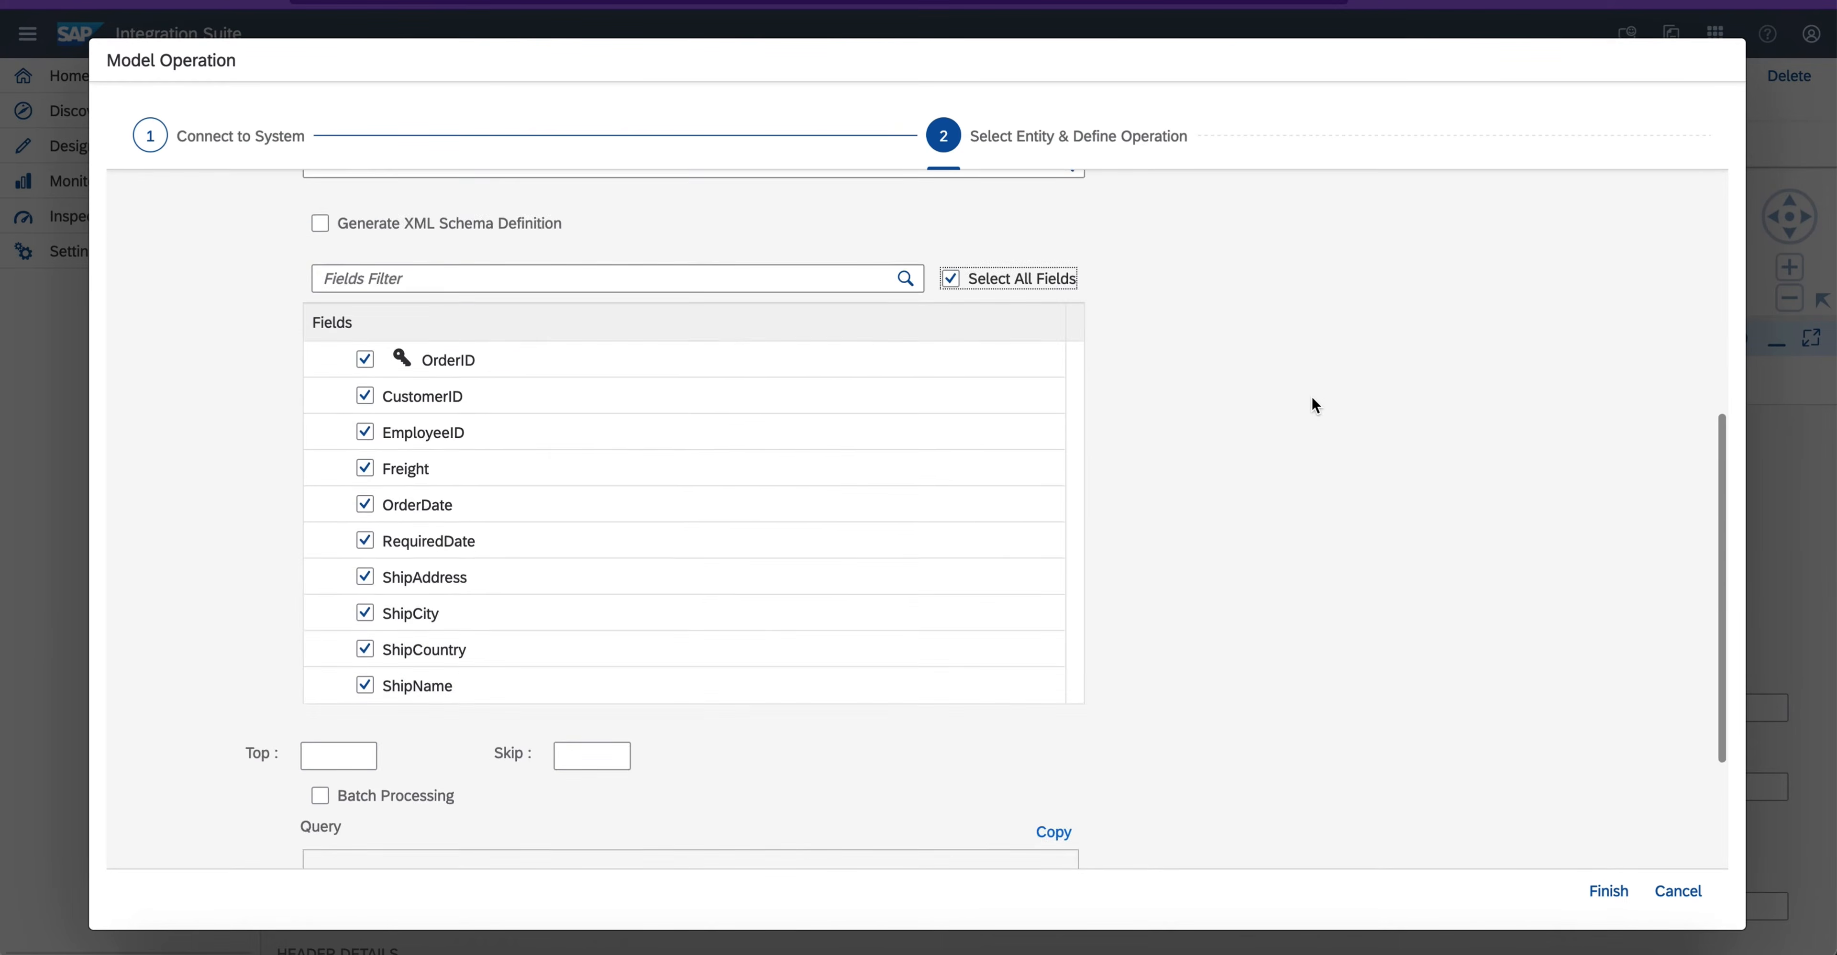
- Add a filter to the Orders query so that OrderID is Equal to ${header.OrderID}
left_click(155, 798)
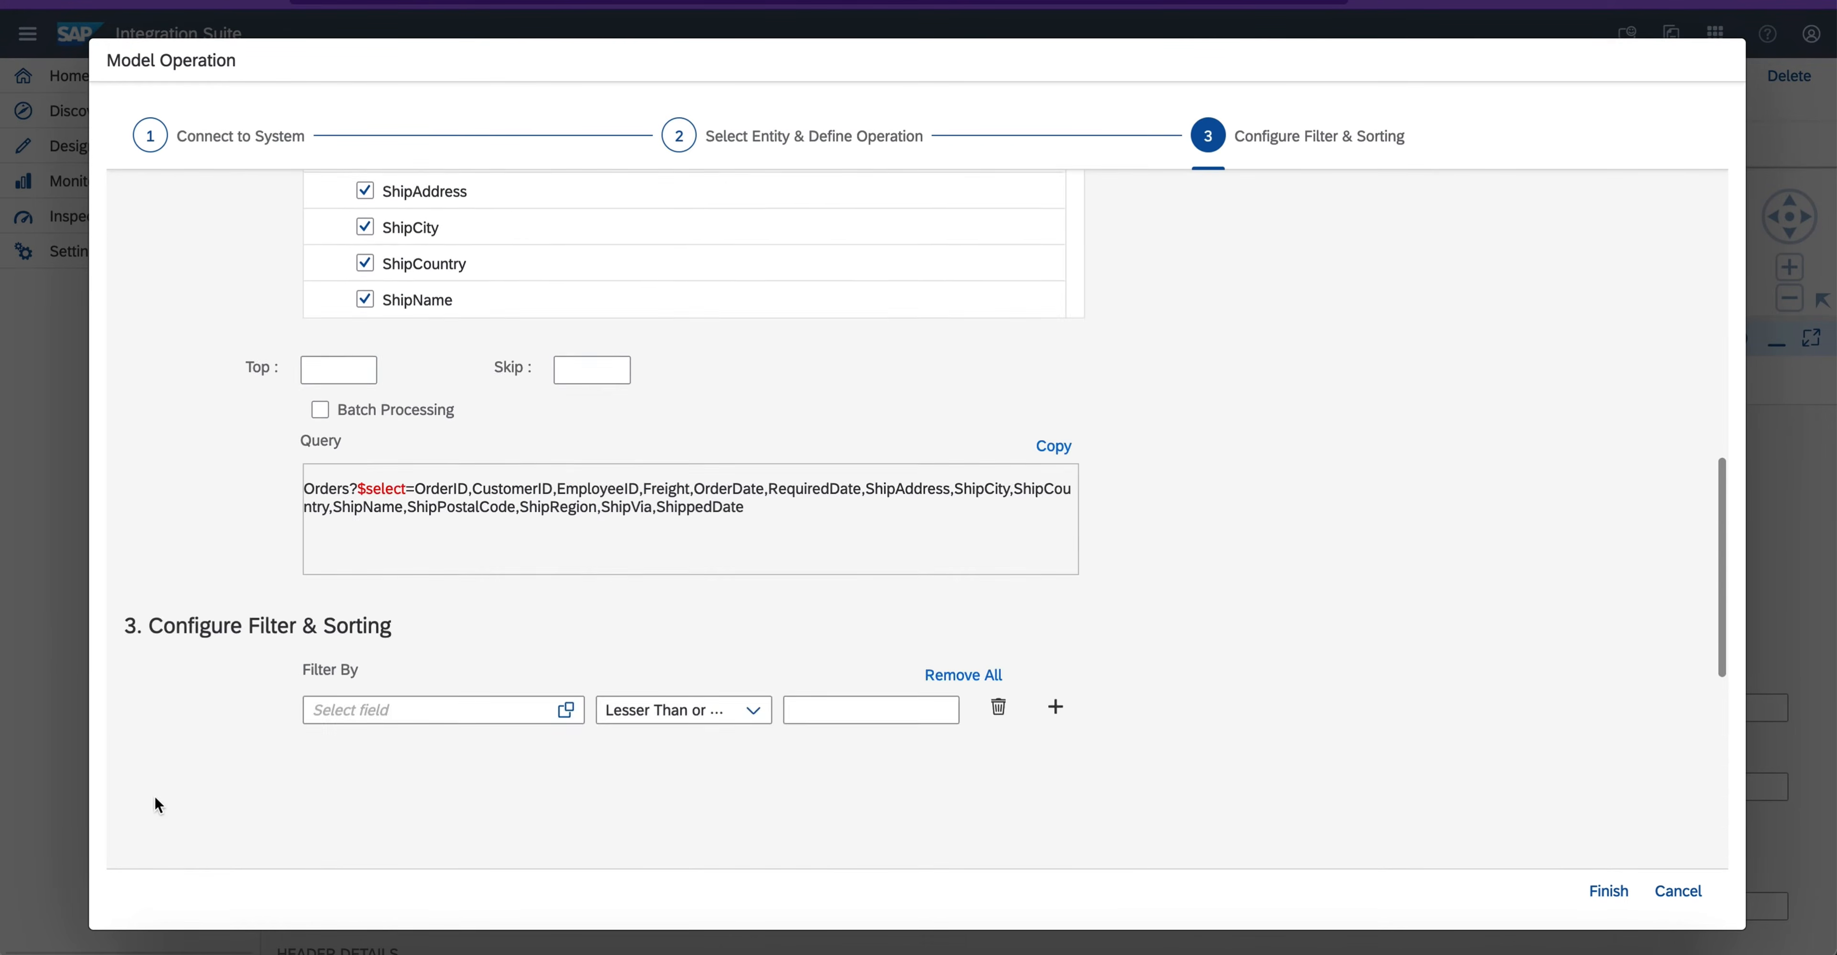
left_click(573, 255)
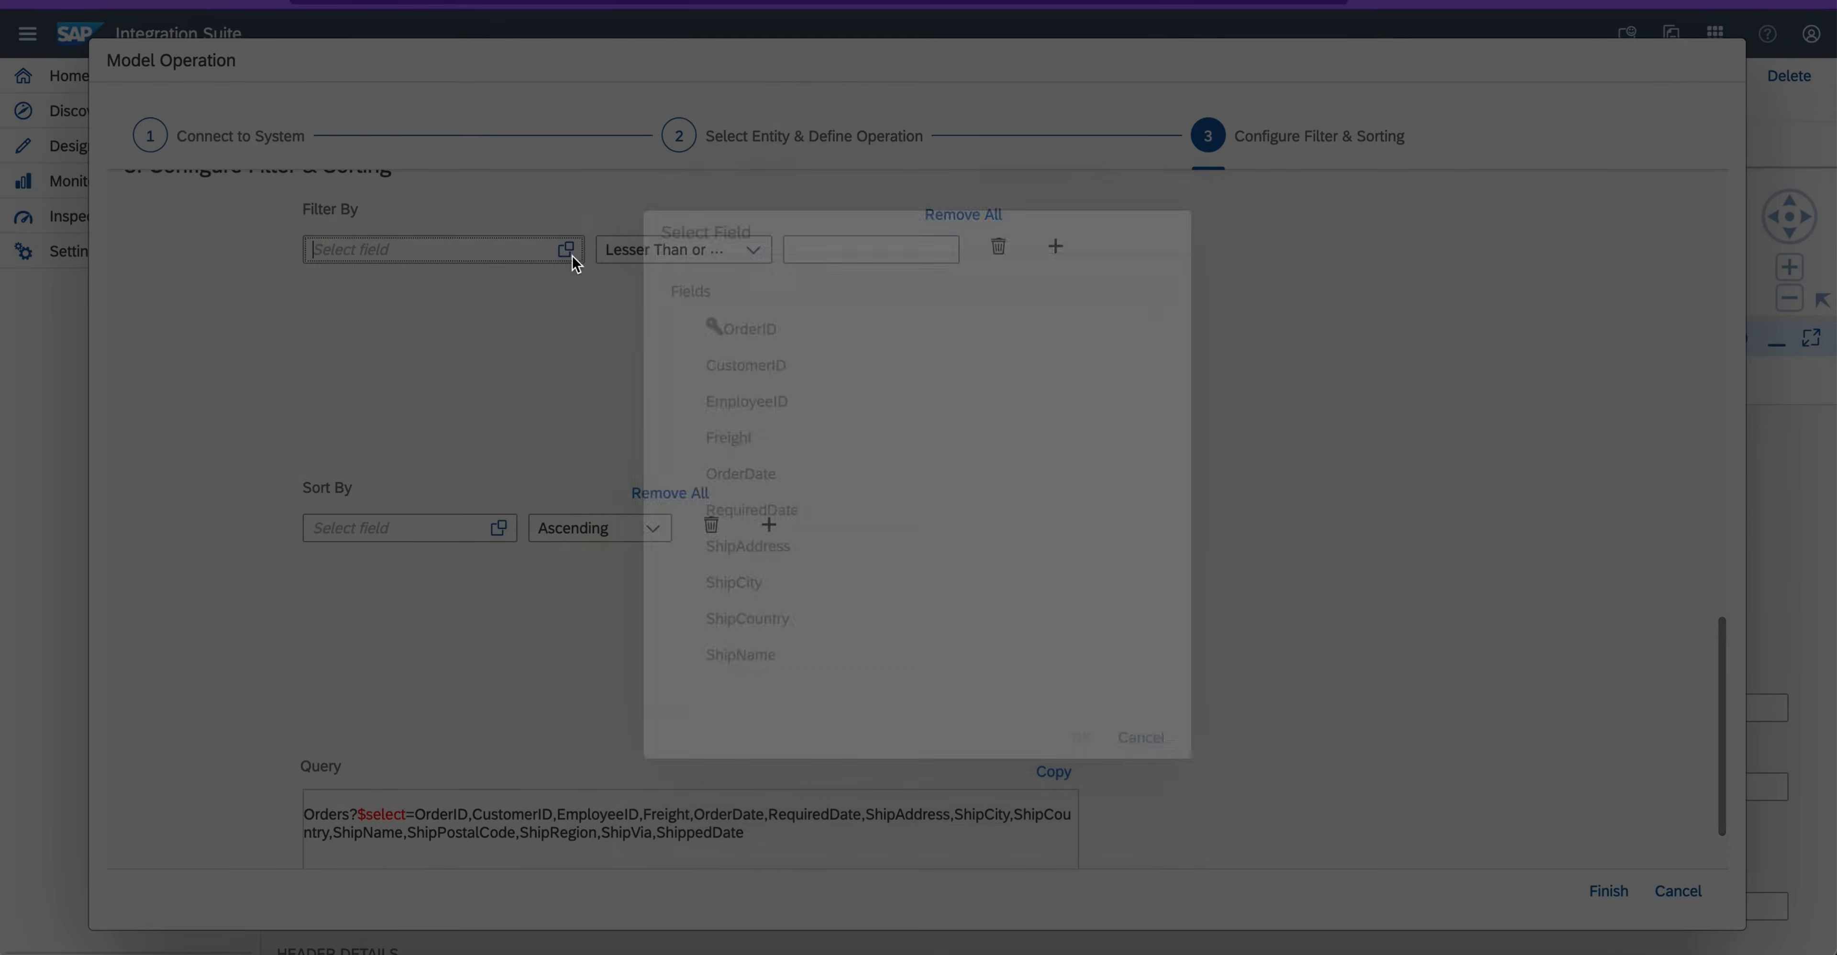
left_click(707, 328)
left_click(1080, 737)
left_click(754, 255)
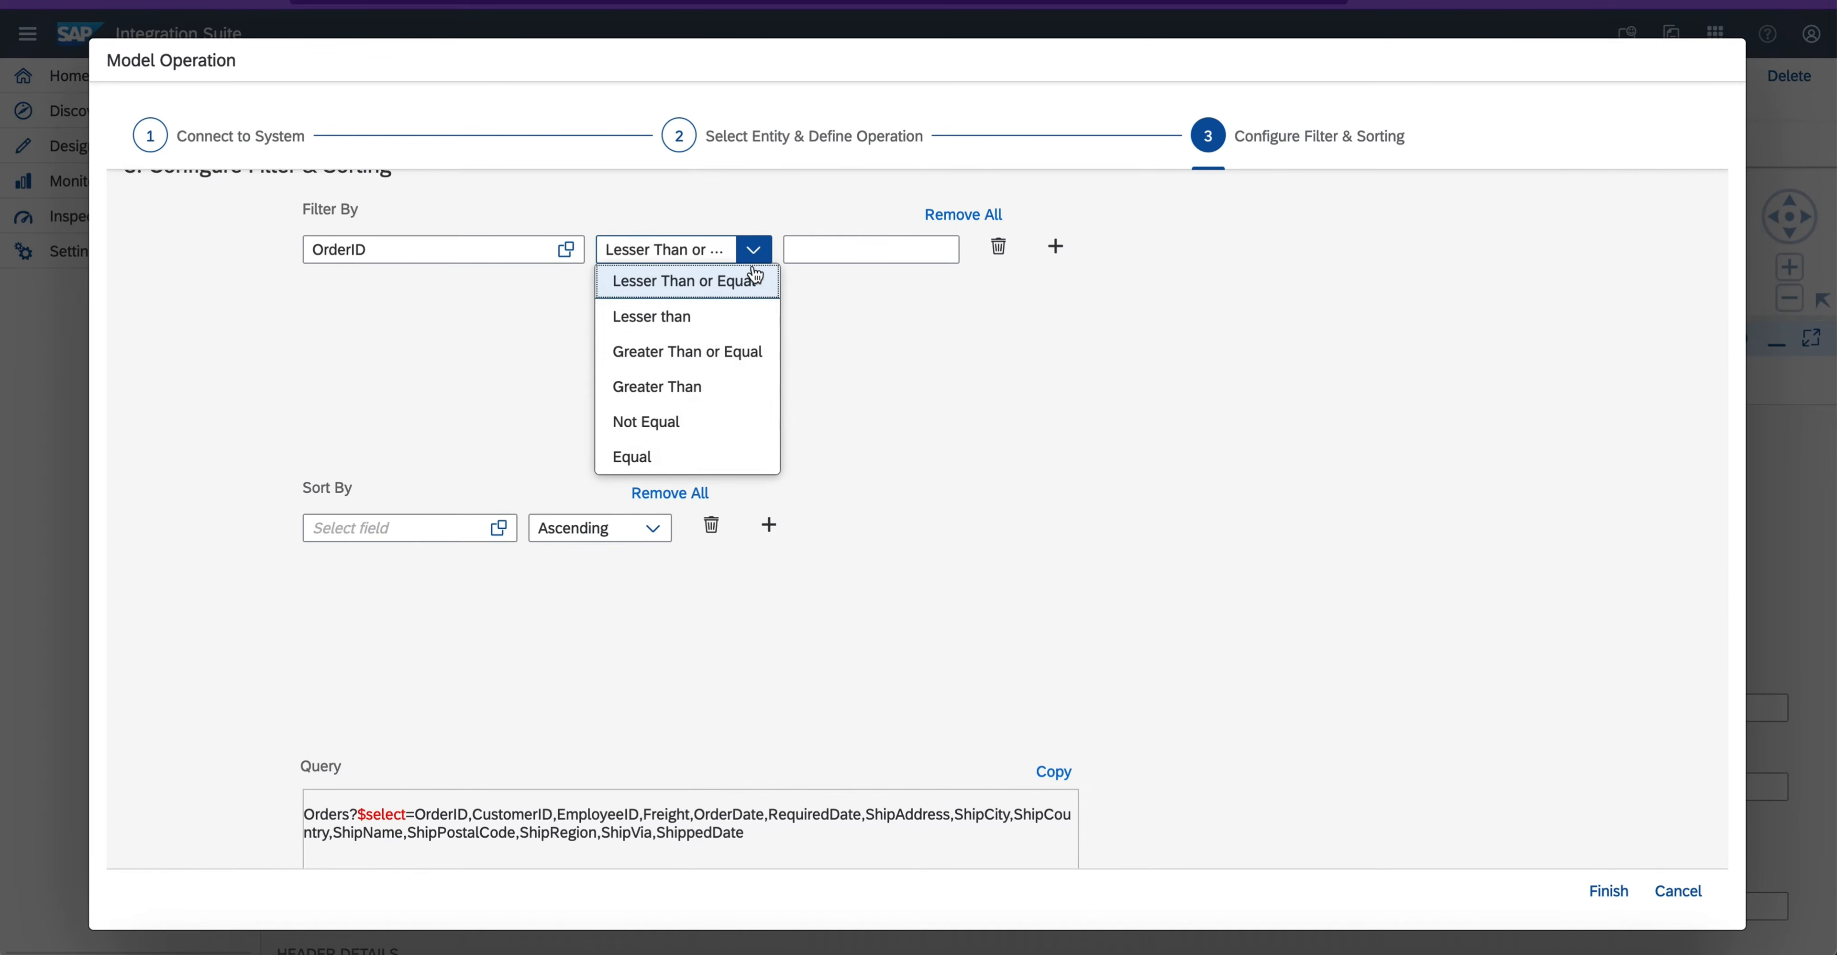
left_click(689, 456)
left_click(842, 254)
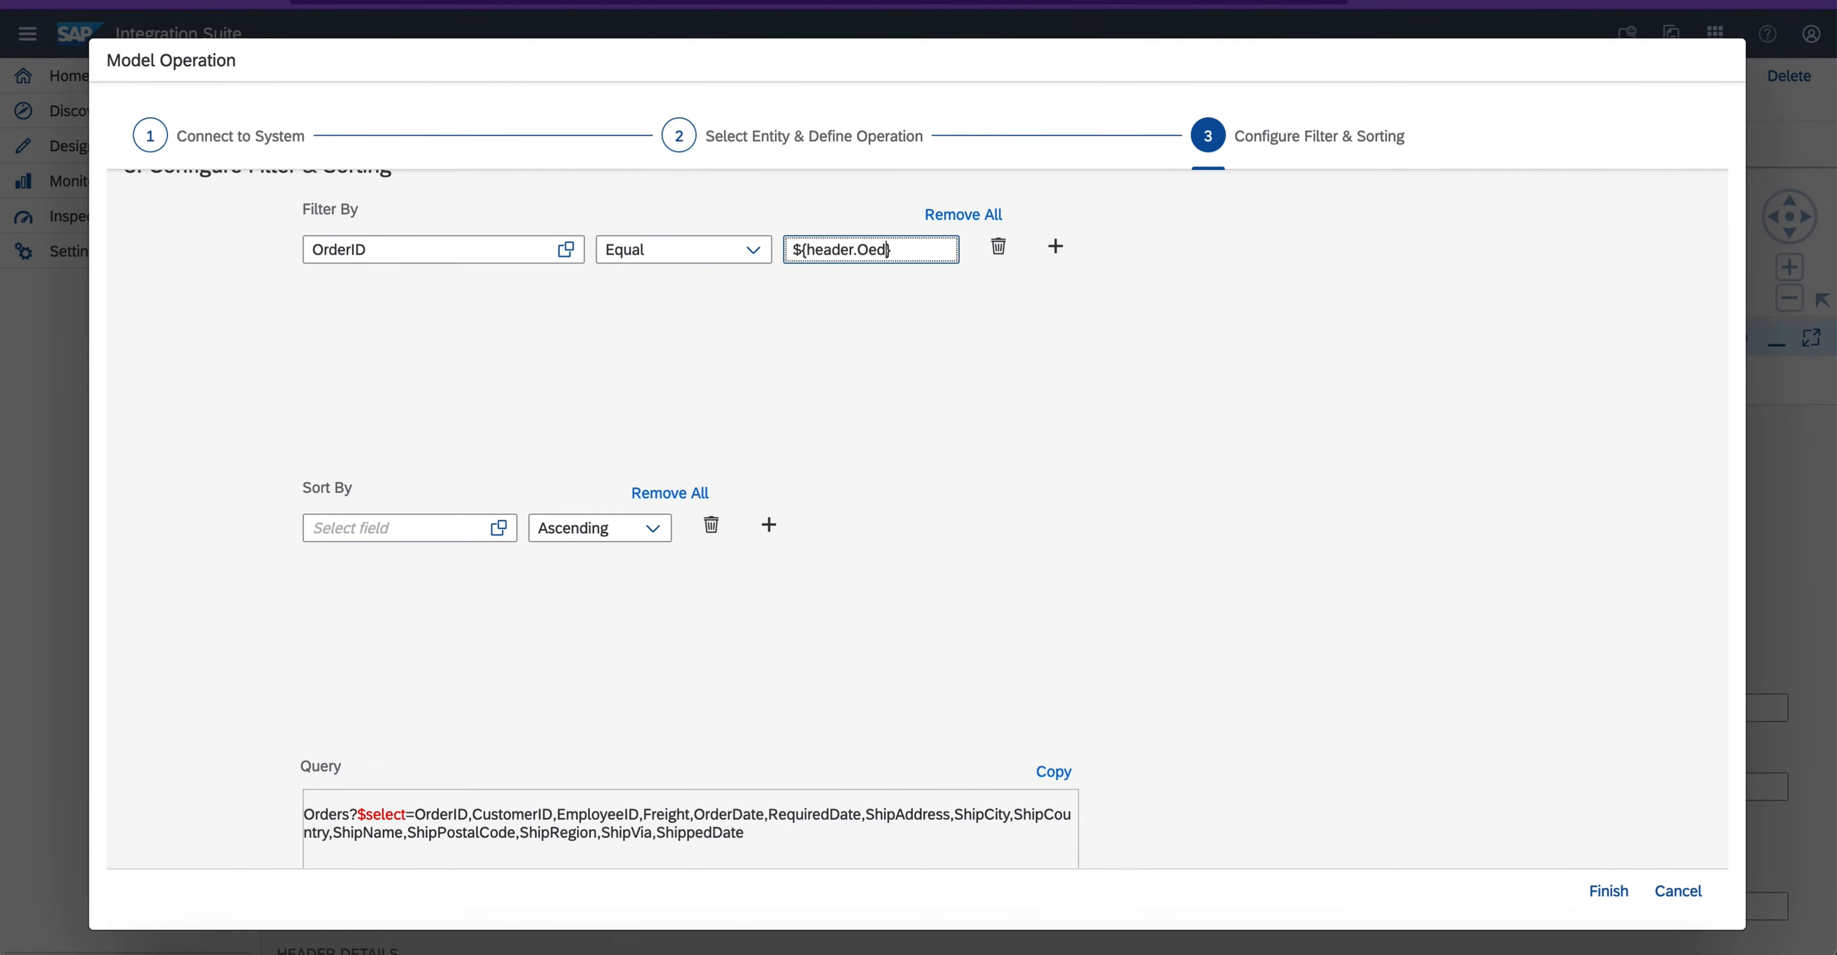
type("rderID")
left_click(891, 513)
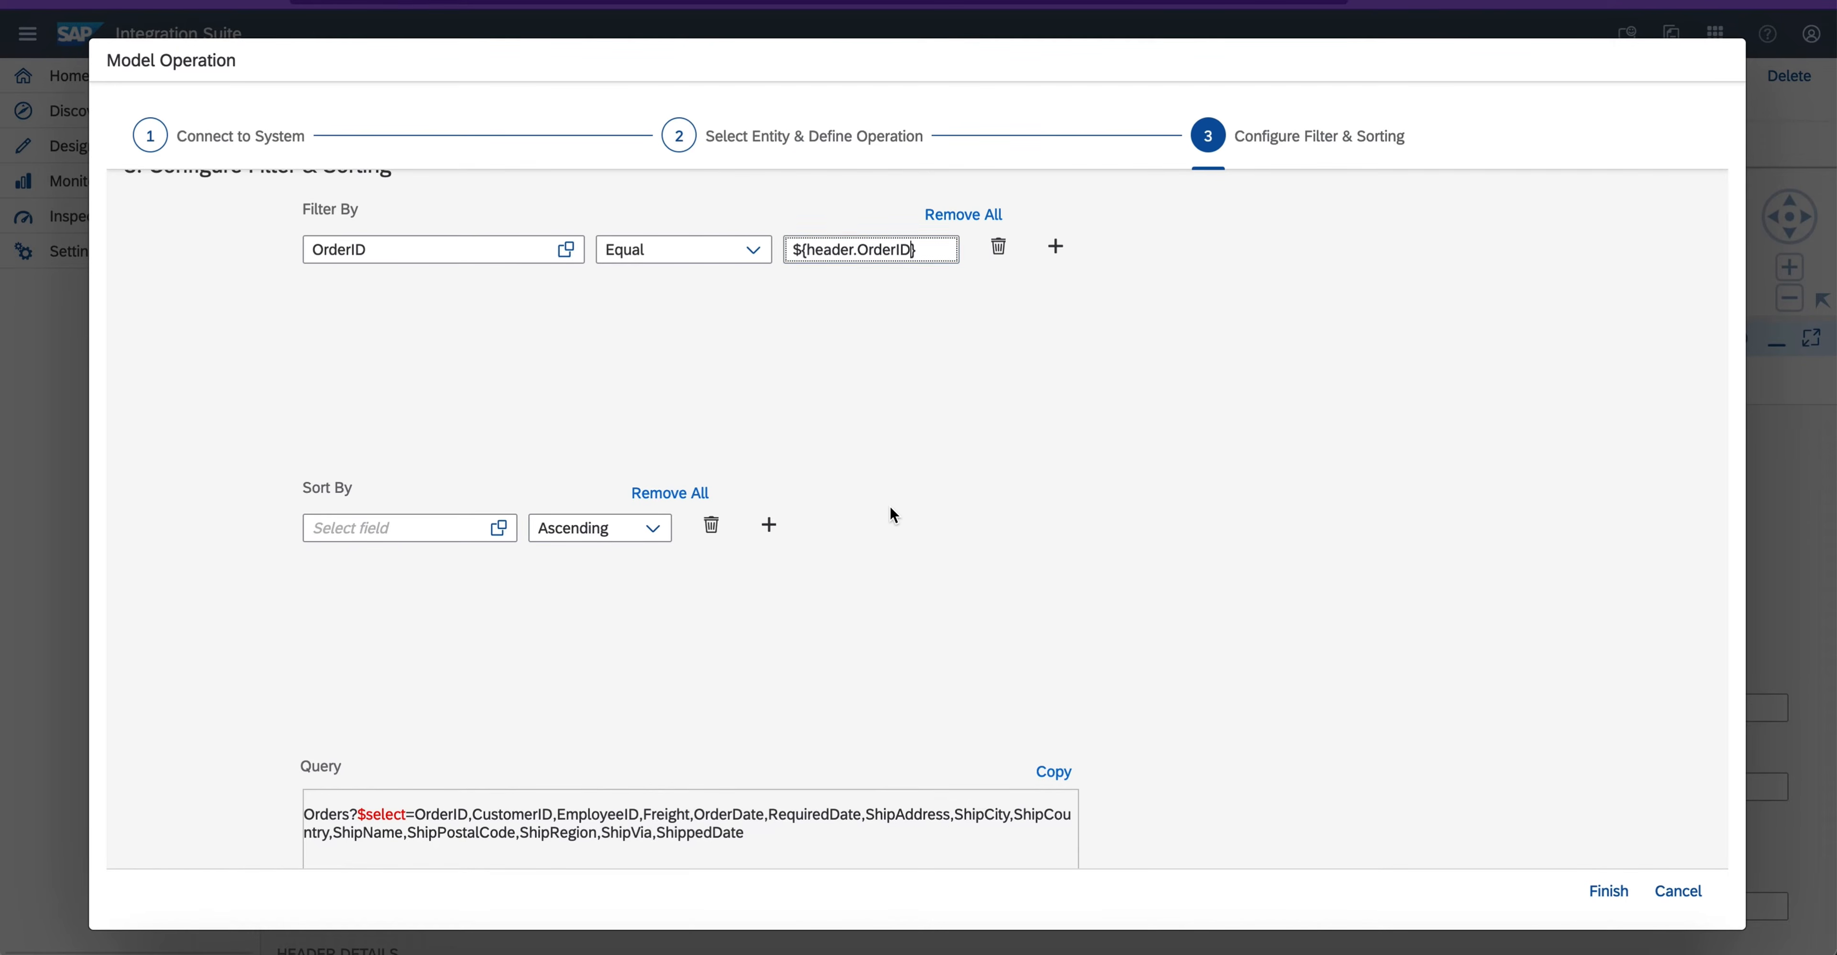
- Review the generated Orders query and its $filter expression, and finish the model operation to create the EDMX file
scroll(831, 521, "down", 2)
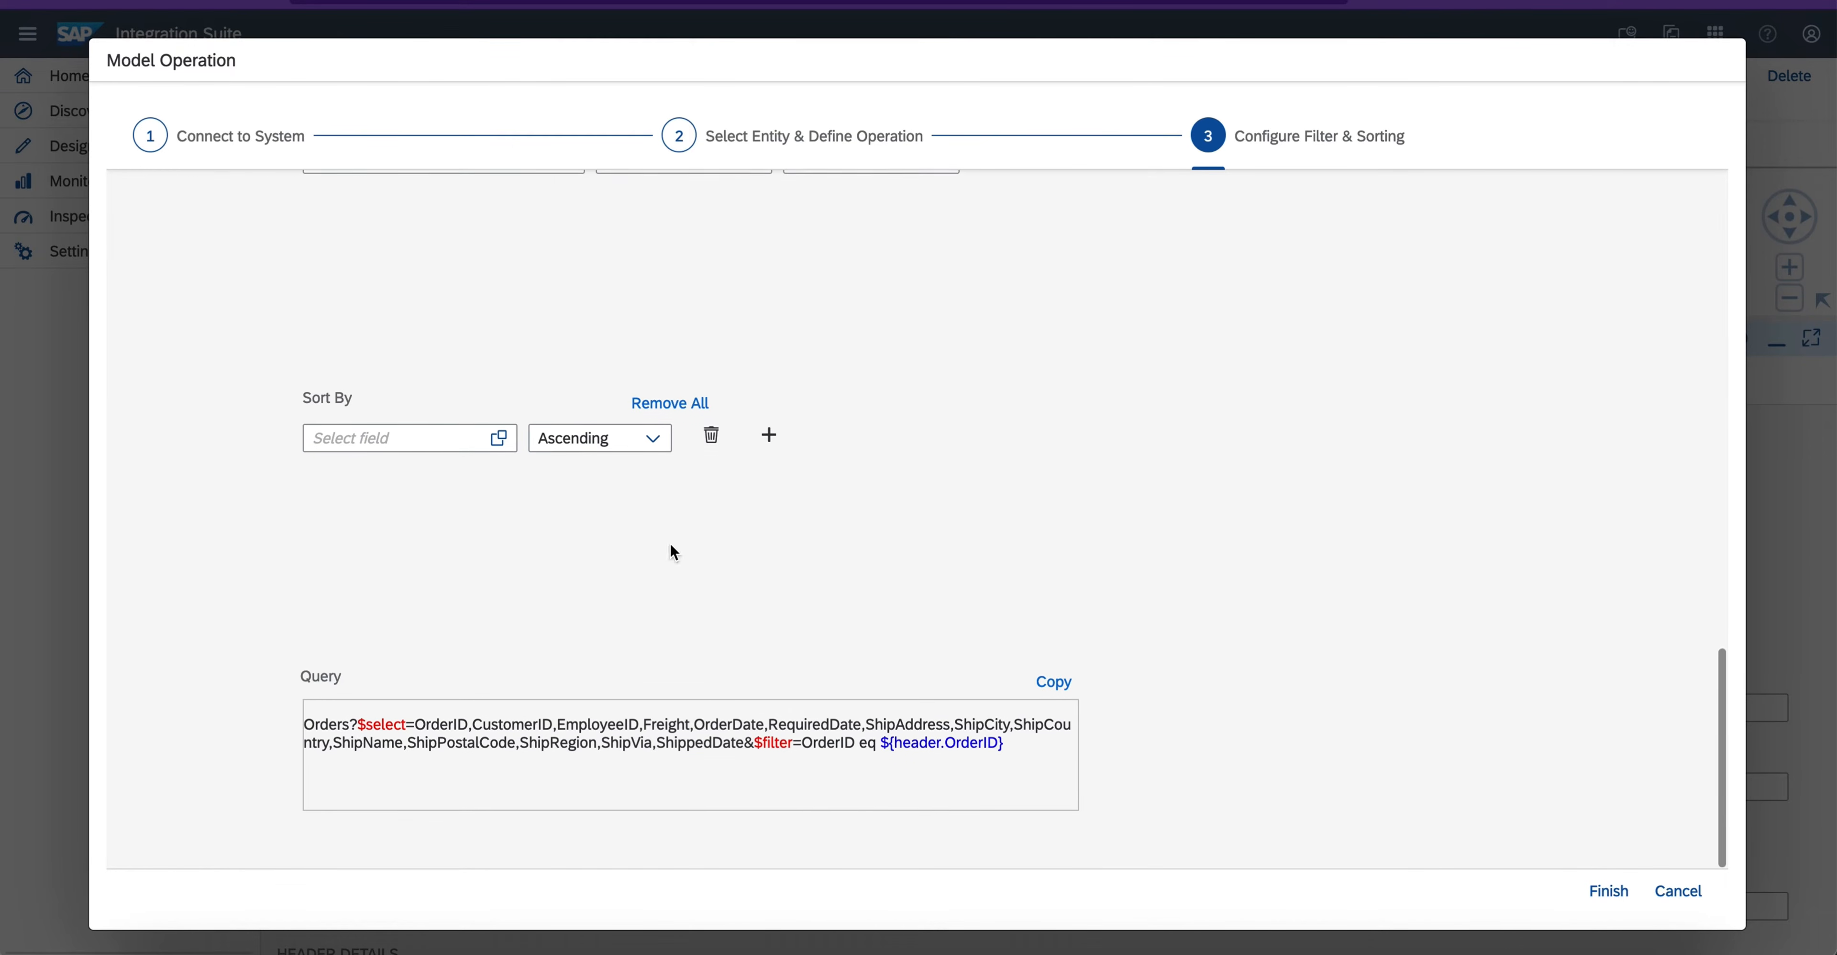
left_click_drag(307, 723, 1016, 751)
left_click(1021, 753)
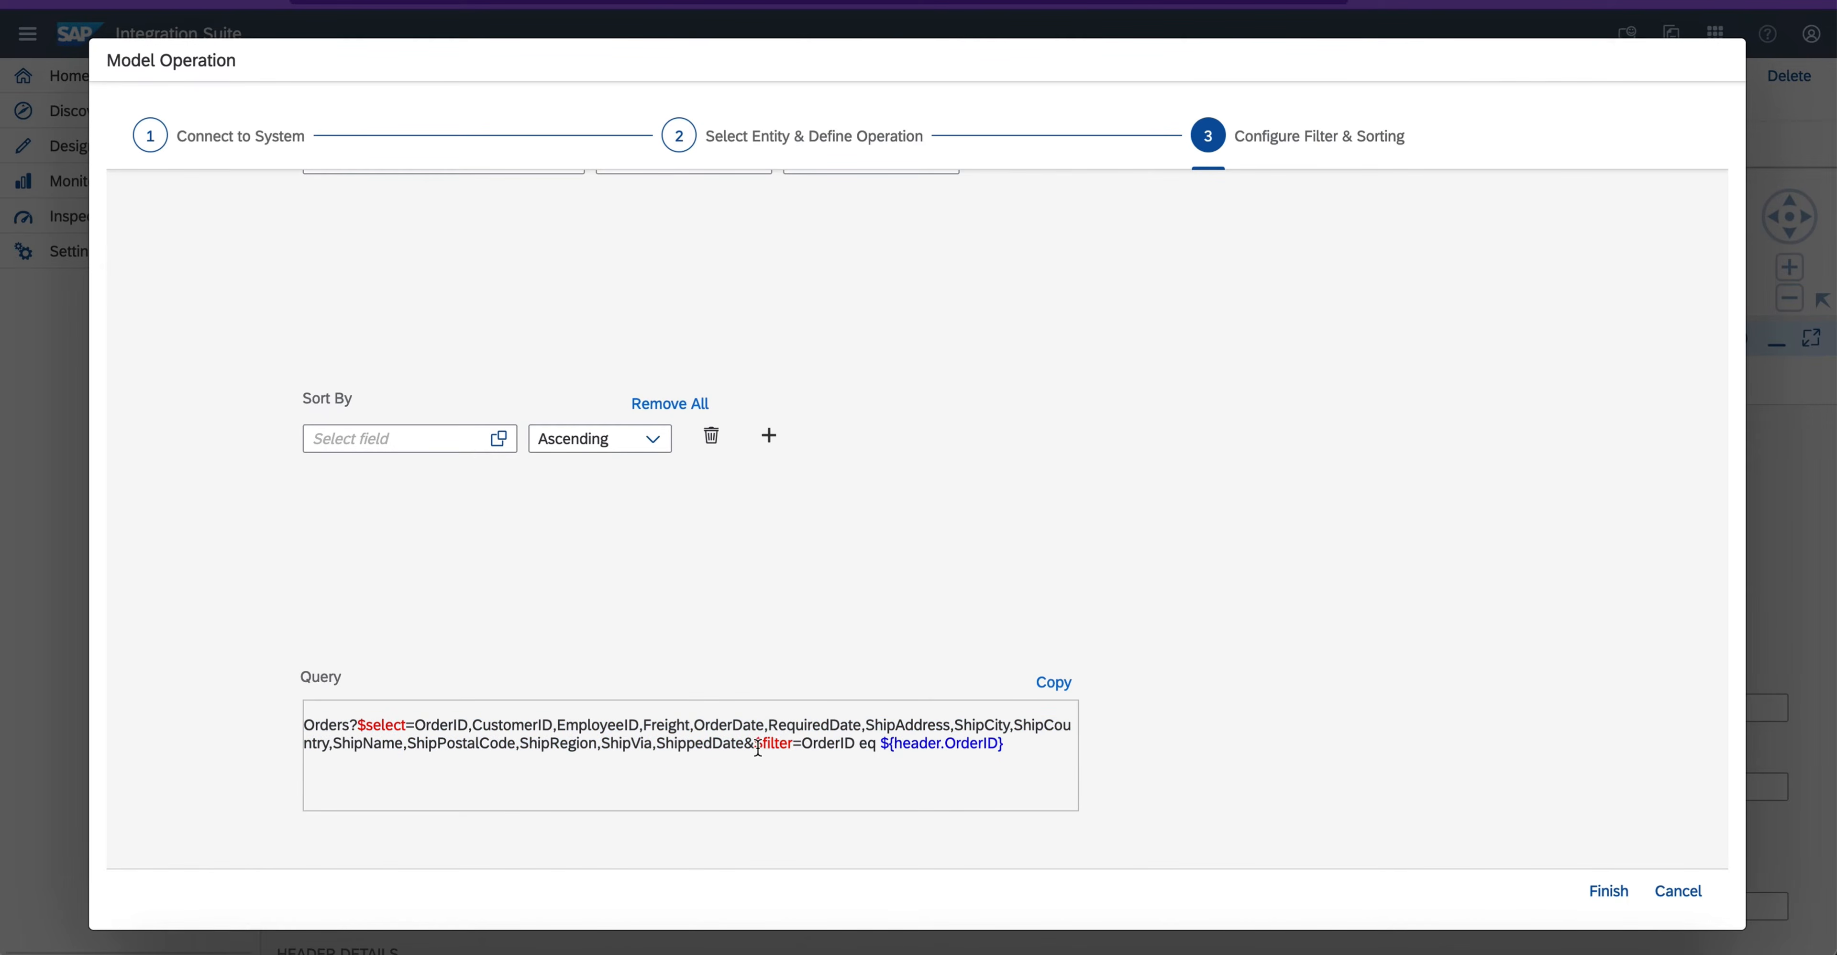
left_click_drag(755, 747, 1043, 773)
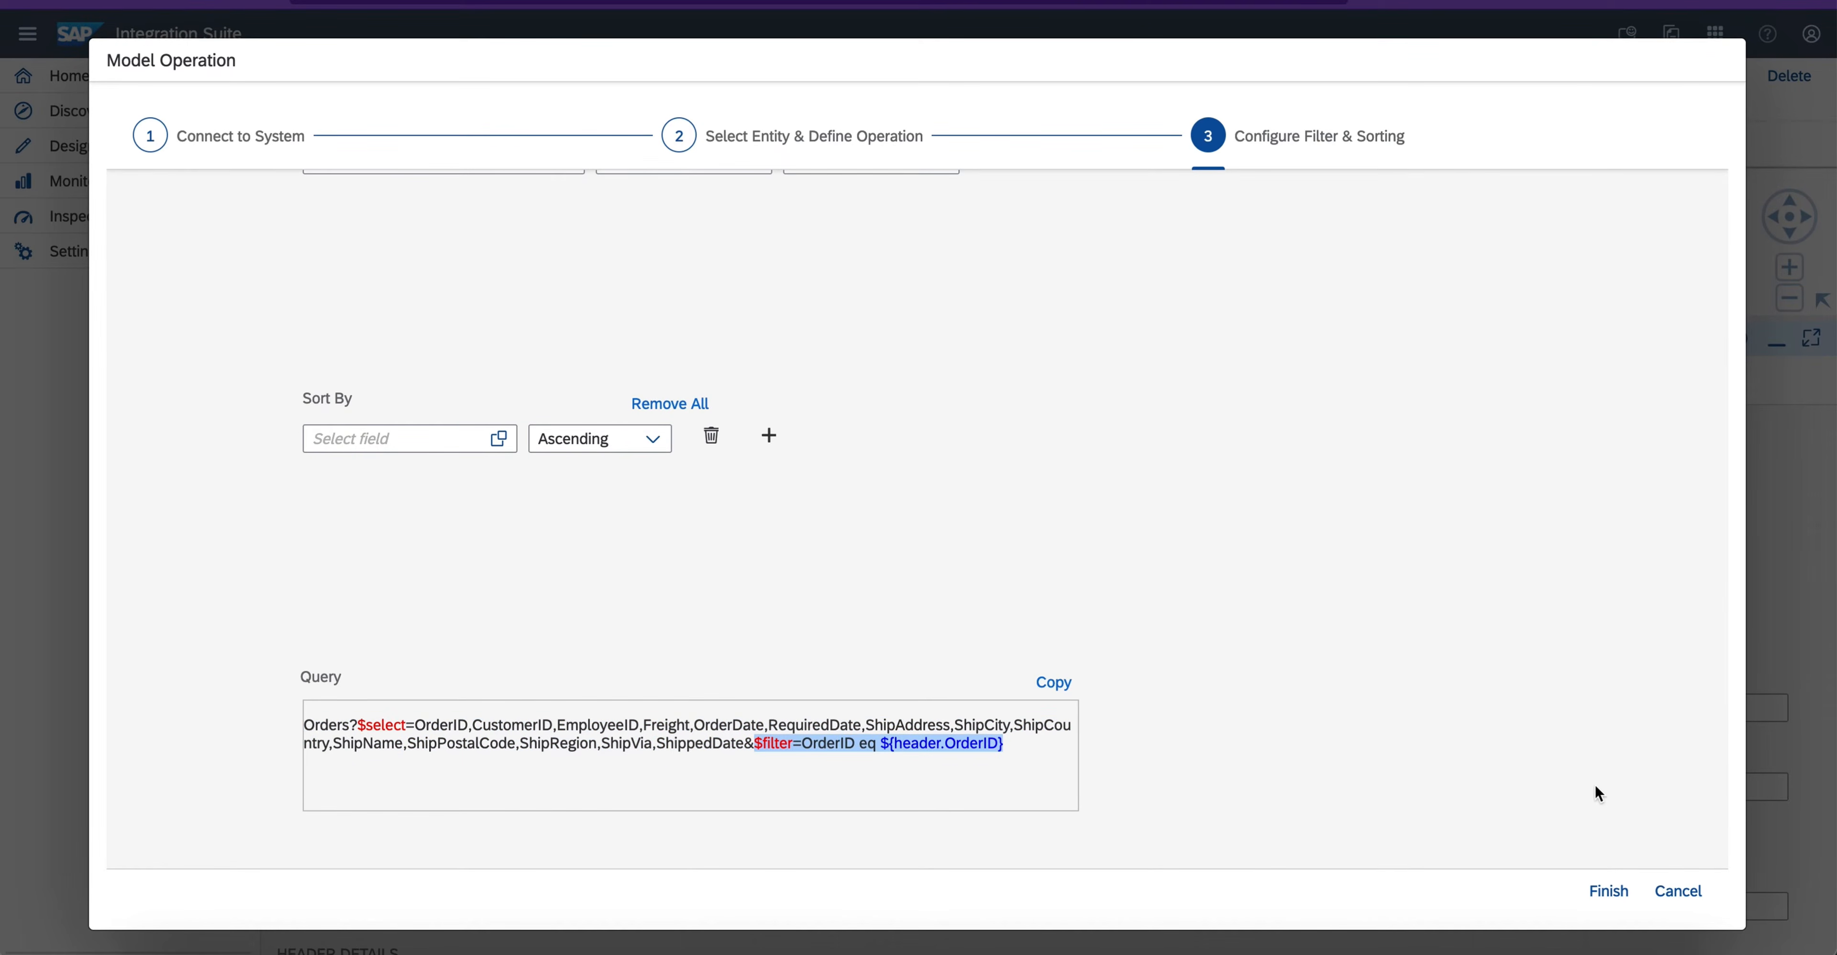
left_click(1611, 894)
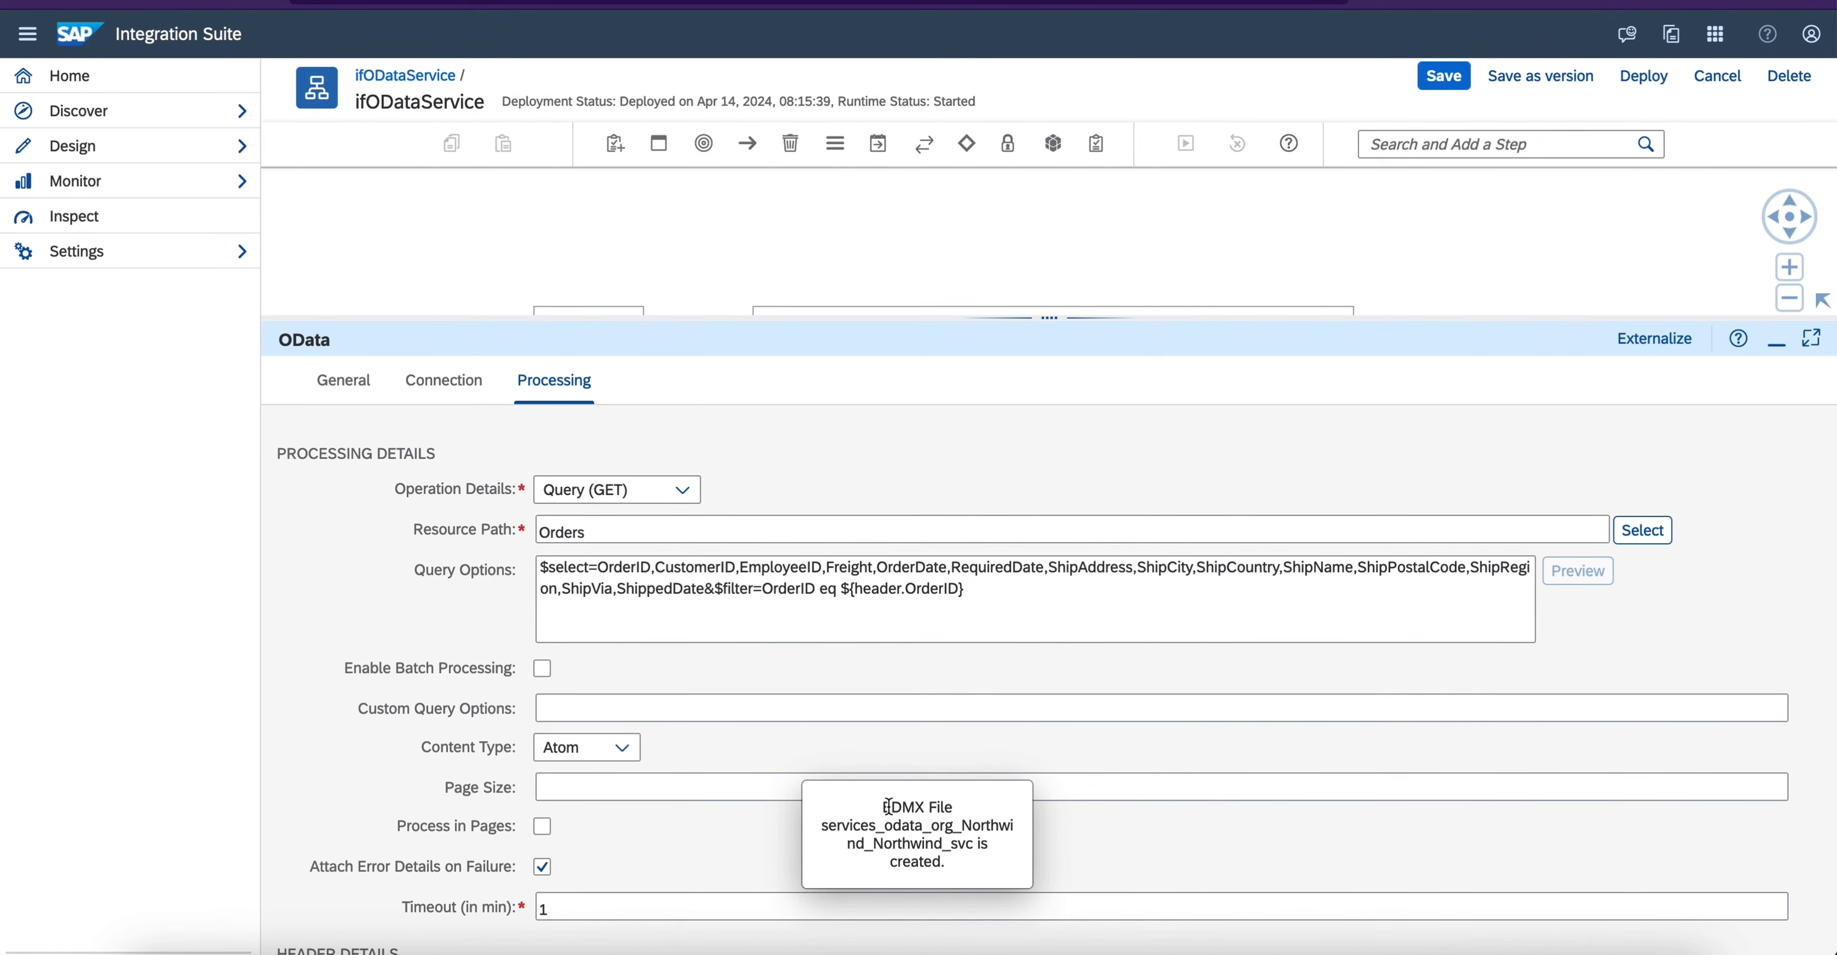
left_click_drag(887, 807, 956, 863)
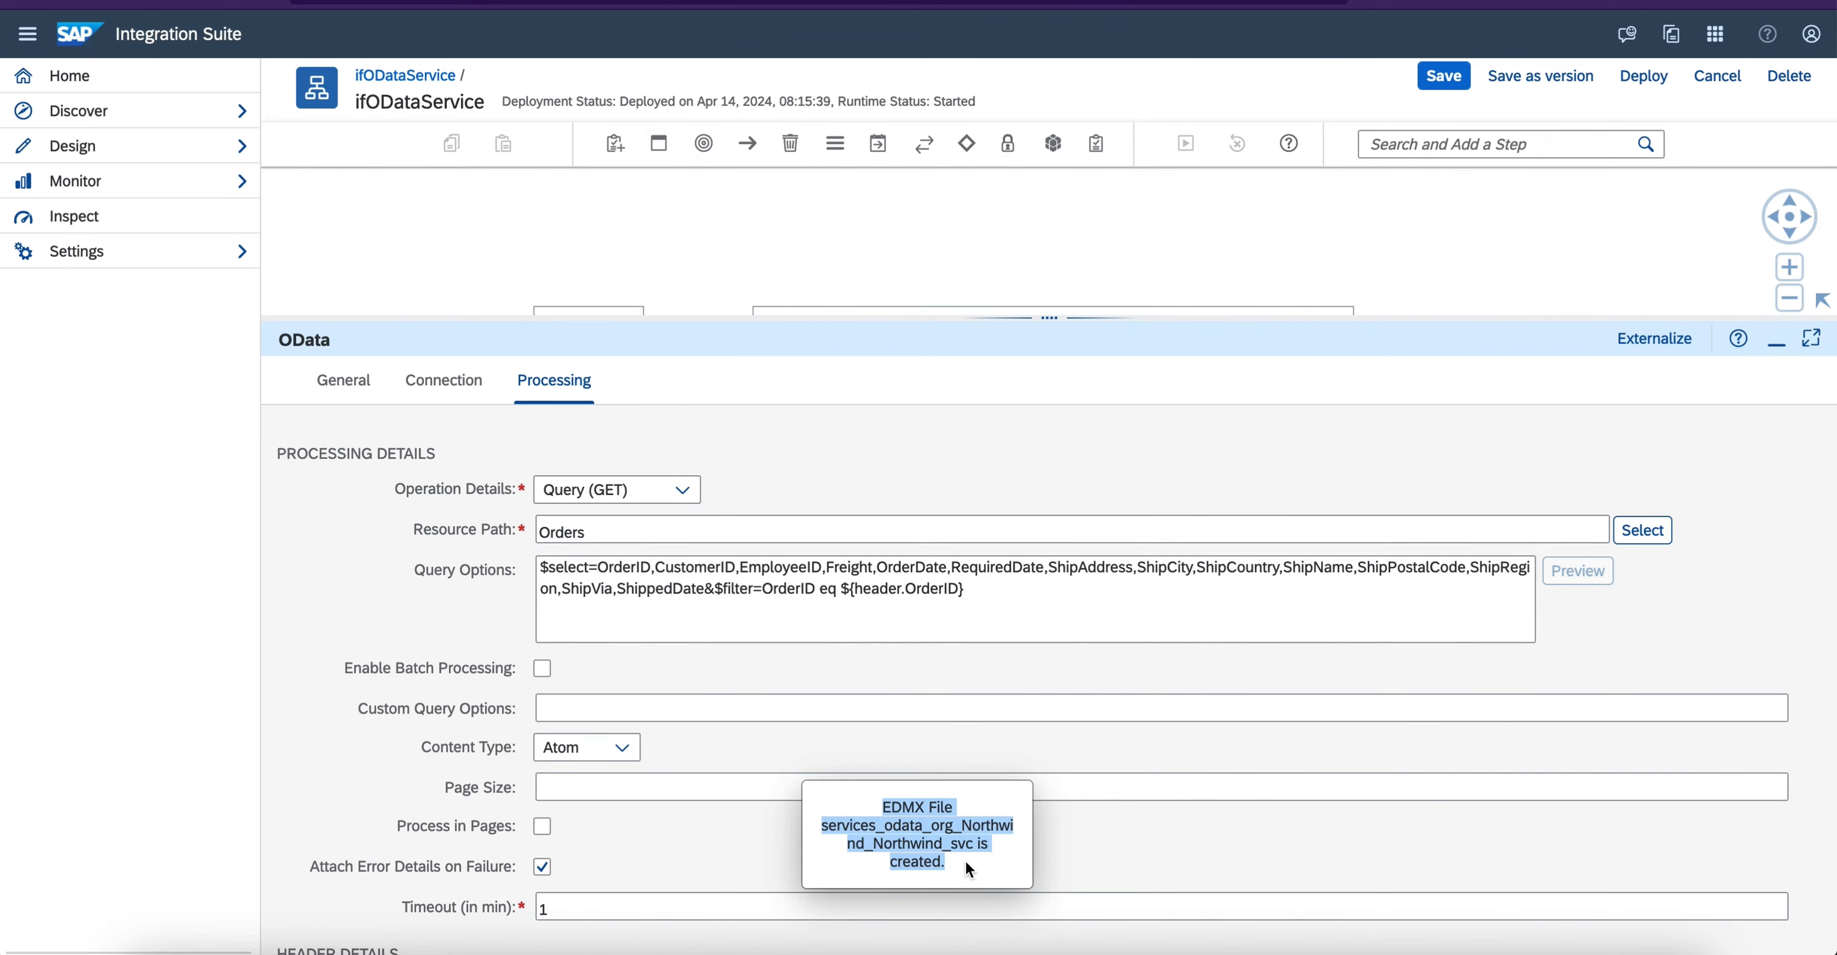
- Check the integration flow's local references for the services_odata_org_Northwind_Northwind_svc EDMX schema
left_click(1021, 261)
left_click(799, 385)
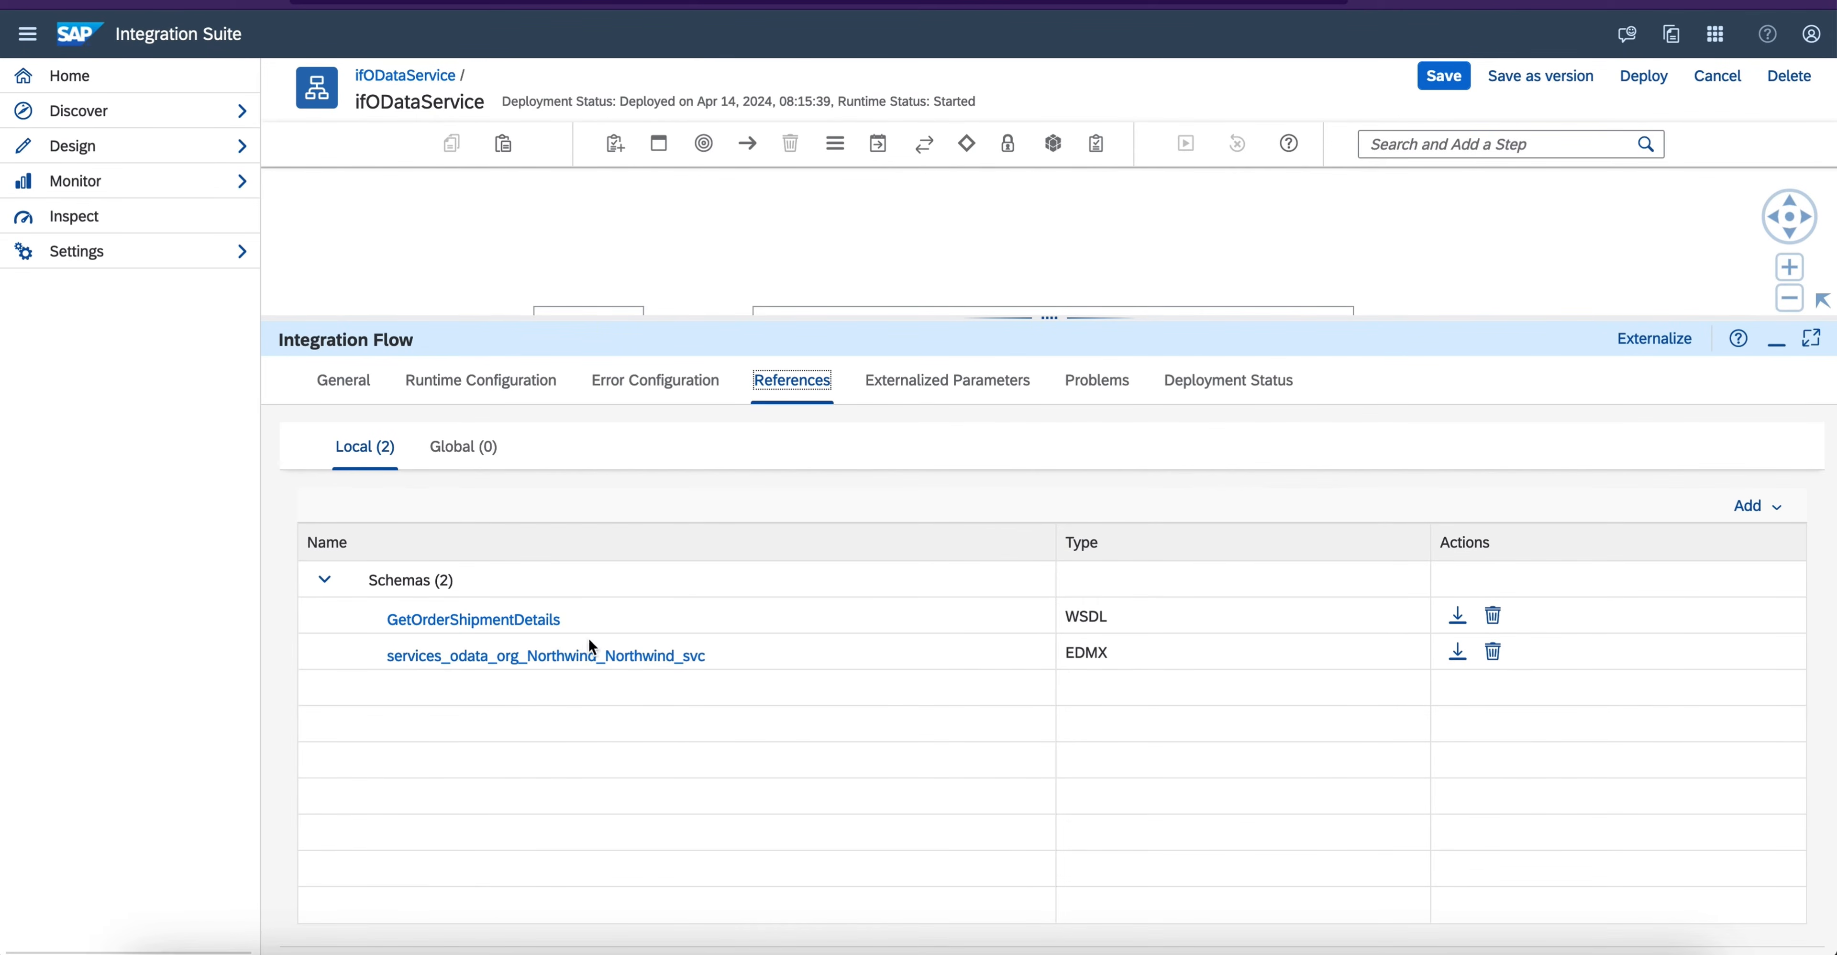
double_click(1083, 652)
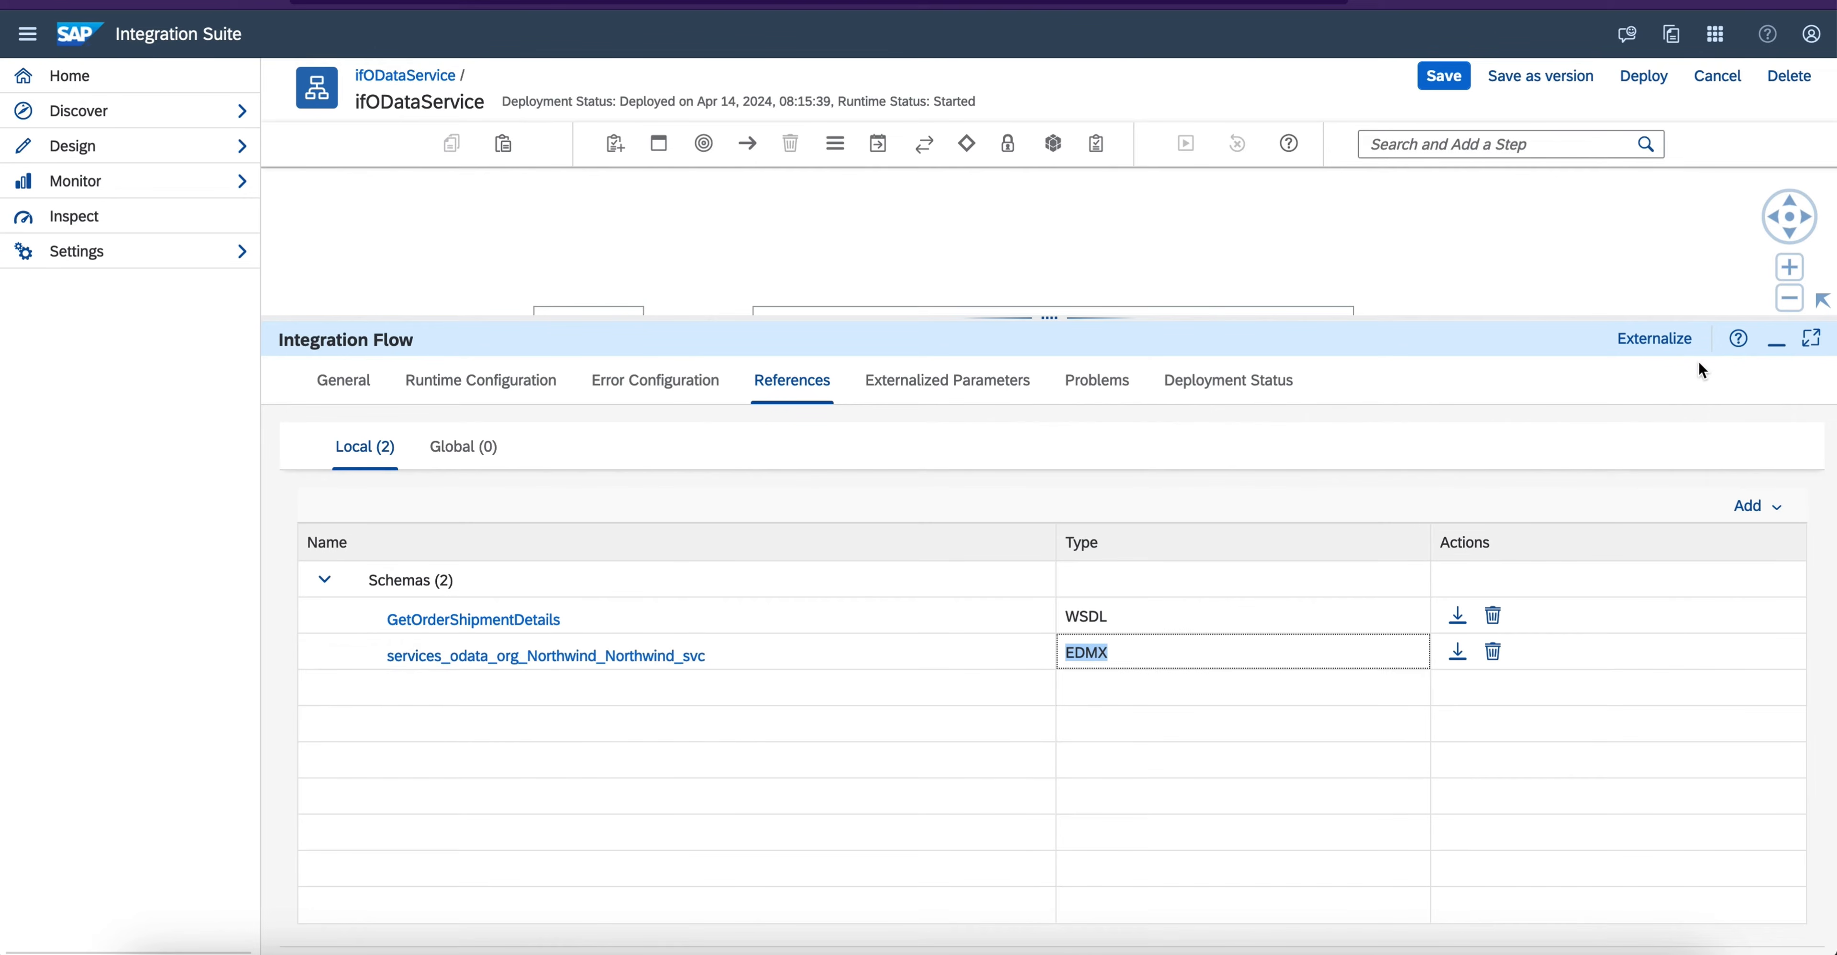
left_click(1780, 350)
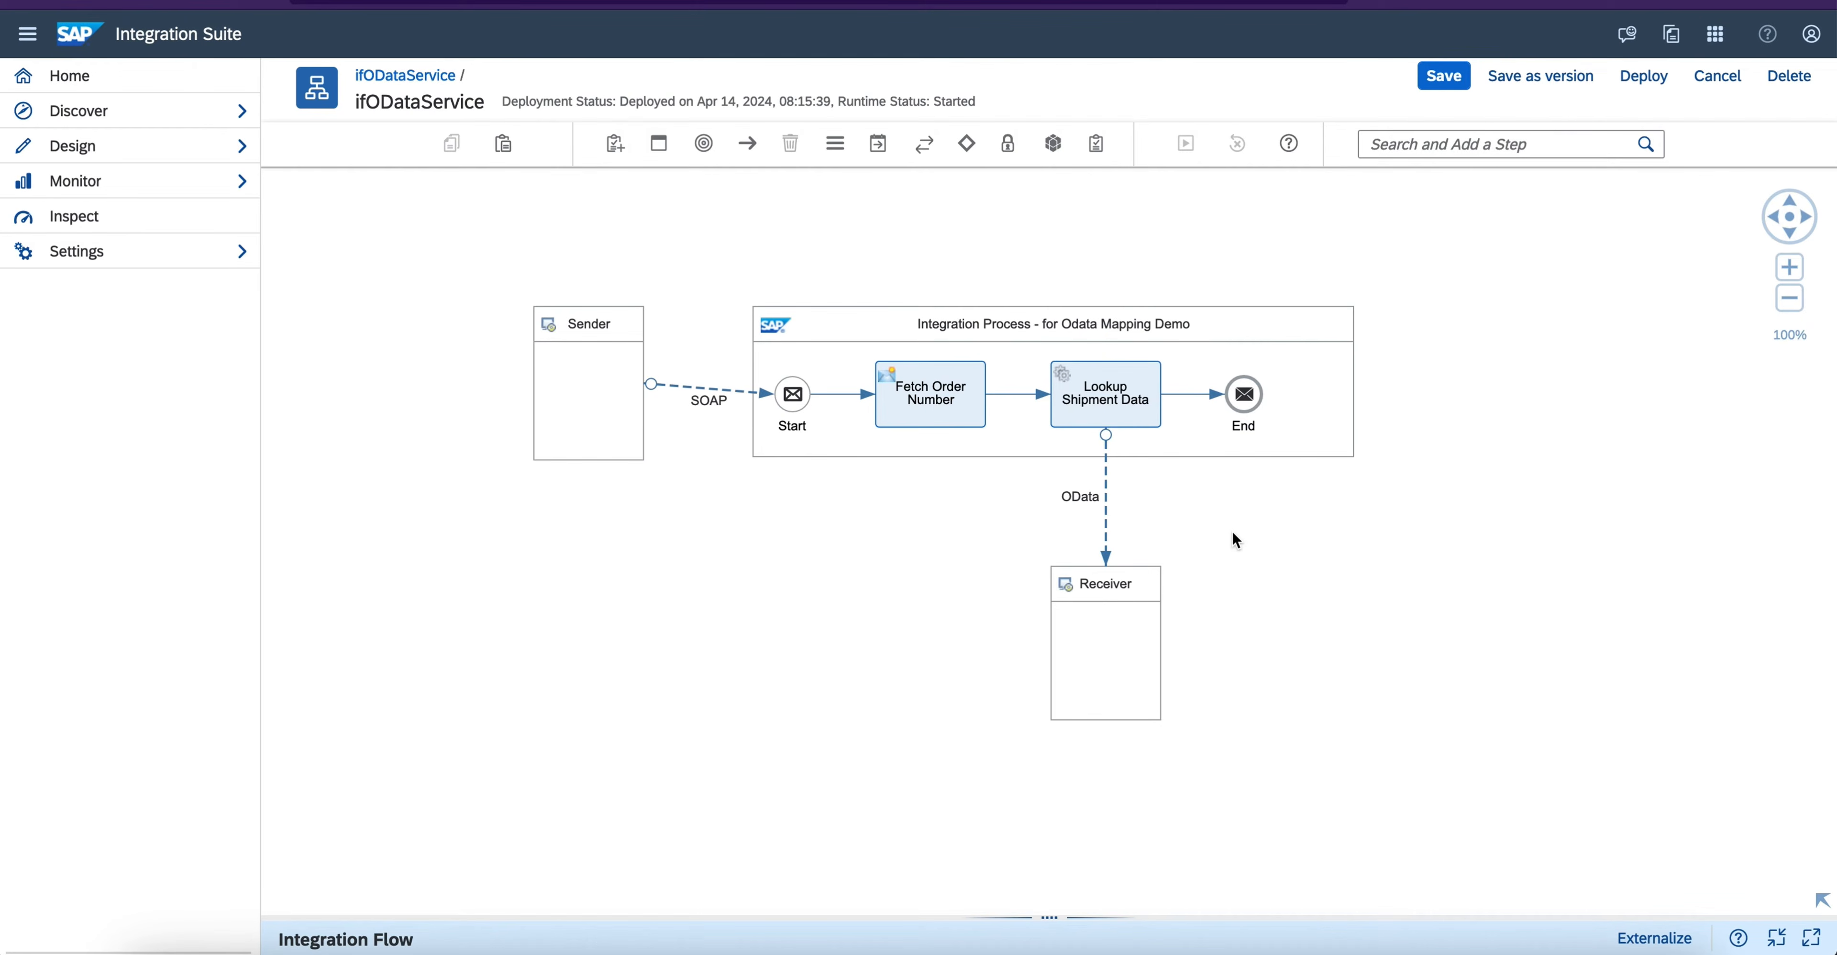
- Align the Integration Process pool and its surrounding elements horizontally and save the integration flow
left_click(1284, 357)
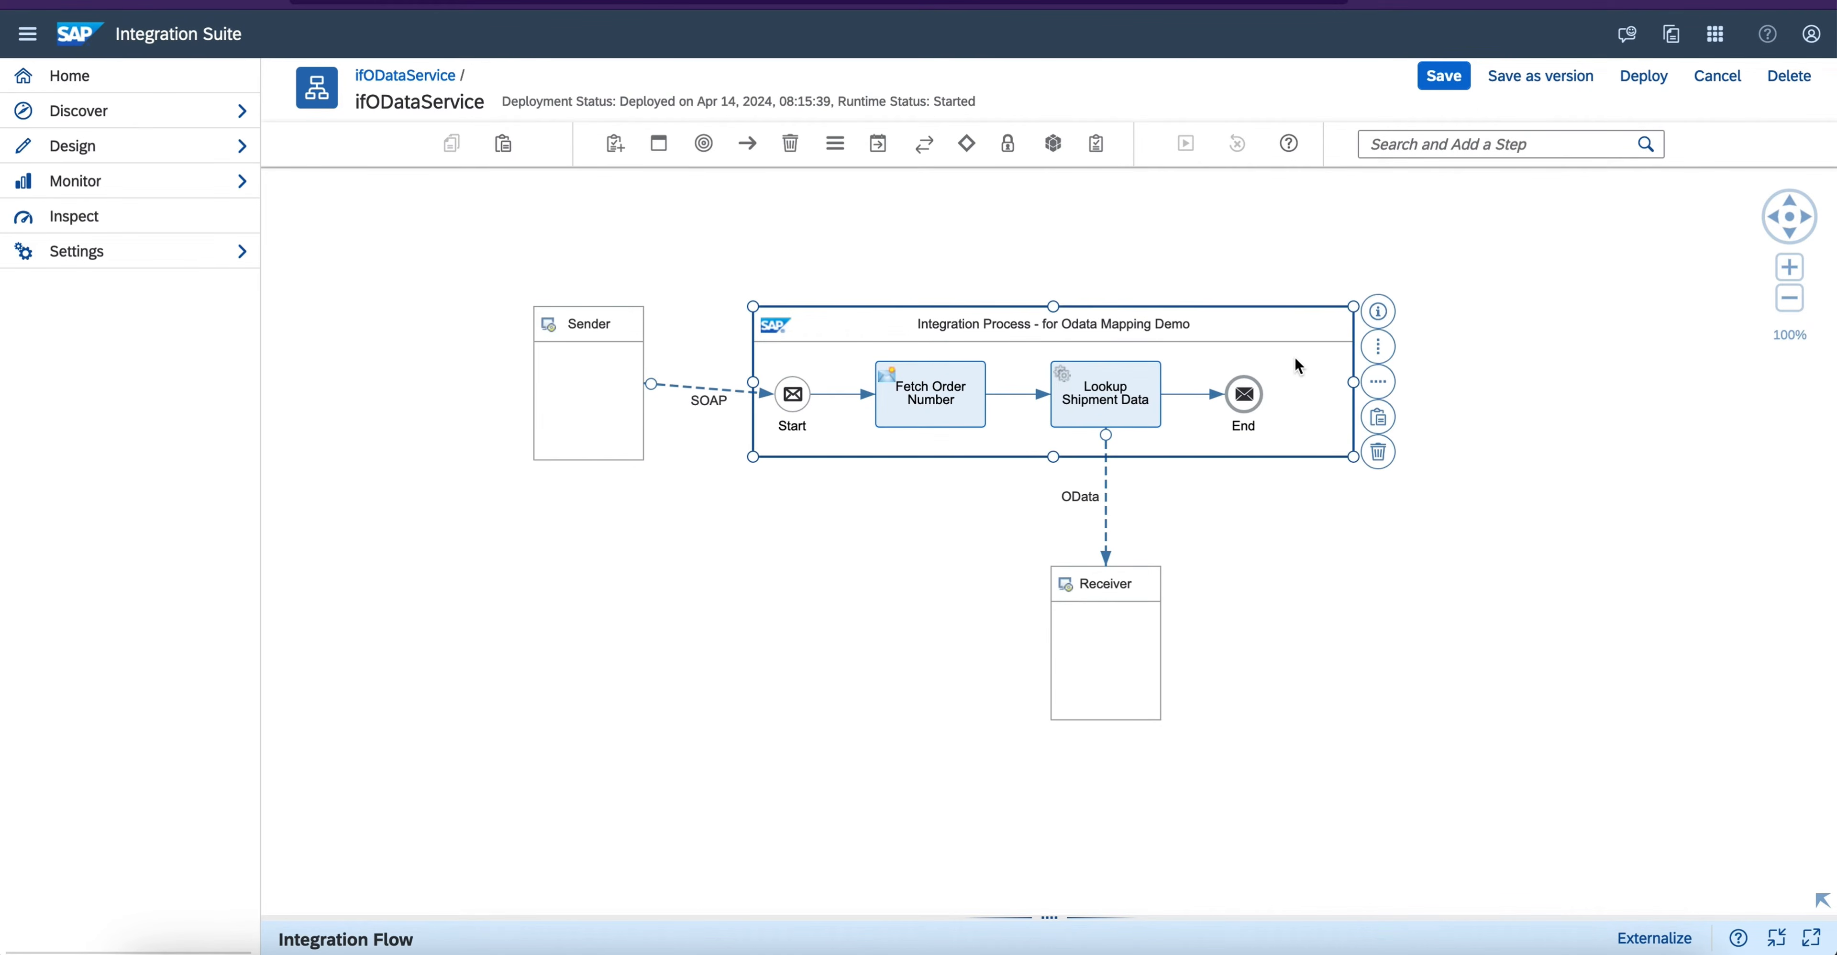
left_click(1378, 383)
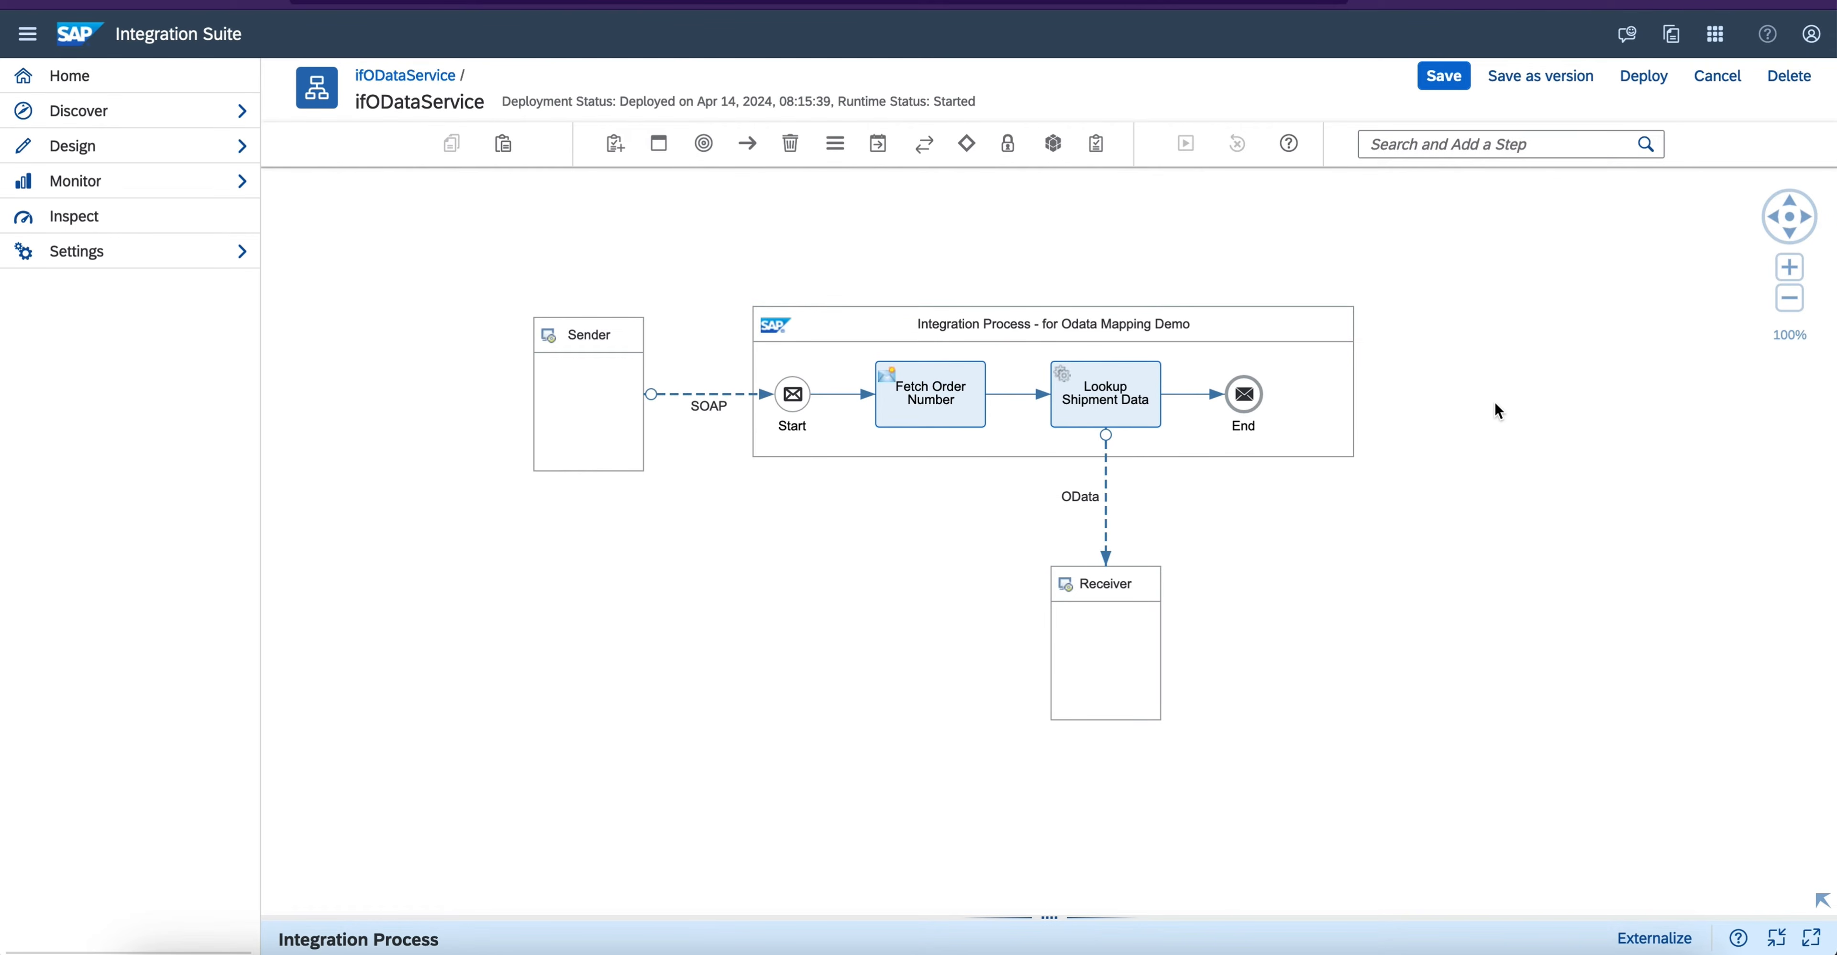
left_click(1542, 473)
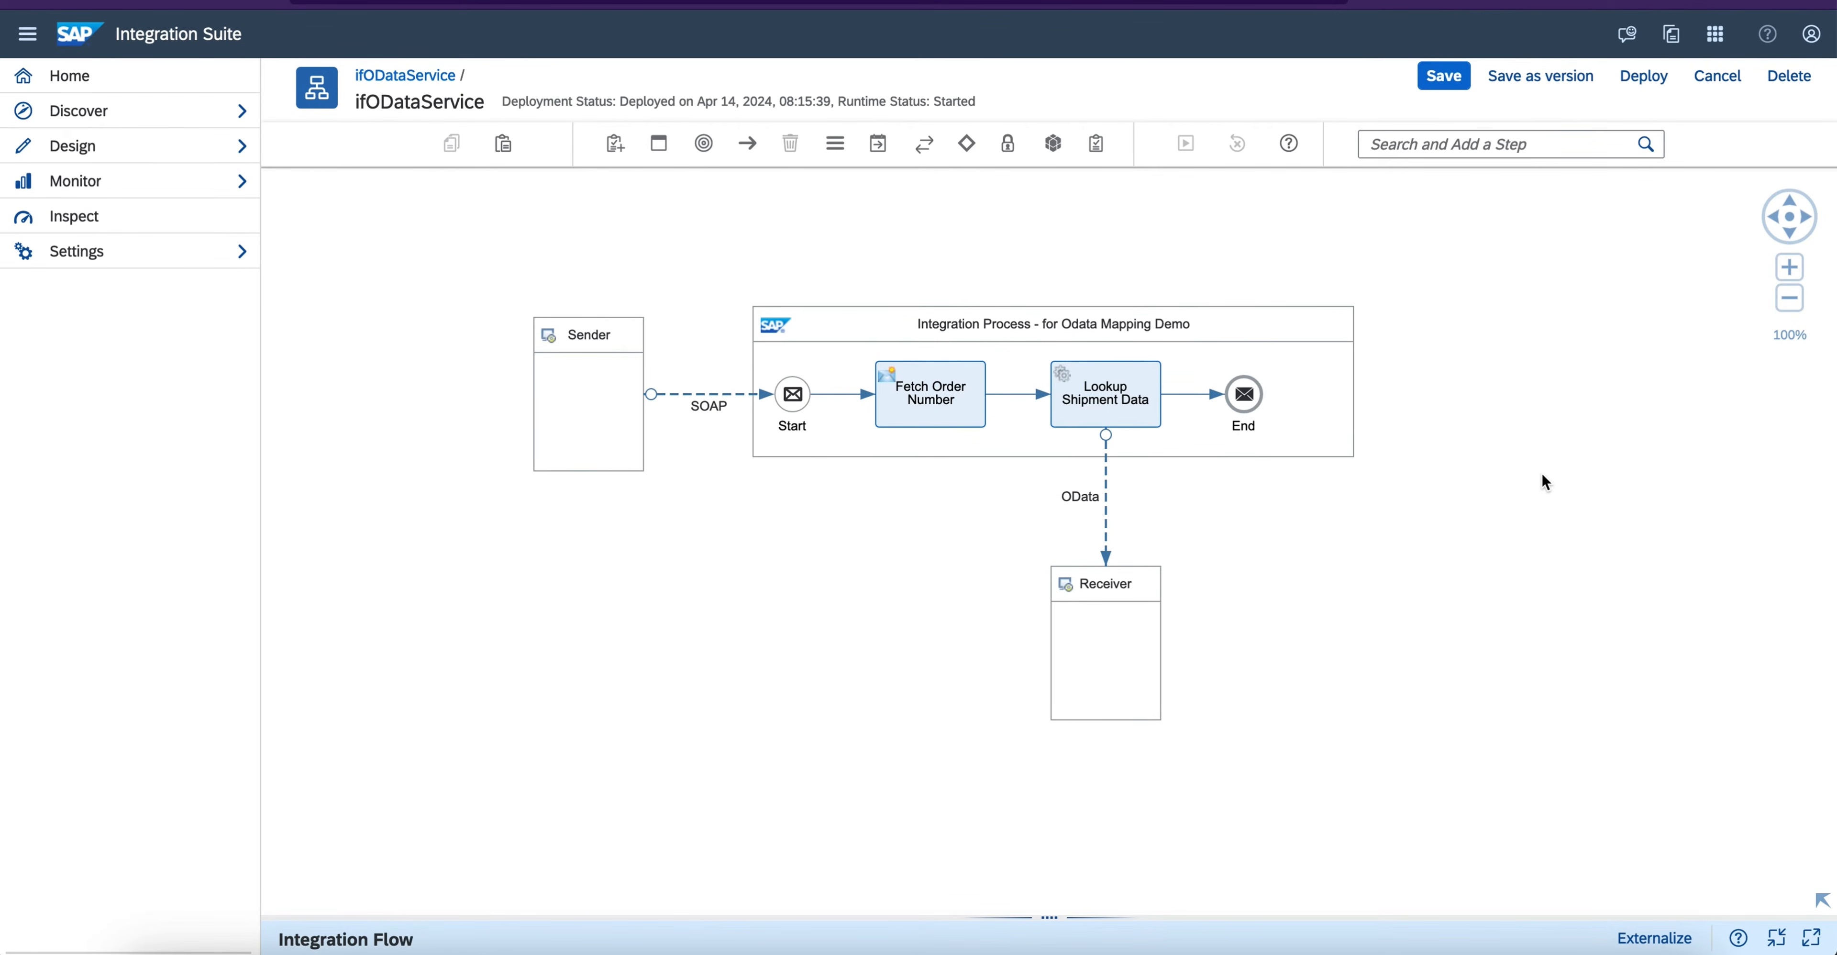
left_click(1442, 89)
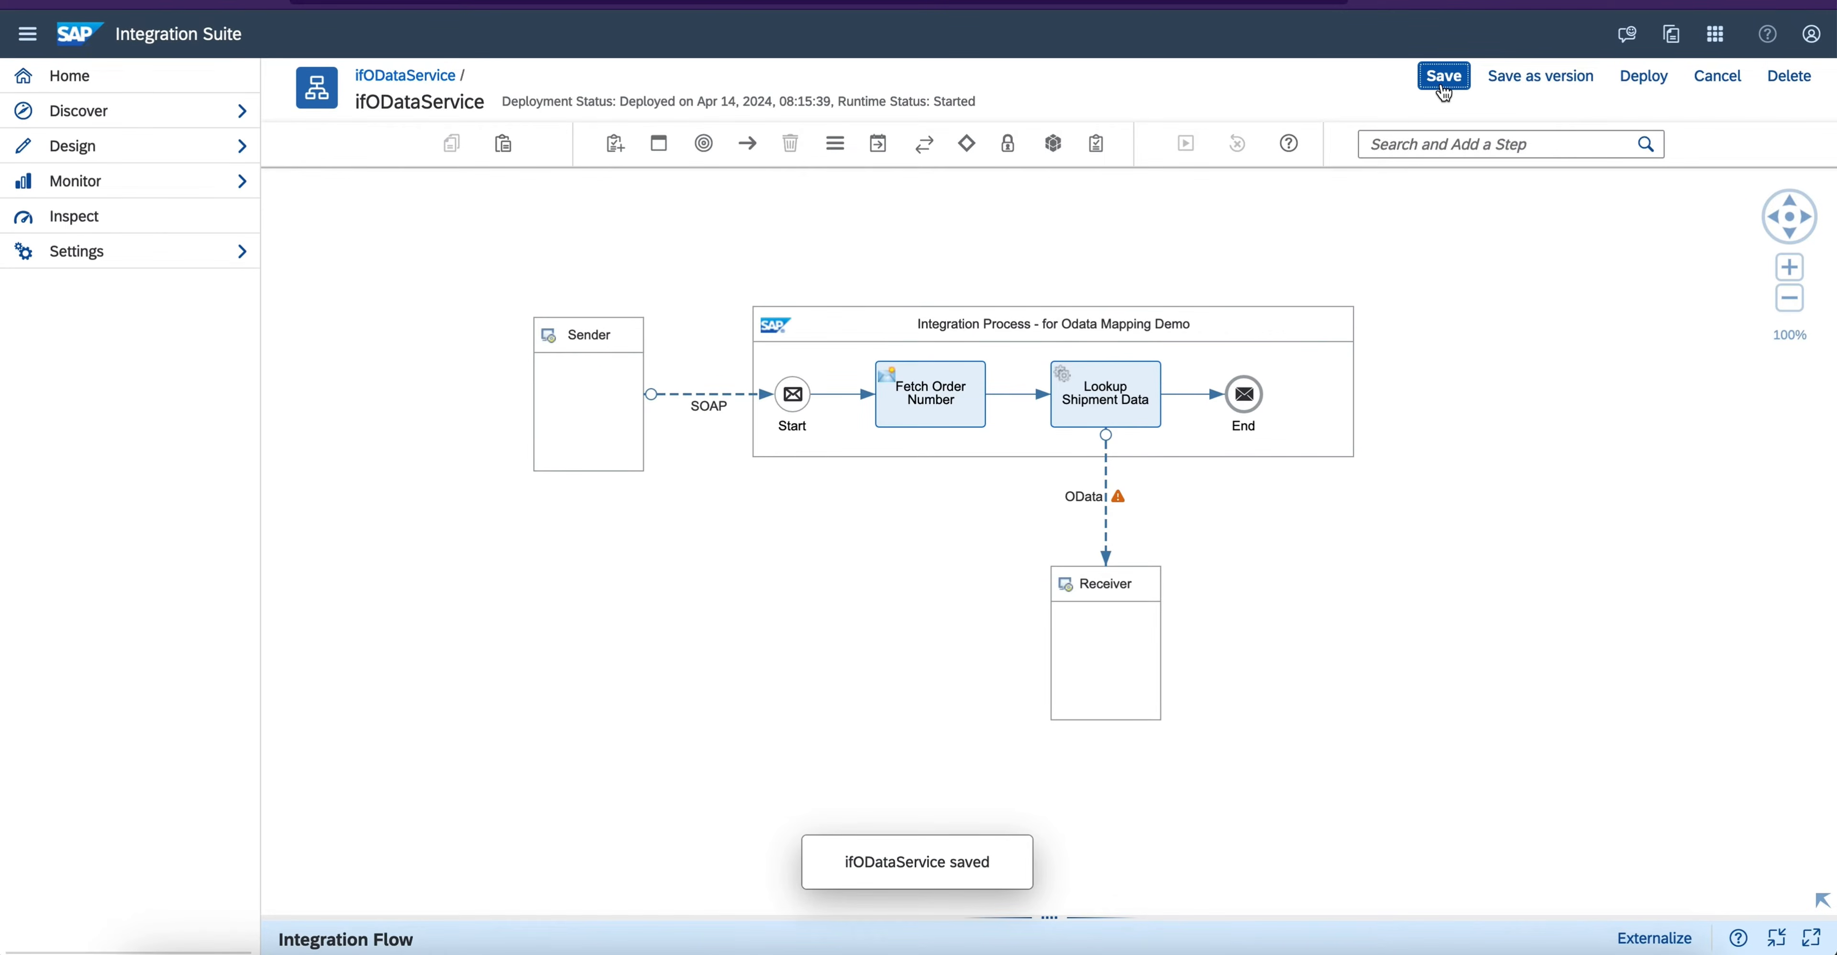
- Examine the warning on the OData channel in the integration flow's list of problems
left_click(1116, 504)
left_click(1280, 500)
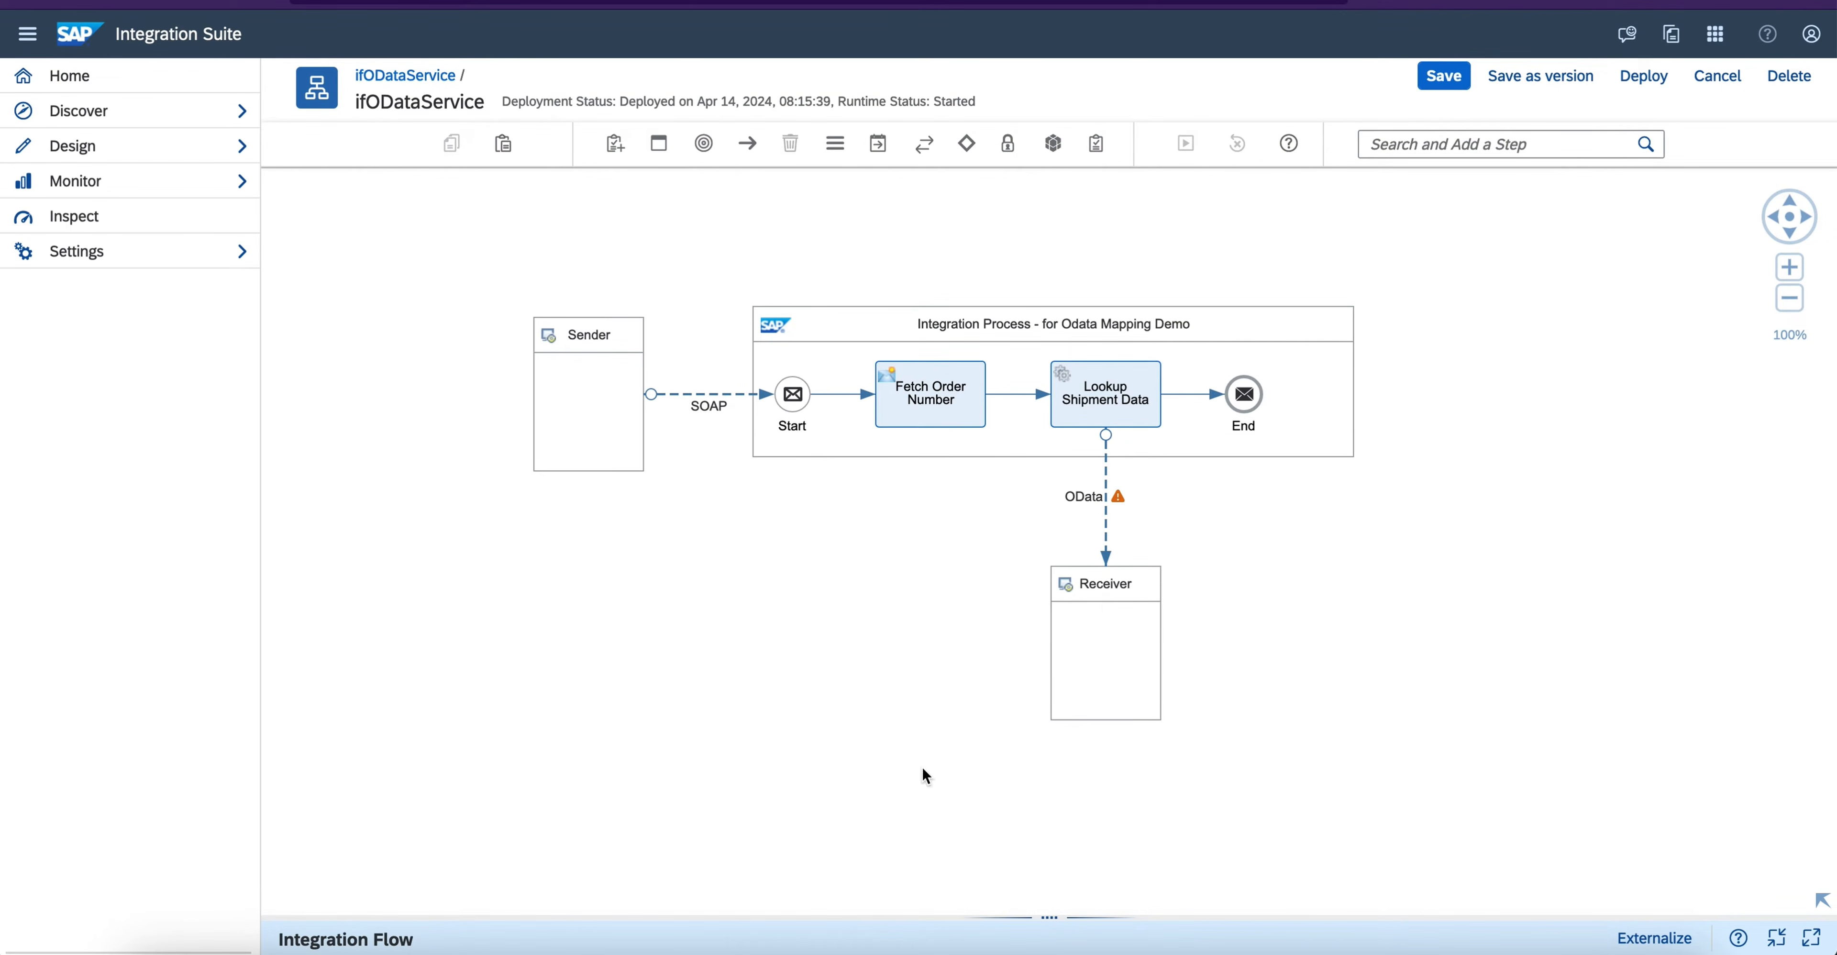
left_click(1105, 516)
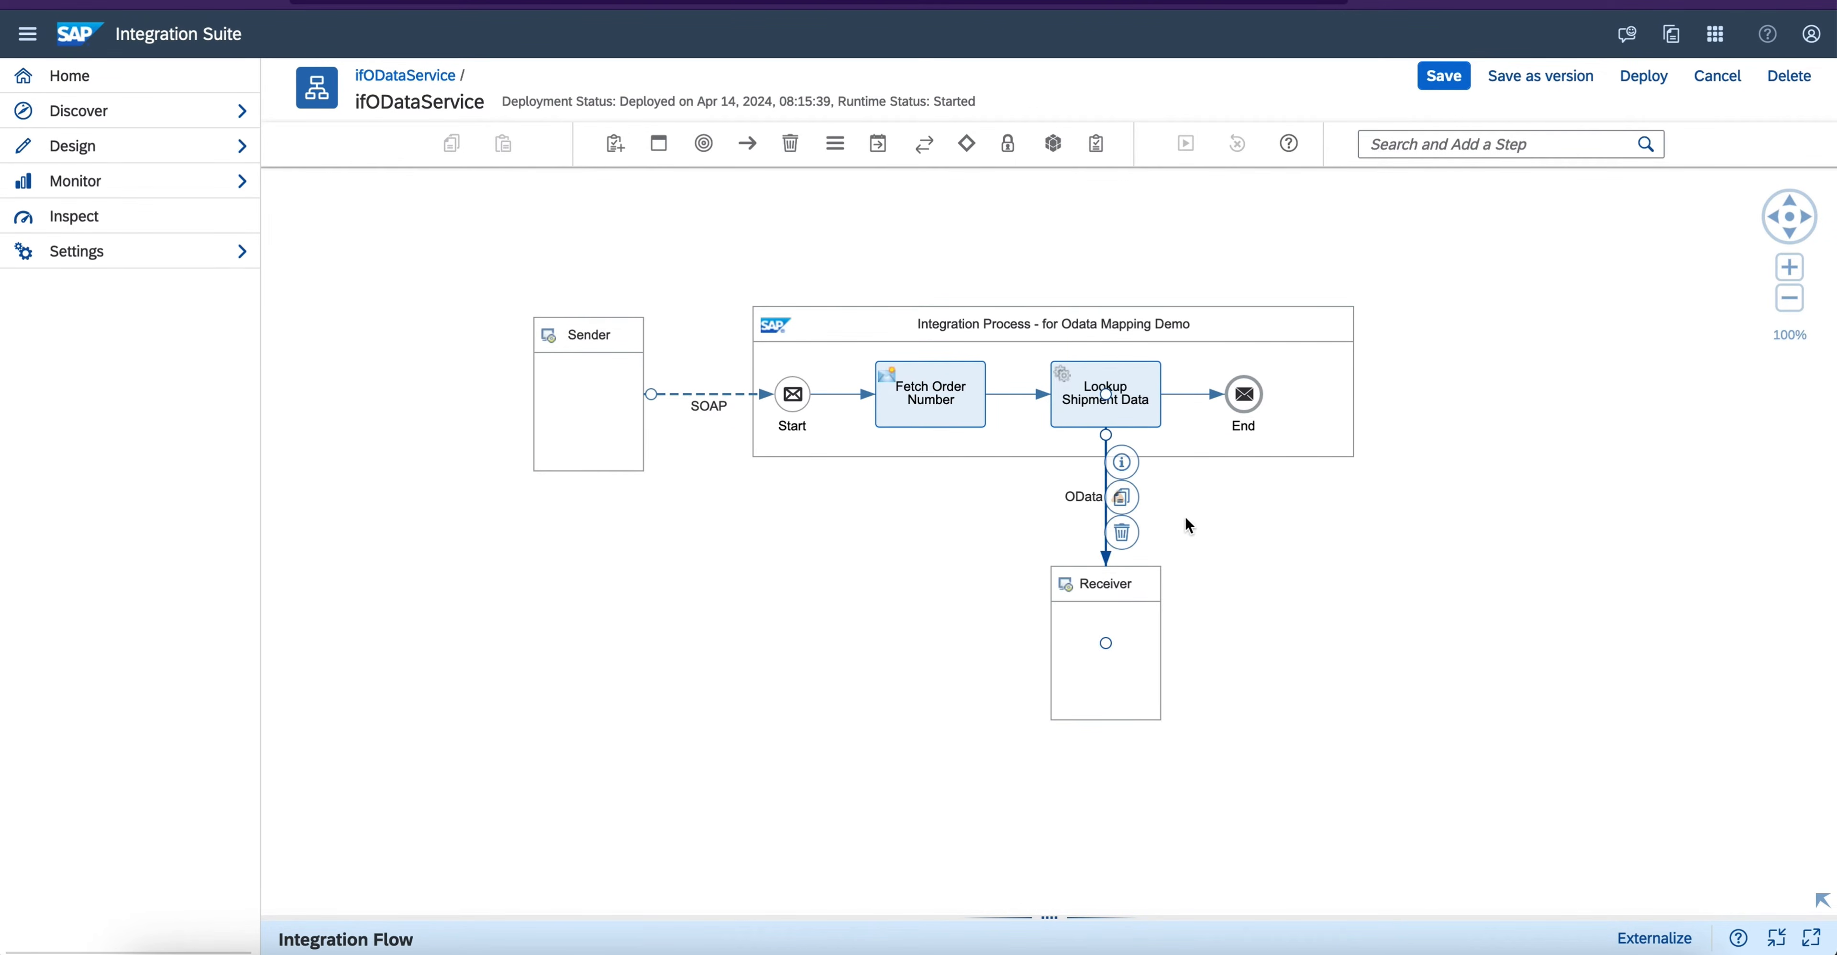
left_click_drag(1013, 915, 1013, 457)
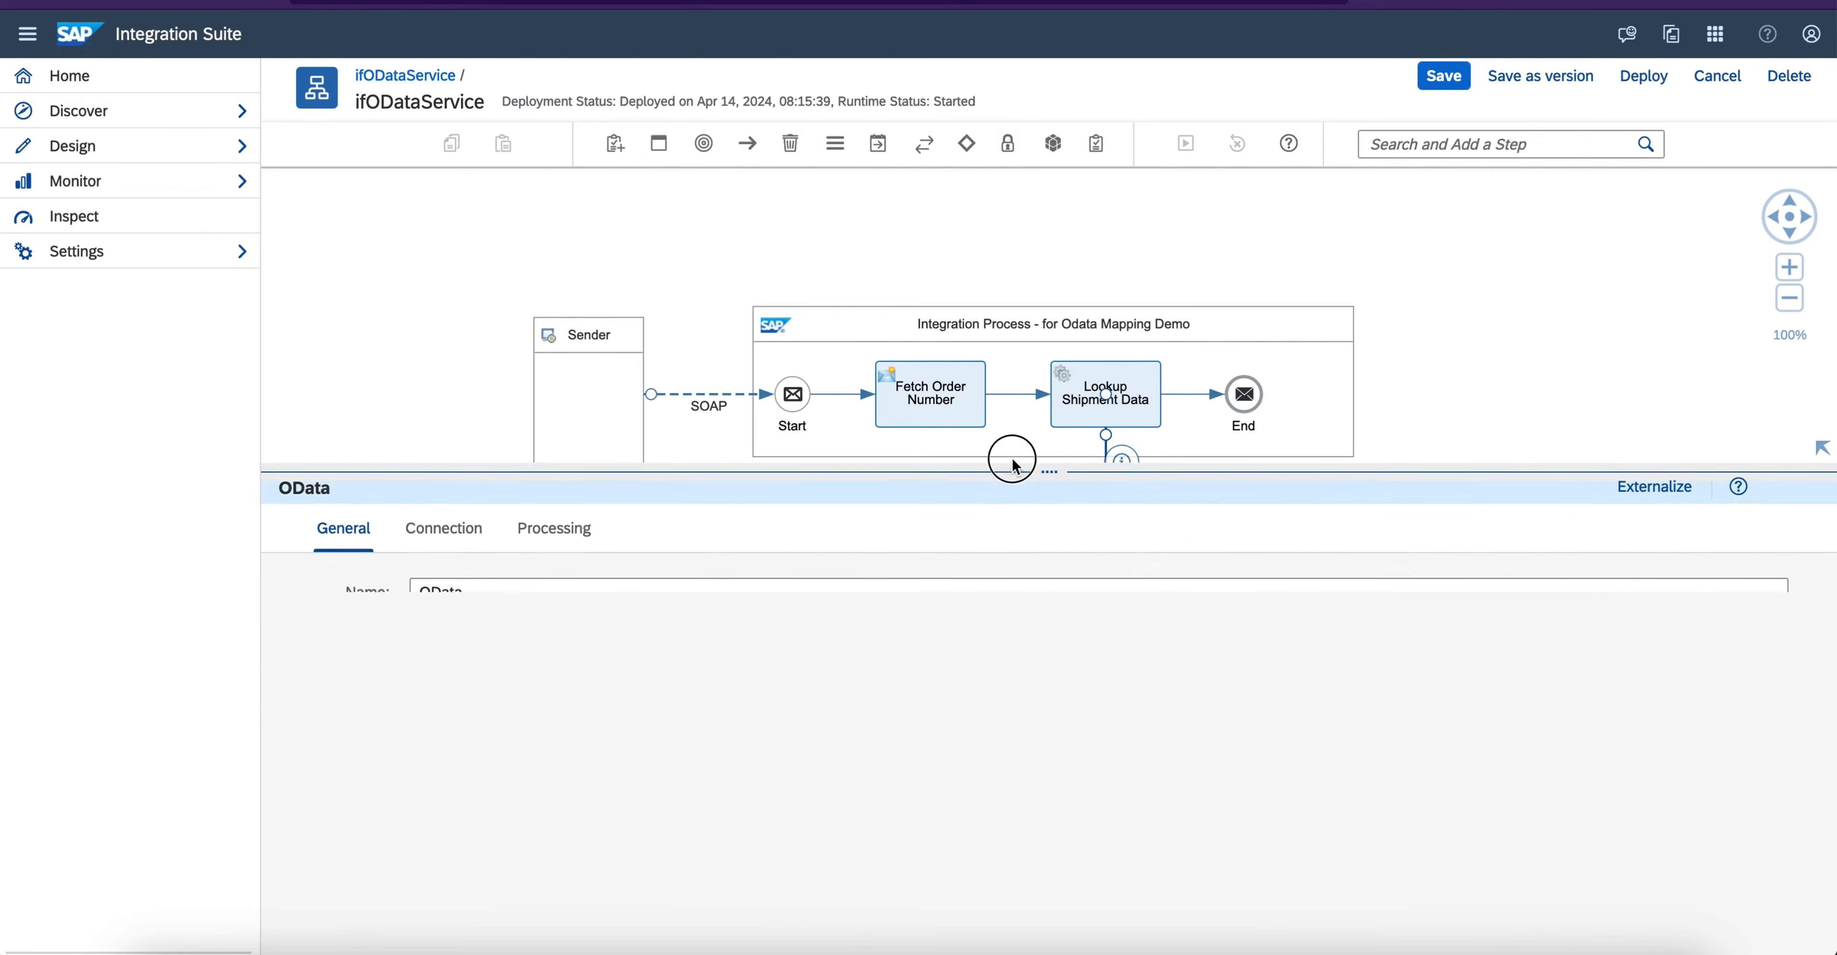
left_click(462, 397)
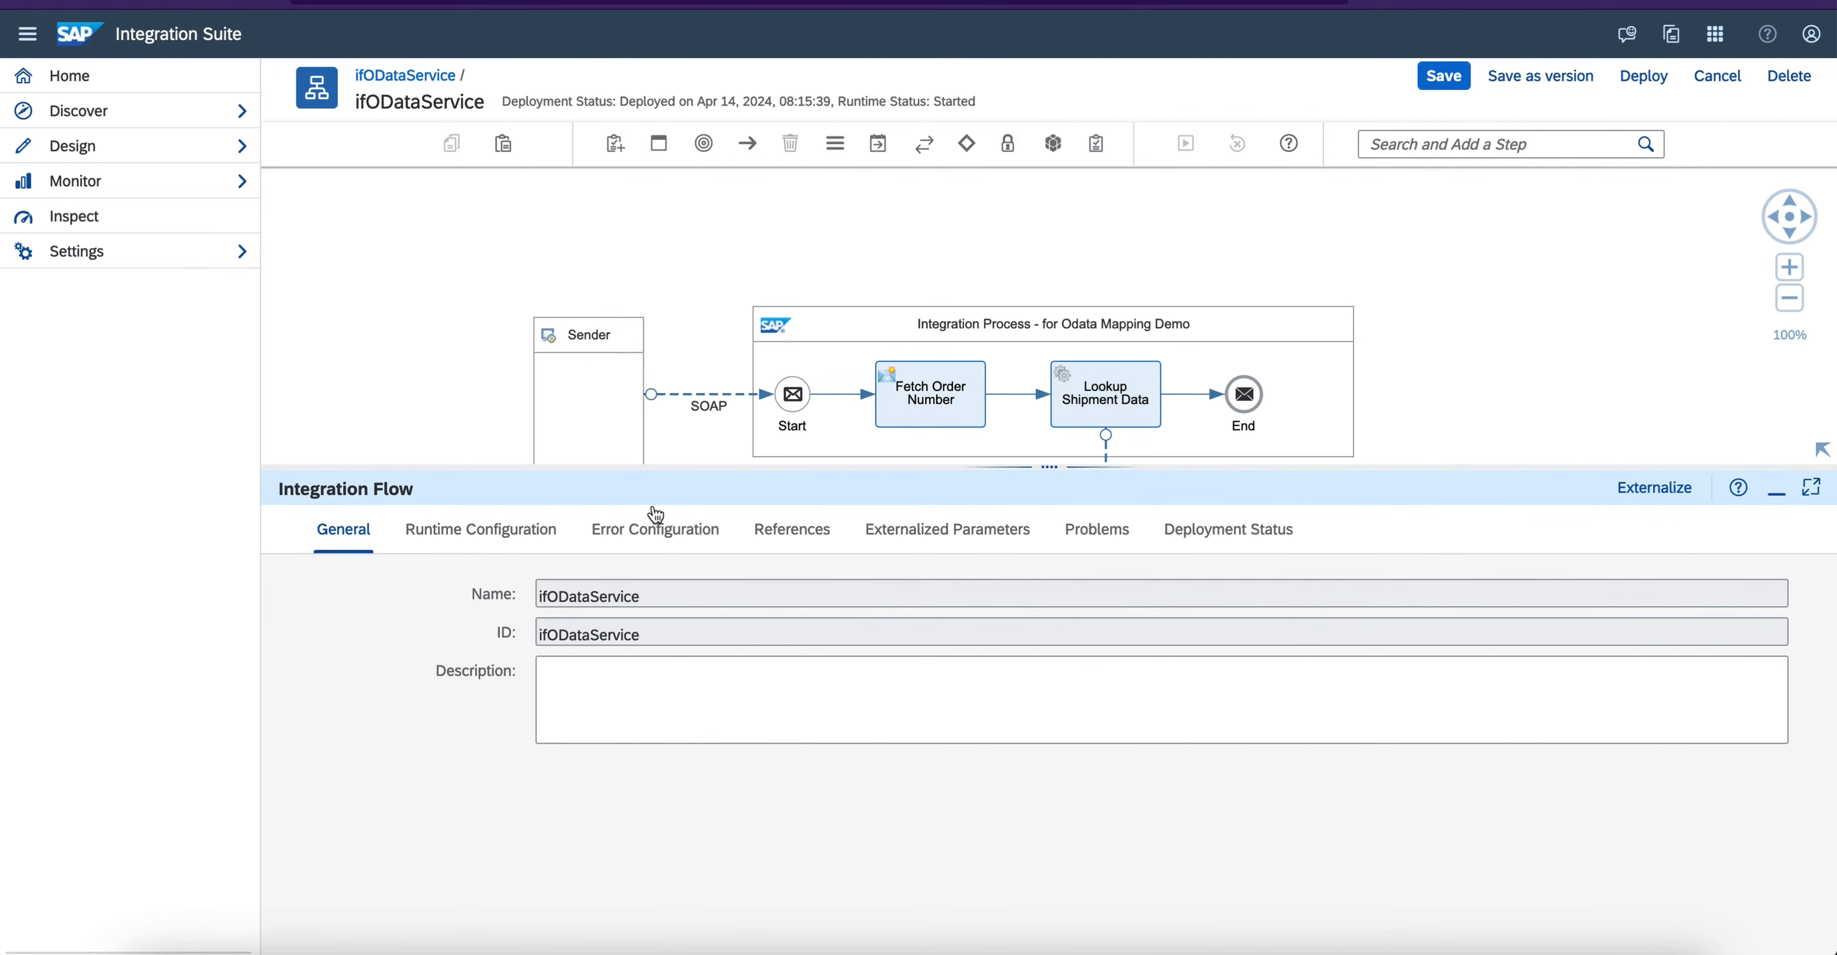
left_click(668, 529)
left_click(528, 537)
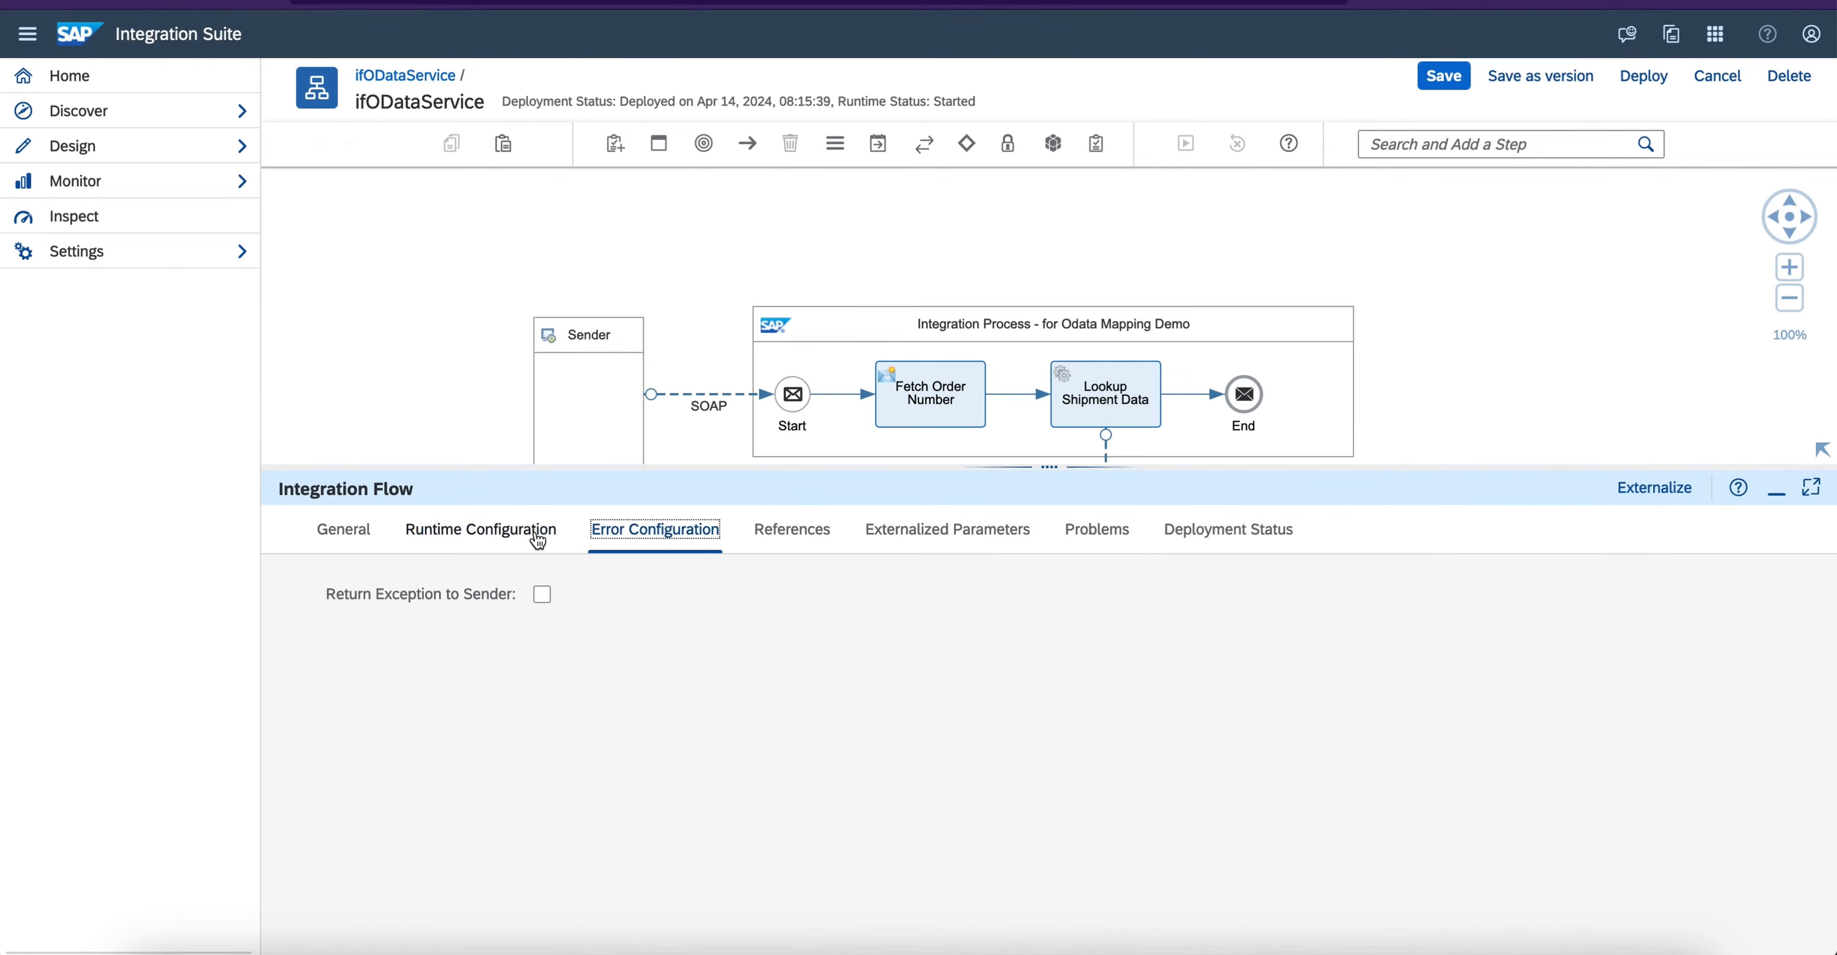
left_click(1099, 545)
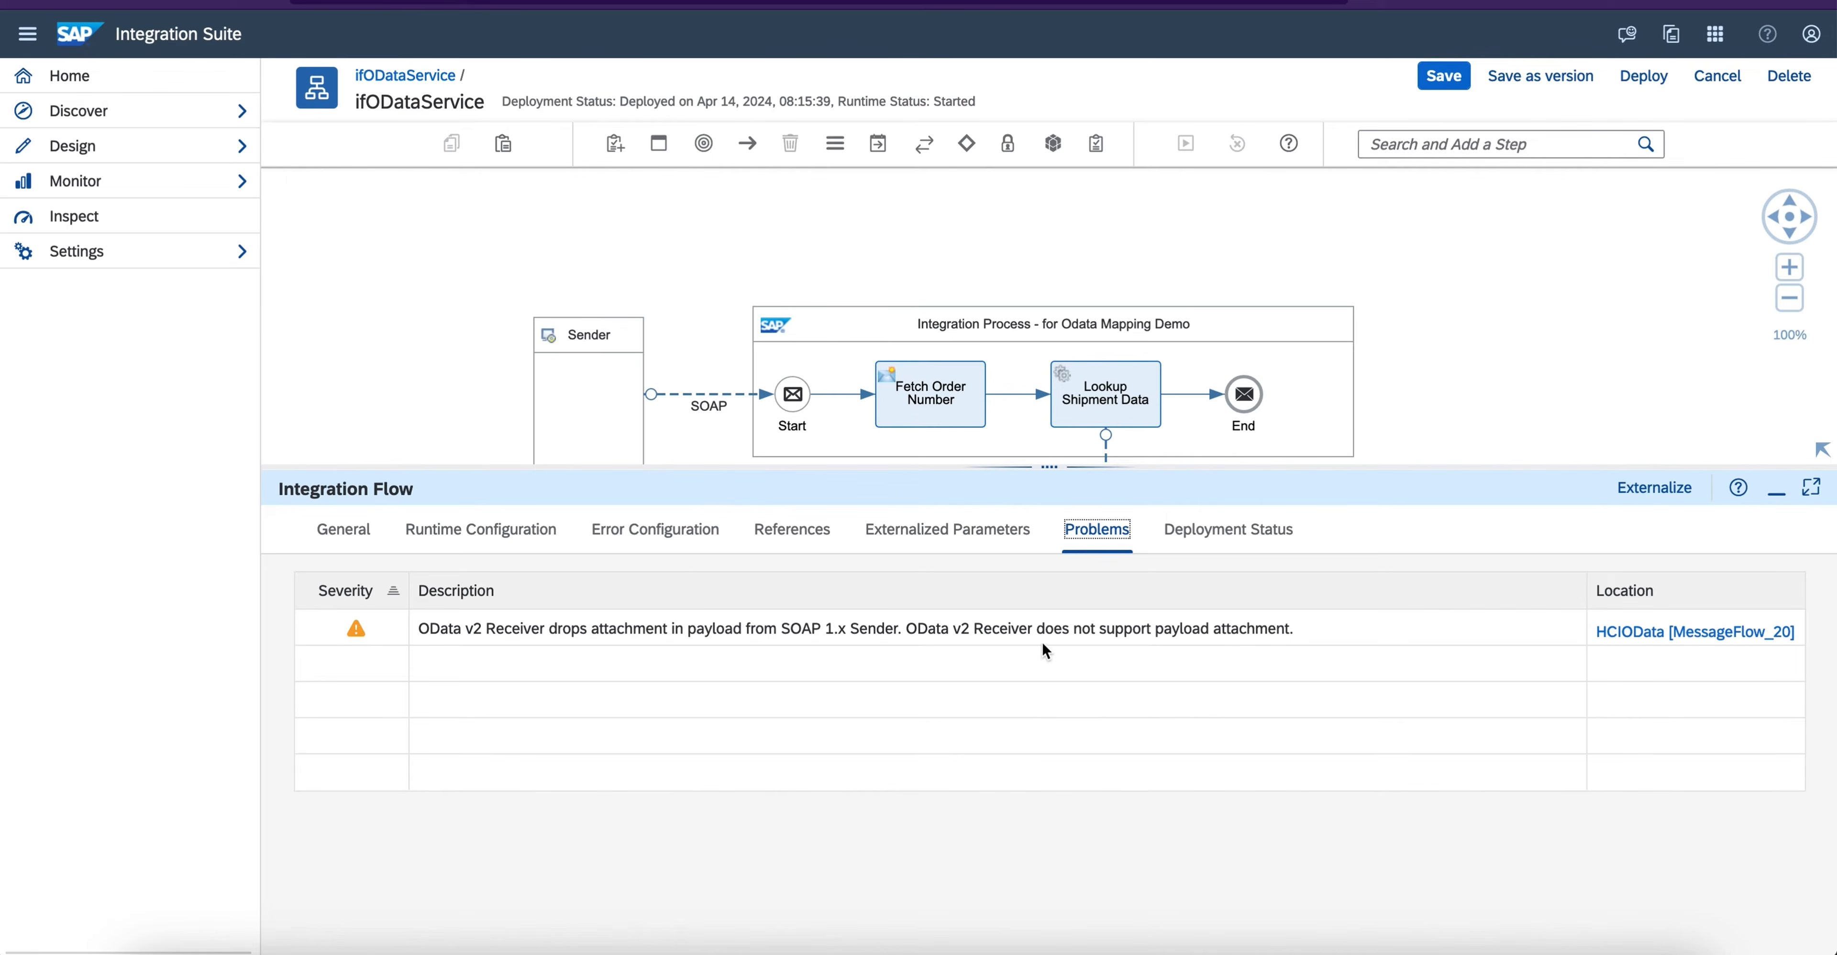
left_click(1777, 491)
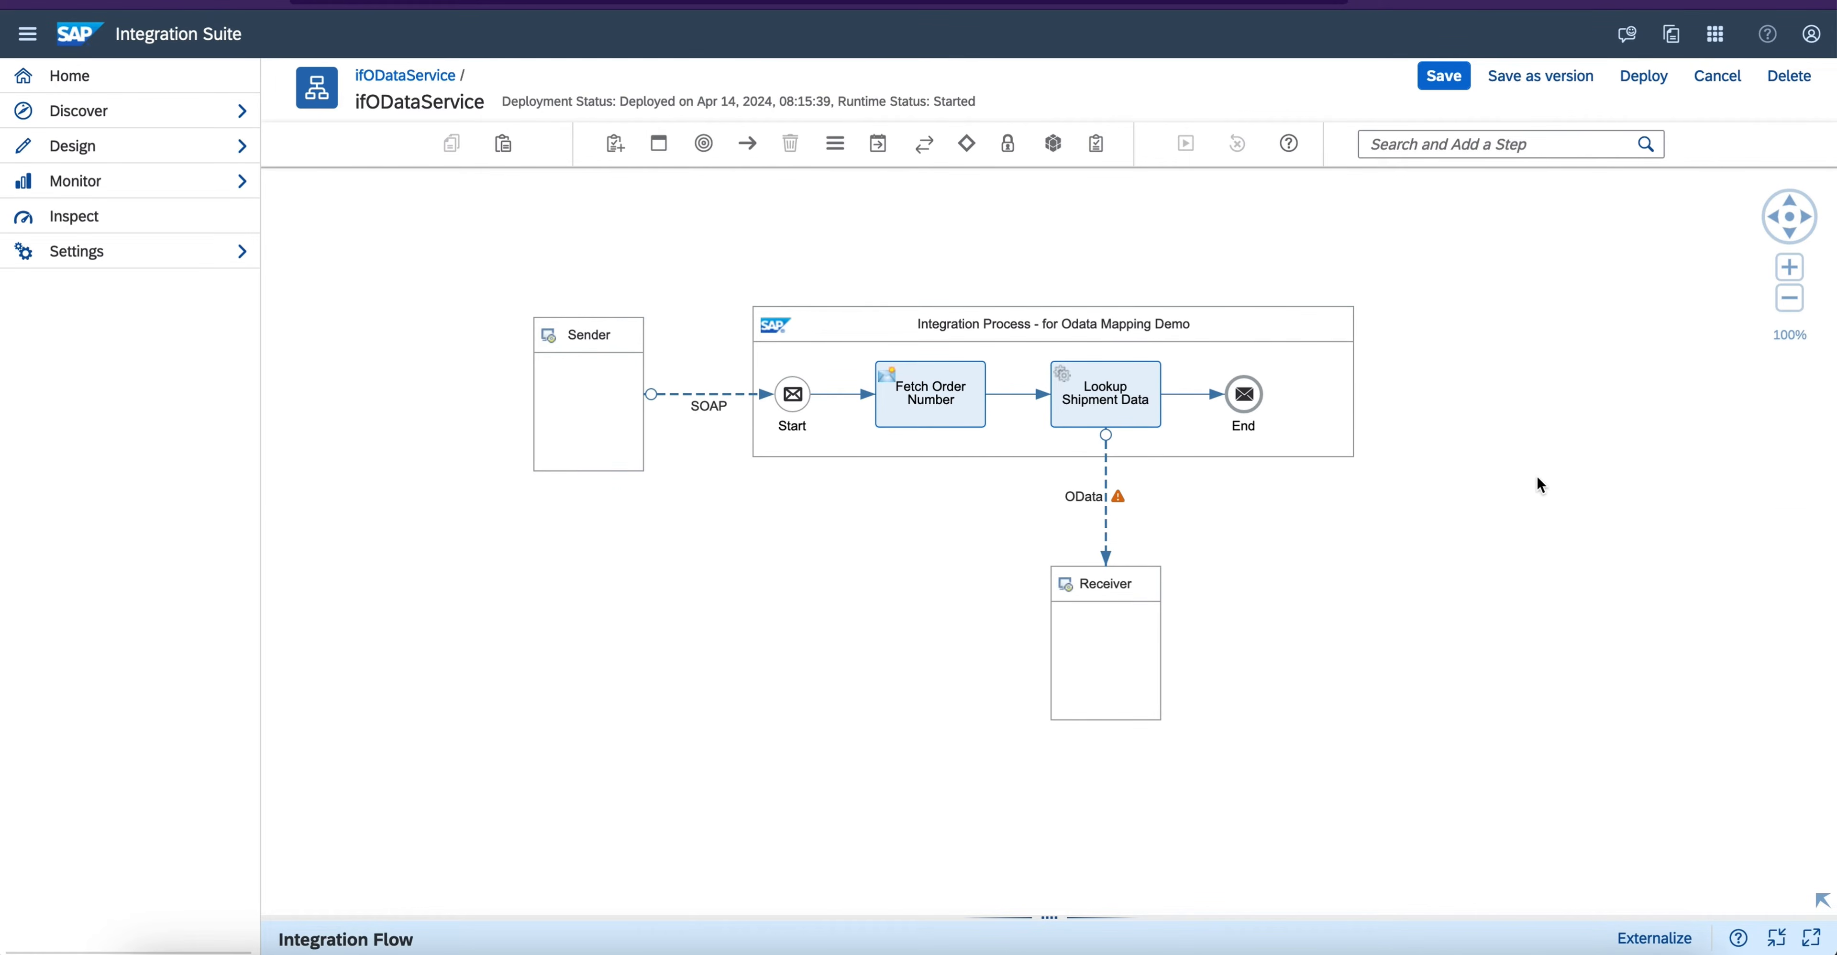
- Deploy the integration flow on the Cloud Integration runtime profile and dismiss the deployment notice
left_click(1644, 78)
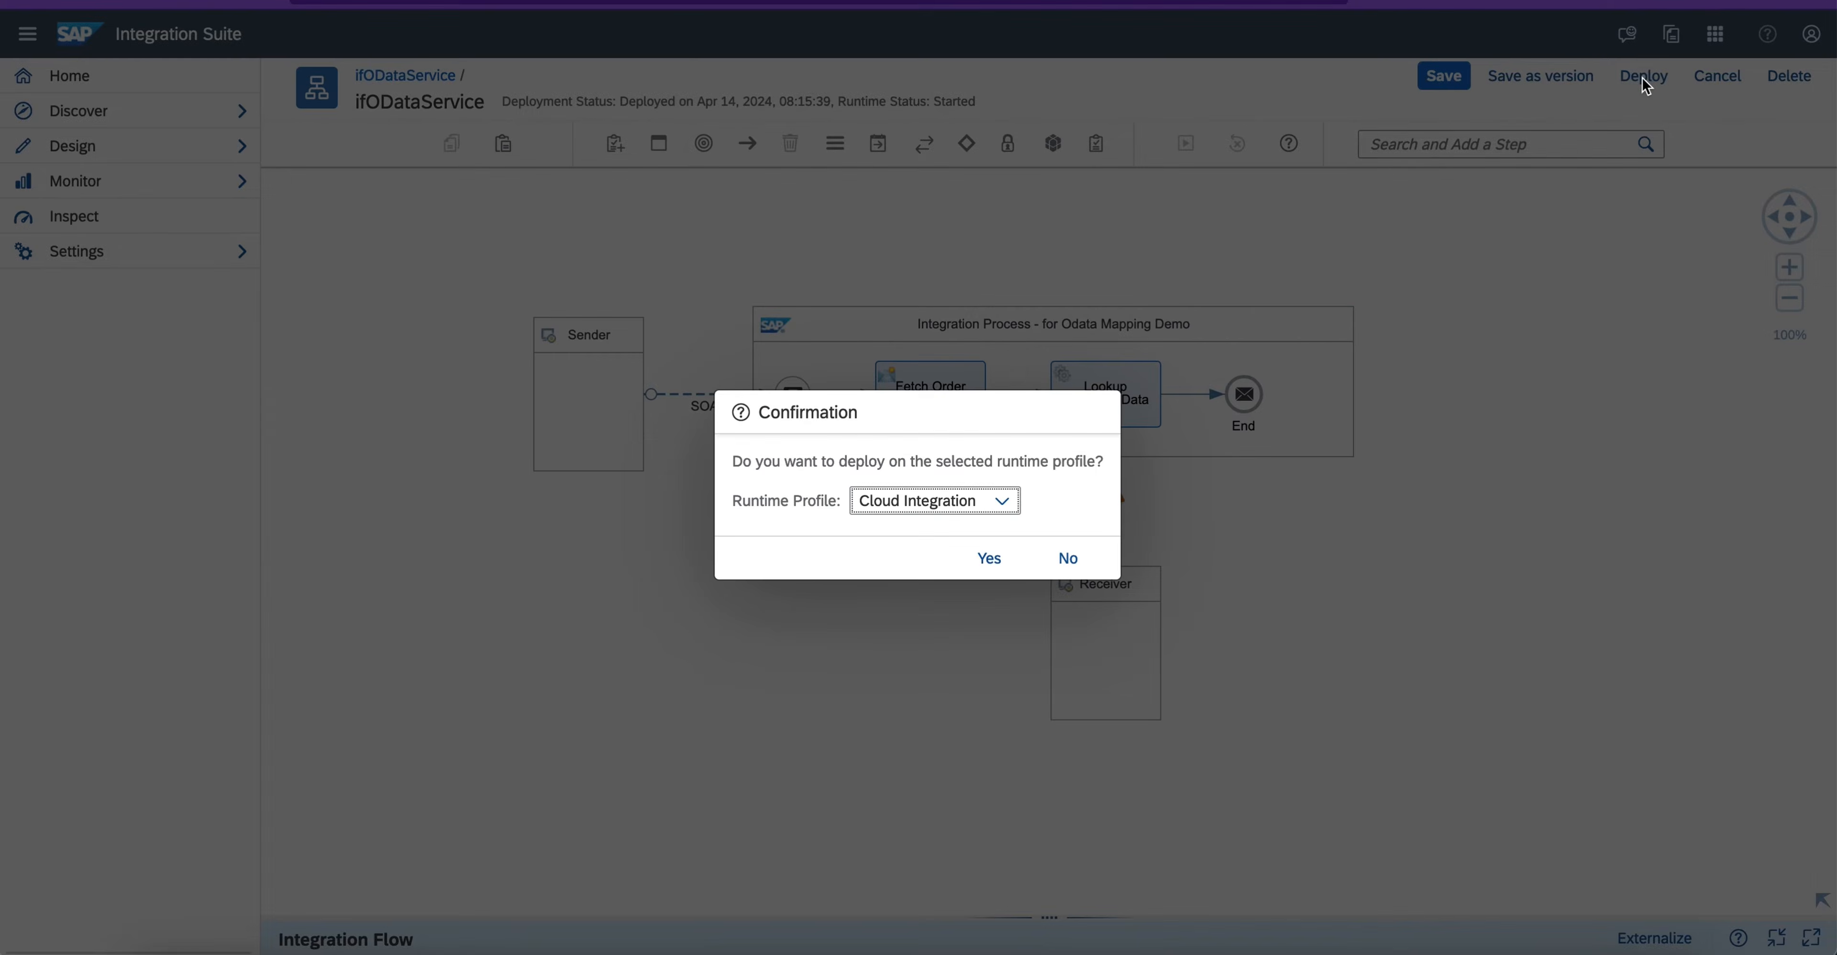
left_click(991, 560)
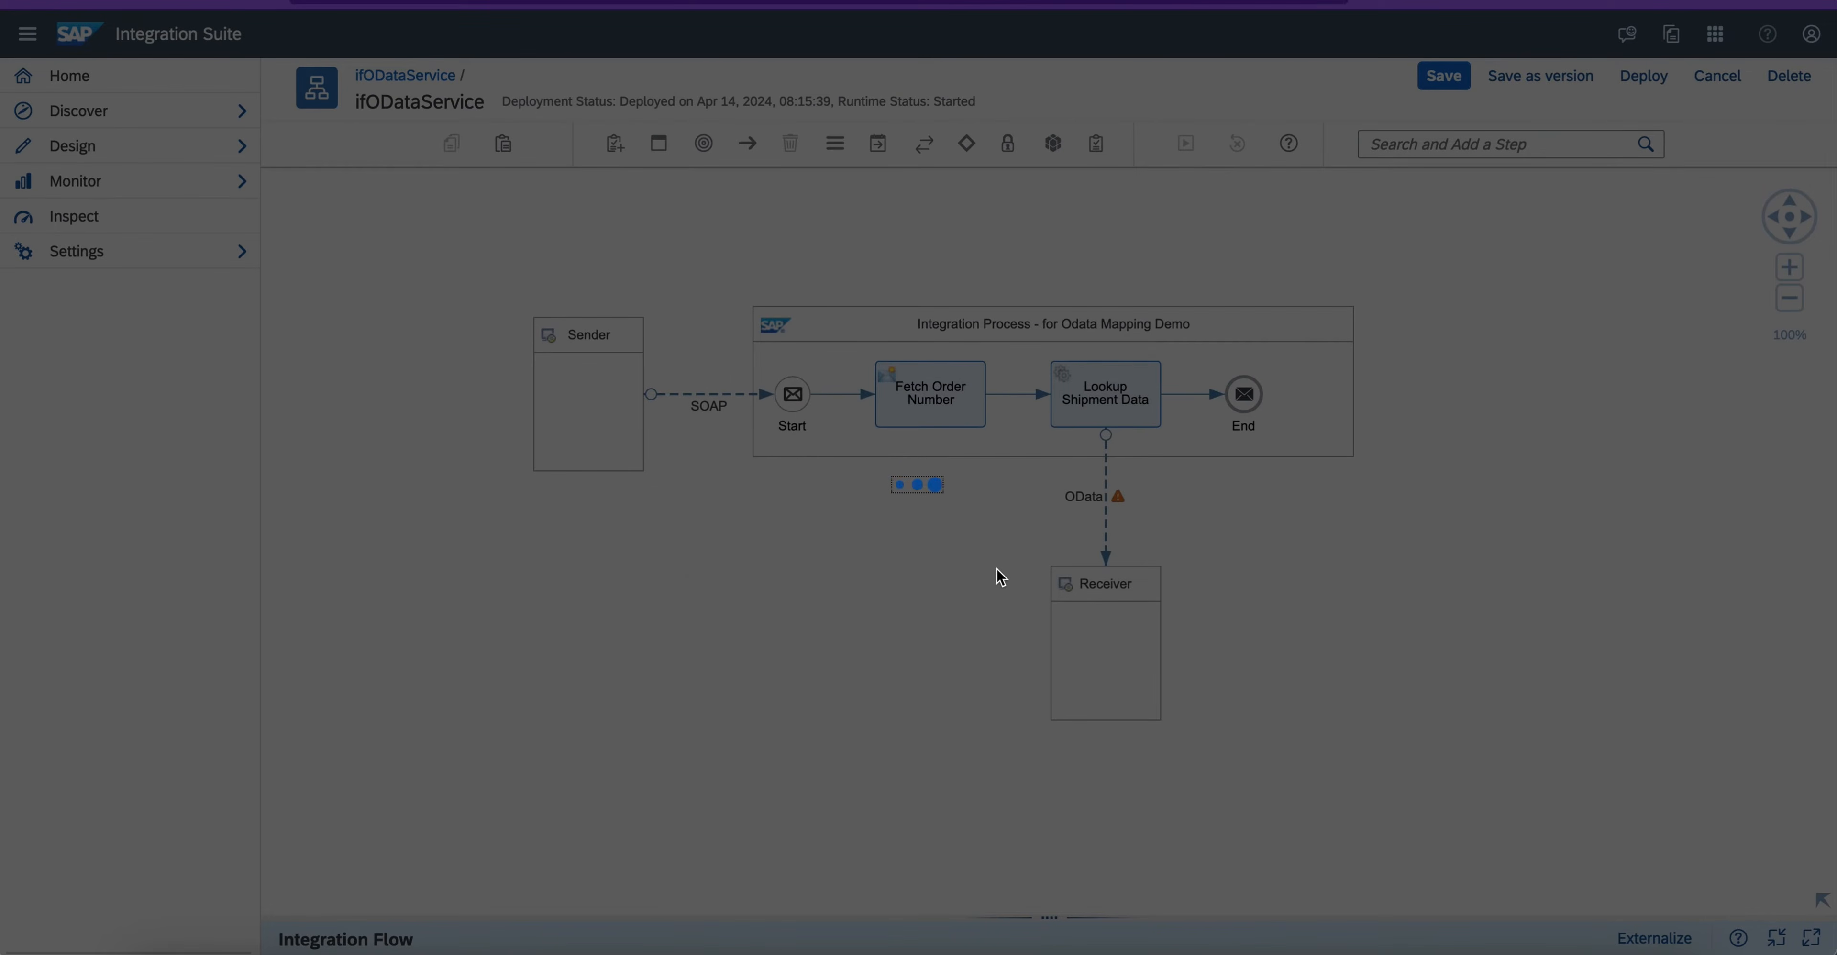
left_click(1029, 534)
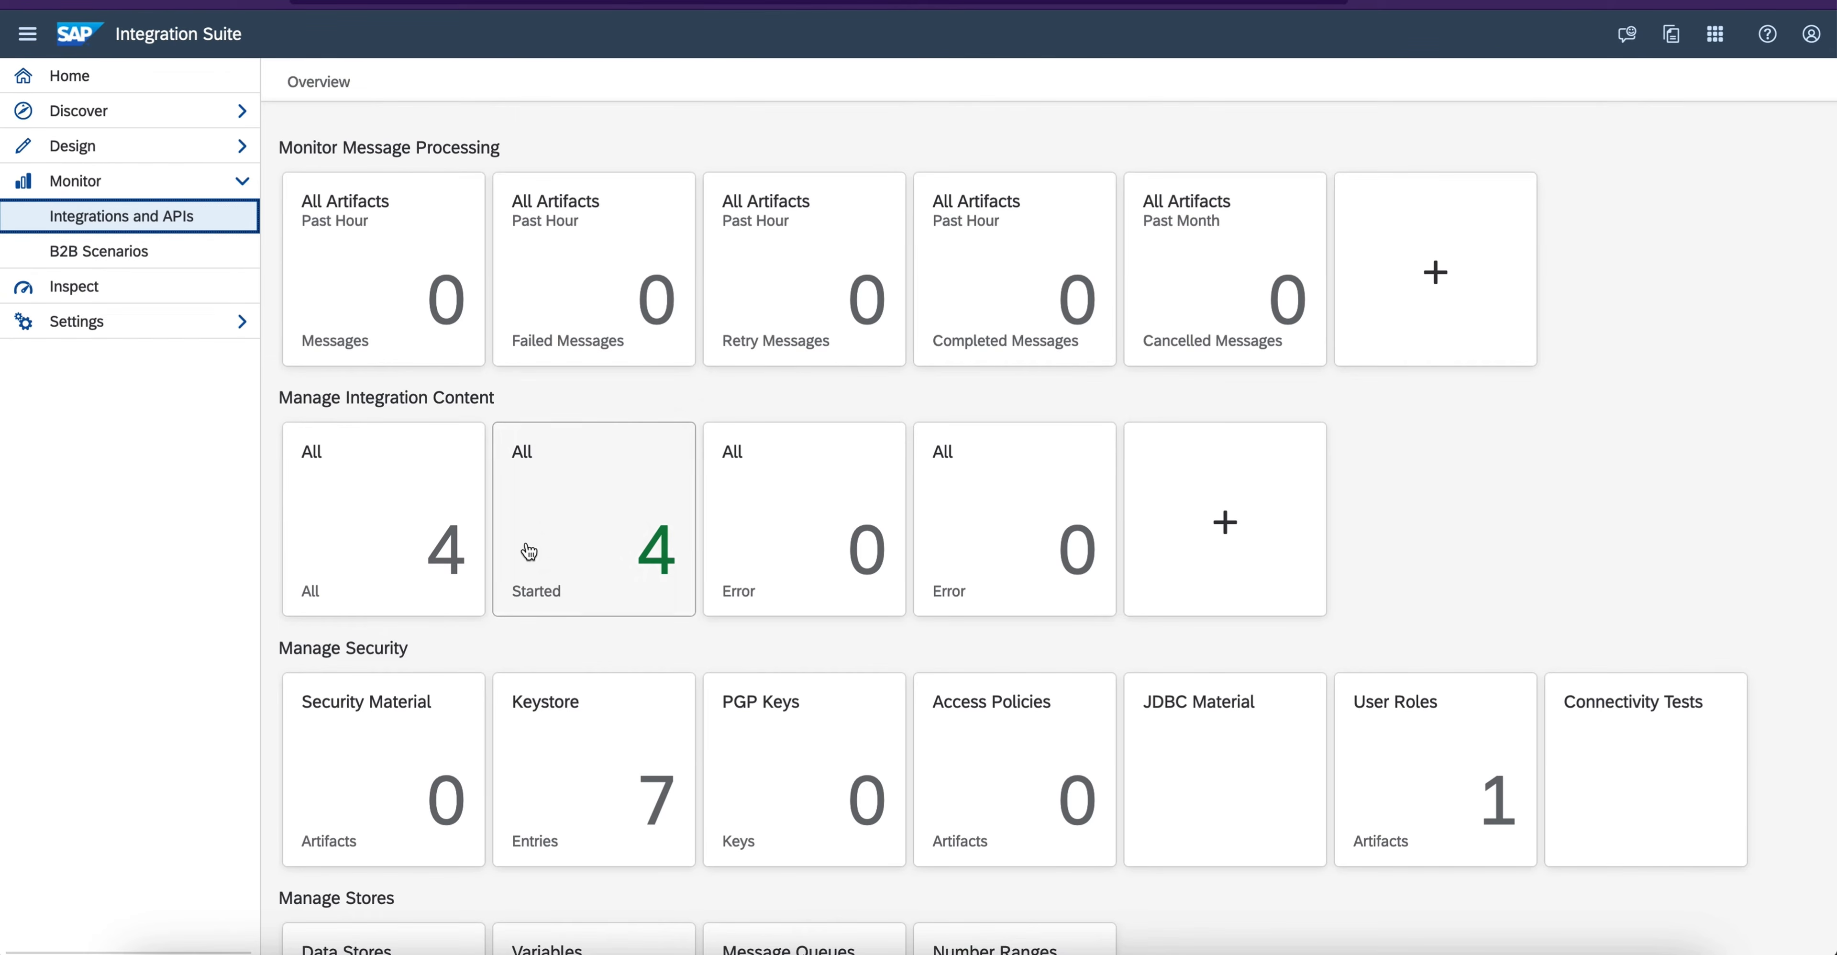
- Monitor the started integration content, check the endpoints of ifODataService and refresh the artifact list
left_click(147, 218)
left_click(651, 493)
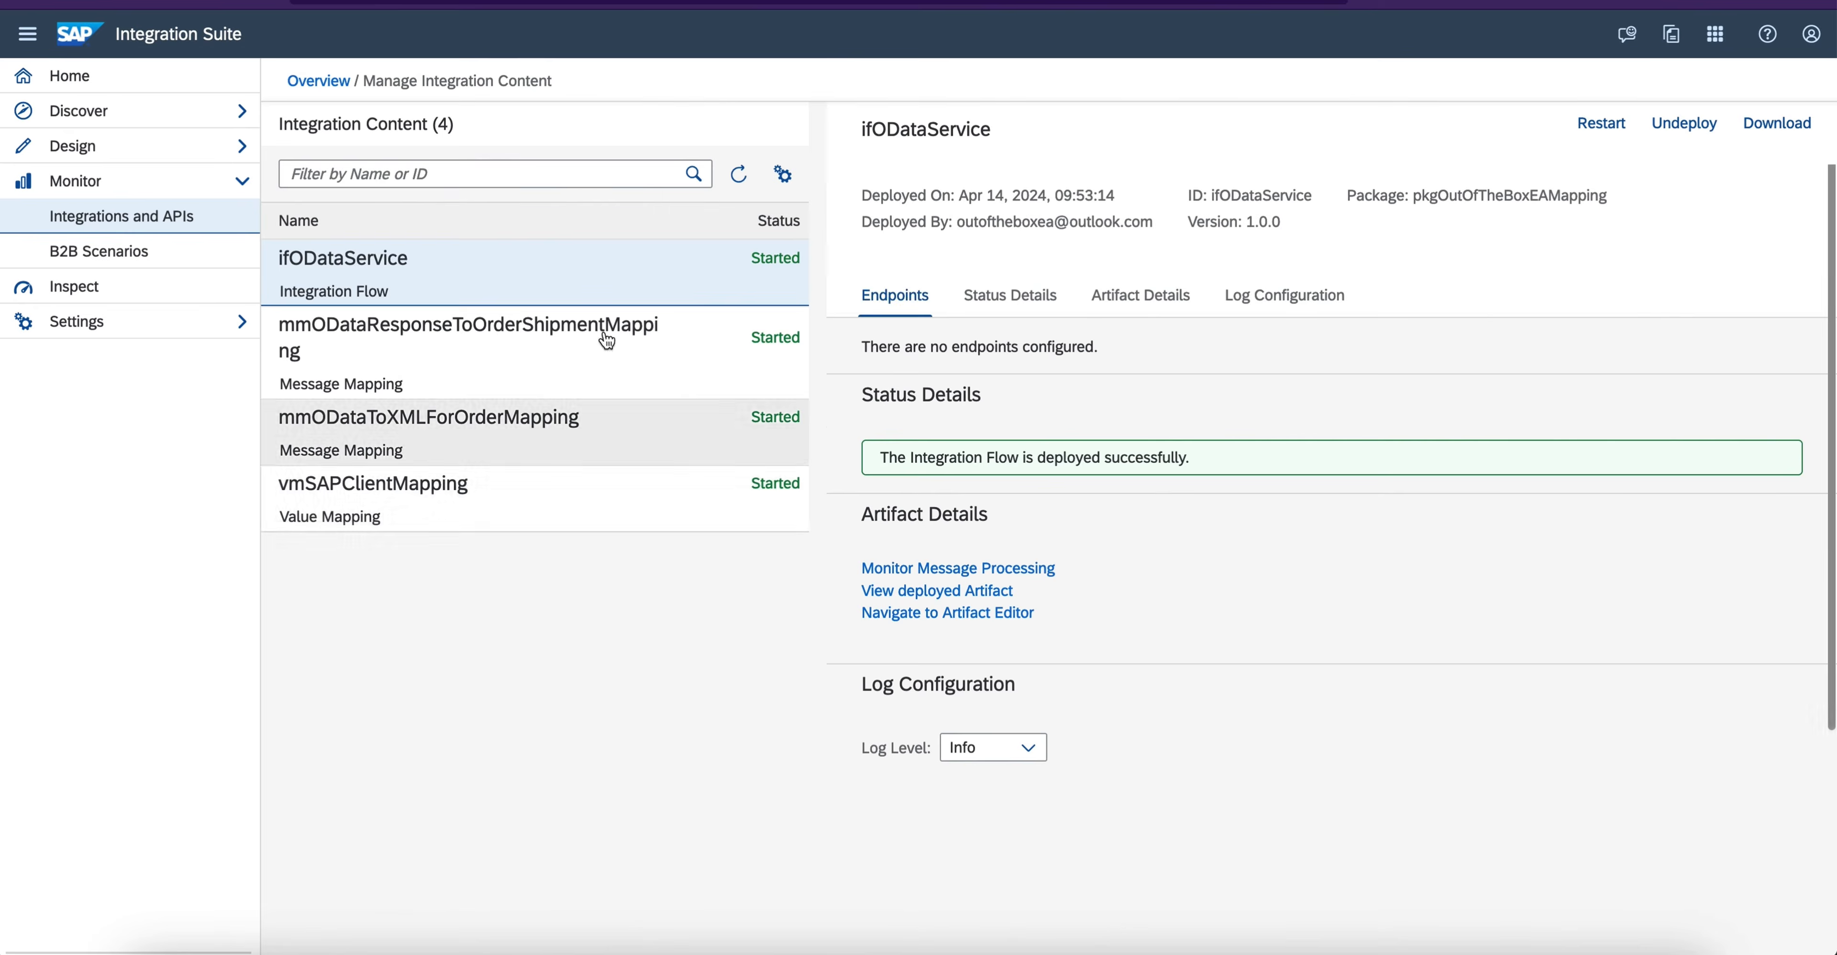
left_click(546, 350)
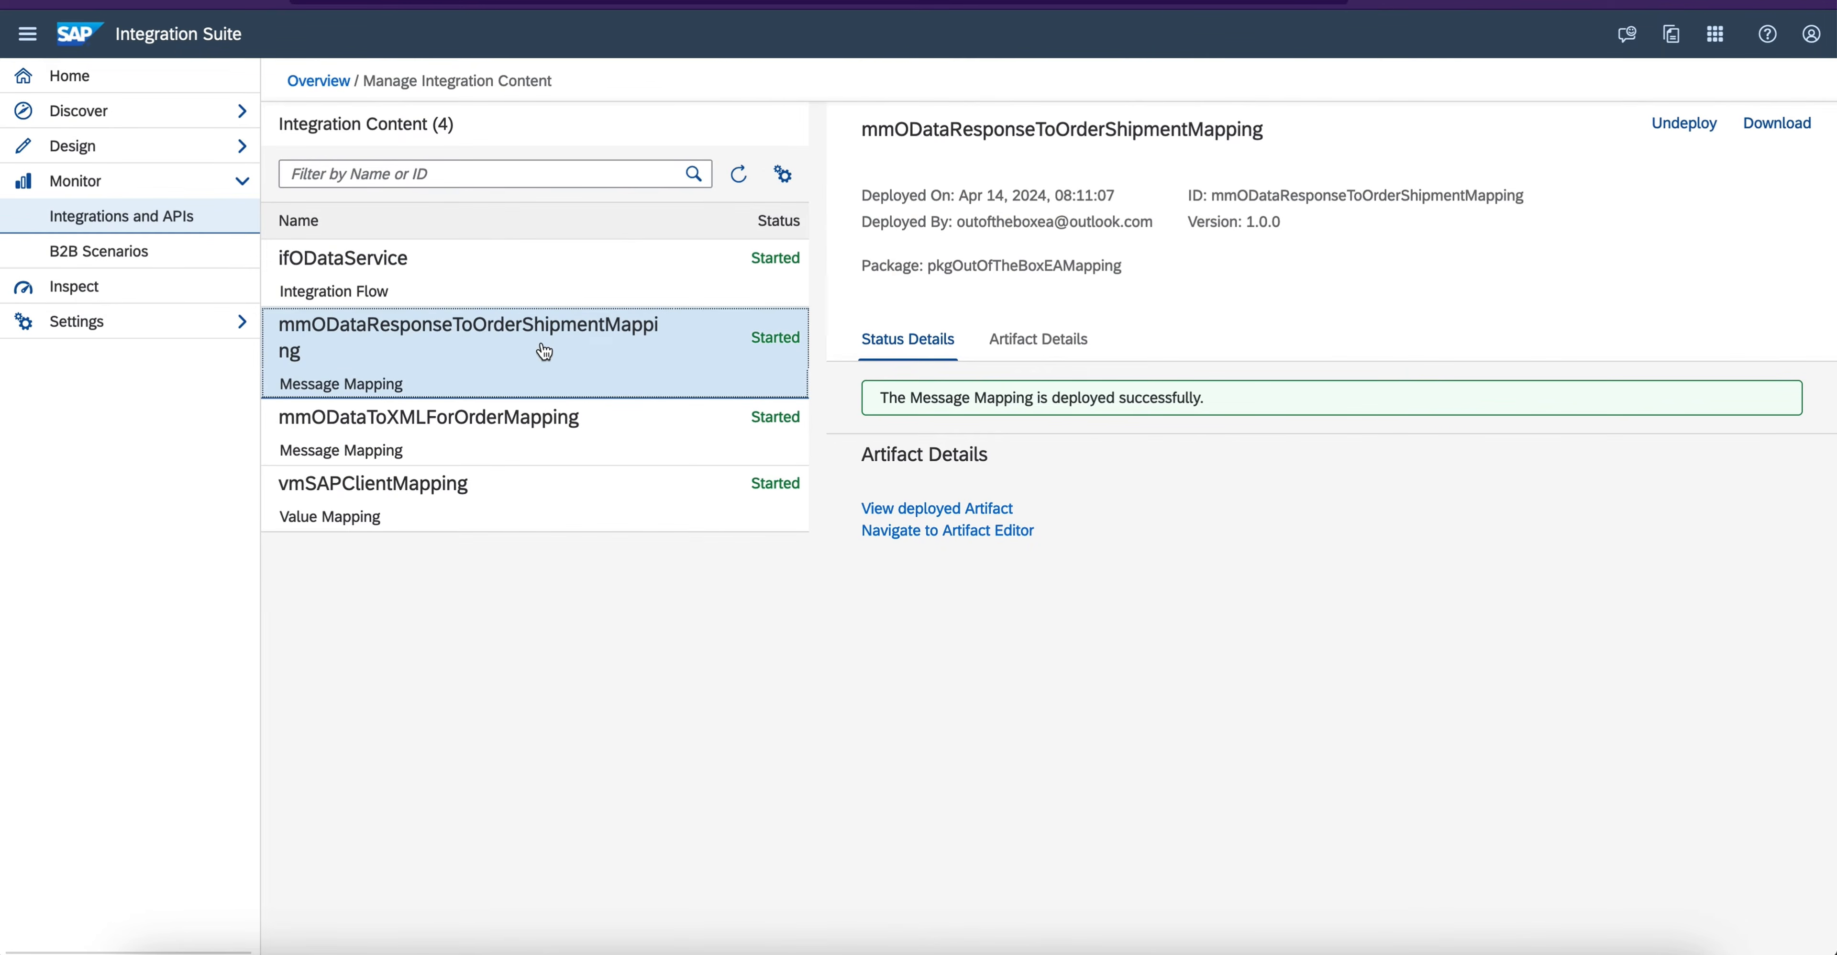
left_click(540, 284)
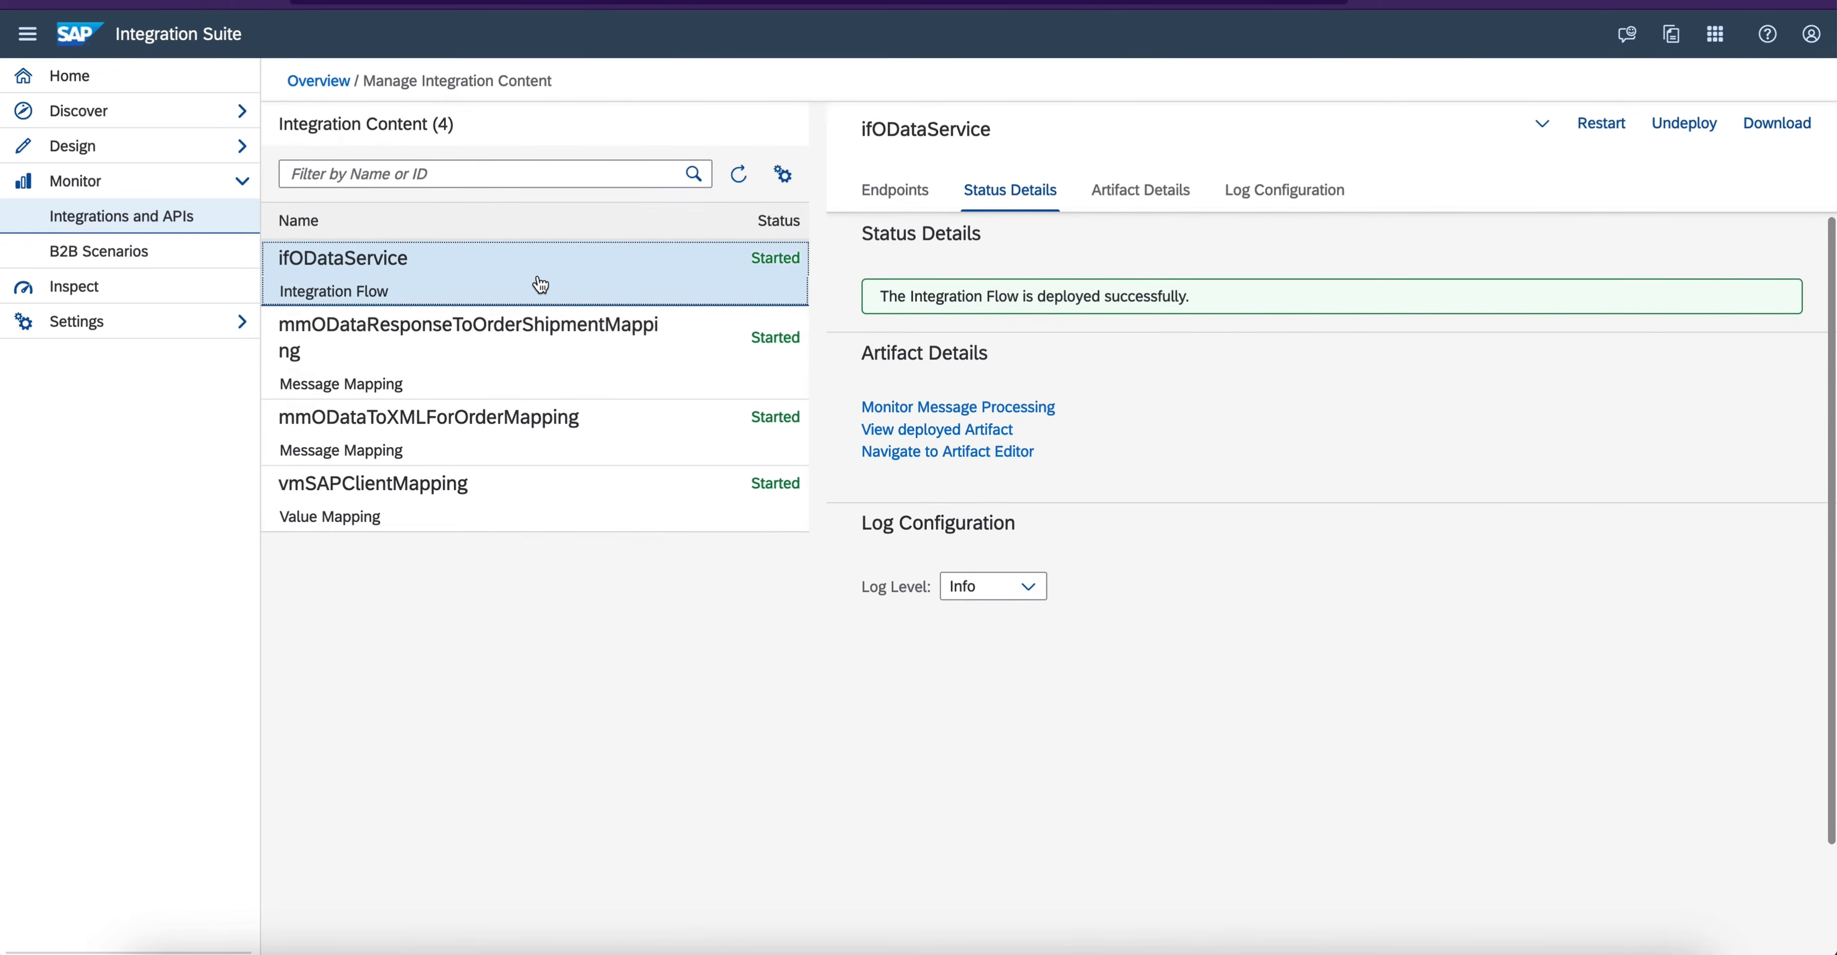
left_click(895, 192)
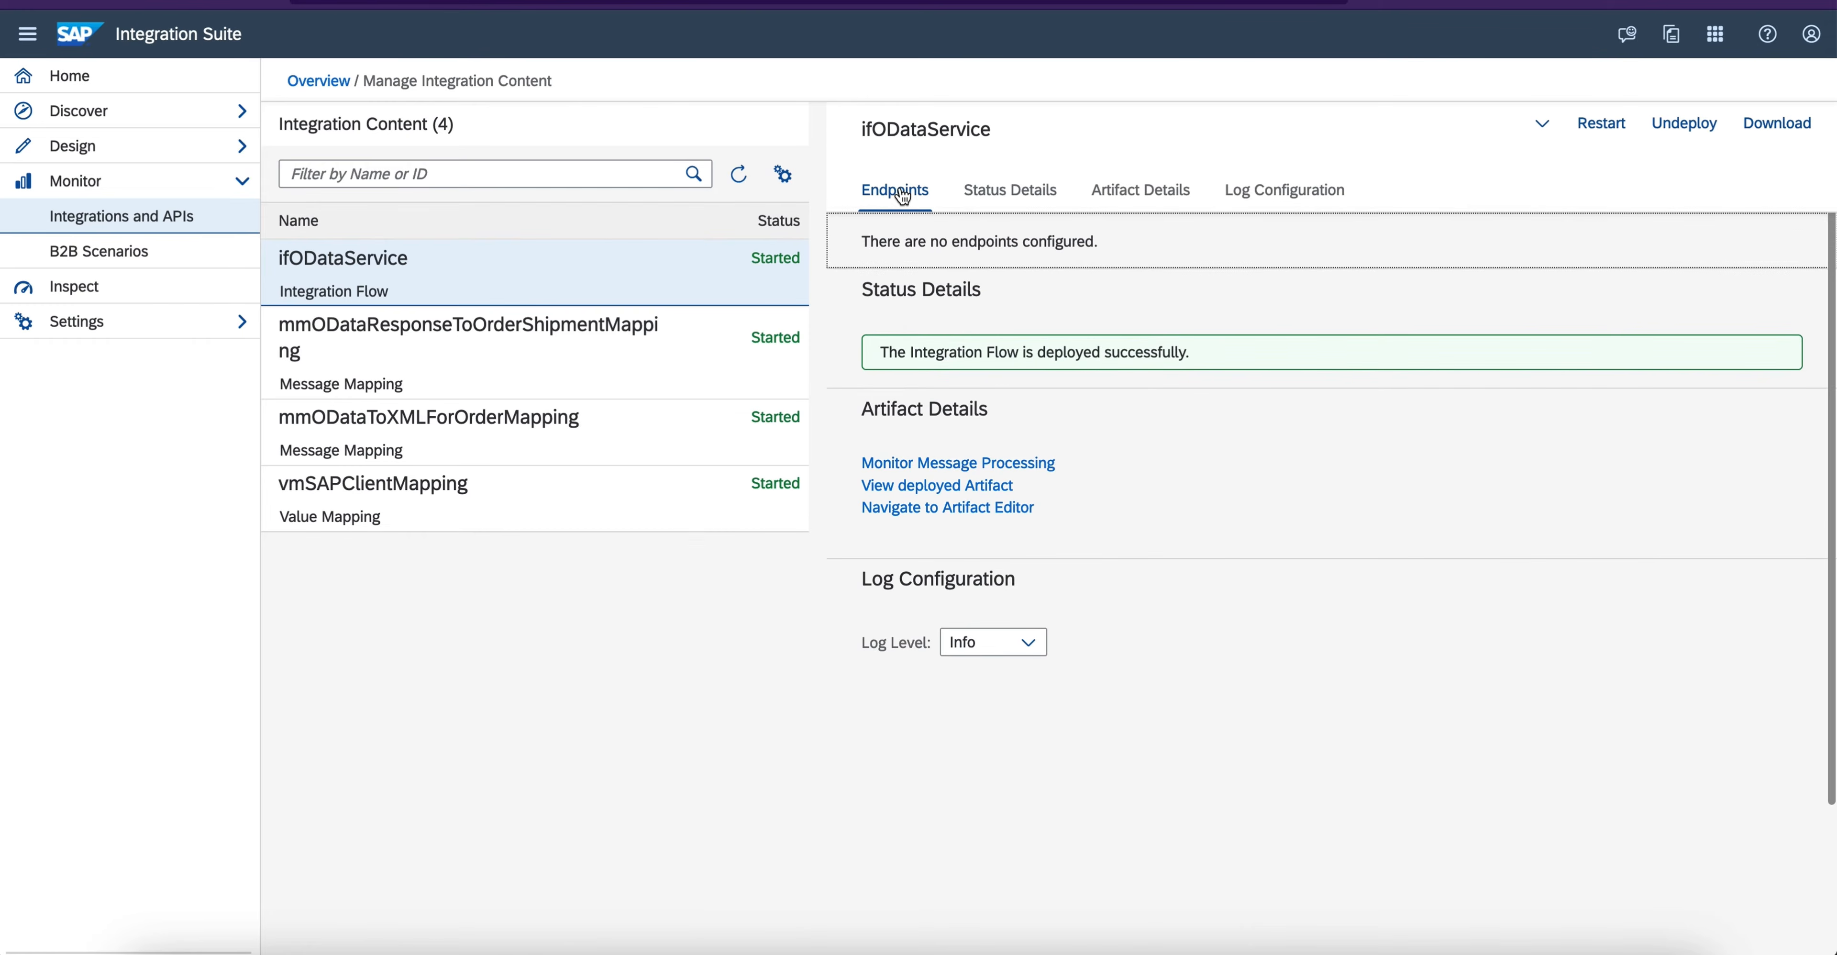
left_click(745, 182)
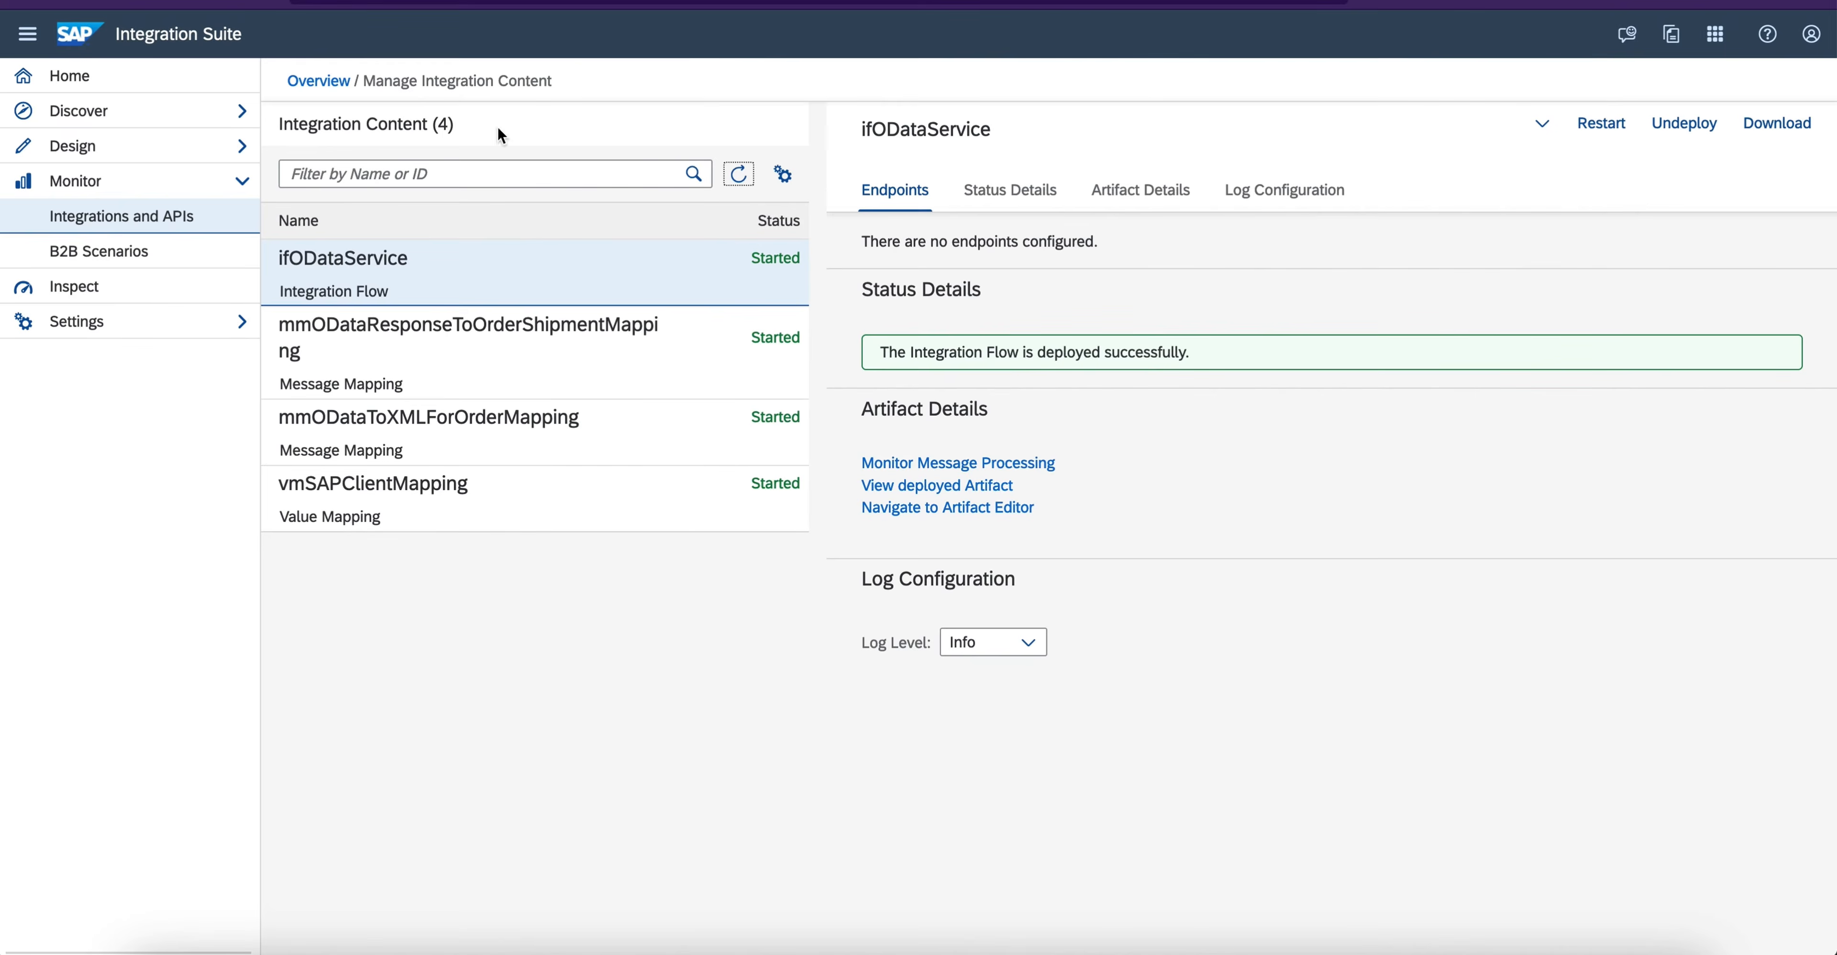
- Reopen the started artifacts from the monitoring overview and review the status, artifact details, log configuration and endpoints of ifODataService
left_click(299, 82)
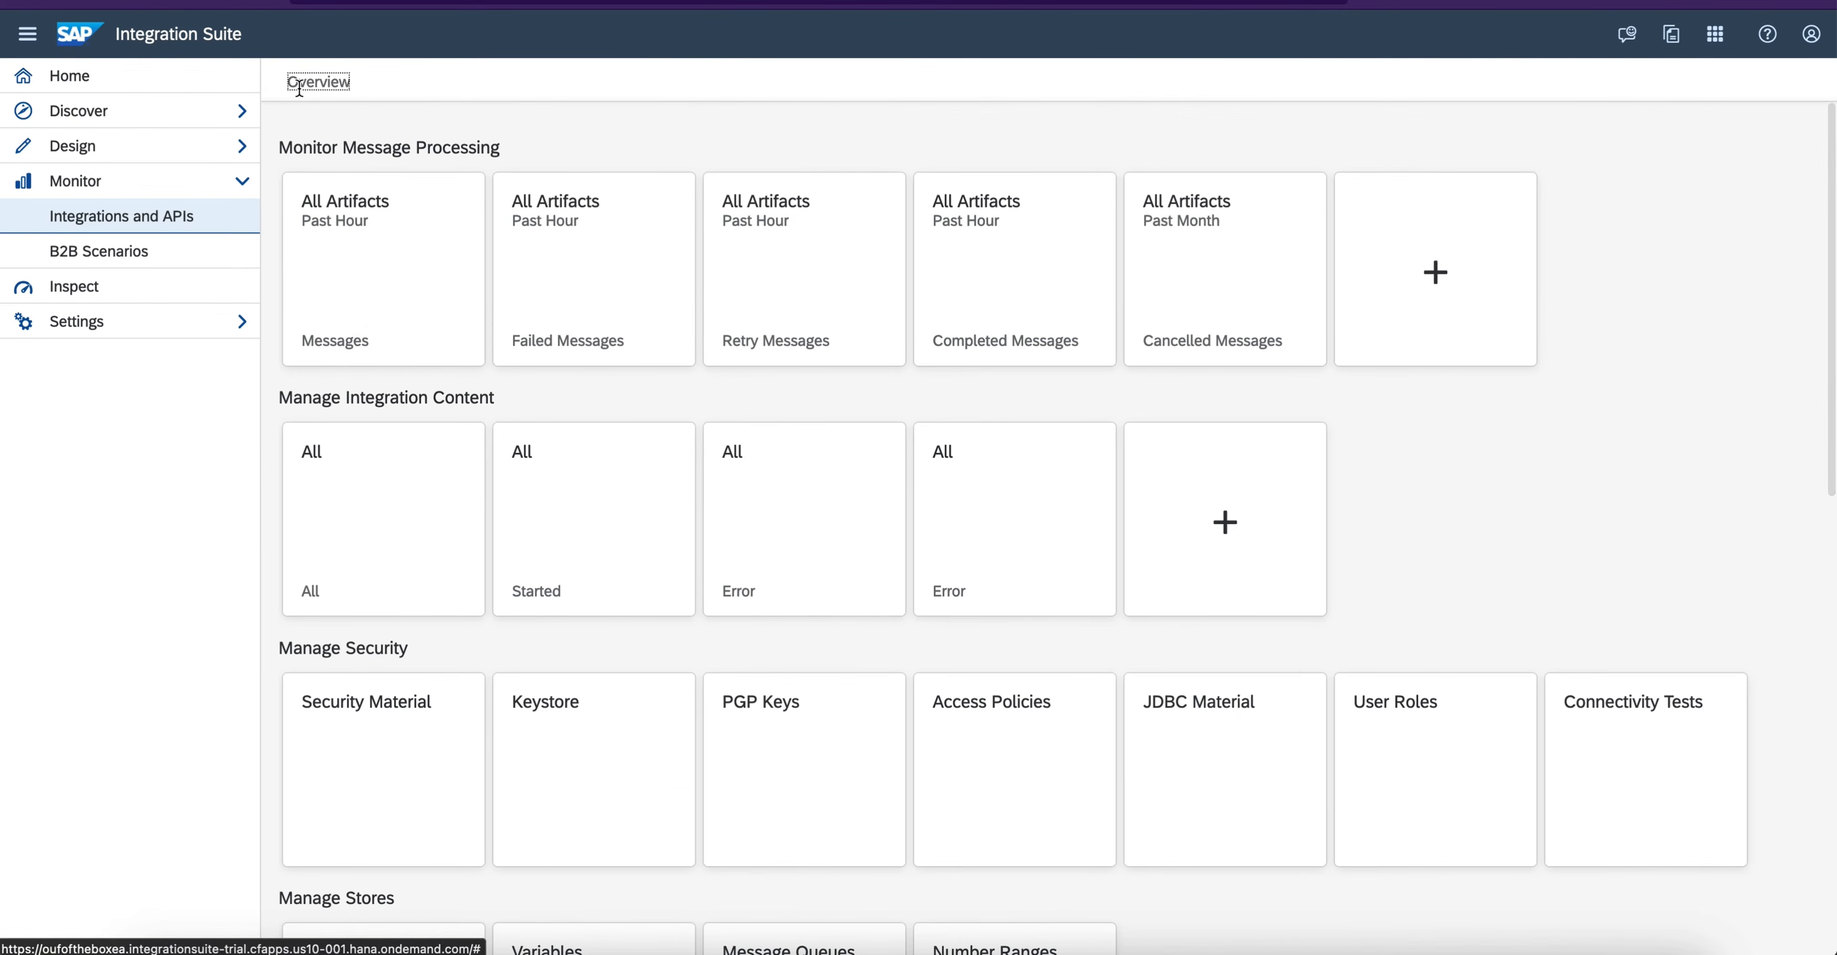
left_click(607, 515)
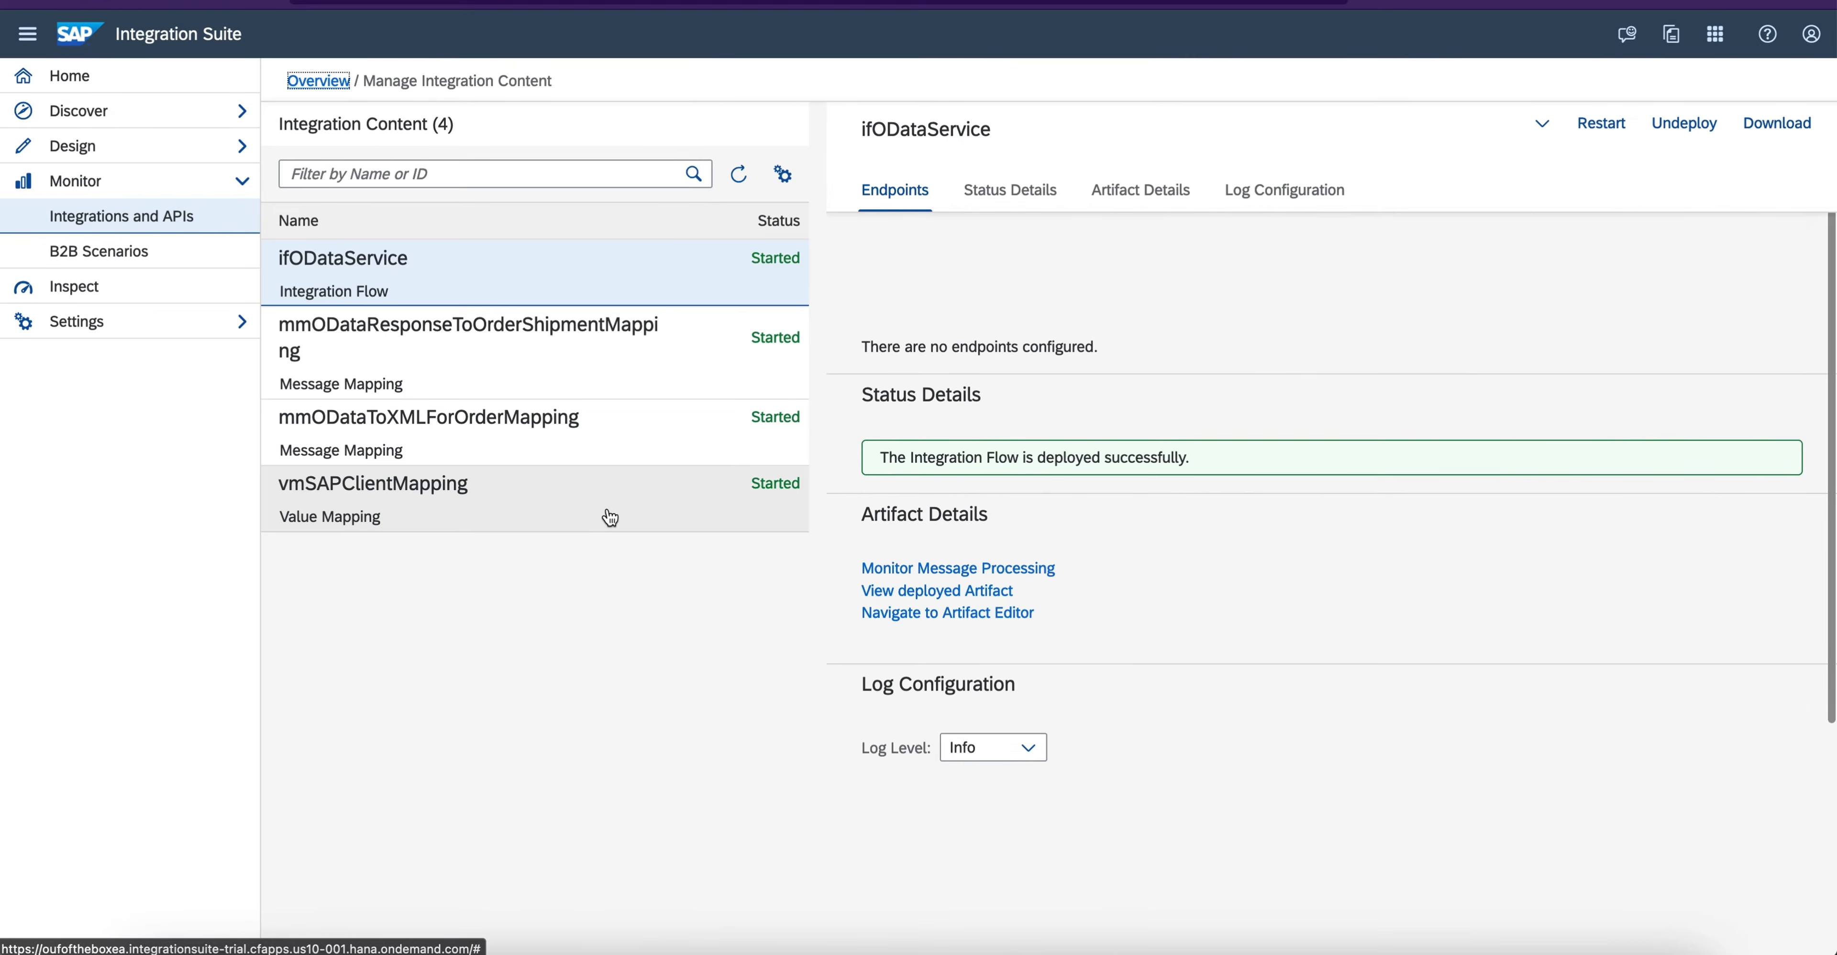
left_click(581, 349)
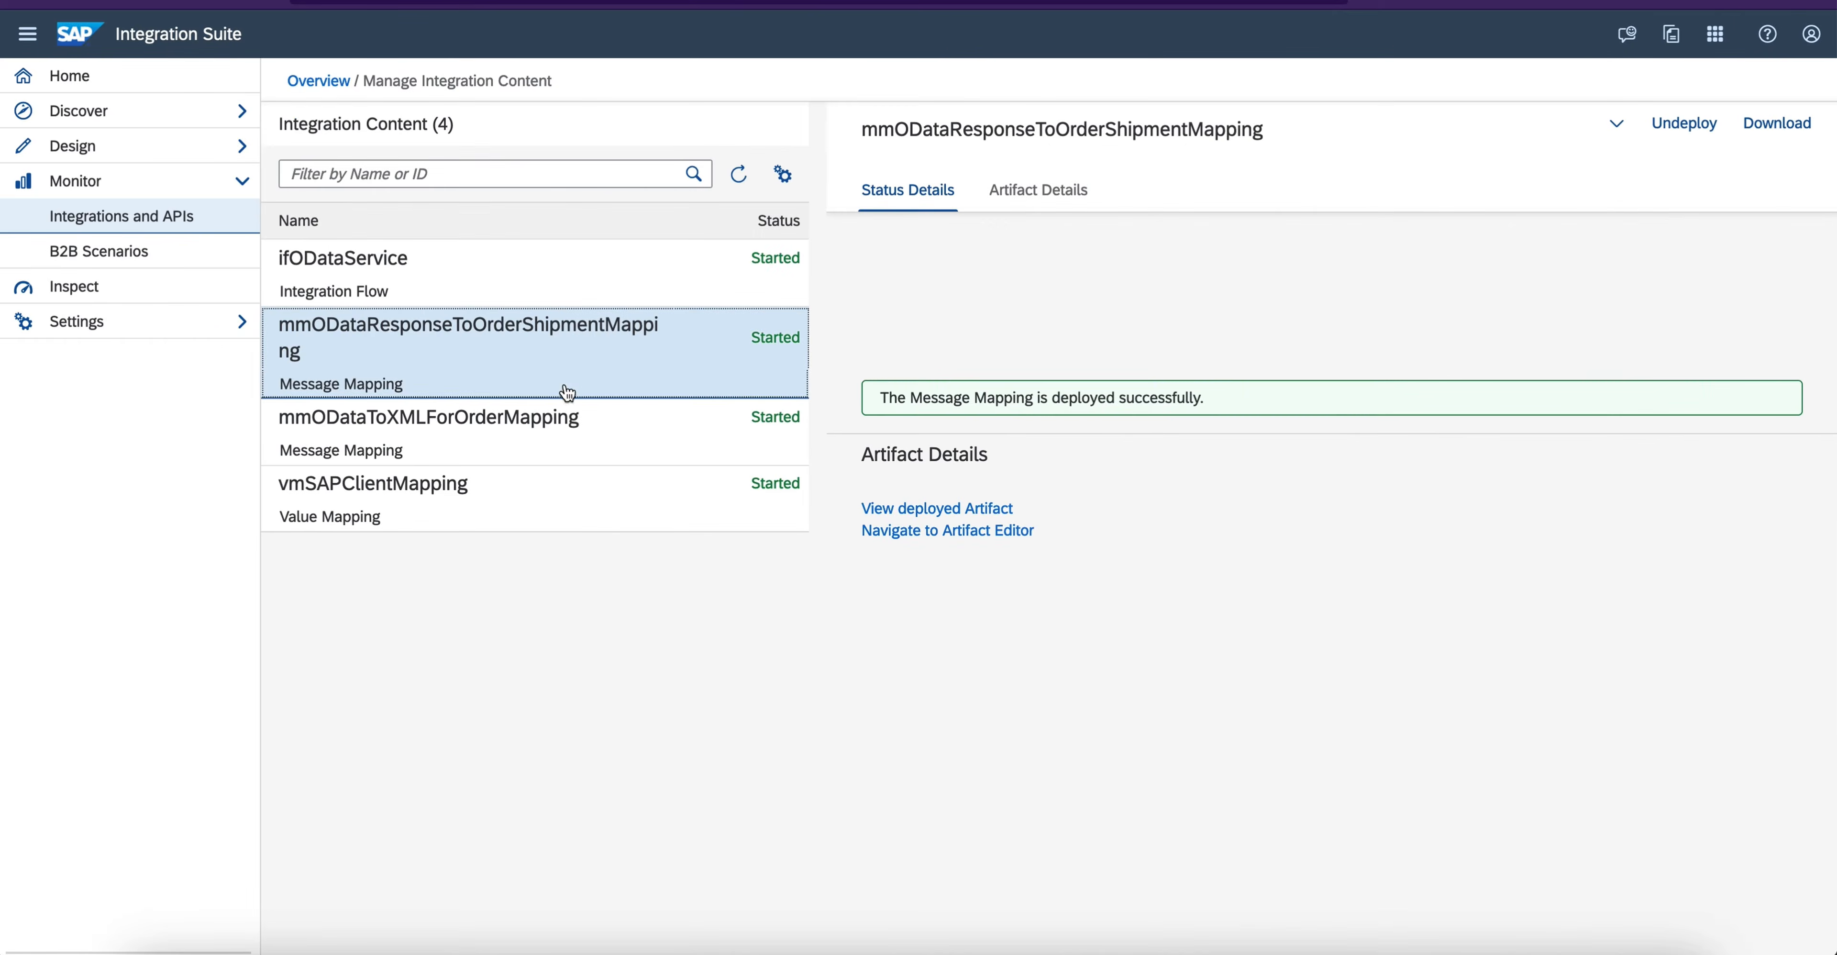
left_click(589, 268)
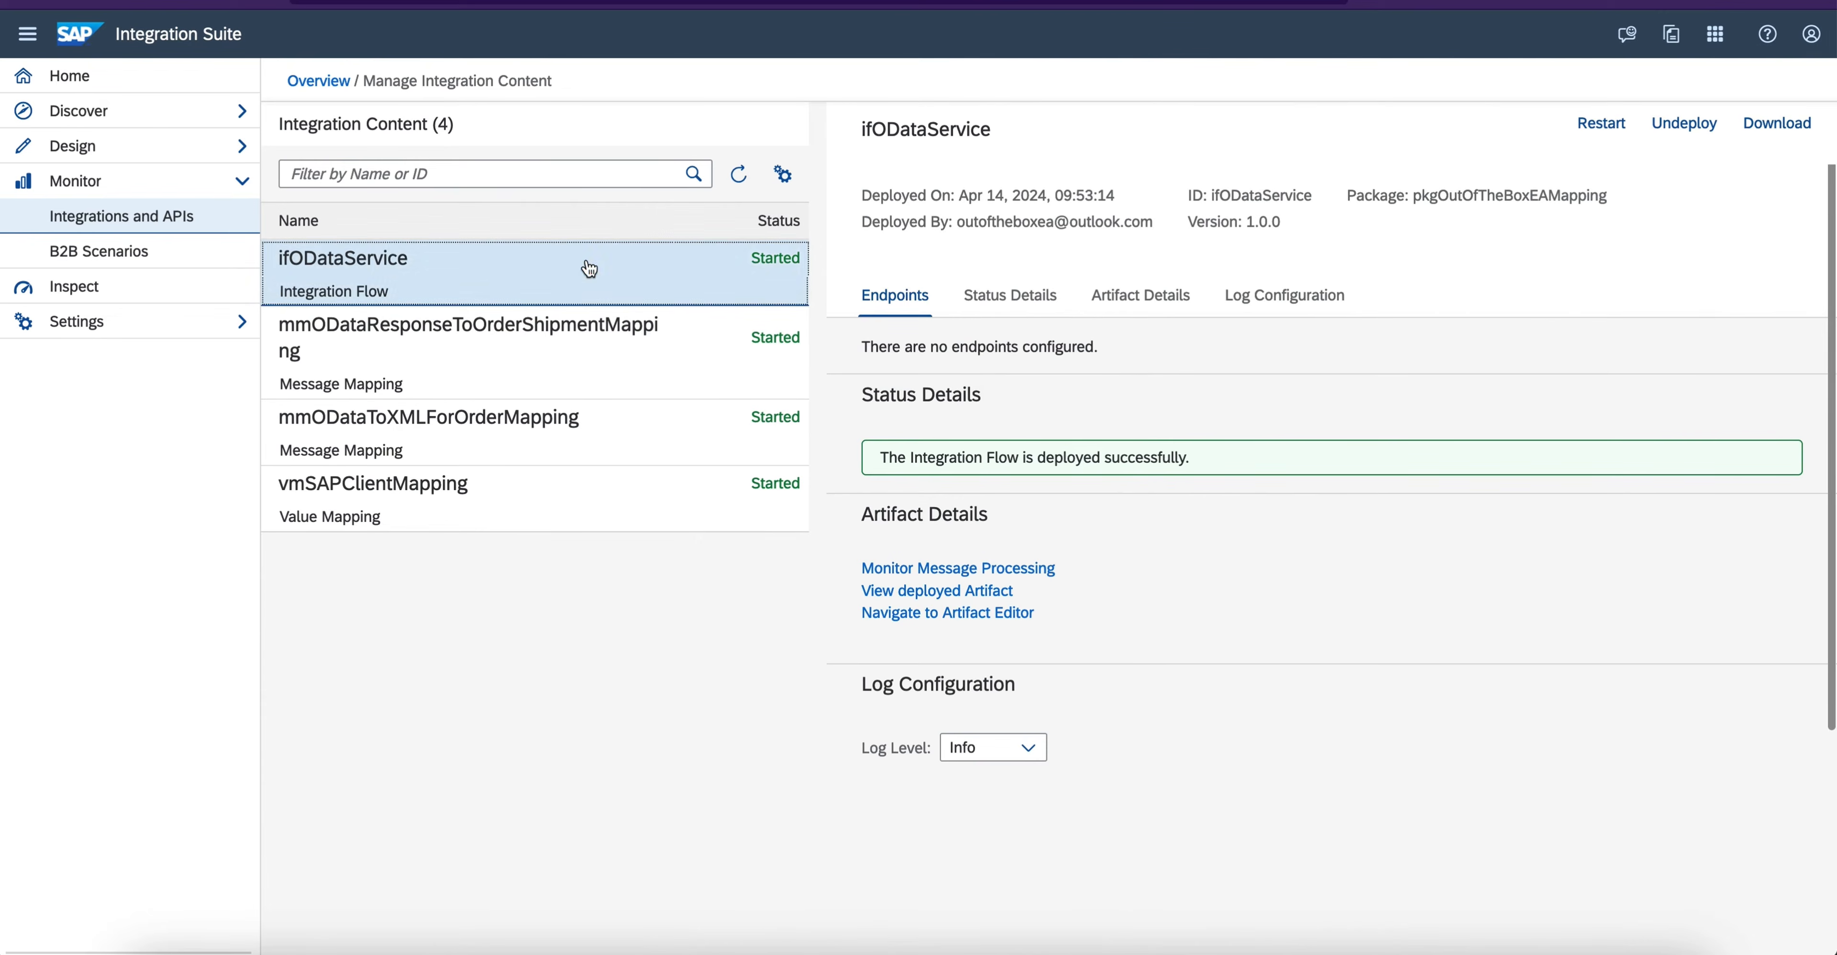
left_click(1003, 304)
left_click(1181, 178)
left_click(1266, 189)
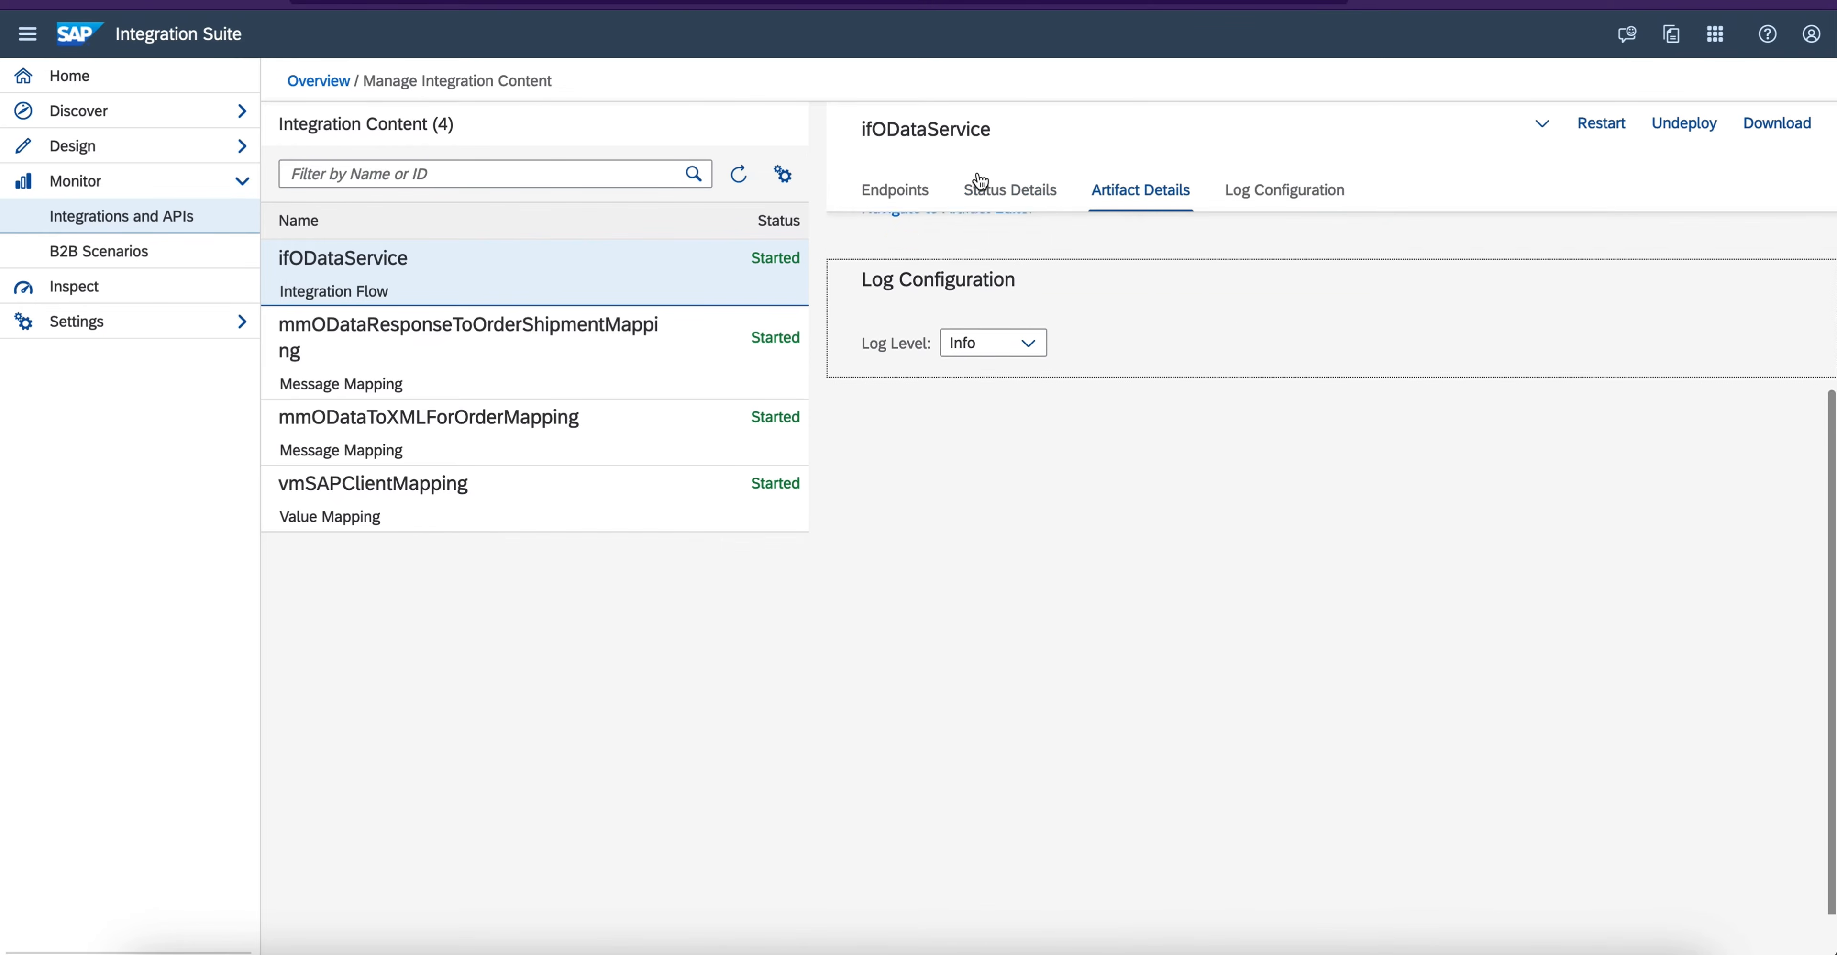
left_click(906, 187)
scroll(1252, 436, "up", 2)
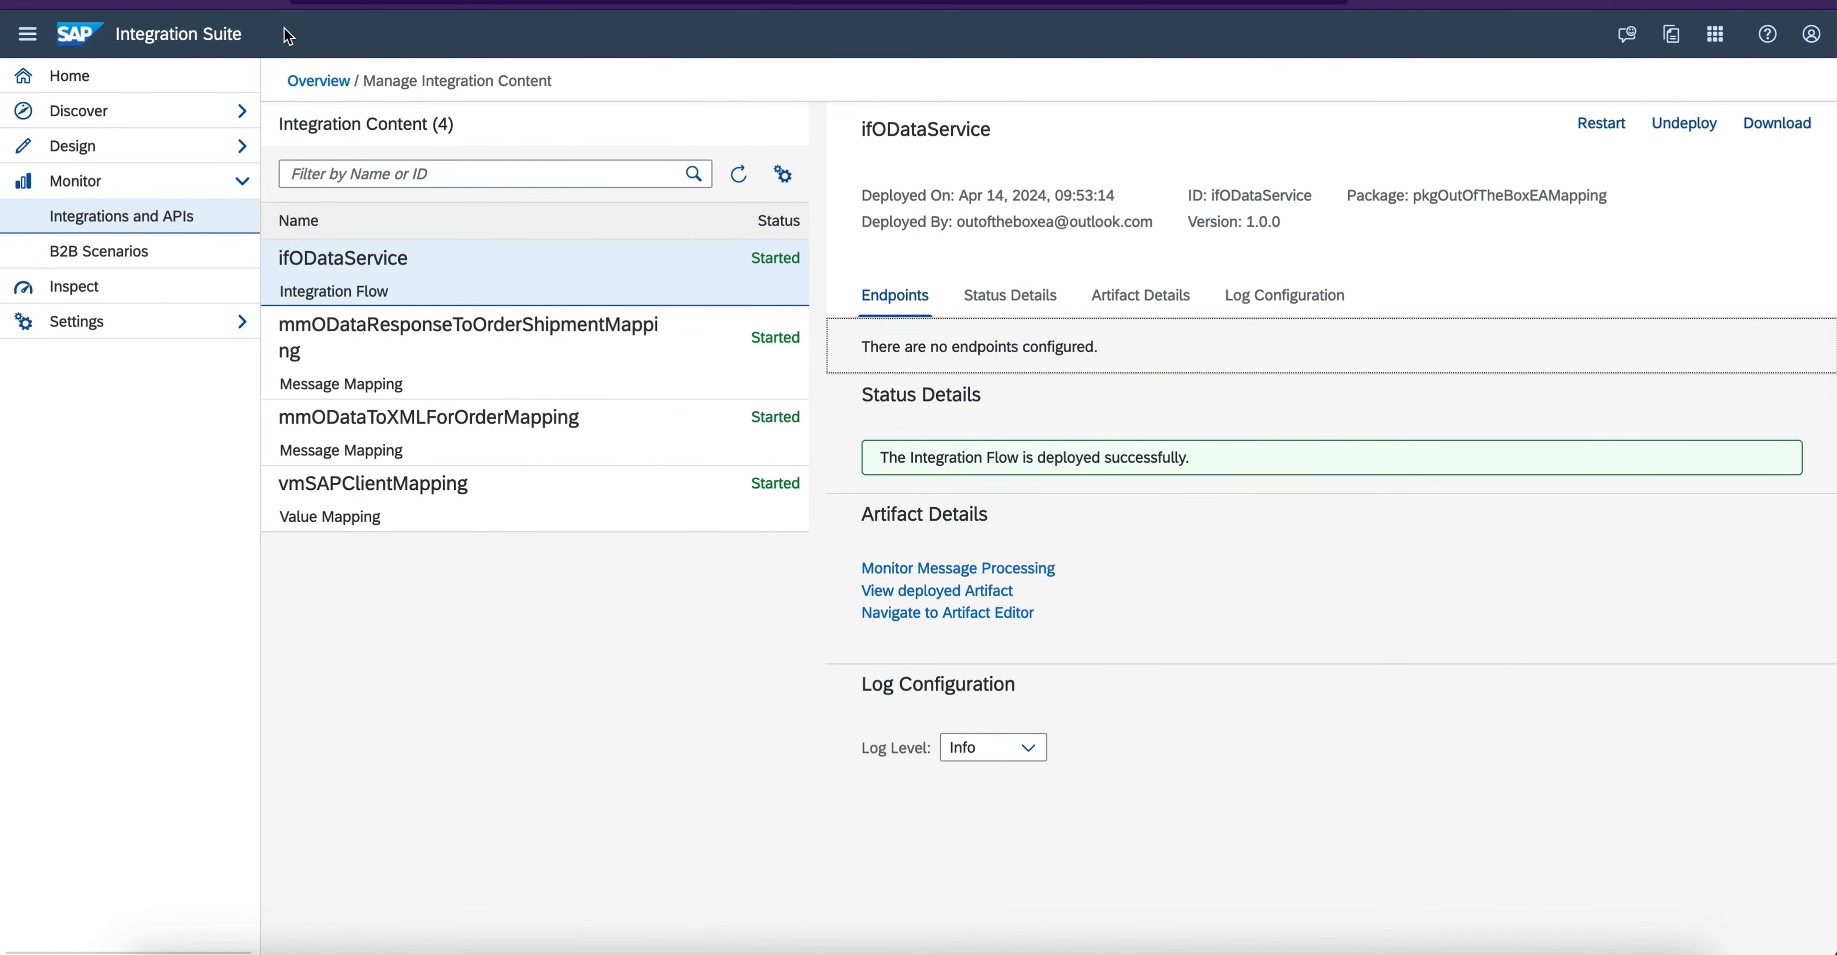
- Reload the integration content page, open ifODataService and select its ODataMappingDemo endpoint URL
left_click(101, 2)
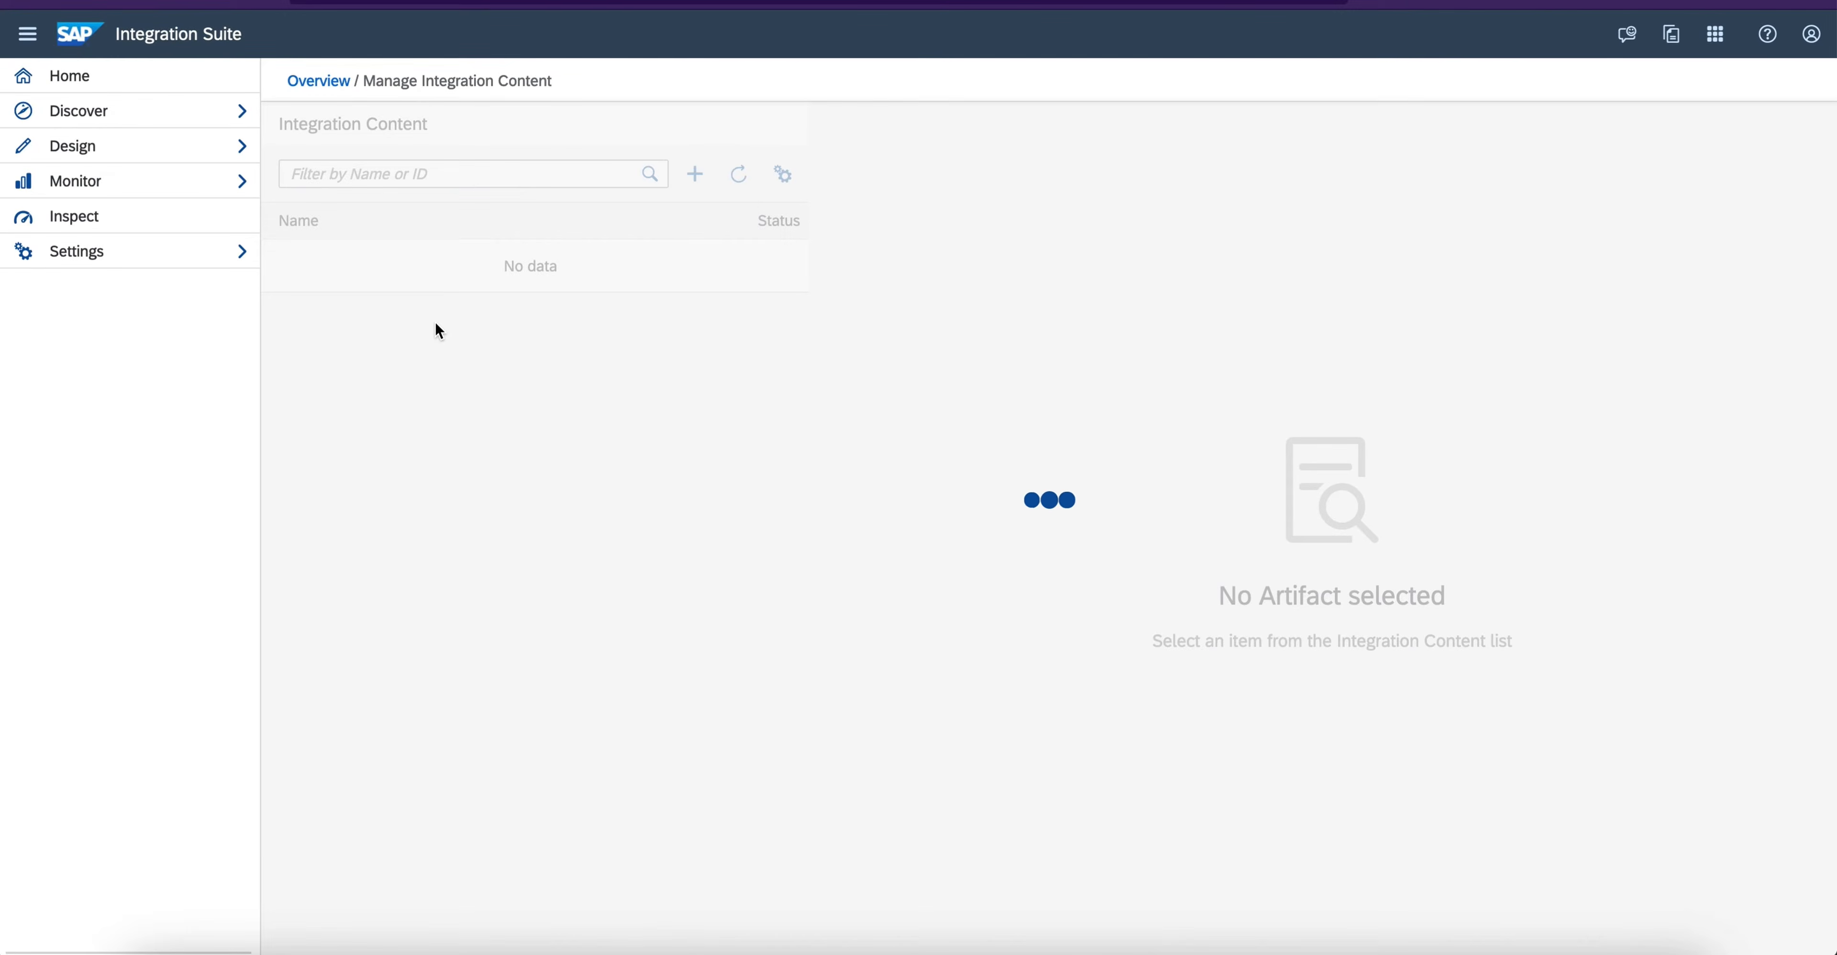
left_click(458, 287)
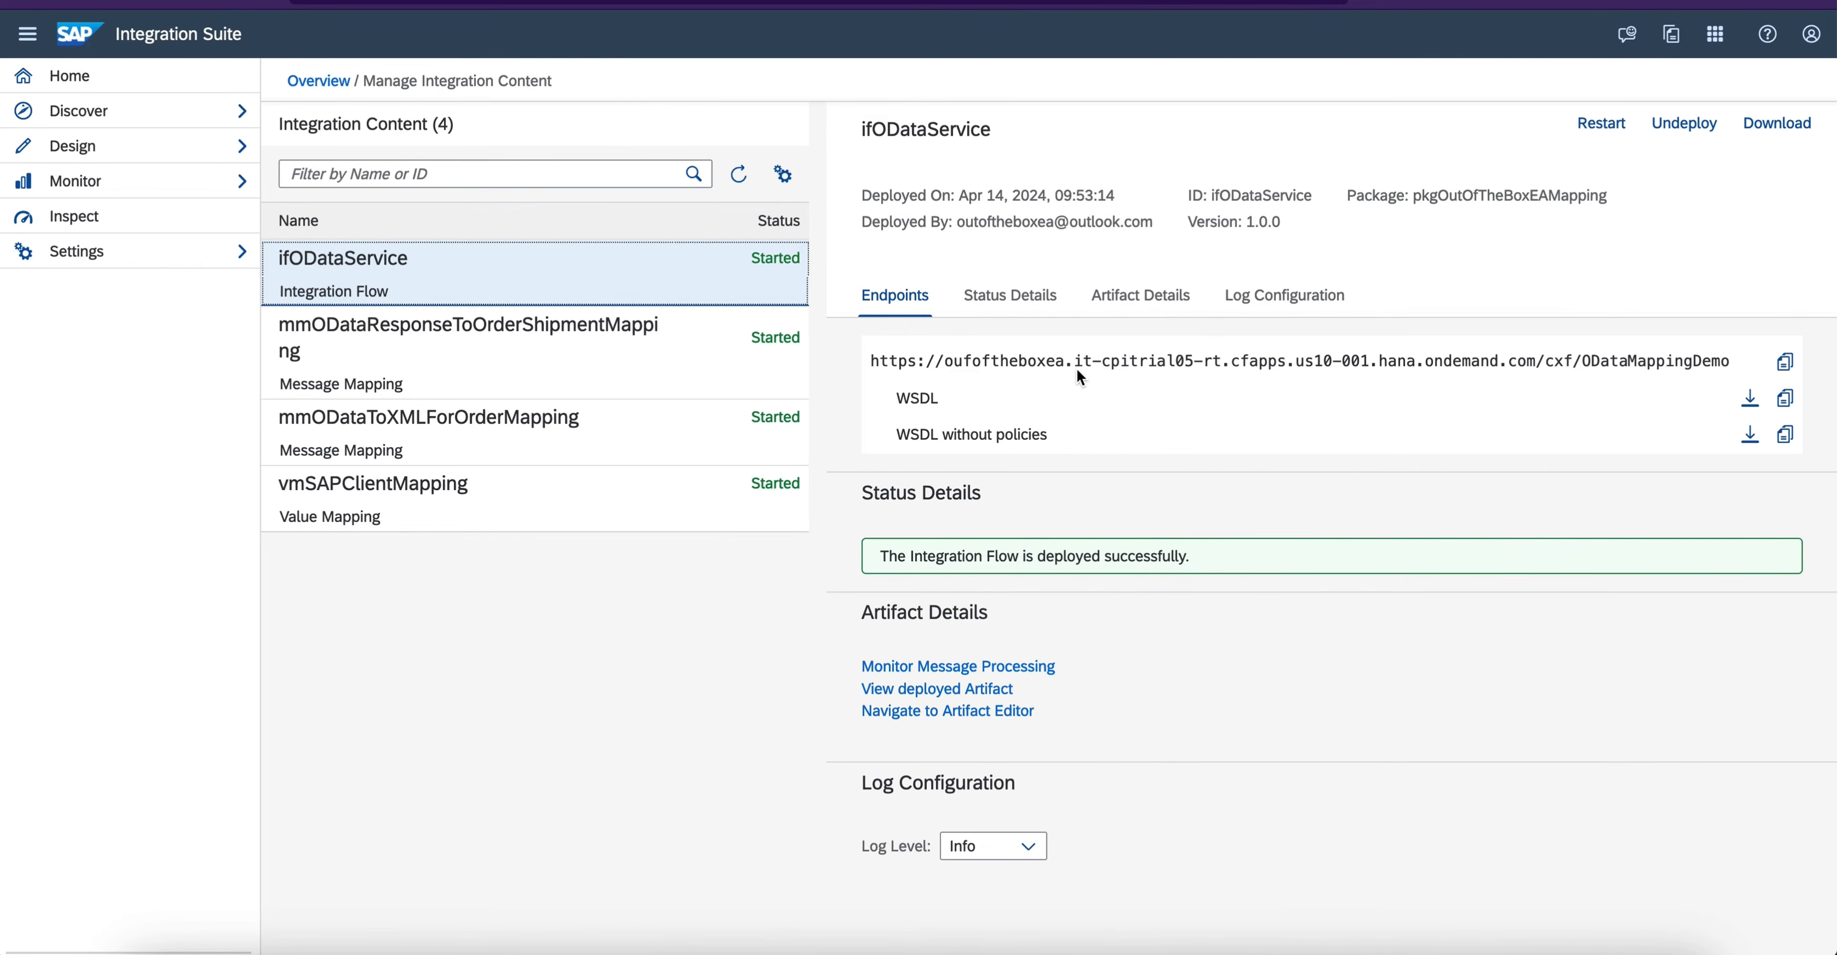
triple_click(1392, 363)
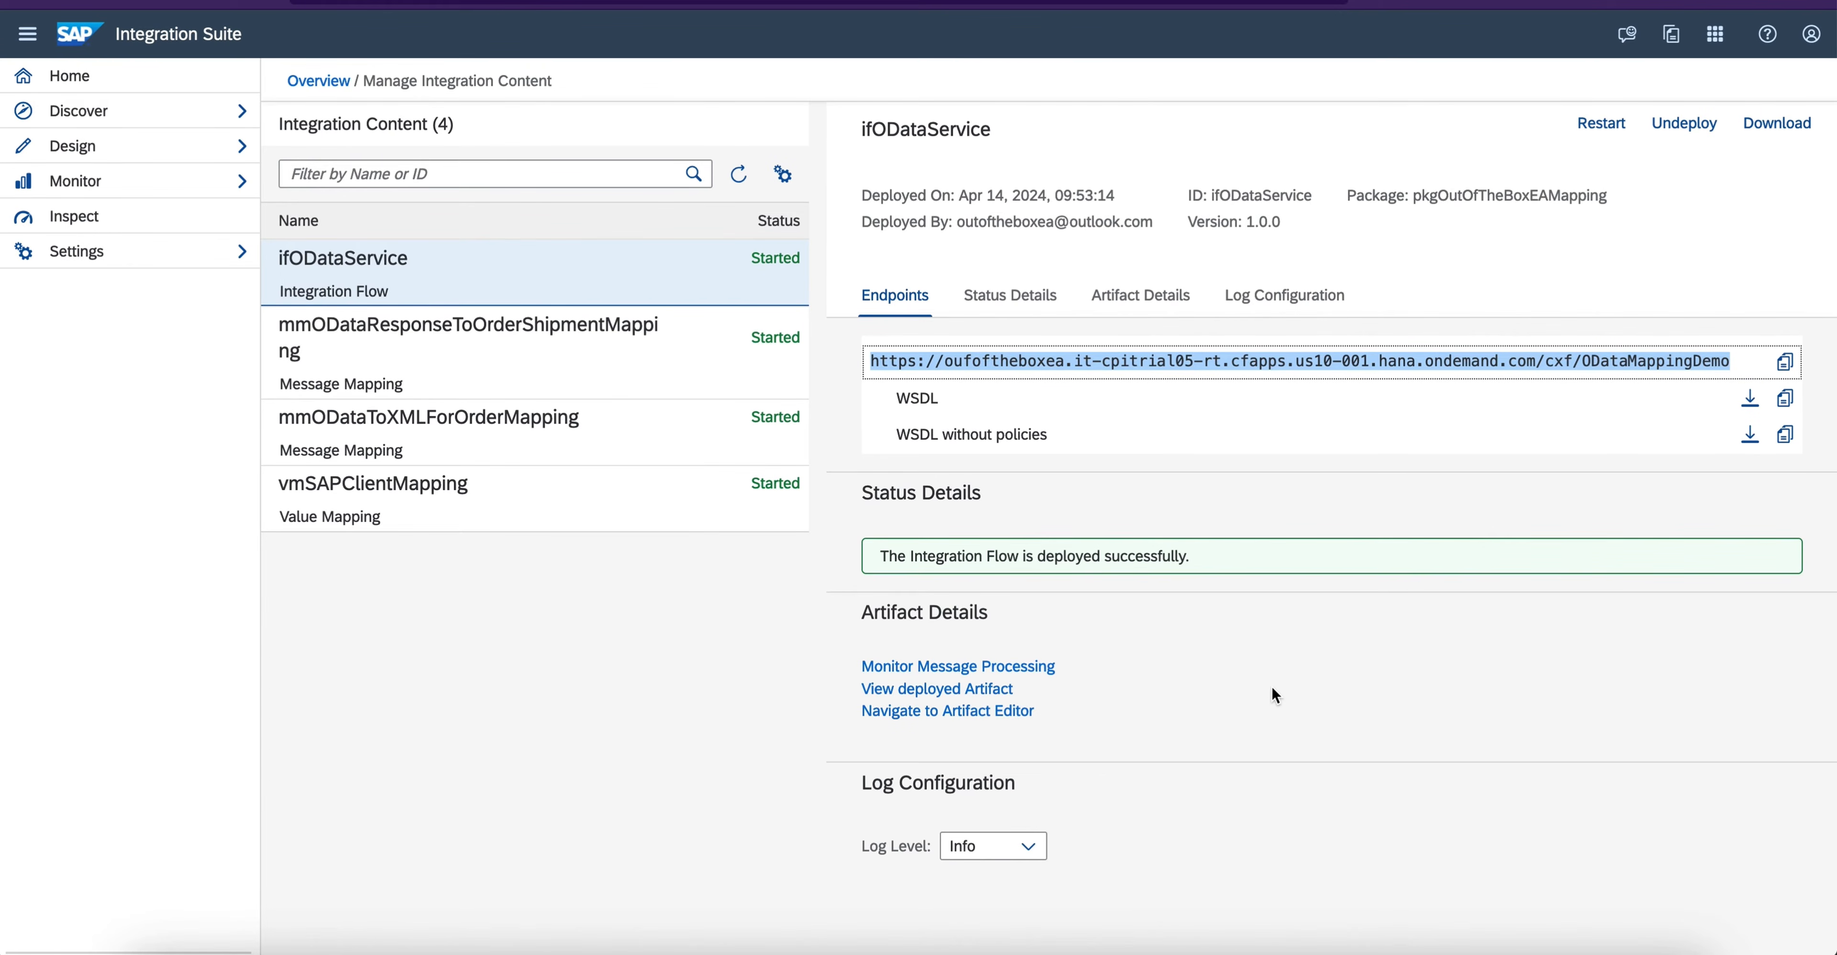
- Switch to SoapUI, reopen Request 1 of GetOrderShipmentDetails in the OData Mapping Demo project and clone it
left_click(1313, 944)
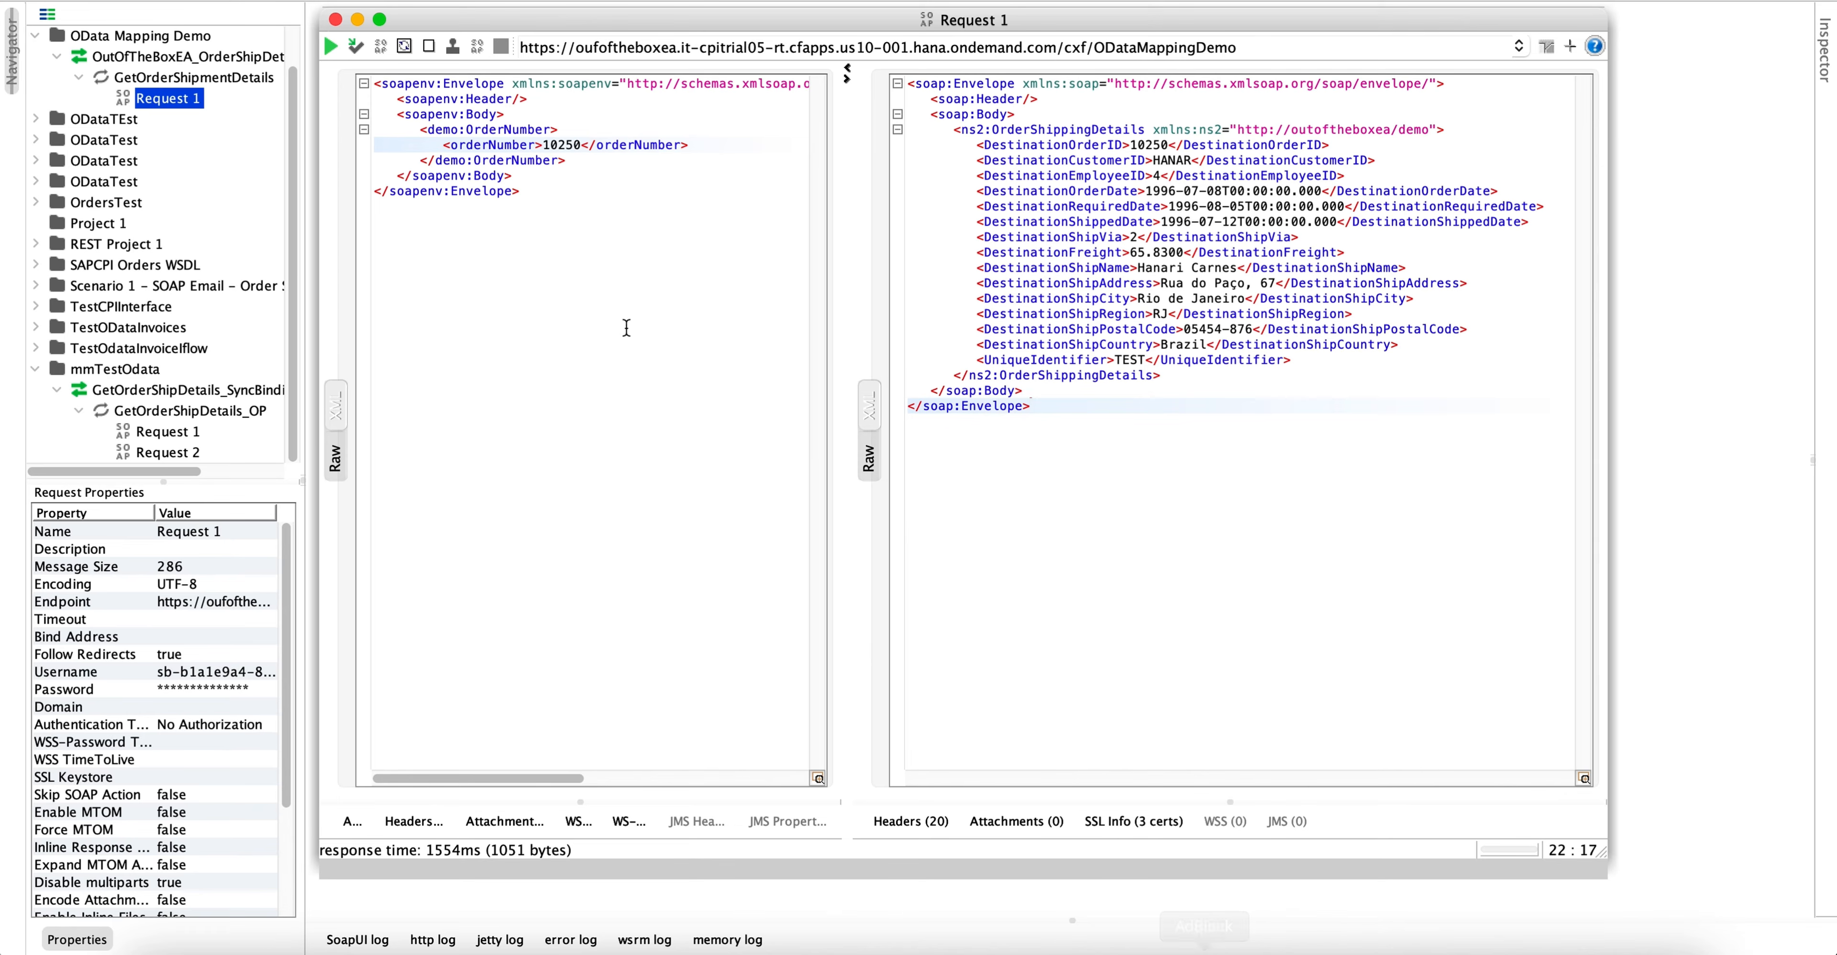
left_click(337, 18)
left_click(36, 370)
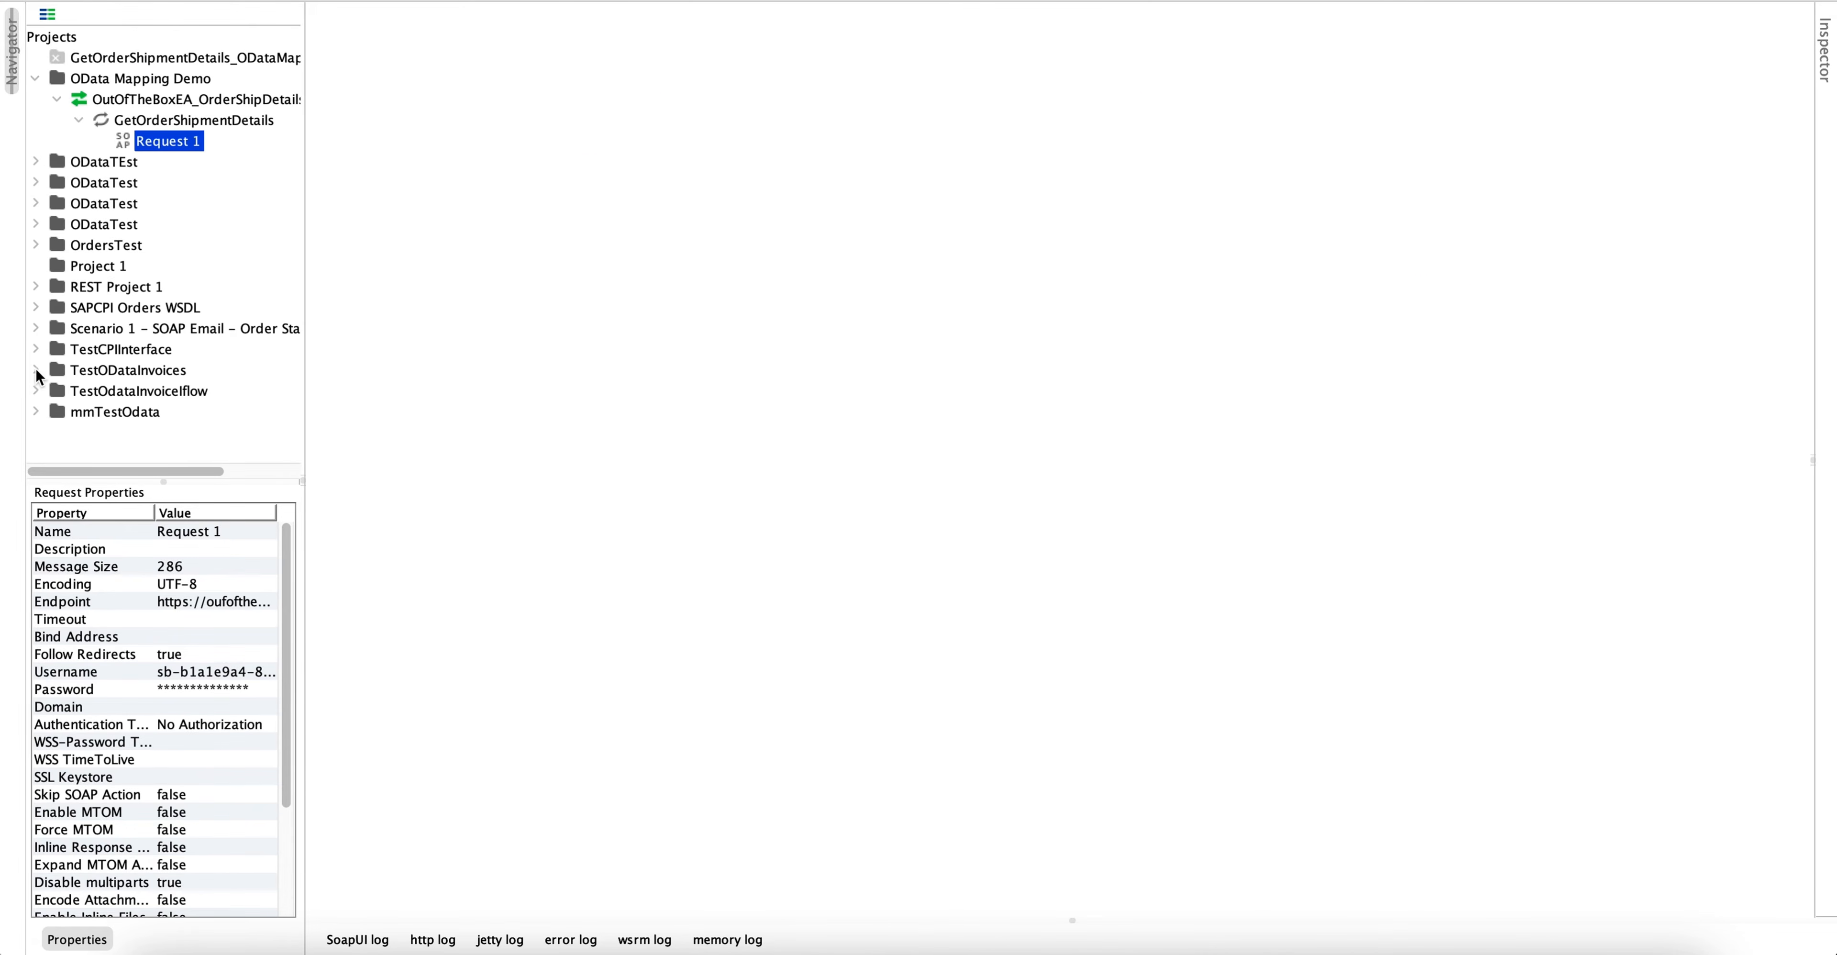
double_click(166, 149)
left_click(378, 21)
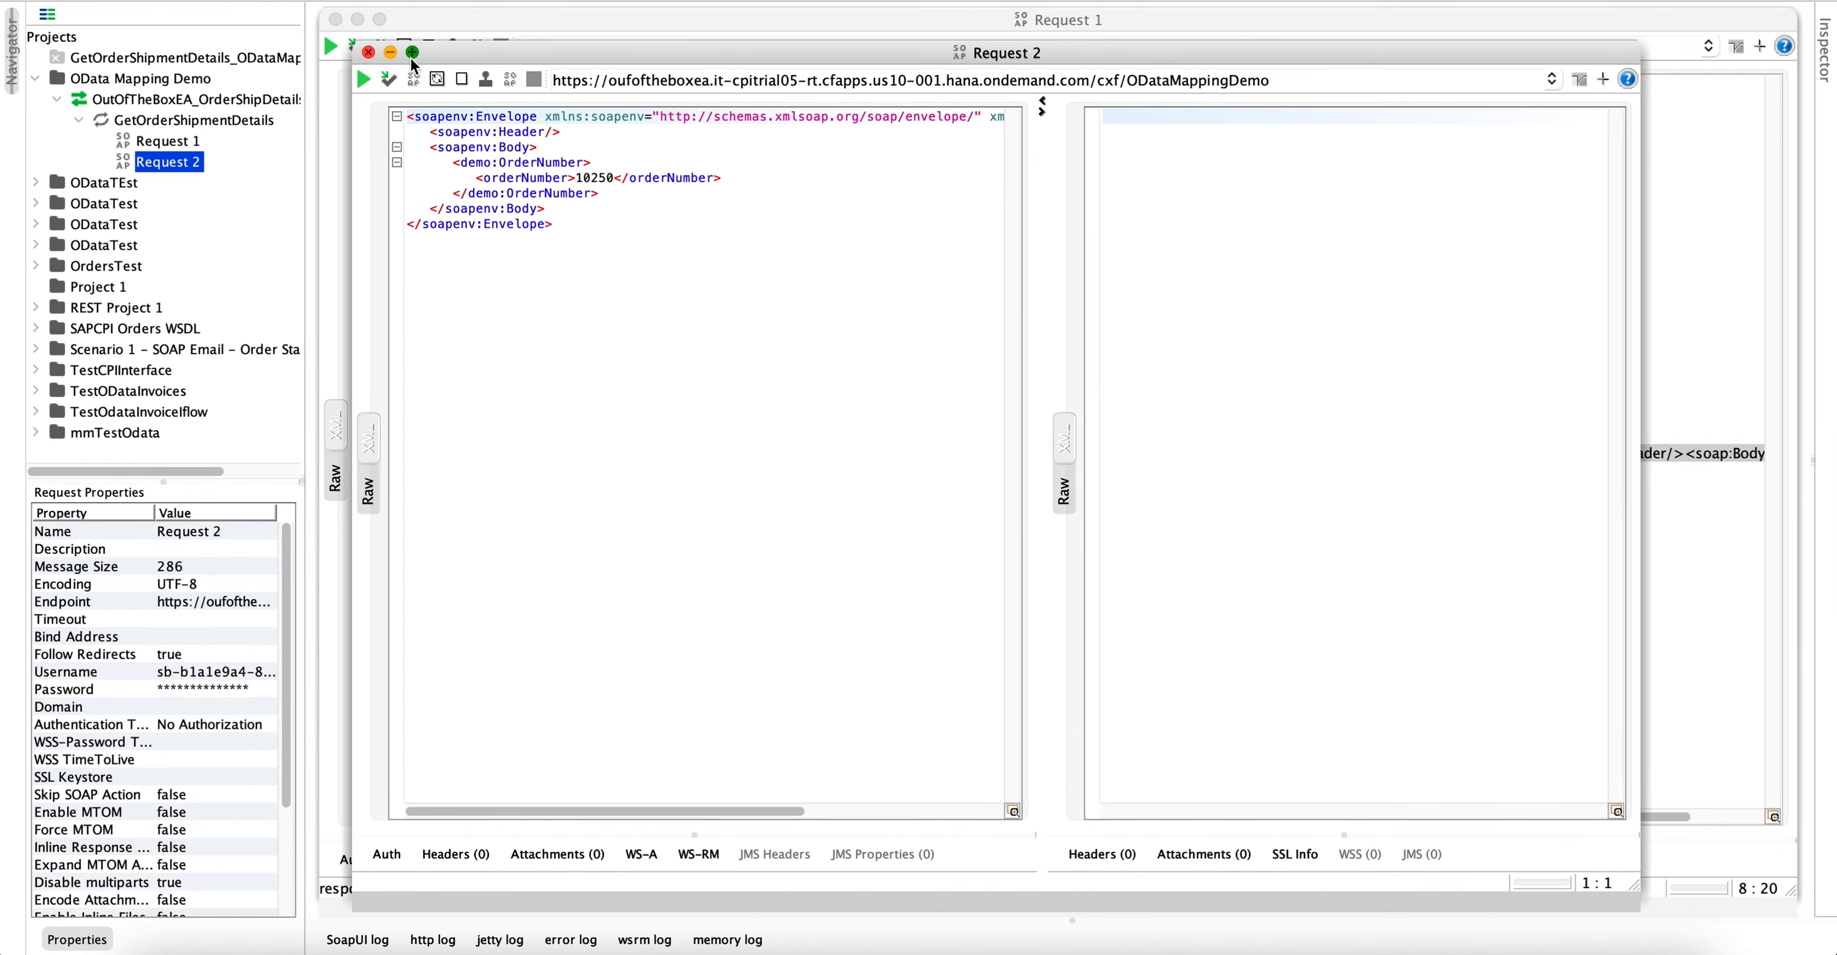
left_click(413, 52)
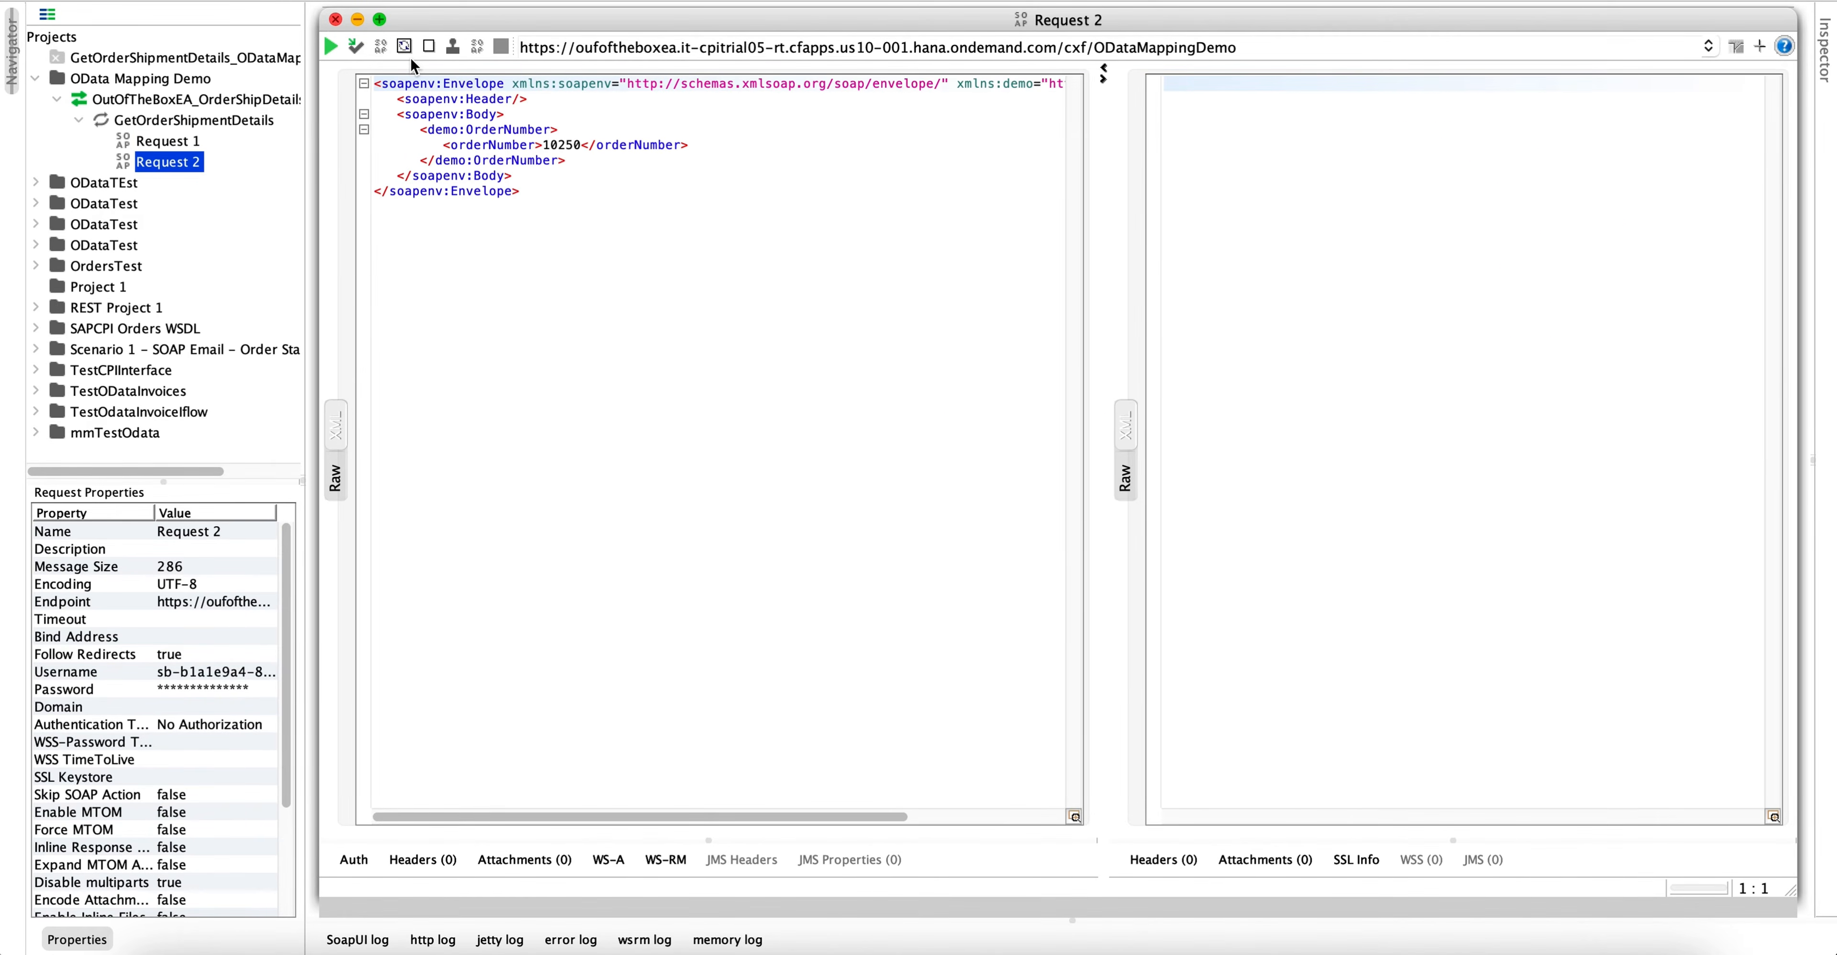
- Review Request 2 and its place under GetOrderShipmentDetails in the OData Mapping Demo project tree
left_click(493, 207)
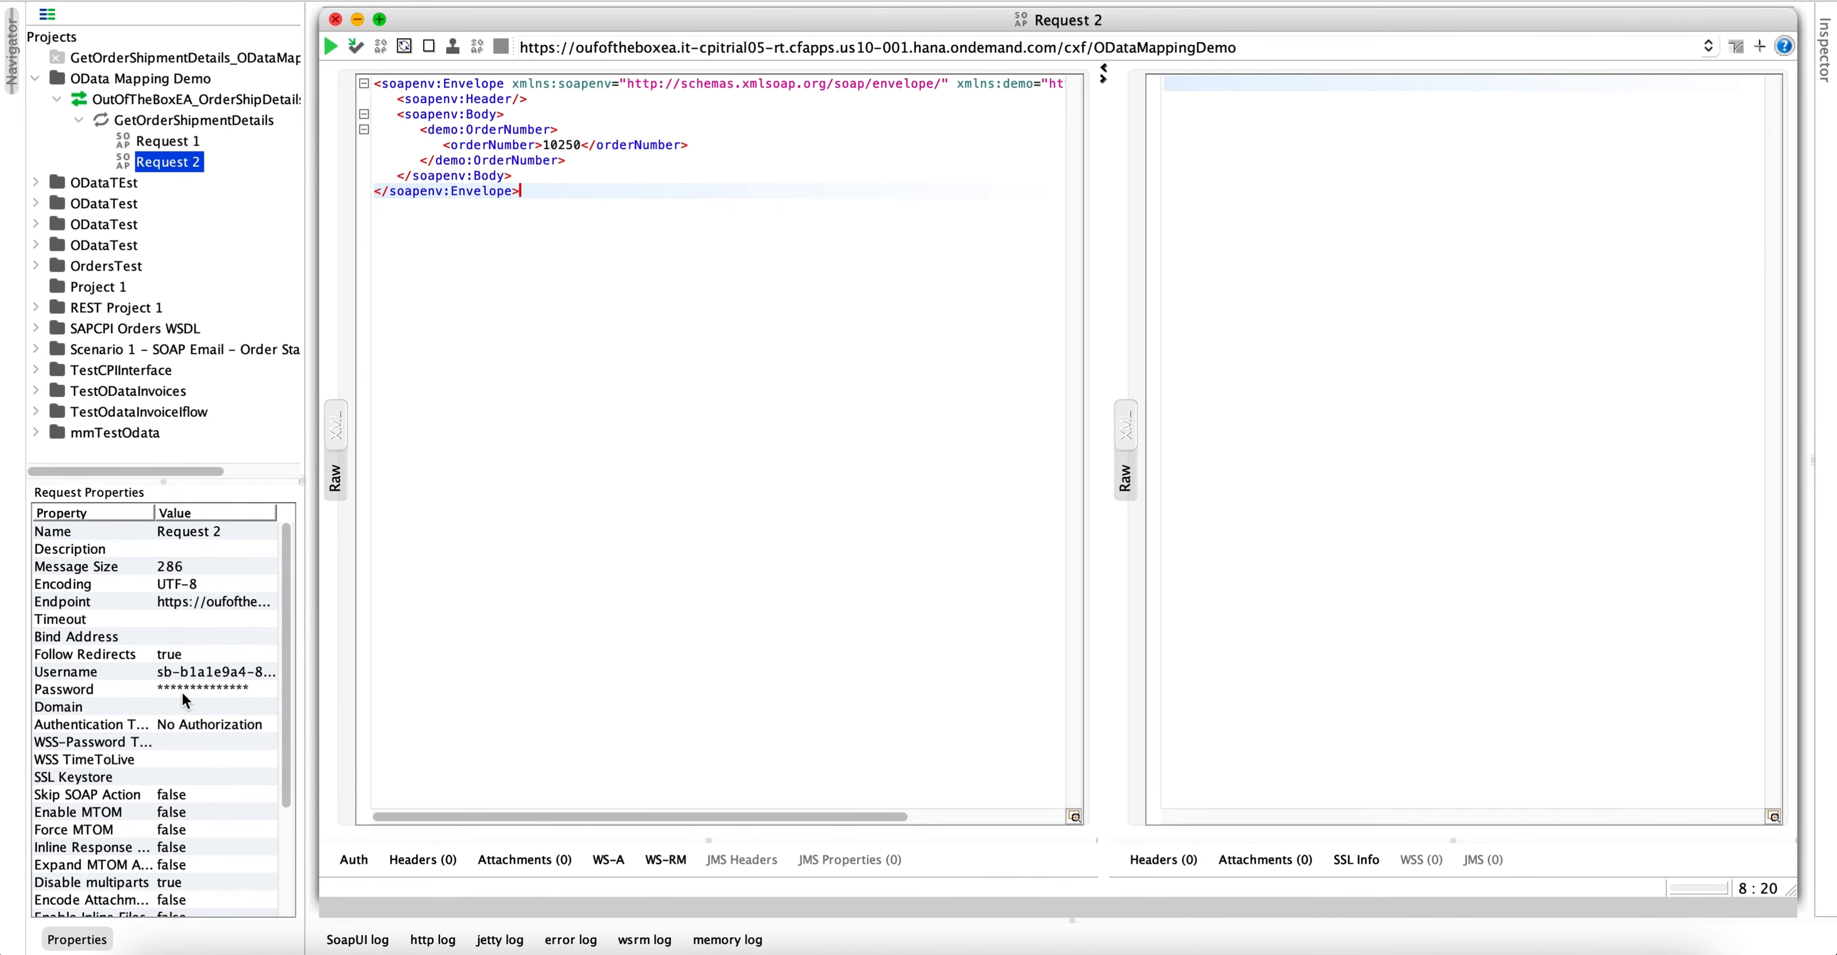
left_click(603, 354)
left_click(574, 215)
left_click(38, 78)
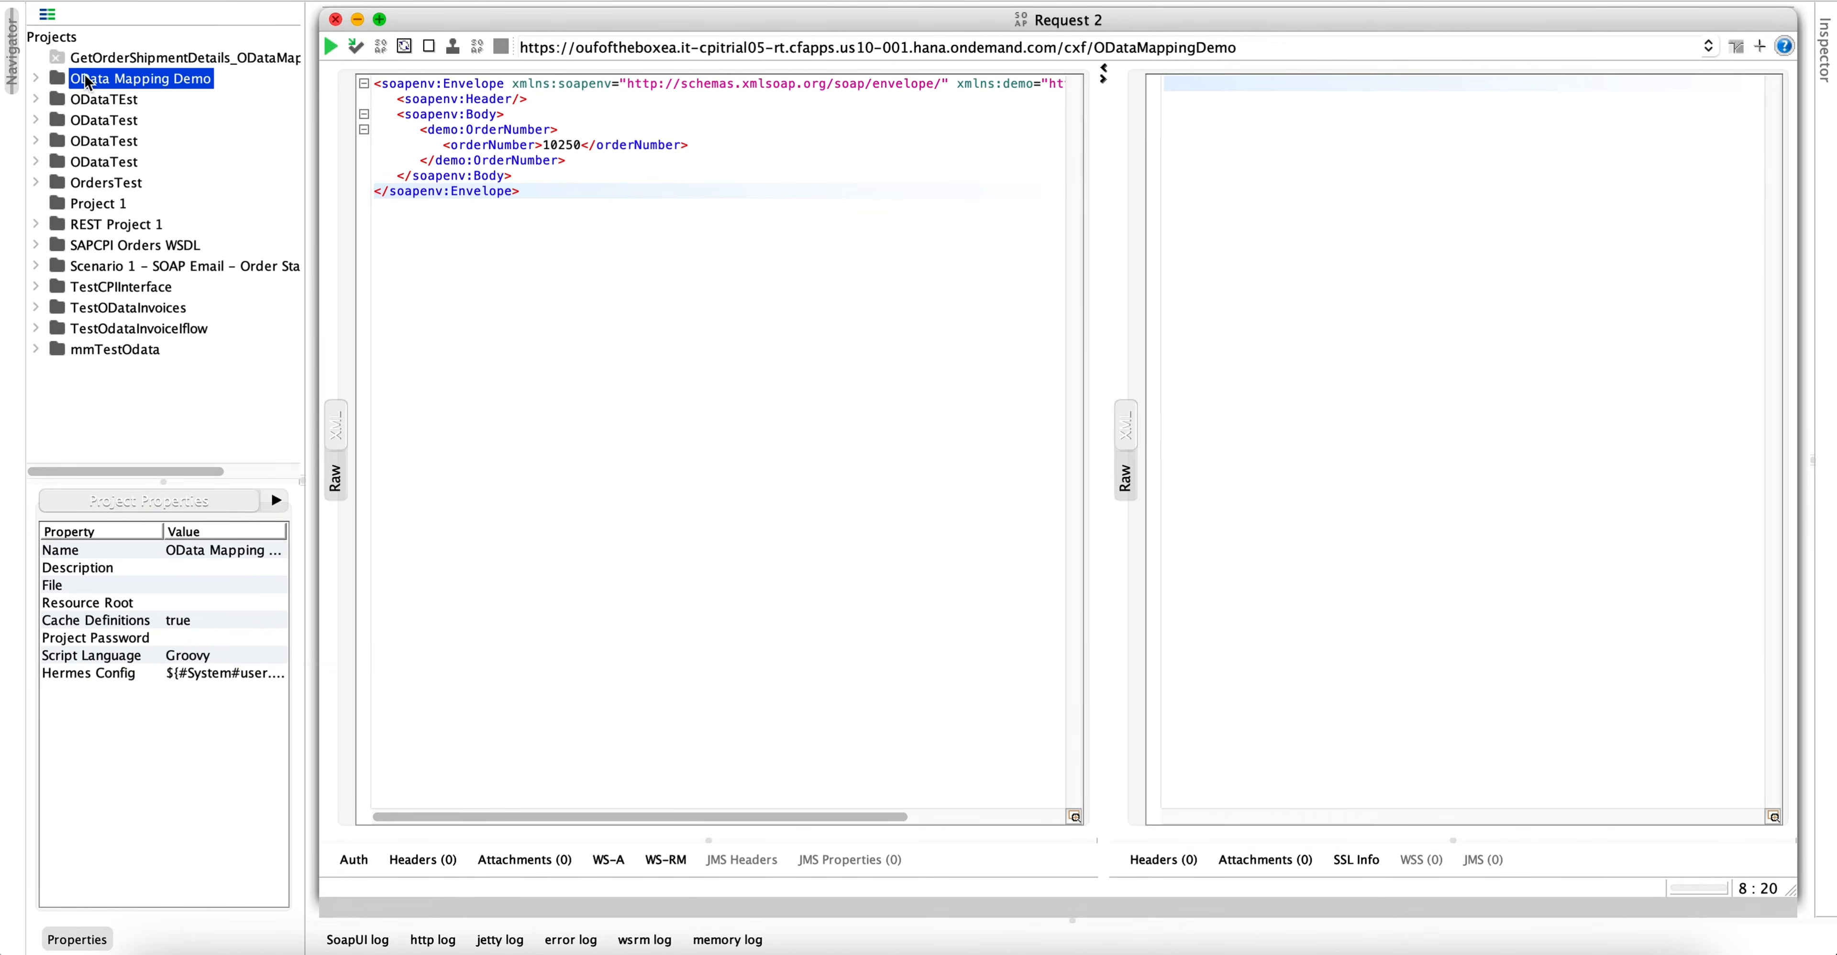
left_click(36, 79)
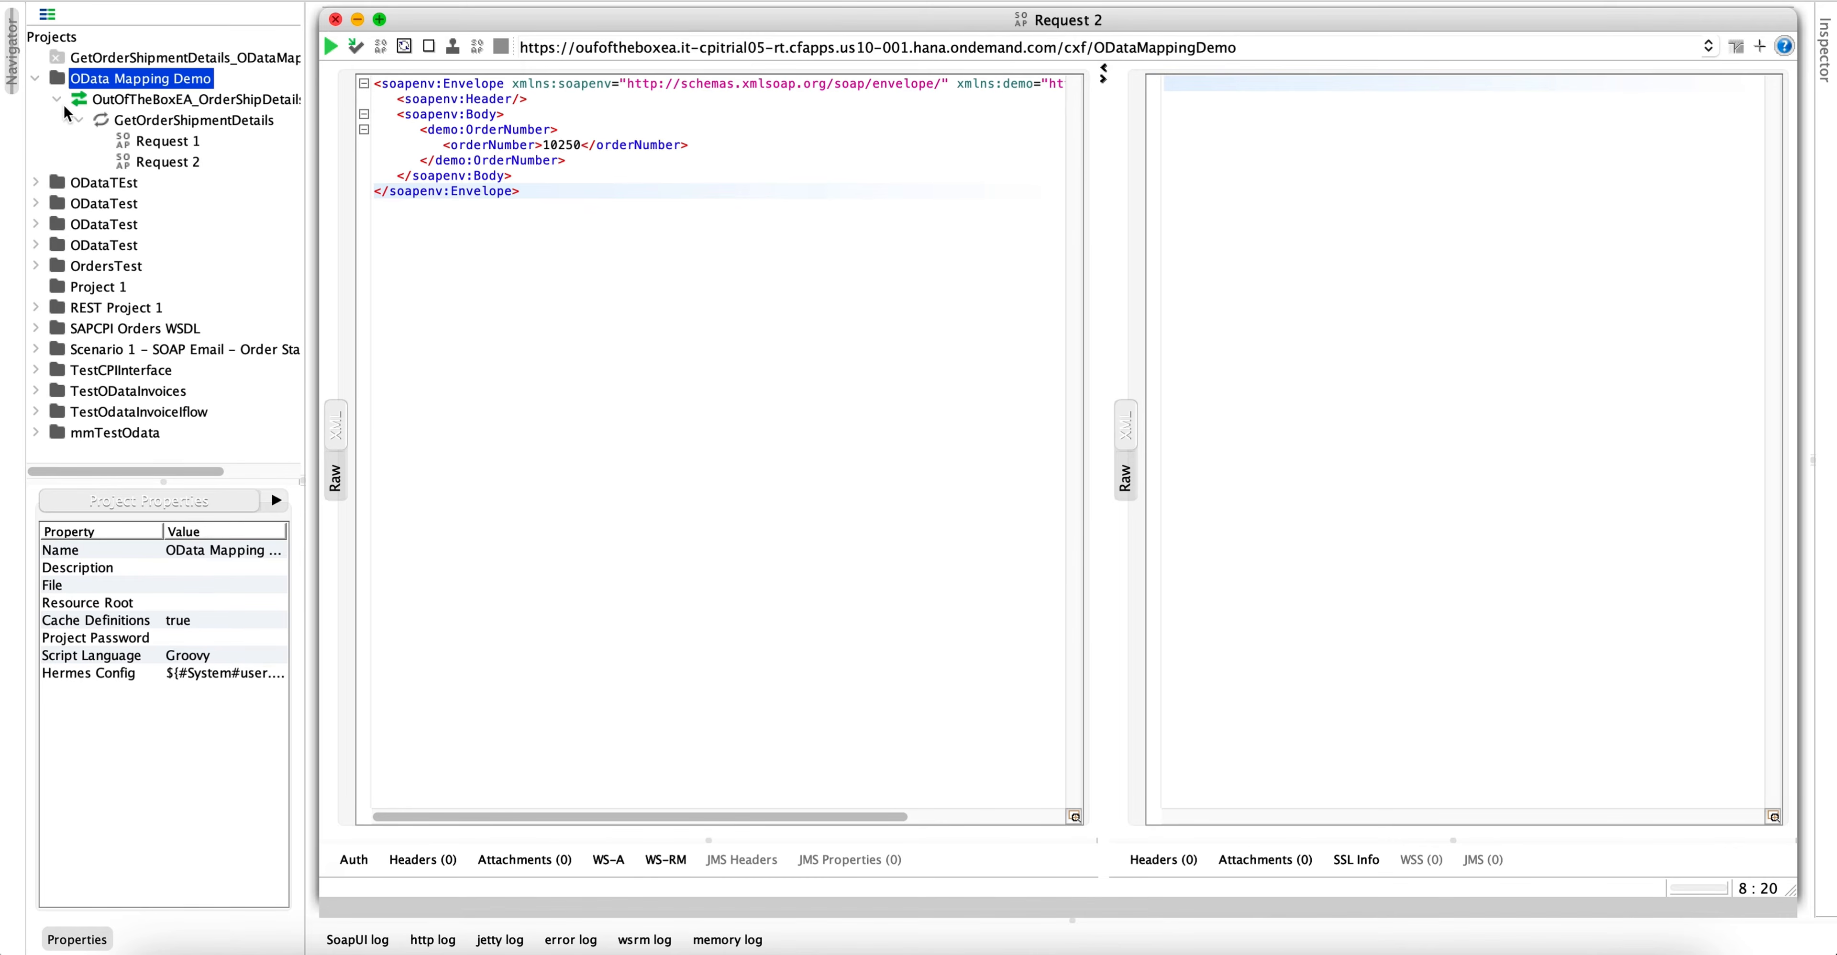
left_click(79, 121)
left_click(79, 122)
left_click(152, 162)
- Check the order number 10250 in Request 2 and submit the request to the ODataMappingDemo endpoint
double_click(563, 146)
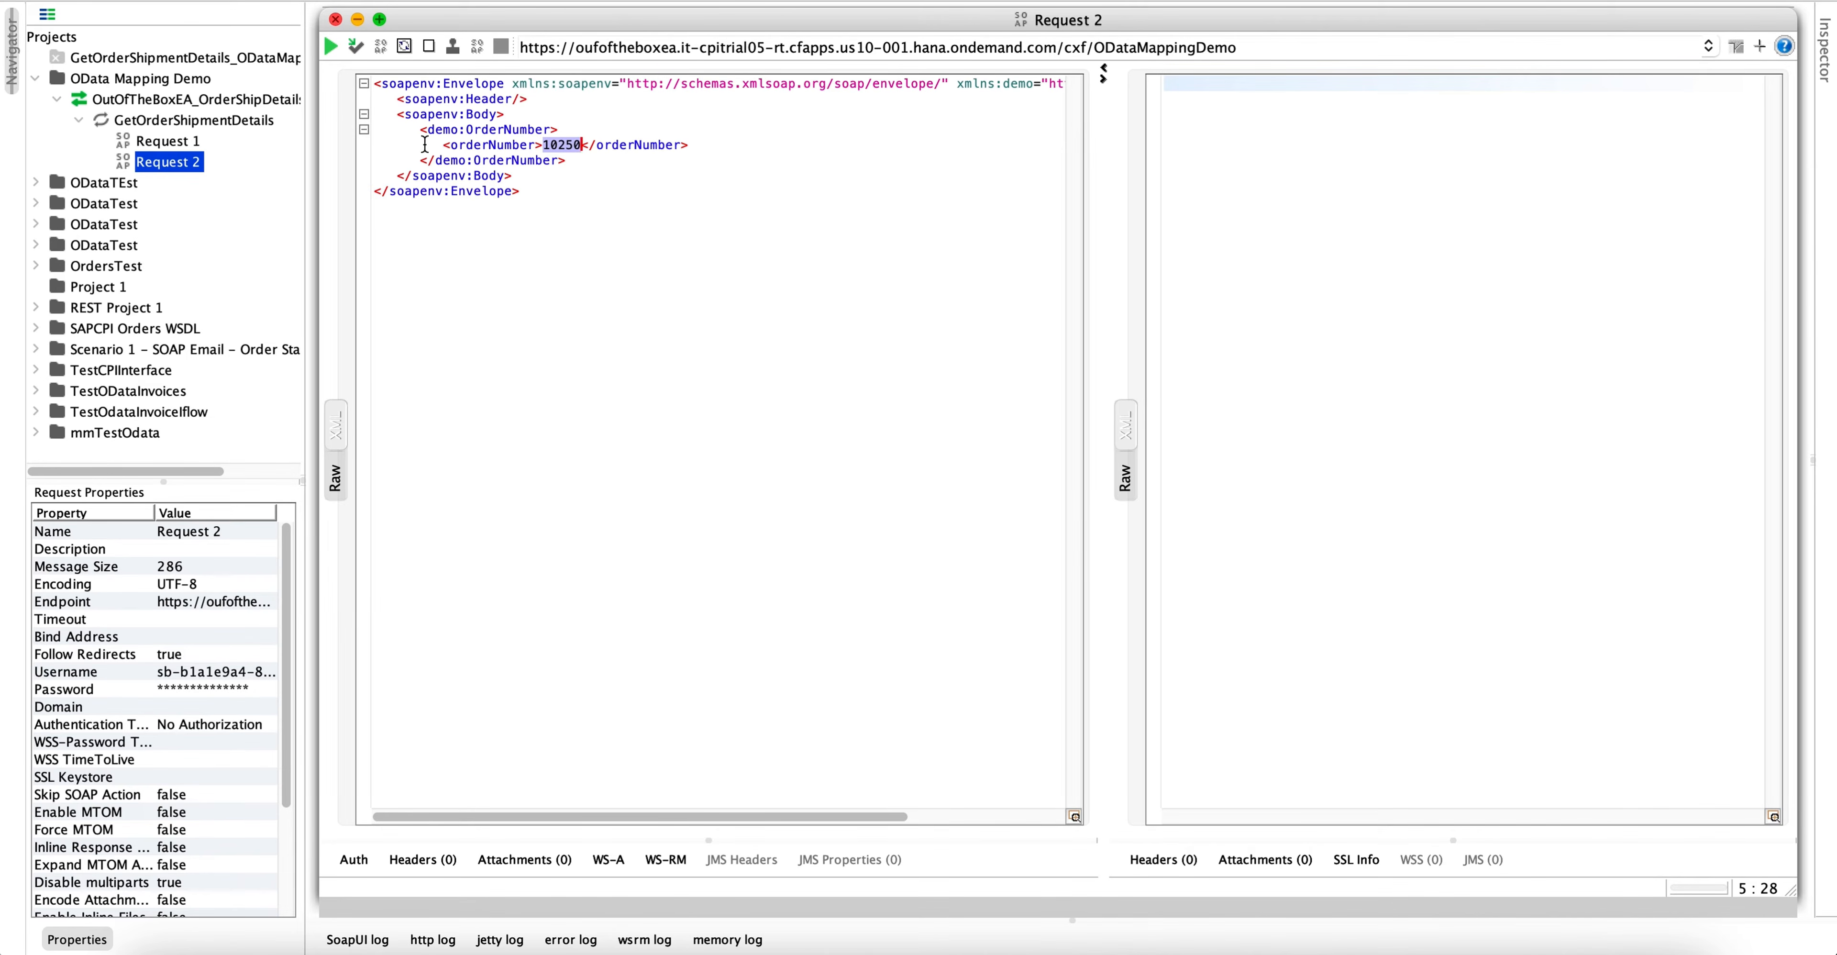
left_click_drag(421, 145, 580, 172)
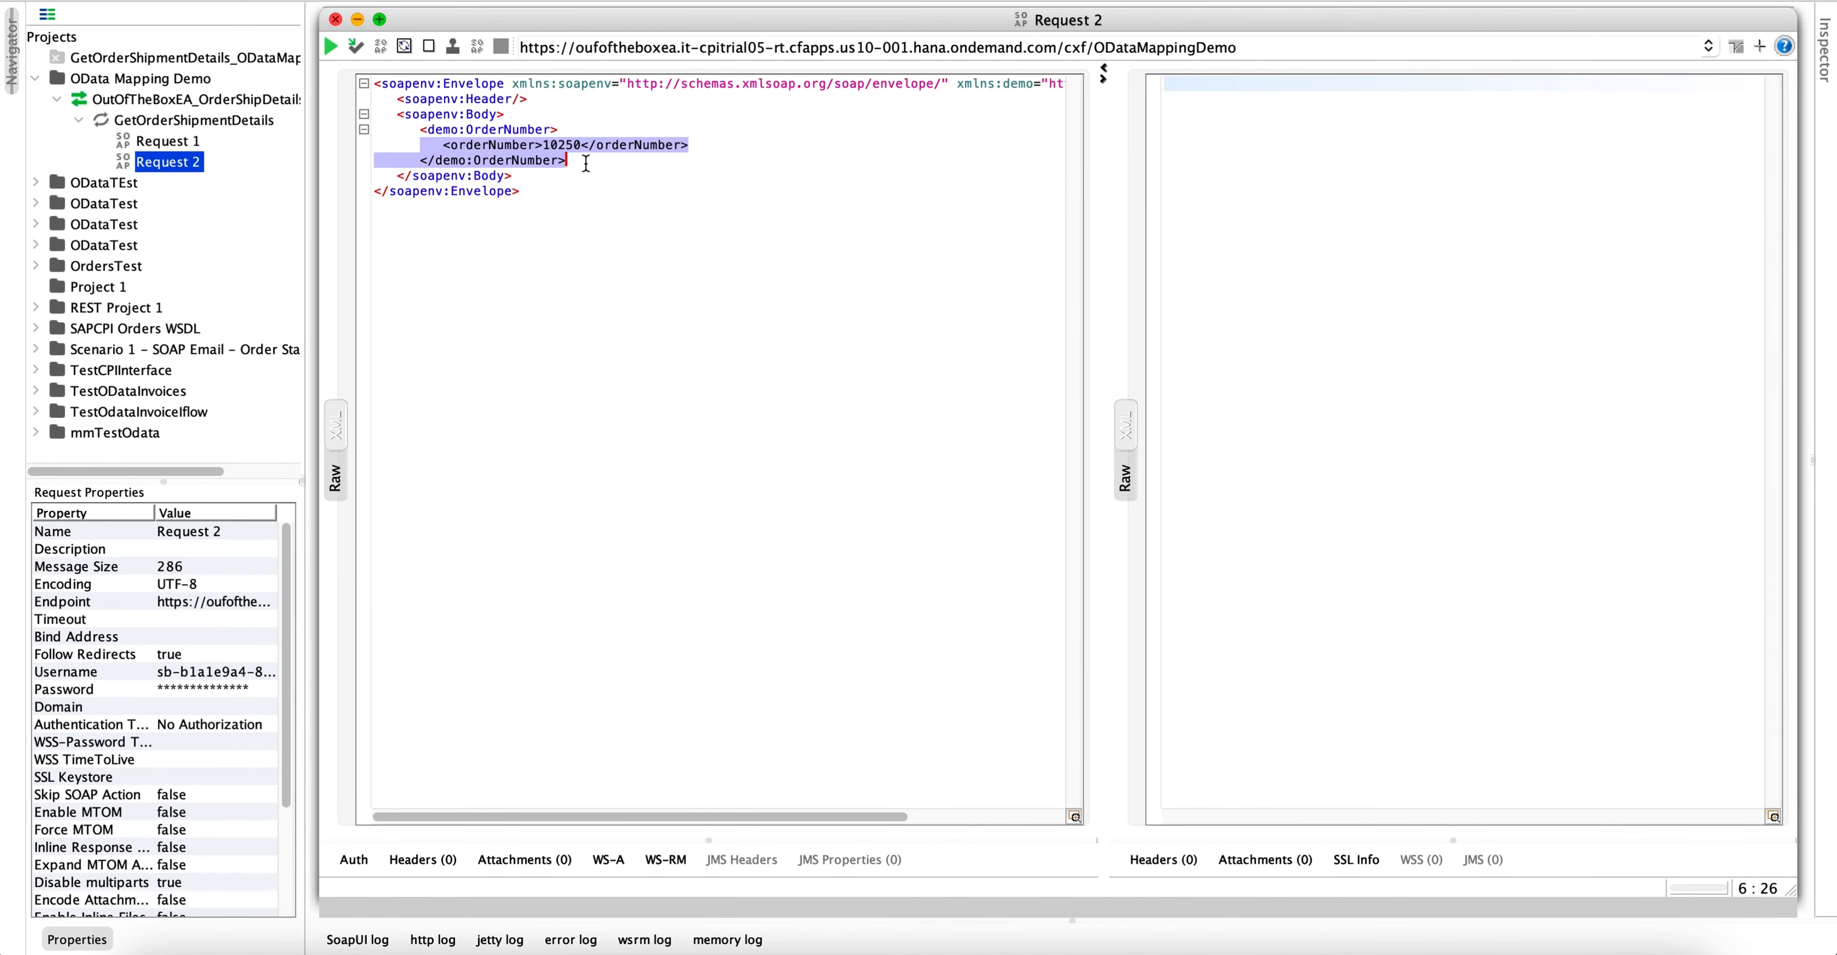
left_click(579, 161)
left_click_drag(420, 131, 611, 164)
left_click(583, 309)
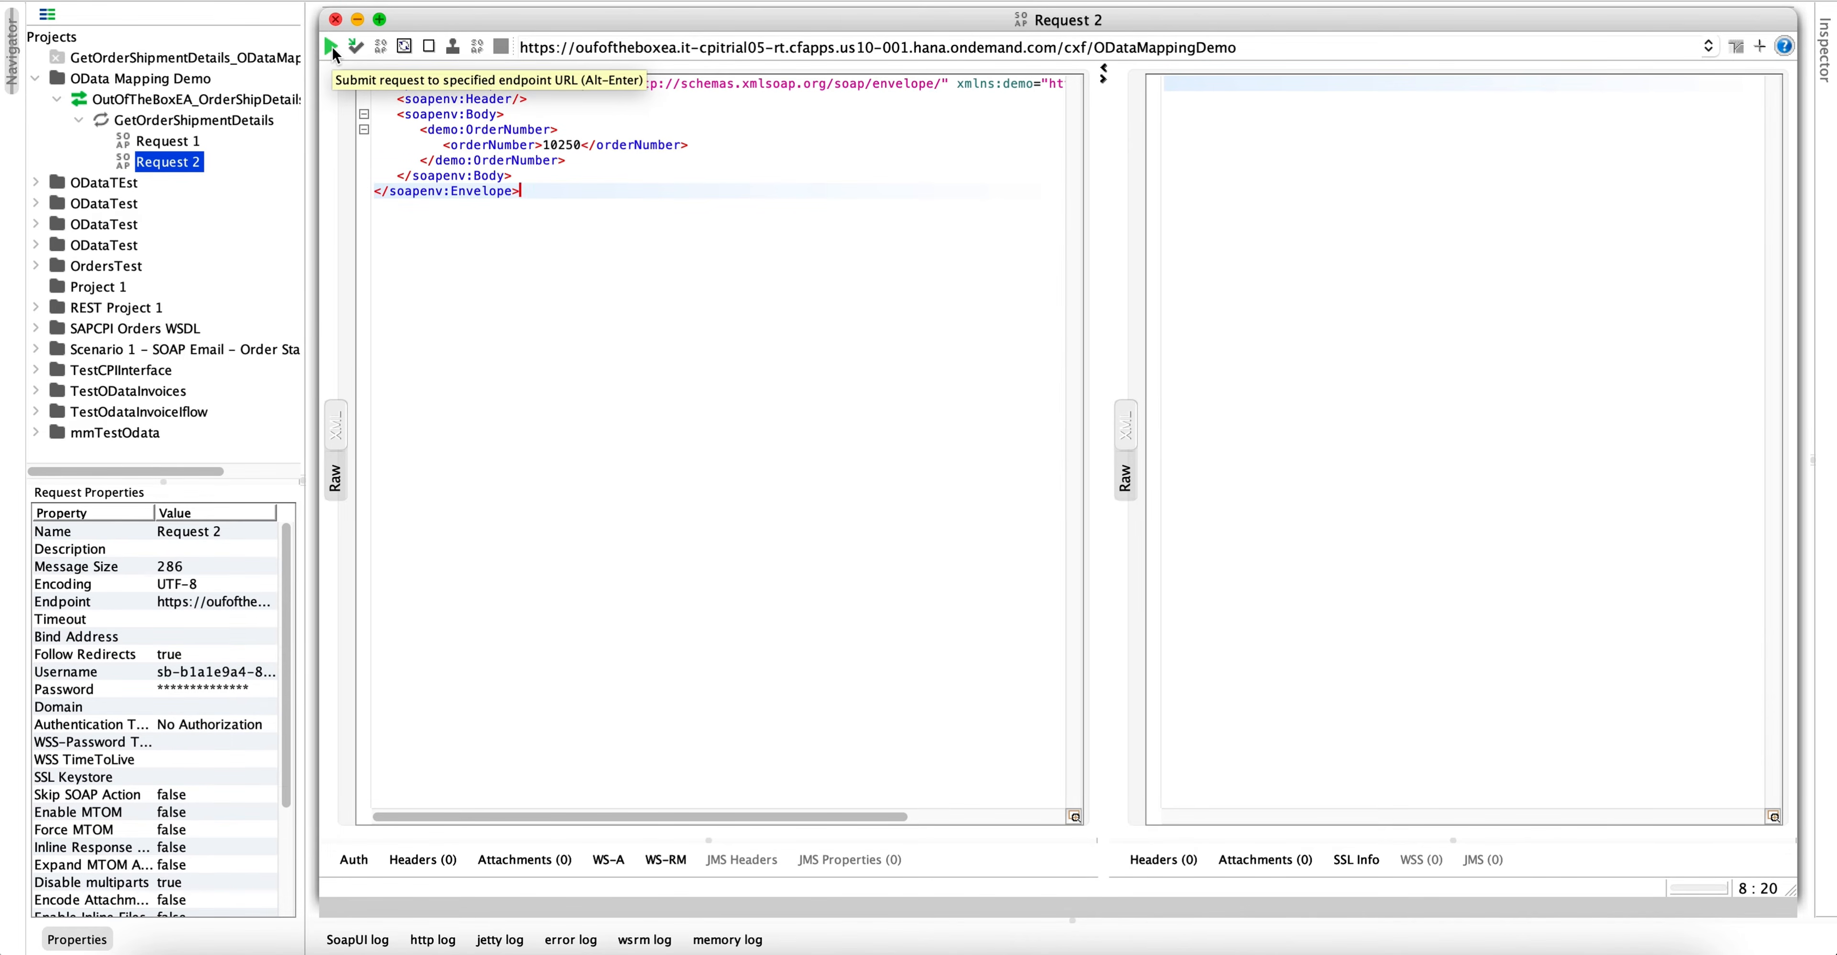
left_click(331, 47)
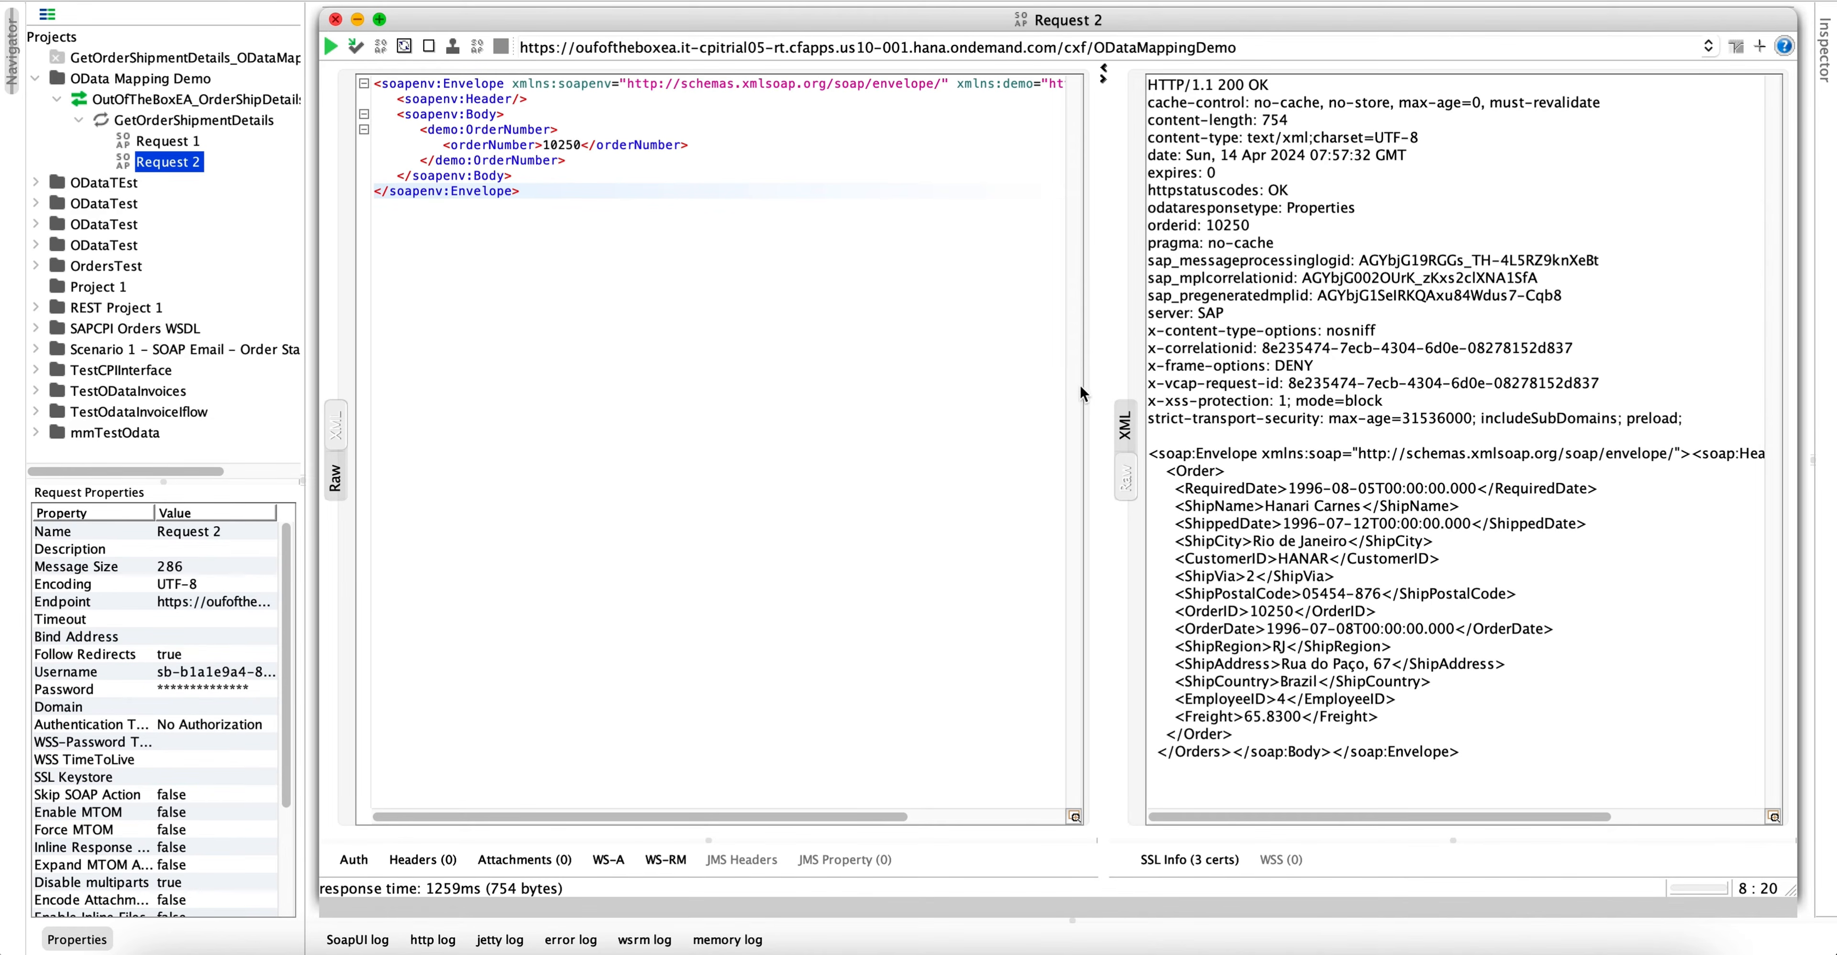
- Show the response body as formatted XML and examine the returned shipment fields of the order
double_click(1230, 84)
left_click(1126, 428)
left_click(1229, 386)
left_click(1175, 162)
left_click_drag(1175, 161, 1425, 358)
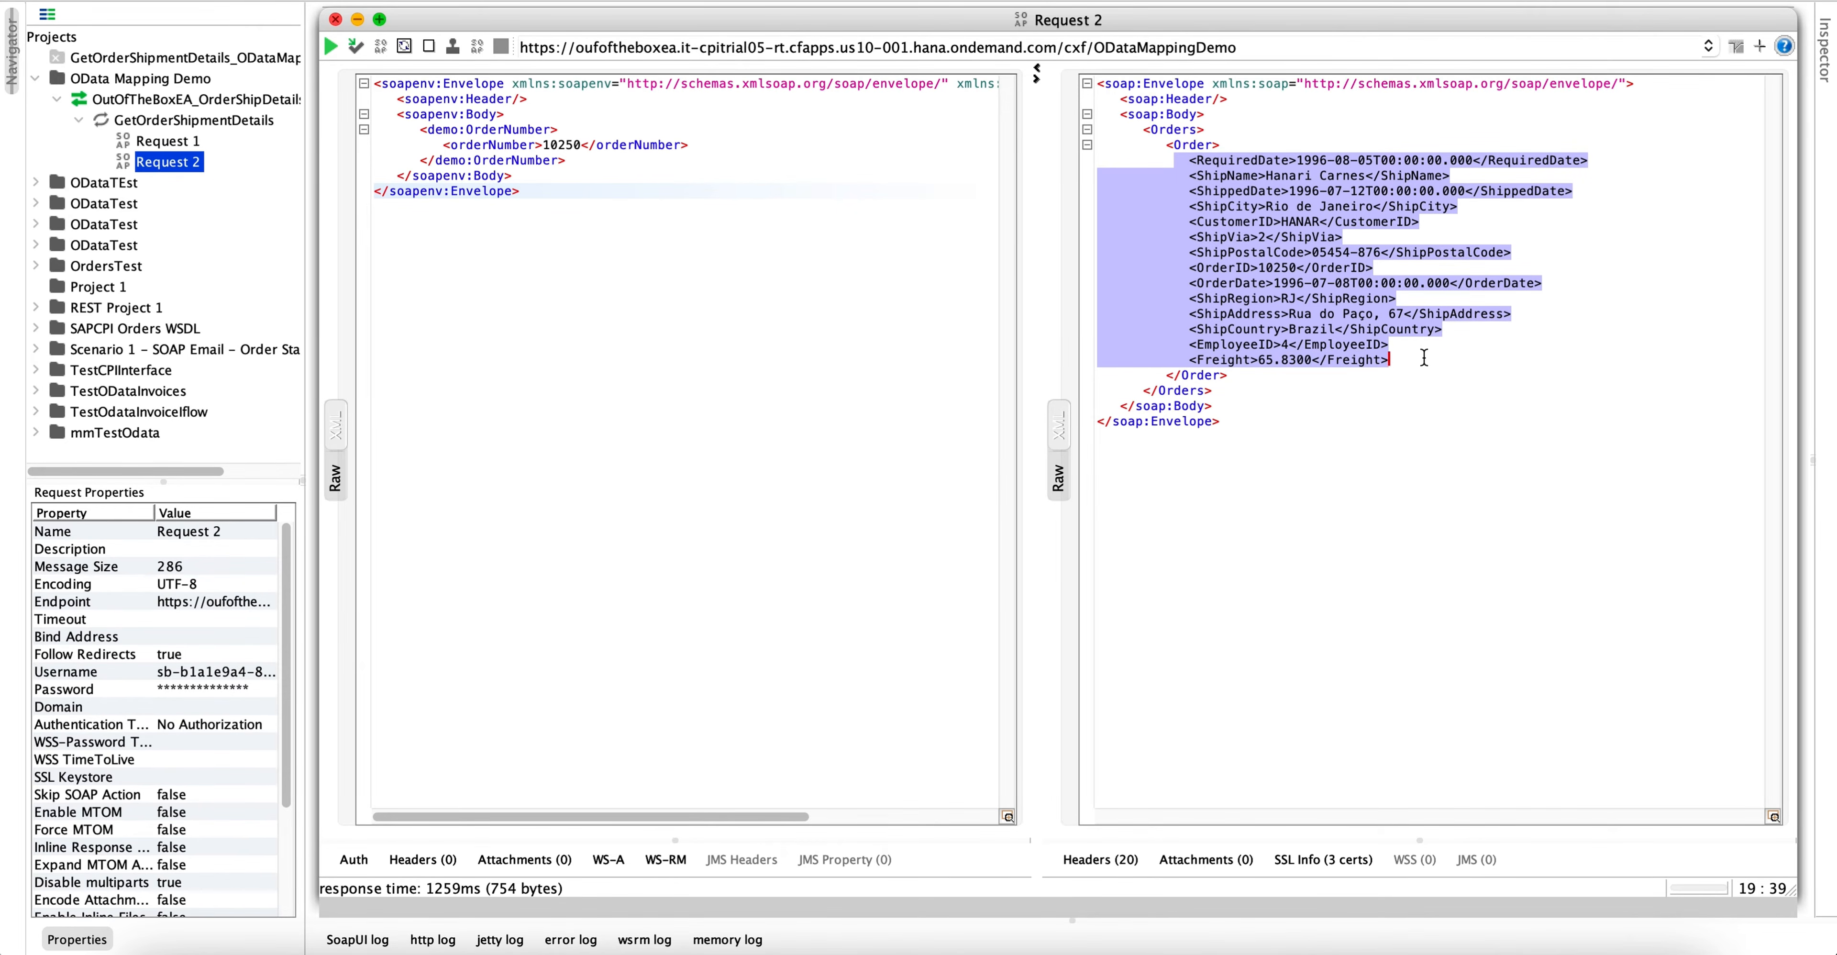
left_click(1425, 358)
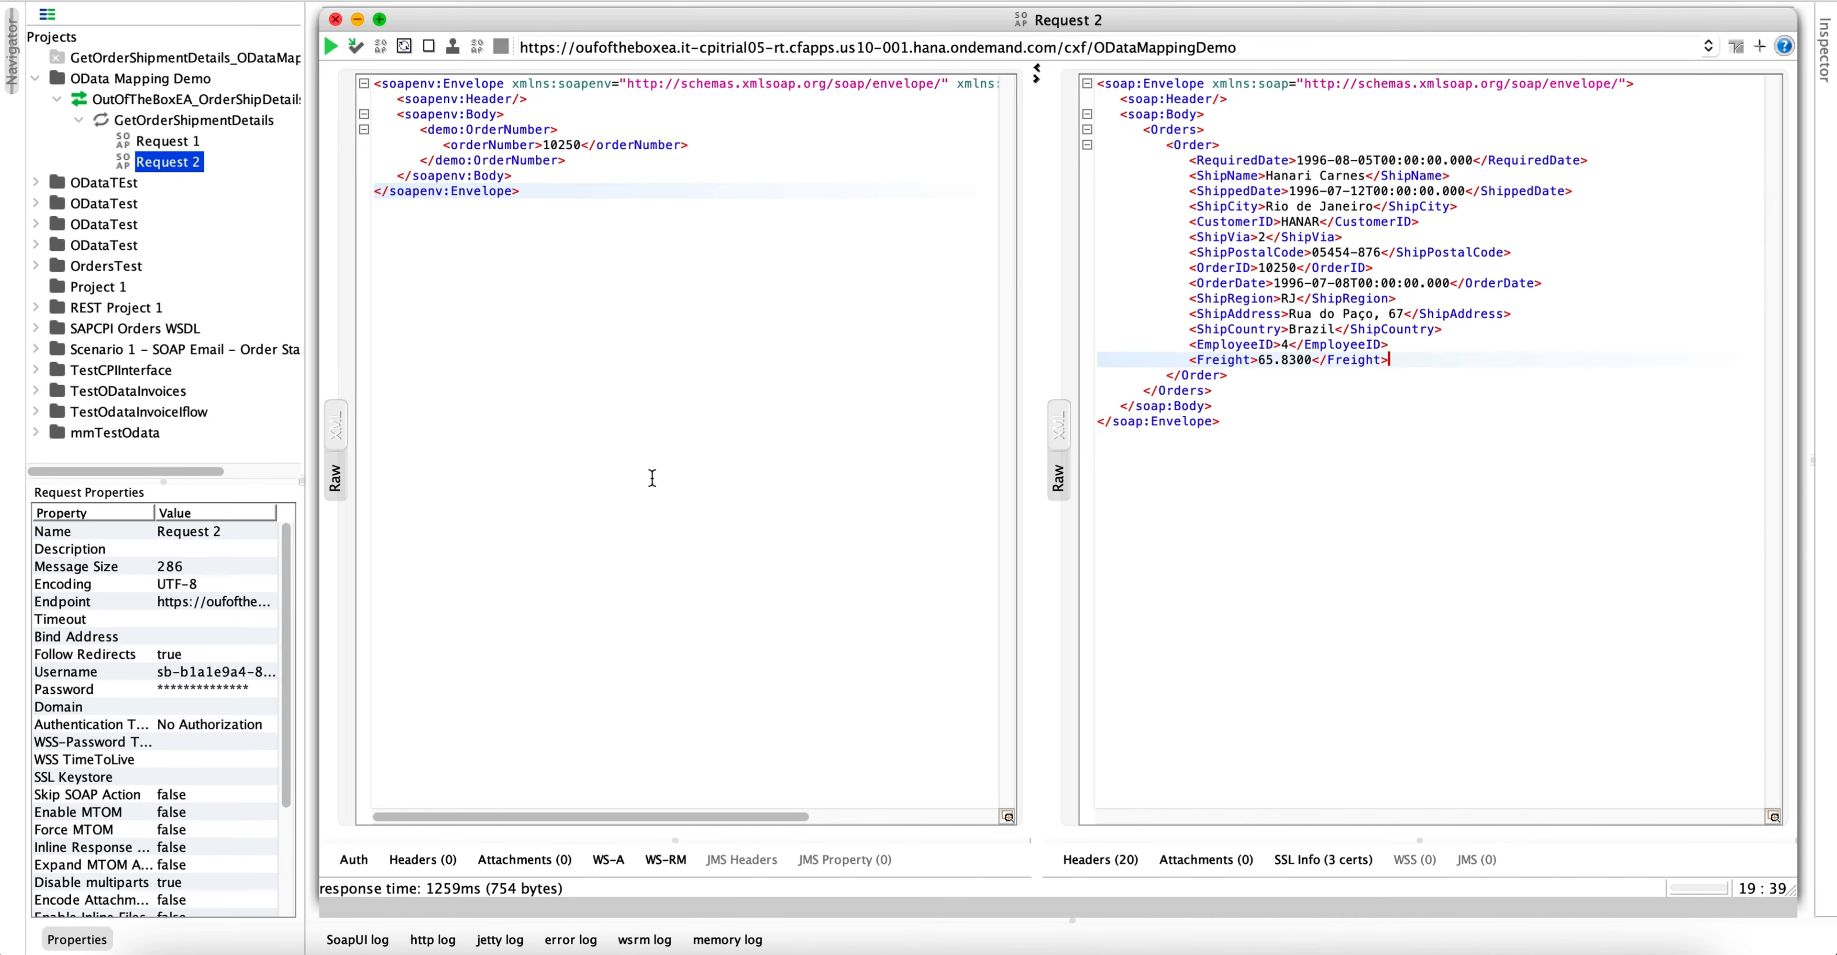
- Switch to SAP Integration Suite and start adding a message mapping to the pkgOutOfTheBoxEAMapping artifacts
left_click(413, 946)
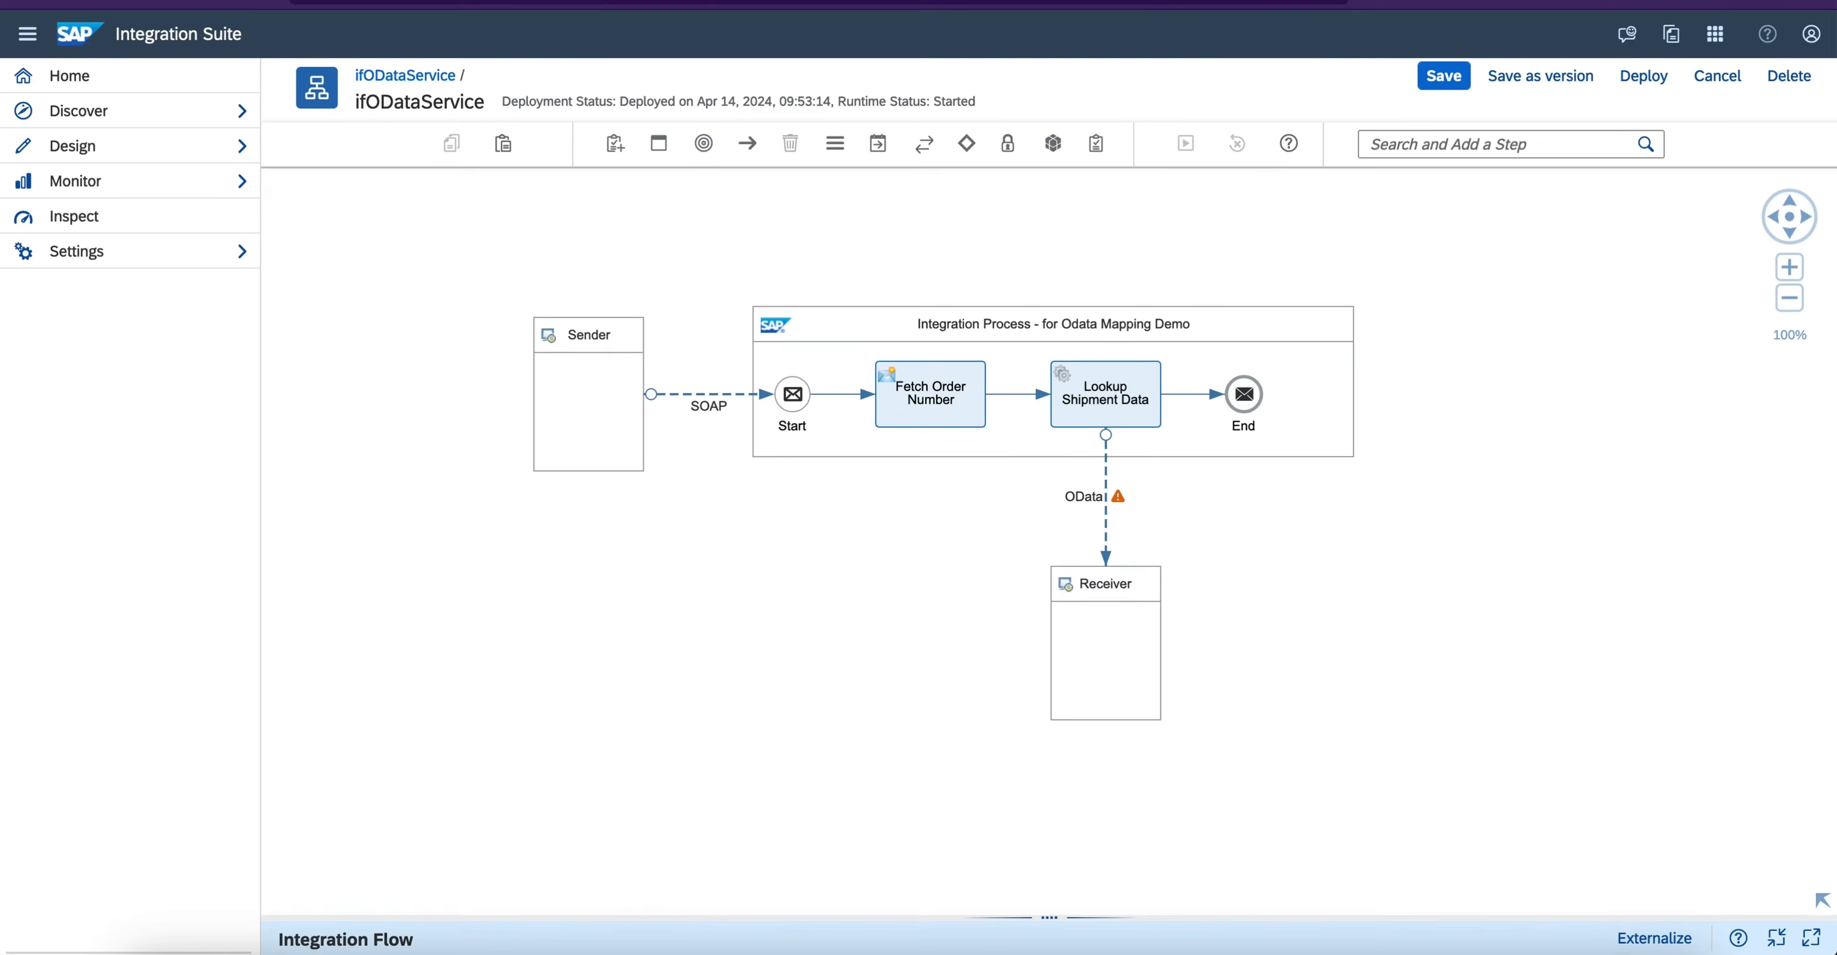
mouse_move(699, 600)
left_mouse_down()
mouse_move(657, 637)
mouse_move(698, 619)
left_mouse_up()
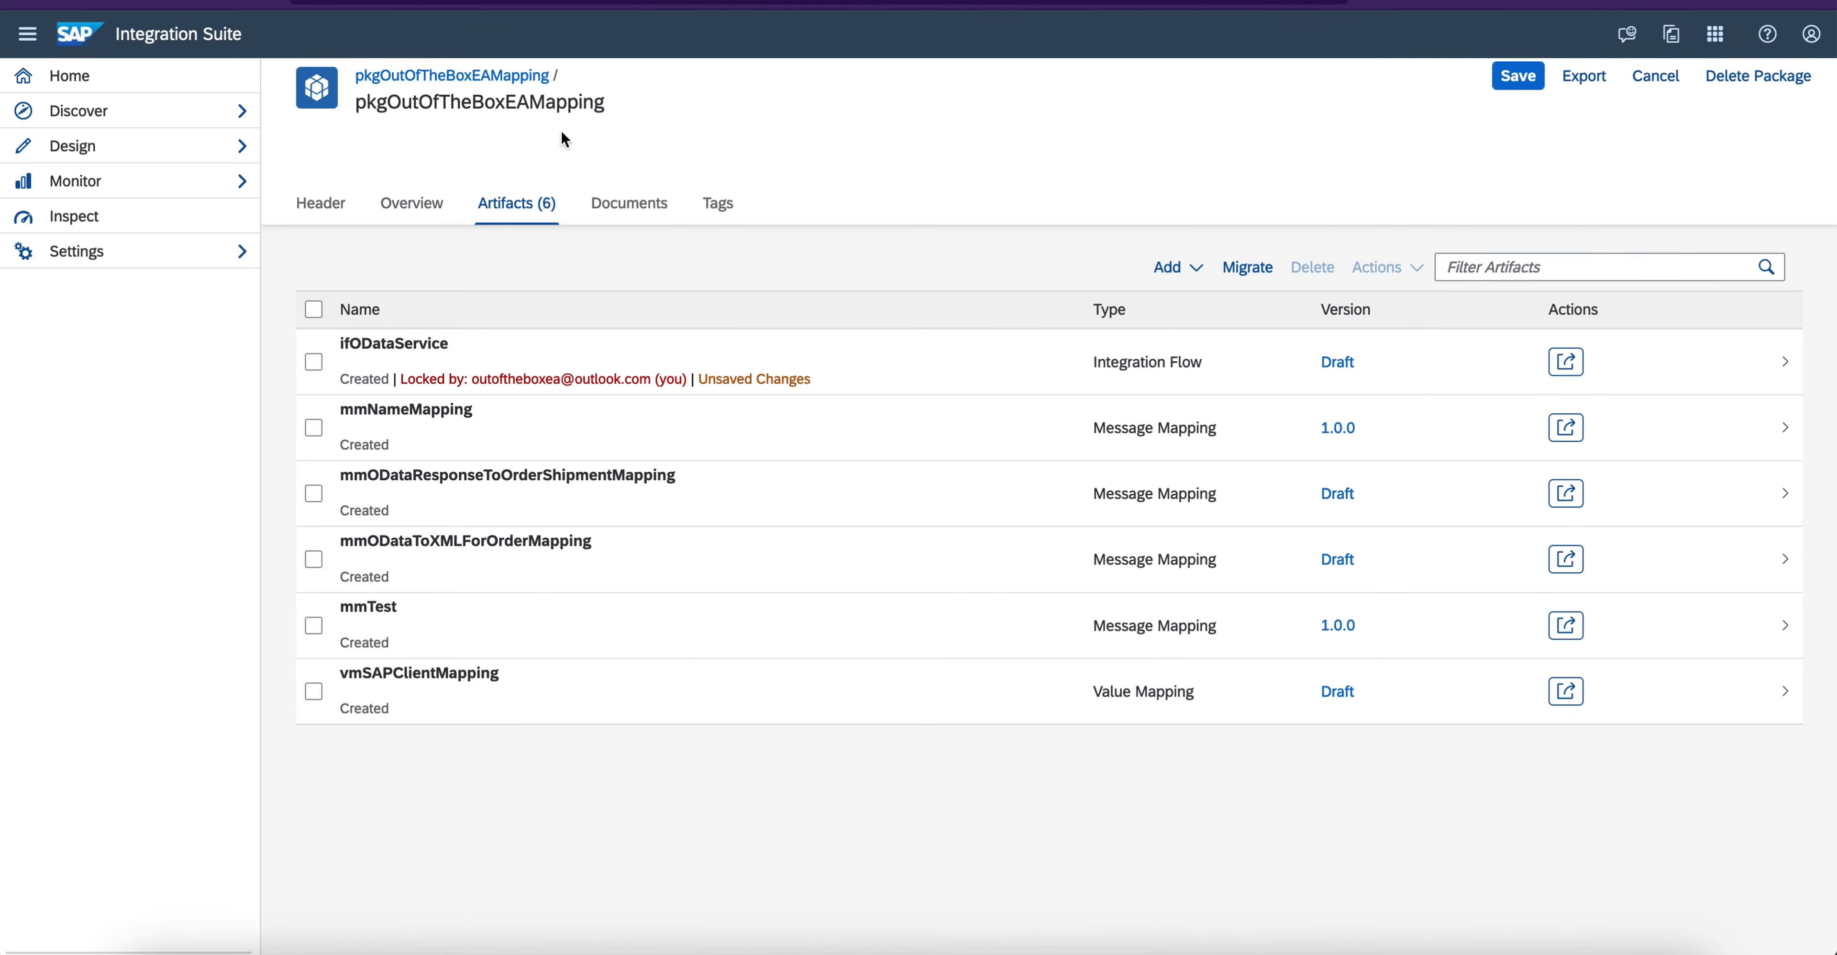
left_click(551, 204)
left_click(1178, 267)
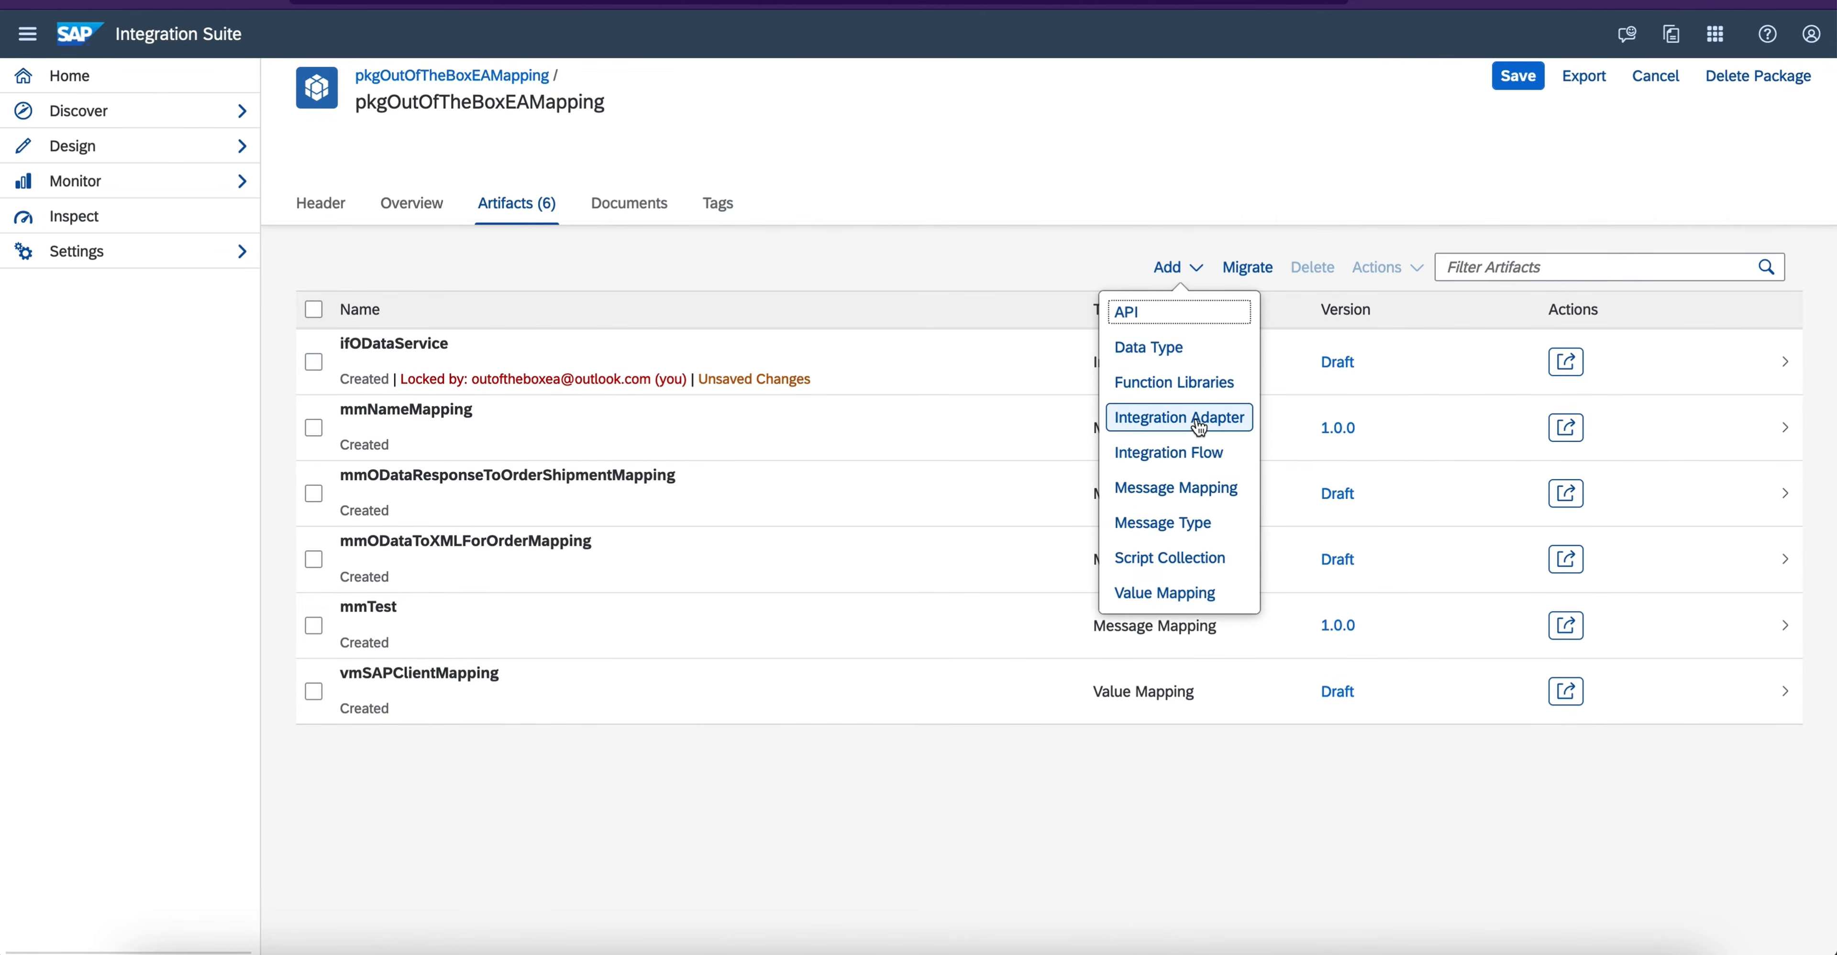
left_click(1195, 491)
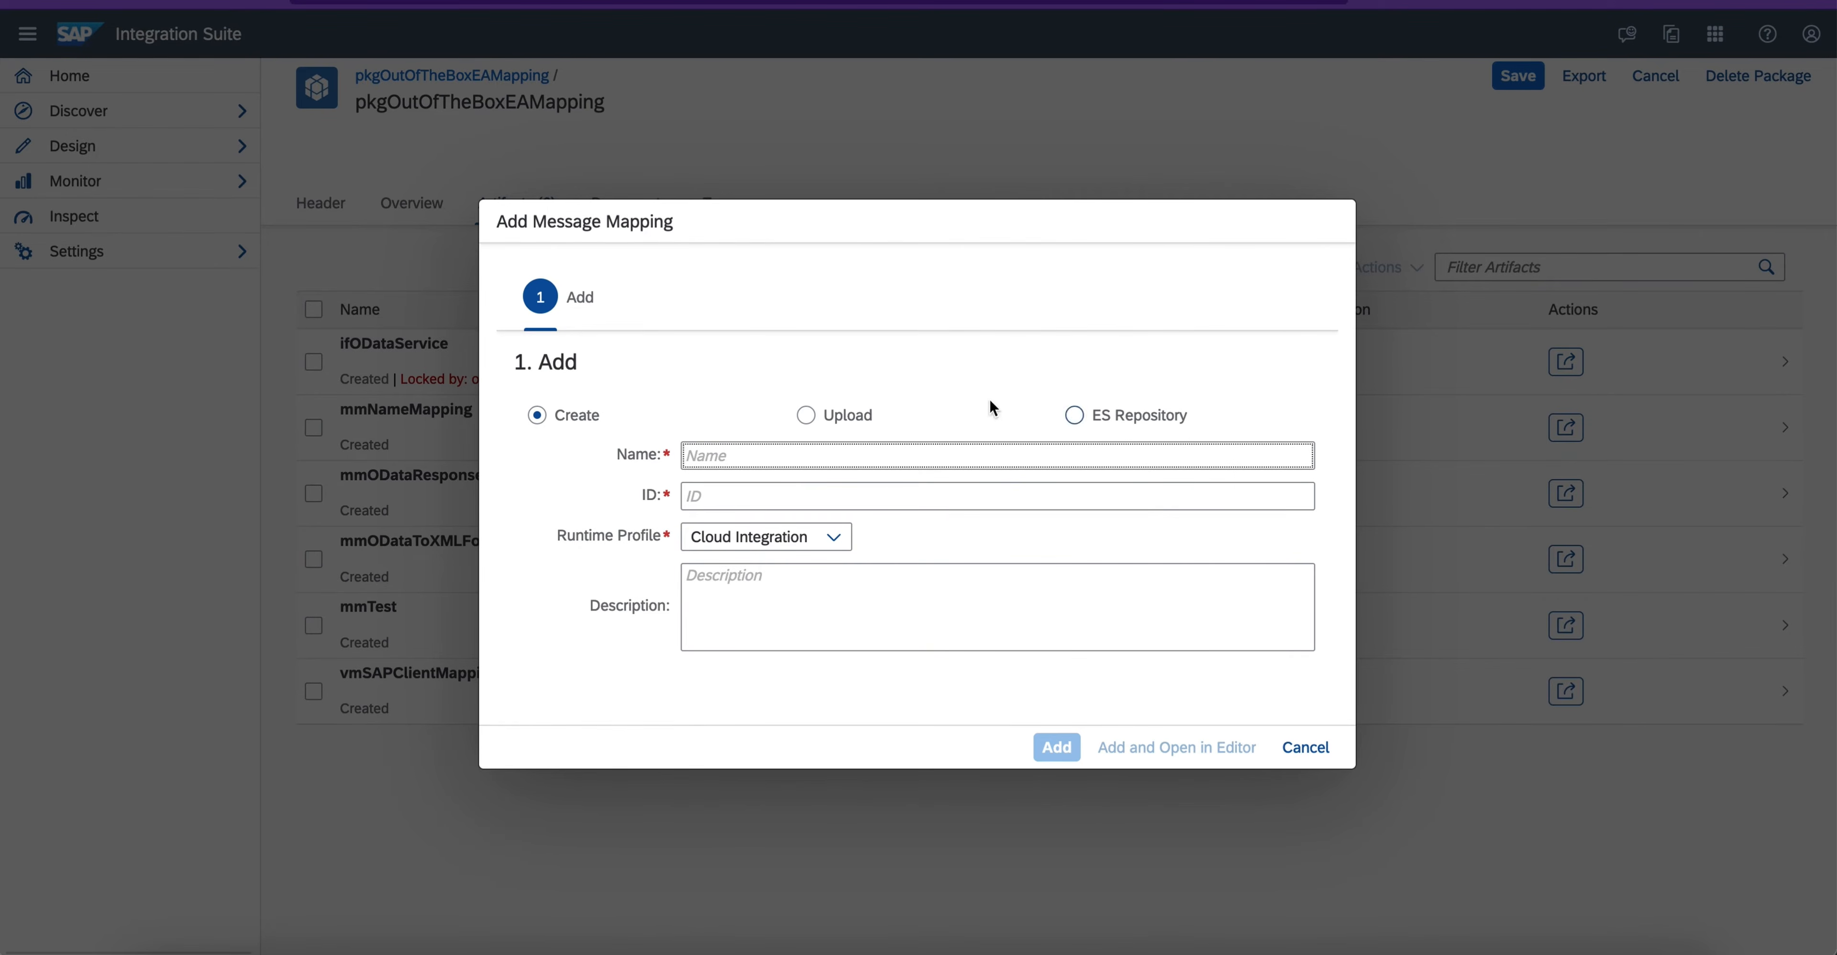
- Create the message mapping under the name mmDemoODataOrderDataToNewDestinatonStructure and open it in the editor
left_click(726, 453)
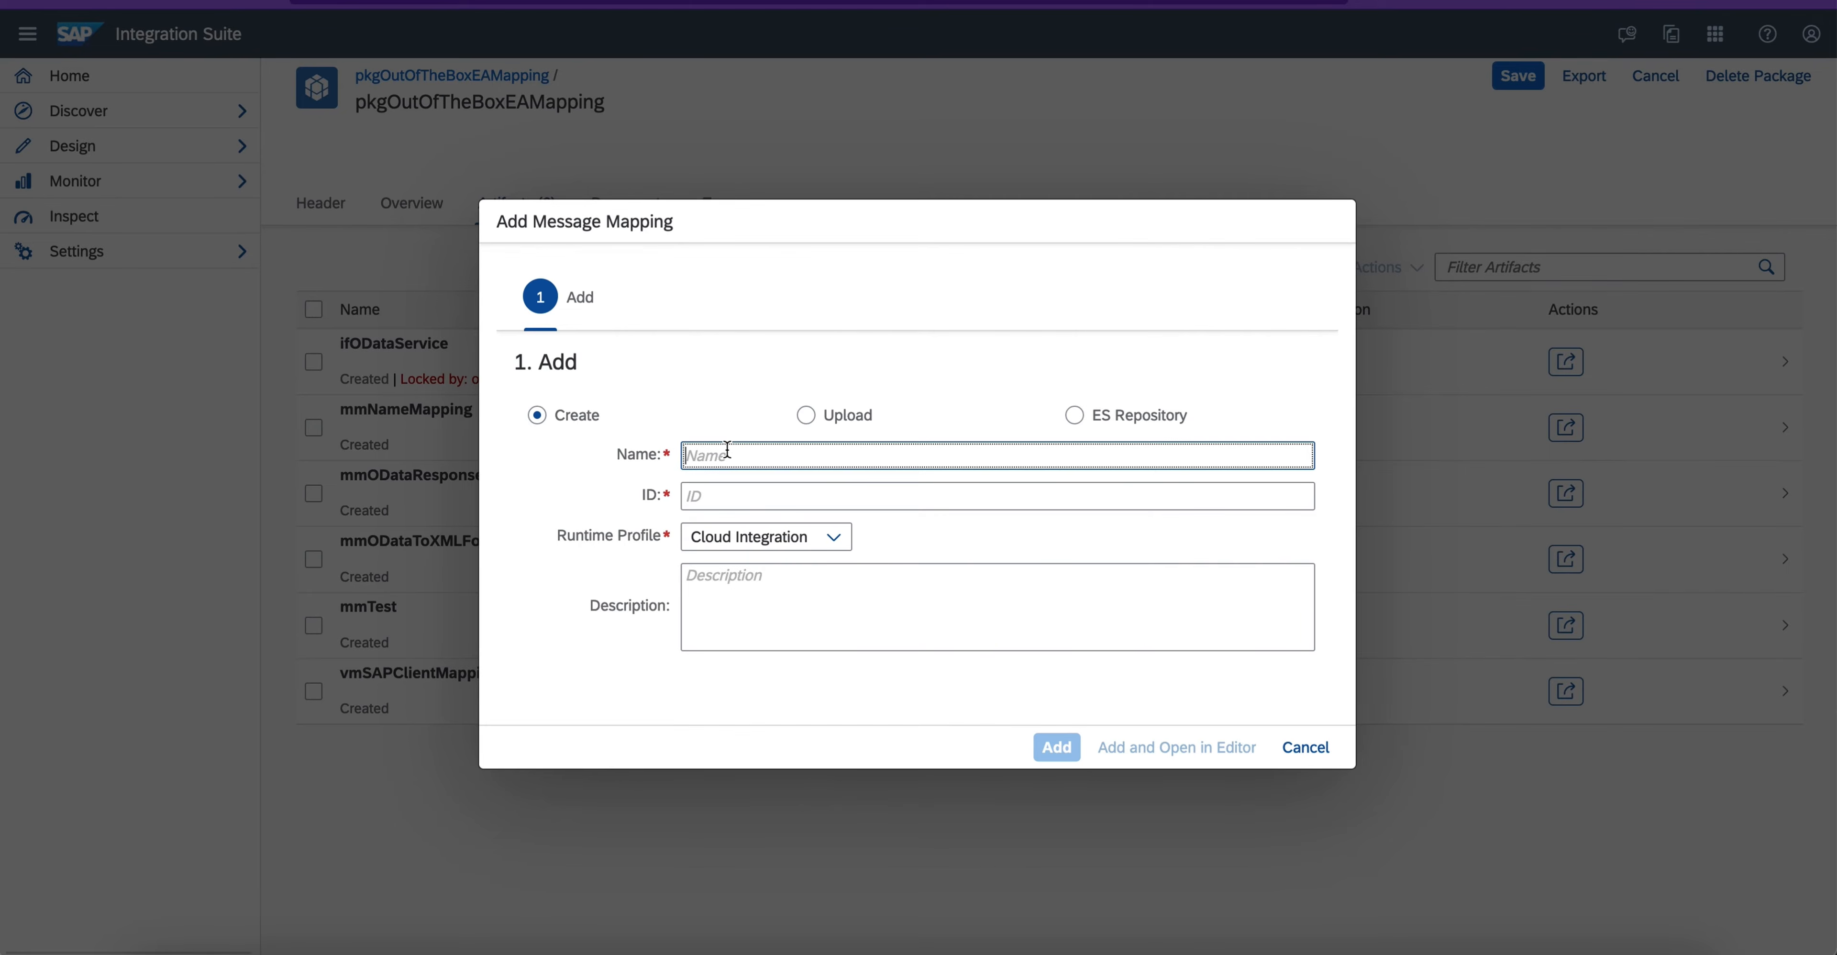
type("mm")
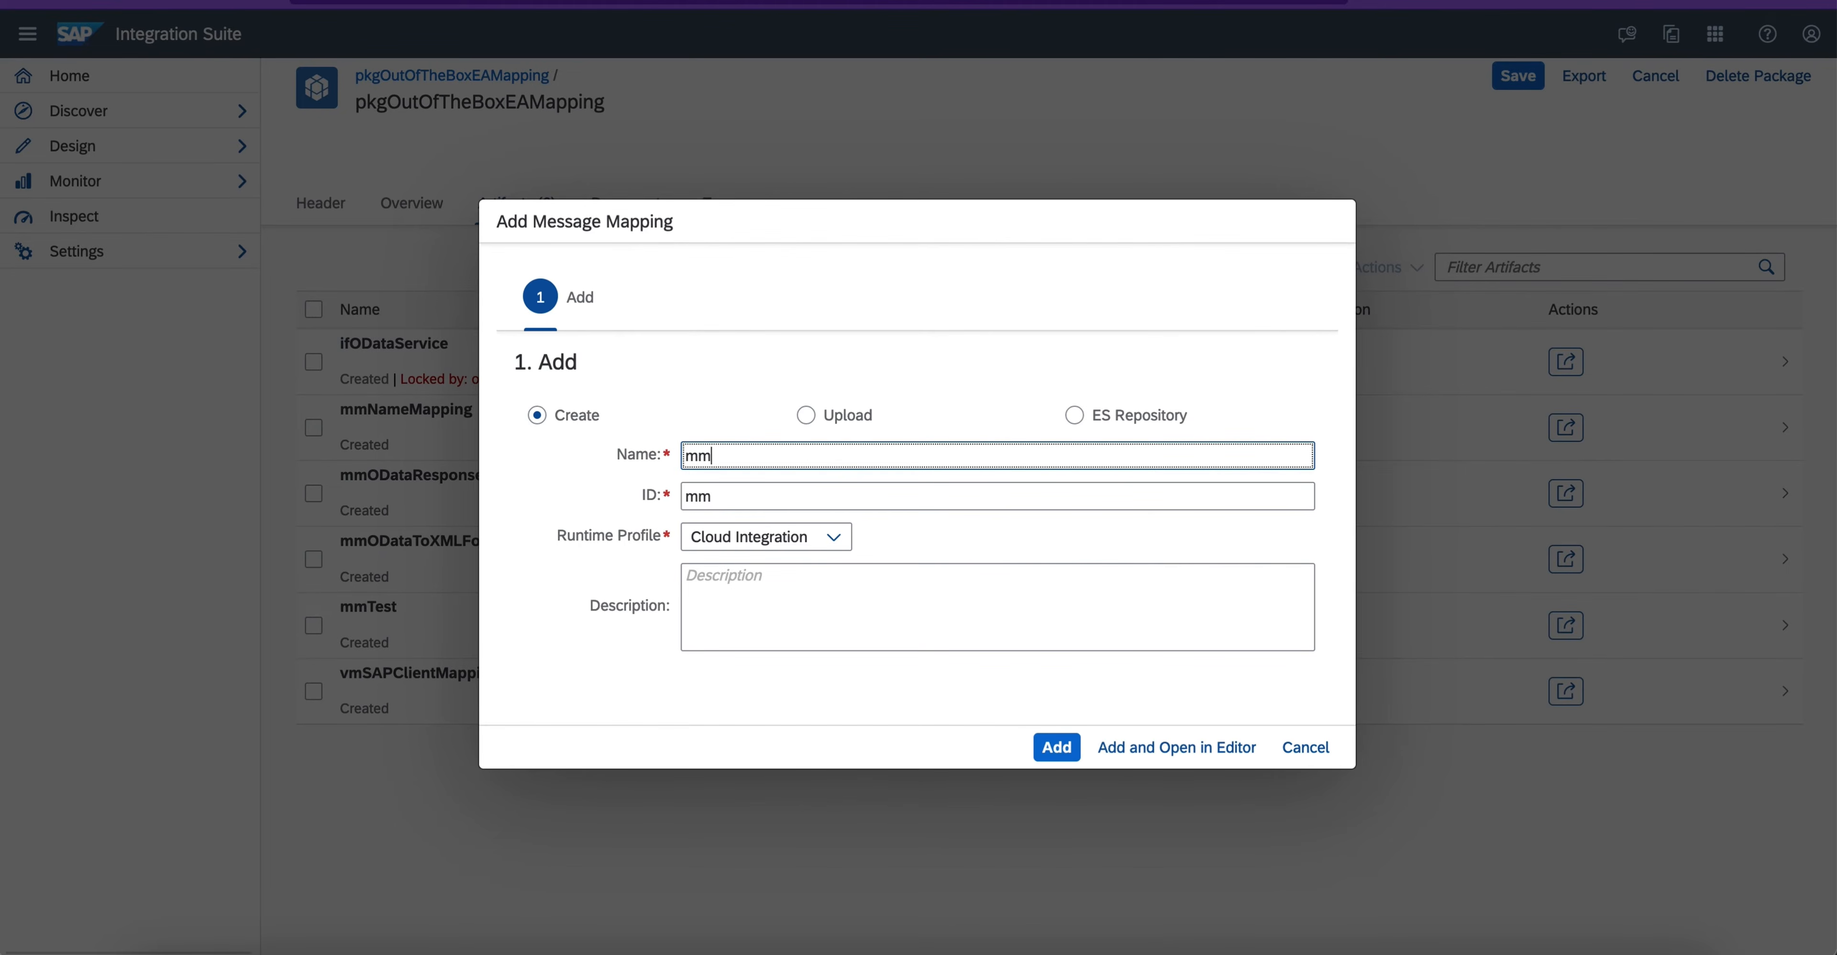
type("DemoODataOr")
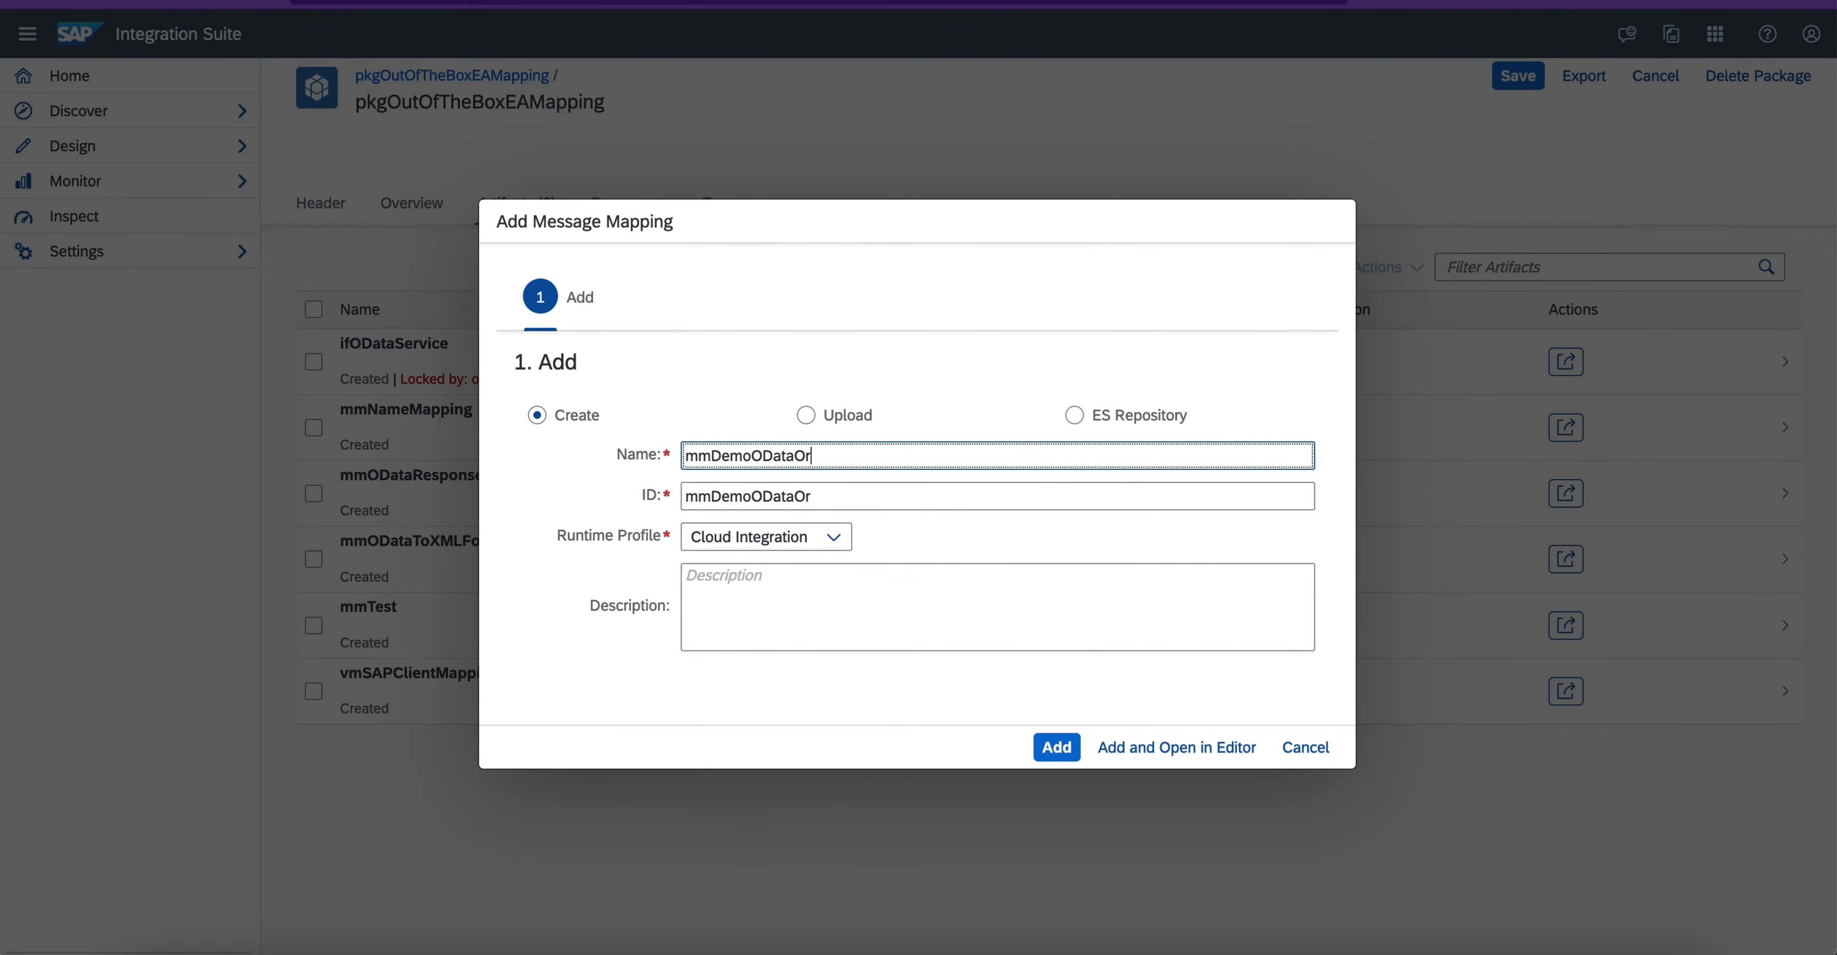
type("derDataToNew")
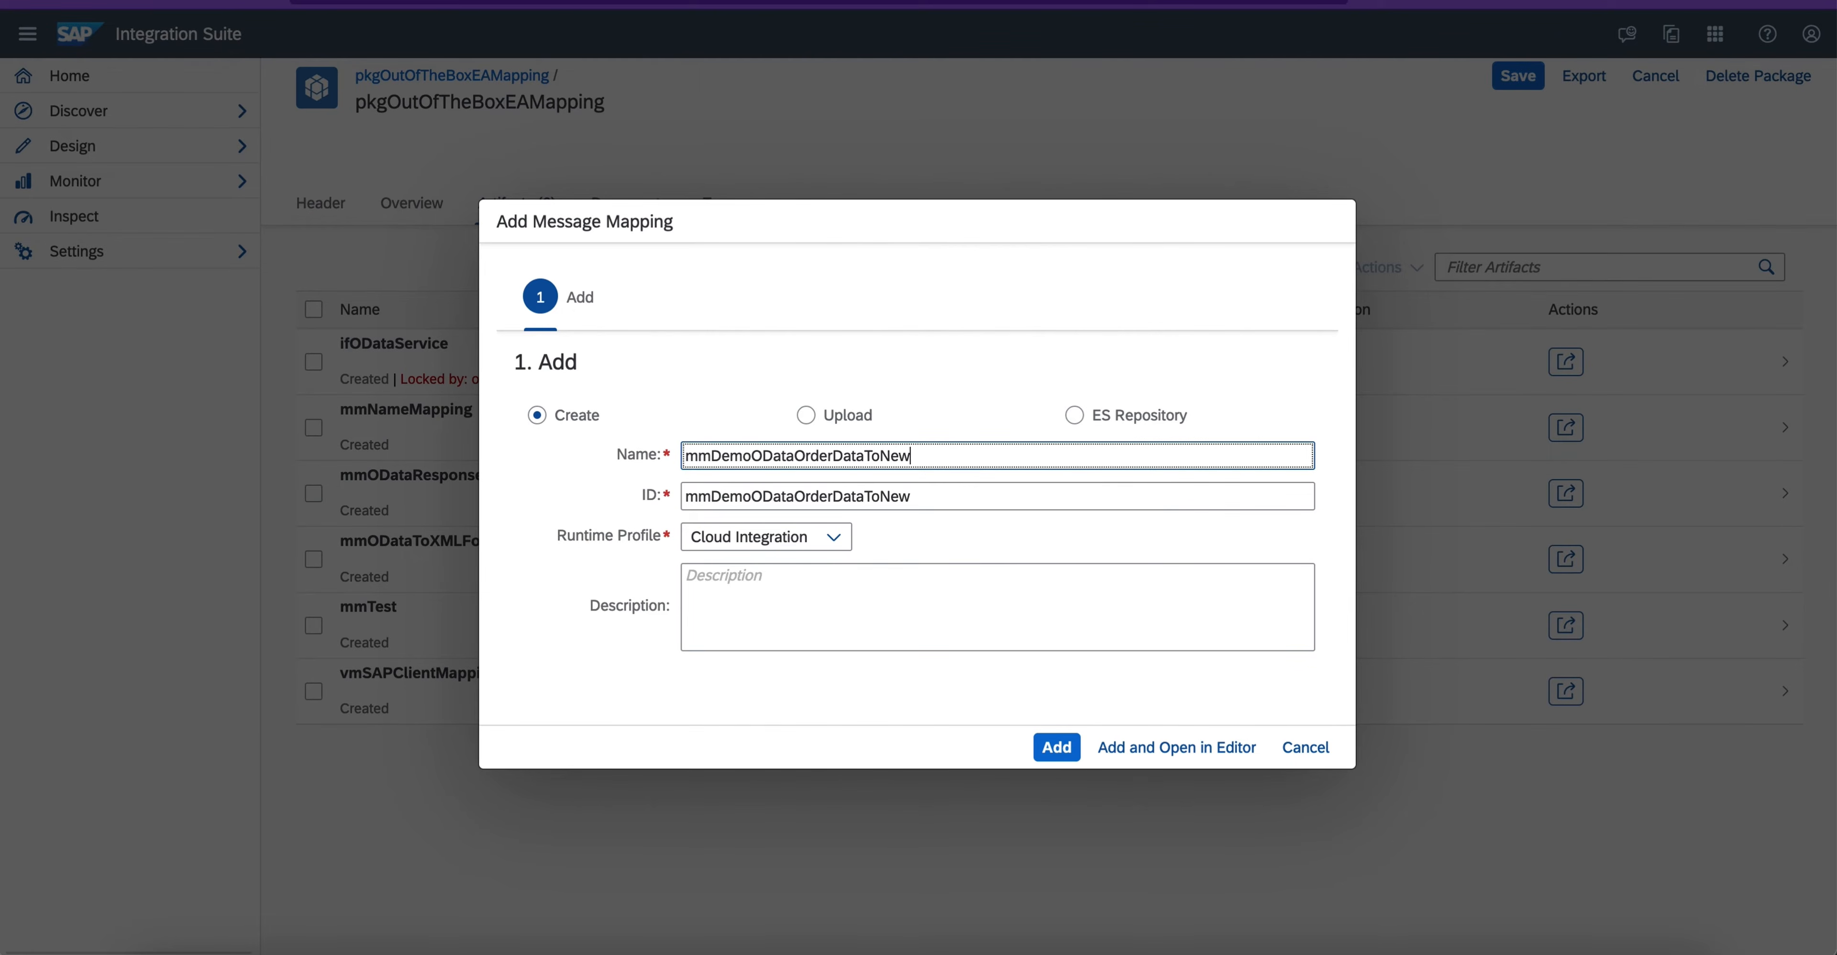
type("DestinatonStructure")
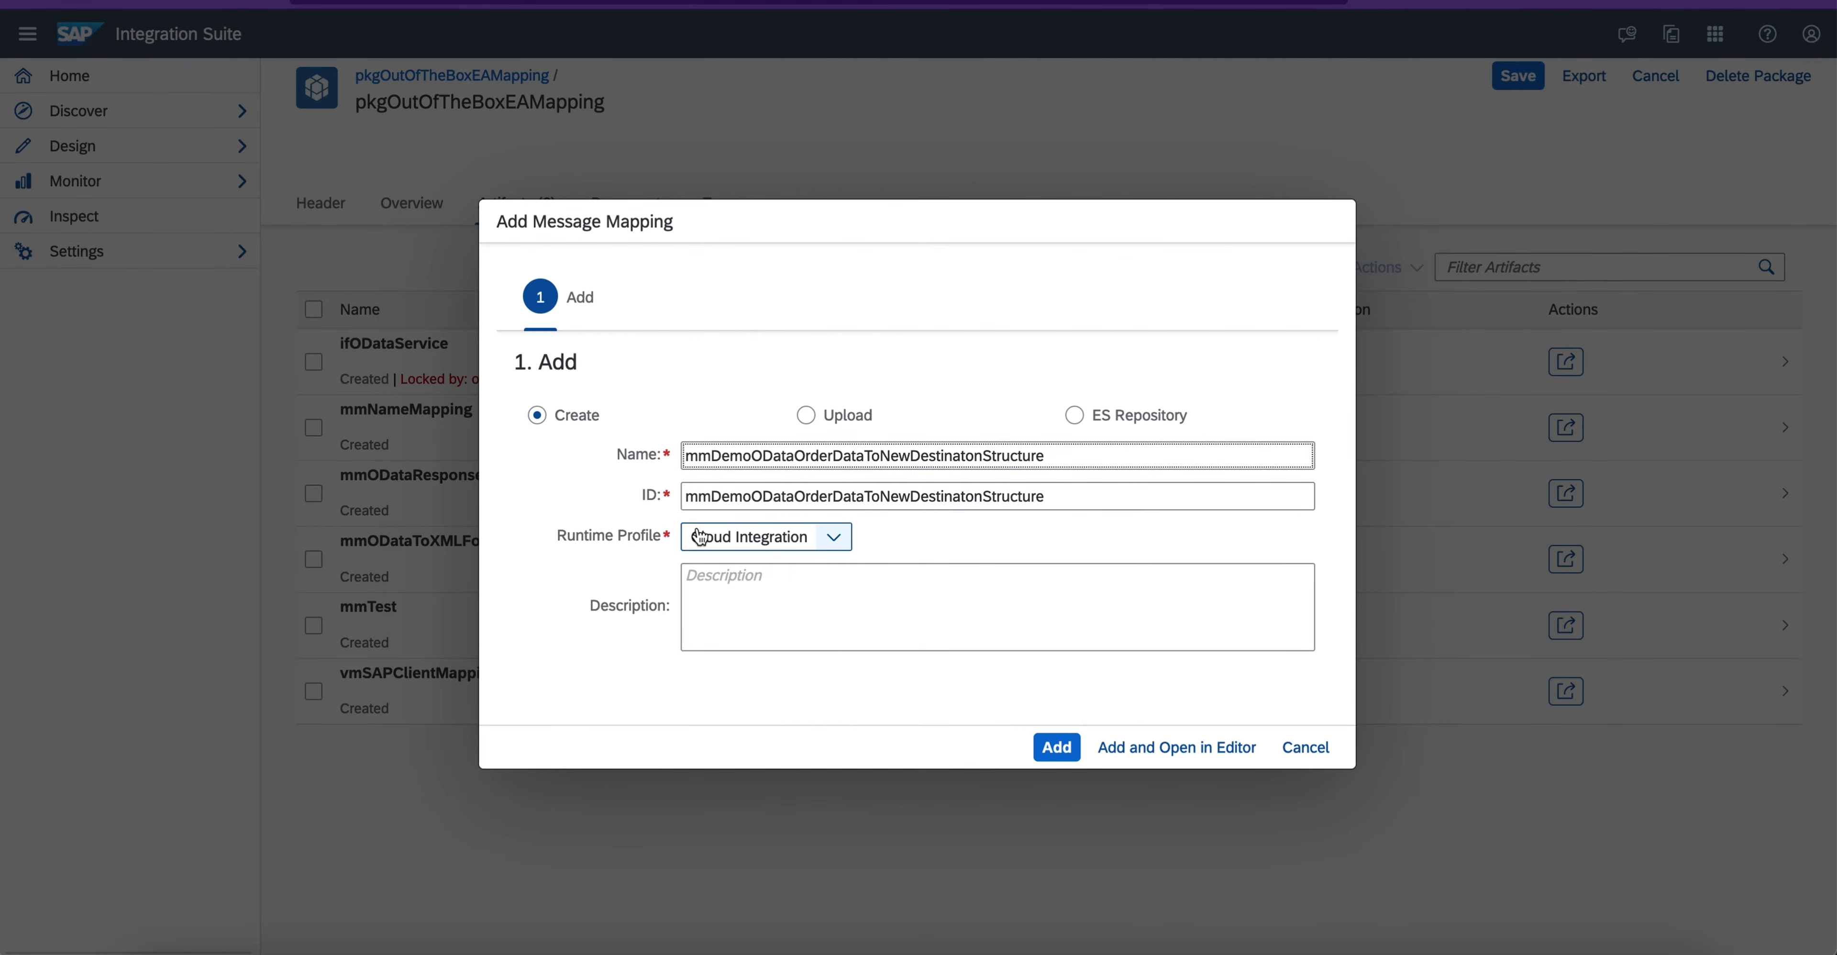
left_click(1138, 754)
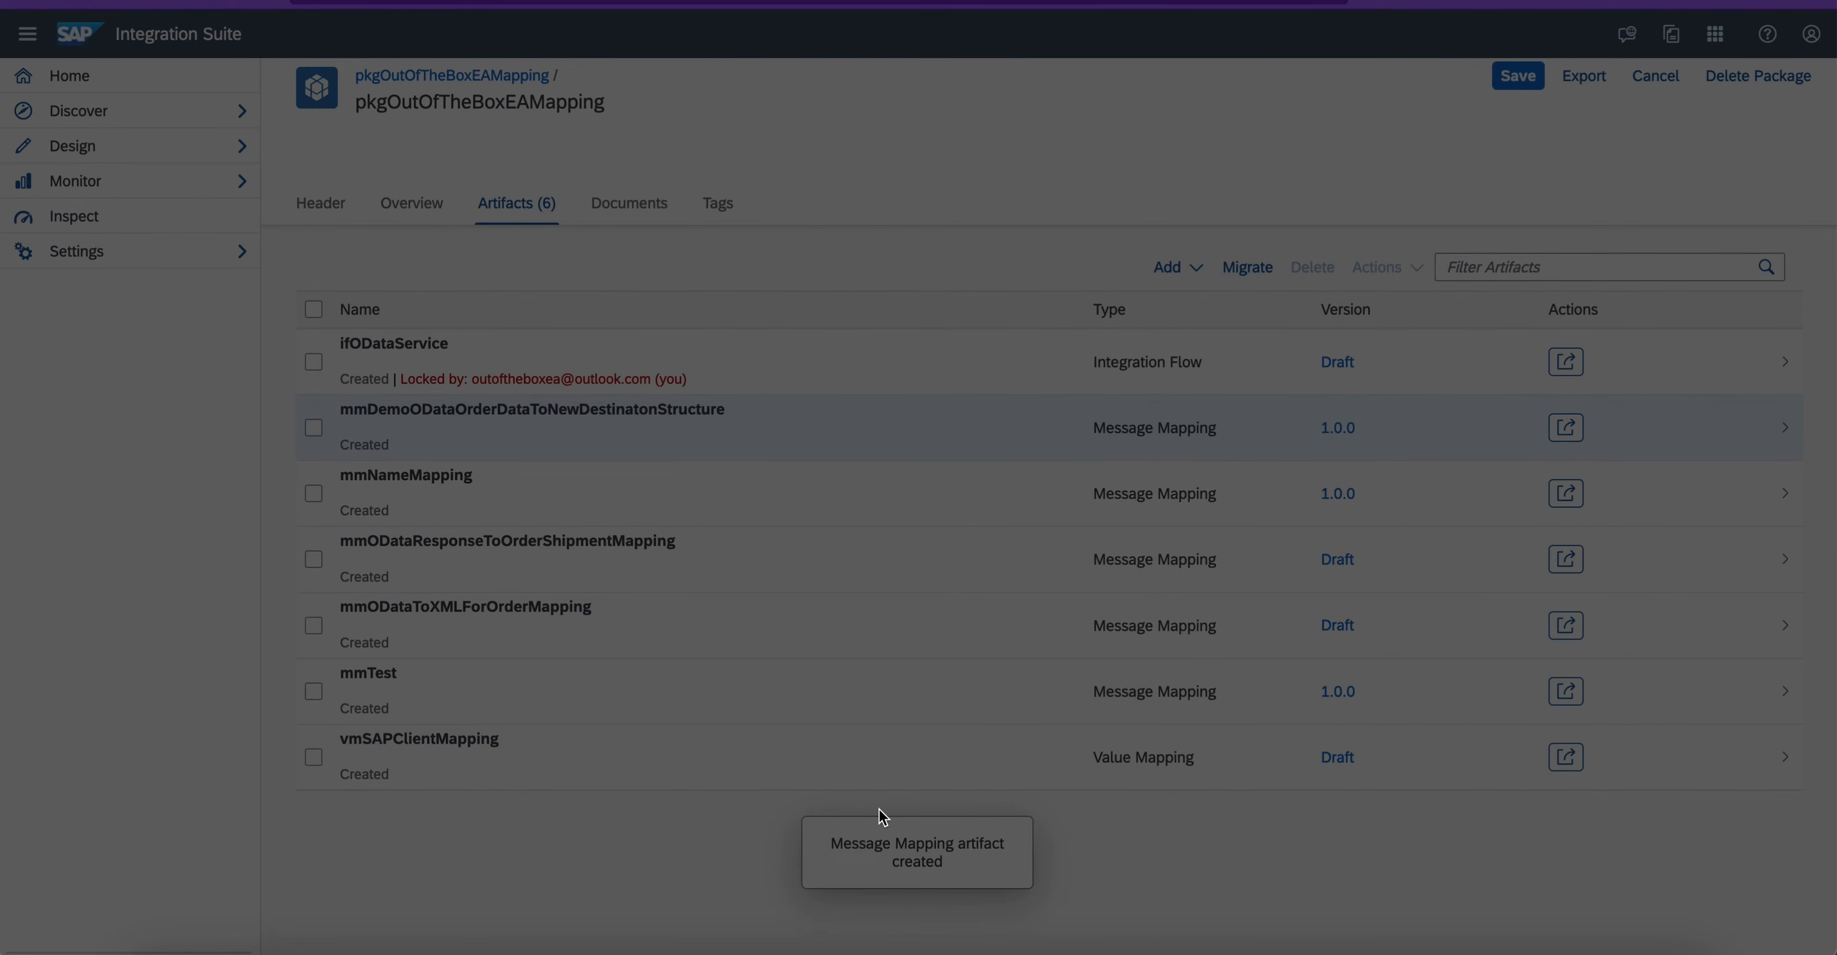
- Switch to the blank whiteboard and draw a red box labelled "SOAP (WSDL)"
mouse_move(324, 193)
left_mouse_down()
mouse_move(599, 189)
mouse_move(340, 399)
left_mouse_up()
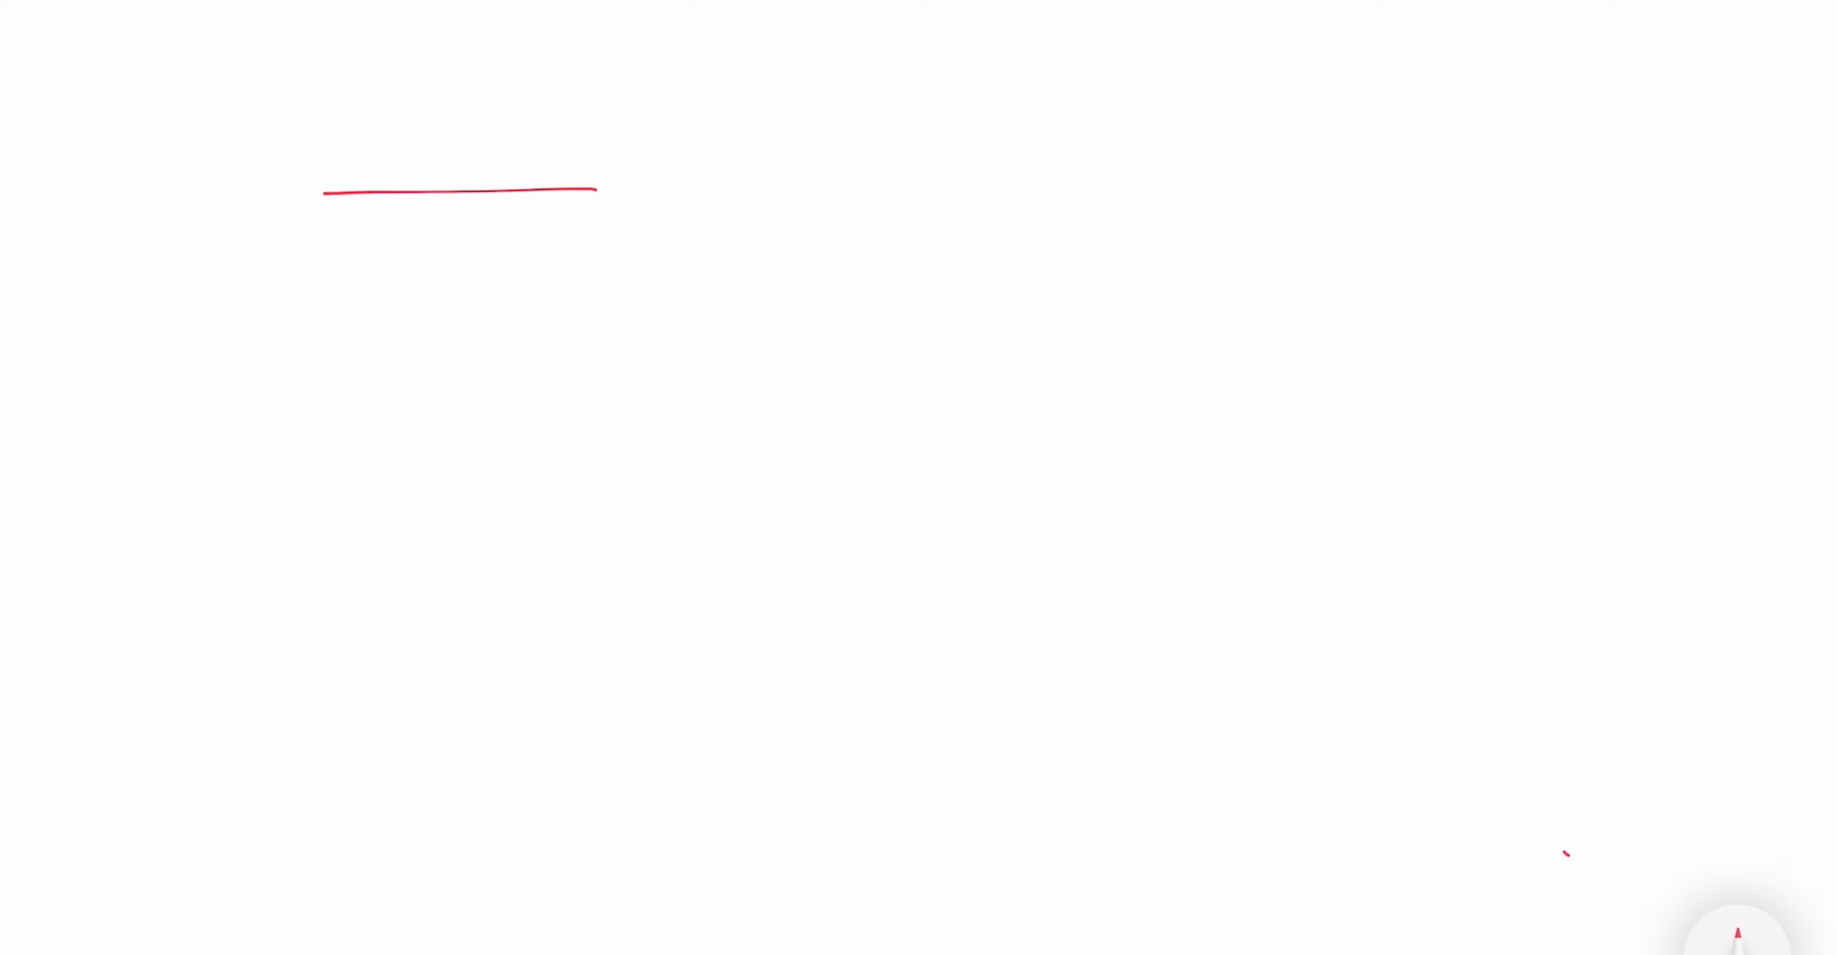
left_click_drag(346, 395, 587, 391)
left_click_drag(601, 189, 604, 383)
mouse_move(426, 227)
left_mouse_down()
mouse_move(399, 261)
mouse_move(448, 229)
left_mouse_up()
left_click_drag(459, 258, 510, 250)
mouse_move(407, 312)
left_mouse_down()
mouse_move(412, 349)
mouse_move(443, 318)
left_mouse_up()
left_click_drag(463, 318, 449, 345)
left_click_drag(483, 315, 482, 346)
left_click_drag(506, 317, 537, 334)
left_click_drag(532, 298, 539, 341)
left_click_drag(405, 309, 393, 363)
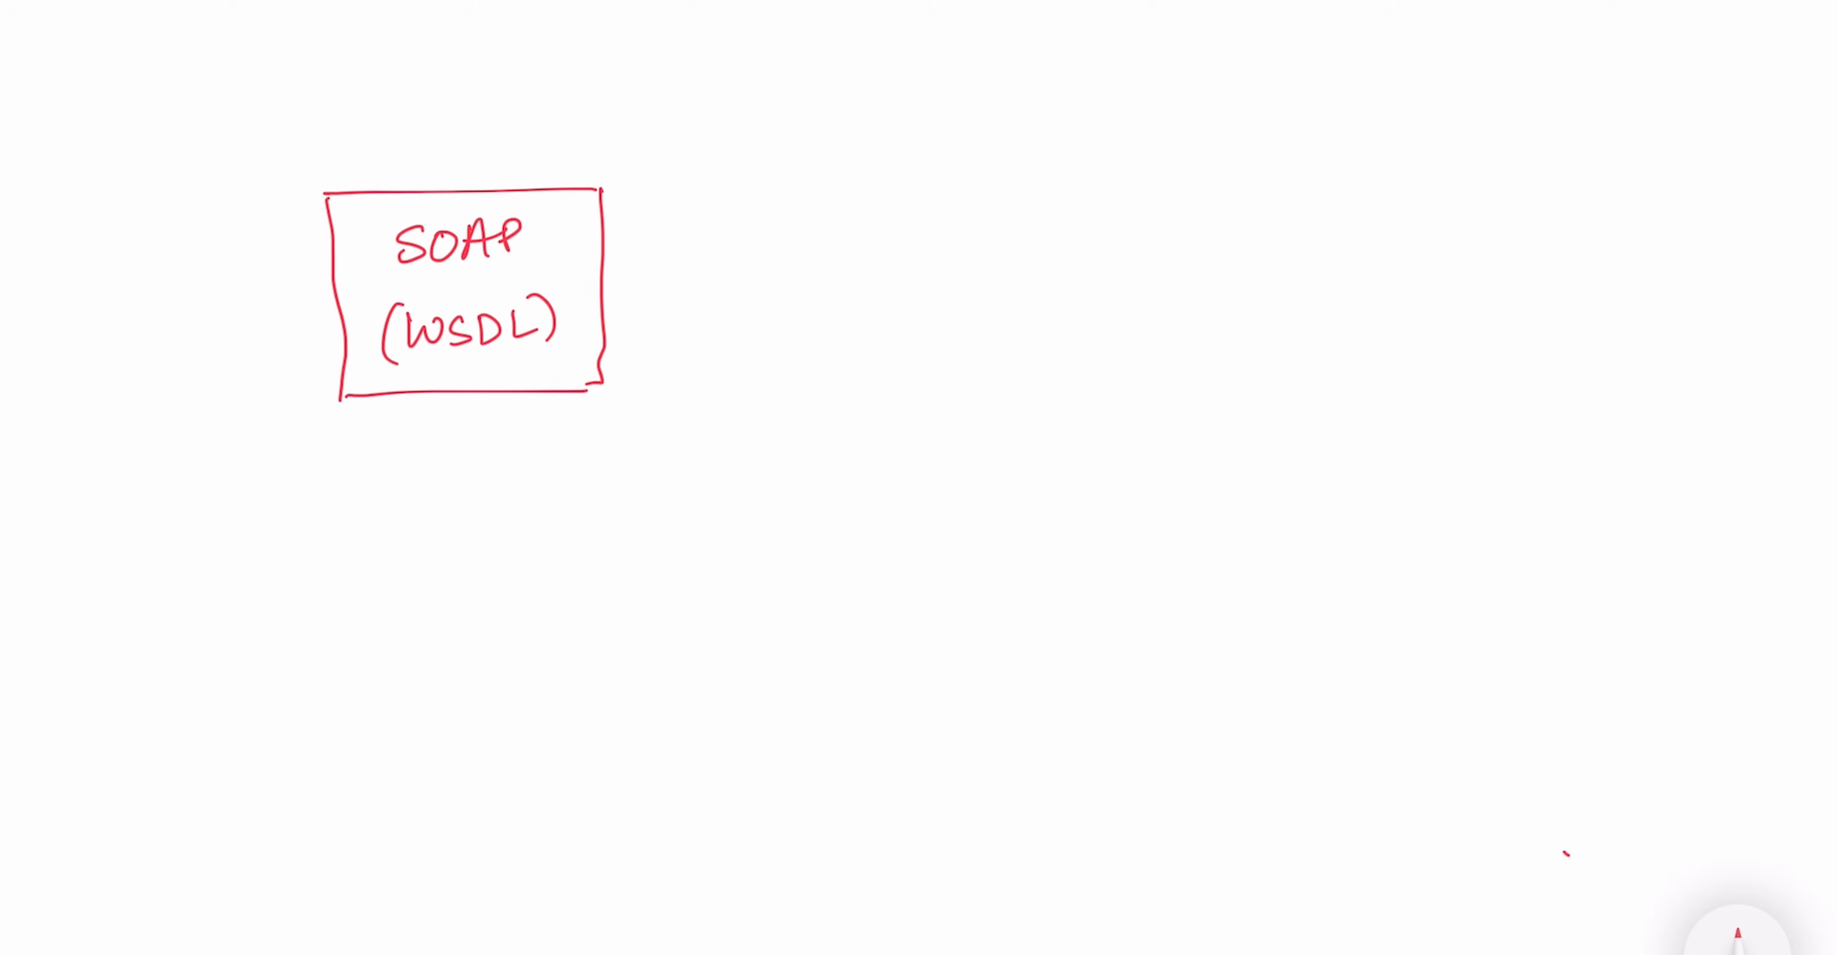
- Draw two red arrows from the SOAP box, one to the label "Request" and one to "Response"
left_click_drag(607, 227, 854, 104)
left_click_drag(811, 89, 833, 145)
mouse_move(882, 68)
left_mouse_down()
mouse_move(928, 106)
mouse_move(982, 89)
mouse_move(1048, 108)
left_mouse_up()
left_click_drag(1028, 89, 1059, 84)
mouse_move(621, 319)
left_mouse_down()
mouse_move(851, 377)
mouse_move(817, 405)
left_mouse_up()
mouse_move(883, 348)
left_mouse_down()
mouse_move(919, 389)
mouse_move(959, 386)
mouse_move(963, 410)
left_mouse_up()
left_click_drag(963, 372, 1070, 383)
left_click_drag(1067, 375, 1095, 380)
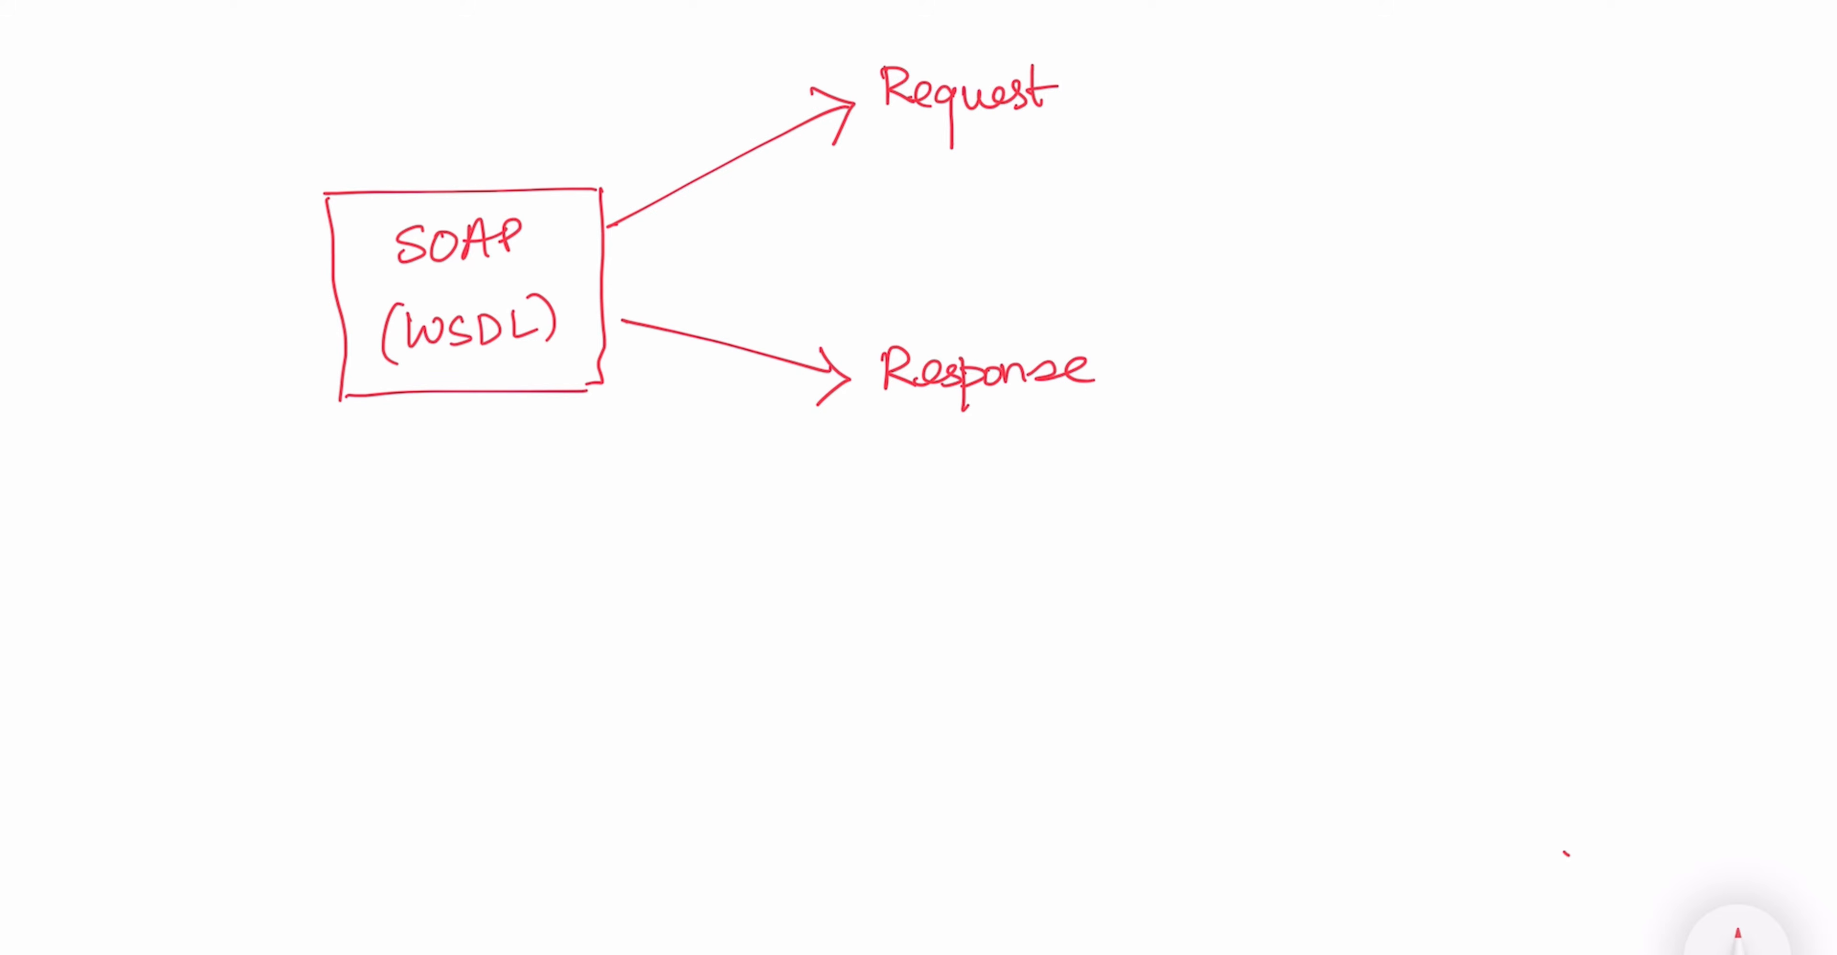
- Change the pen colour to green and draw a box labelled "OData EDMX" across from the SOAP box
left_click_drag(1296, 130, 1562, 118)
left_click(1738, 932)
left_click(760, 931)
left_click(1625, 898)
left_click_drag(1394, 183, 1645, 176)
mouse_move(1395, 184)
left_mouse_down()
mouse_move(1404, 348)
mouse_move(1644, 348)
left_mouse_up()
left_click_drag(1645, 176, 1646, 347)
left_click_drag(1449, 208, 1448, 208)
left_click_drag(1471, 207, 1472, 242)
left_click_drag(1516, 218, 1580, 234)
left_click_drag(1461, 277, 1455, 314)
left_click_drag(1465, 293, 1502, 314)
mouse_move(1526, 314)
left_mouse_down()
mouse_move(1549, 282)
mouse_move(1586, 314)
left_mouse_up()
left_click_drag(1584, 283, 1559, 315)
- Draw green arrows from the OData box to the labels "Request" above it and "Response" below it
mouse_move(1483, 169)
left_mouse_down()
mouse_move(1288, 56)
mouse_move(1317, 68)
left_mouse_up()
mouse_move(1324, 10)
left_mouse_down()
mouse_move(1329, 50)
mouse_move(1359, 48)
left_mouse_up()
mouse_move(1362, 32)
left_mouse_down()
mouse_move(1402, 67)
mouse_move(1448, 43)
left_mouse_up()
left_click_drag(1455, 11, 1488, 9)
mouse_move(1409, 366)
left_mouse_down()
mouse_move(1323, 421)
mouse_move(1349, 450)
left_mouse_up()
mouse_move(1294, 469)
left_mouse_down()
mouse_move(1297, 504)
mouse_move(1417, 475)
mouse_move(1485, 482)
left_mouse_up()
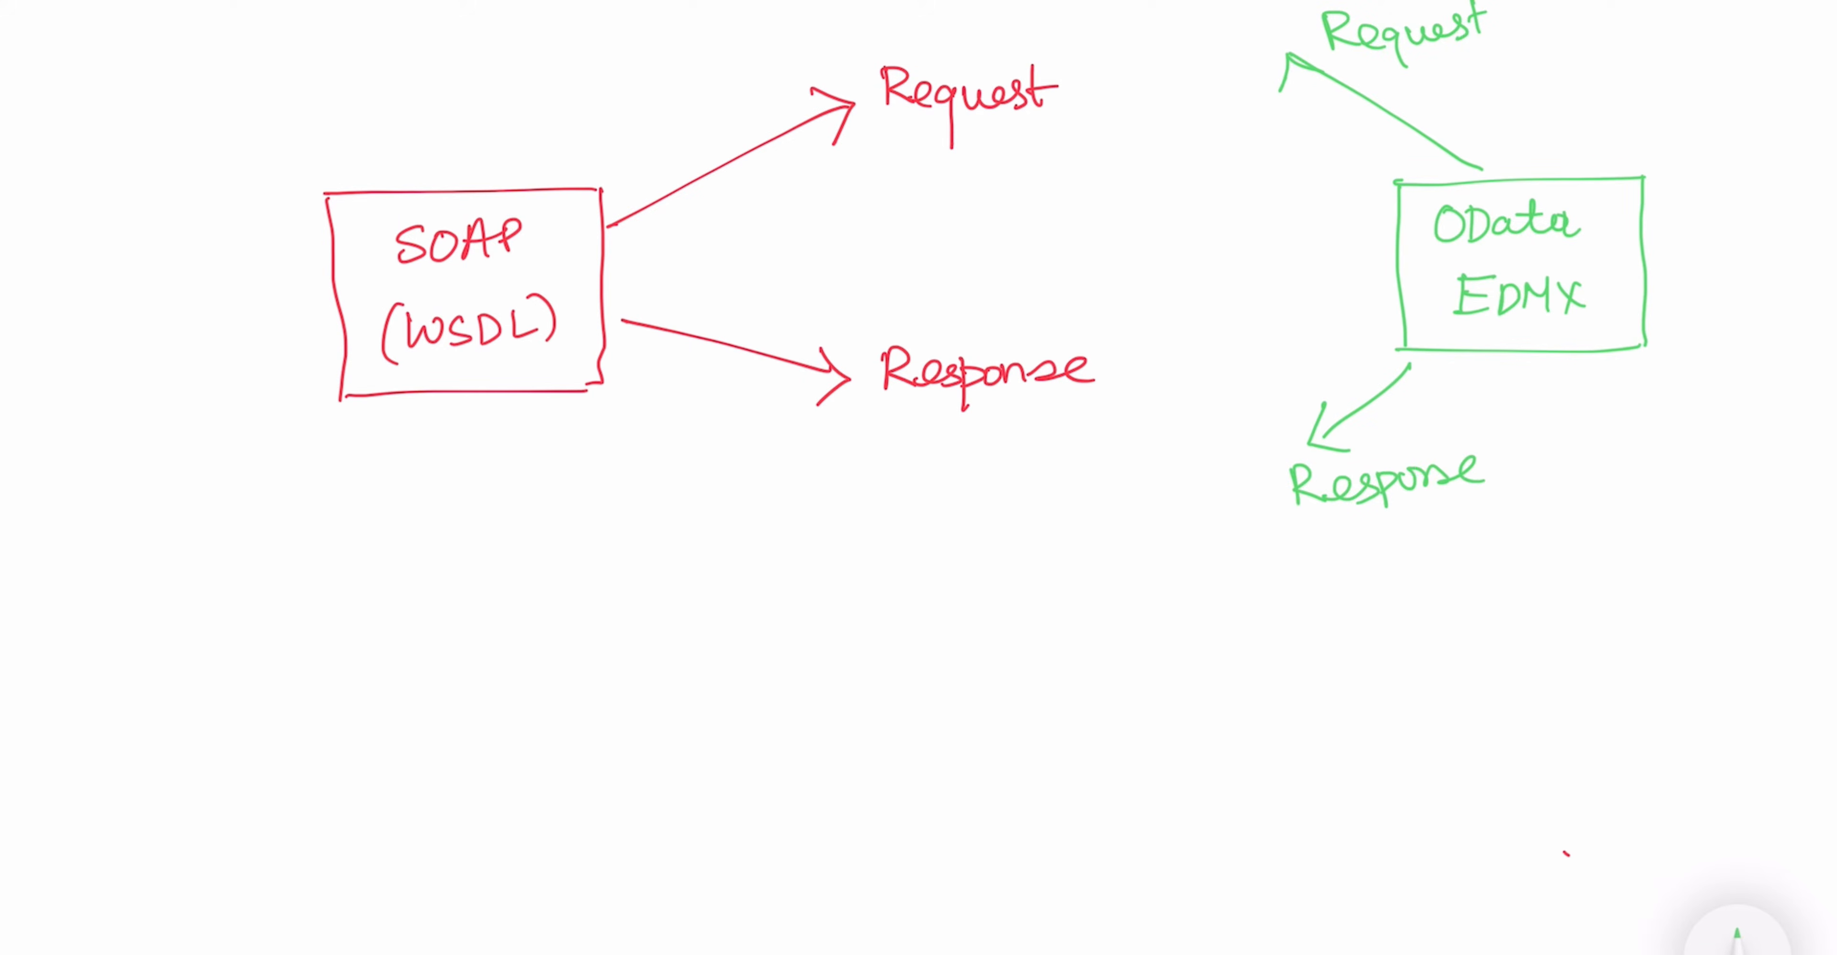
left_click_drag(845, 668, 1236, 677)
mouse_move(846, 671)
left_mouse_down()
mouse_move(980, 841)
mouse_move(1170, 846)
left_mouse_up()
left_click_drag(1225, 678, 1123, 842)
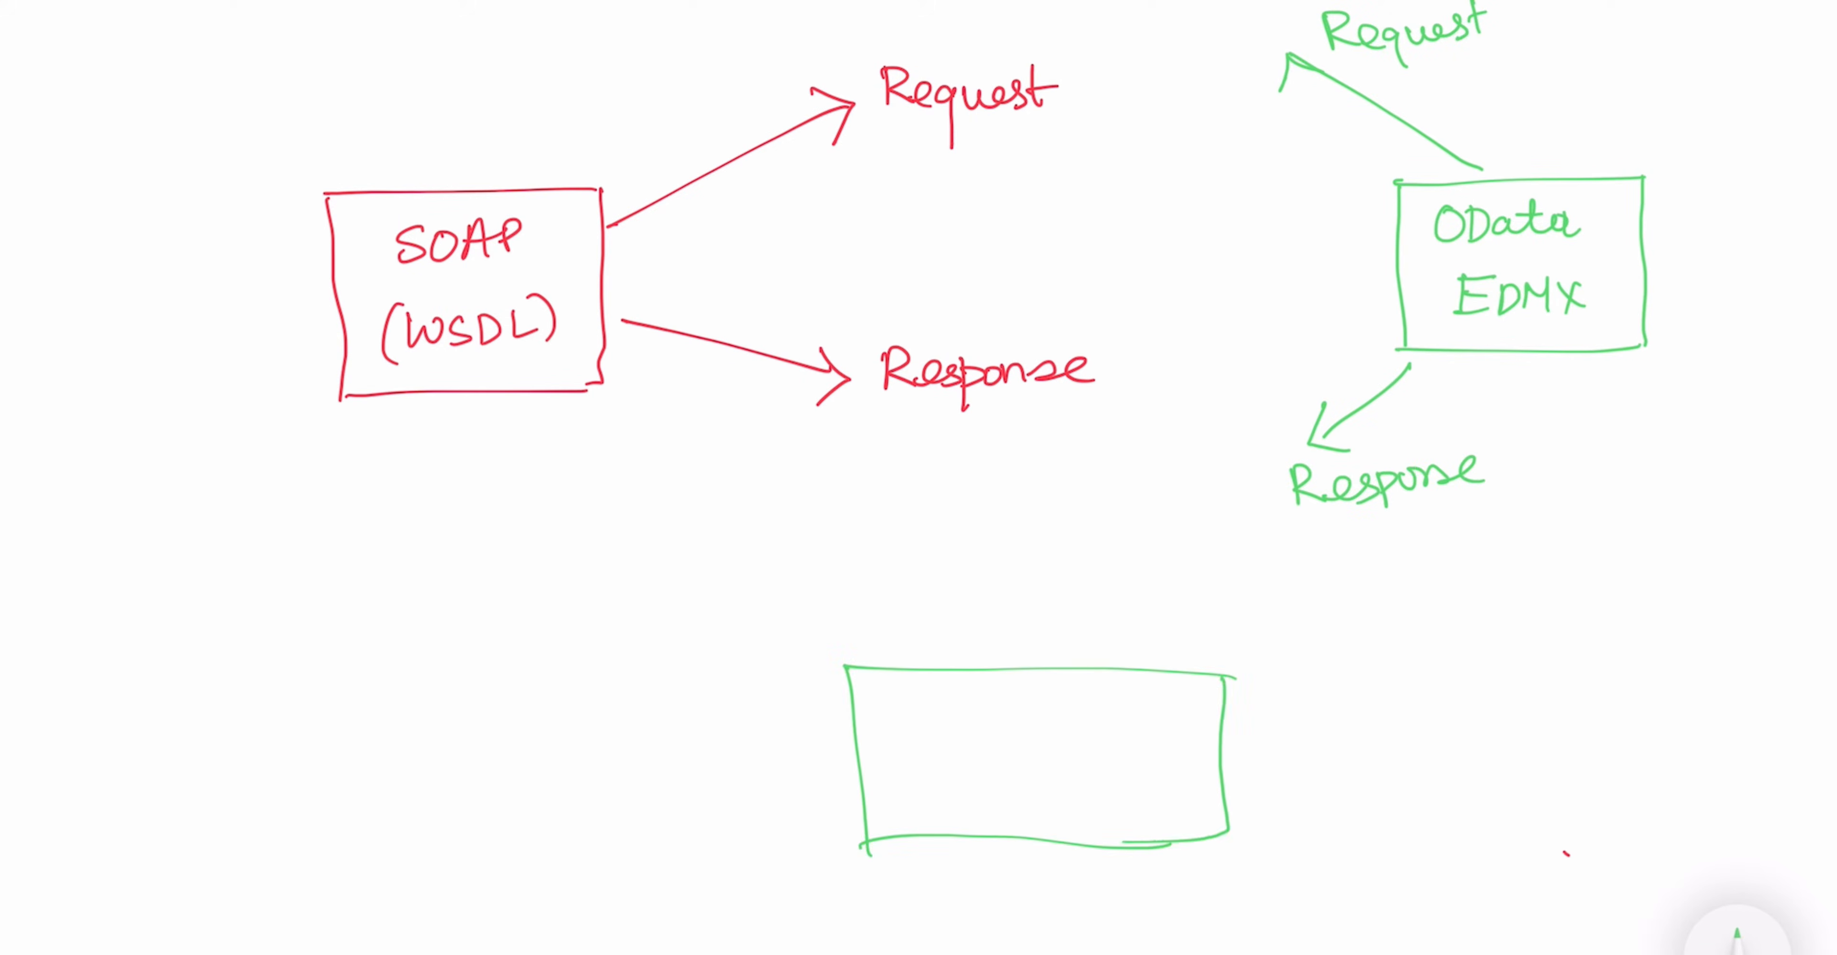
left_click(1737, 934)
left_click(734, 930)
left_click(734, 930)
left_click(734, 930)
left_click(735, 931)
- Change the pen colour to blue and draw a box labelled "SAP CPI Message Mapping" below the two Response labels
left_click(1535, 897)
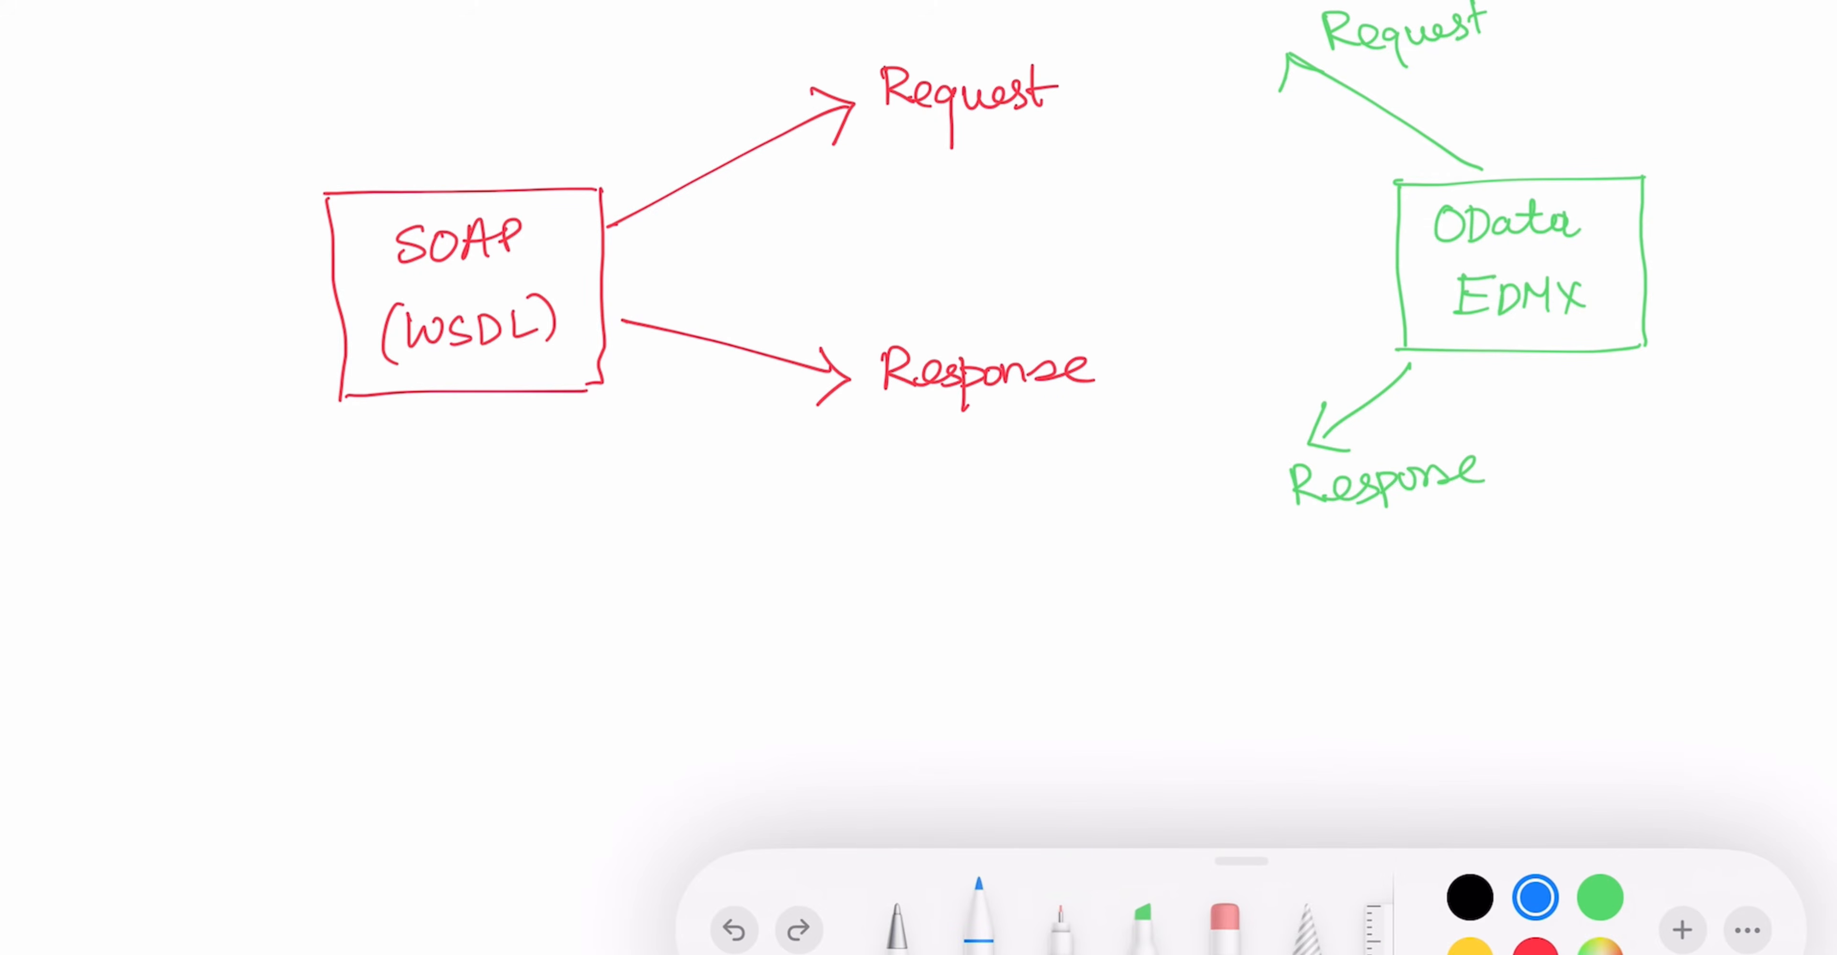
mouse_move(888, 590)
left_mouse_down()
mouse_move(1133, 591)
mouse_move(1135, 743)
left_mouse_up()
left_click_drag(1131, 589, 1112, 741)
left_click_drag(958, 605, 936, 626)
mouse_move(966, 607)
left_mouse_down()
mouse_move(968, 628)
mouse_move(1106, 603)
mouse_move(1109, 628)
left_mouse_up()
mouse_move(932, 687)
left_mouse_down()
mouse_move(956, 663)
mouse_move(1027, 685)
mouse_move(1098, 671)
mouse_move(976, 721)
mouse_move(1111, 723)
left_mouse_up()
- Draw blue arrows from both Response labels to the mapping box and one from the box down to "Output"
mouse_move(1342, 536)
left_mouse_down()
mouse_move(1202, 672)
mouse_move(1238, 689)
left_mouse_up()
left_click_drag(779, 409, 889, 669)
left_click_drag(860, 647, 873, 696)
left_click_drag(1034, 769, 1046, 860)
left_click_drag(1020, 839, 1070, 830)
mouse_move(955, 907)
left_mouse_down()
mouse_move(1042, 888)
mouse_move(1149, 901)
left_mouse_up()
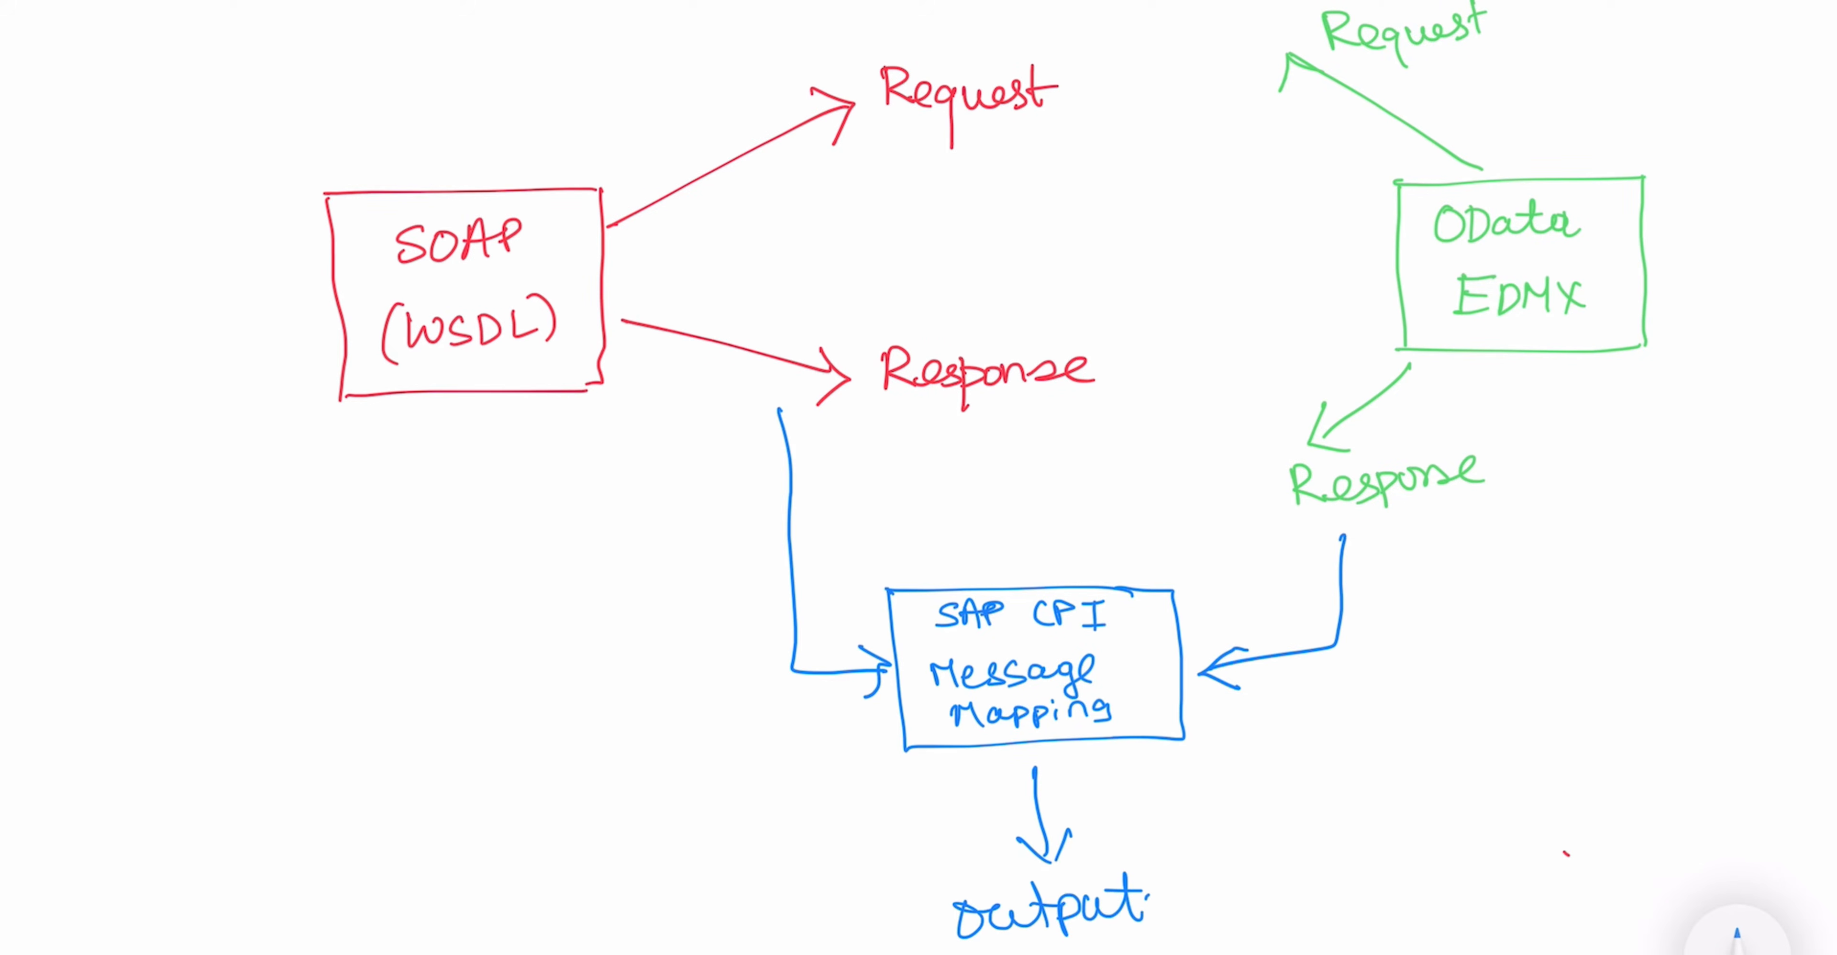
left_click_drag(1128, 334, 1099, 331)
left_click_drag(1510, 440, 1531, 443)
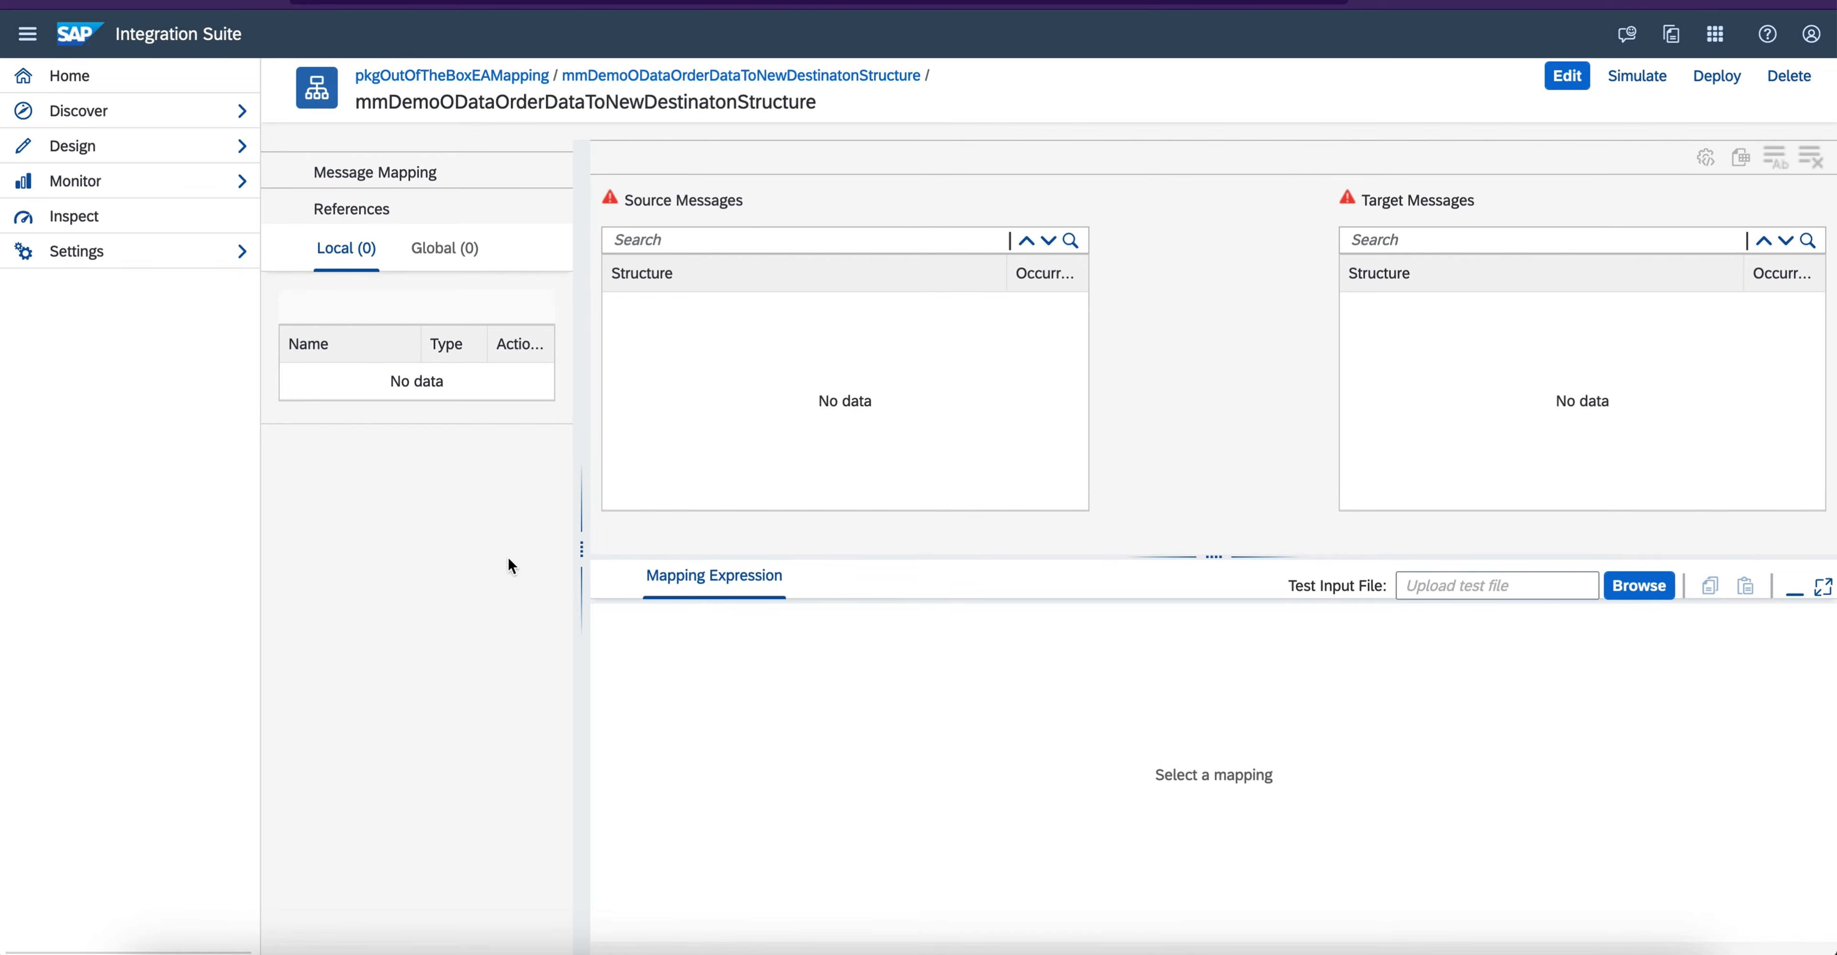
- Return to the new message mapping in Integration Suite, edit it and upload GetOrderShipmentDetails.wsdl as a local resource
left_click(1567, 77)
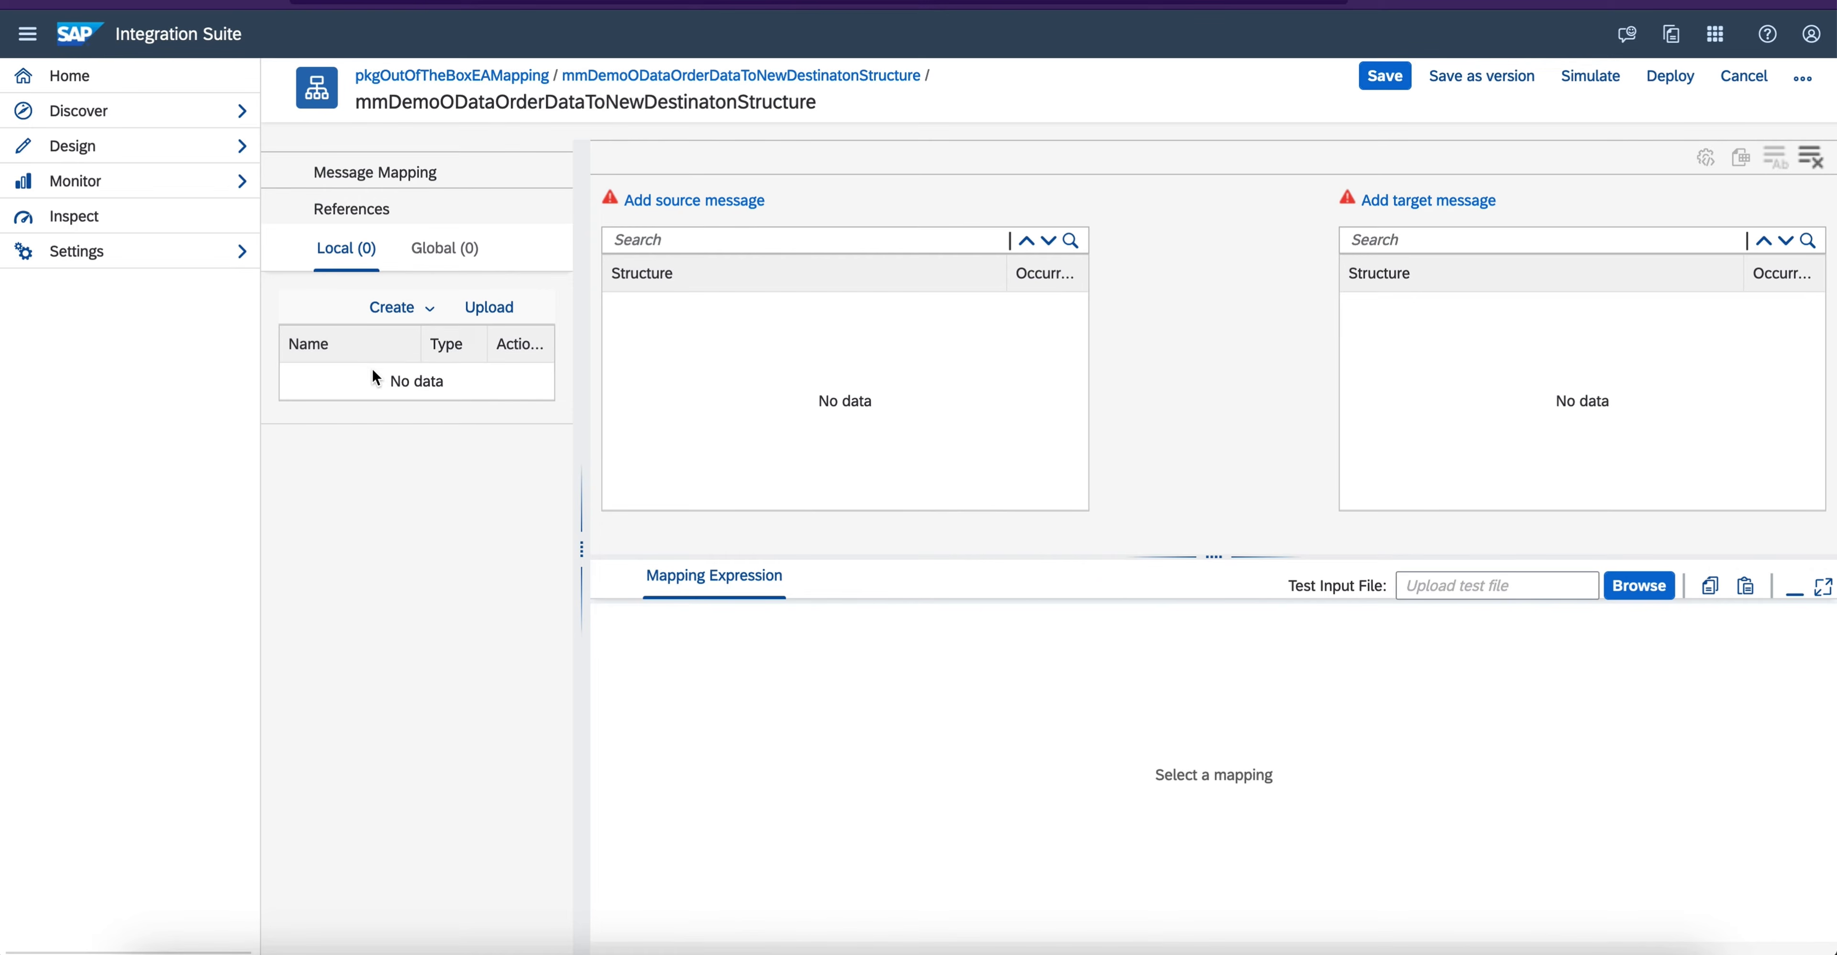
left_click(476, 317)
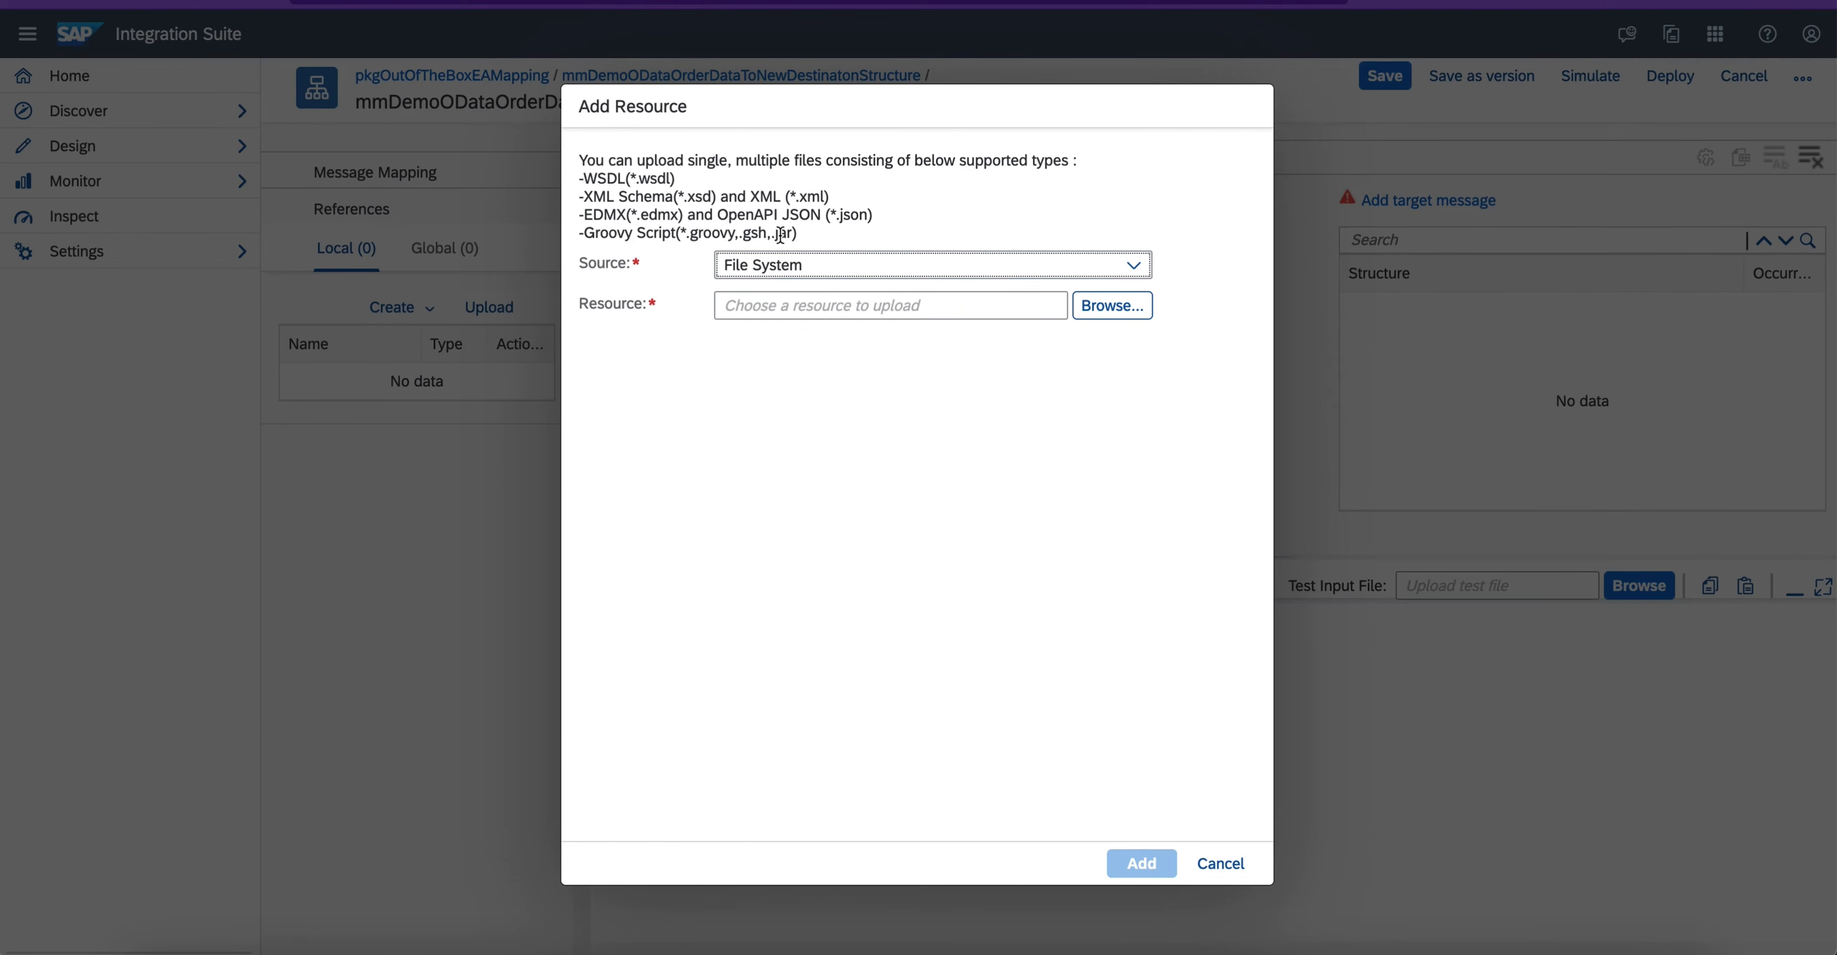
left_click_drag(811, 235, 576, 159)
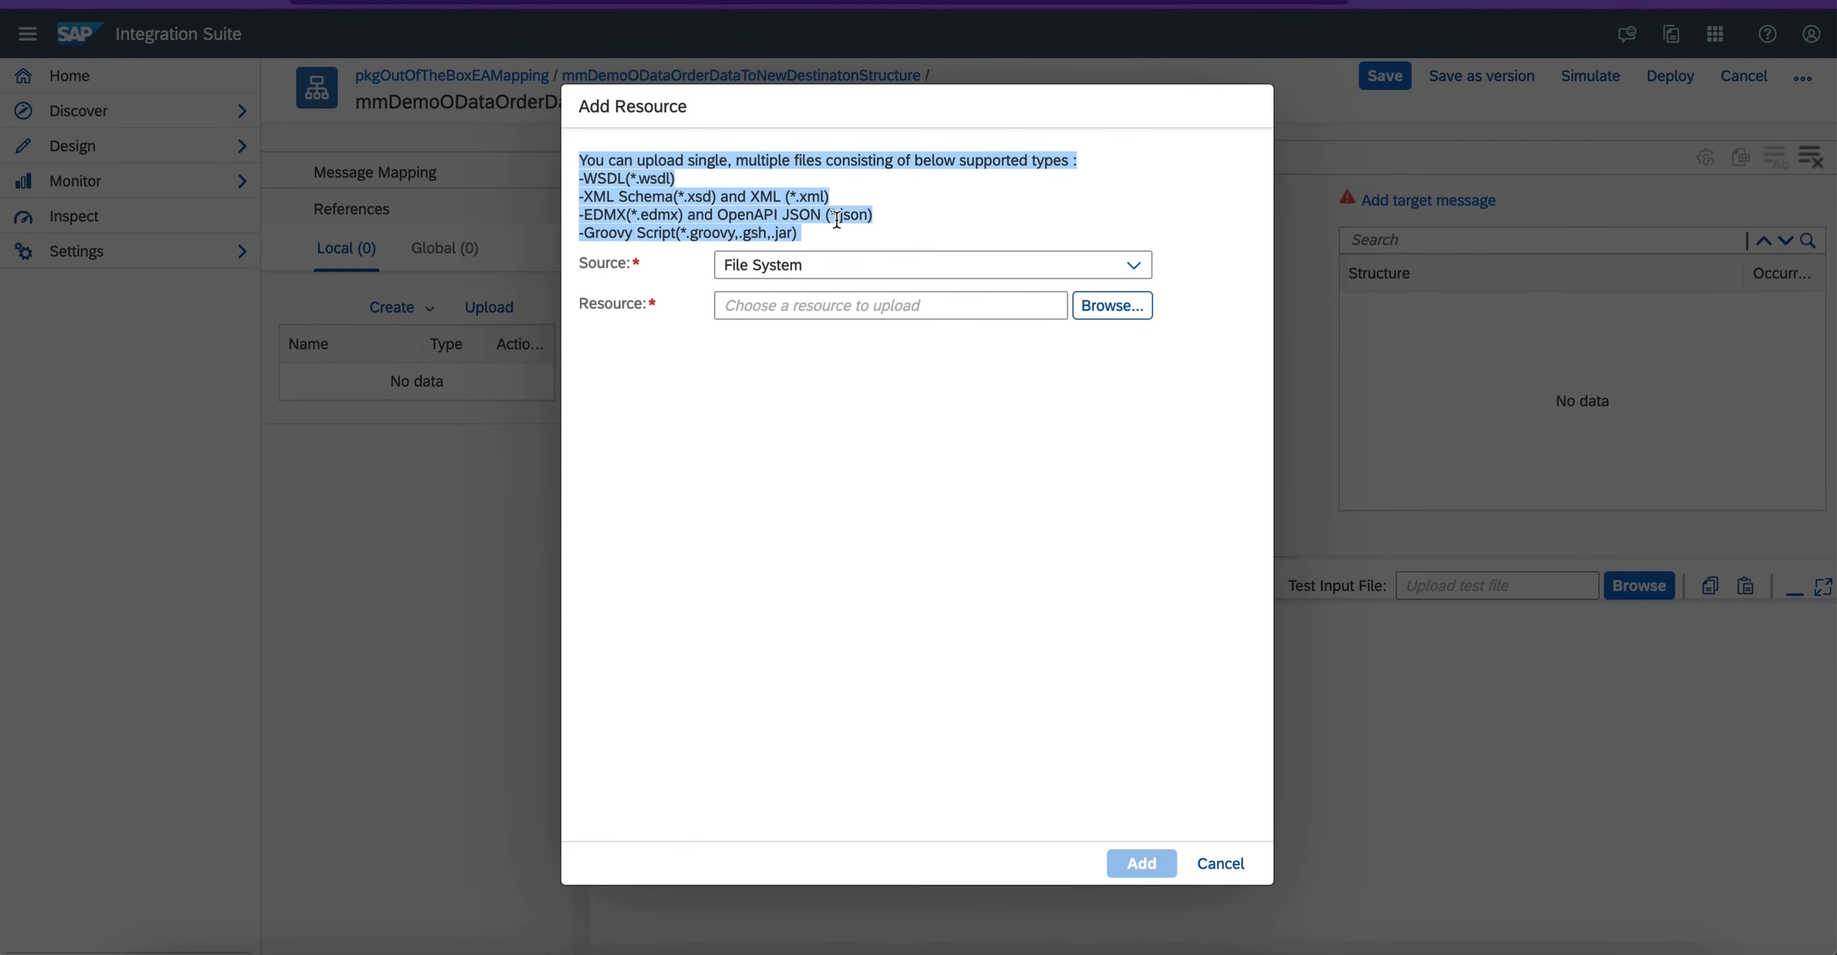
left_click(1111, 303)
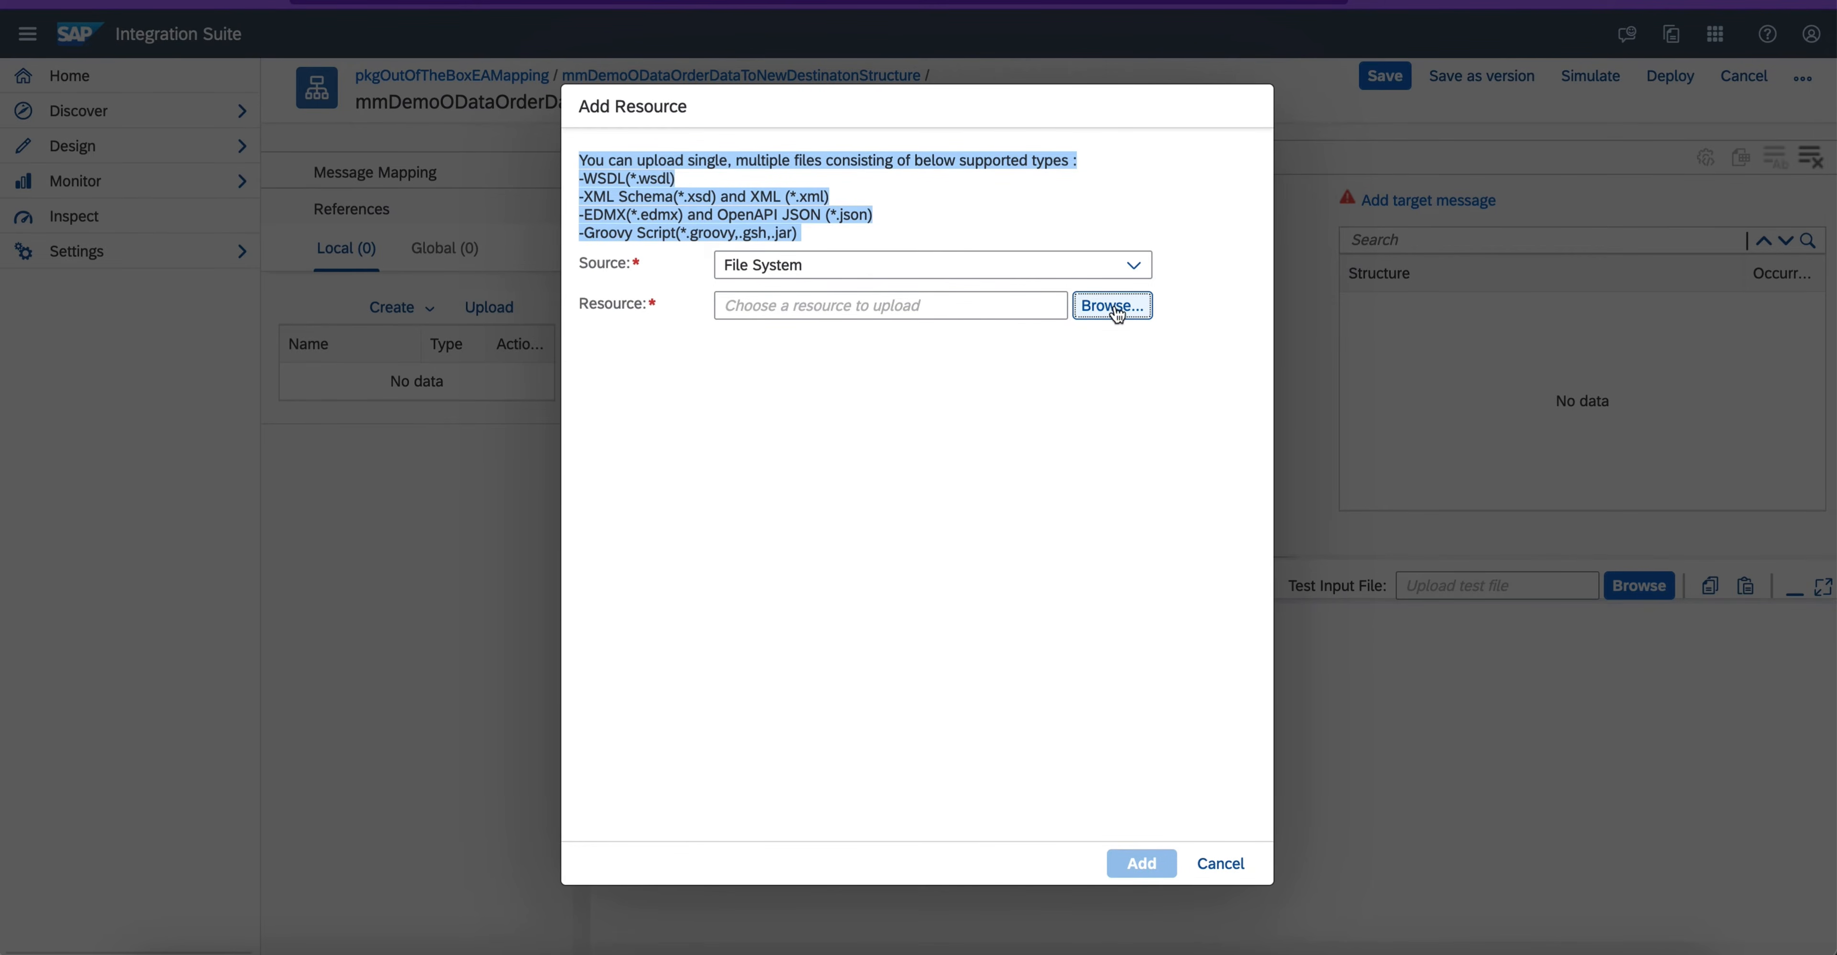
double_click(587, 100)
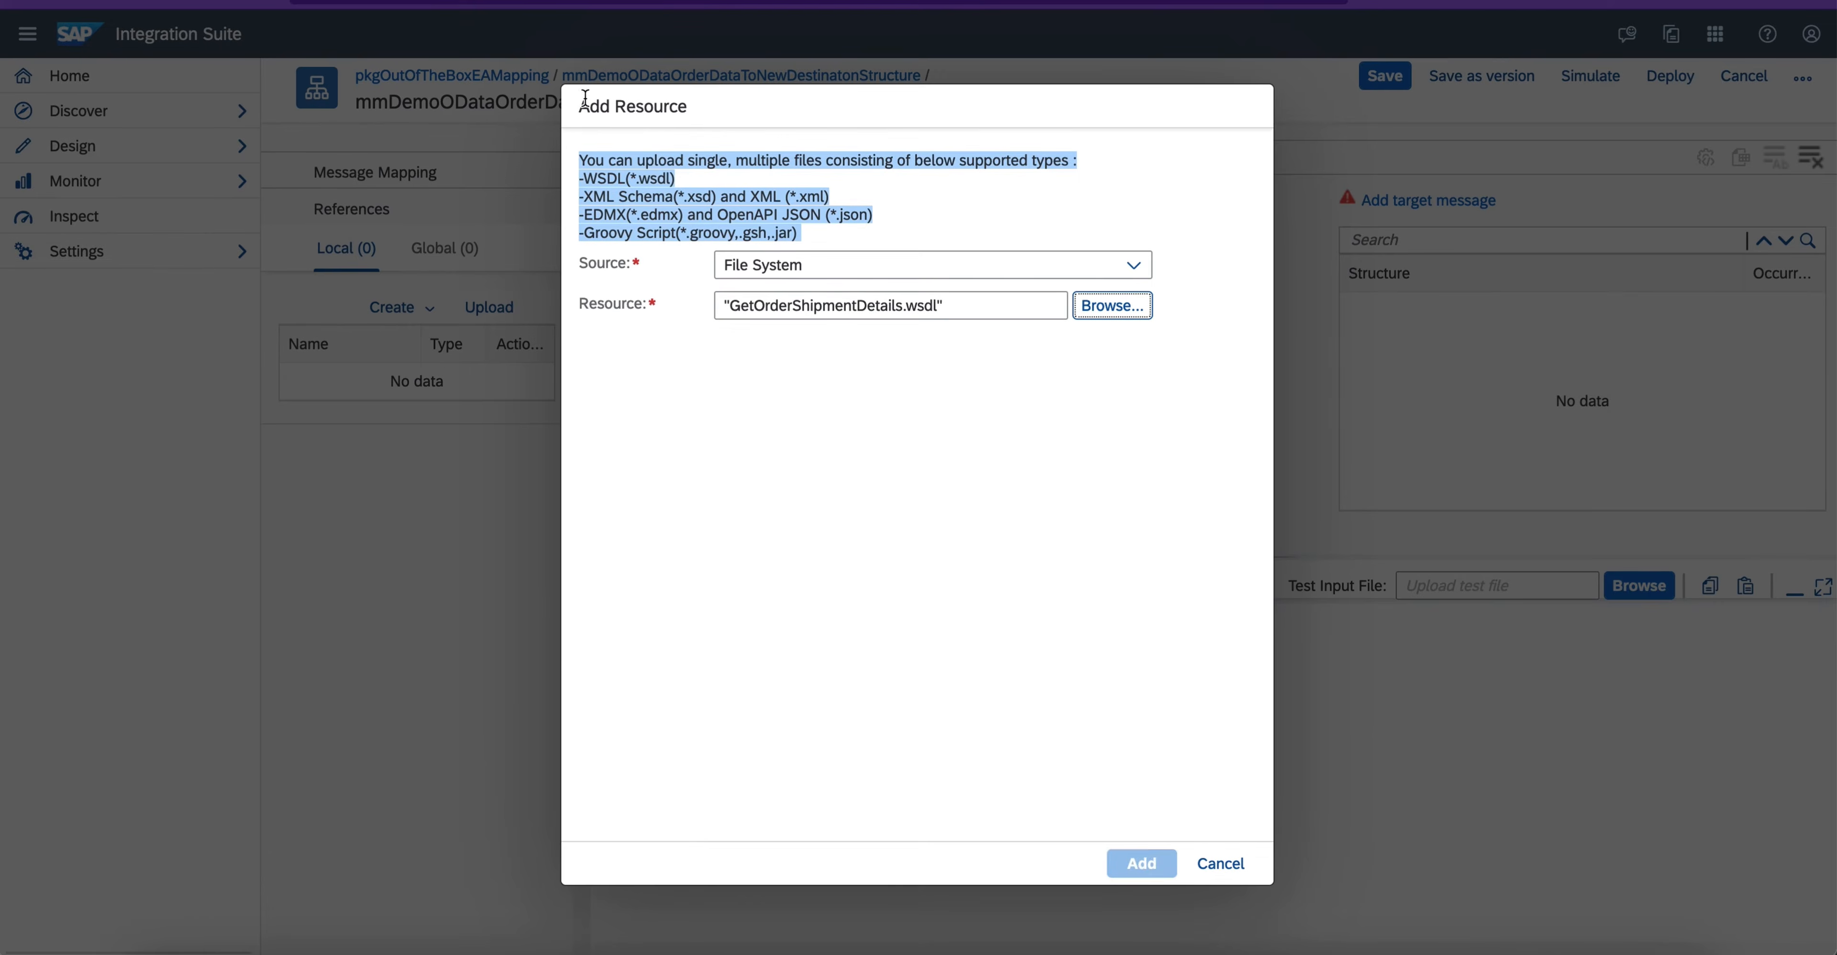
left_click(1140, 864)
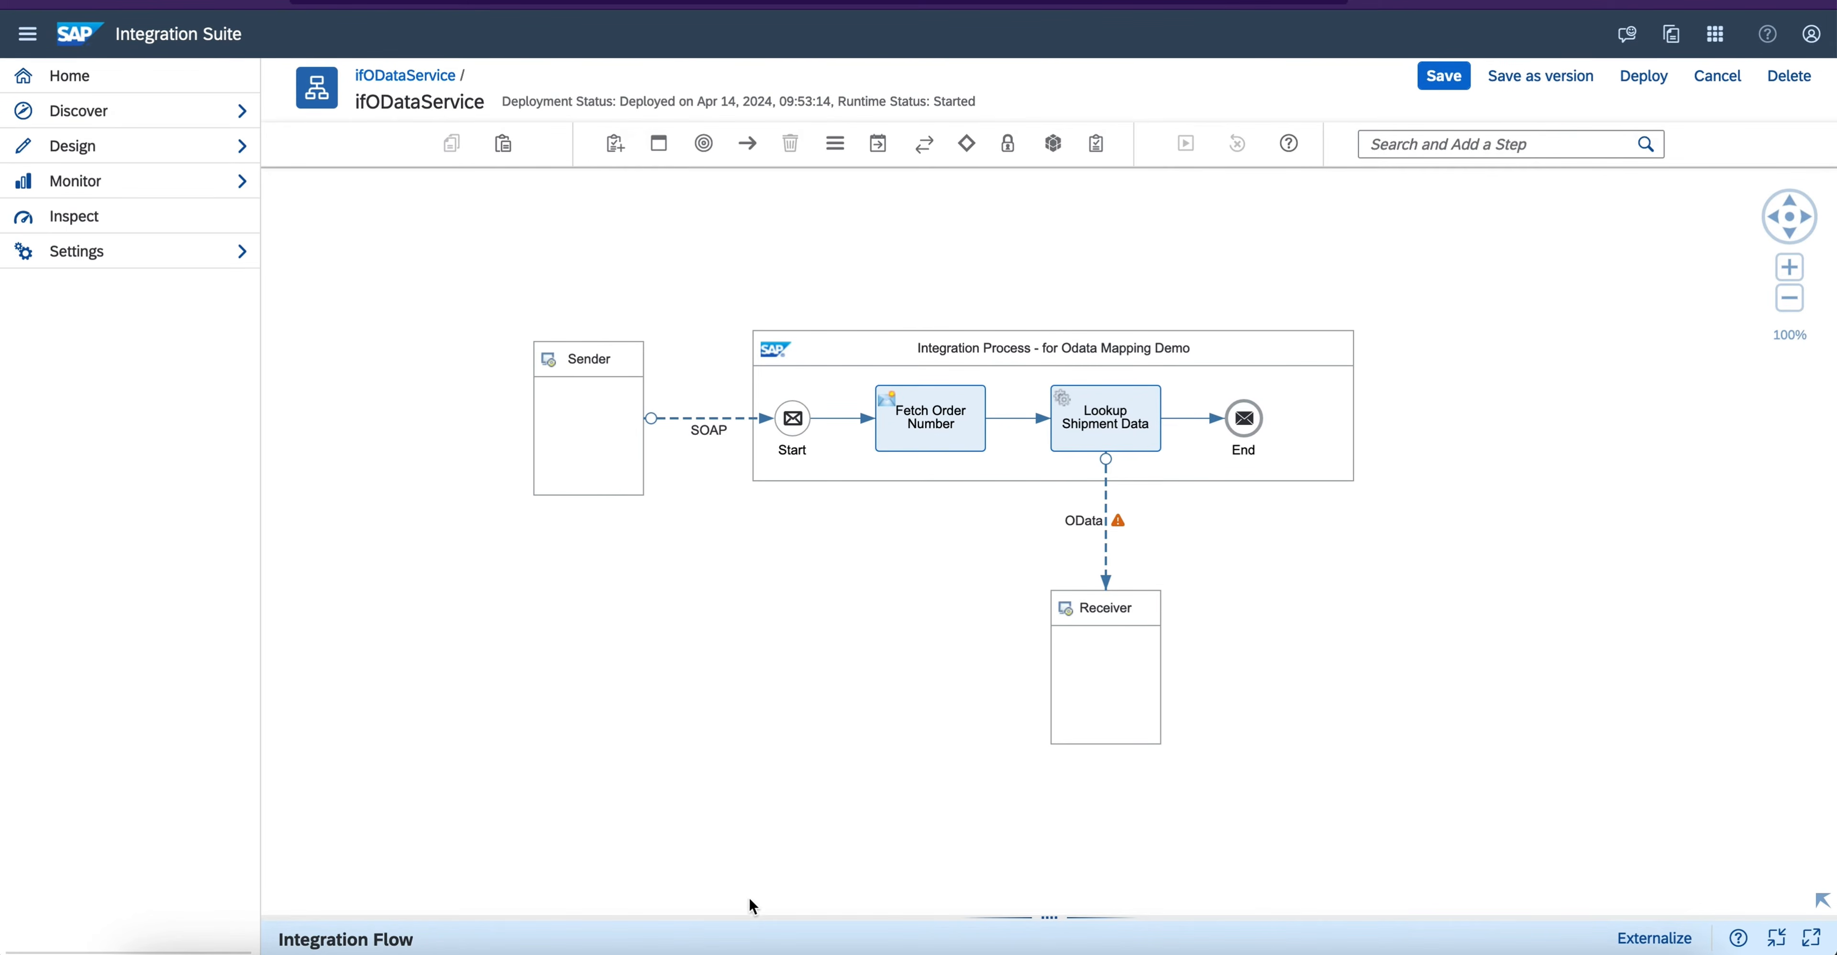
- Open the references of the ifODataService flow and download the services_odata_org_Northwind_Northwind_svc EDMX schema
left_click_drag(750, 919, 773, 607)
left_click_drag(498, 483, 496, 483)
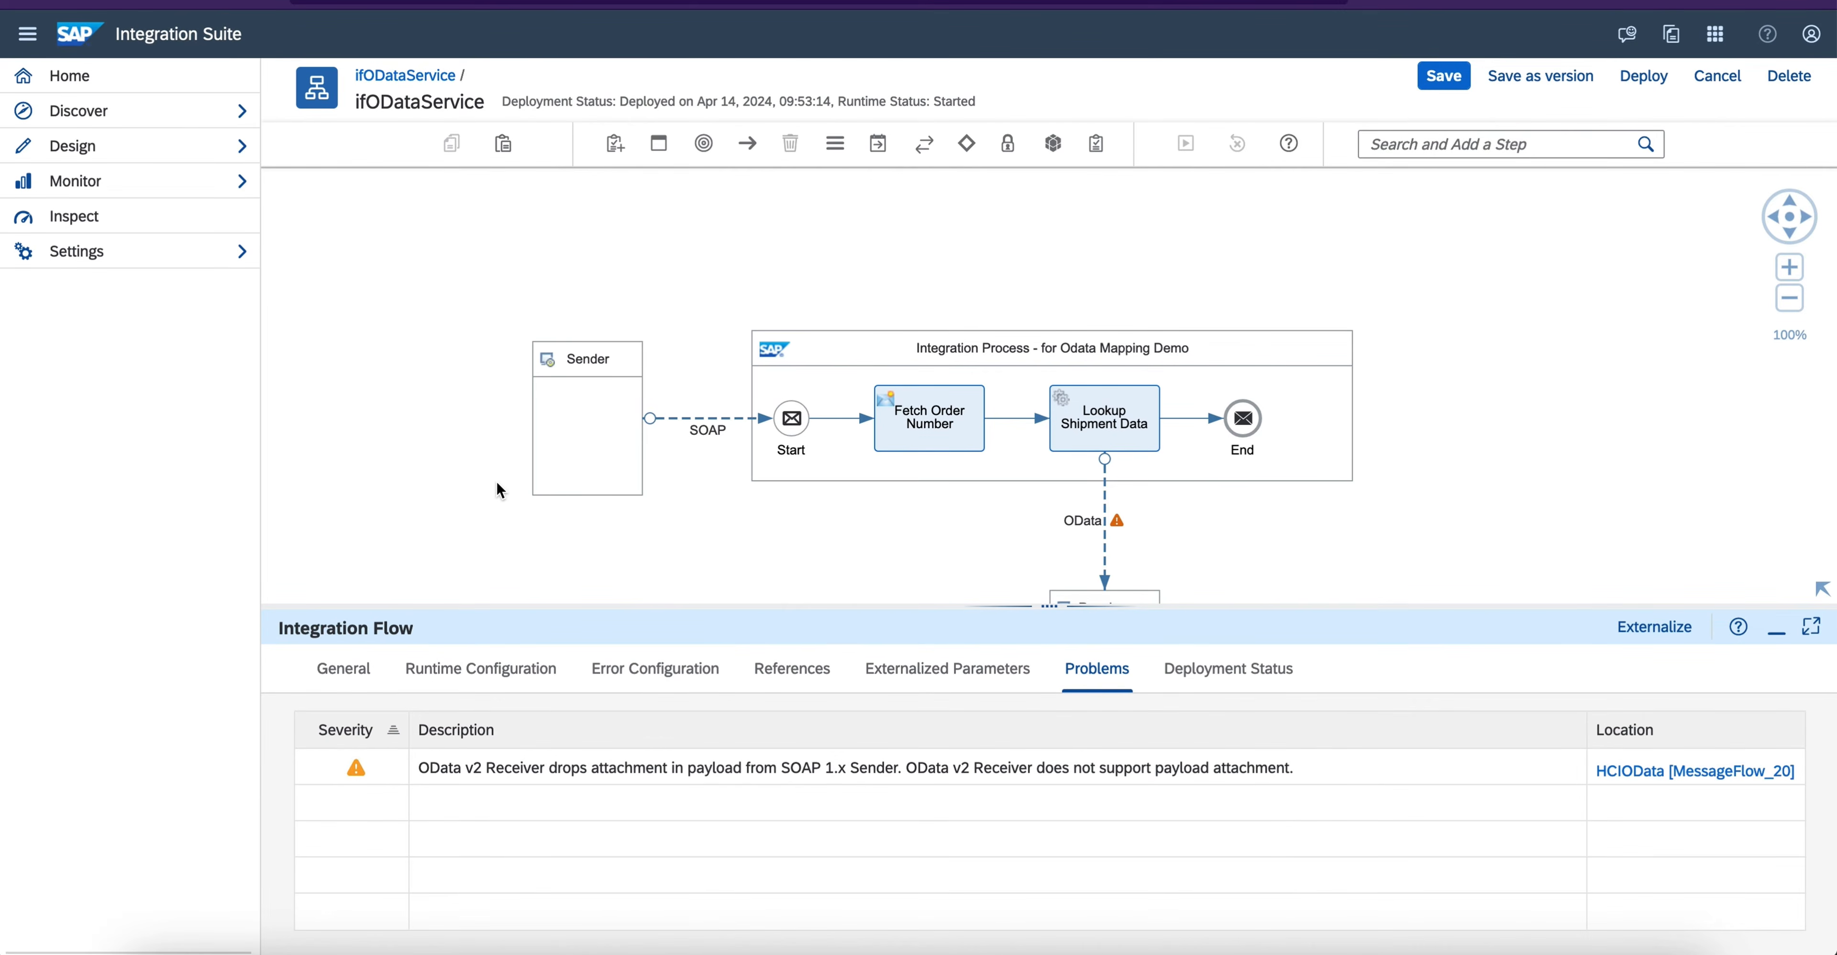
left_click(792, 668)
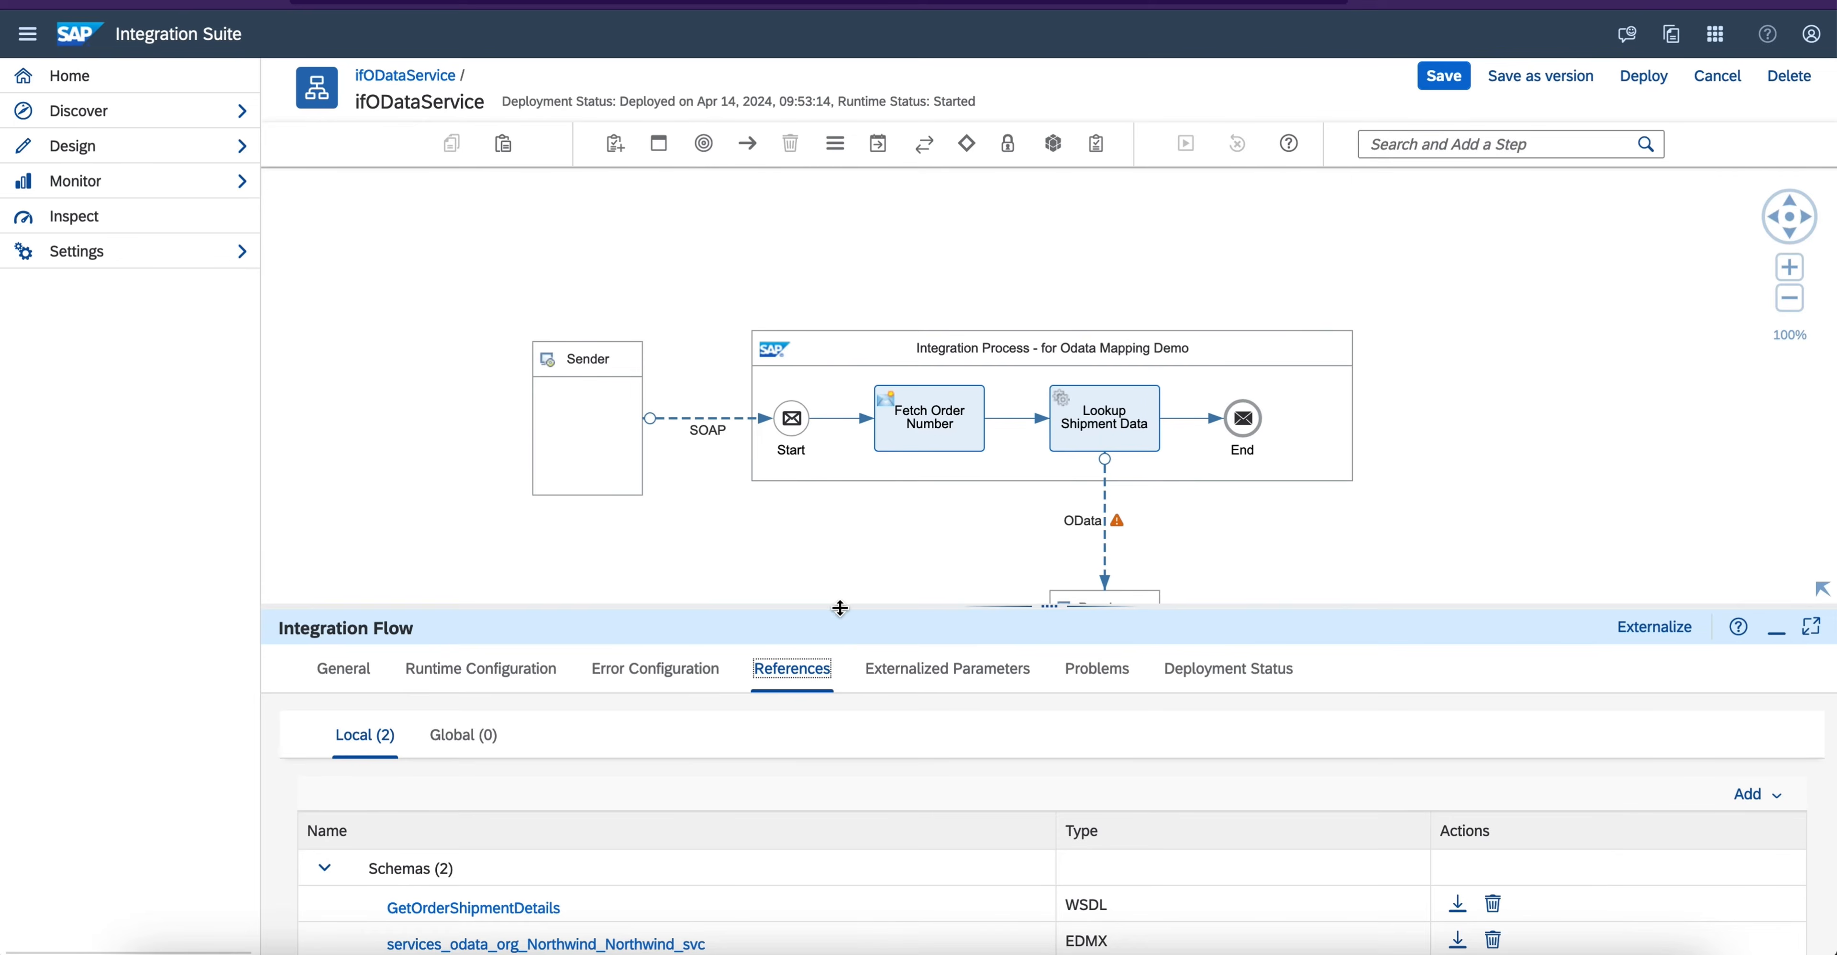
left_click(839, 605)
left_click_drag(840, 605, 837, 271)
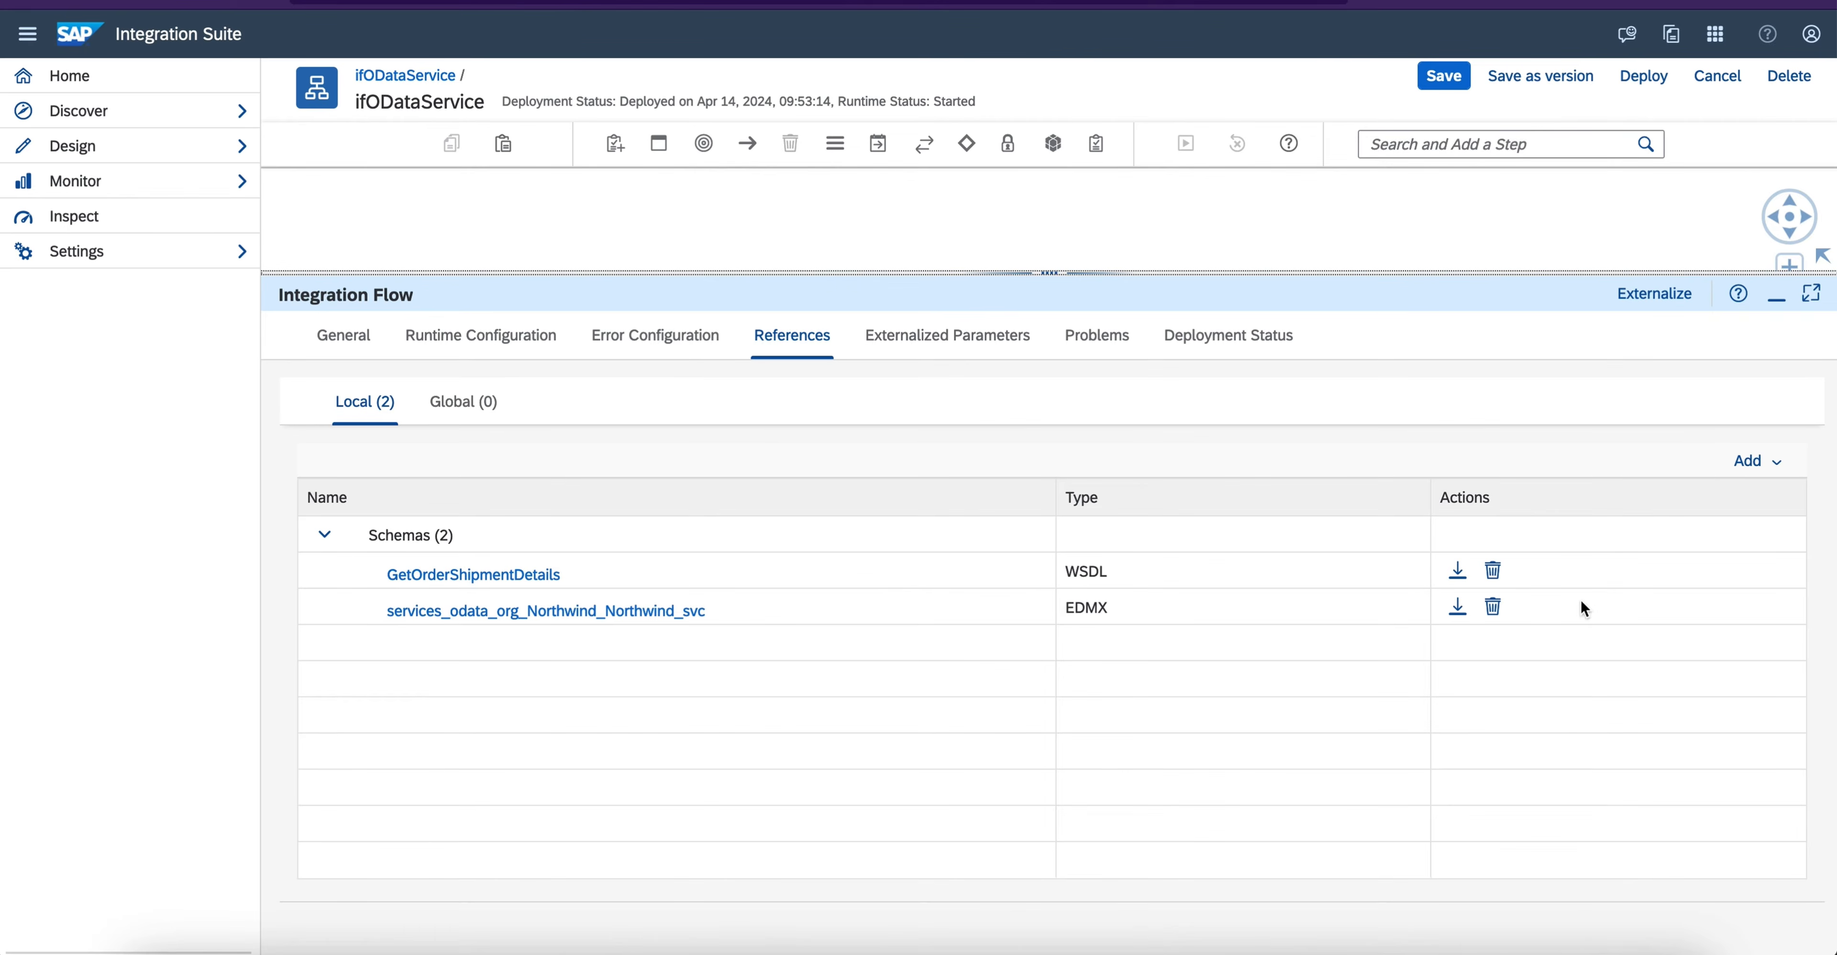
left_click(1458, 608)
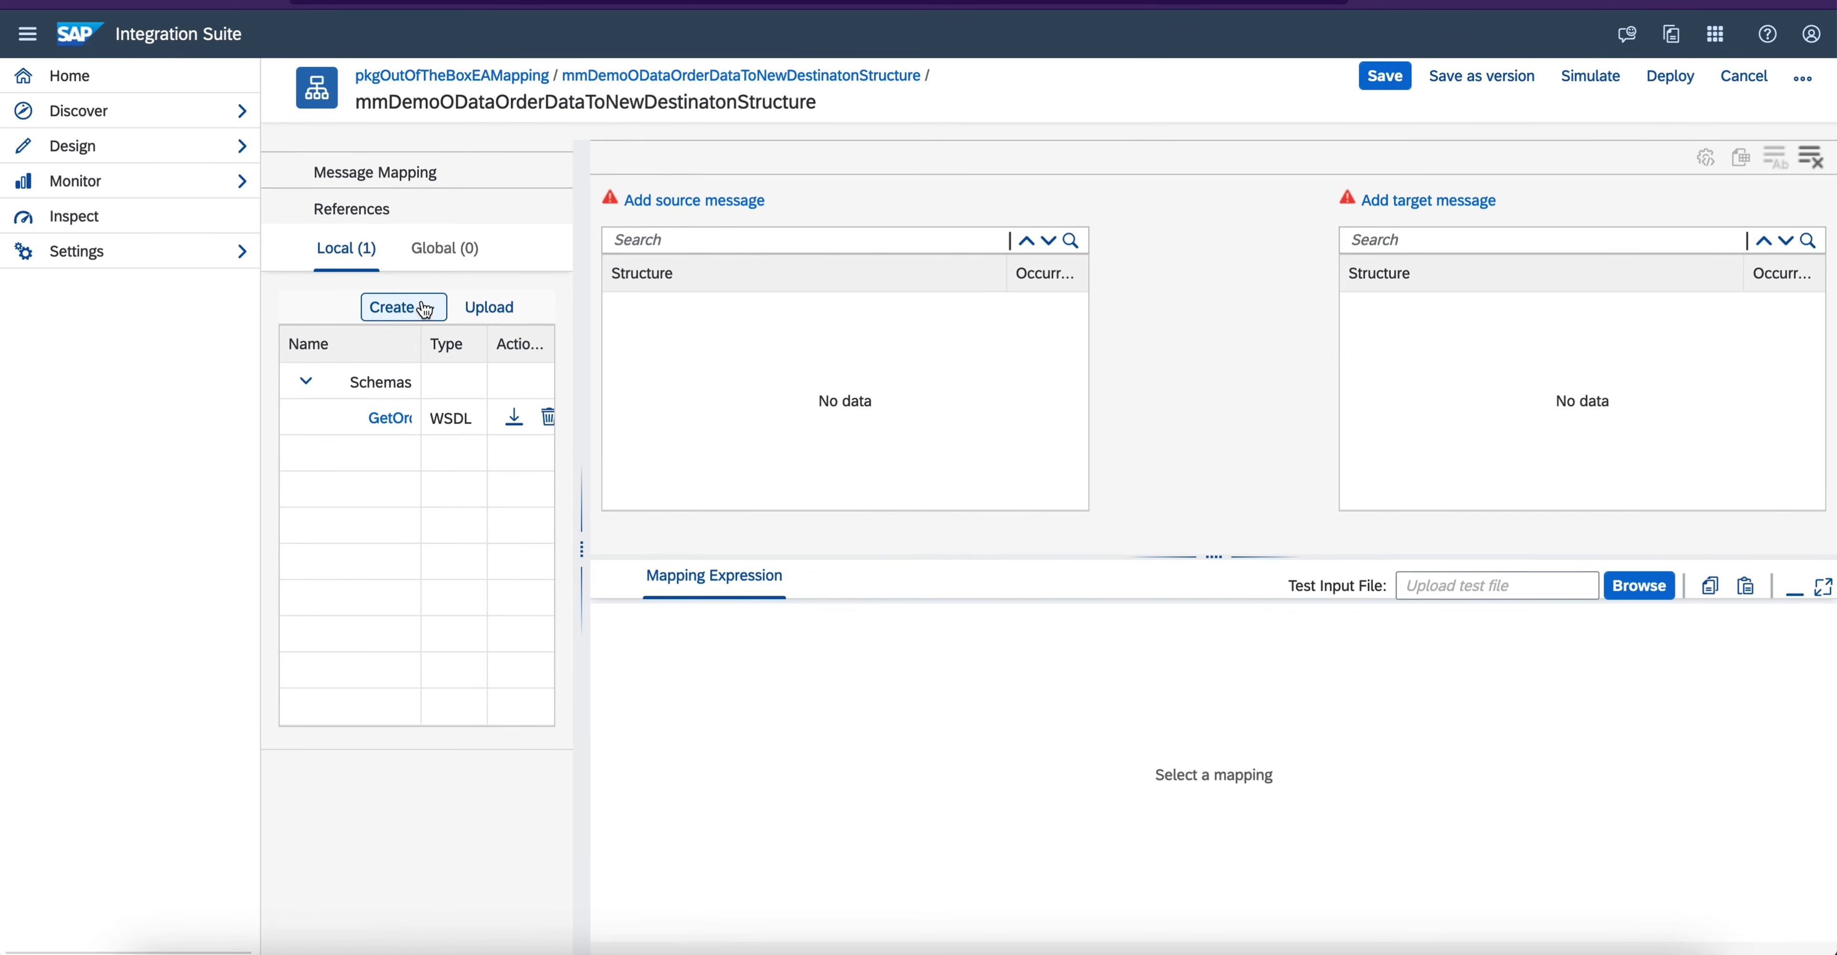
- Upload services_odata_org_Northwind_Northwind_svc(1).edmx from the Downloads folder as a local resource of the message mapping
left_click(478, 312)
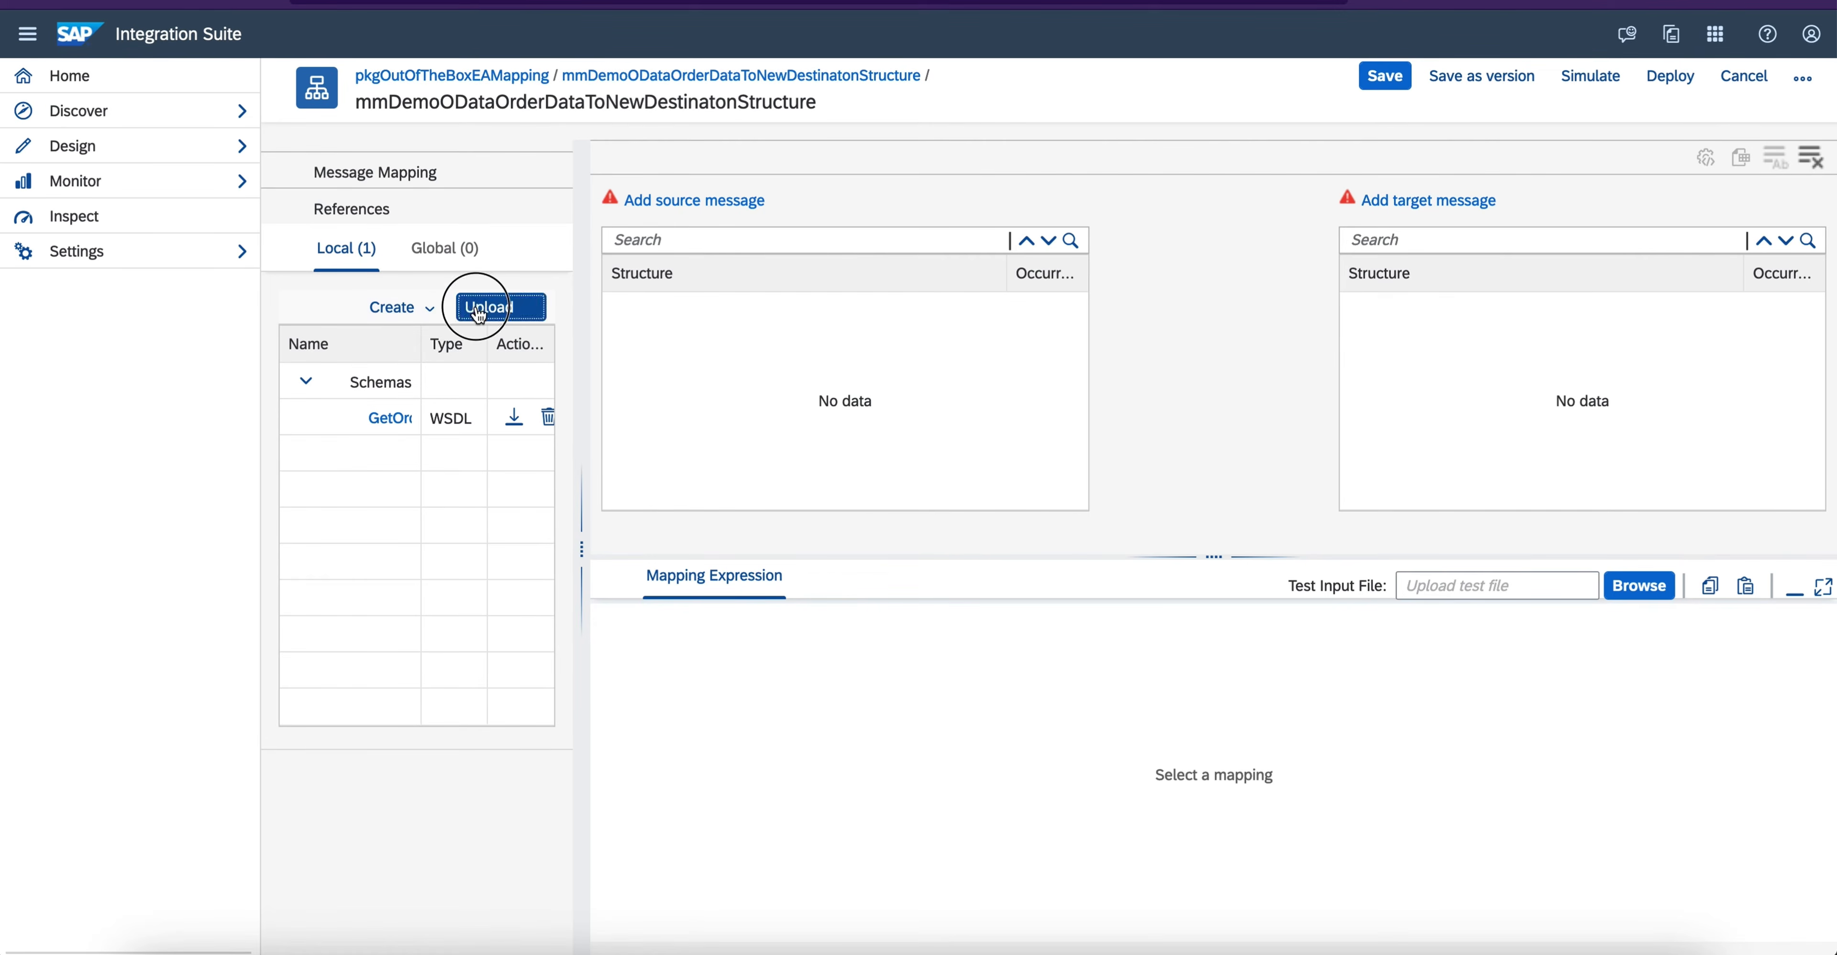
left_click(1098, 305)
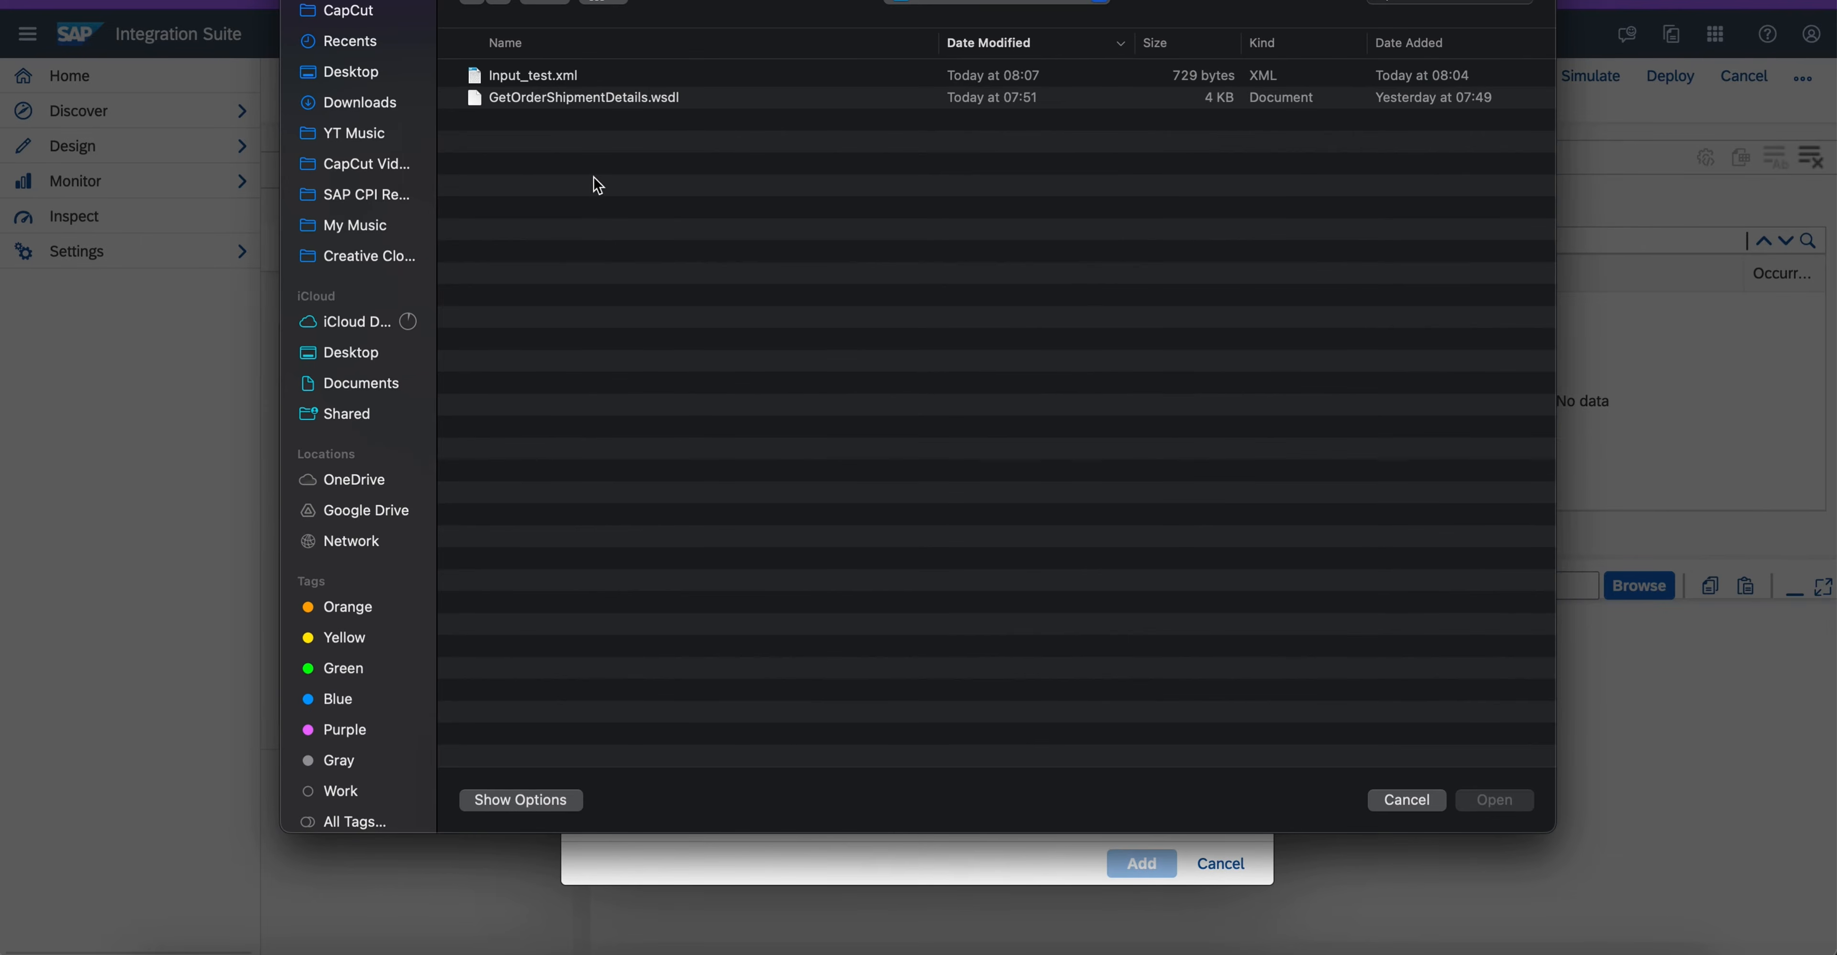
left_click(359, 107)
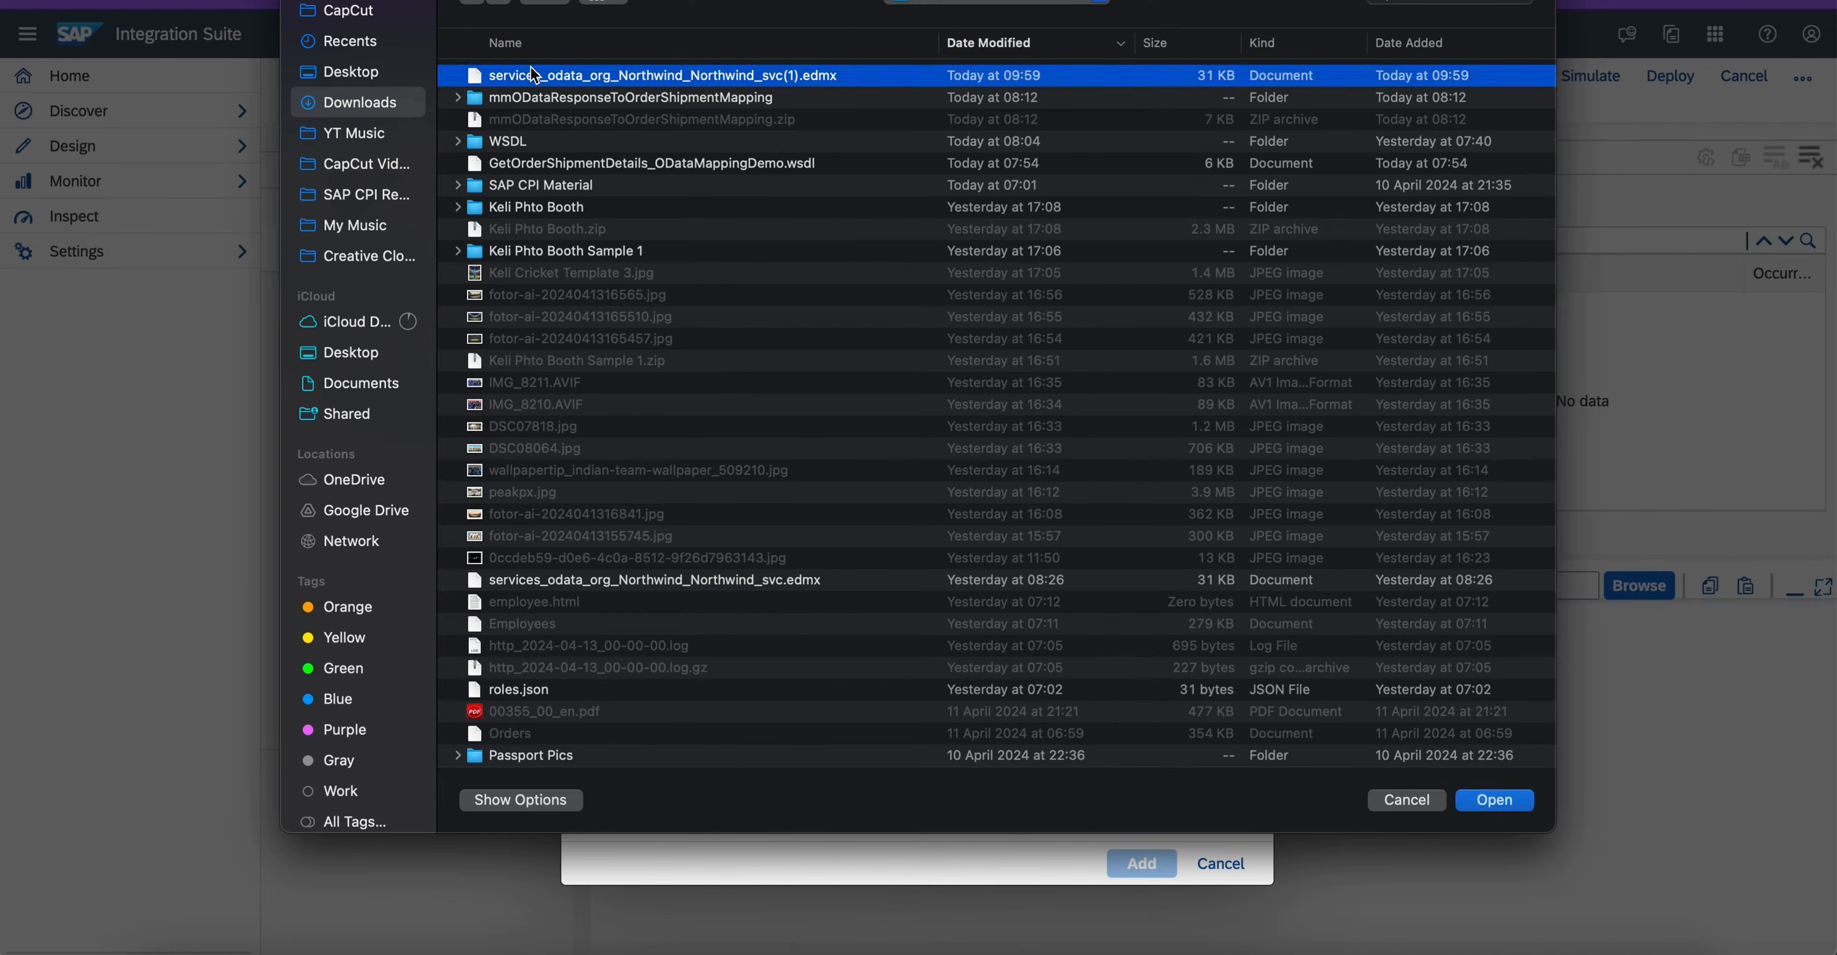
double_click(533, 73)
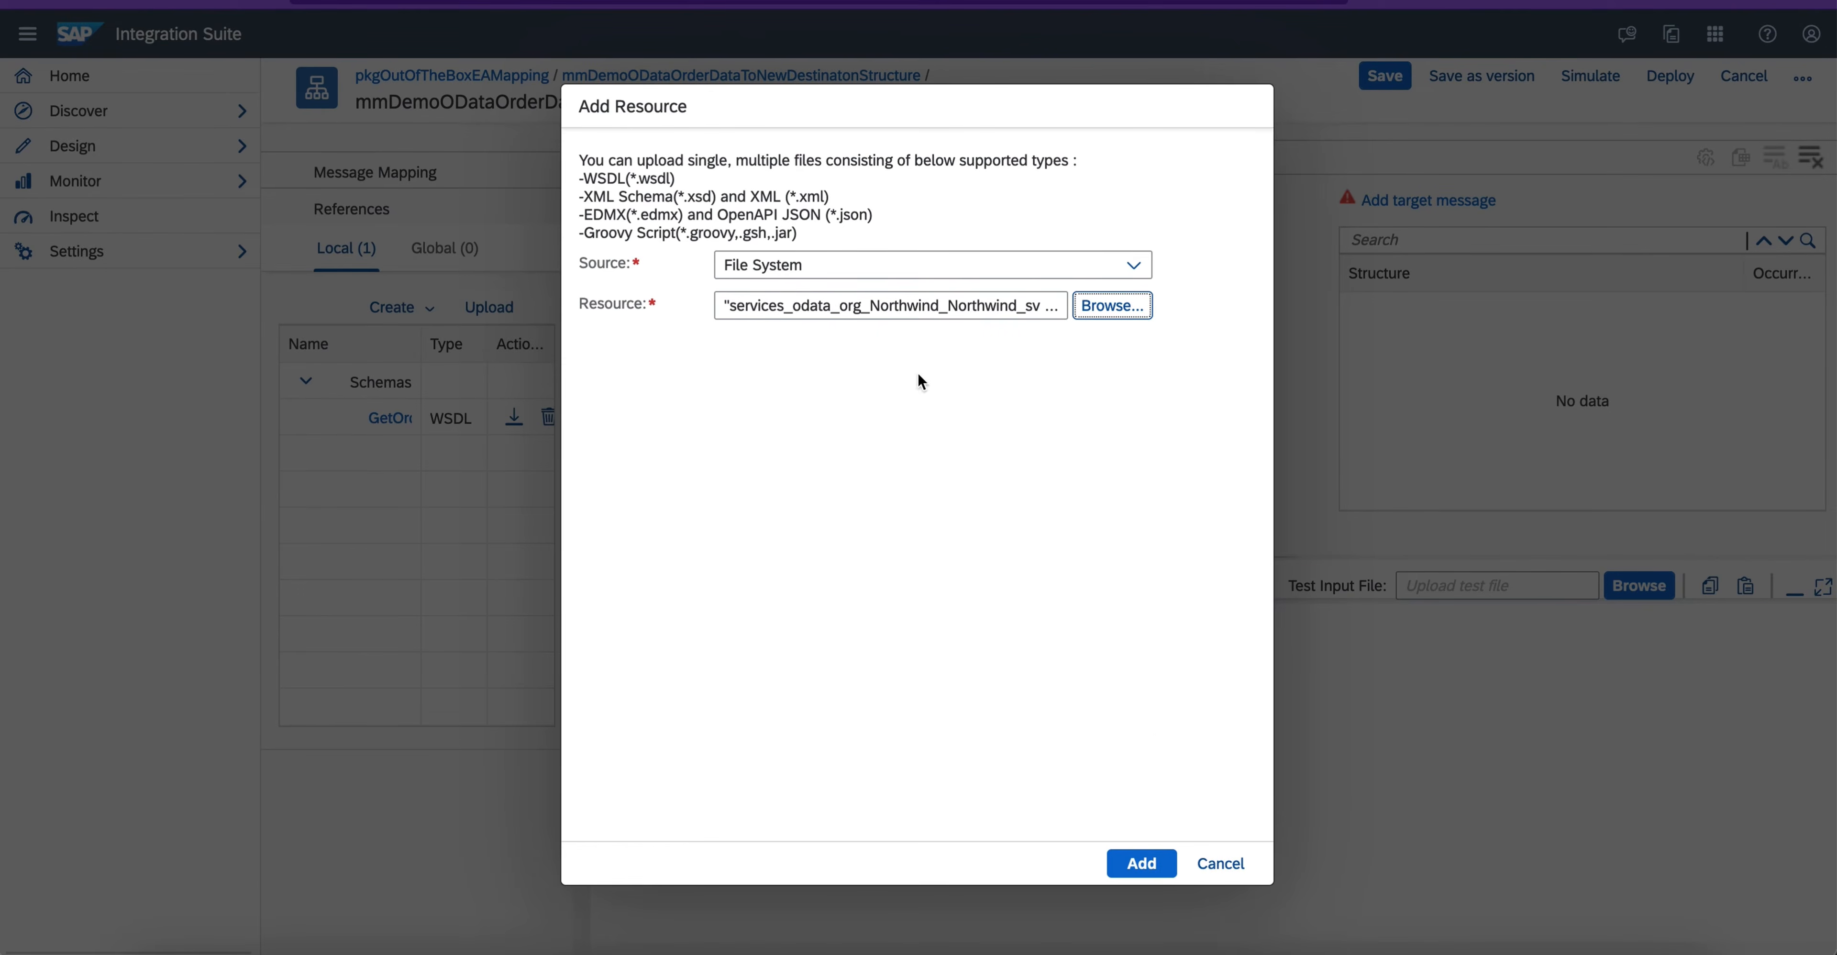
left_click(1132, 860)
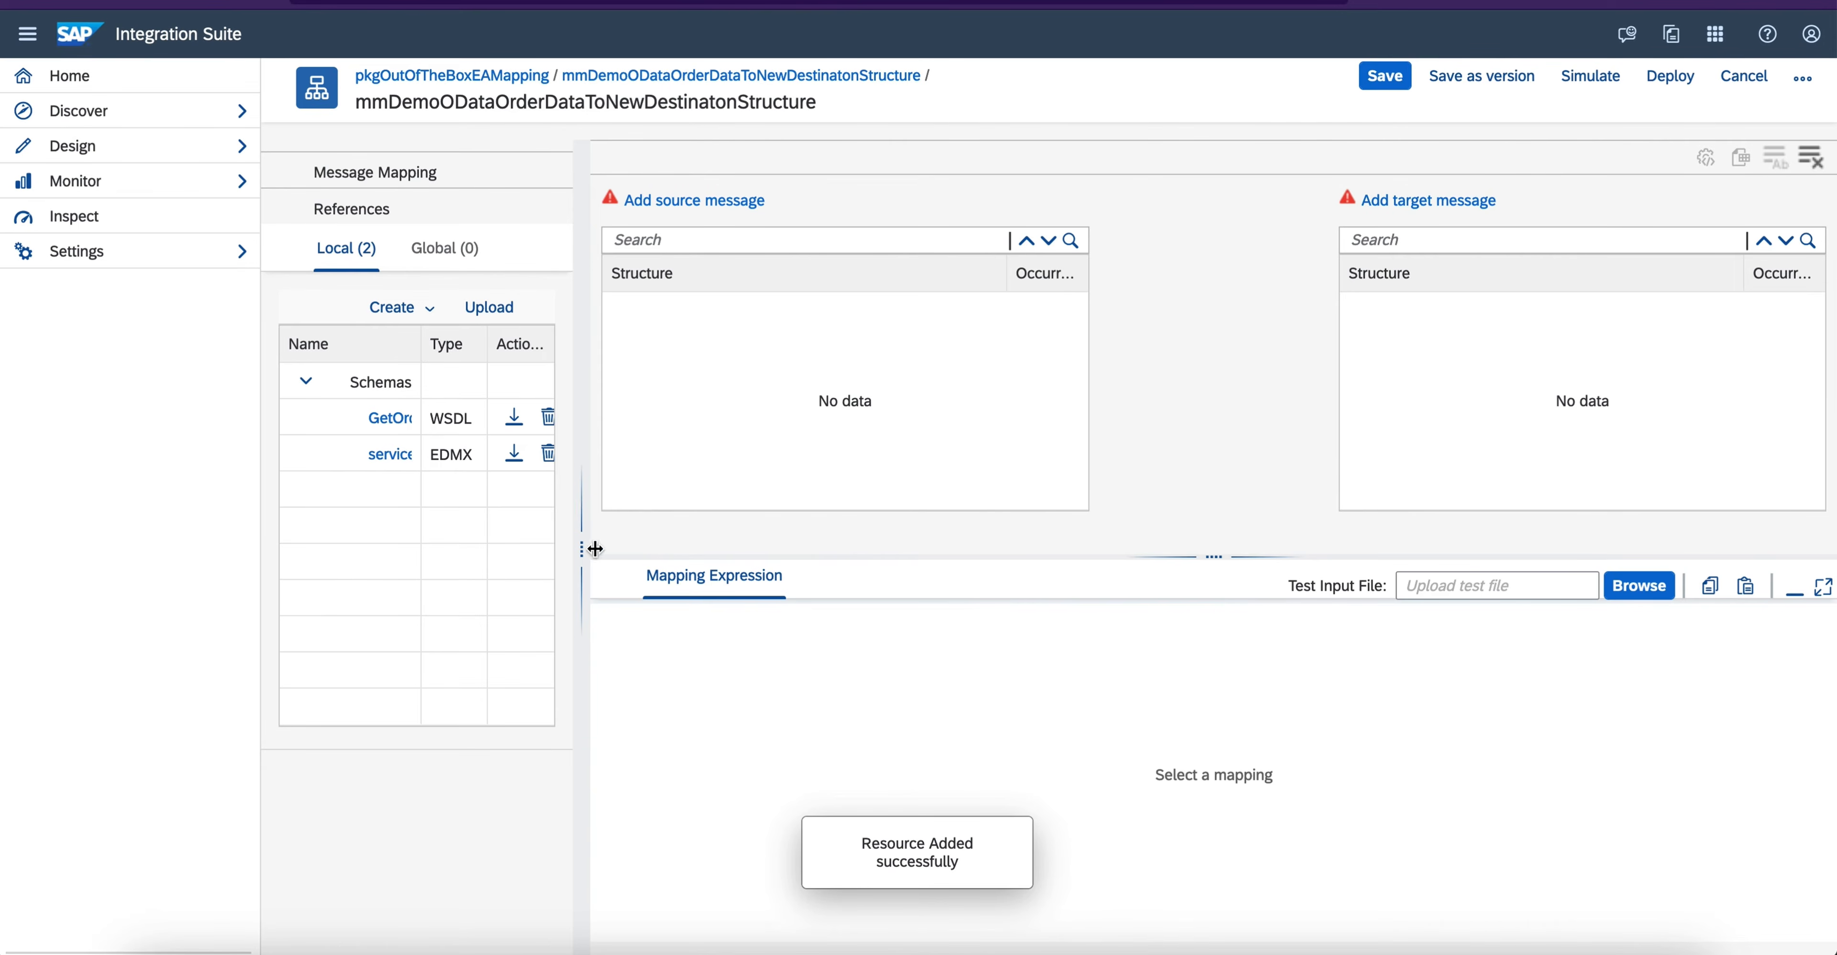
- Add the Orders element of services_odata_org_Northwind_Northwind_svc(1).edmx as the source message
left_click_drag(582, 547, 49, 455)
left_click(335, 207)
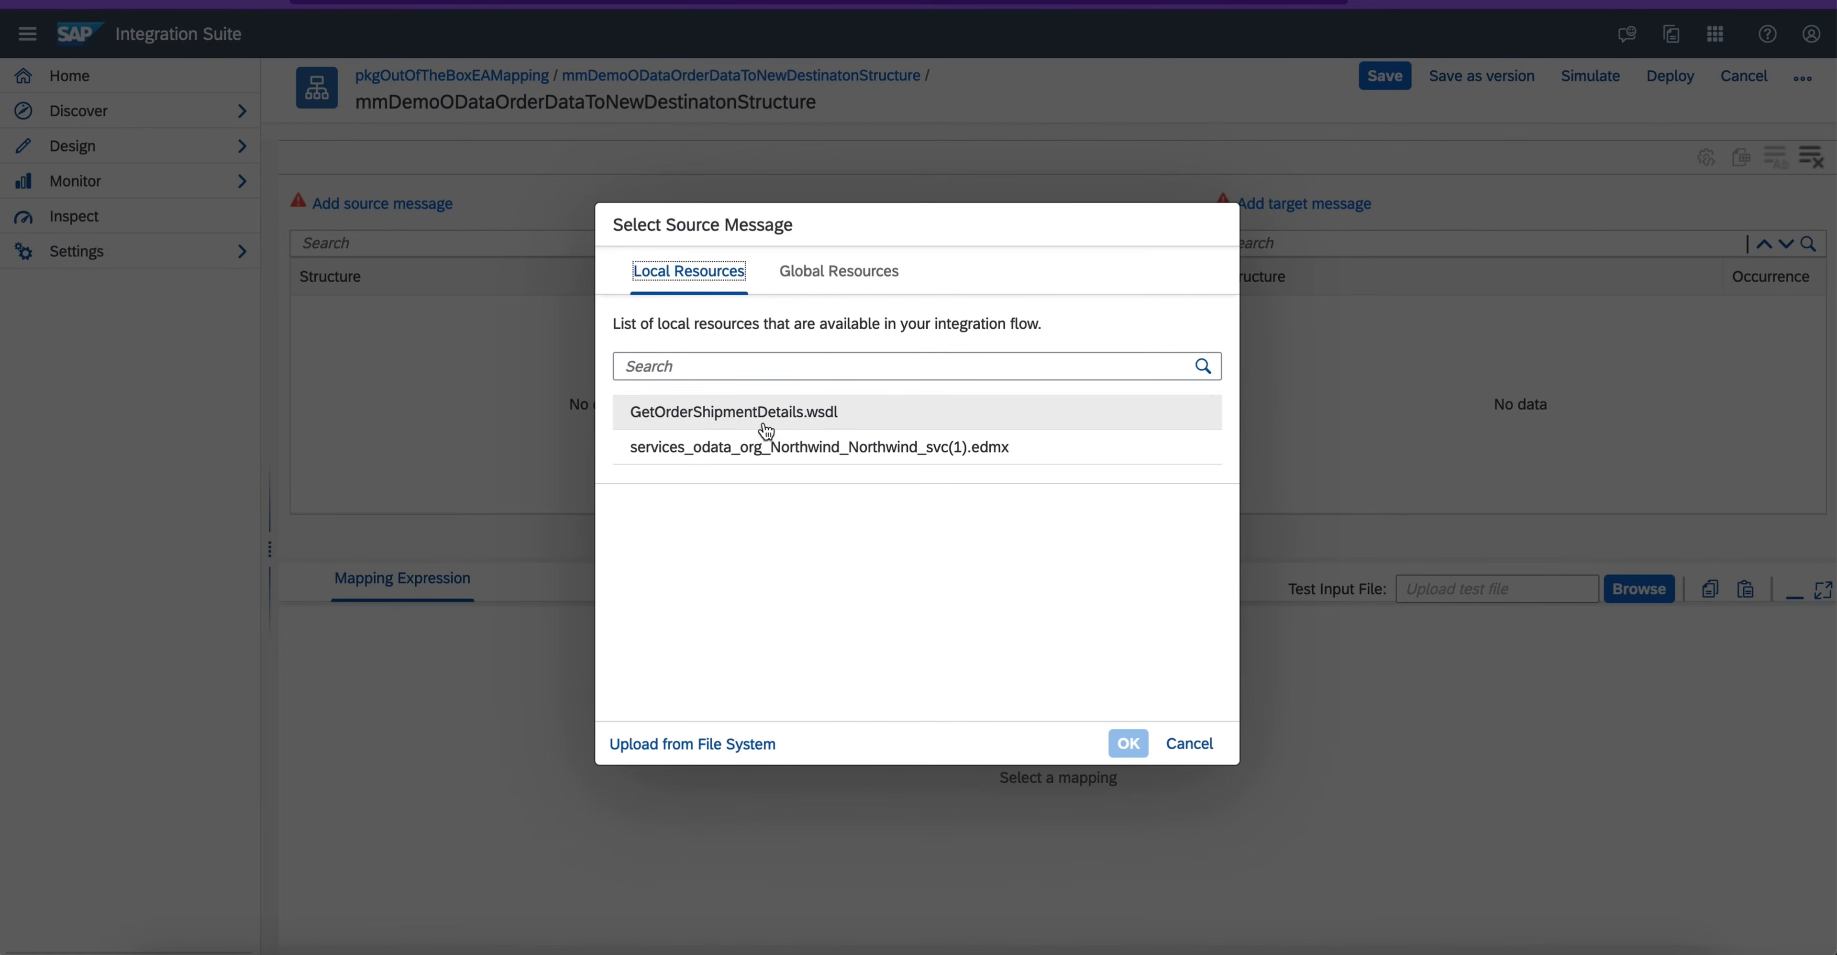
left_click(765, 451)
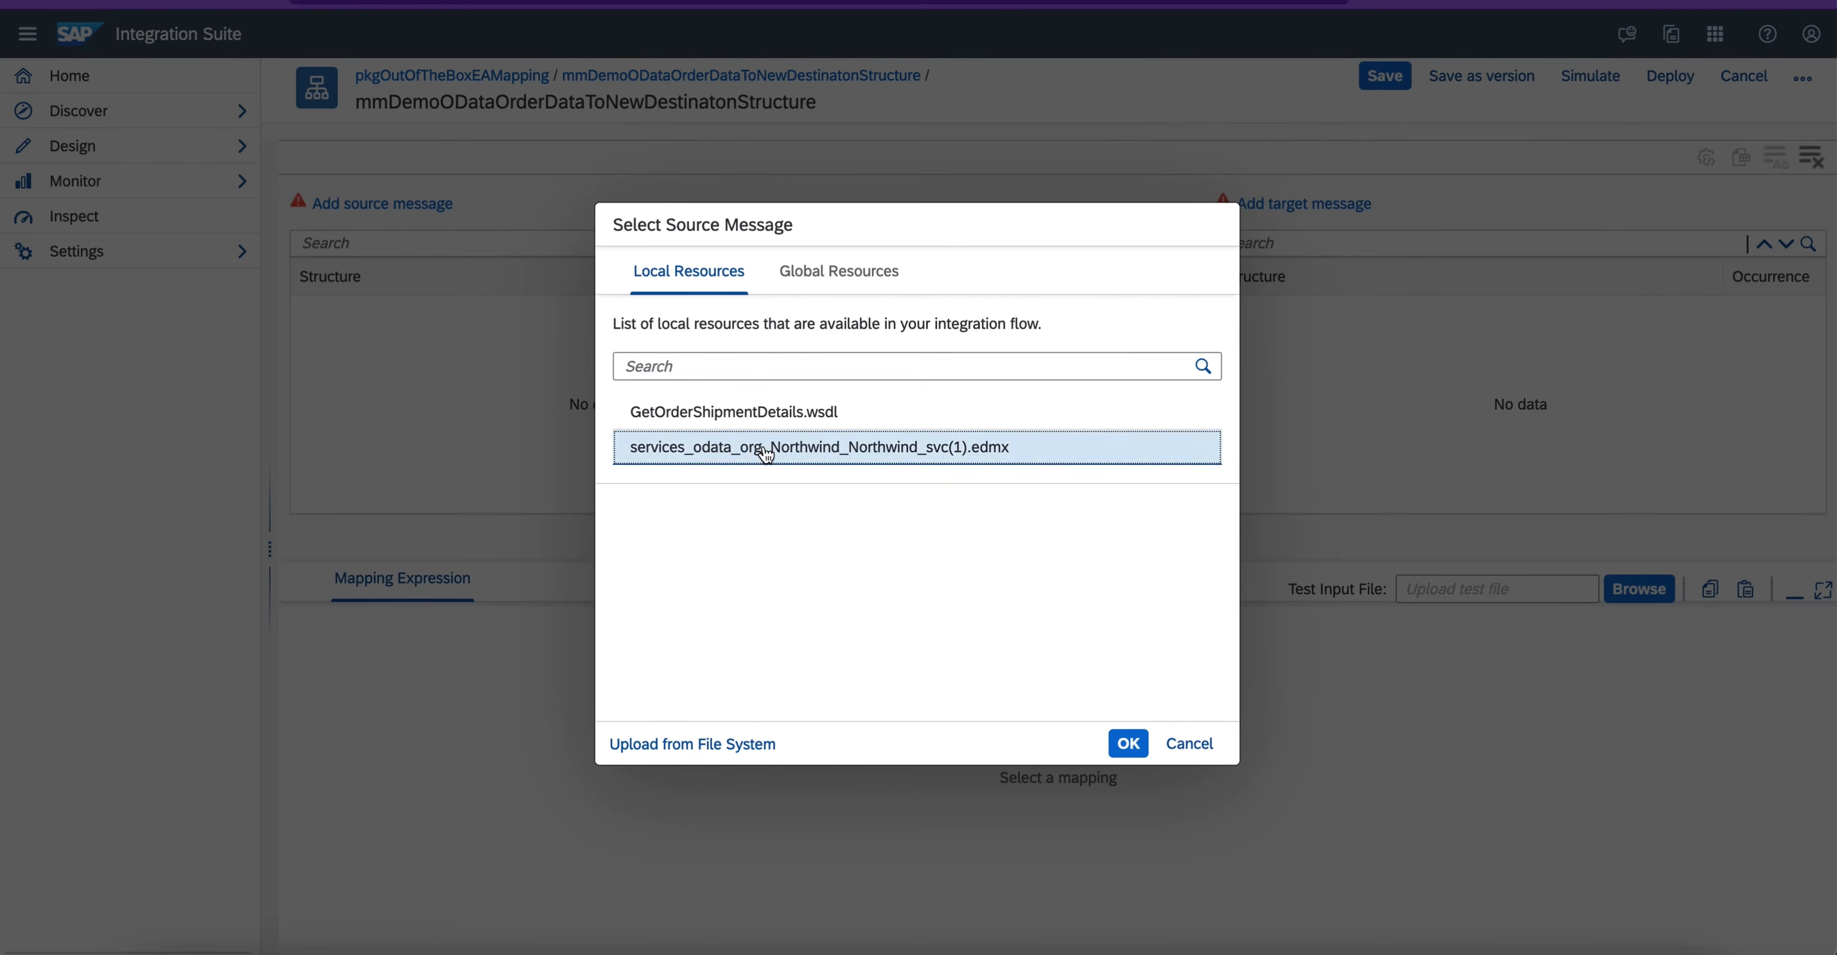
left_click(1127, 747)
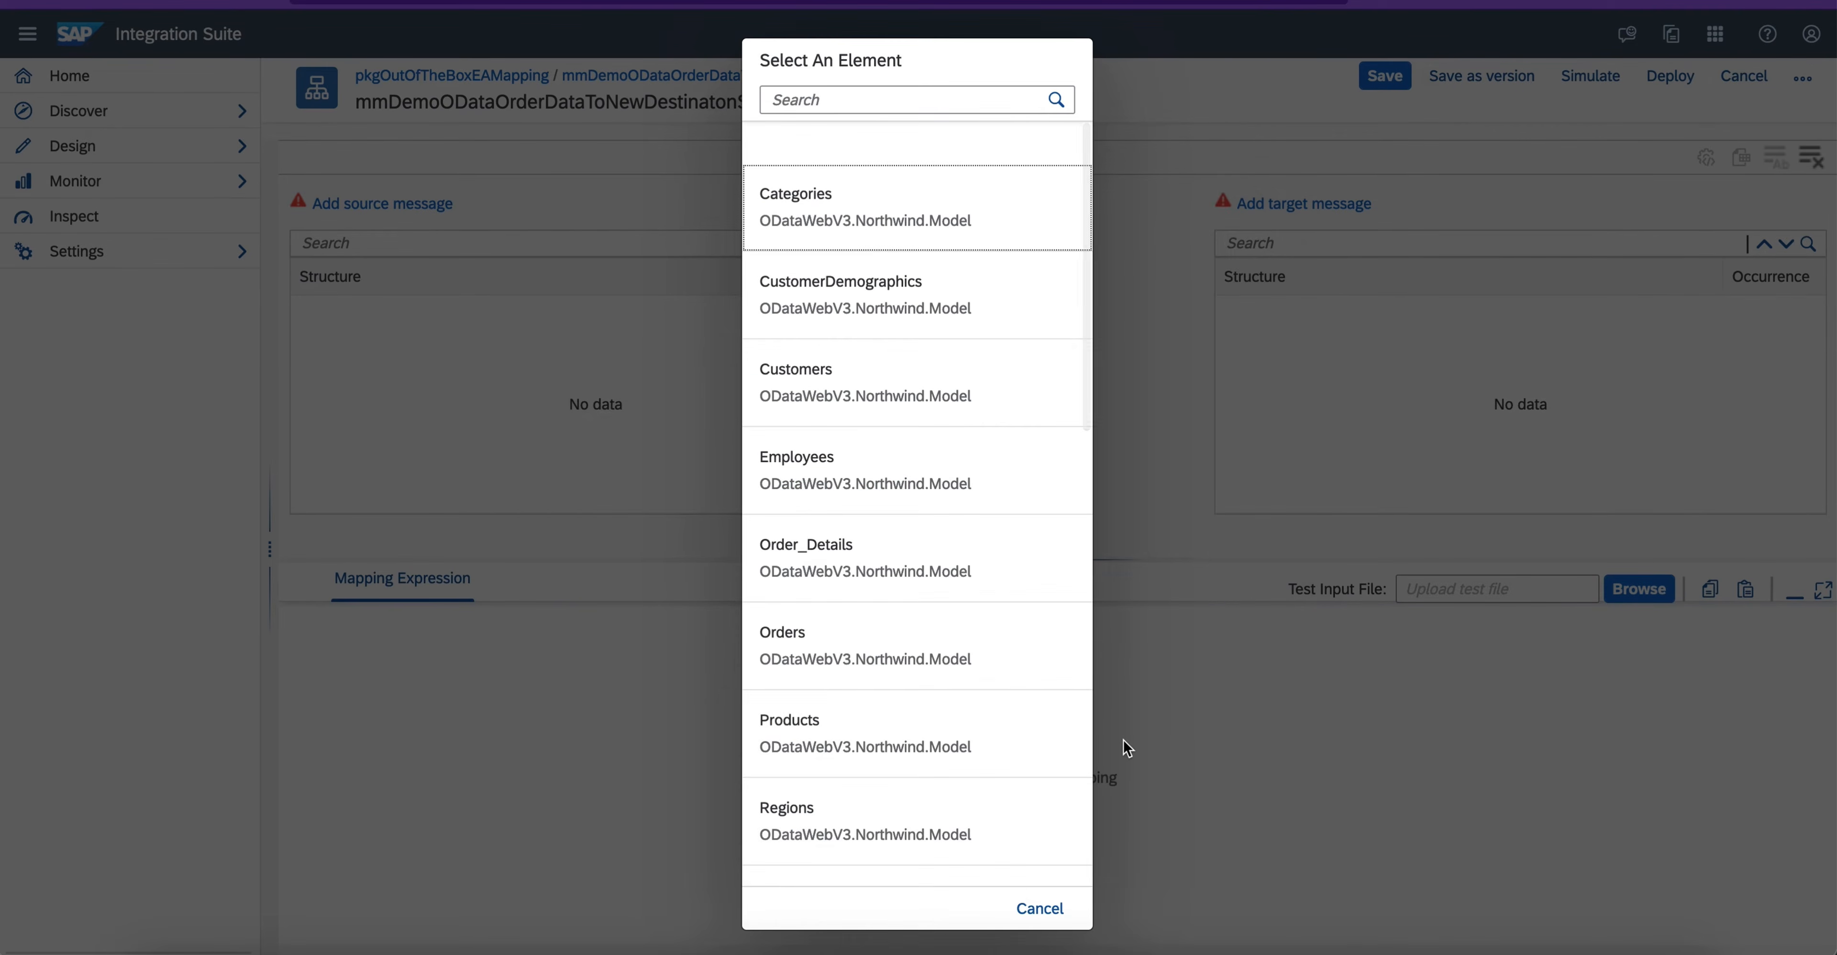
left_click(856, 671)
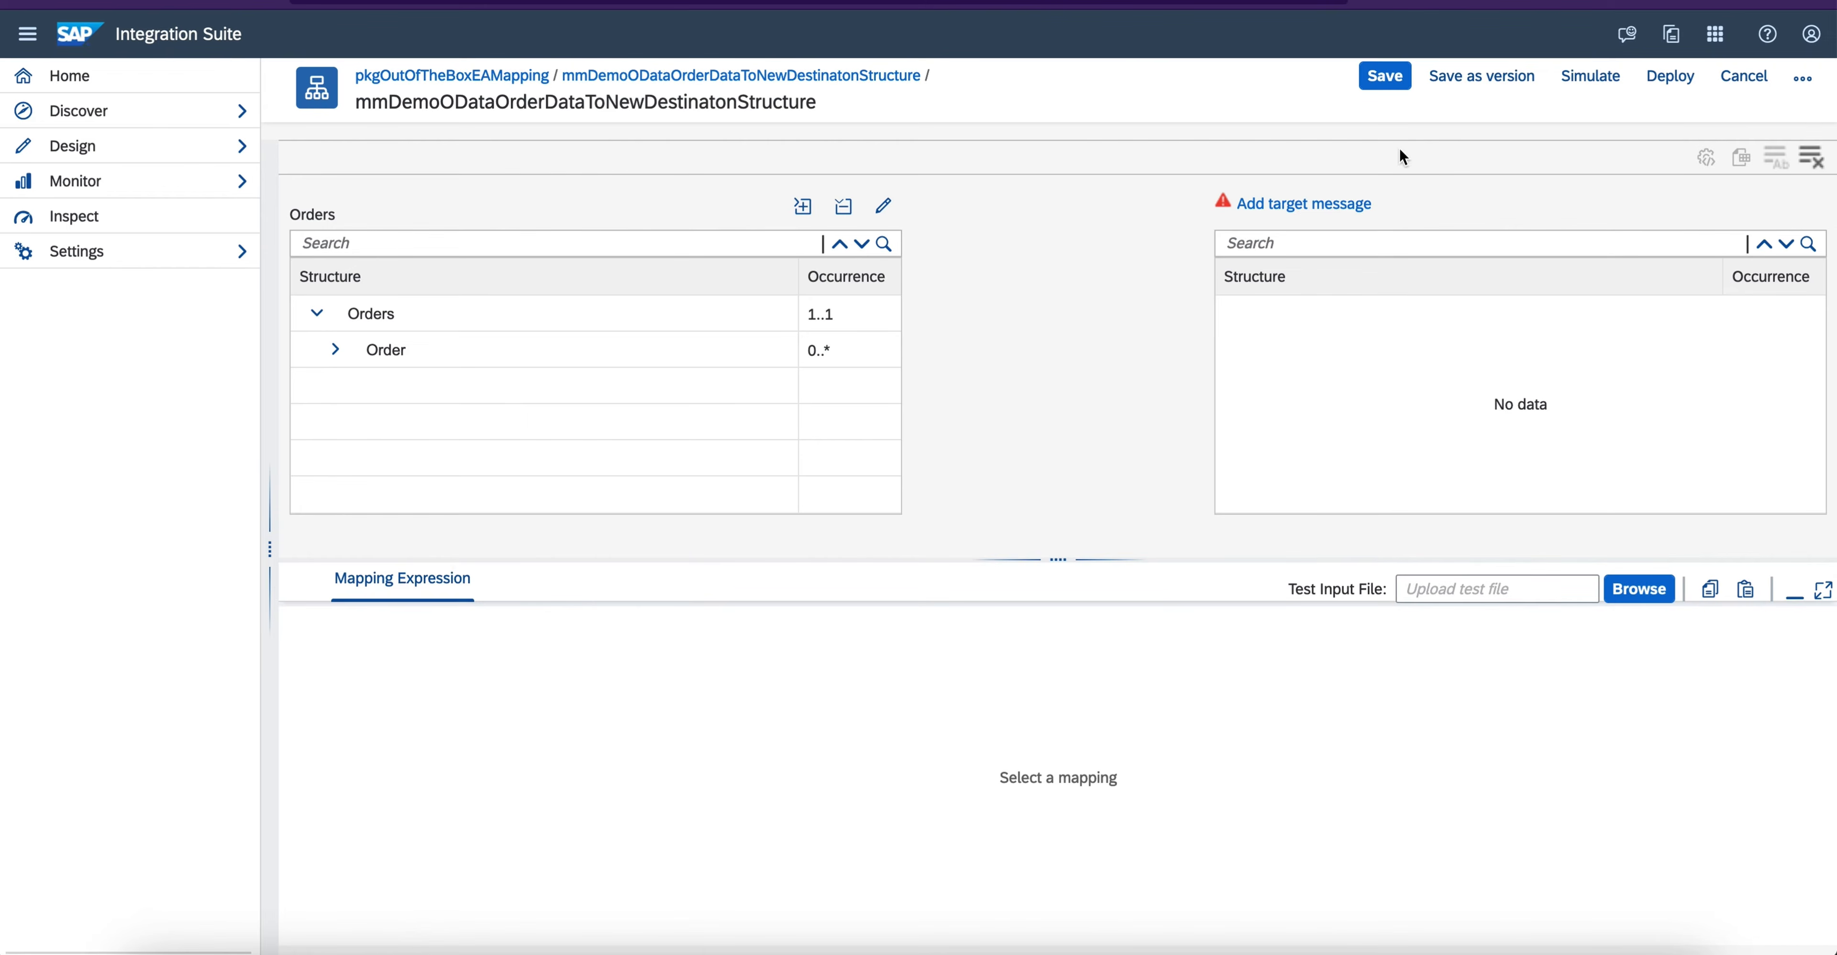
- Add the OrderShippingDetails element of GetOrderShipmentDetails.wsdl as the target message
left_click(1342, 194)
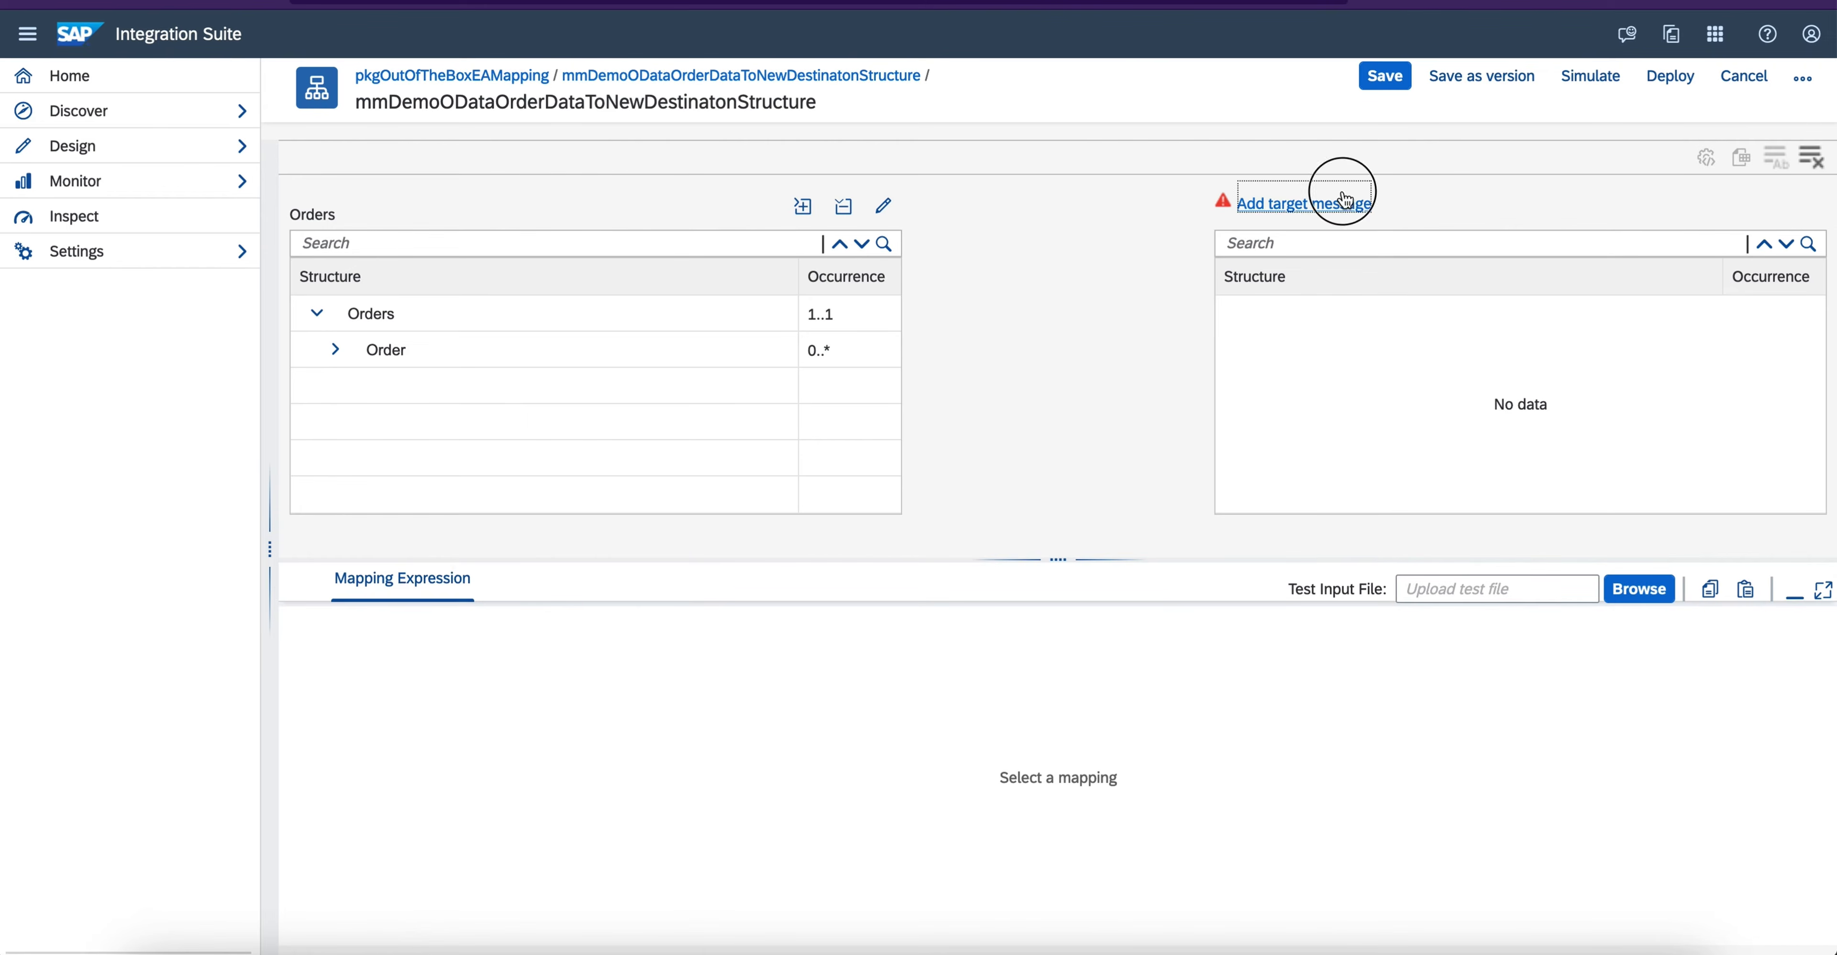
left_click(779, 410)
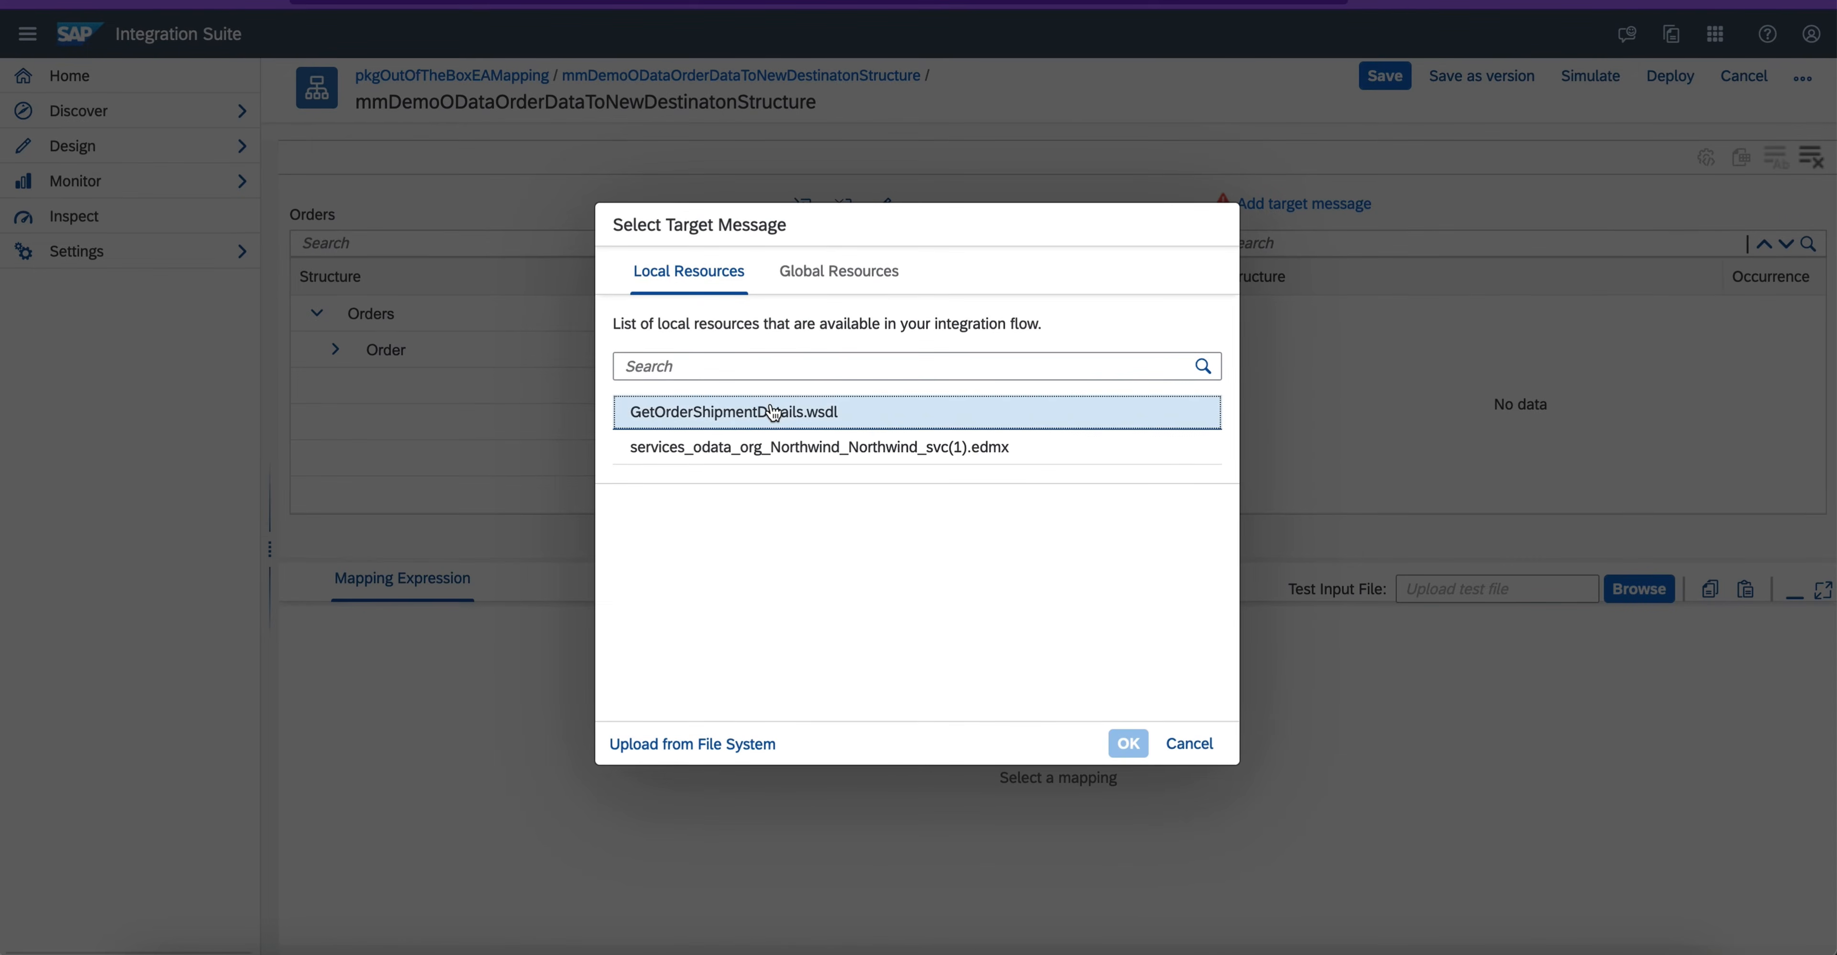
left_click(1126, 744)
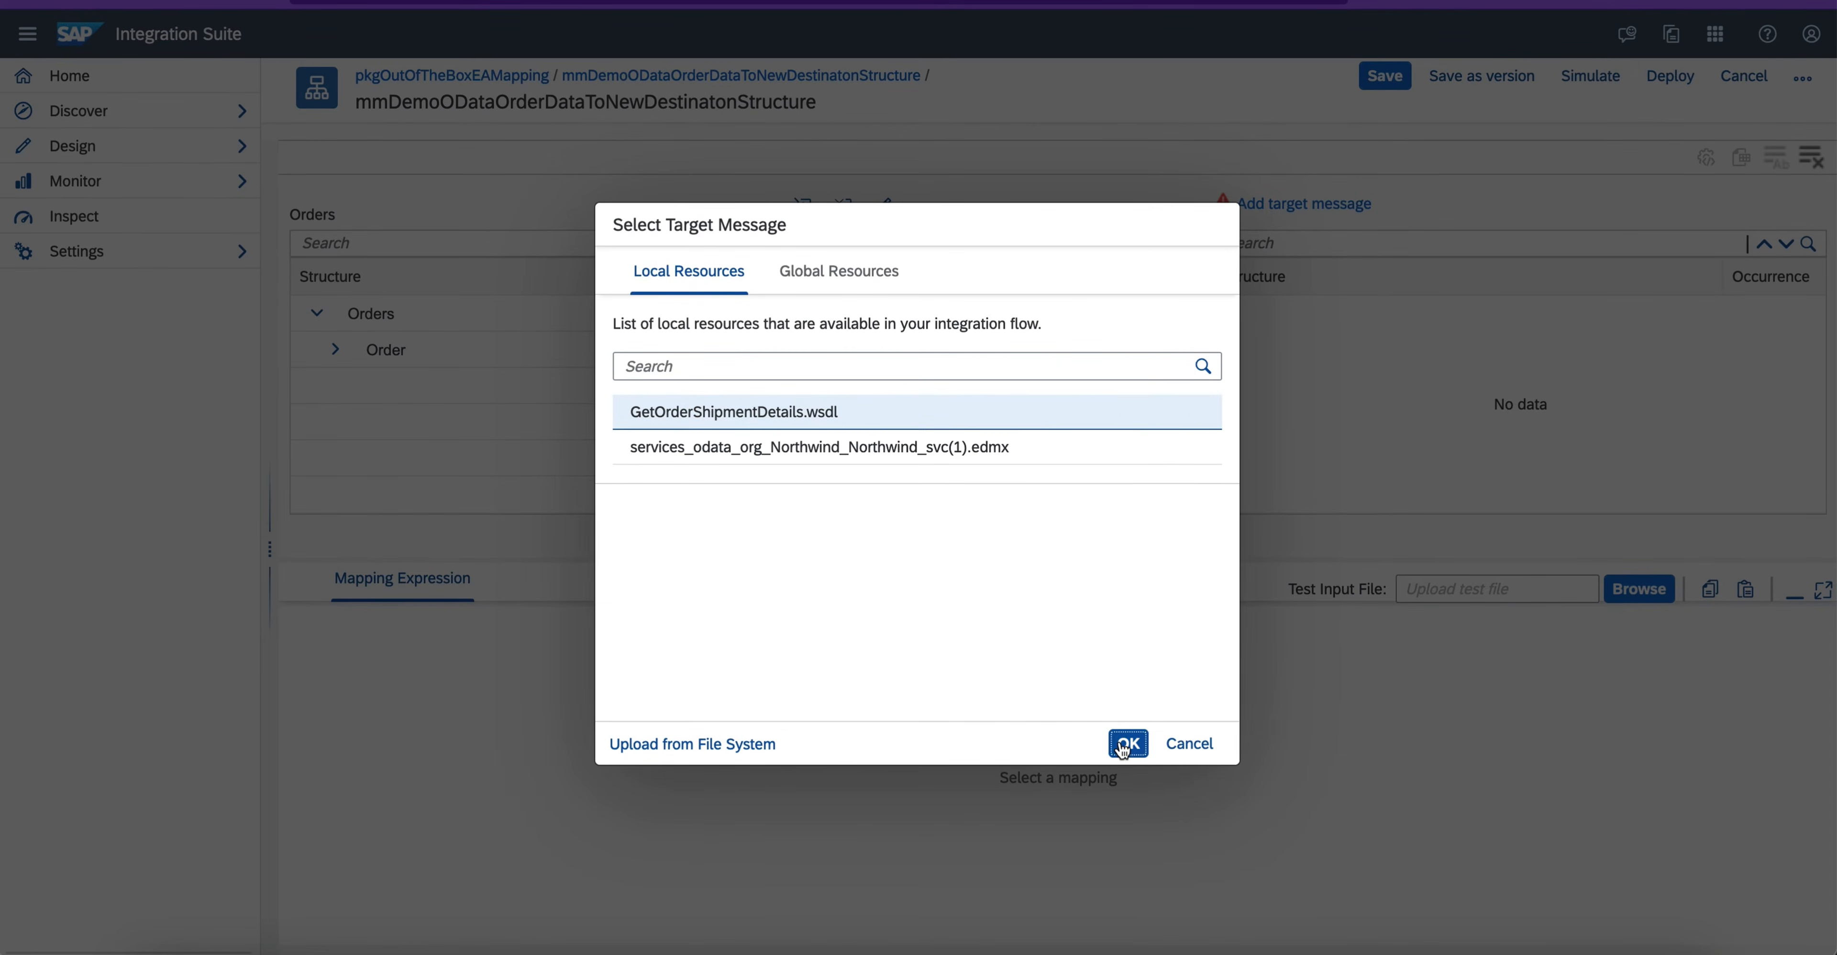
left_click(910, 572)
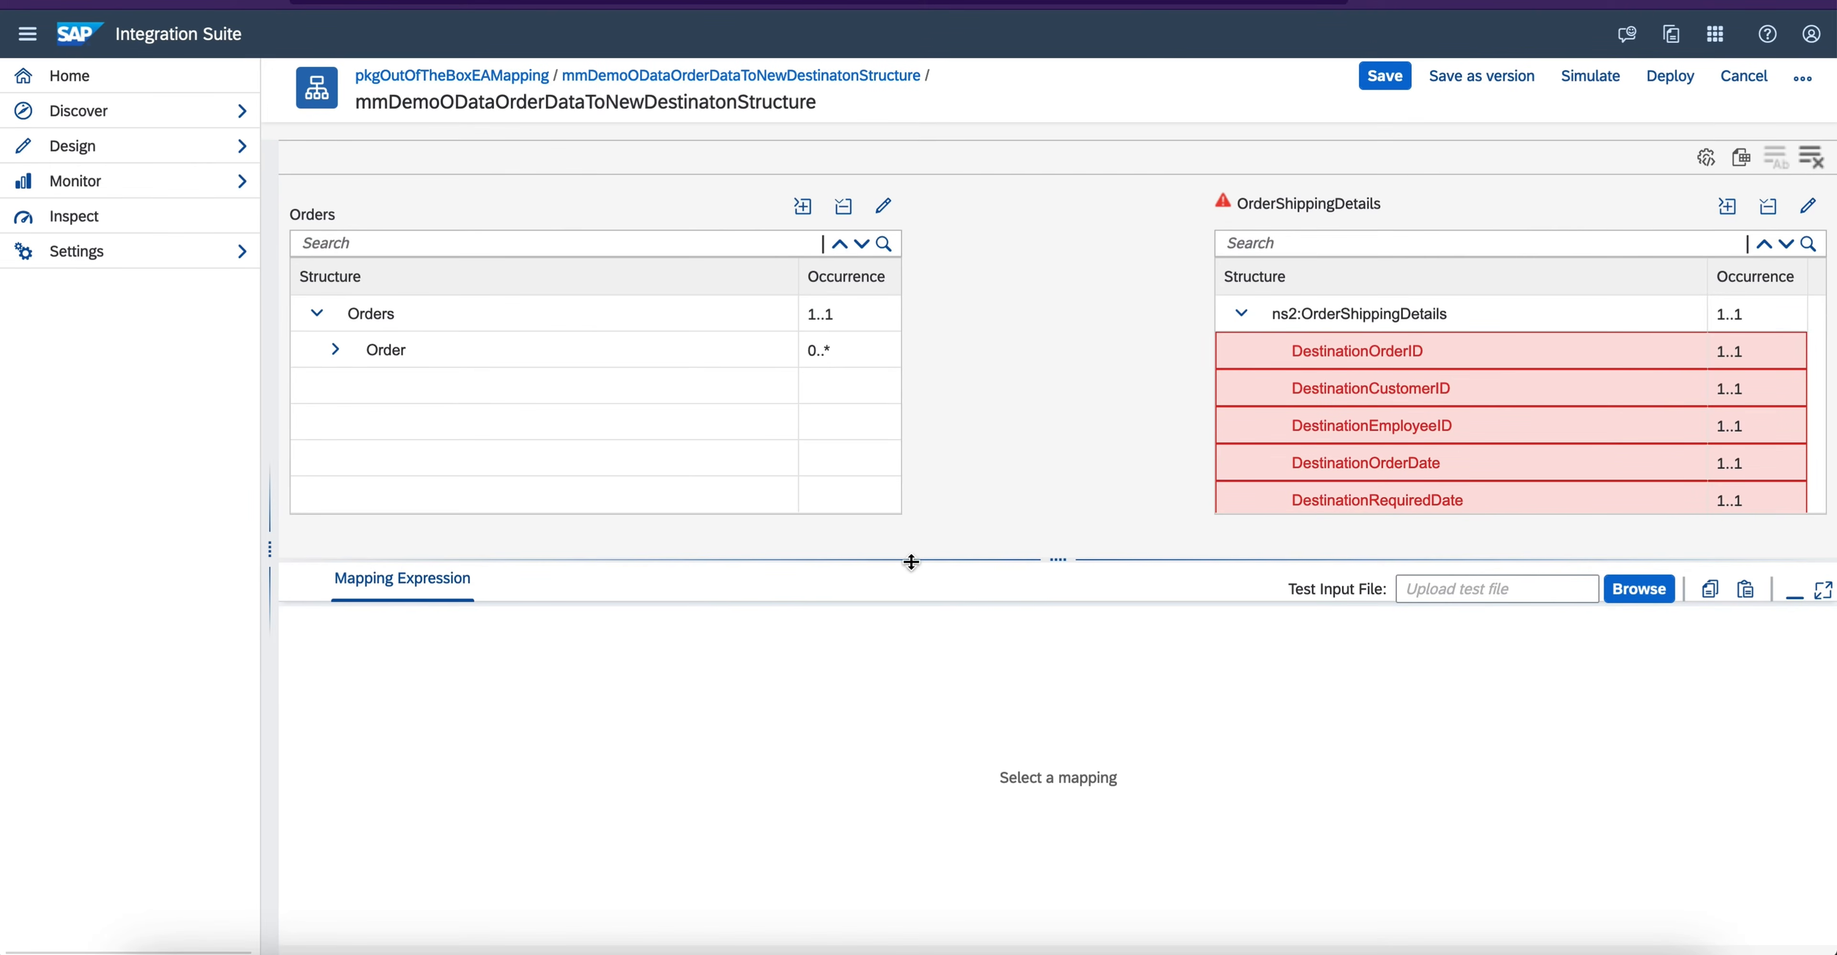
- Expand the source Order node and map Orders to OrderShippingDetails, and OrderID, CustomerID and EmployeeID to their matching Destination fields
left_click_drag(912, 561, 893, 775)
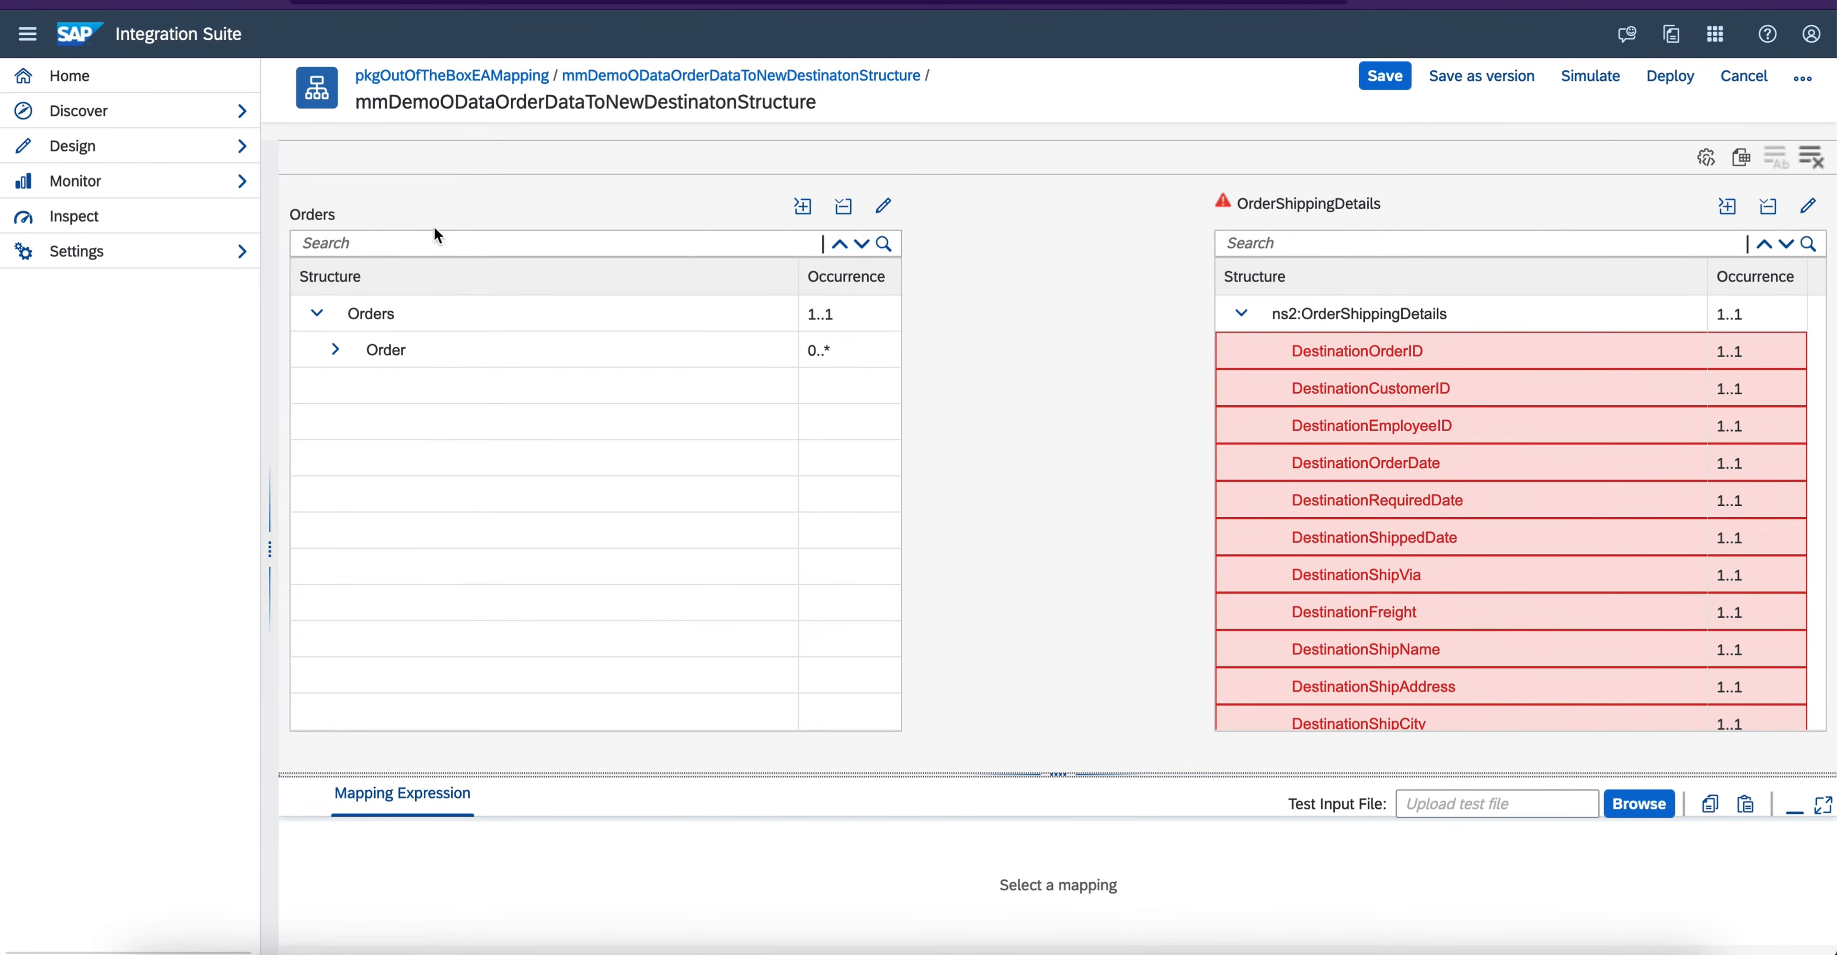
left_click(334, 350)
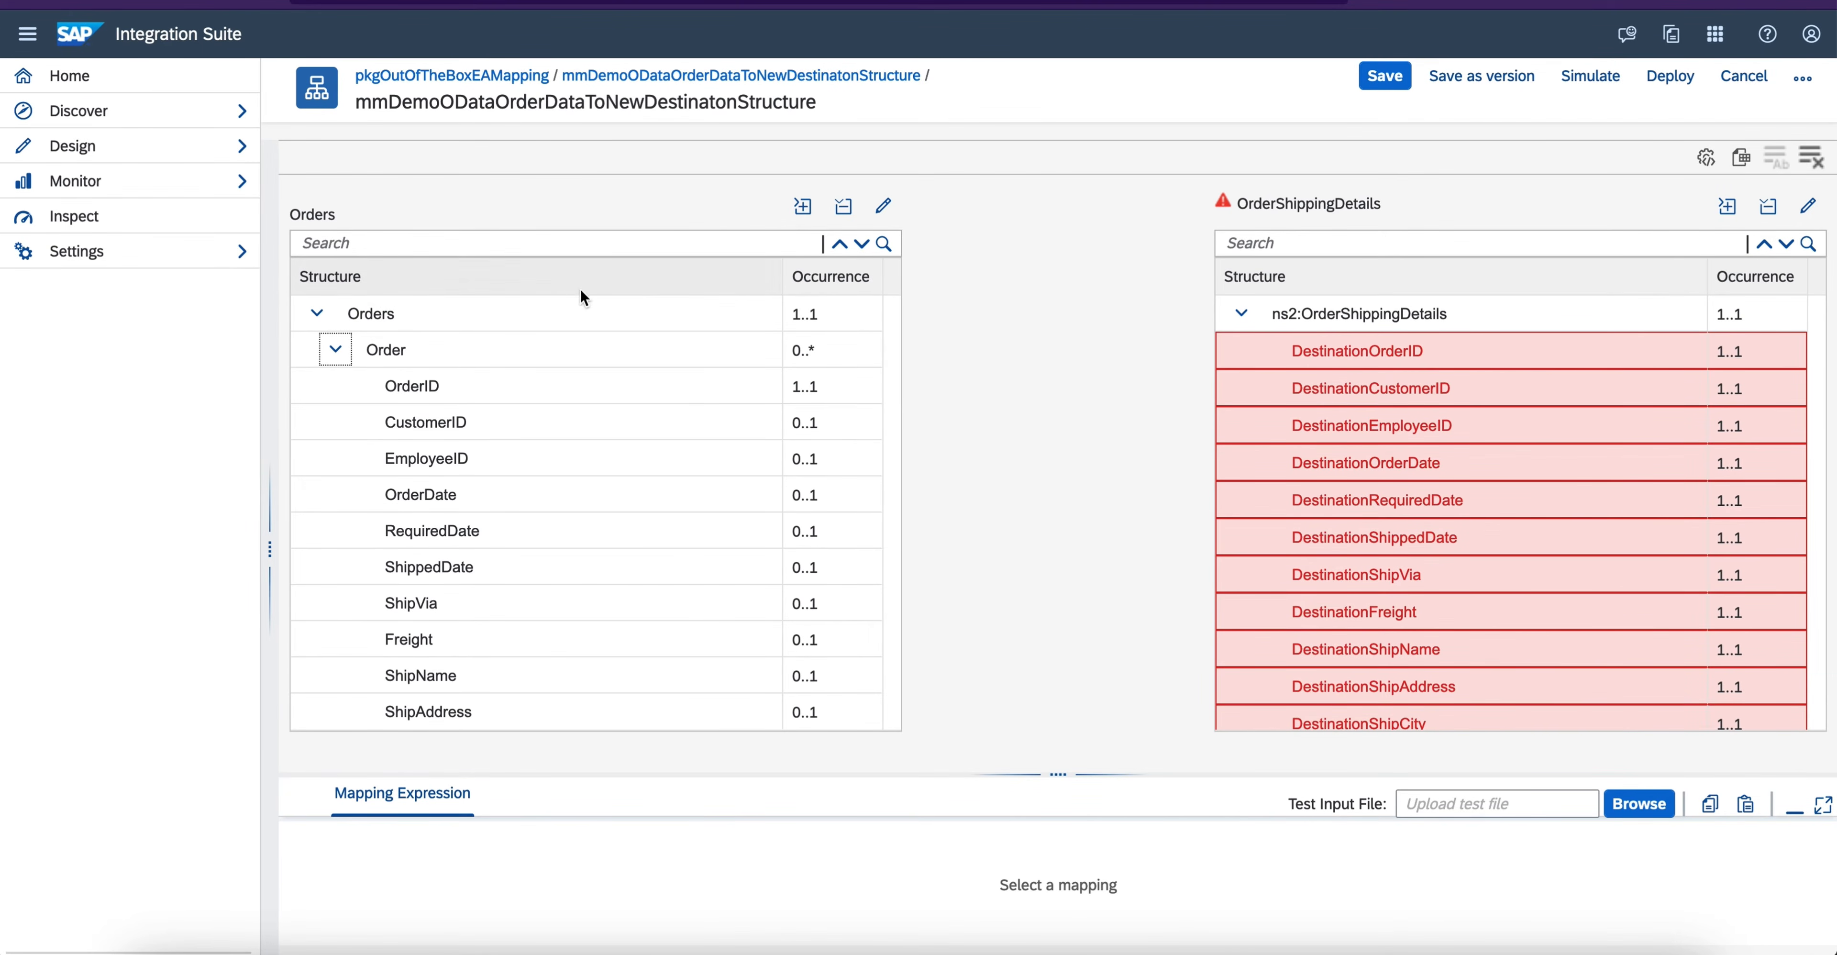
left_click(519, 318)
left_click_drag(519, 318, 1355, 312)
left_click_drag(586, 379, 1227, 355)
left_click_drag(586, 422, 1224, 396)
left_click_drag(597, 464, 1214, 426)
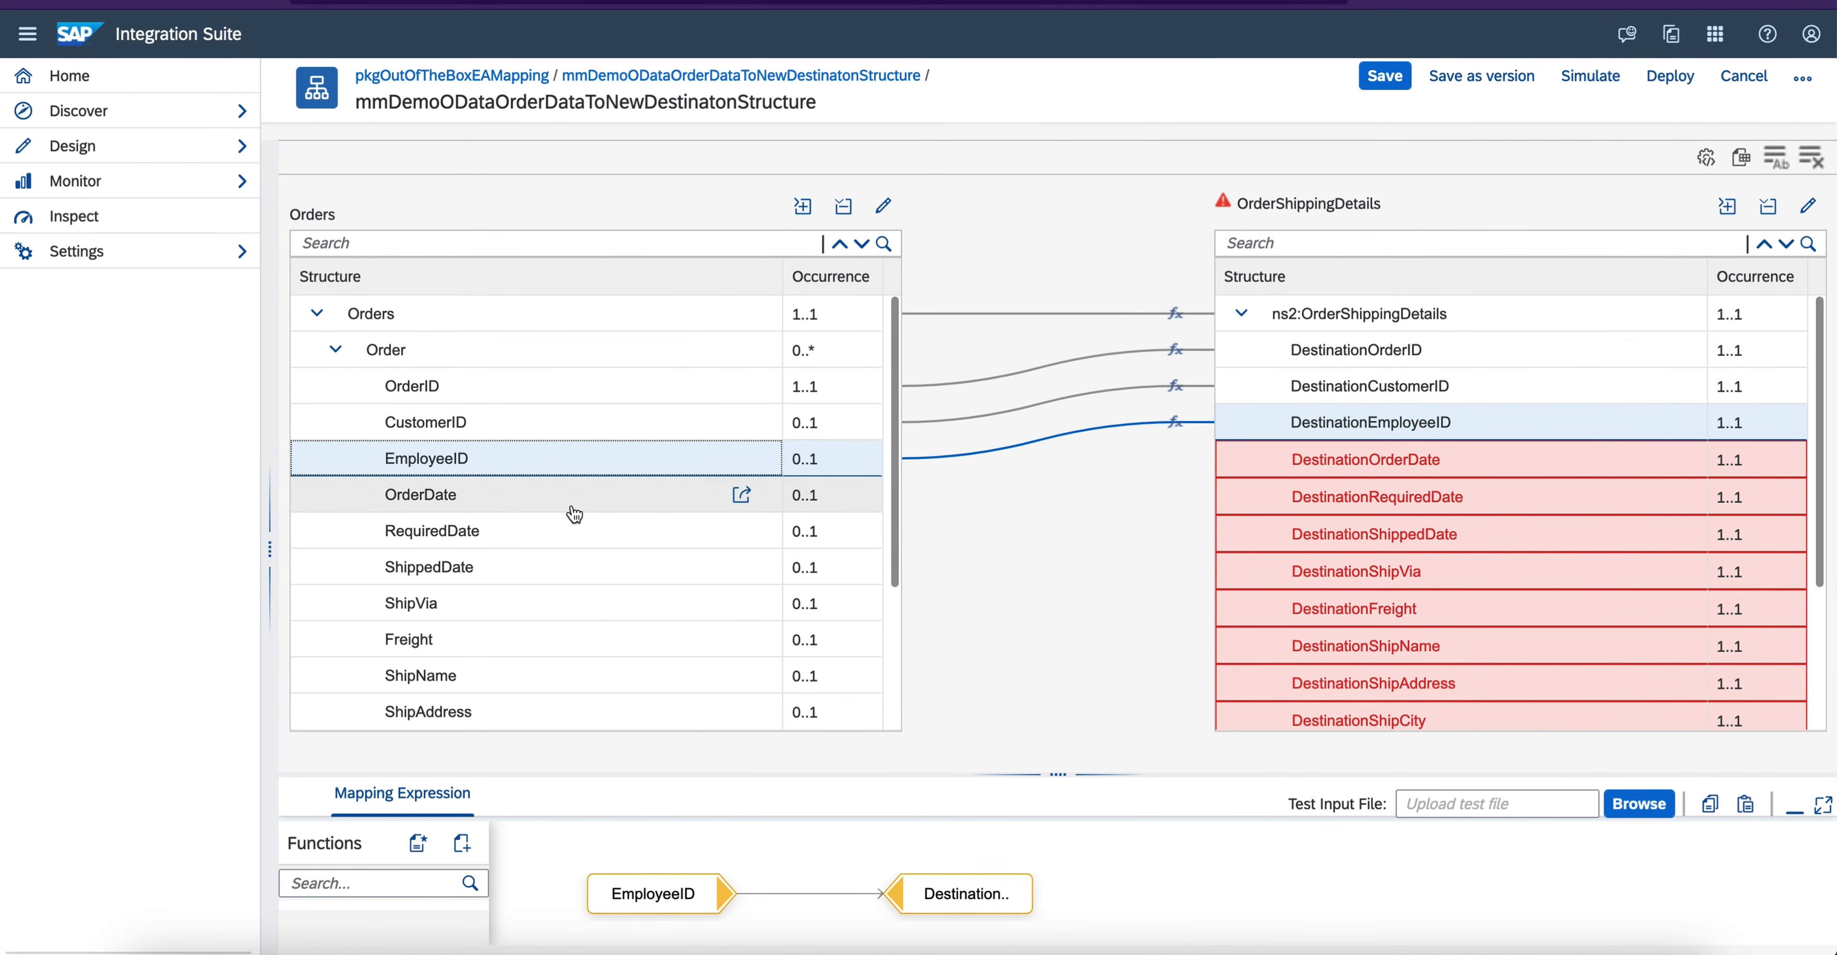
- Map OrderDate, RequiredDate, ShippedDate, ShipVia and Freight to their matching Destination fields
left_click_drag(595, 505, 1239, 457)
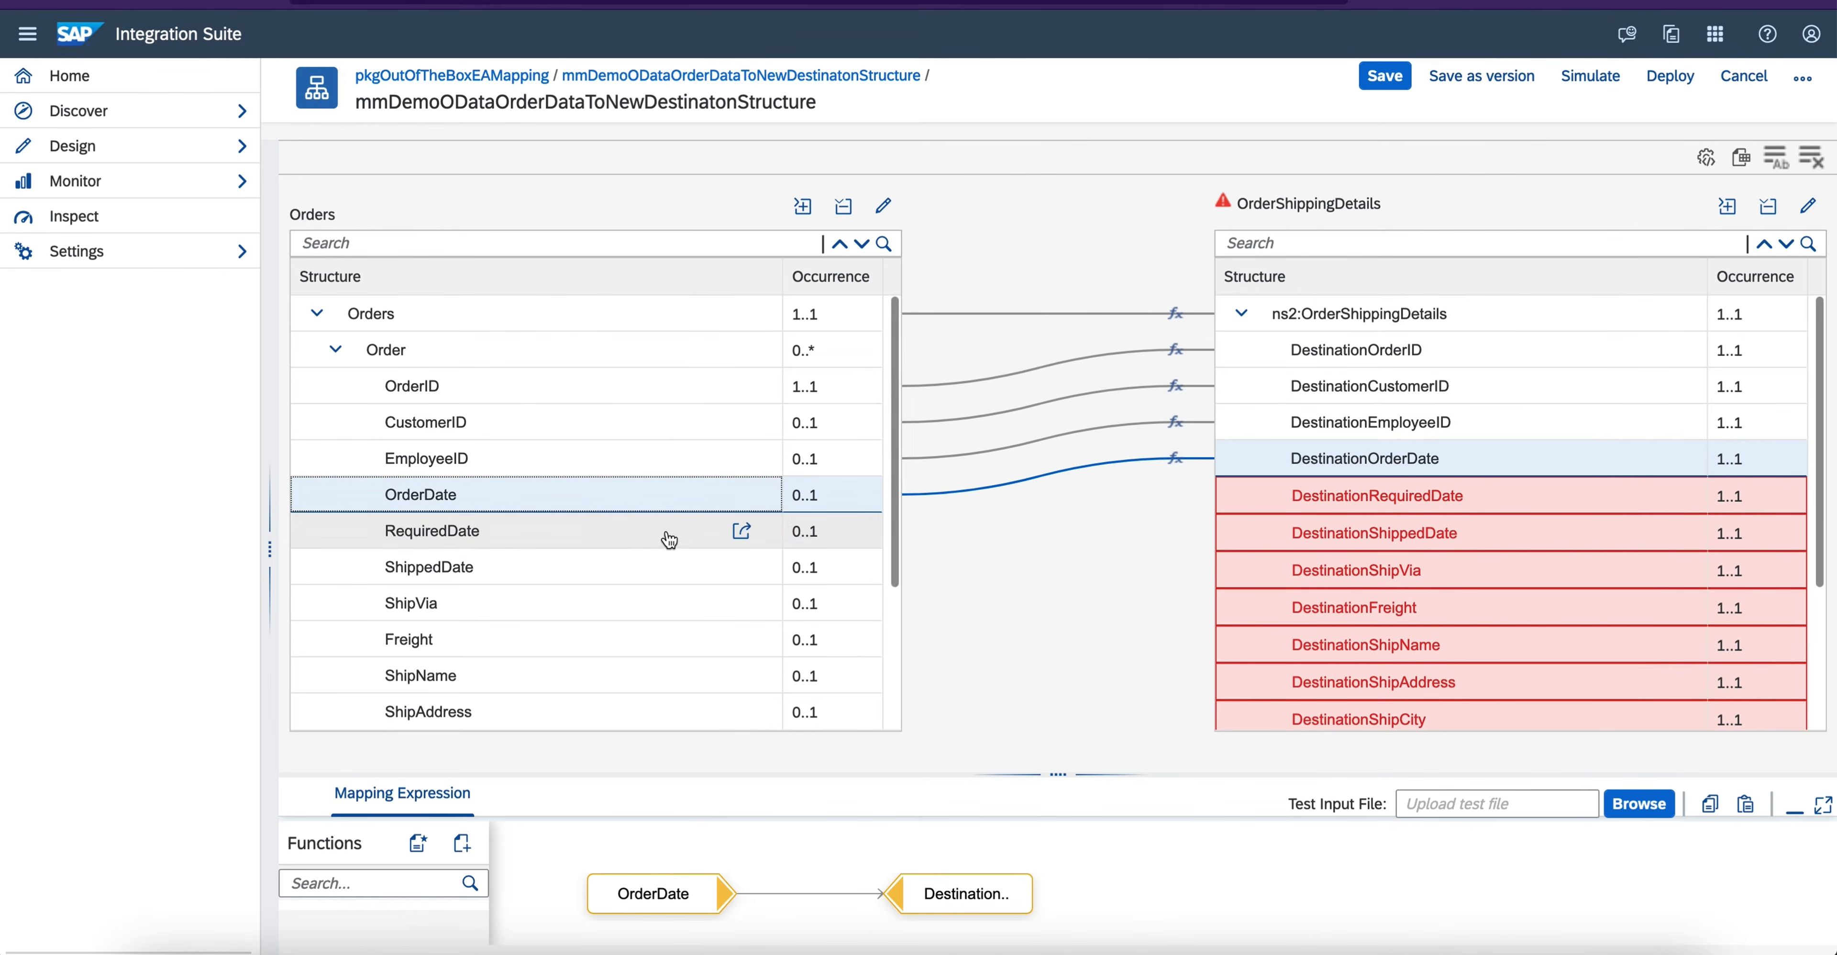
left_click_drag(624, 526, 1241, 499)
left_click_drag(682, 569, 1218, 543)
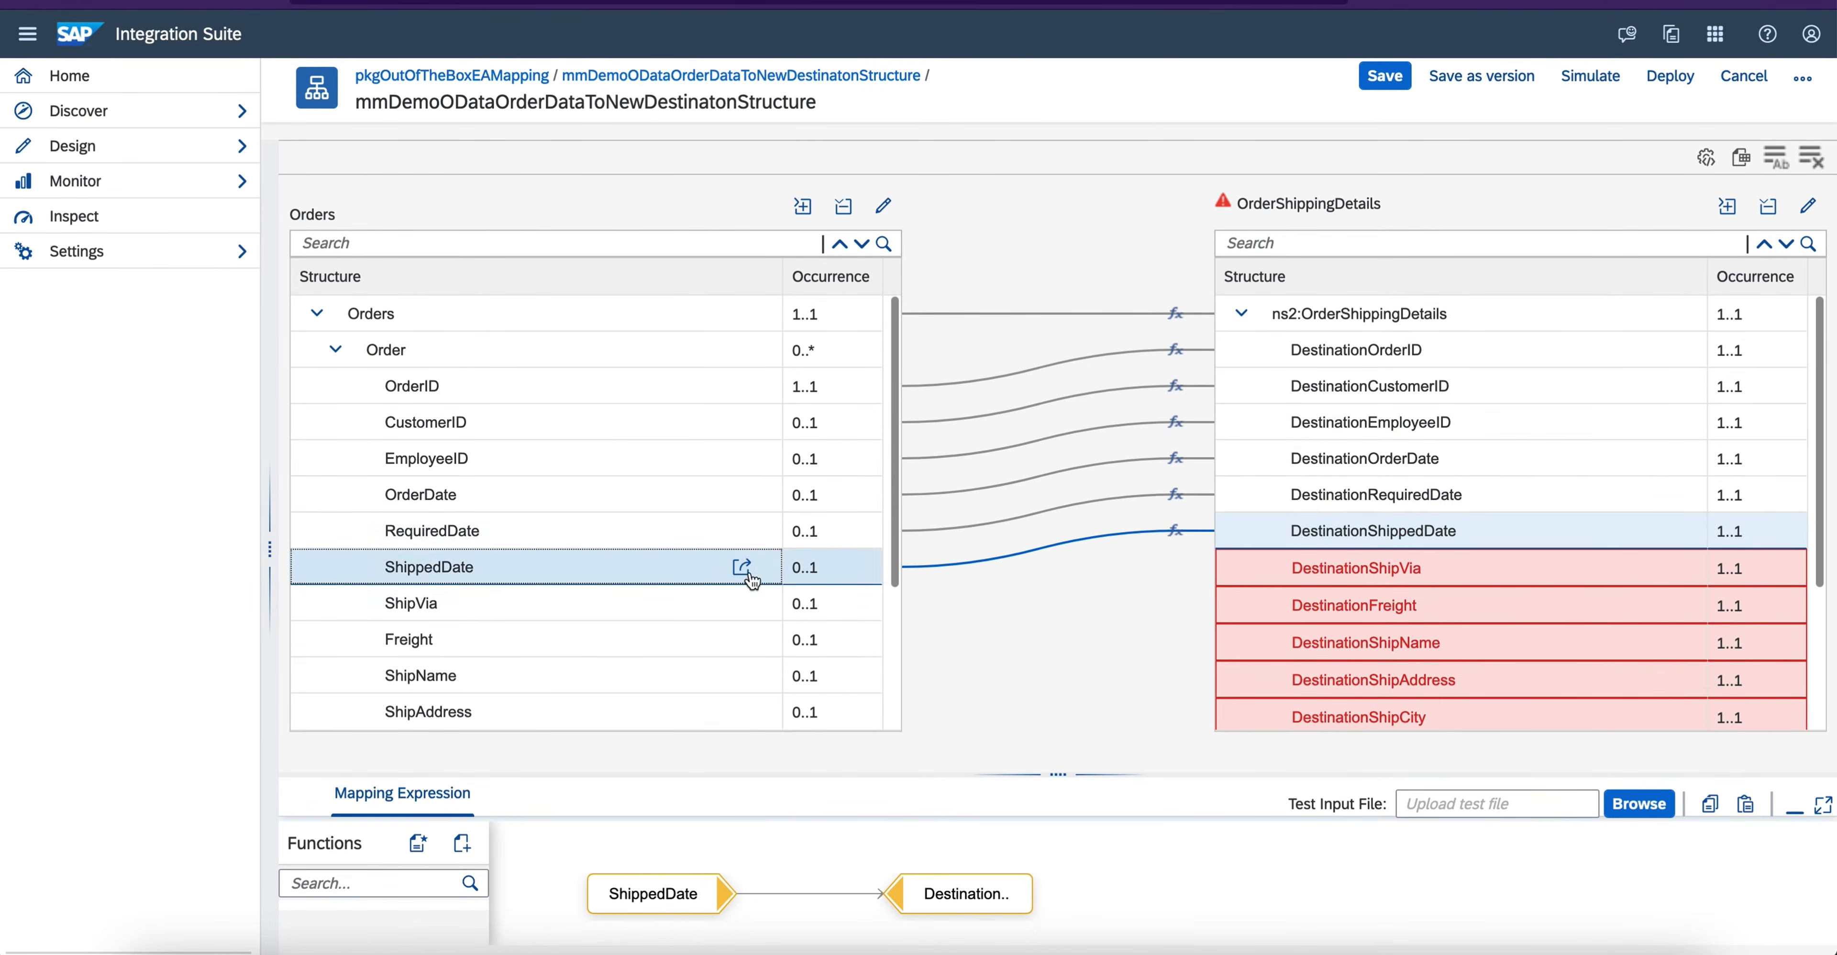
left_click_drag(878, 604, 1230, 570)
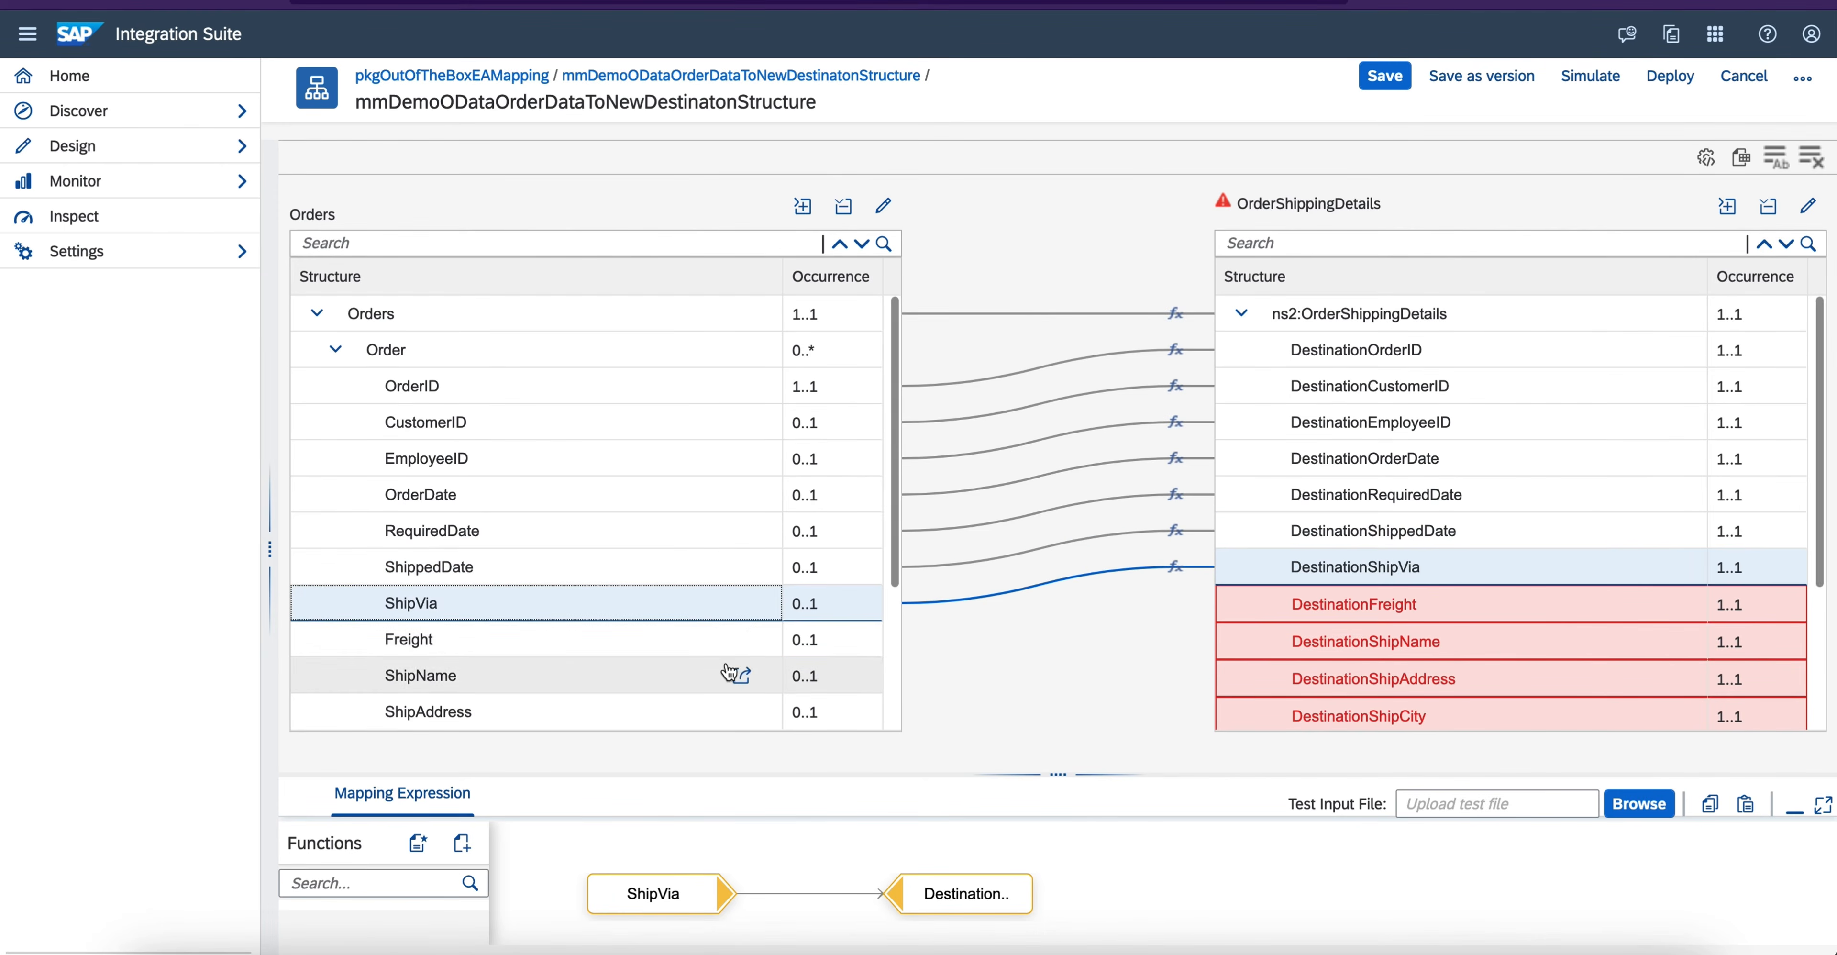
left_click(710, 658)
left_click_drag(709, 658, 1282, 583)
- Map ShipName, ShipAddress, ShipCity, ShipRegion, ShipPostalCode and ShipCountry to their matching Destination fields
scroll(615, 640, "down", 5)
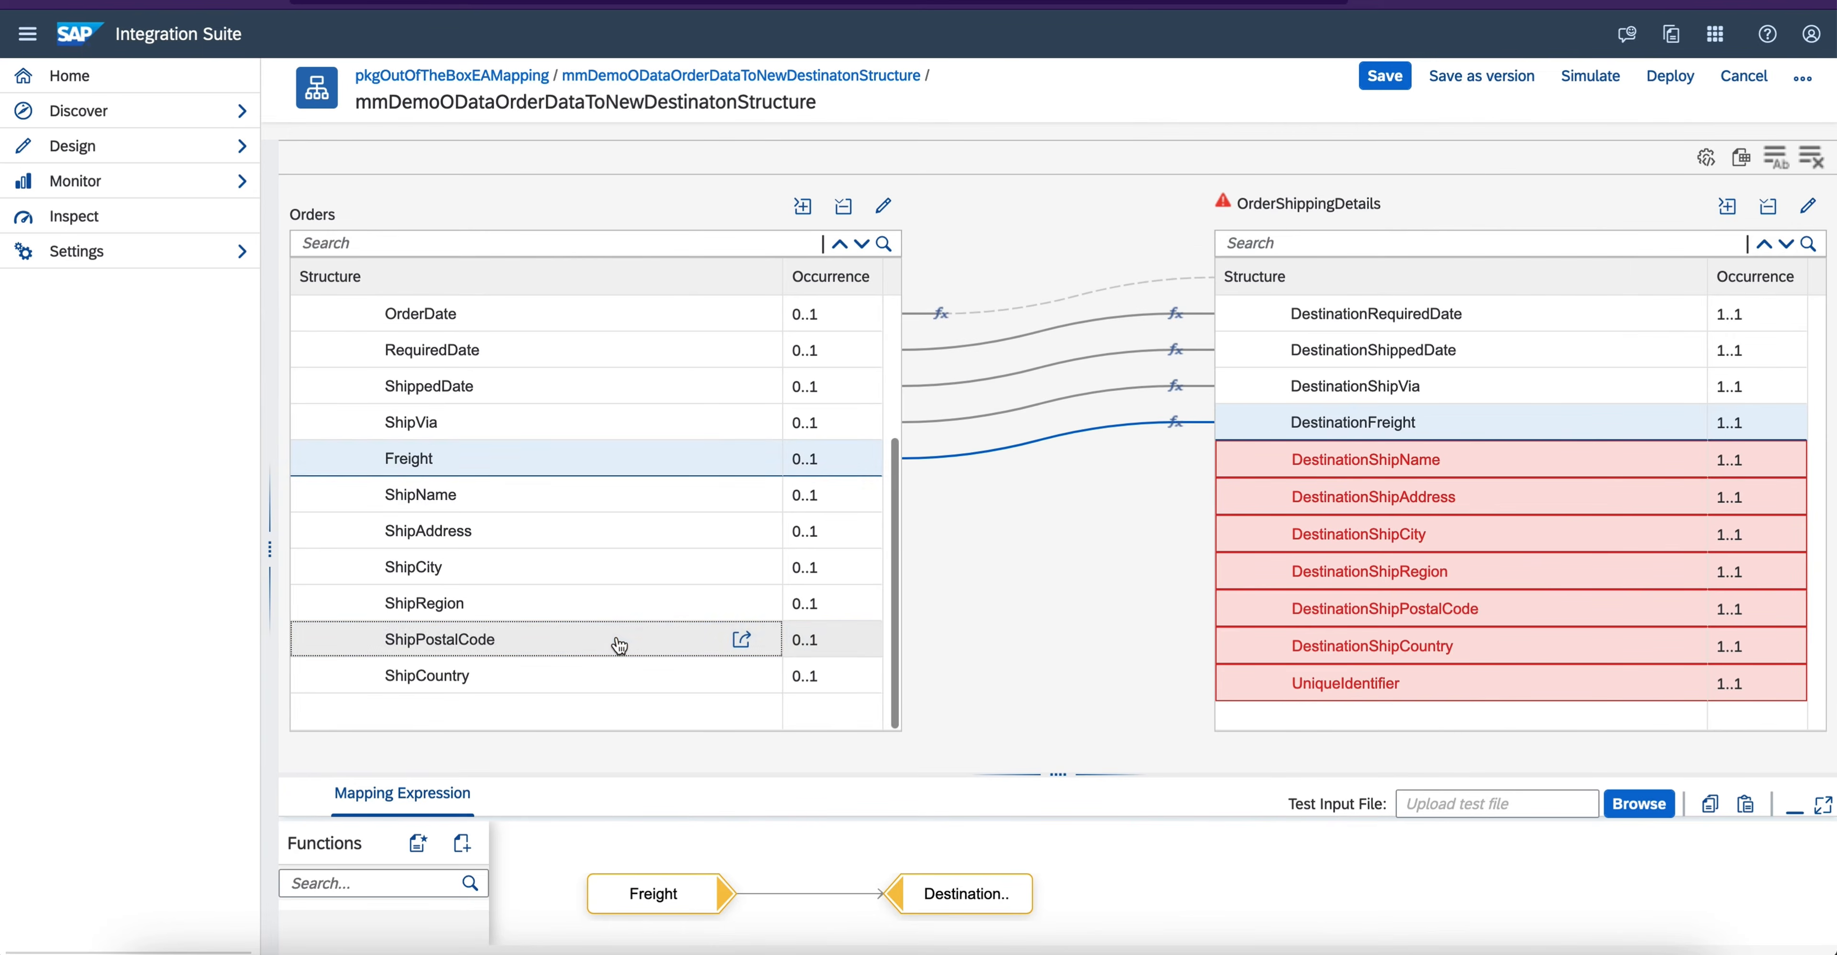
left_click_drag(503, 497, 1283, 459)
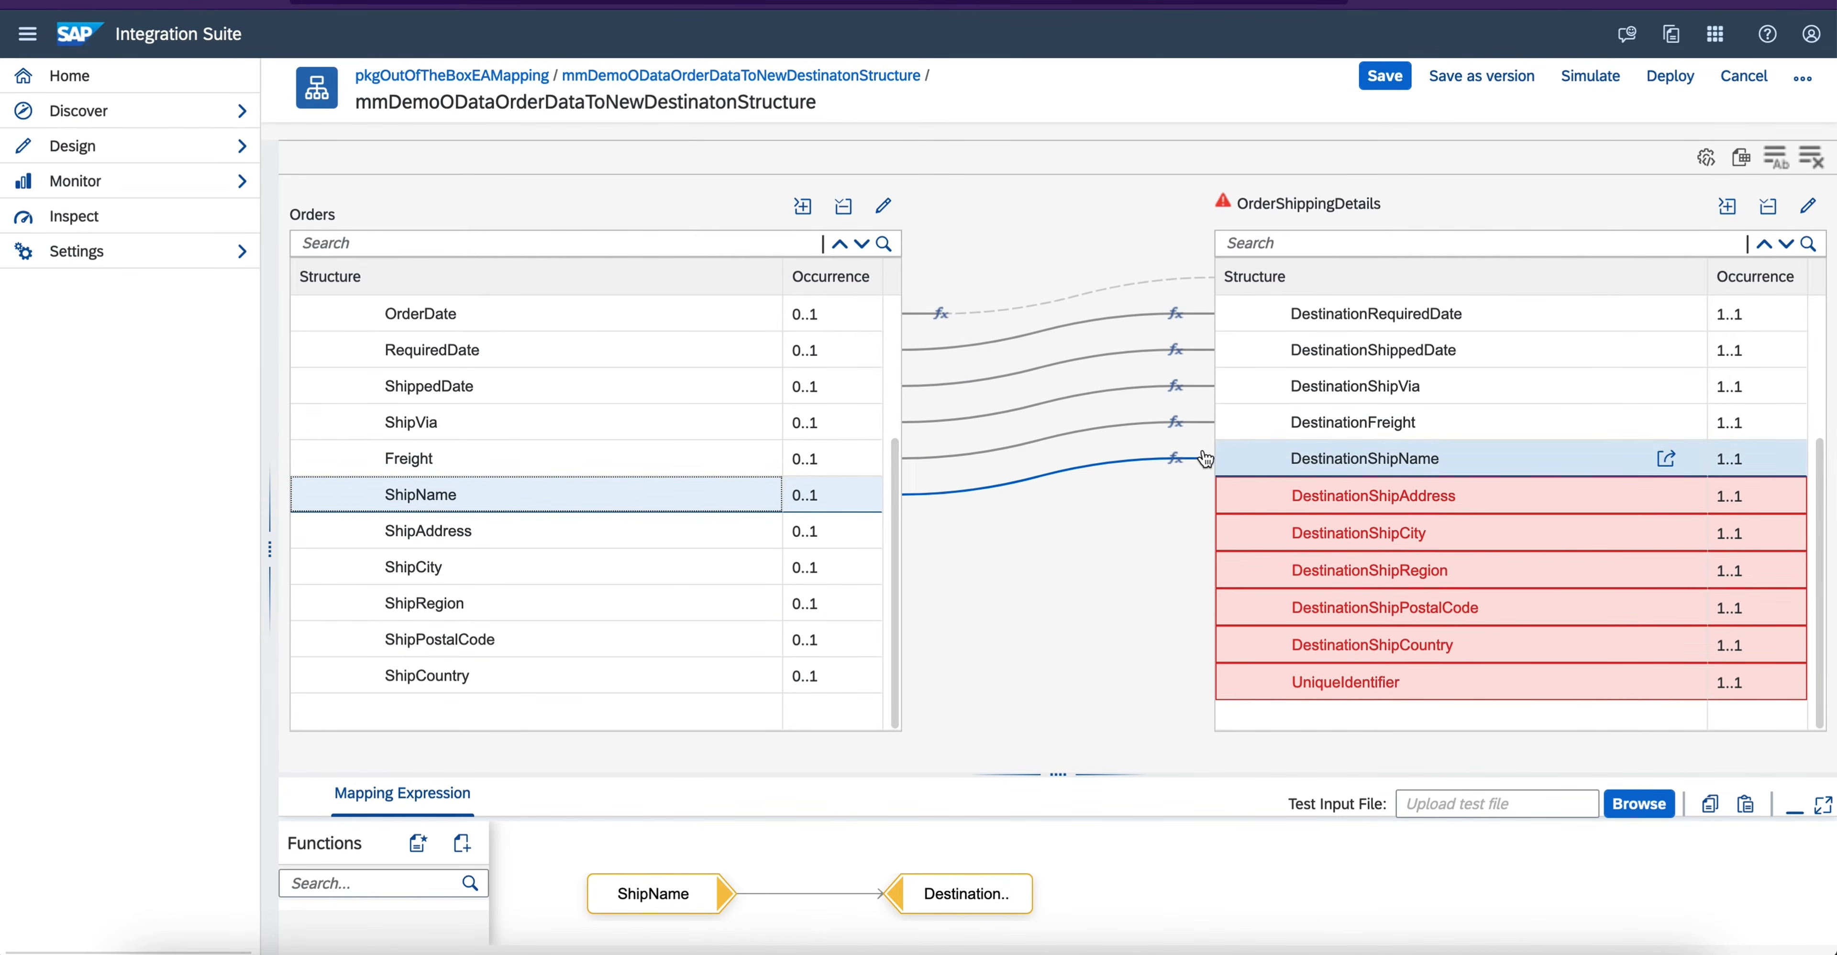
left_click_drag(595, 530, 1226, 495)
left_click_drag(647, 575, 1306, 533)
left_click_drag(688, 622, 1313, 568)
left_click_drag(666, 636, 1244, 607)
left_click_drag(638, 671, 1297, 644)
- Assign a constant to the target field UniqueIdentifier and set its value to "Number Range Value"
left_click(1664, 682)
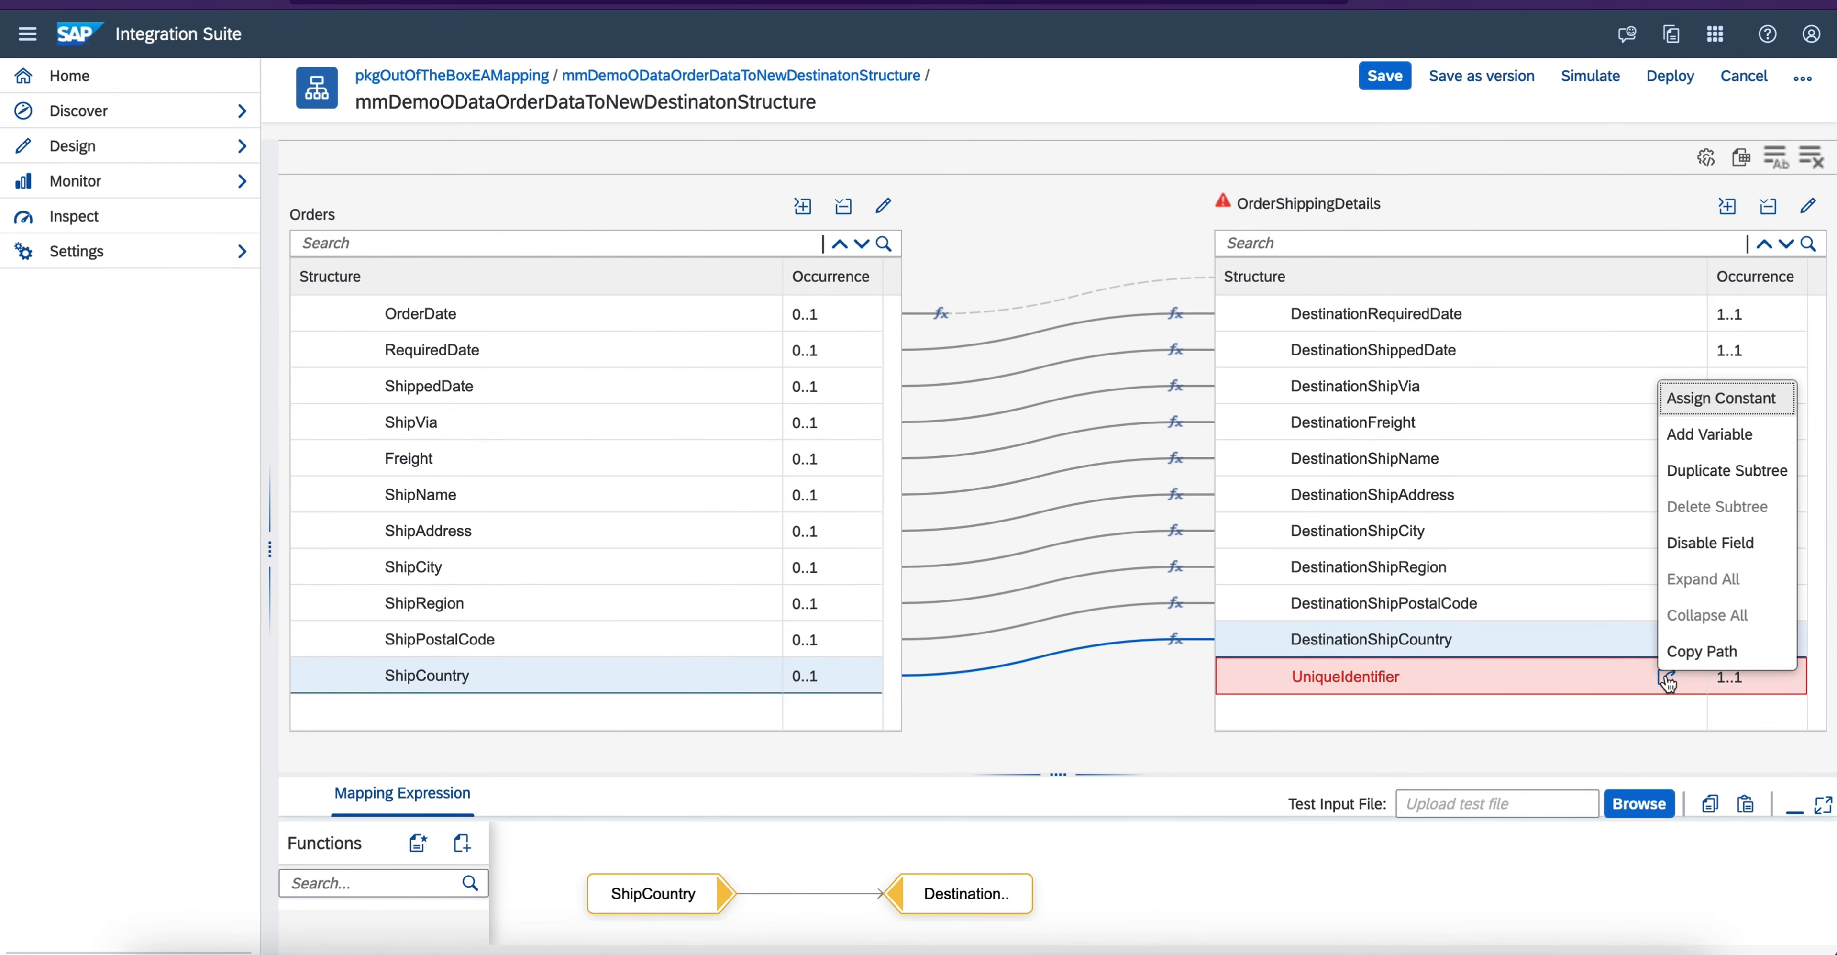
left_click(1715, 398)
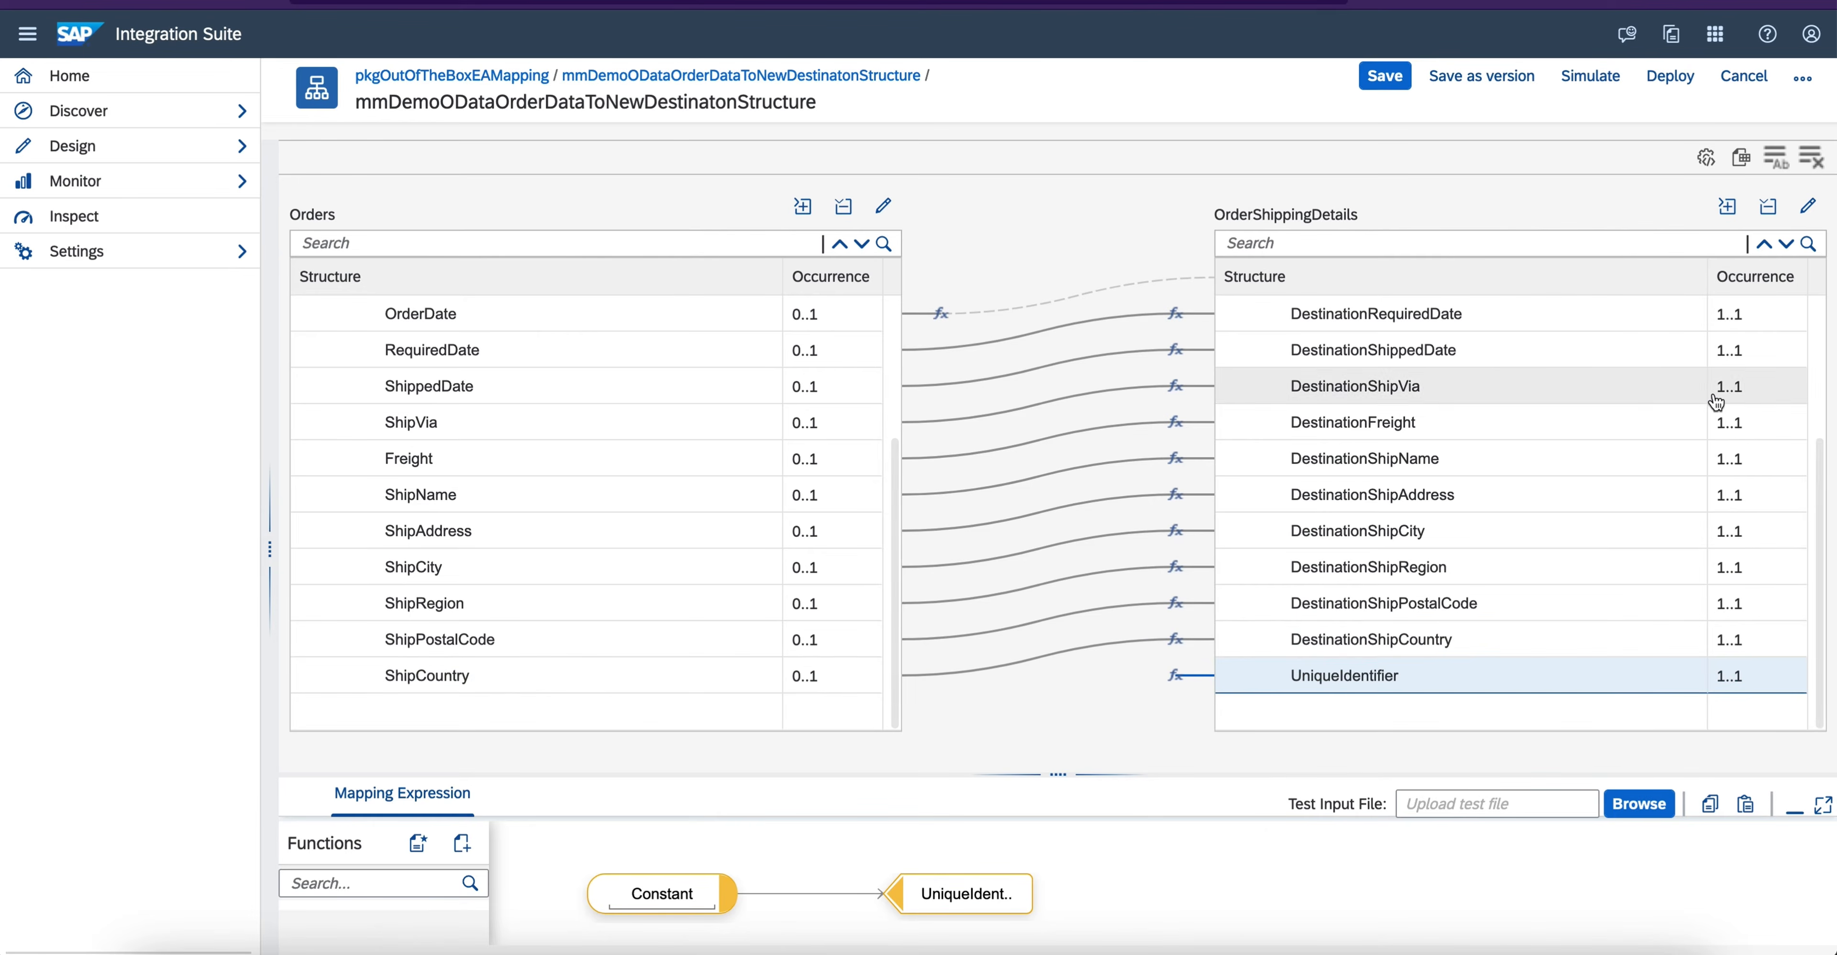
left_click_drag(963, 772, 968, 446)
left_click(673, 570)
double_click(665, 567)
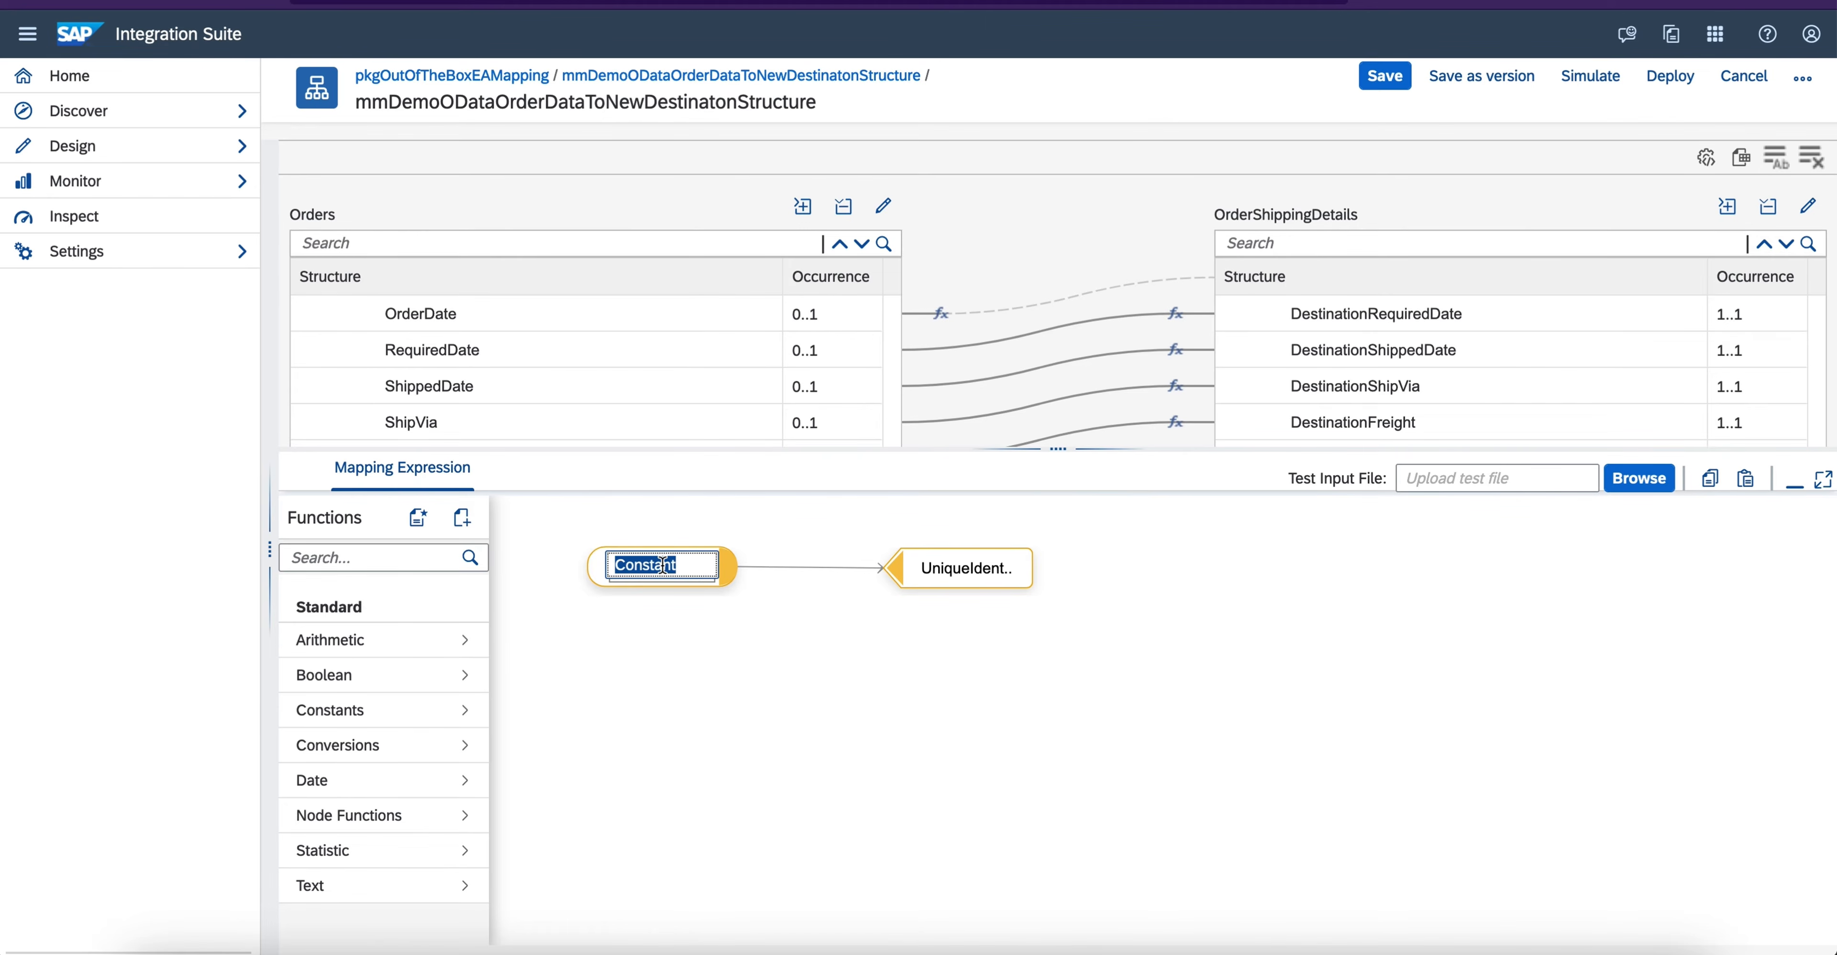
type("Number Range Value")
key("Return")
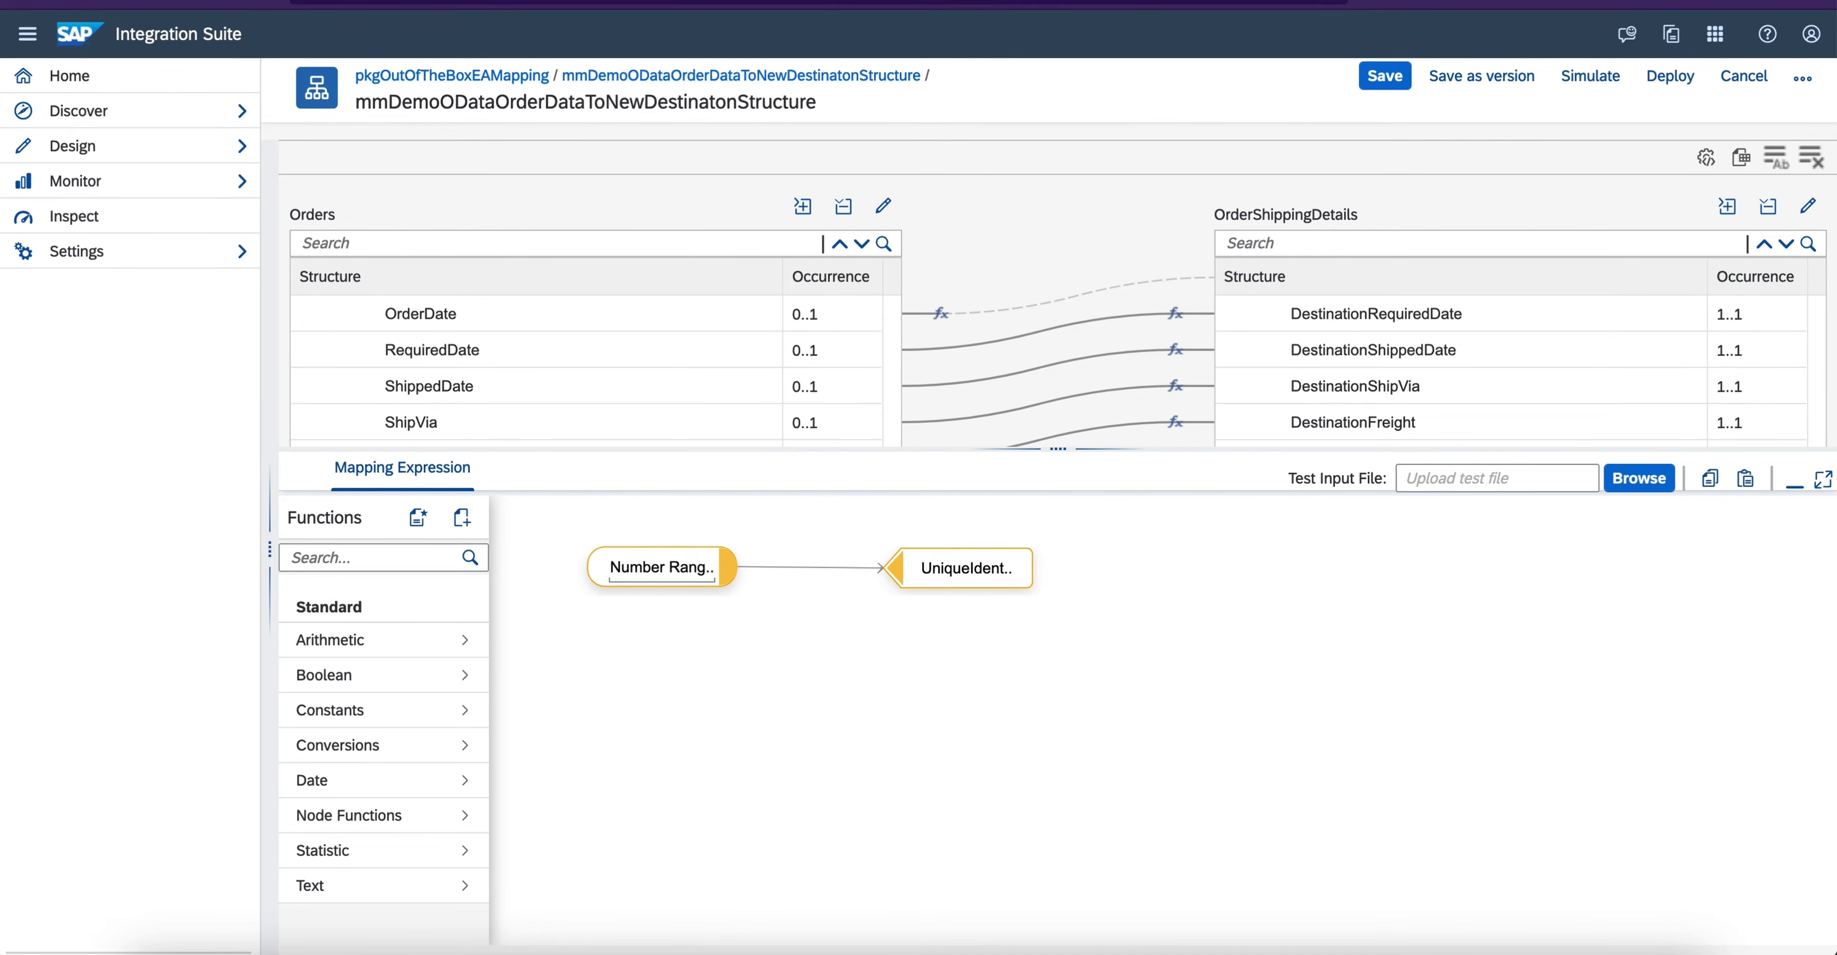
- Collapse and re-expand the source and target structures to review all field mappings between them
left_click_drag(1056, 442, 1056, 736)
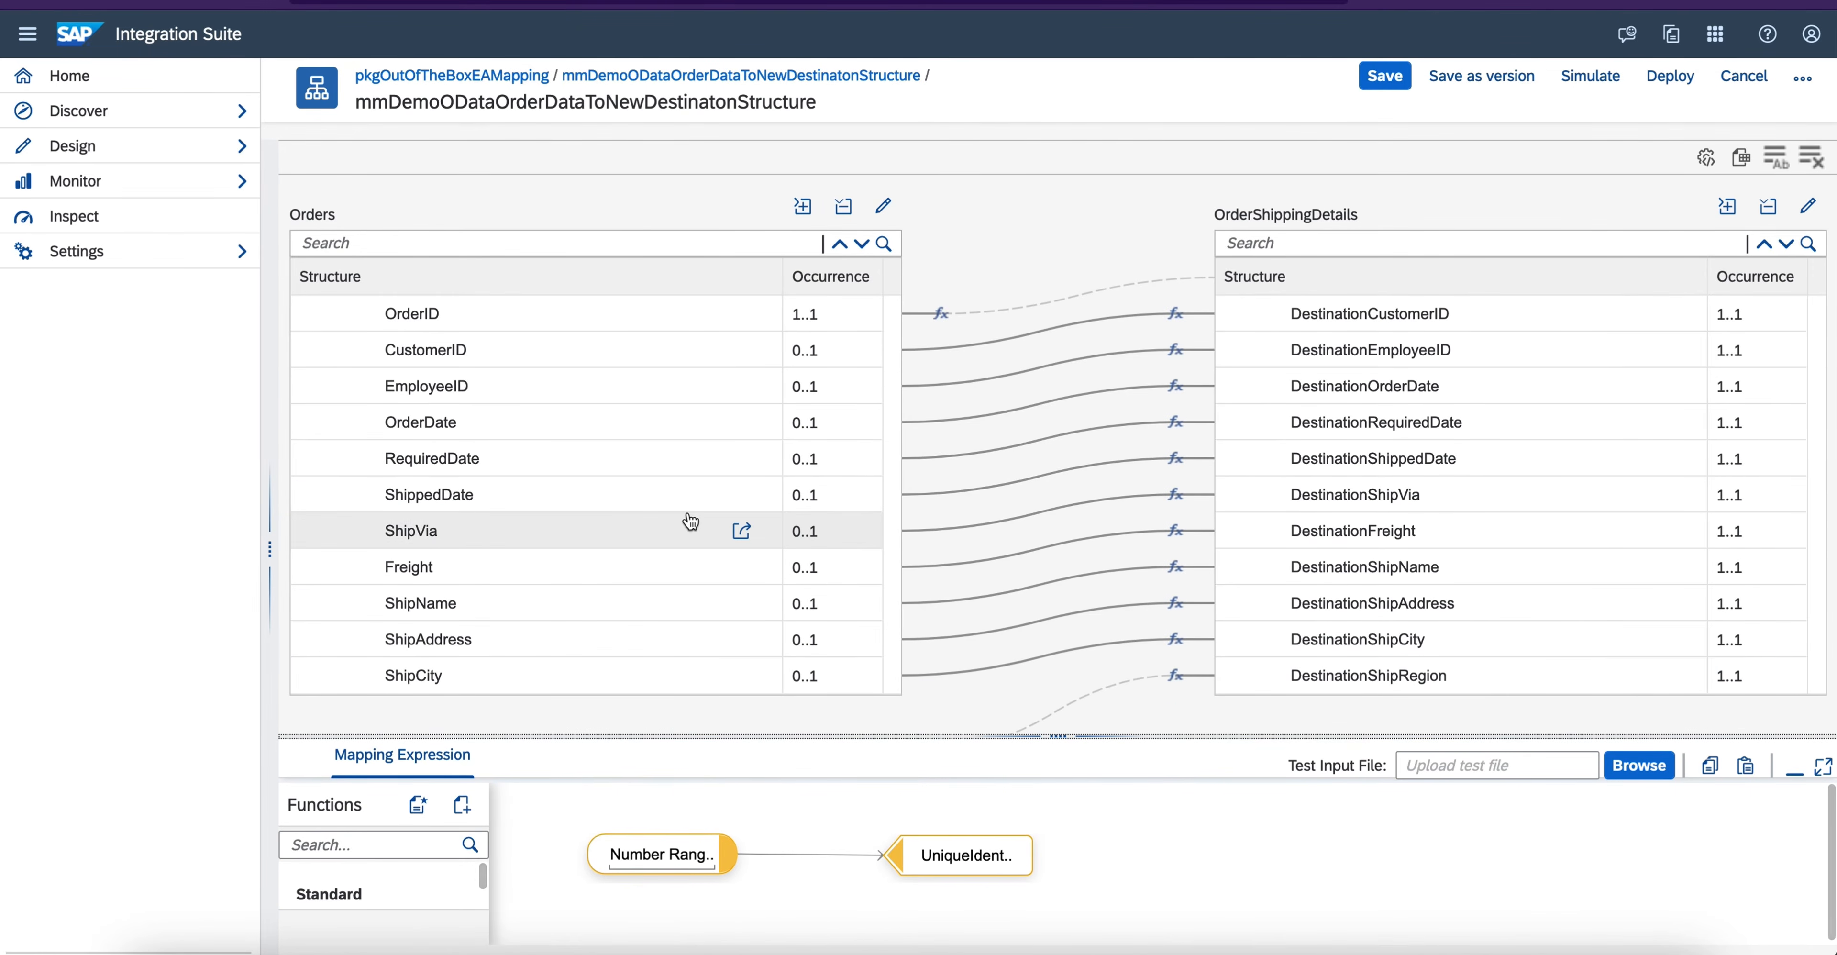
scroll(689, 521, "up", 2)
left_click(843, 206)
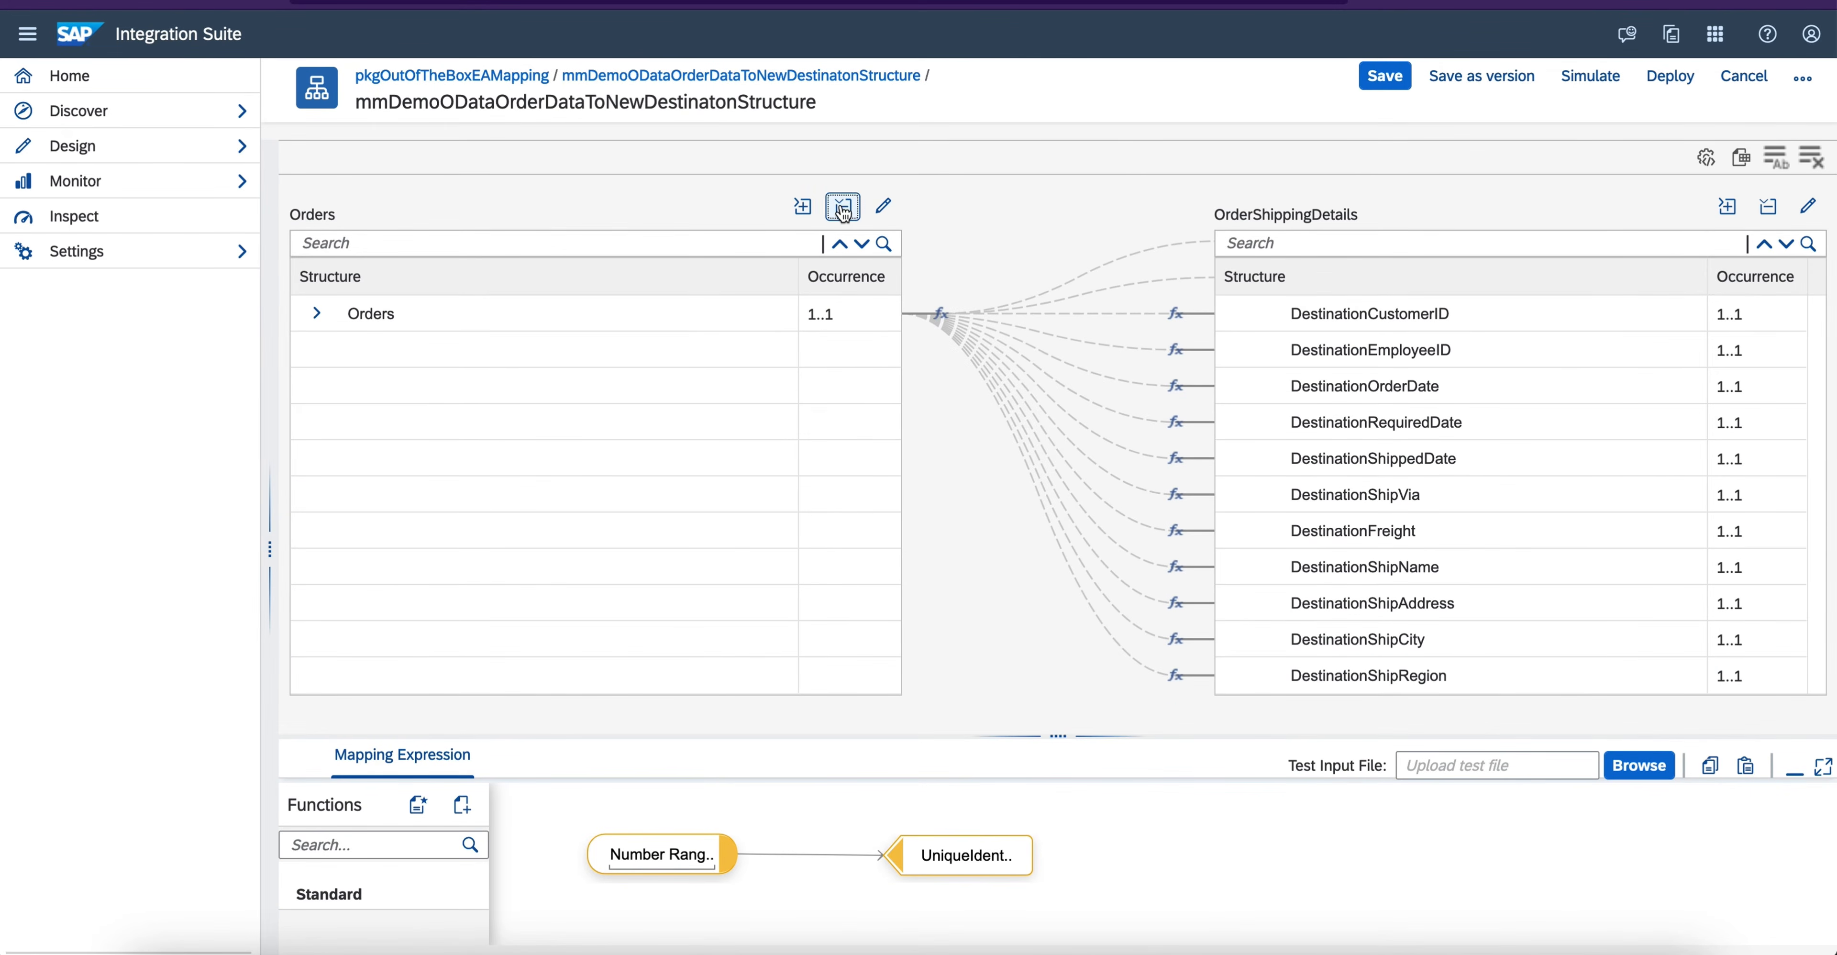
left_click(1768, 206)
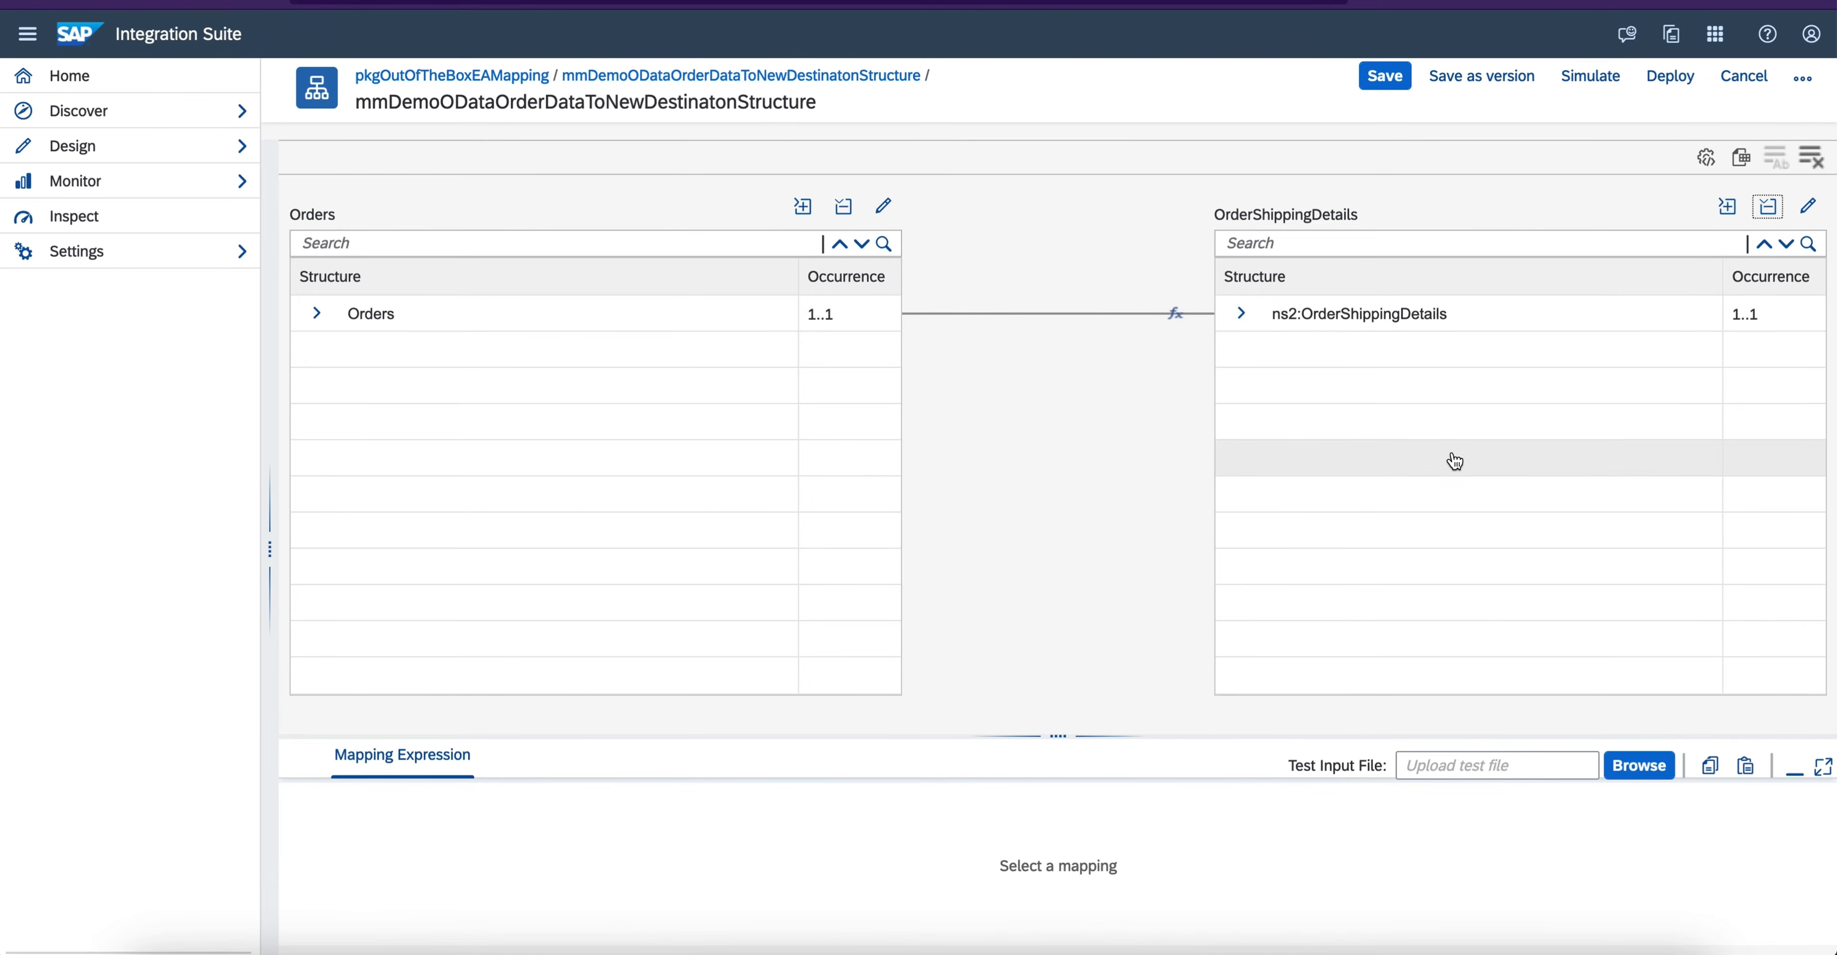
left_click(803, 207)
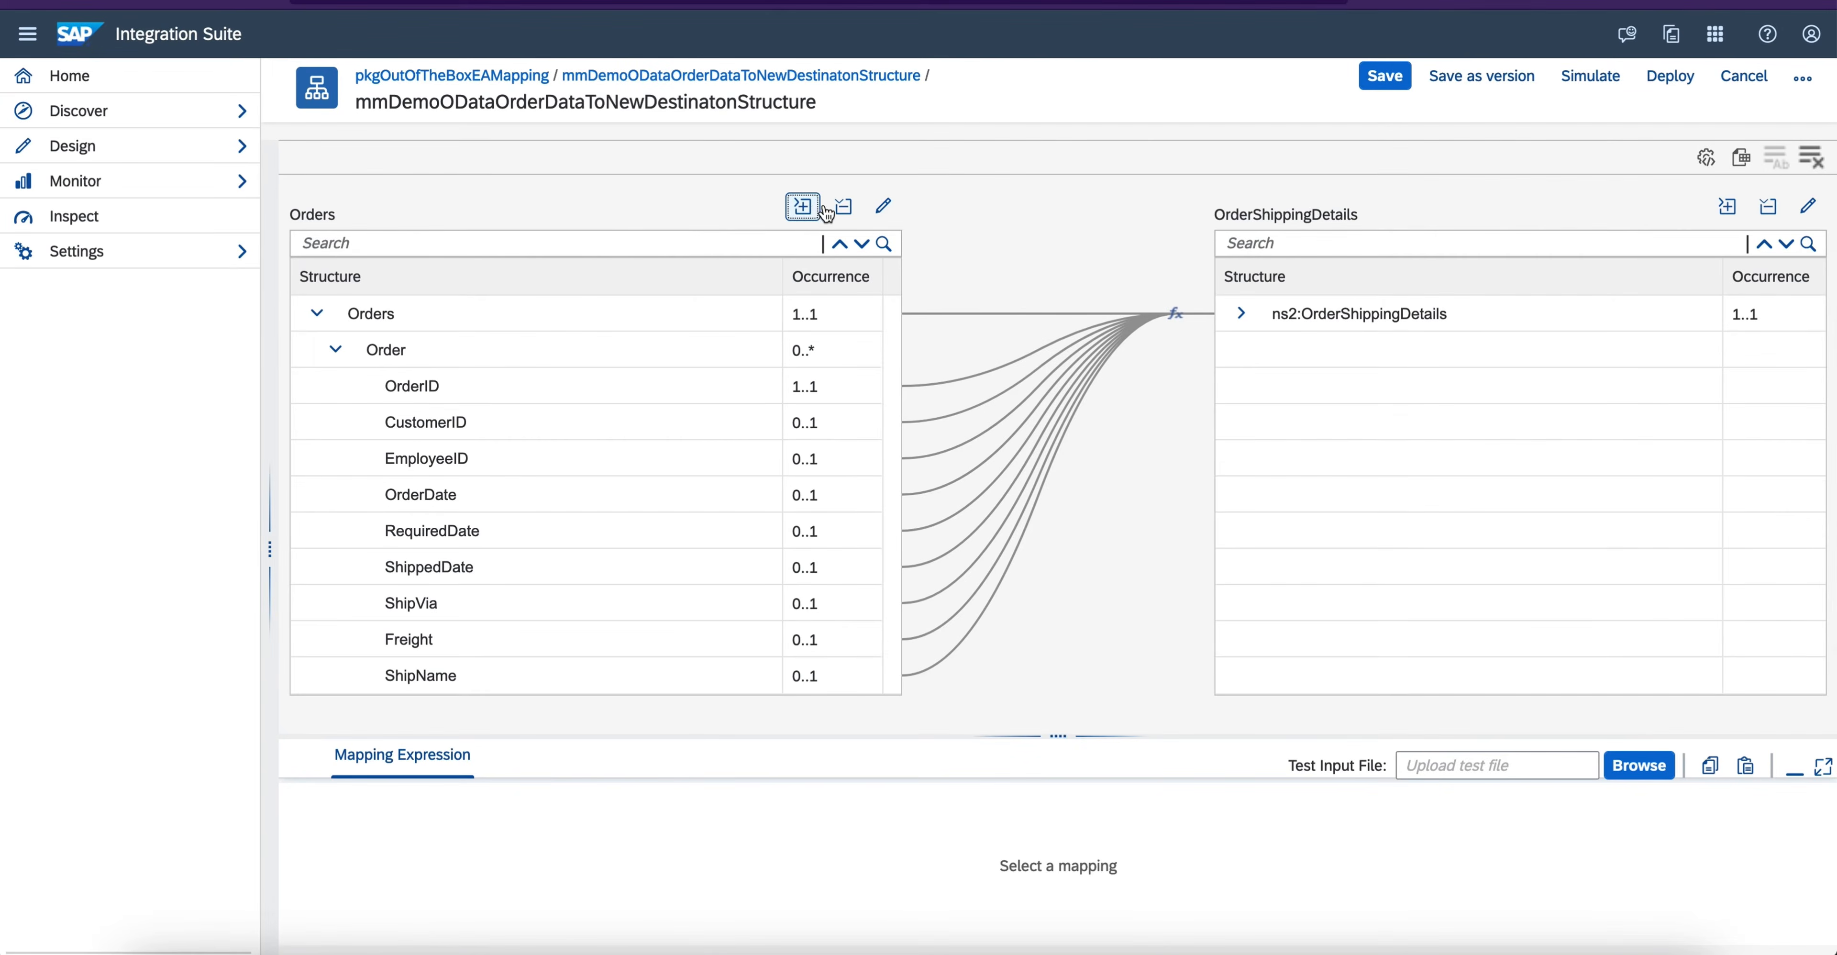
left_click(1727, 206)
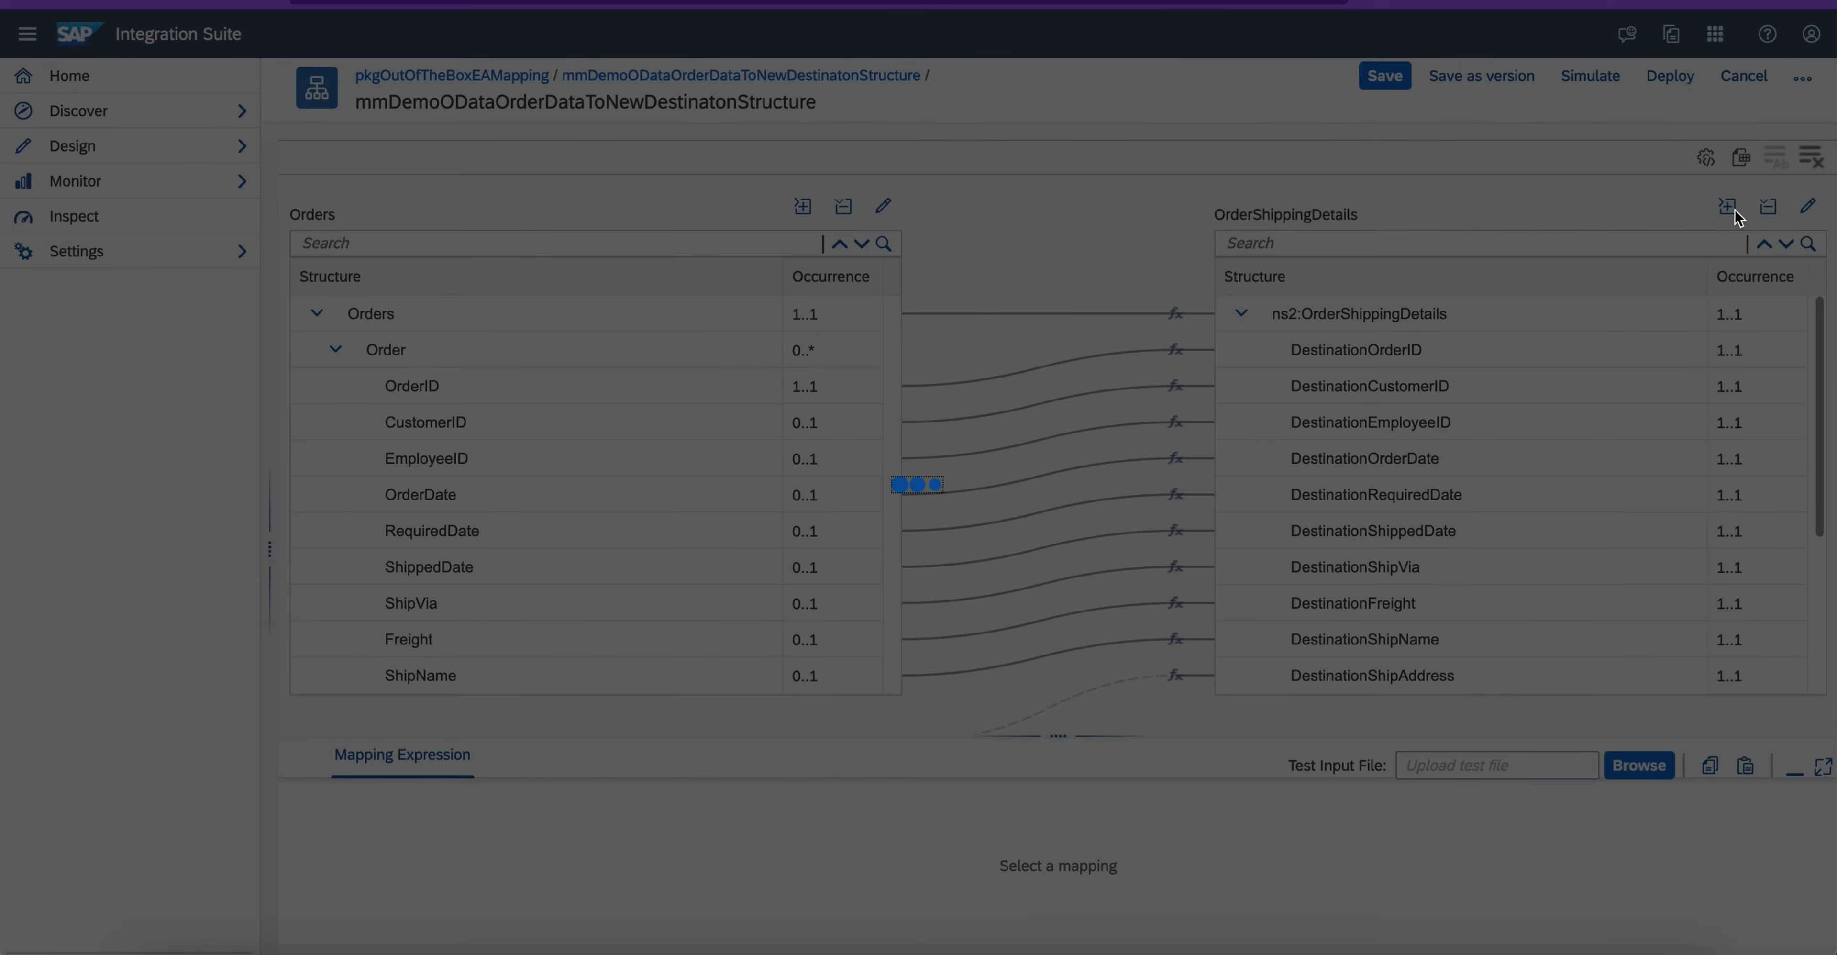
scroll(1562, 491, "down", 3)
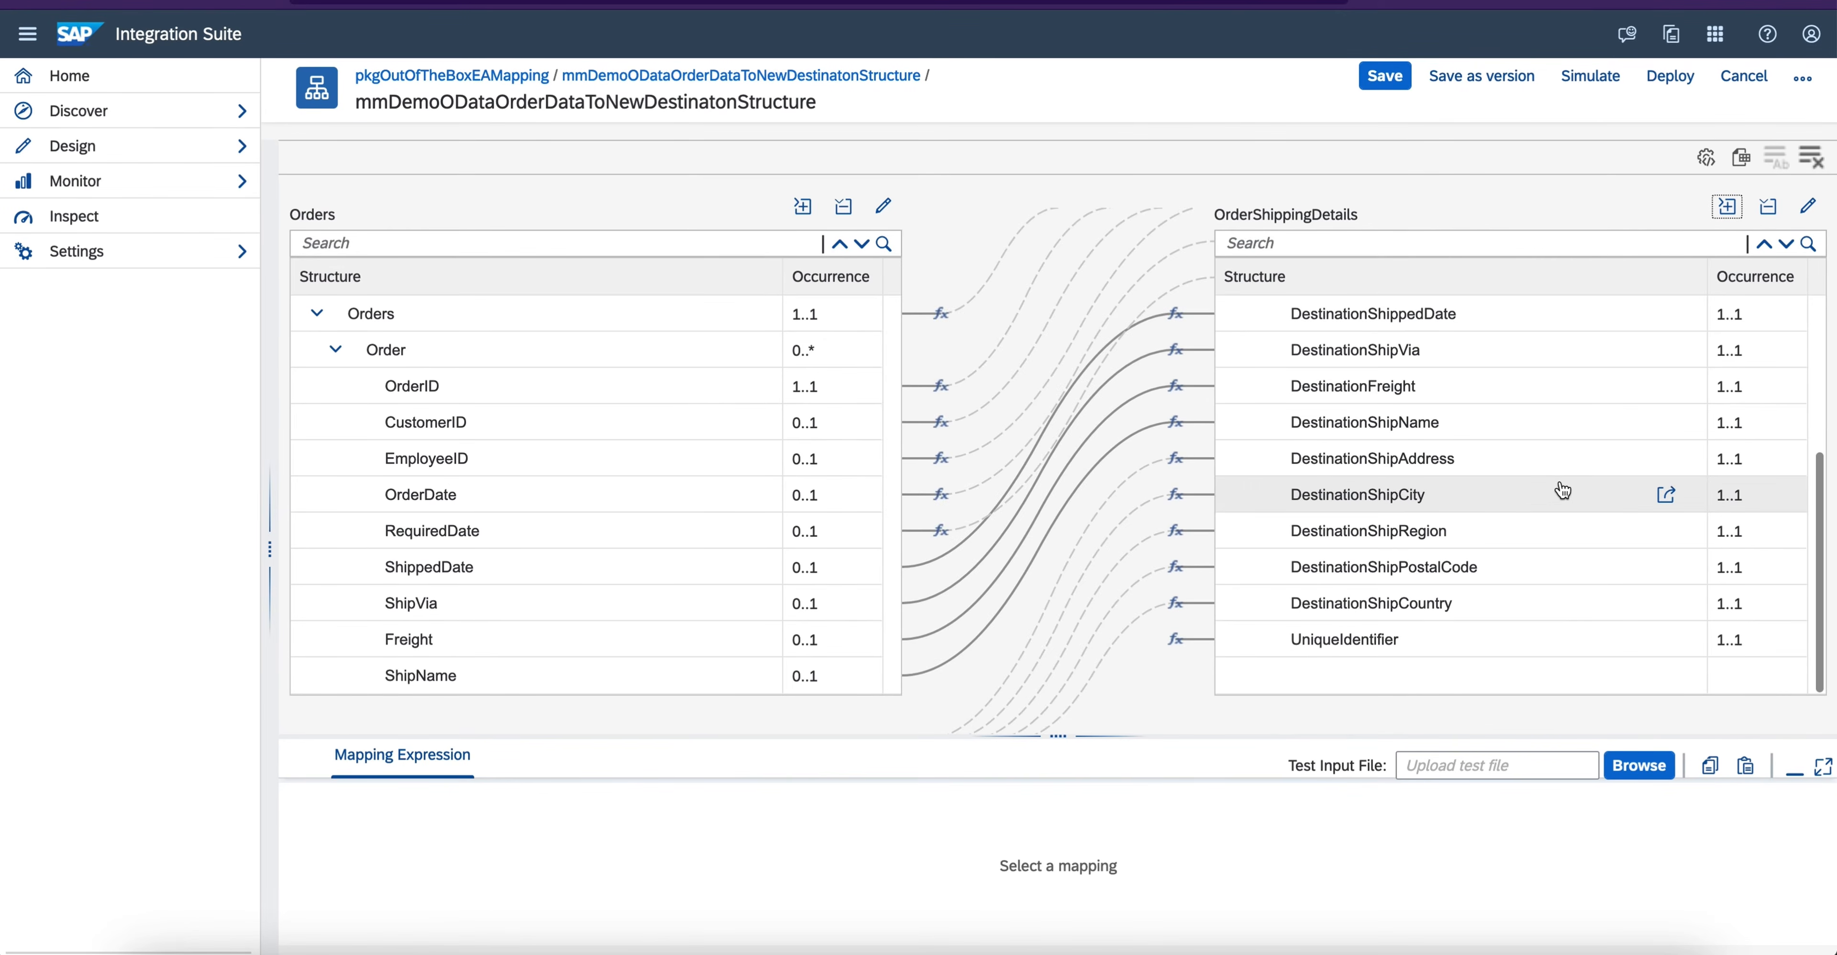
scroll(1563, 491, "up", 3)
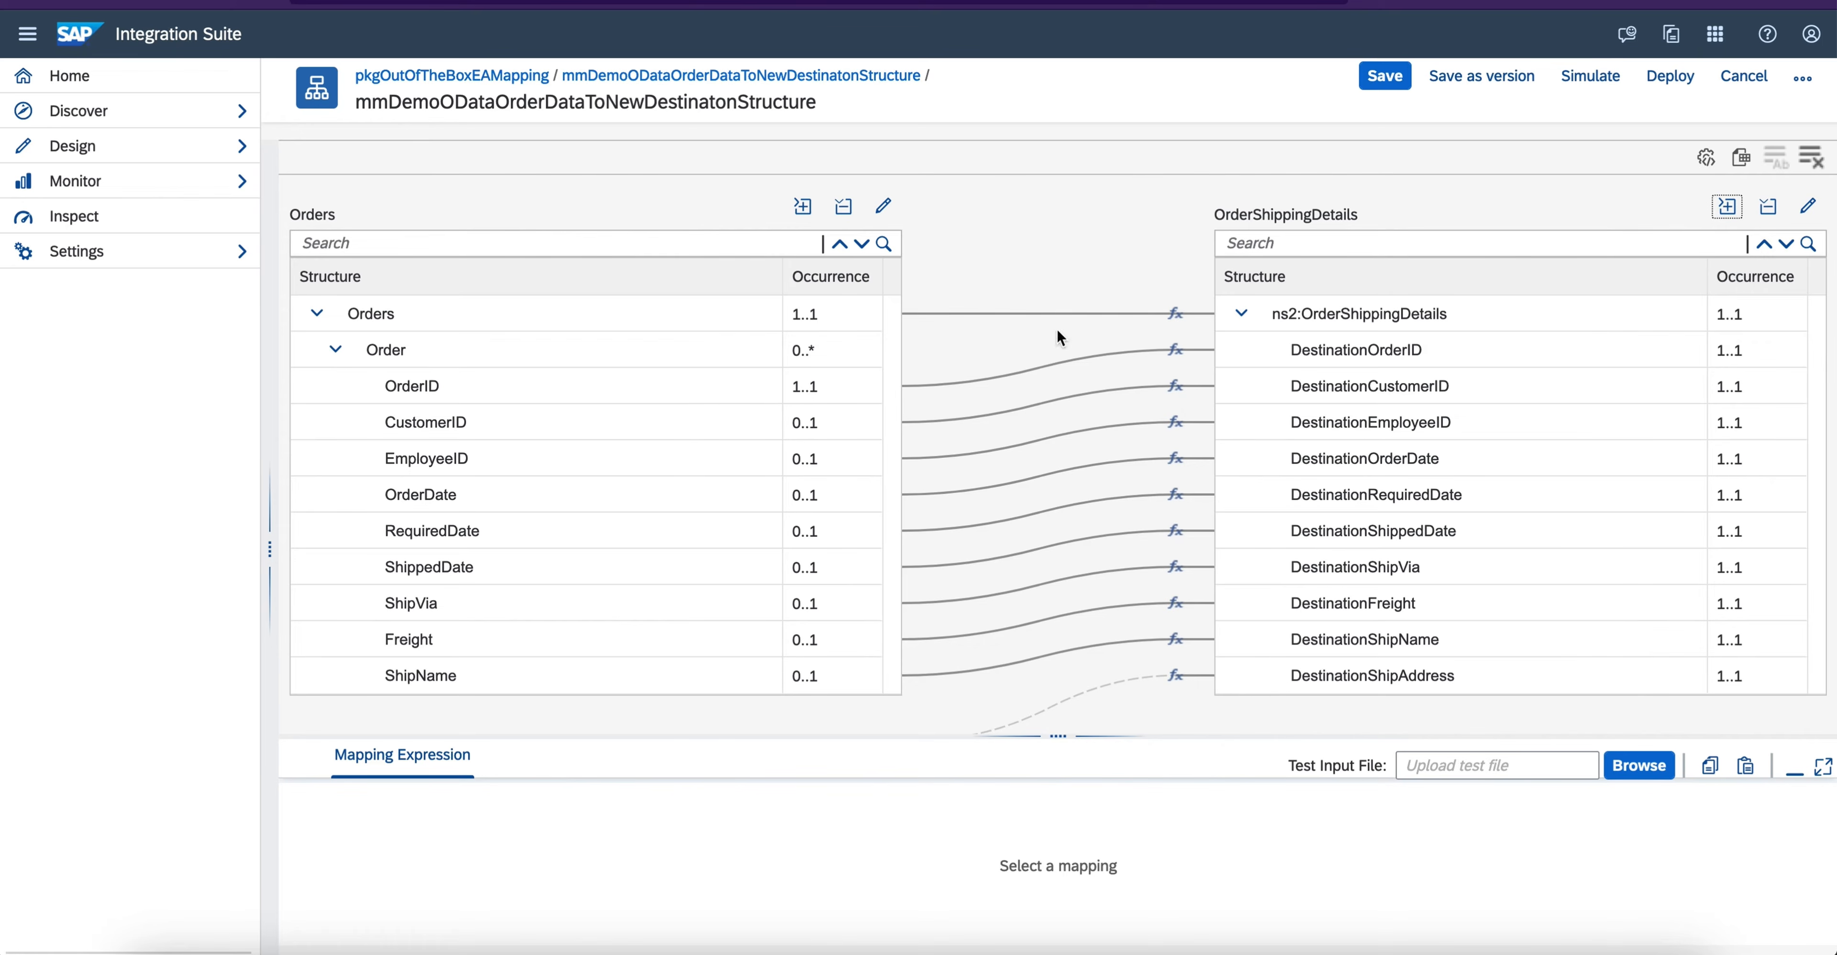
- Save the message mapping and simulate it with Input_test.xml from the WSDL folder as test input
left_click(1385, 76)
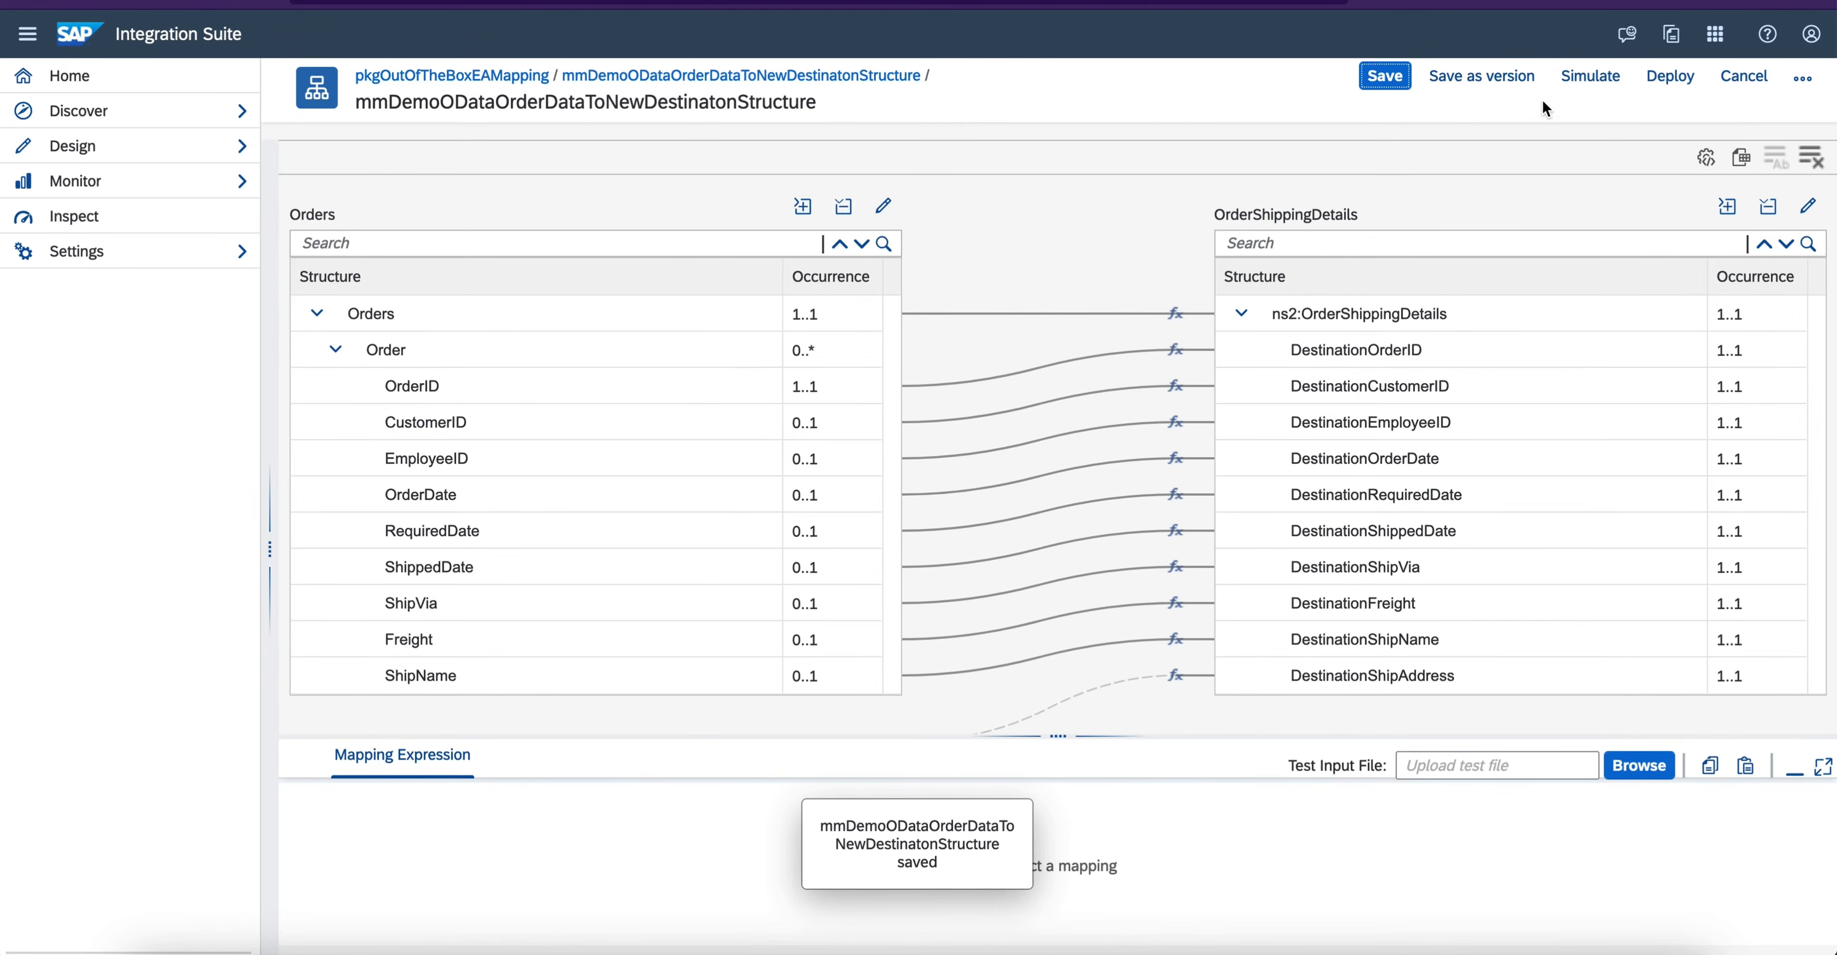
left_click(1582, 77)
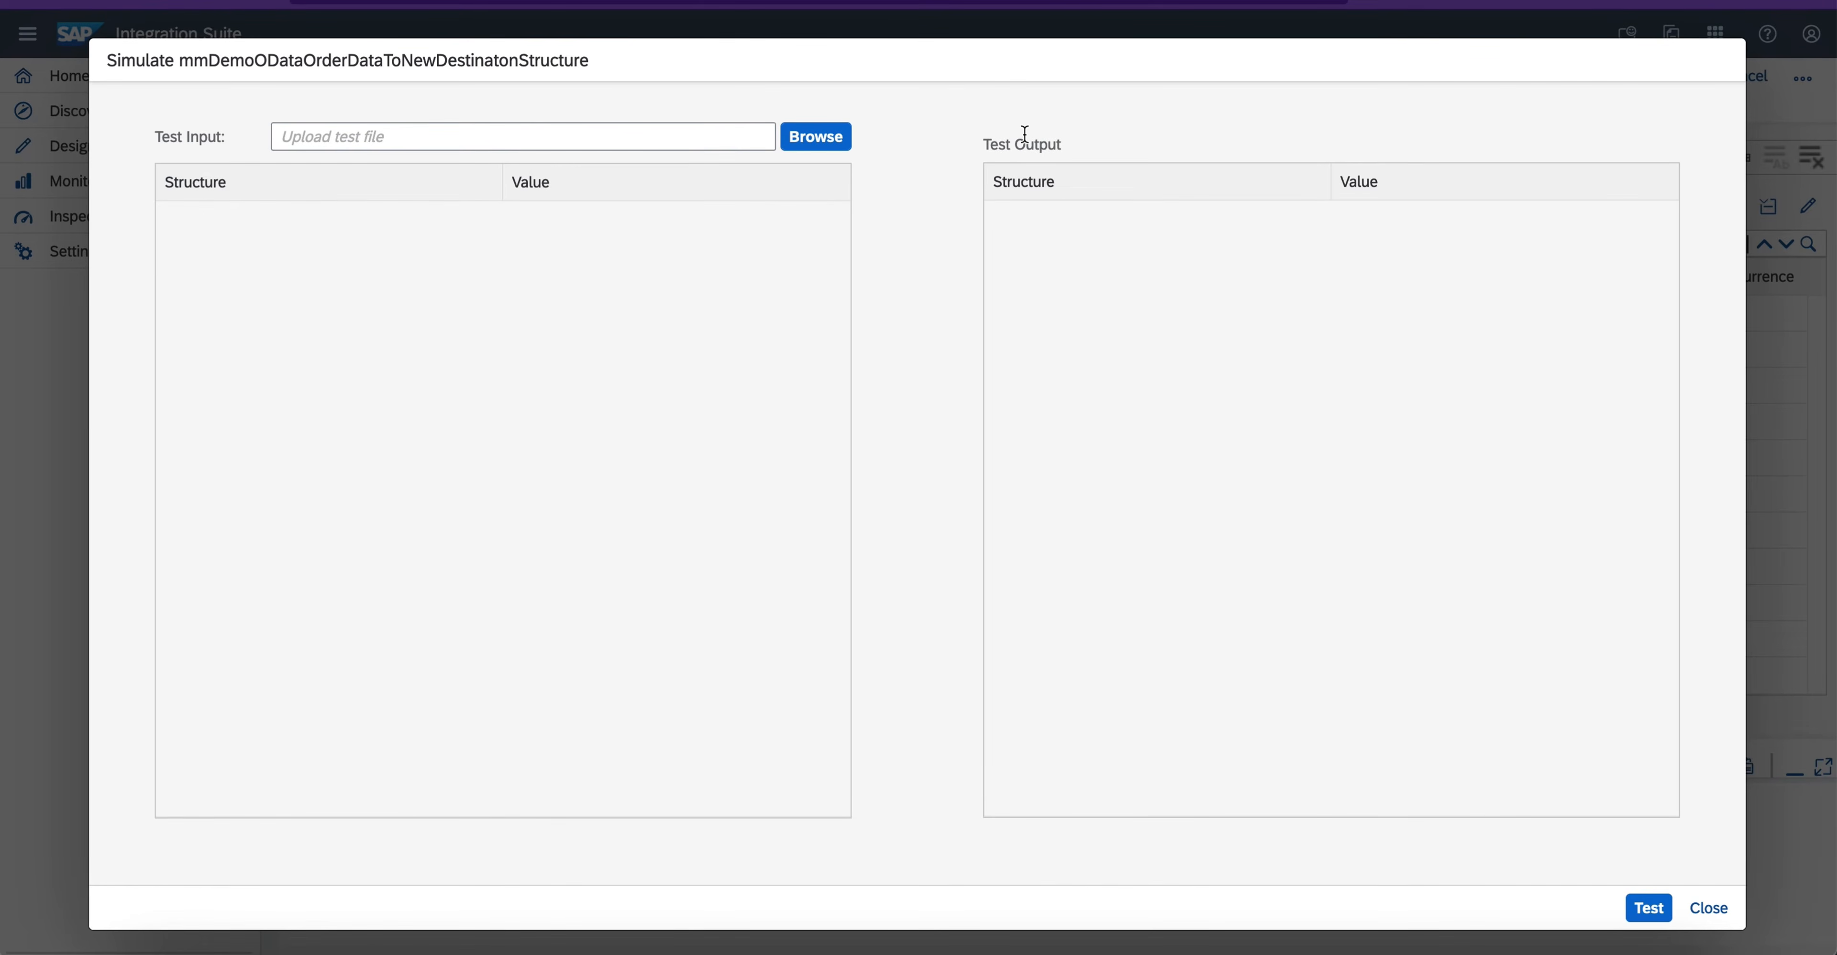
left_click(827, 136)
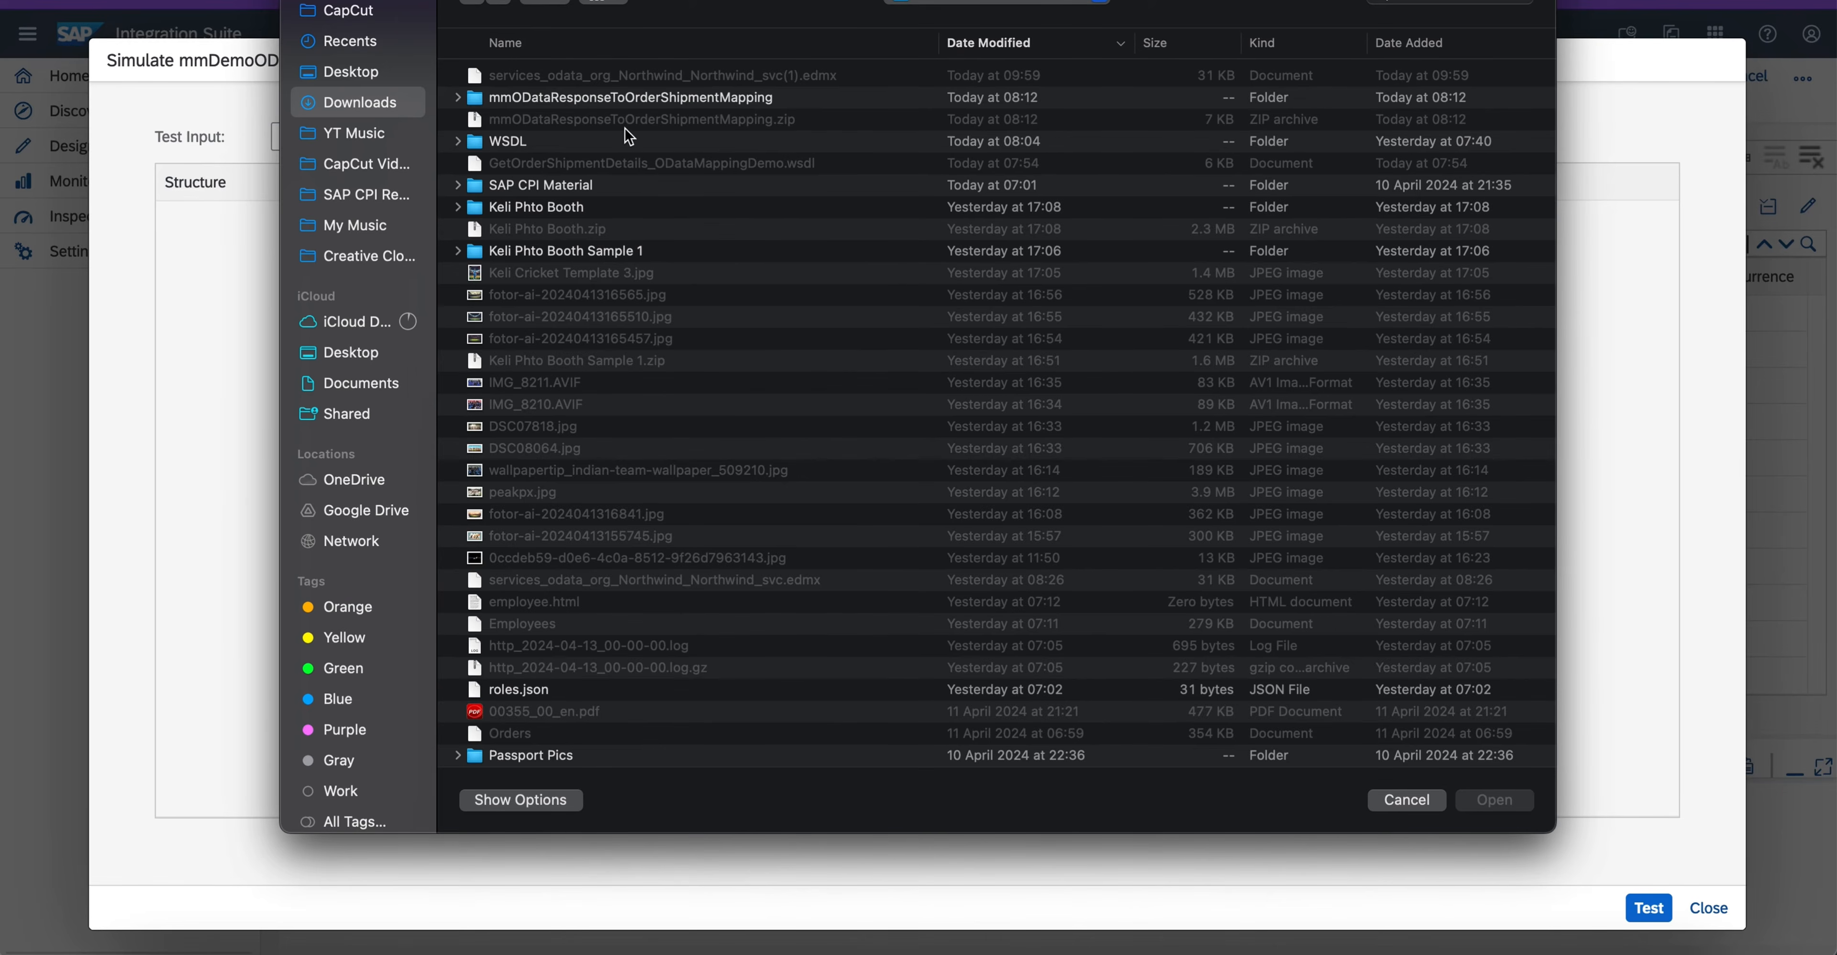
double_click(515, 141)
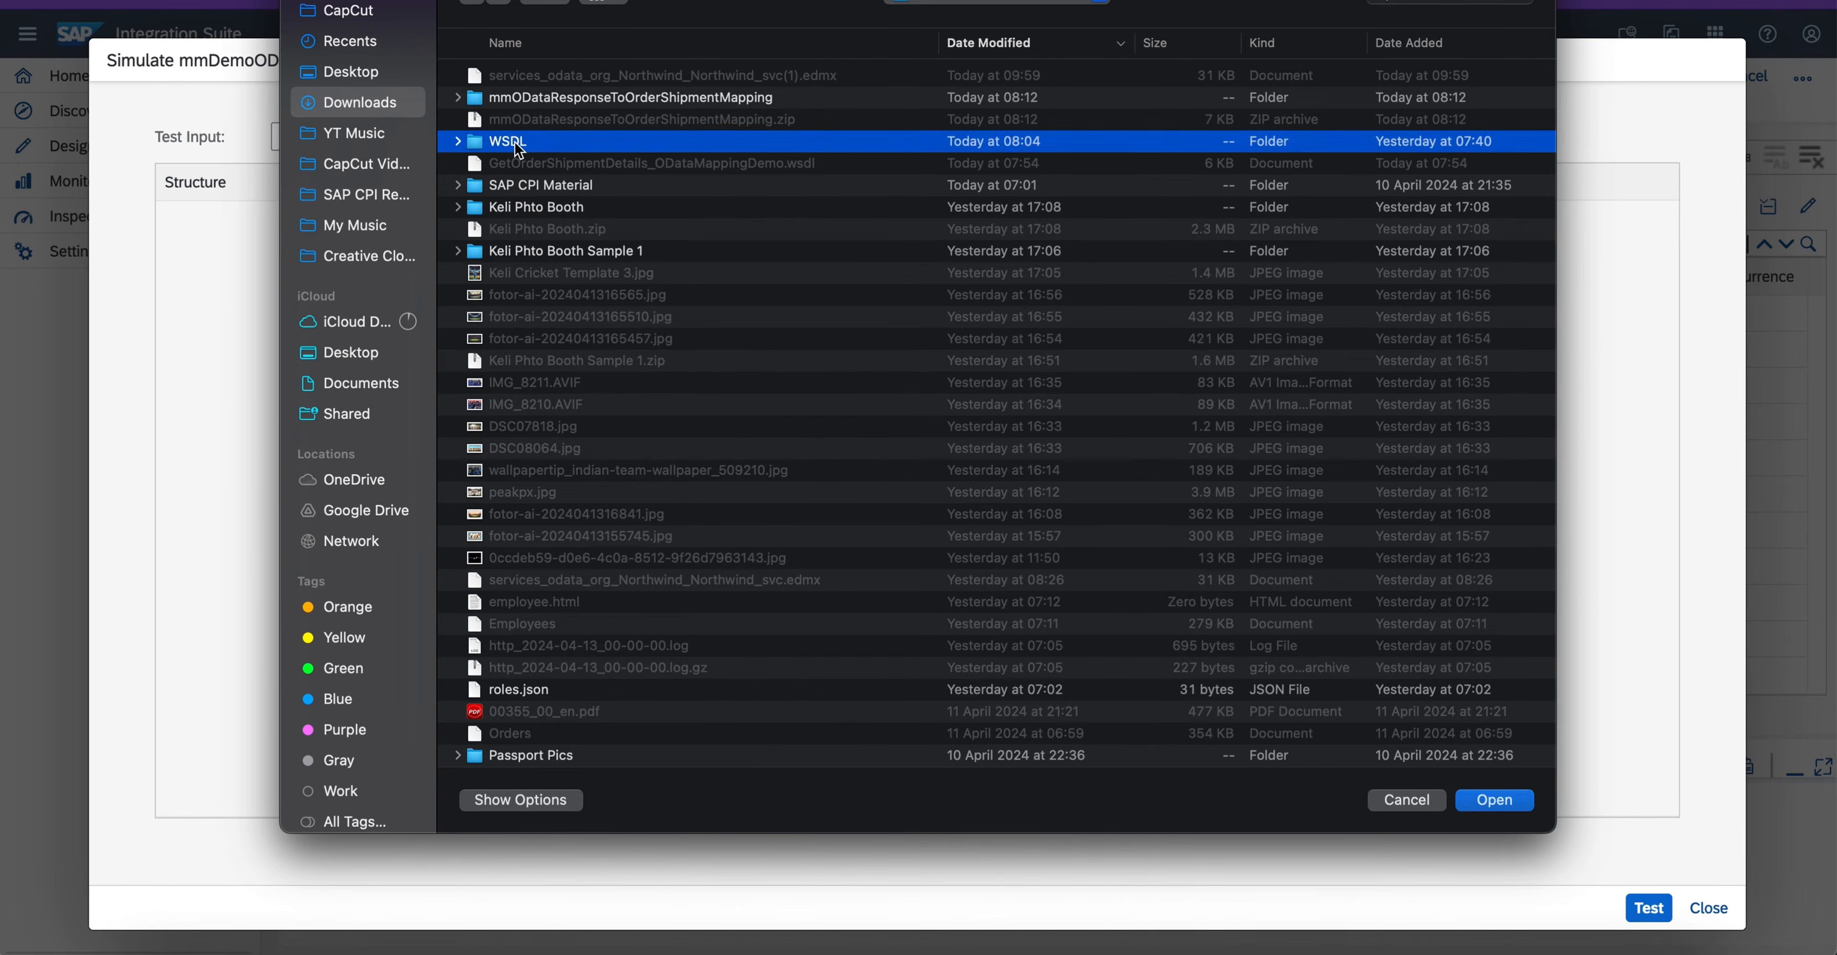
double_click(527, 80)
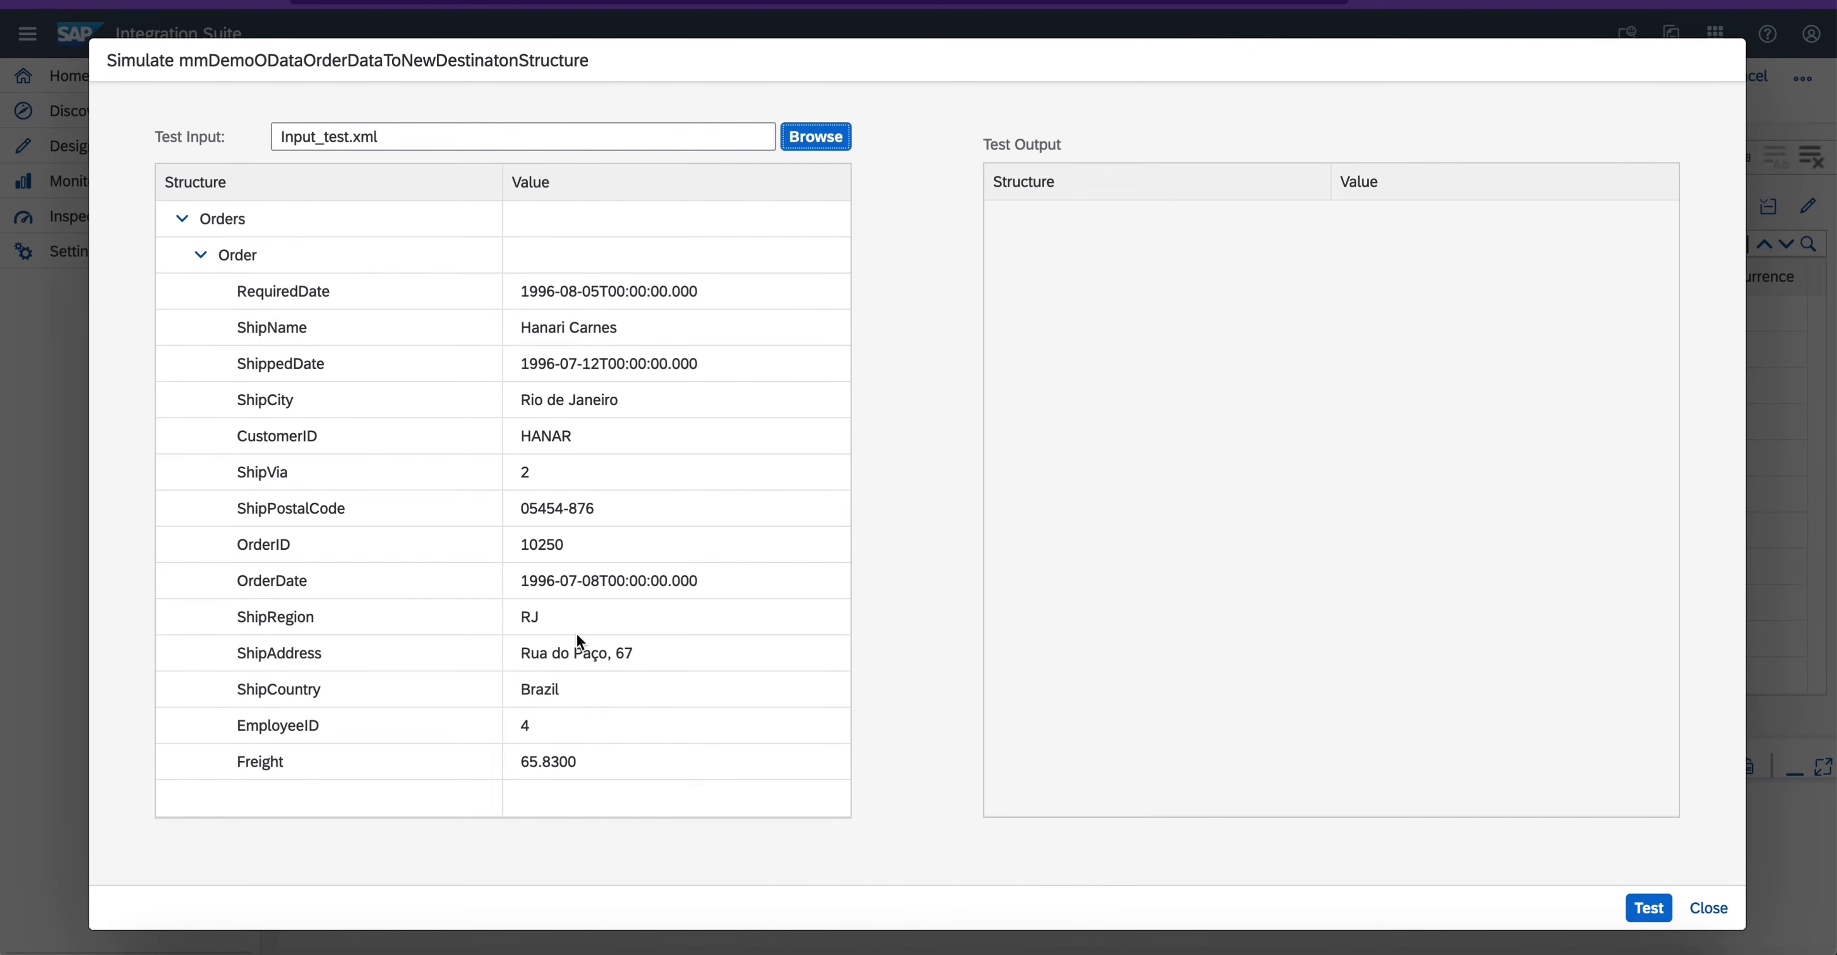
left_click(1648, 910)
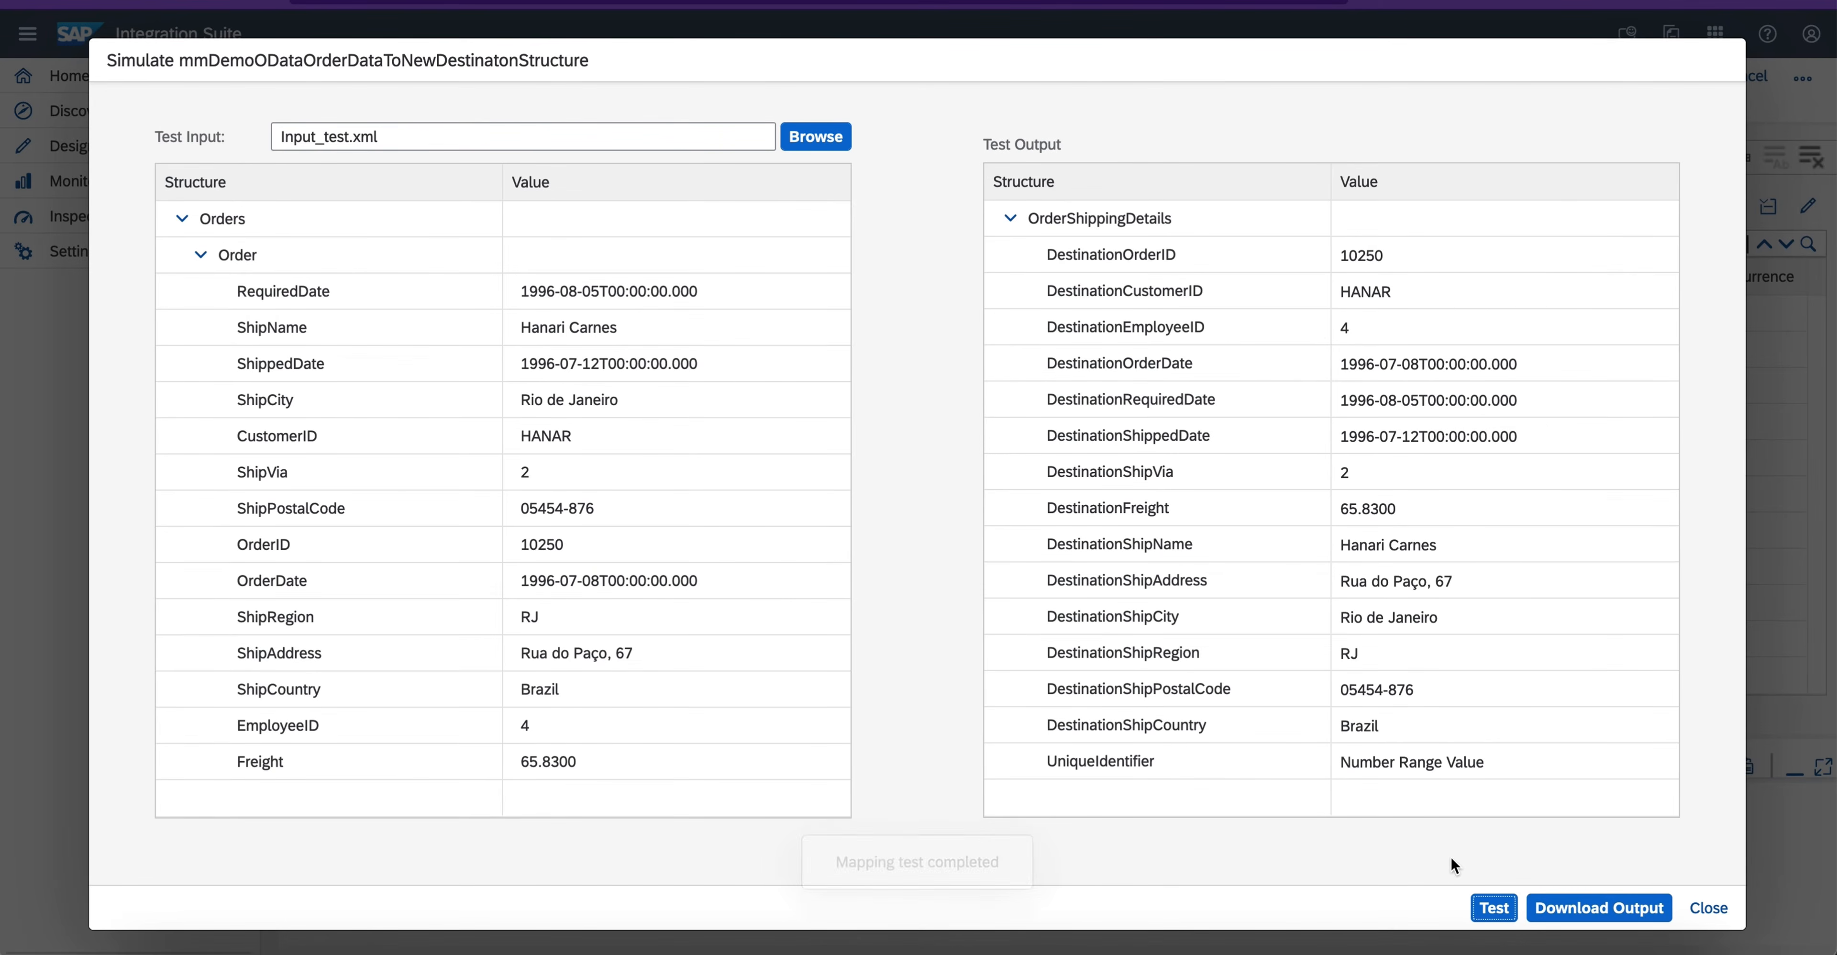
- Check the UniqueIdentifier field and its value in the simulation's test output, and close the simulation
triple_click(1423, 762)
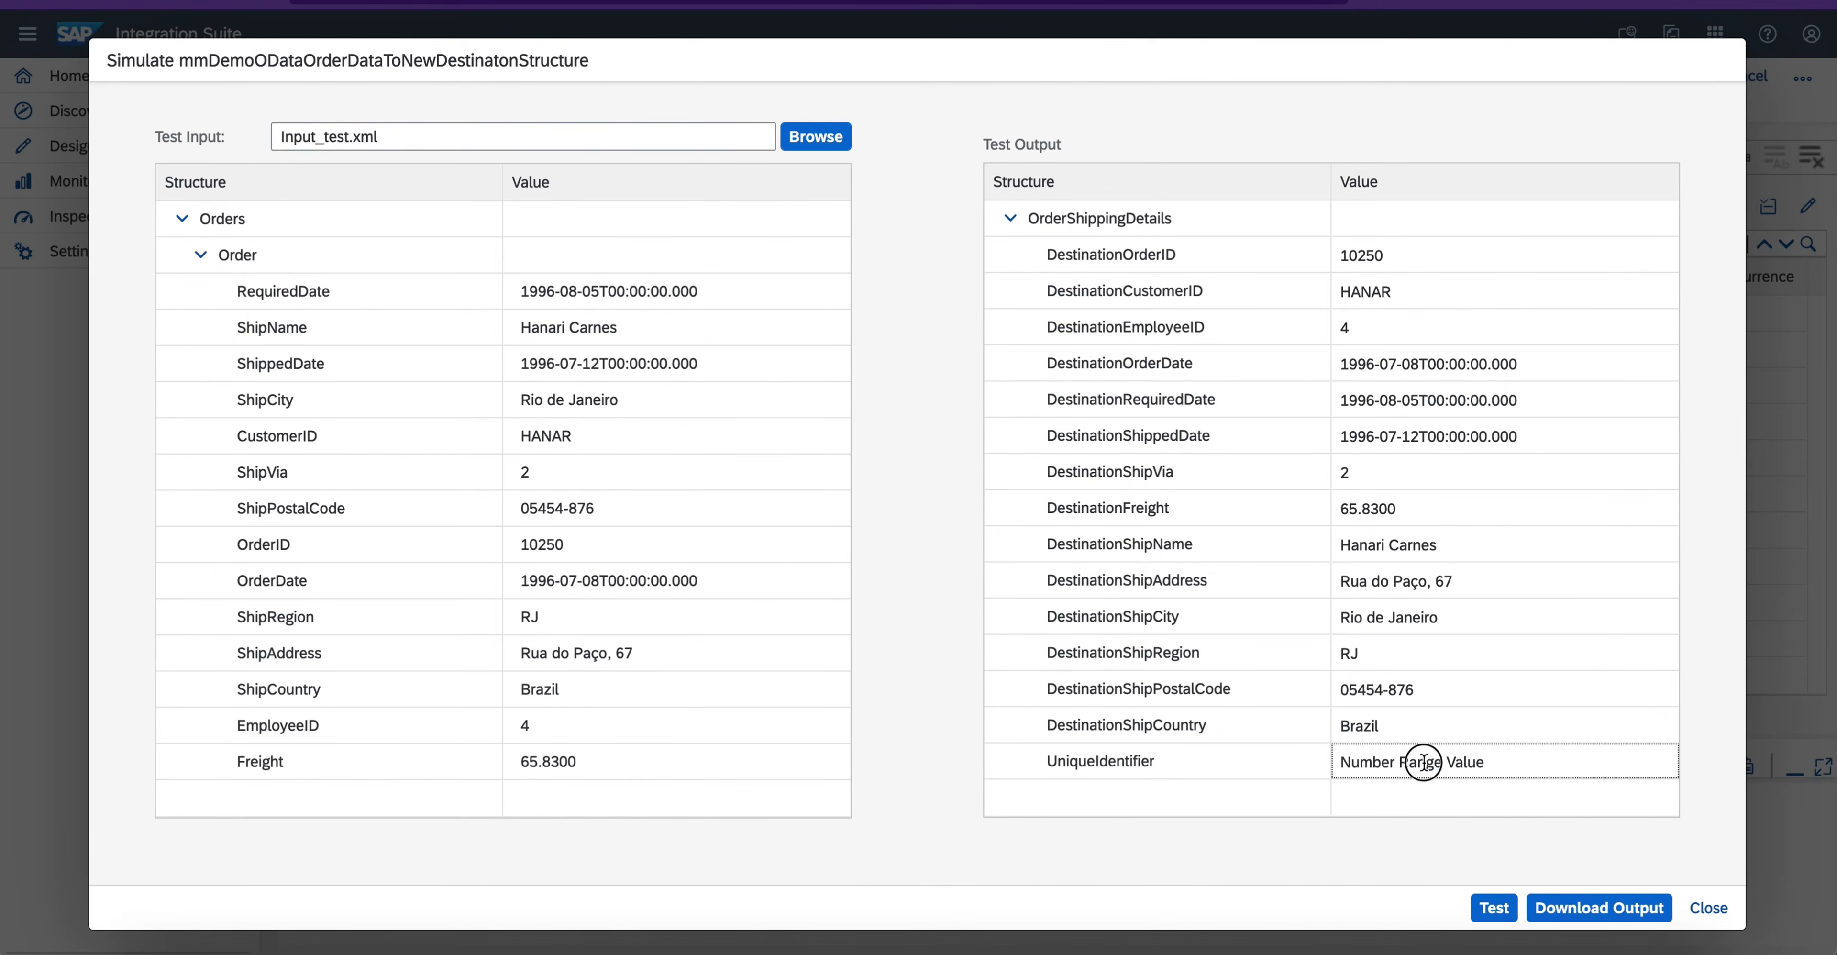
double_click(1147, 758)
triple_click(1388, 760)
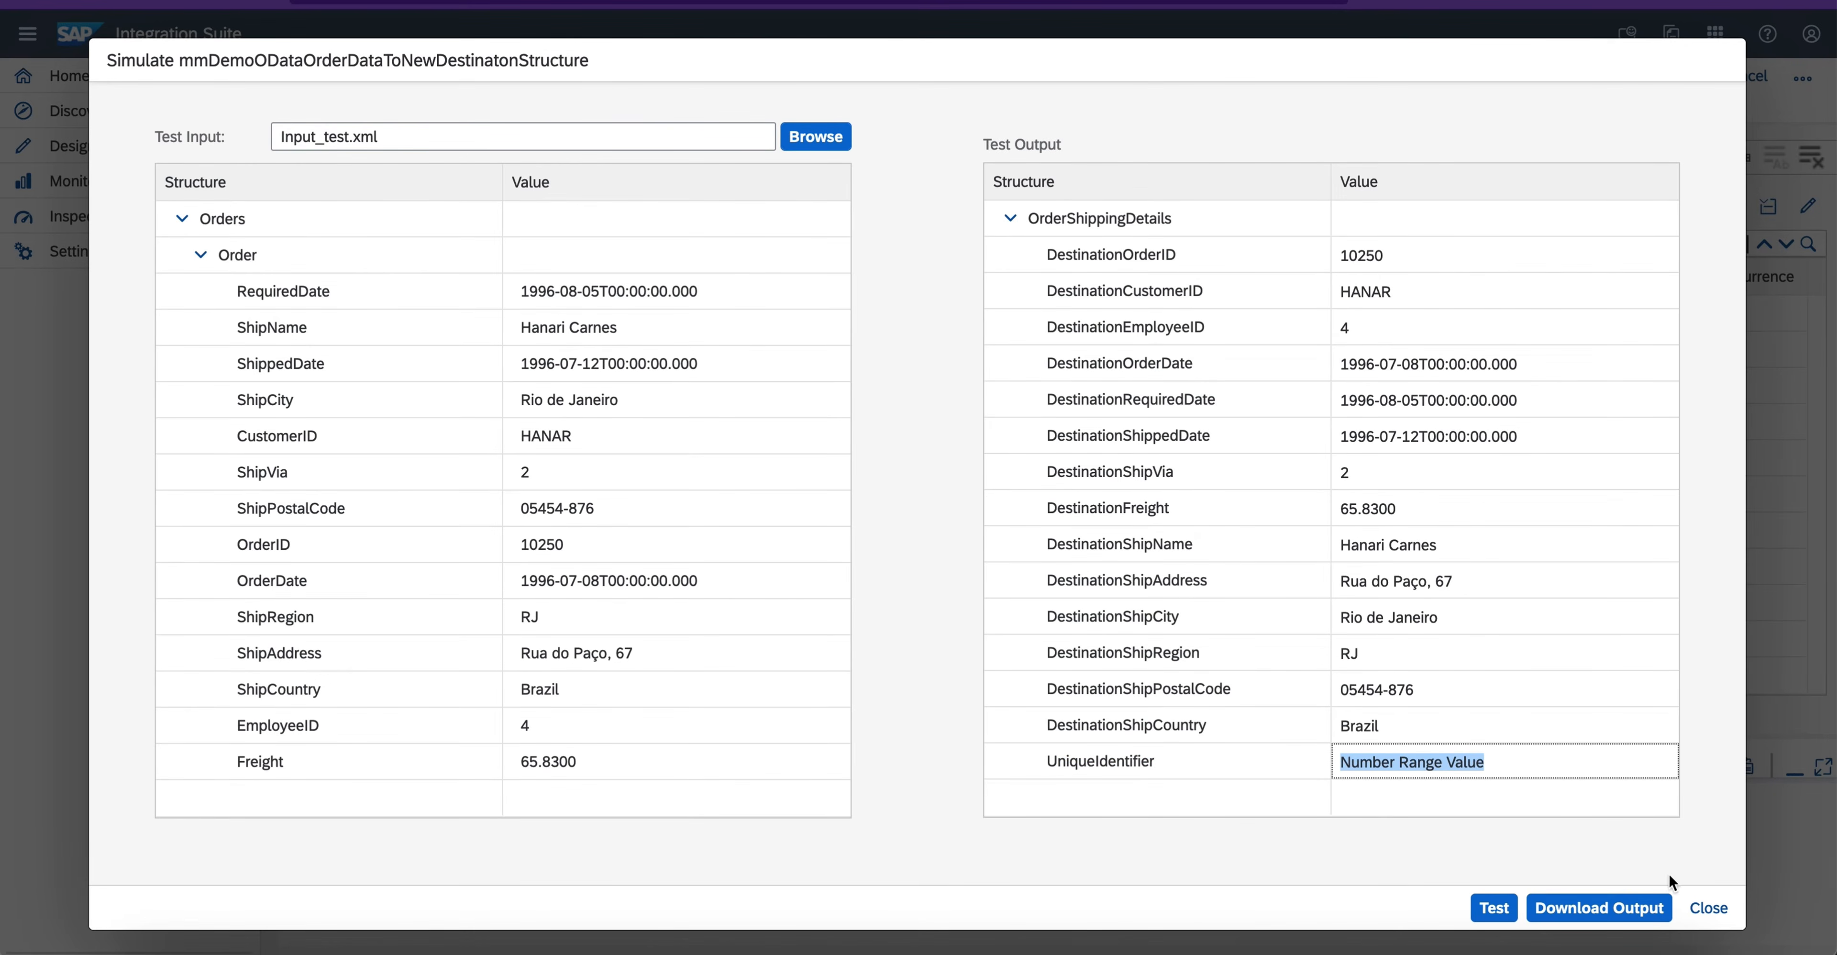
left_click(1709, 907)
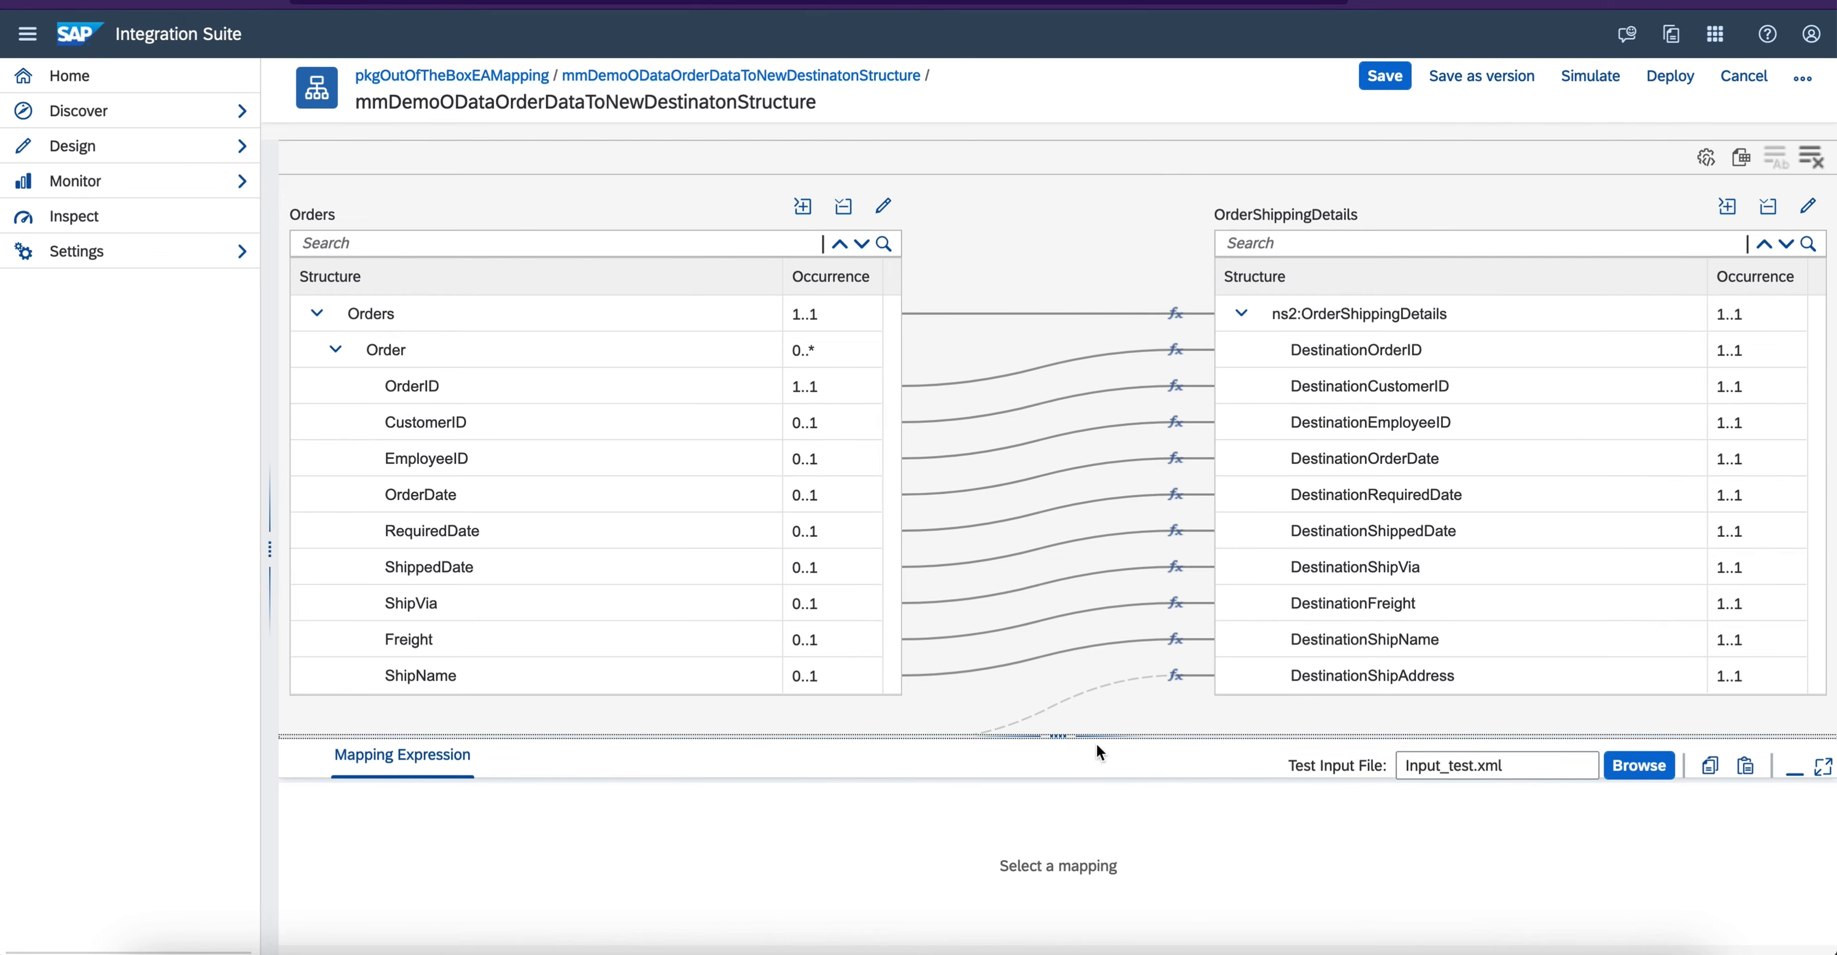
- Minimize the mapping expression area and review the mapping's source and target messages
left_click_drag(1058, 736, 1046, 476)
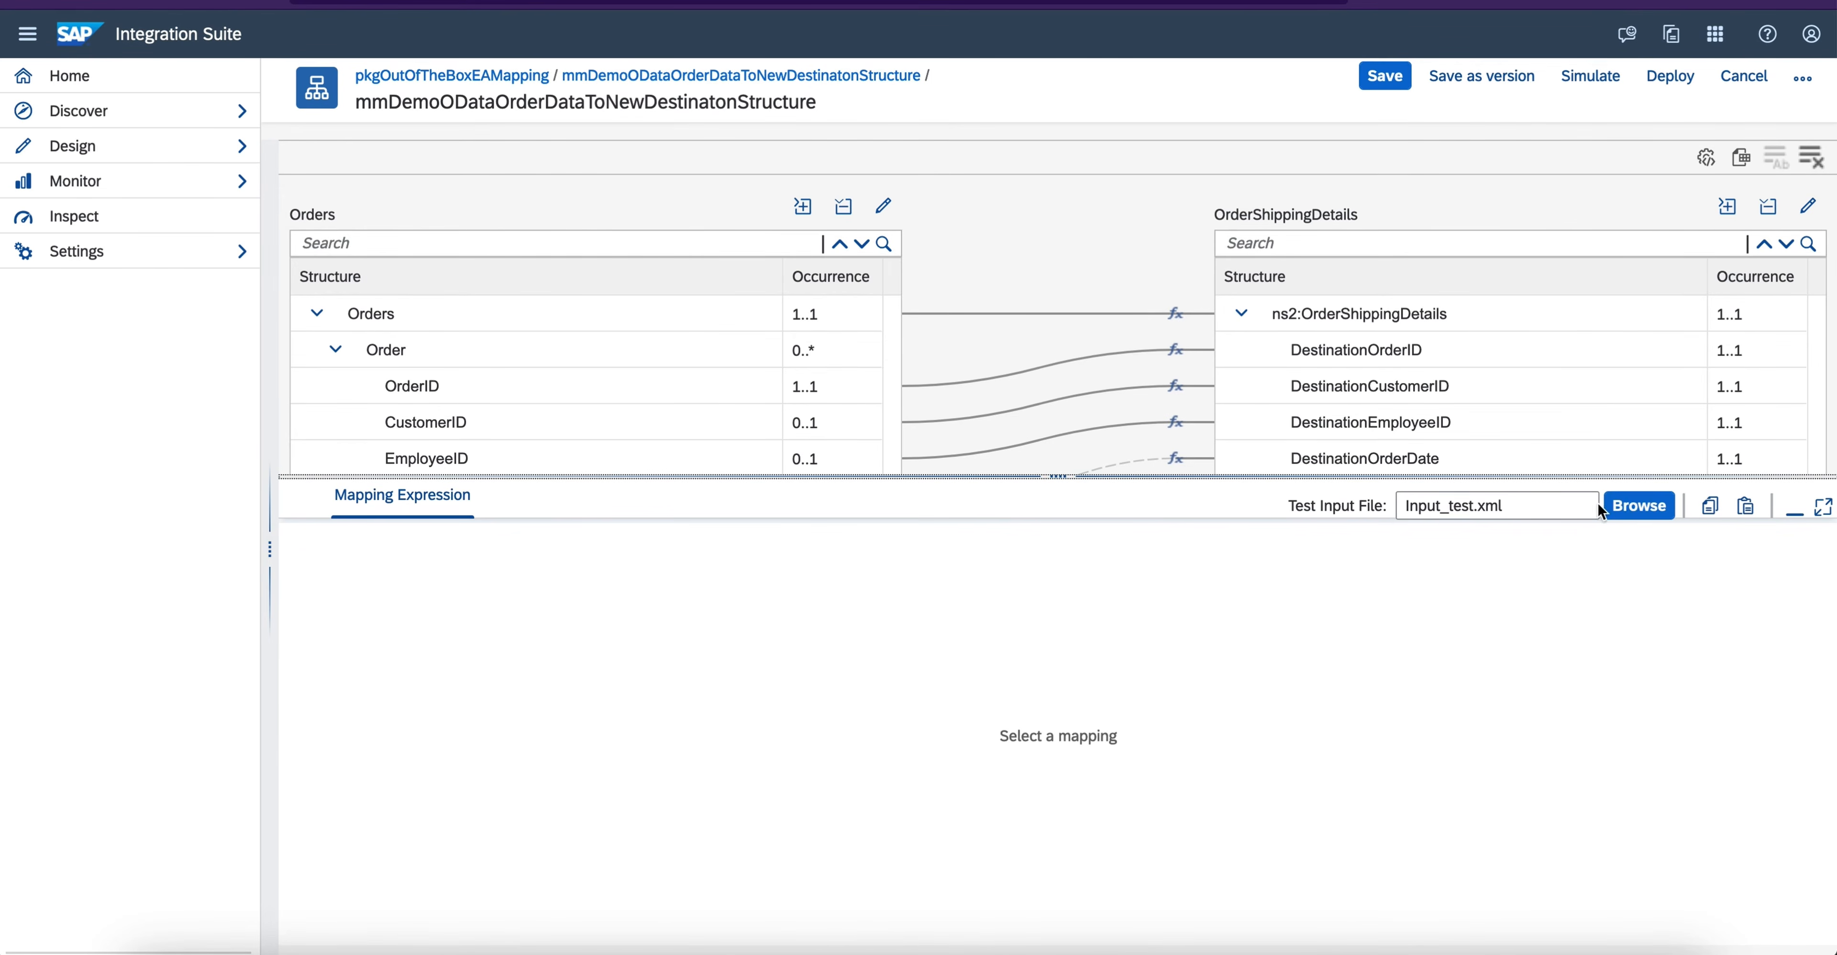
left_click(1795, 511)
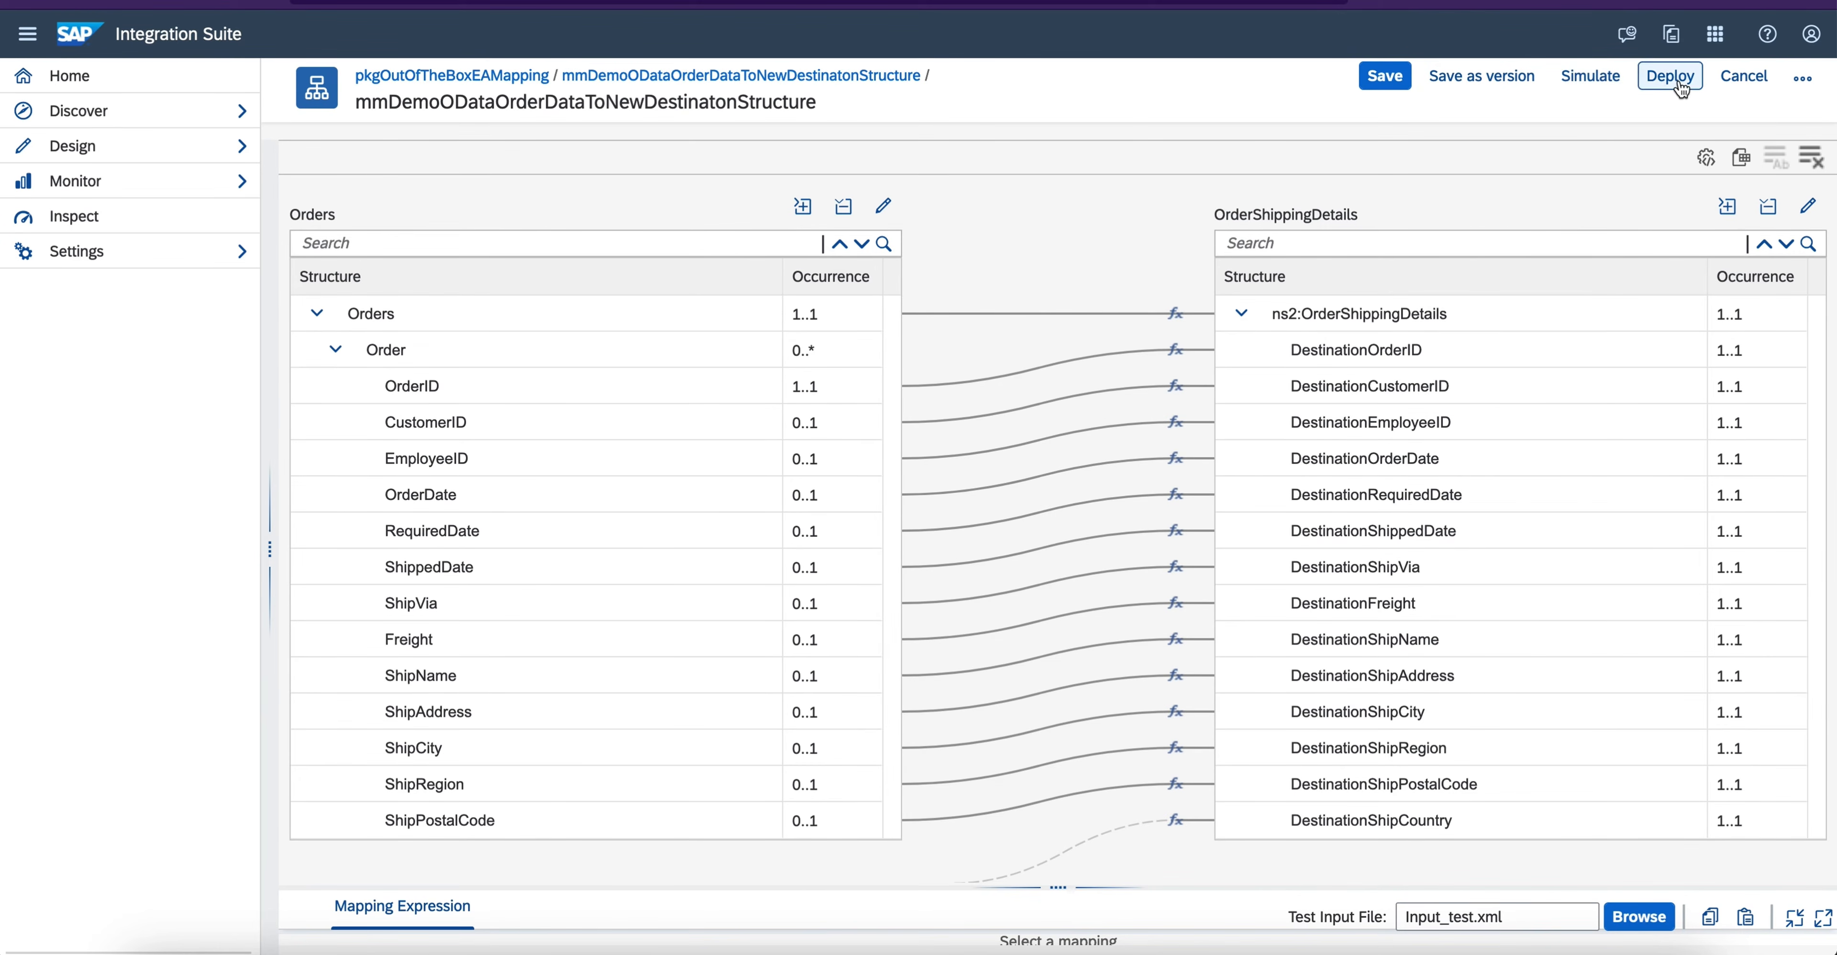
left_click(883, 206)
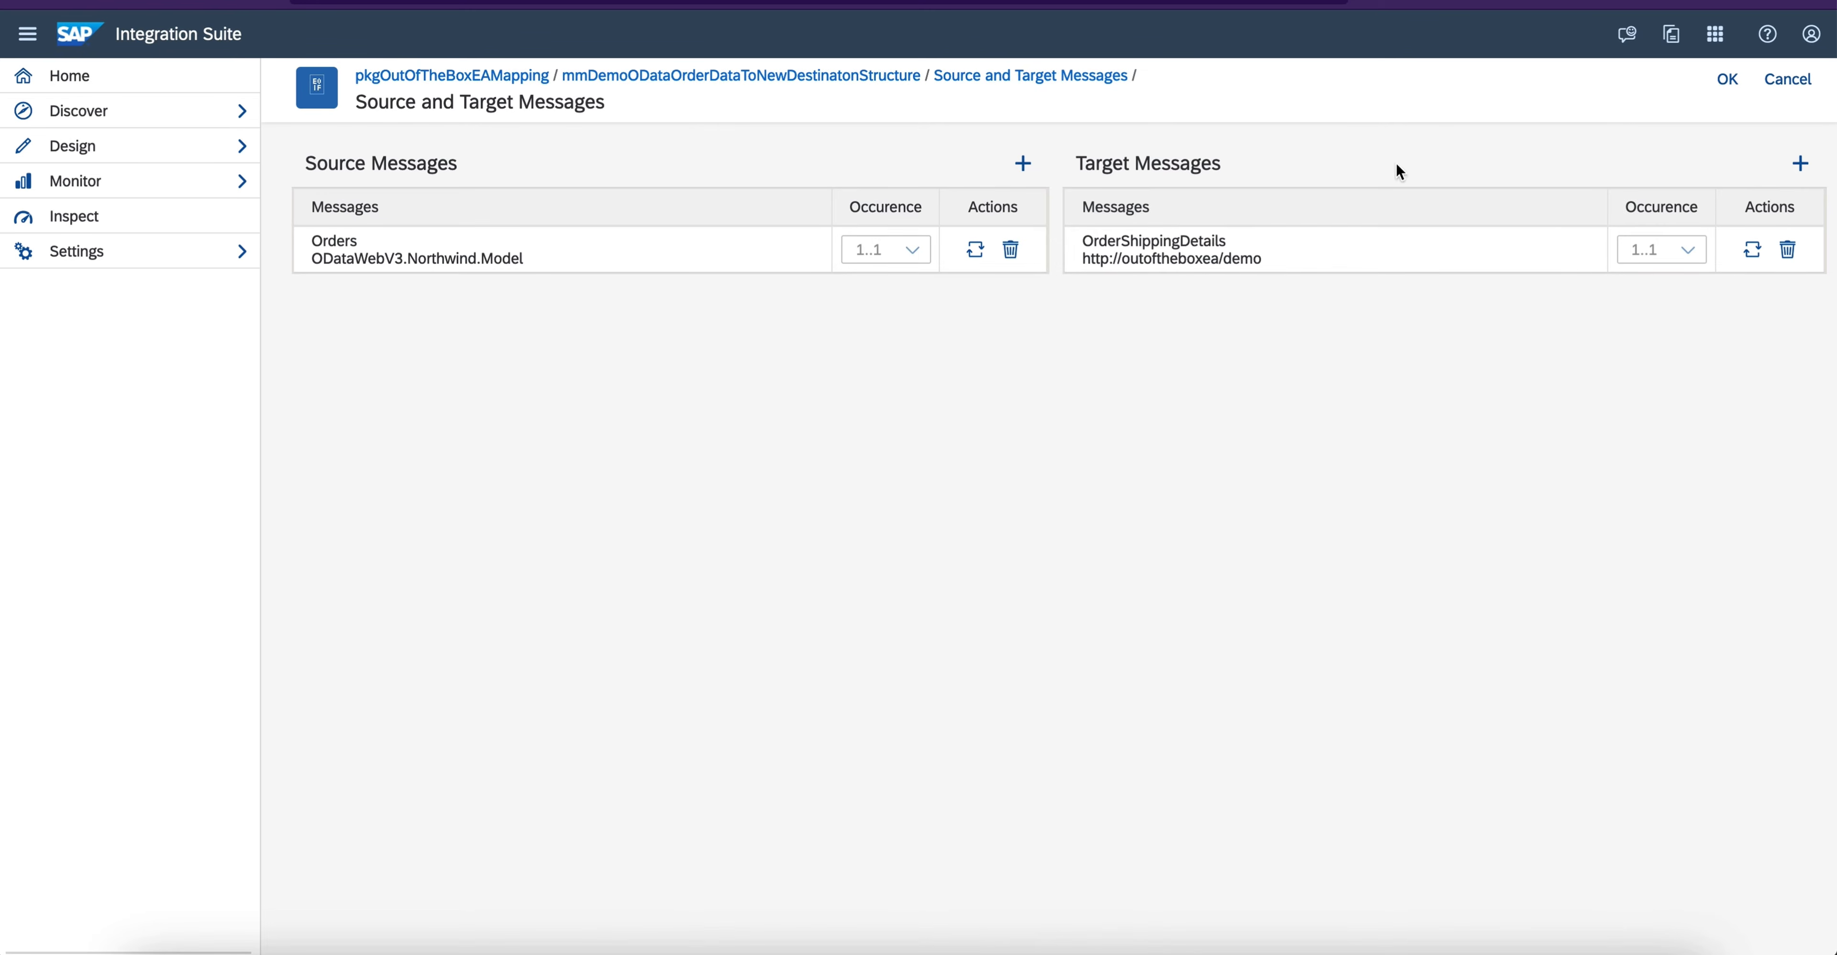
left_click(1731, 80)
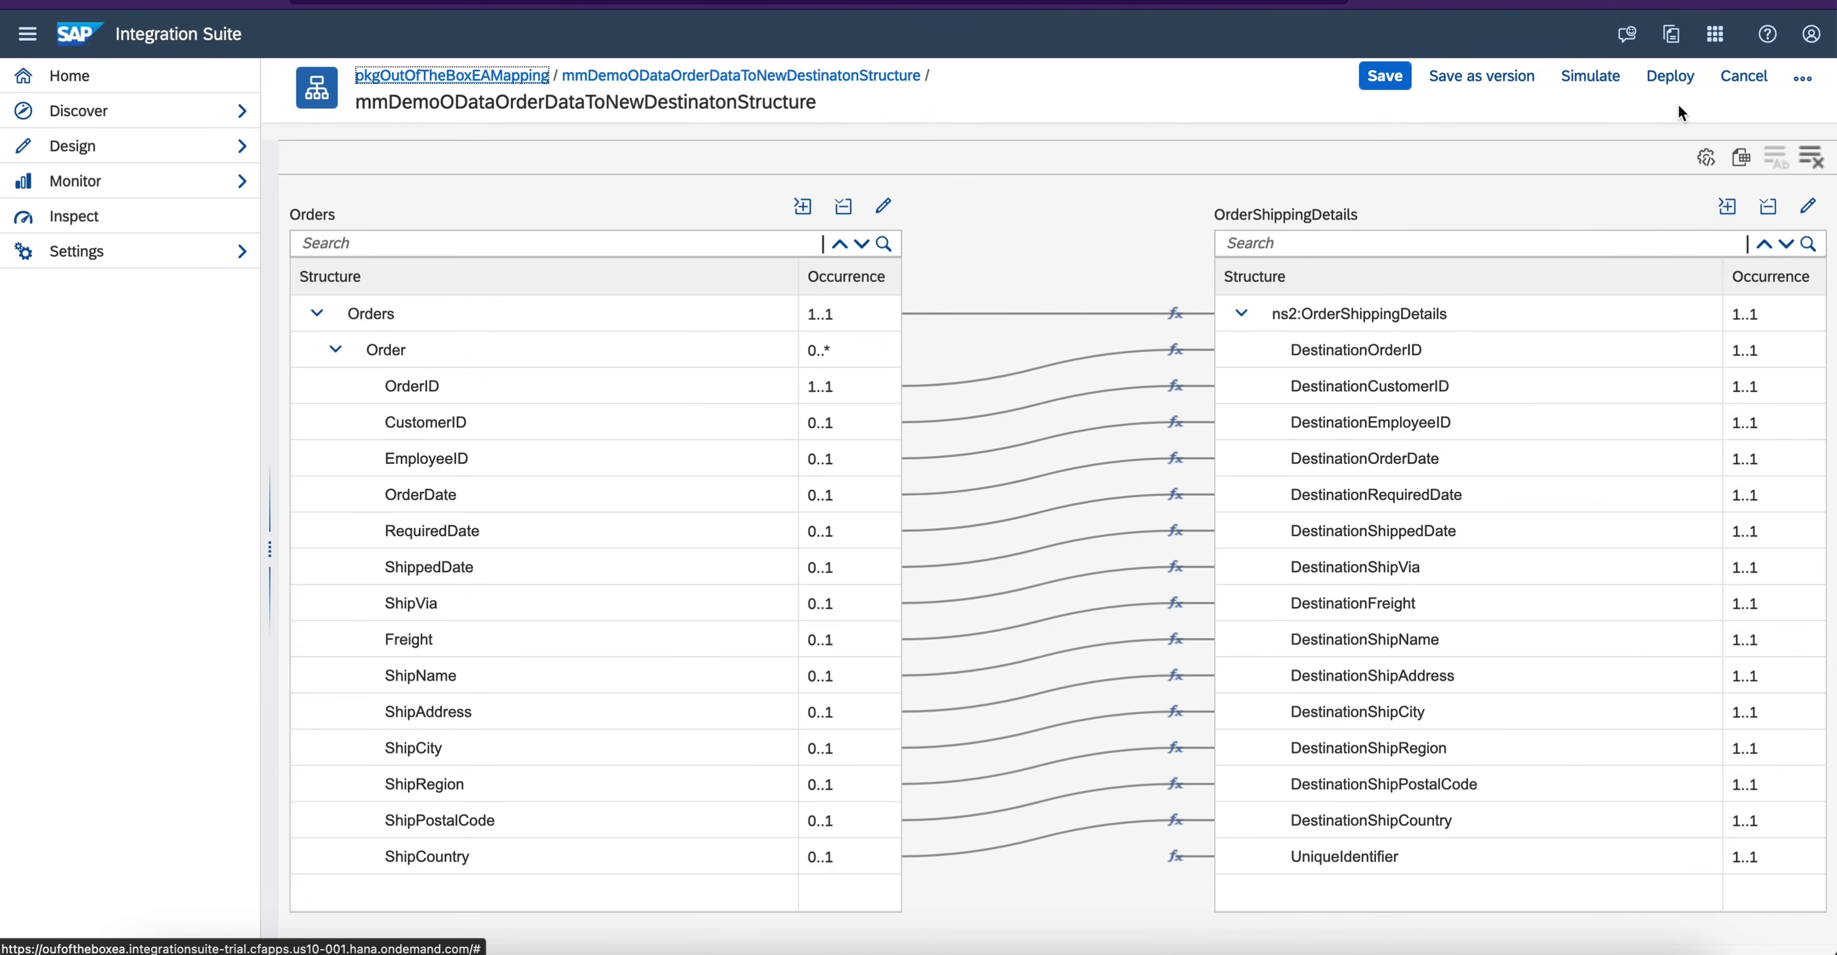
- Deploy the message mapping with the Cloud Integration runtime profile
left_click(1668, 89)
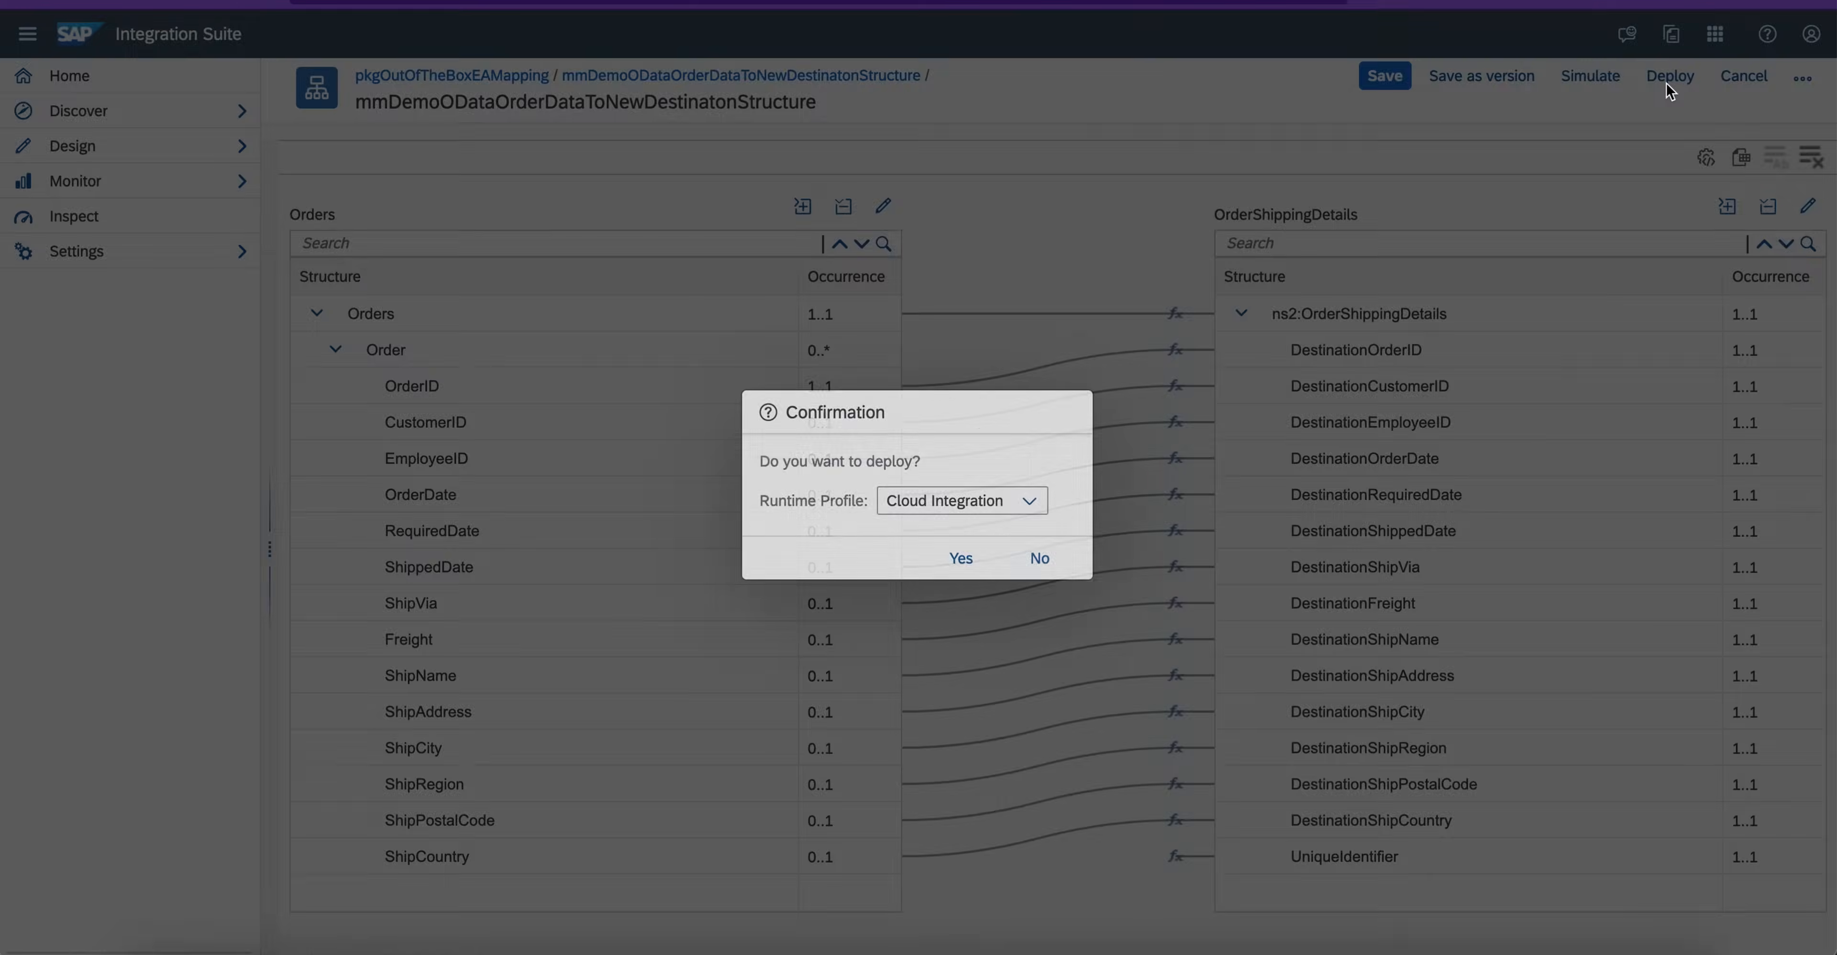
left_click(959, 559)
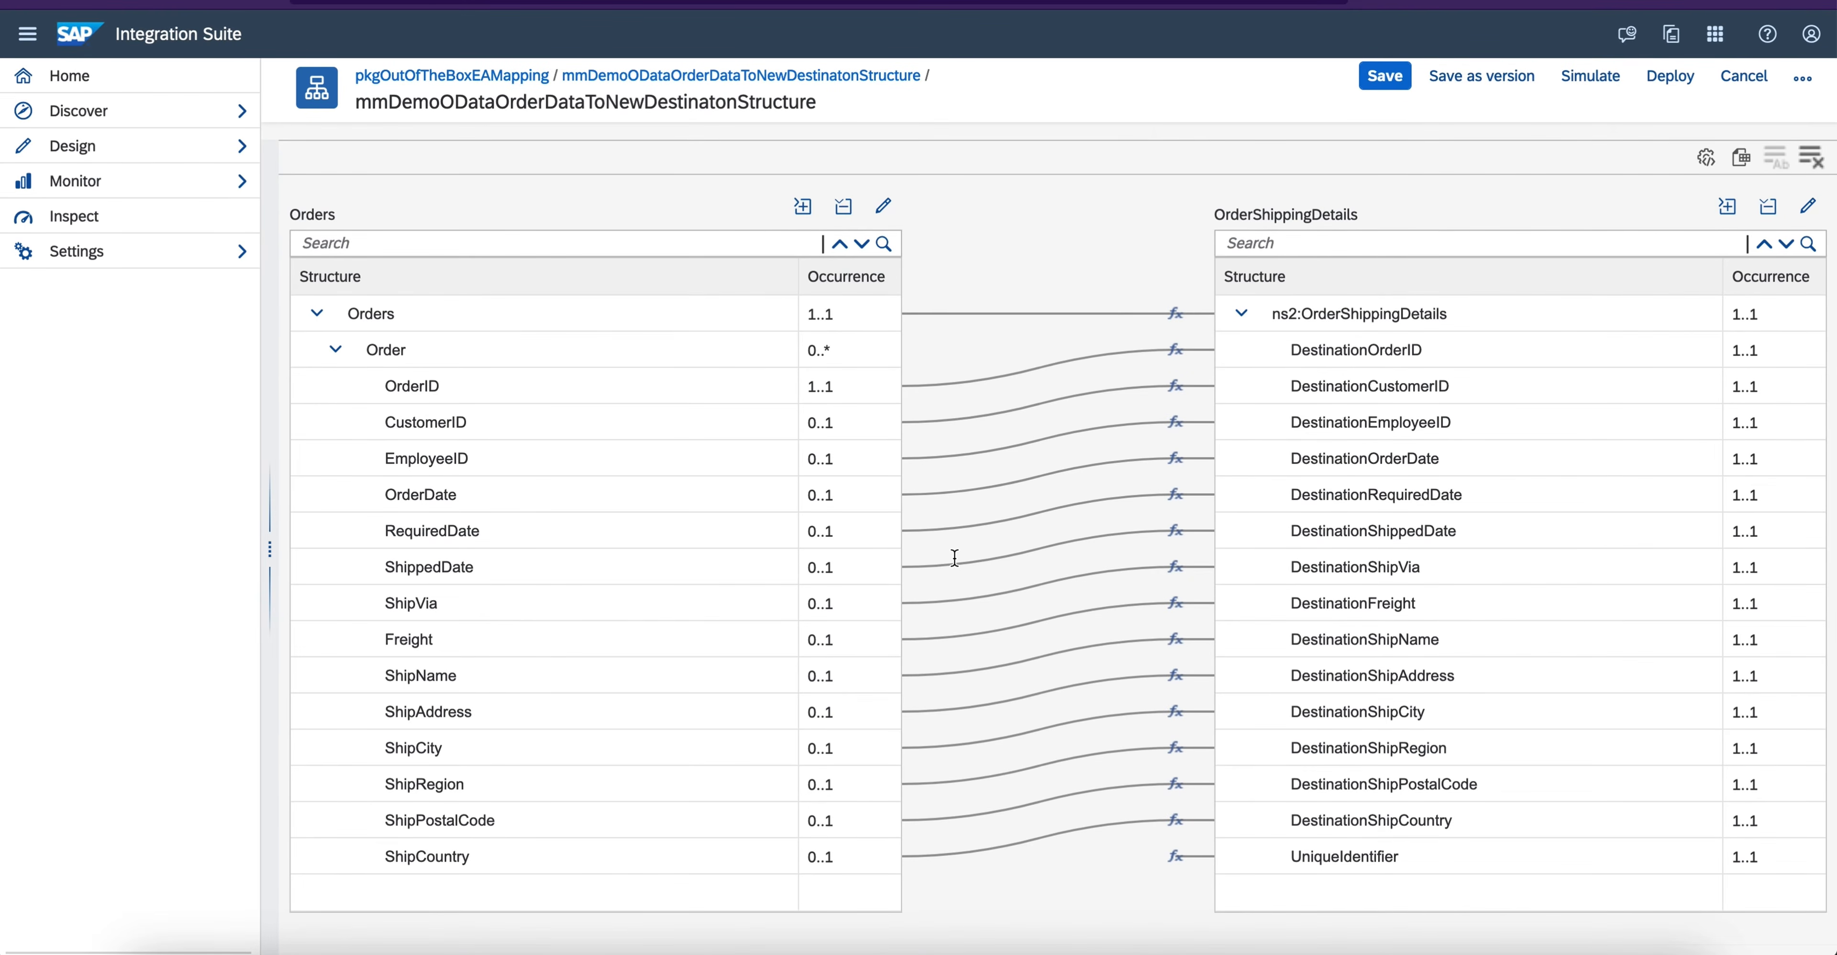
- Return to the package pkgOutOfTheBoxEAMapping and download the message mapping mmDemoODataOrderDataToNewDestinatonStructure as a zip archive
left_click(479, 83)
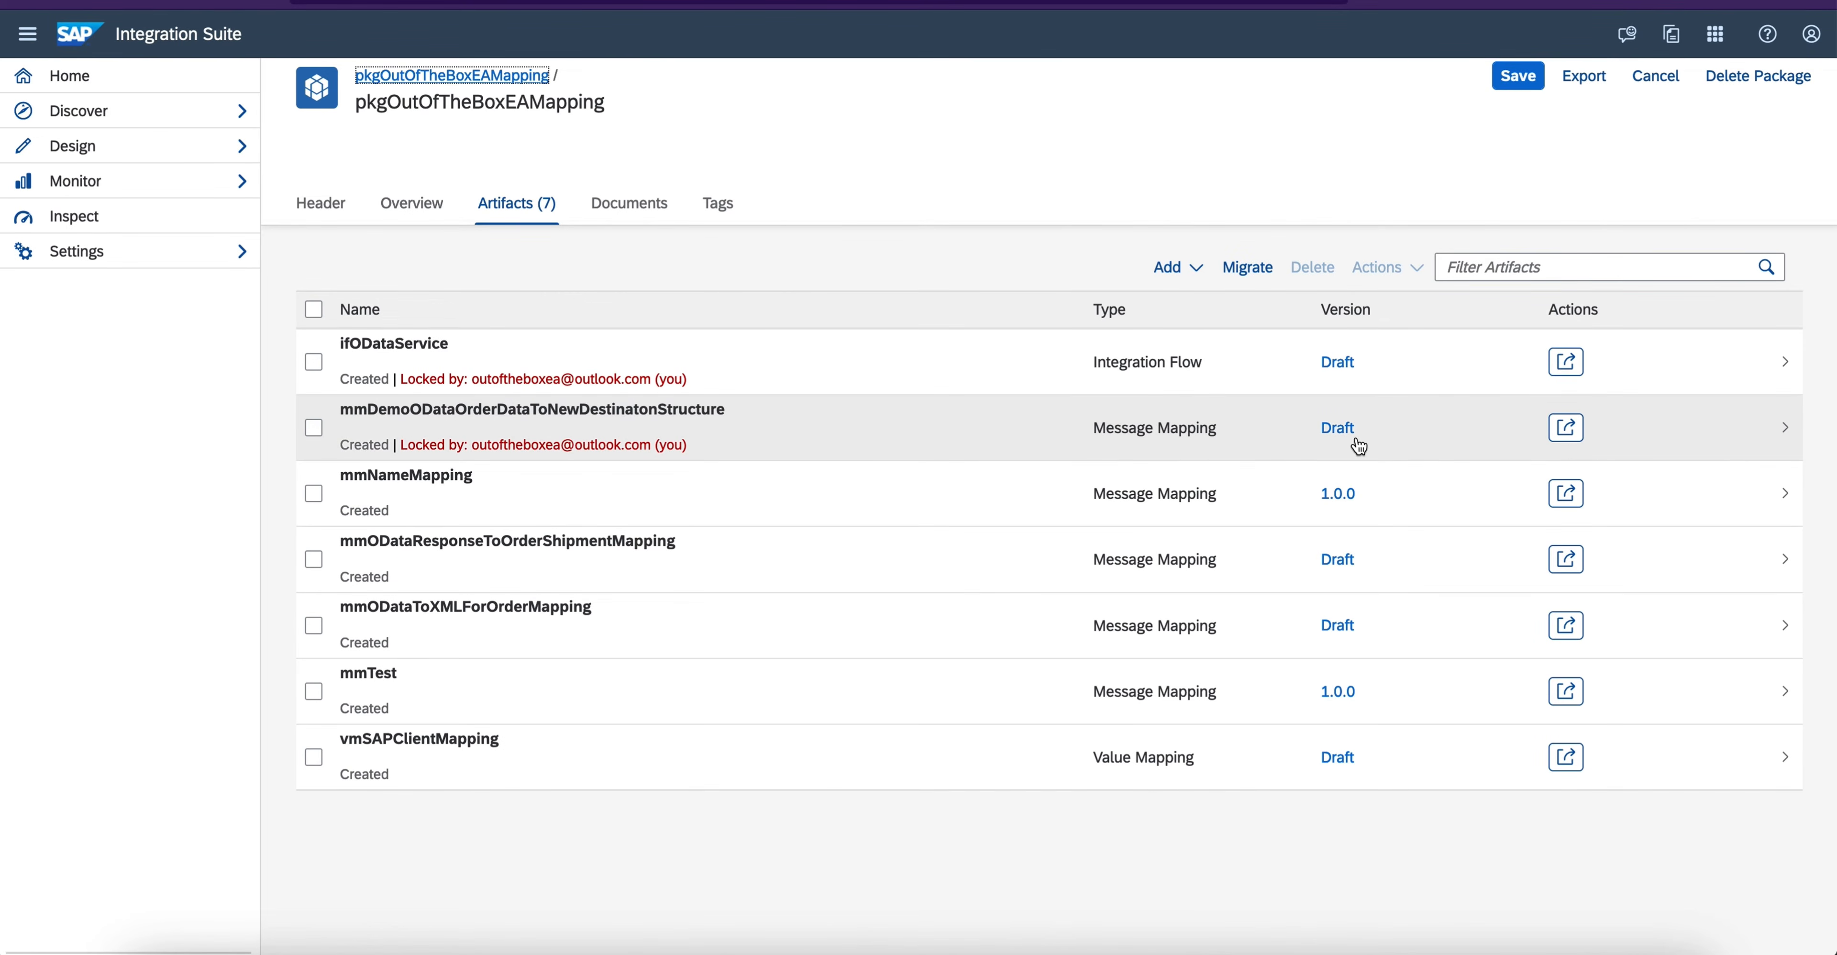
left_click(1576, 428)
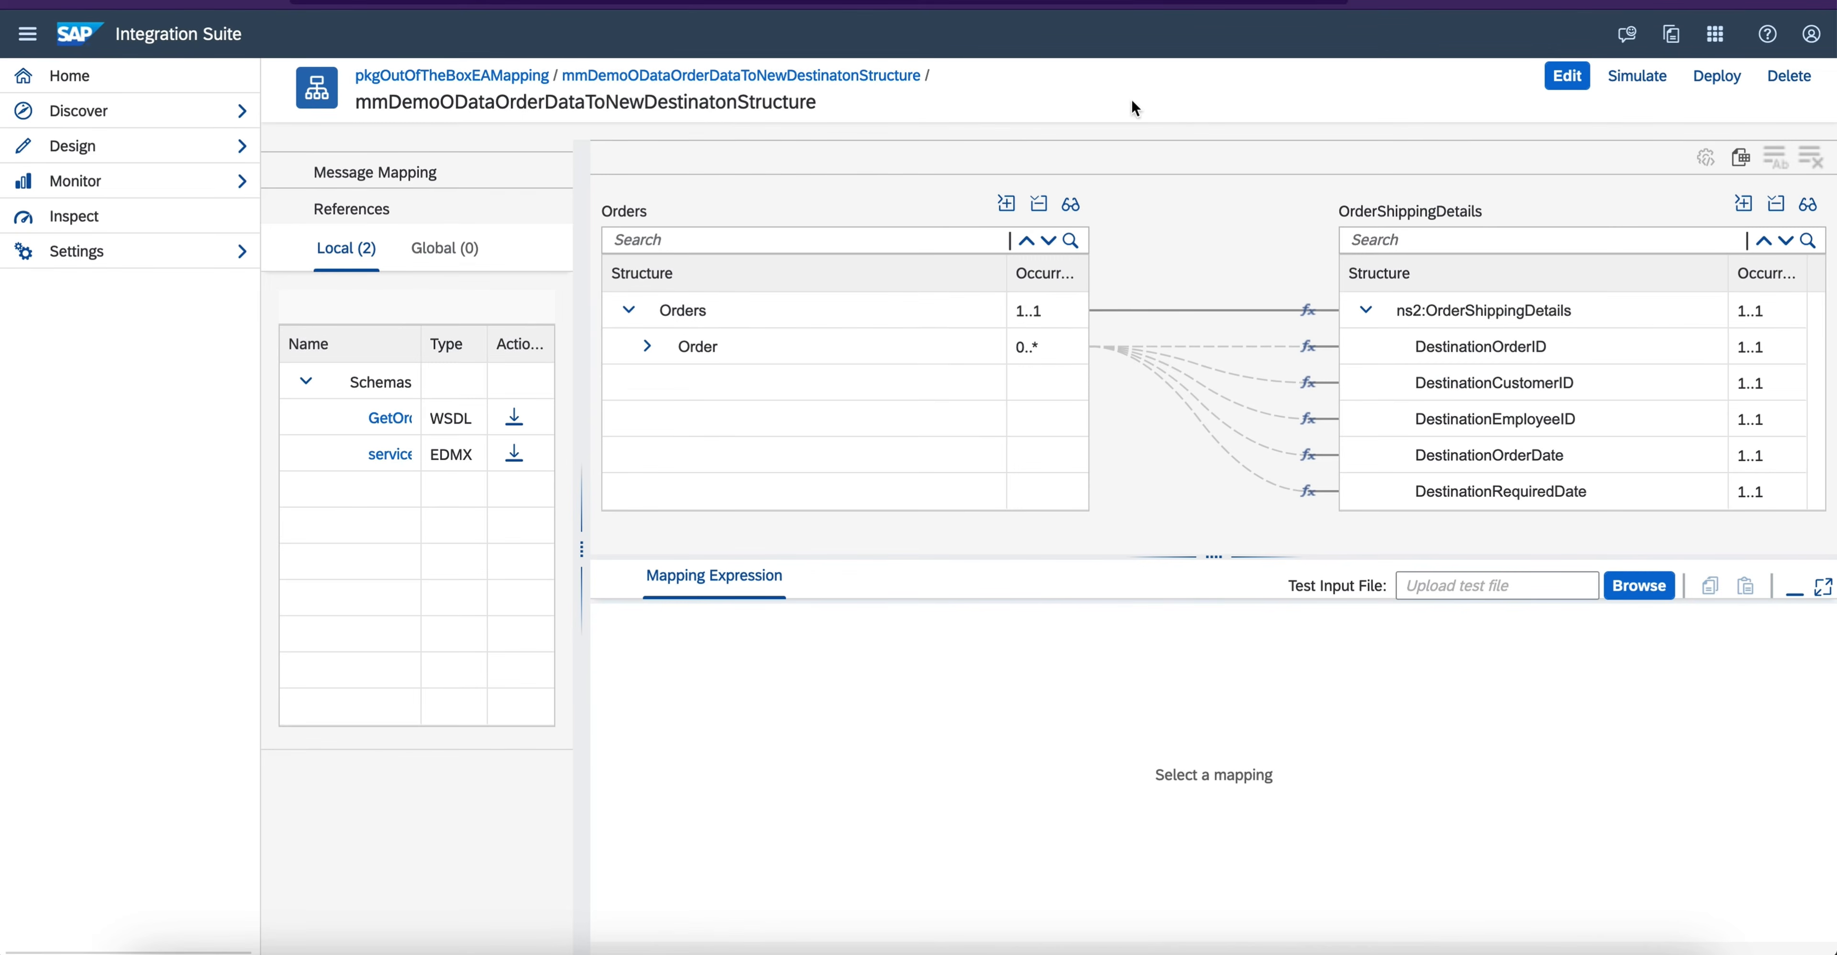
left_click(441, 76)
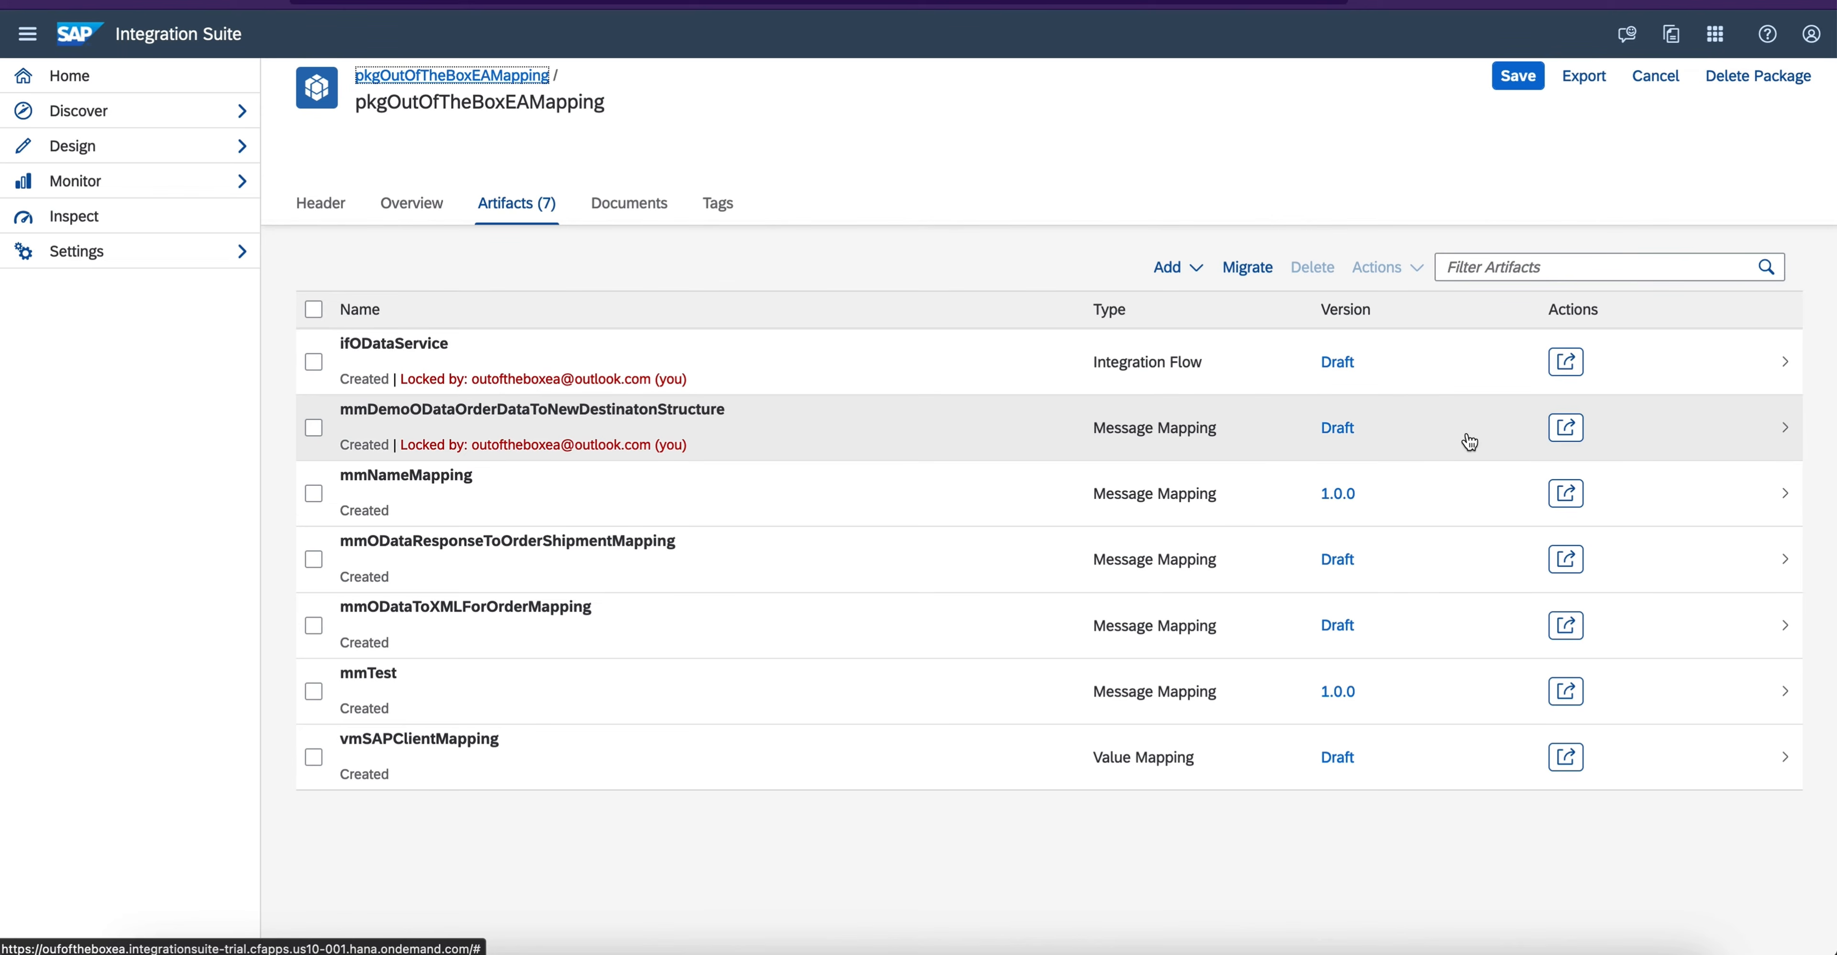
left_click(1567, 428)
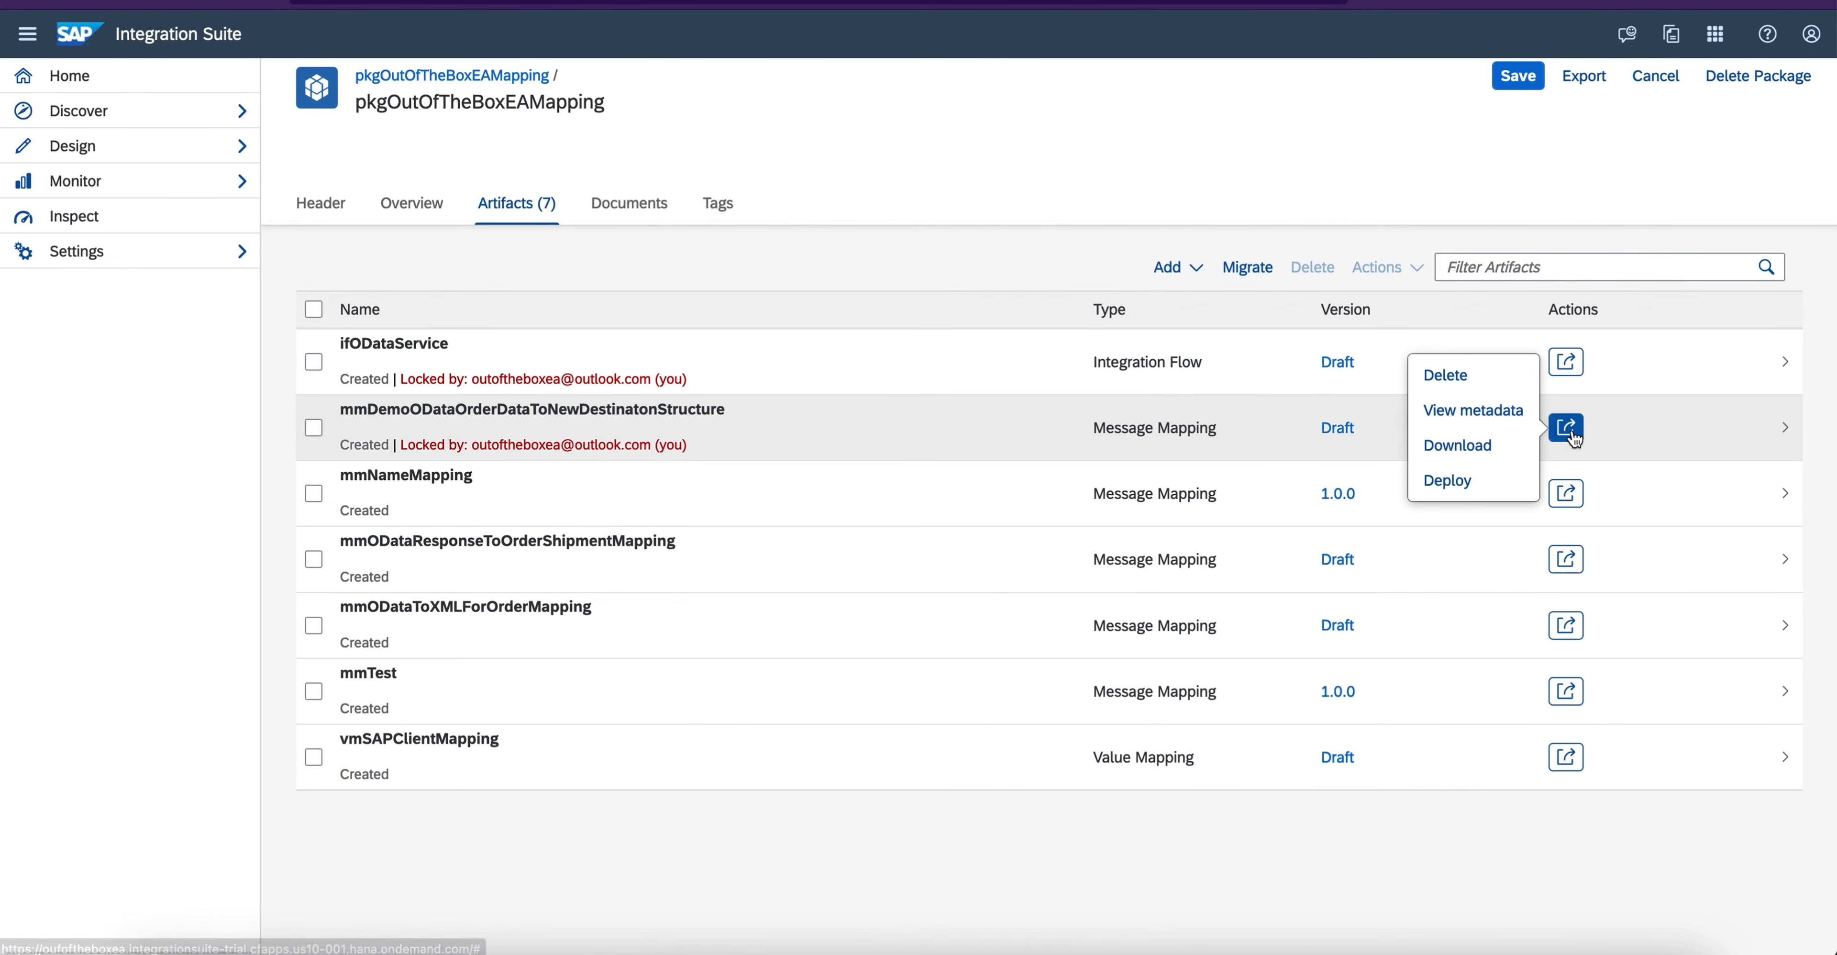
left_click(1479, 450)
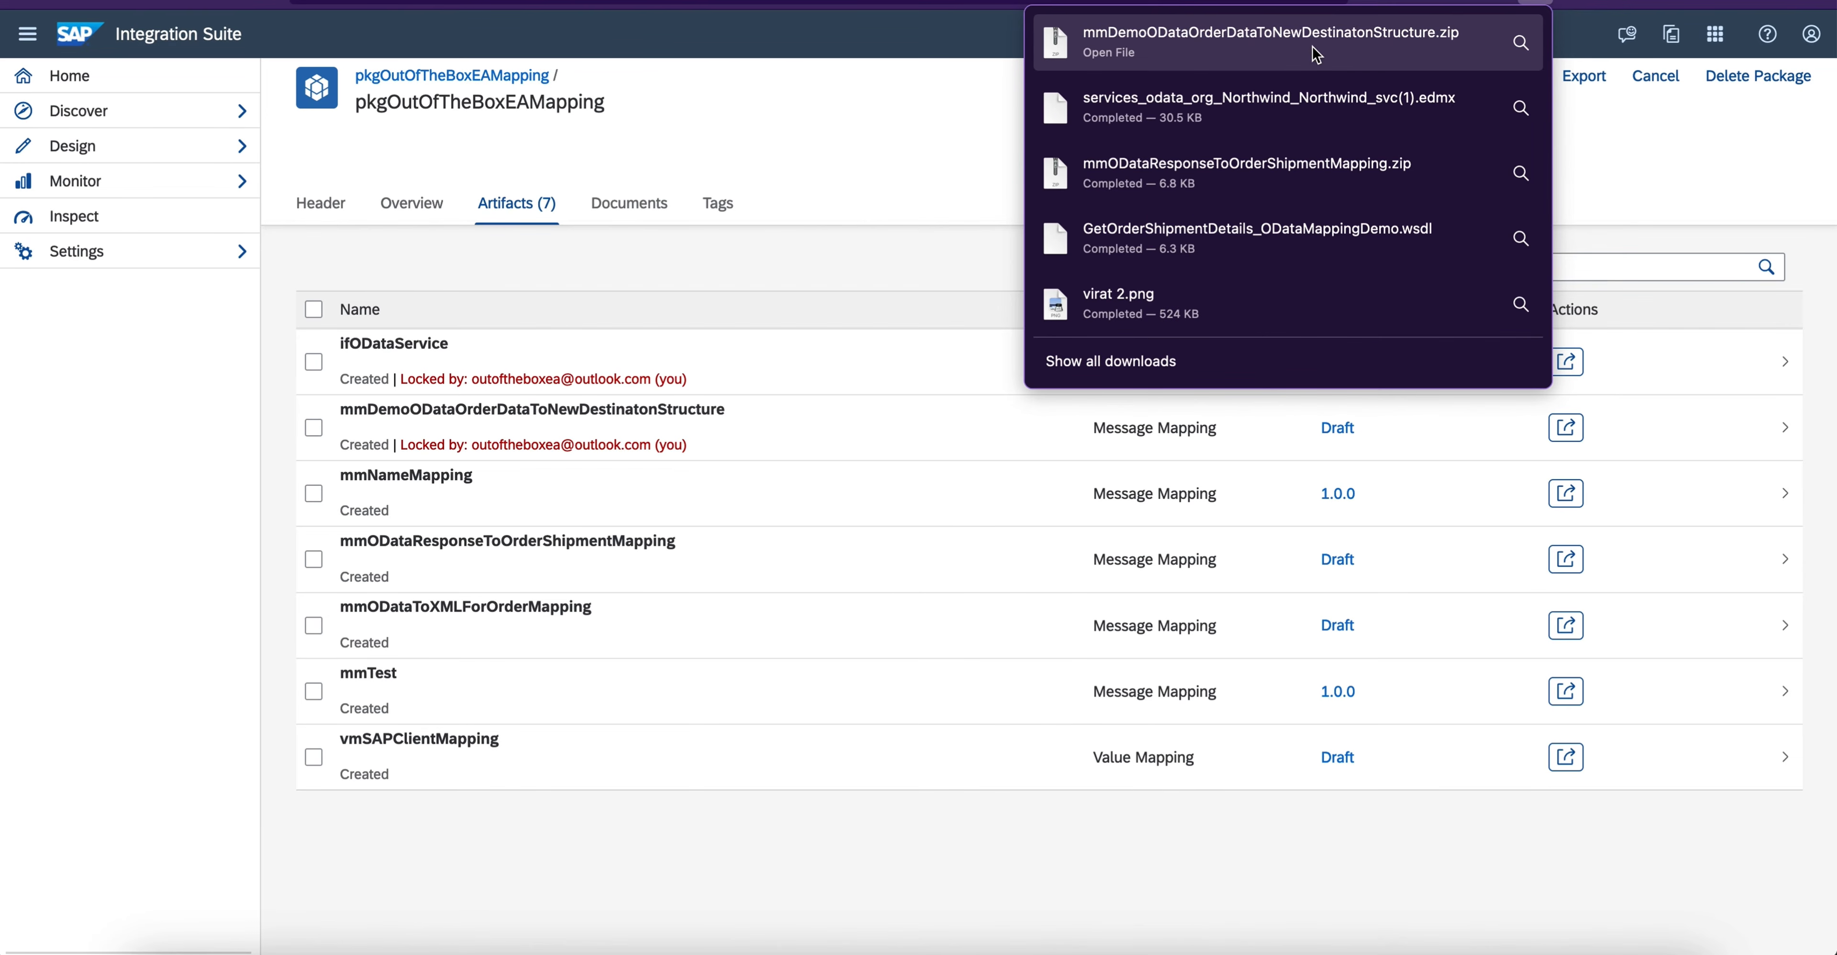
- Switch to Finder, extract mmDemoODataOrderDataToNewDestinatonStructure.zip in Downloads and open the extracted folder
left_click(158, 953)
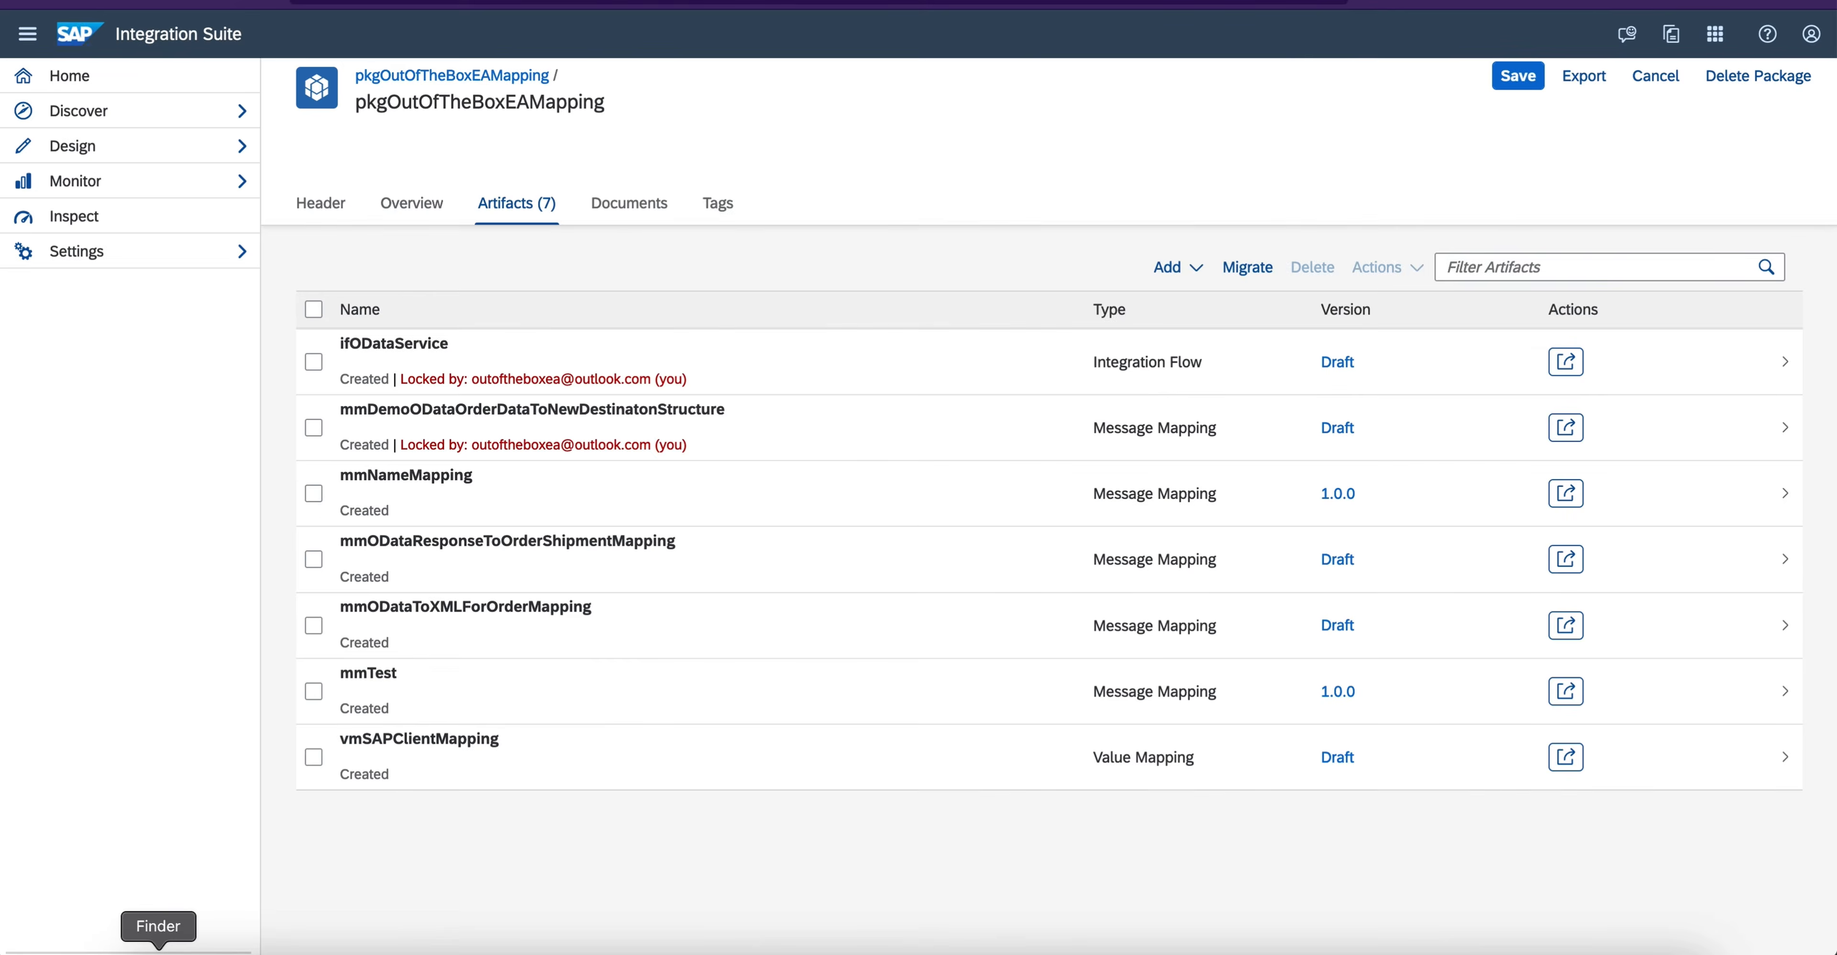
left_click(175, 166)
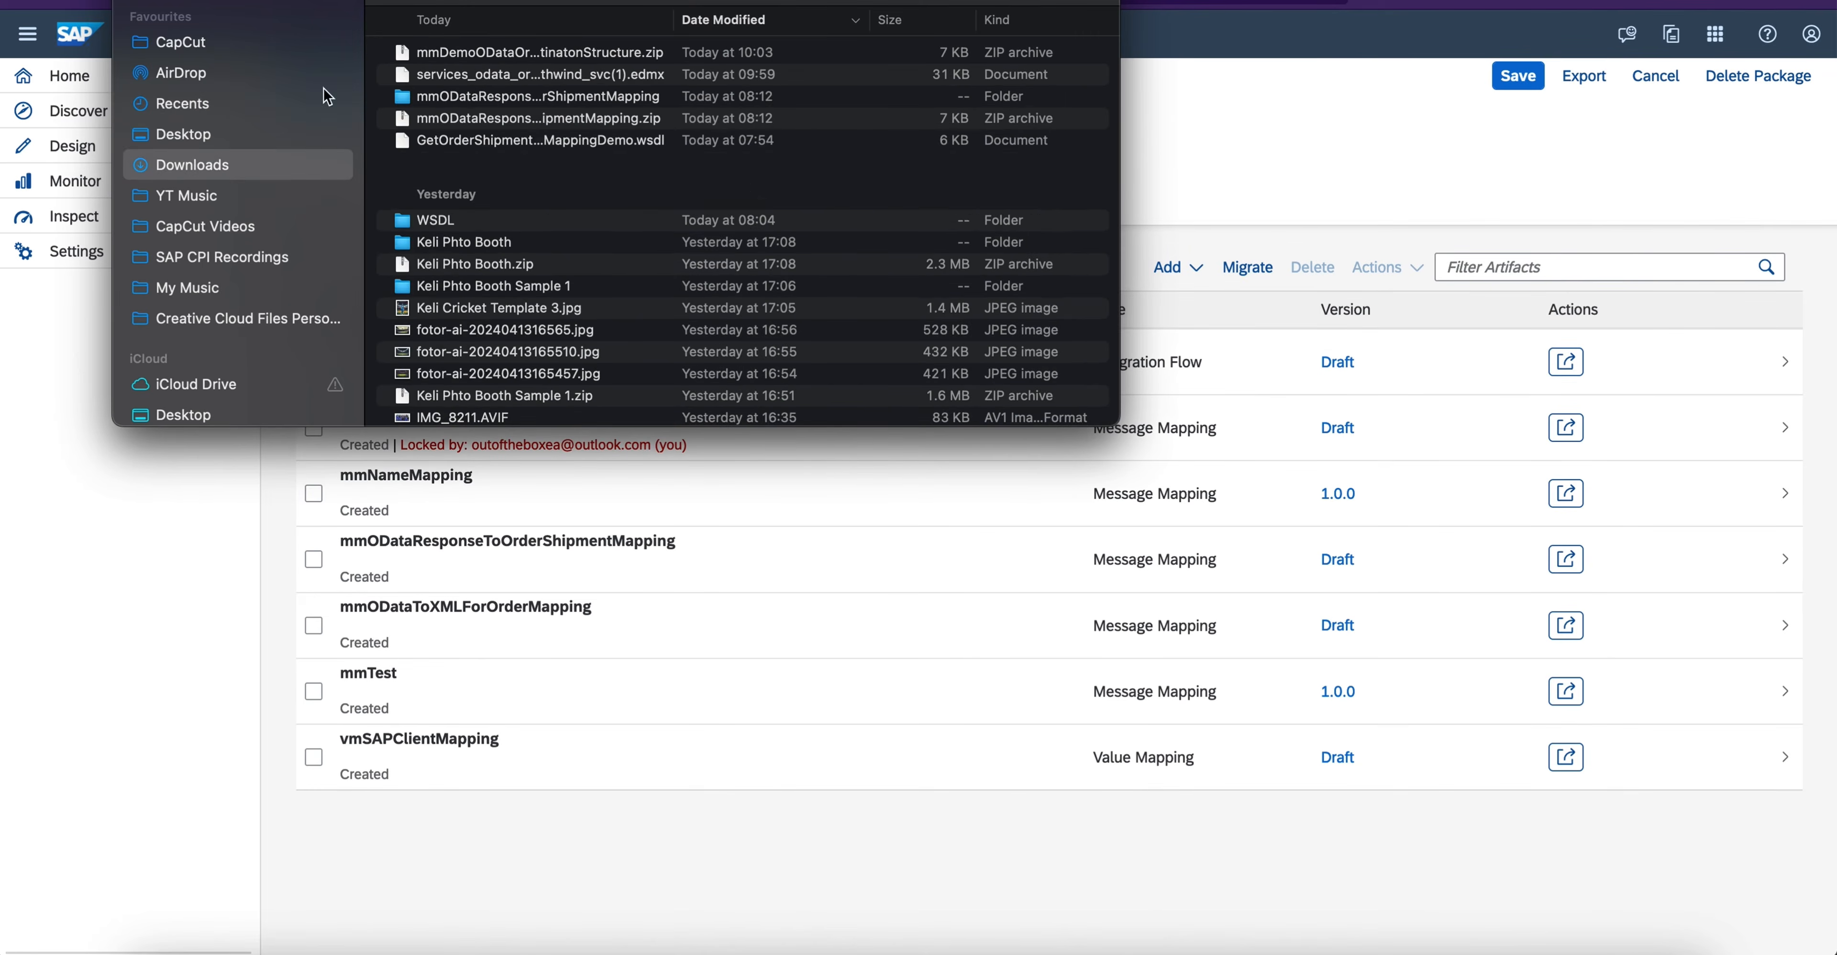
double_click(461, 52)
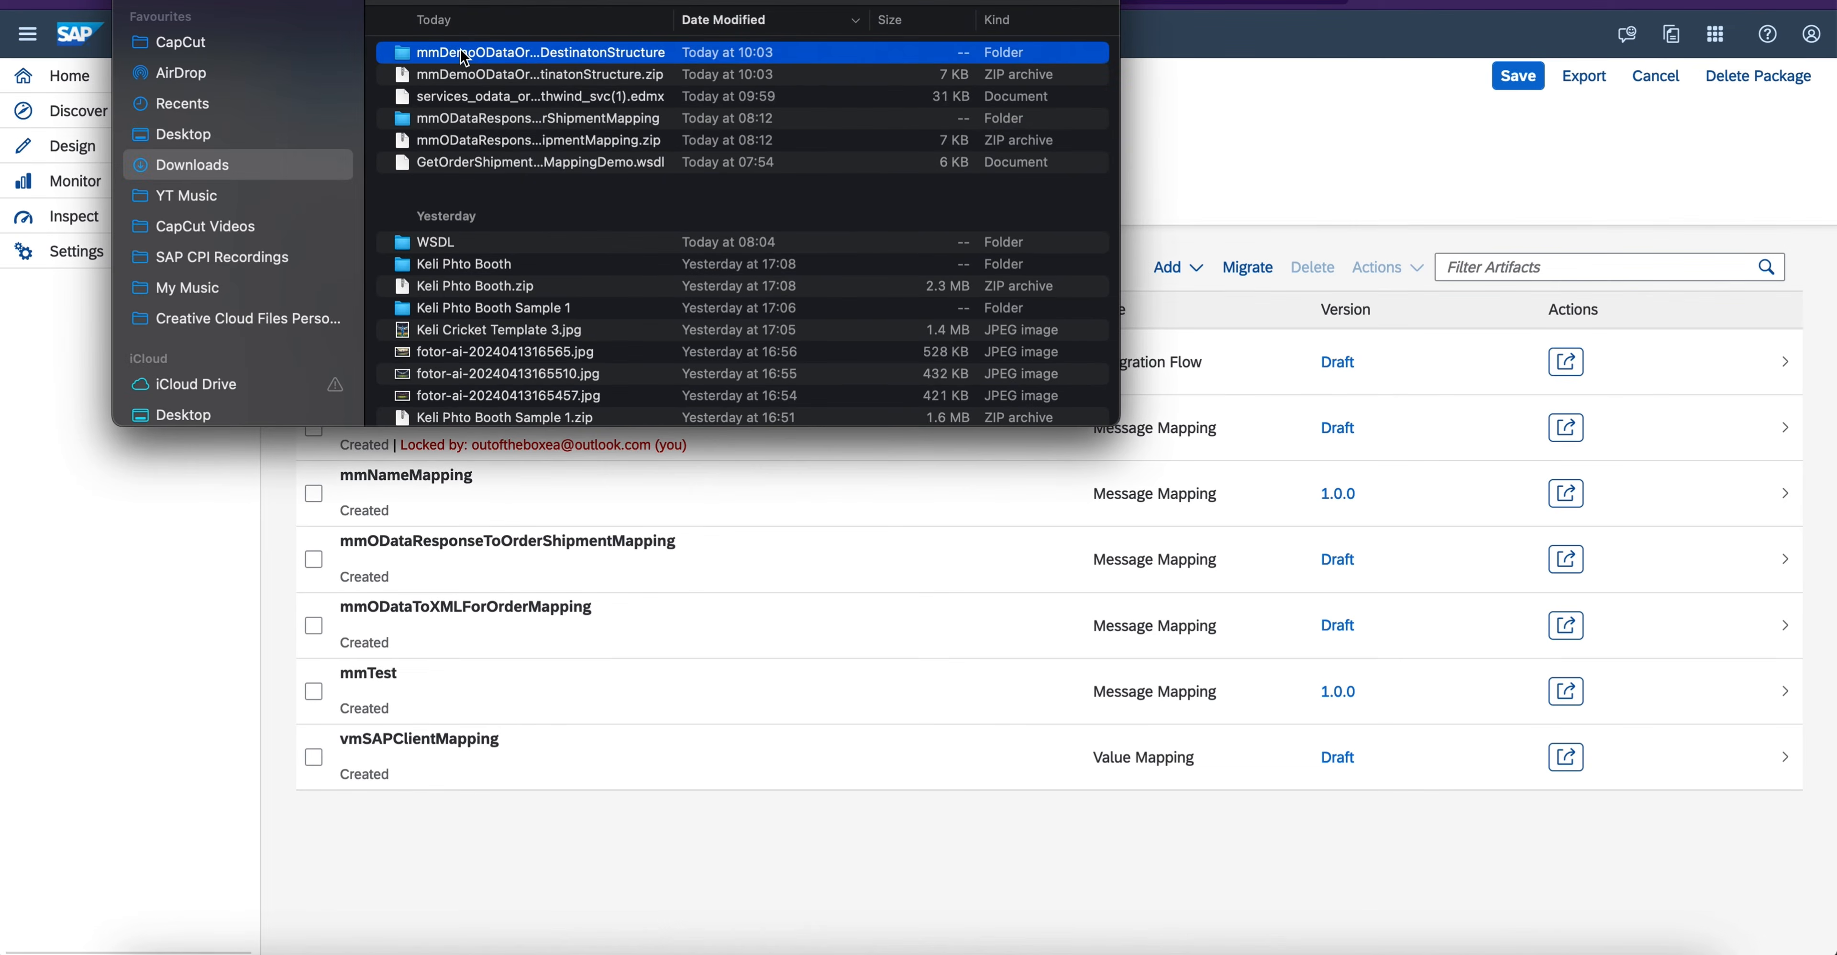
double_click(460, 51)
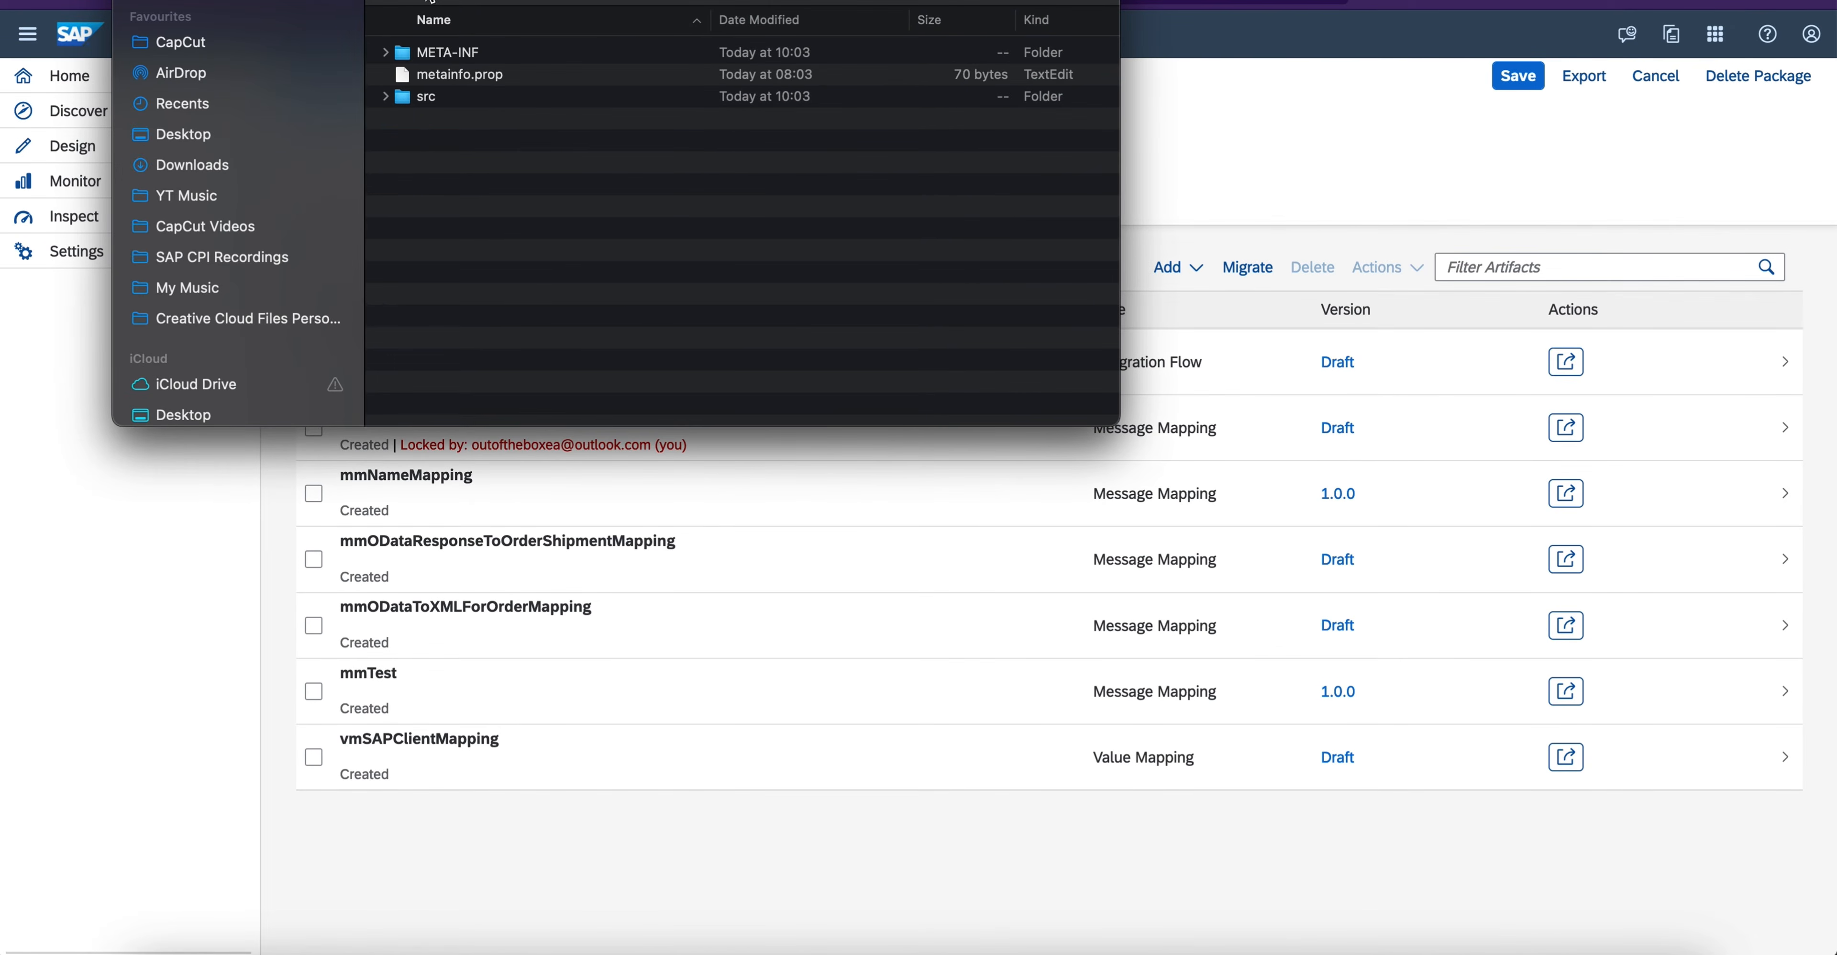
- Browse from the extracted src folder through main to the .mmap mapping file and widen the Name column to read its full name
left_click(410, 2)
double_click(526, 53)
double_click(408, 96)
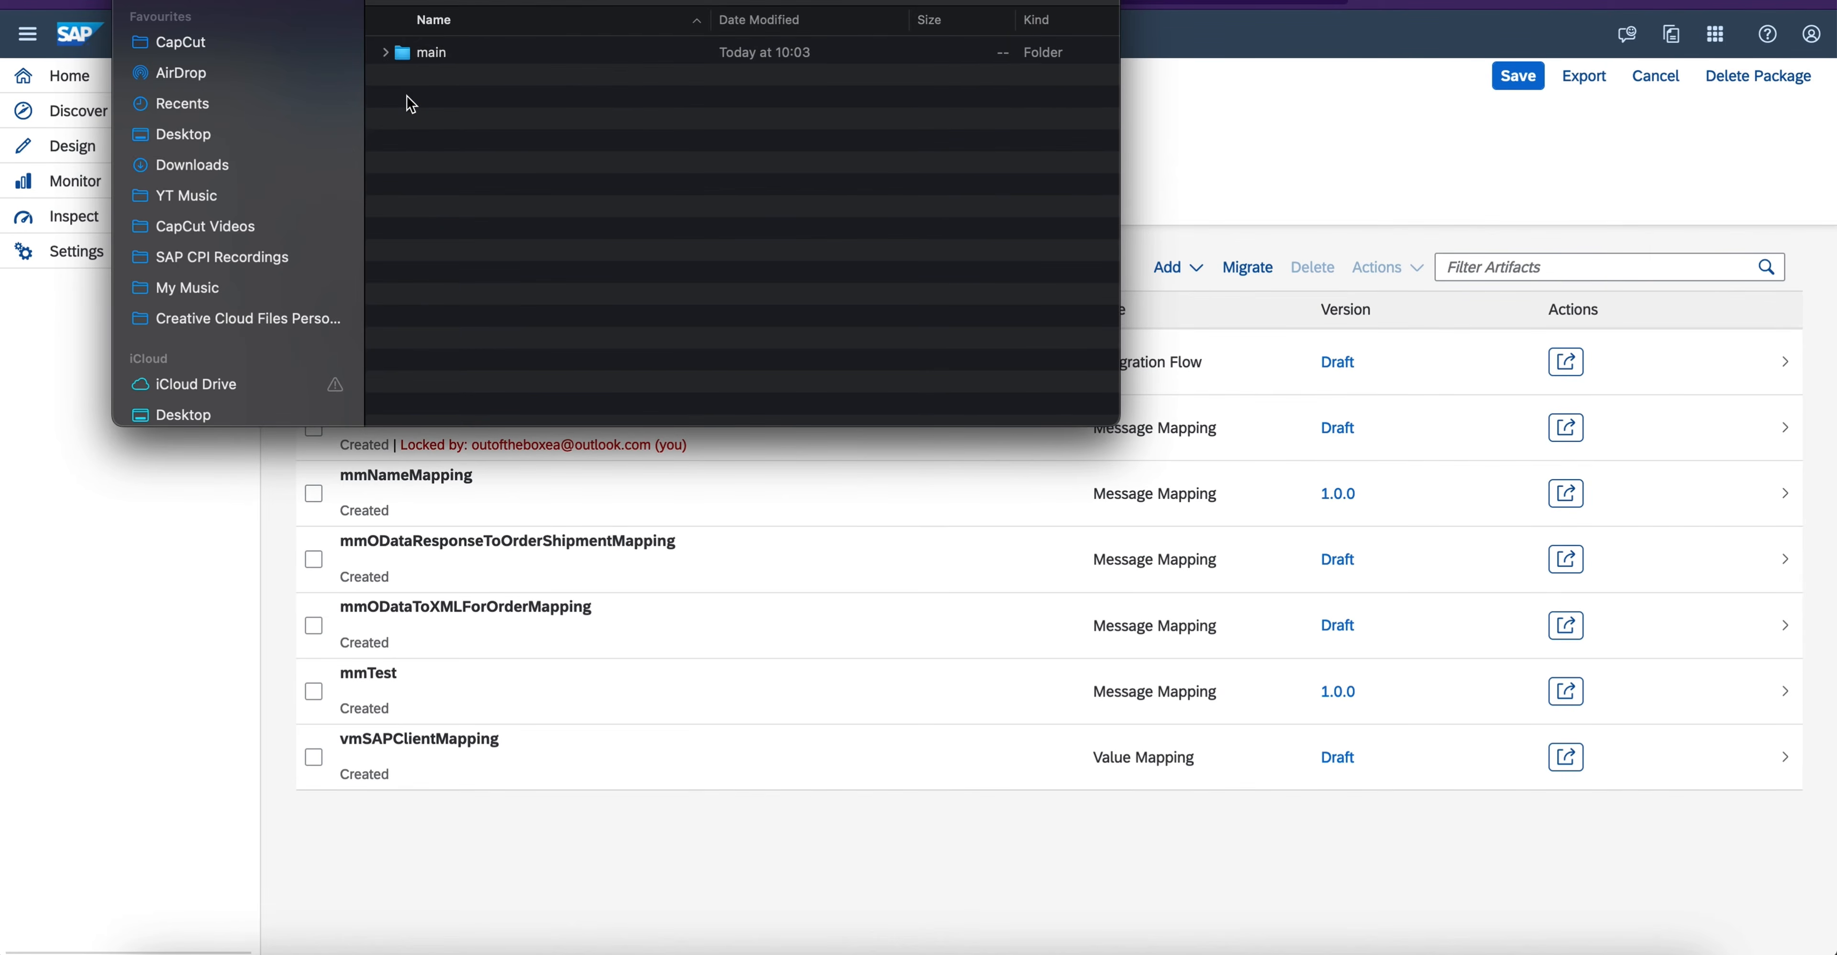
double_click(411, 53)
double_click(413, 57)
double_click(403, 80)
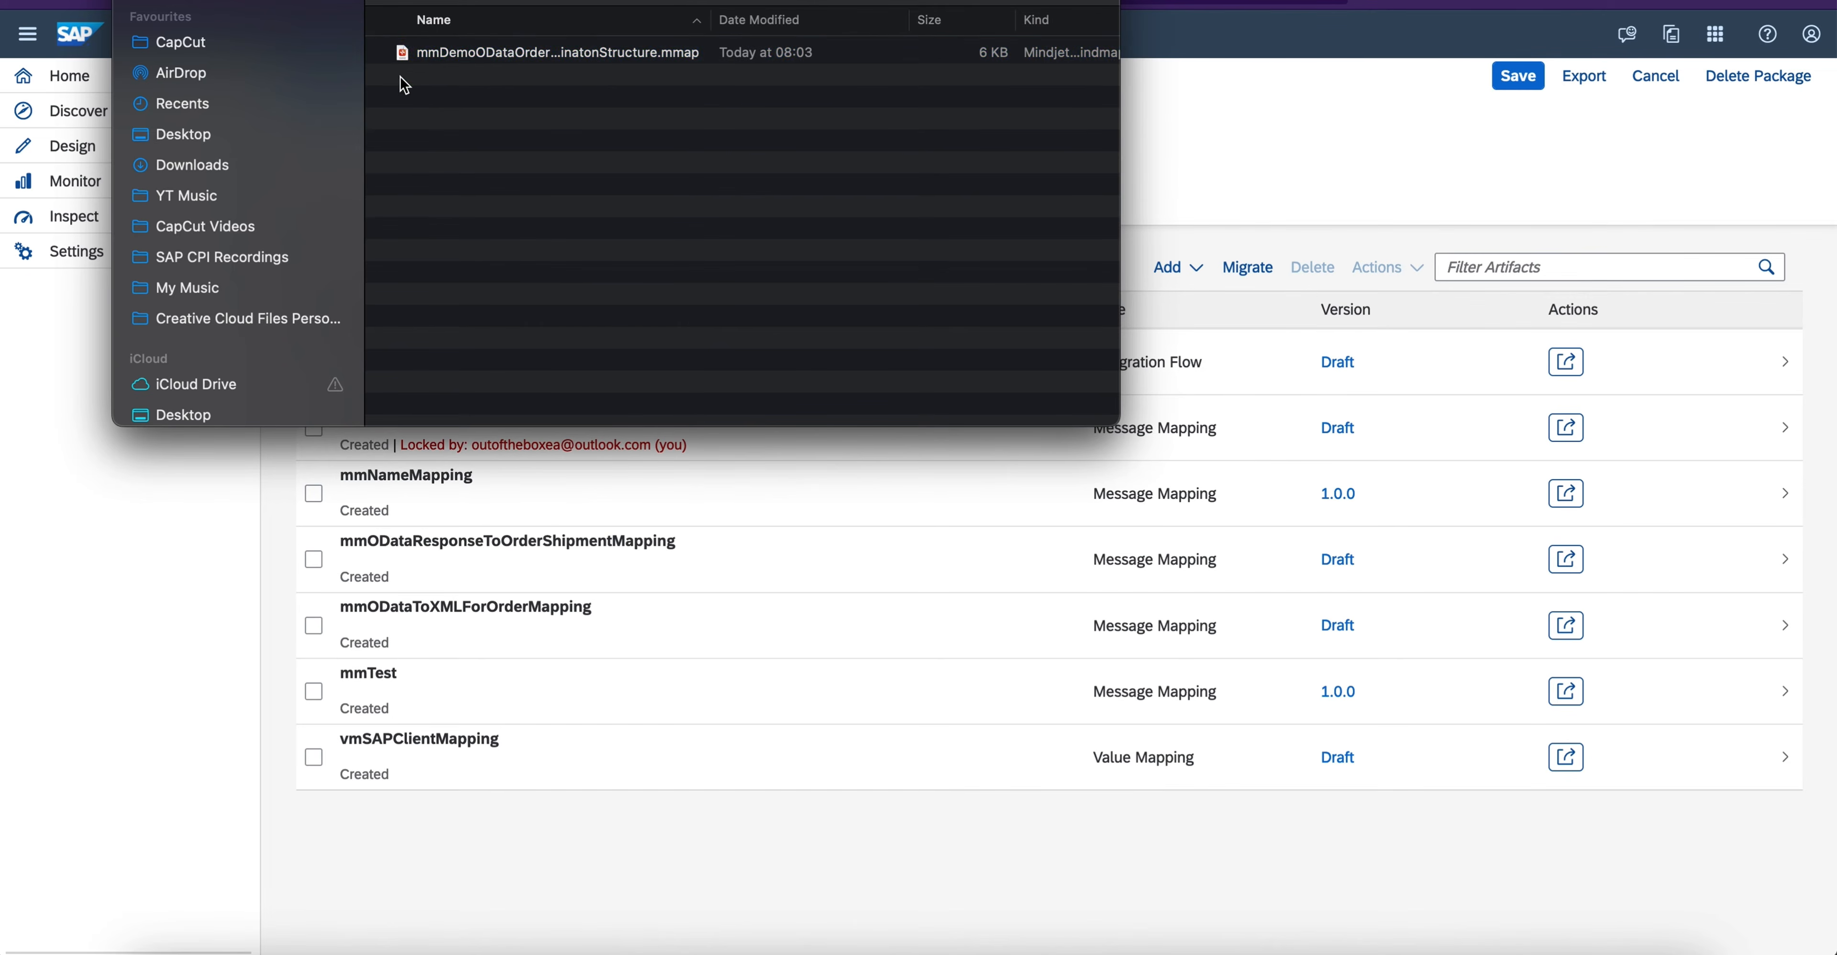
left_click(474, 58)
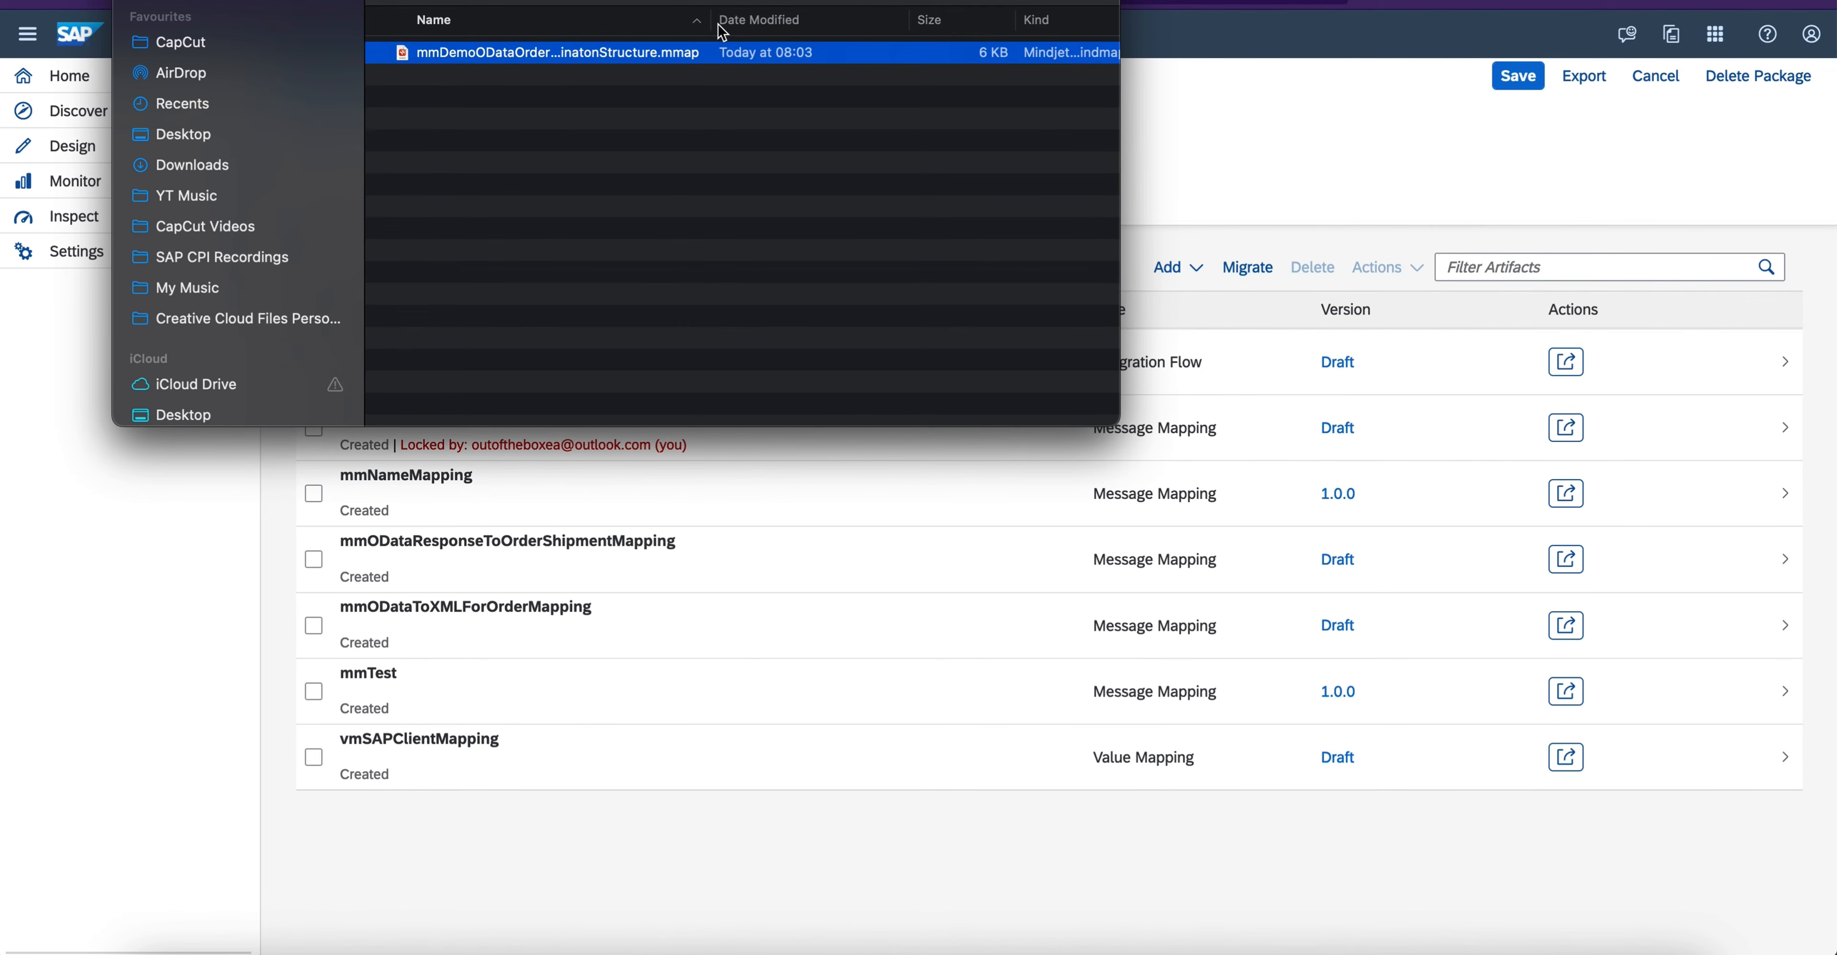
left_click_drag(708, 25, 877, 25)
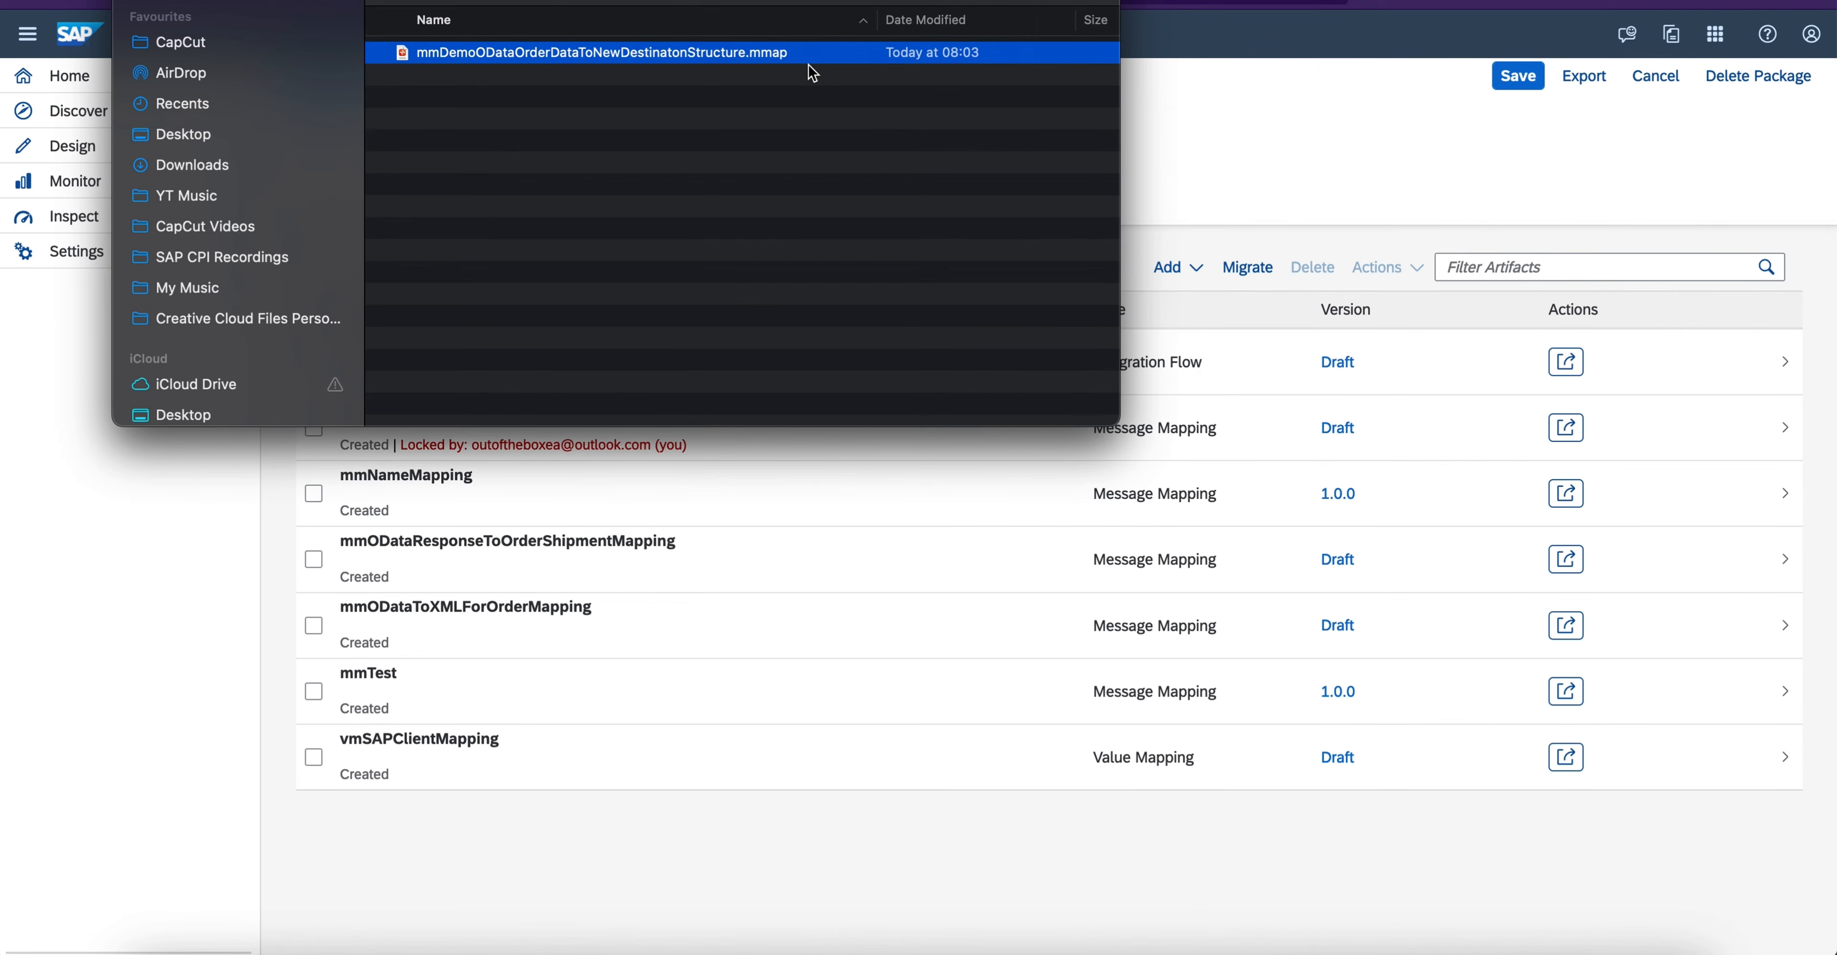
key("Return")
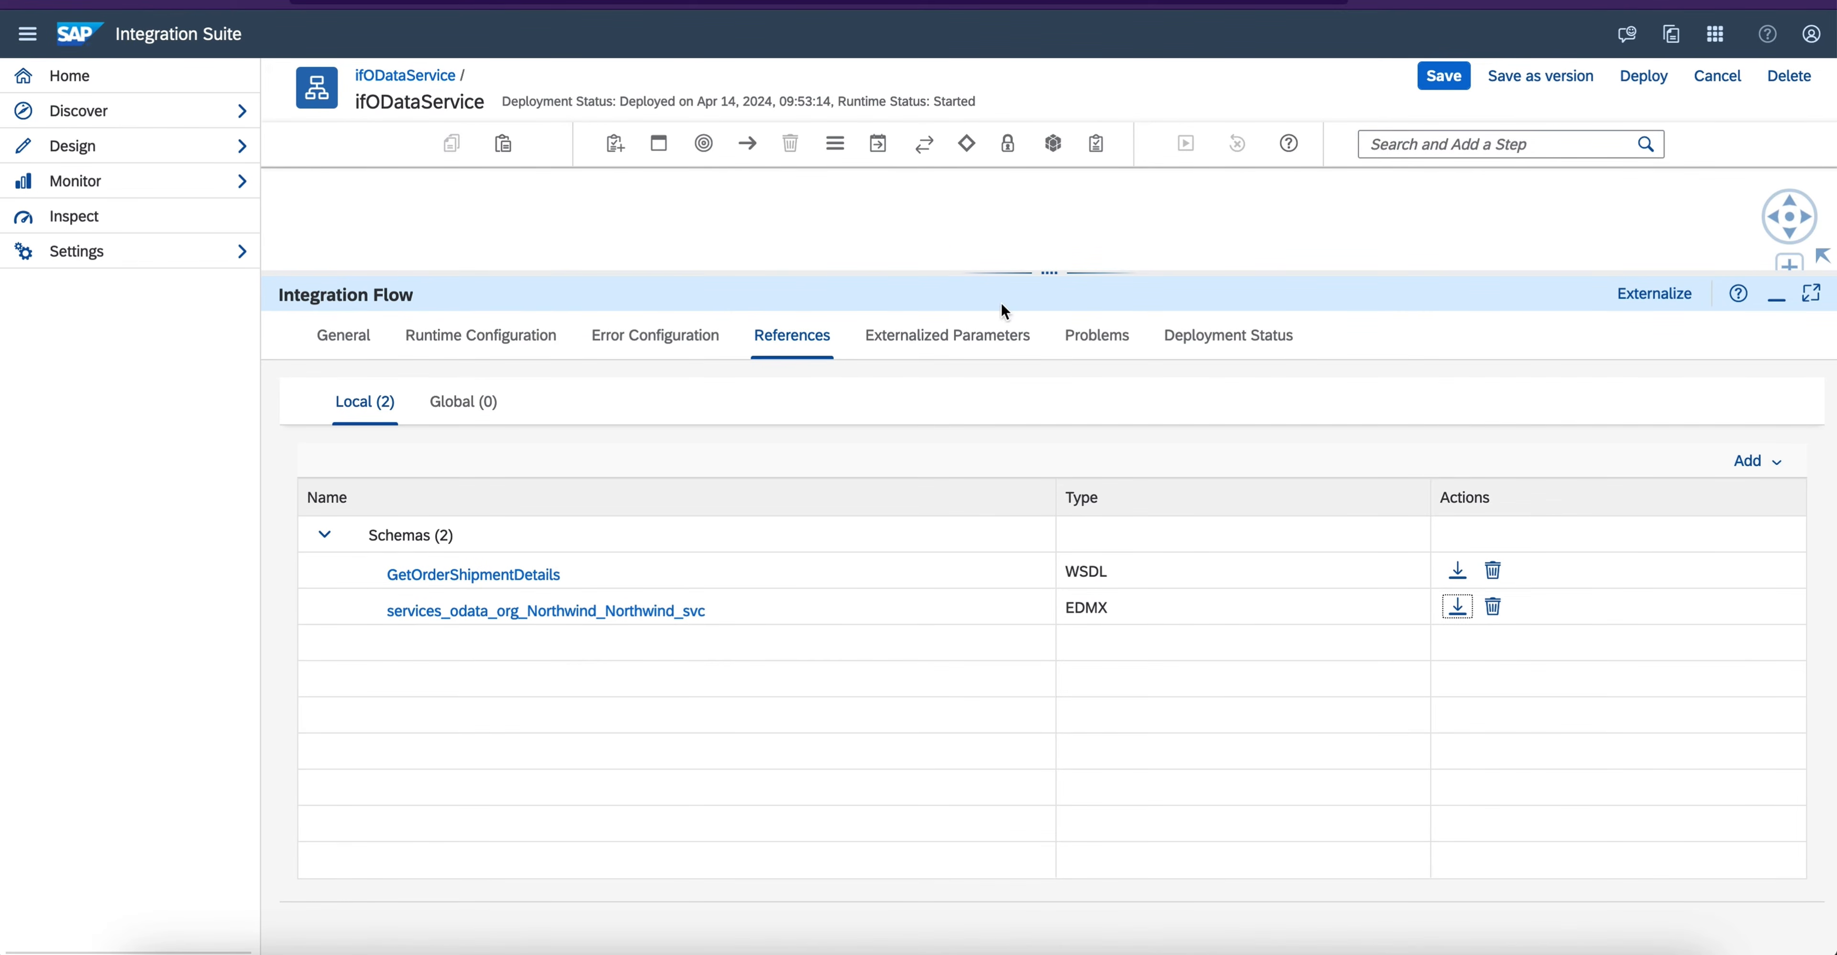
- Start adding a message mapping to the local references of integration flow ifODataService, with File System as the source
left_click_drag(991, 273, 910, 391)
left_click(1762, 578)
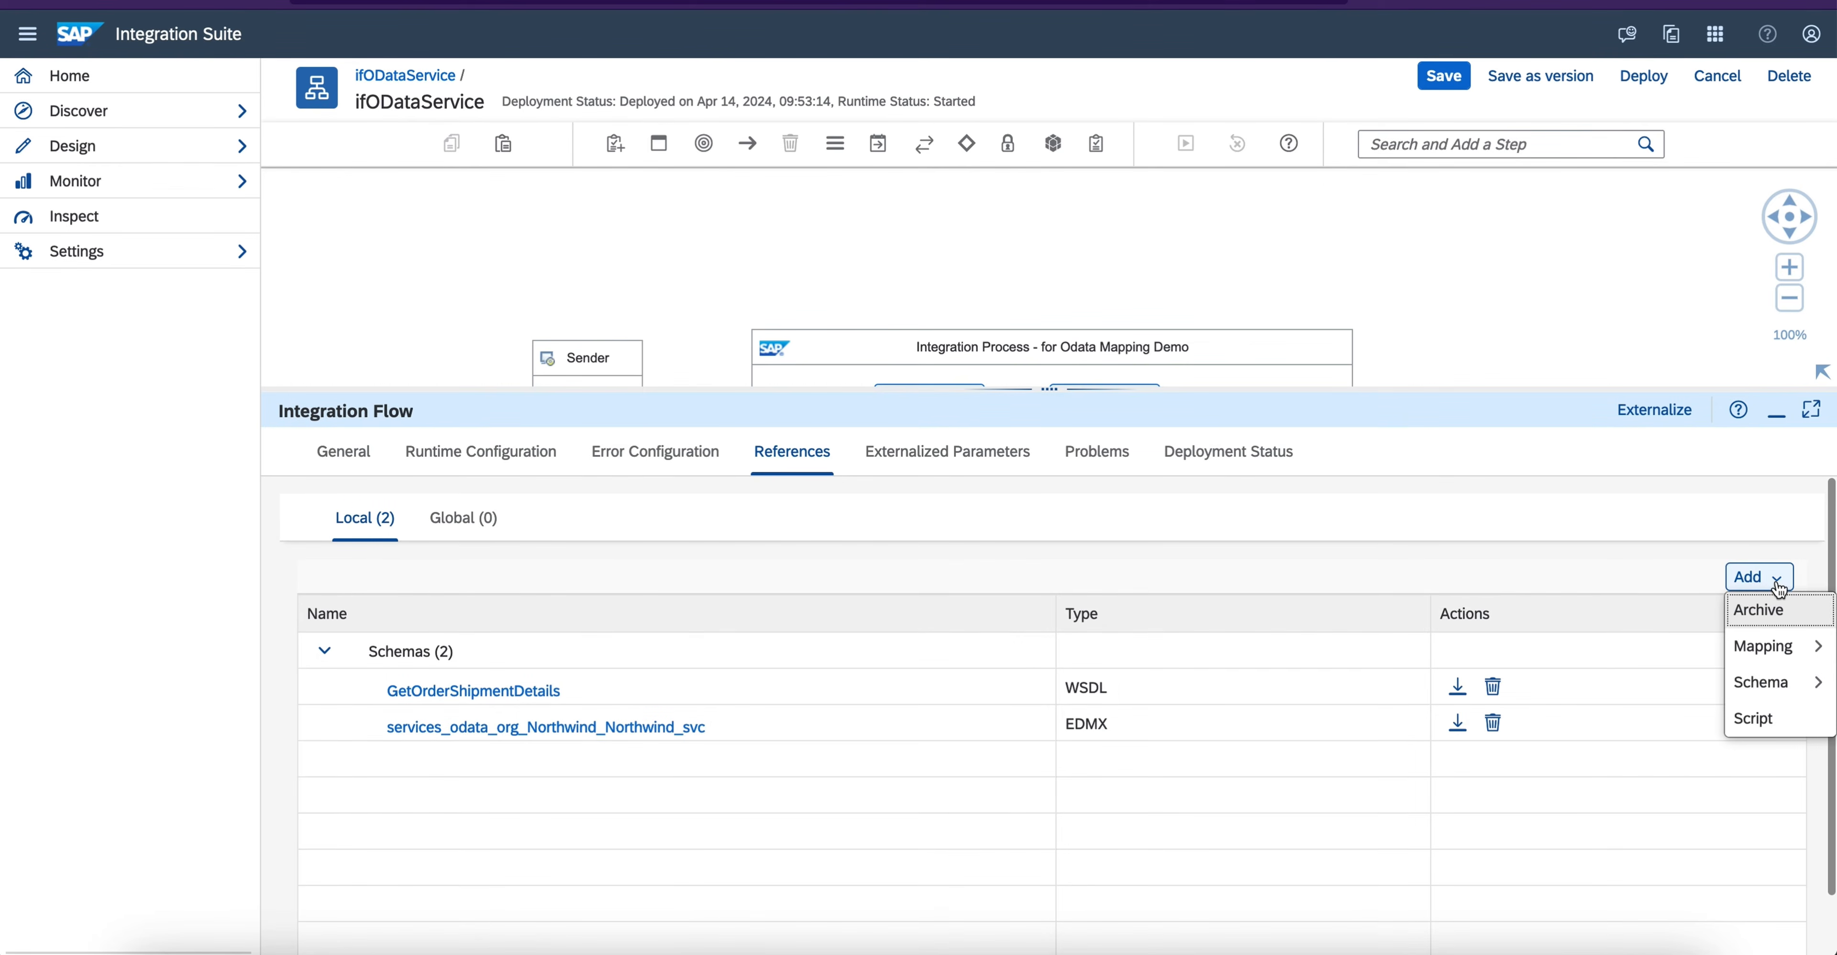
mouse_move(1788, 651)
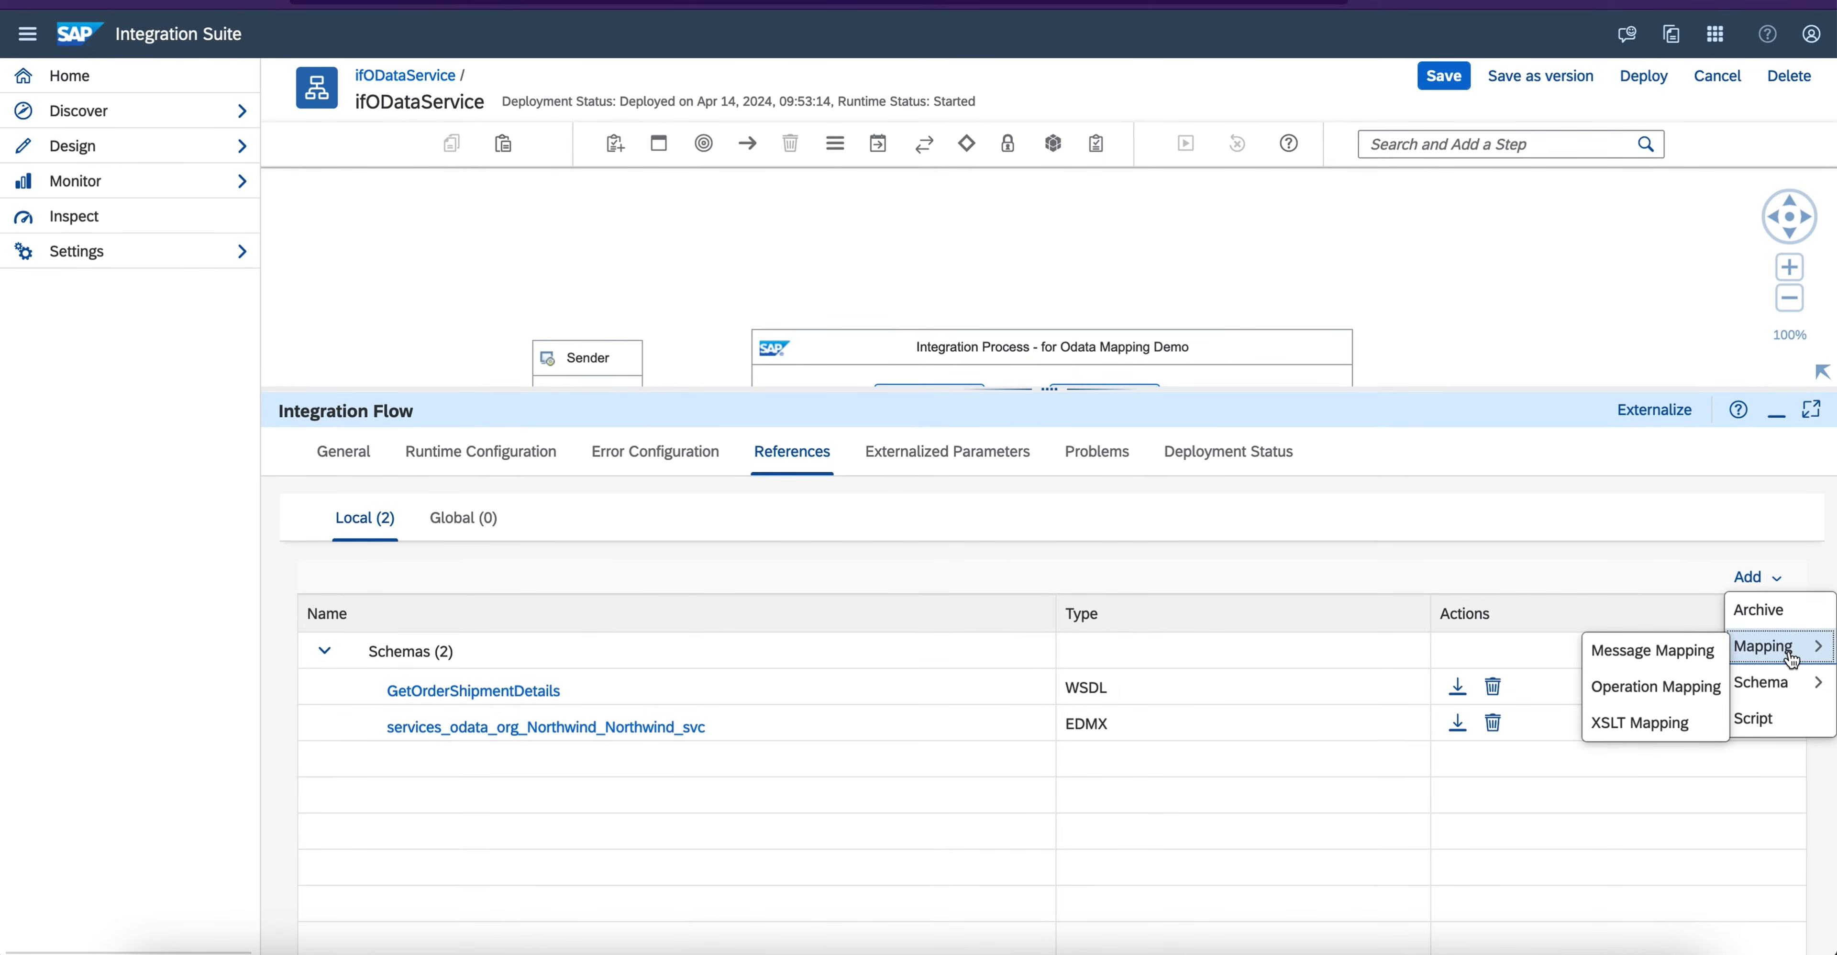
left_click(1677, 663)
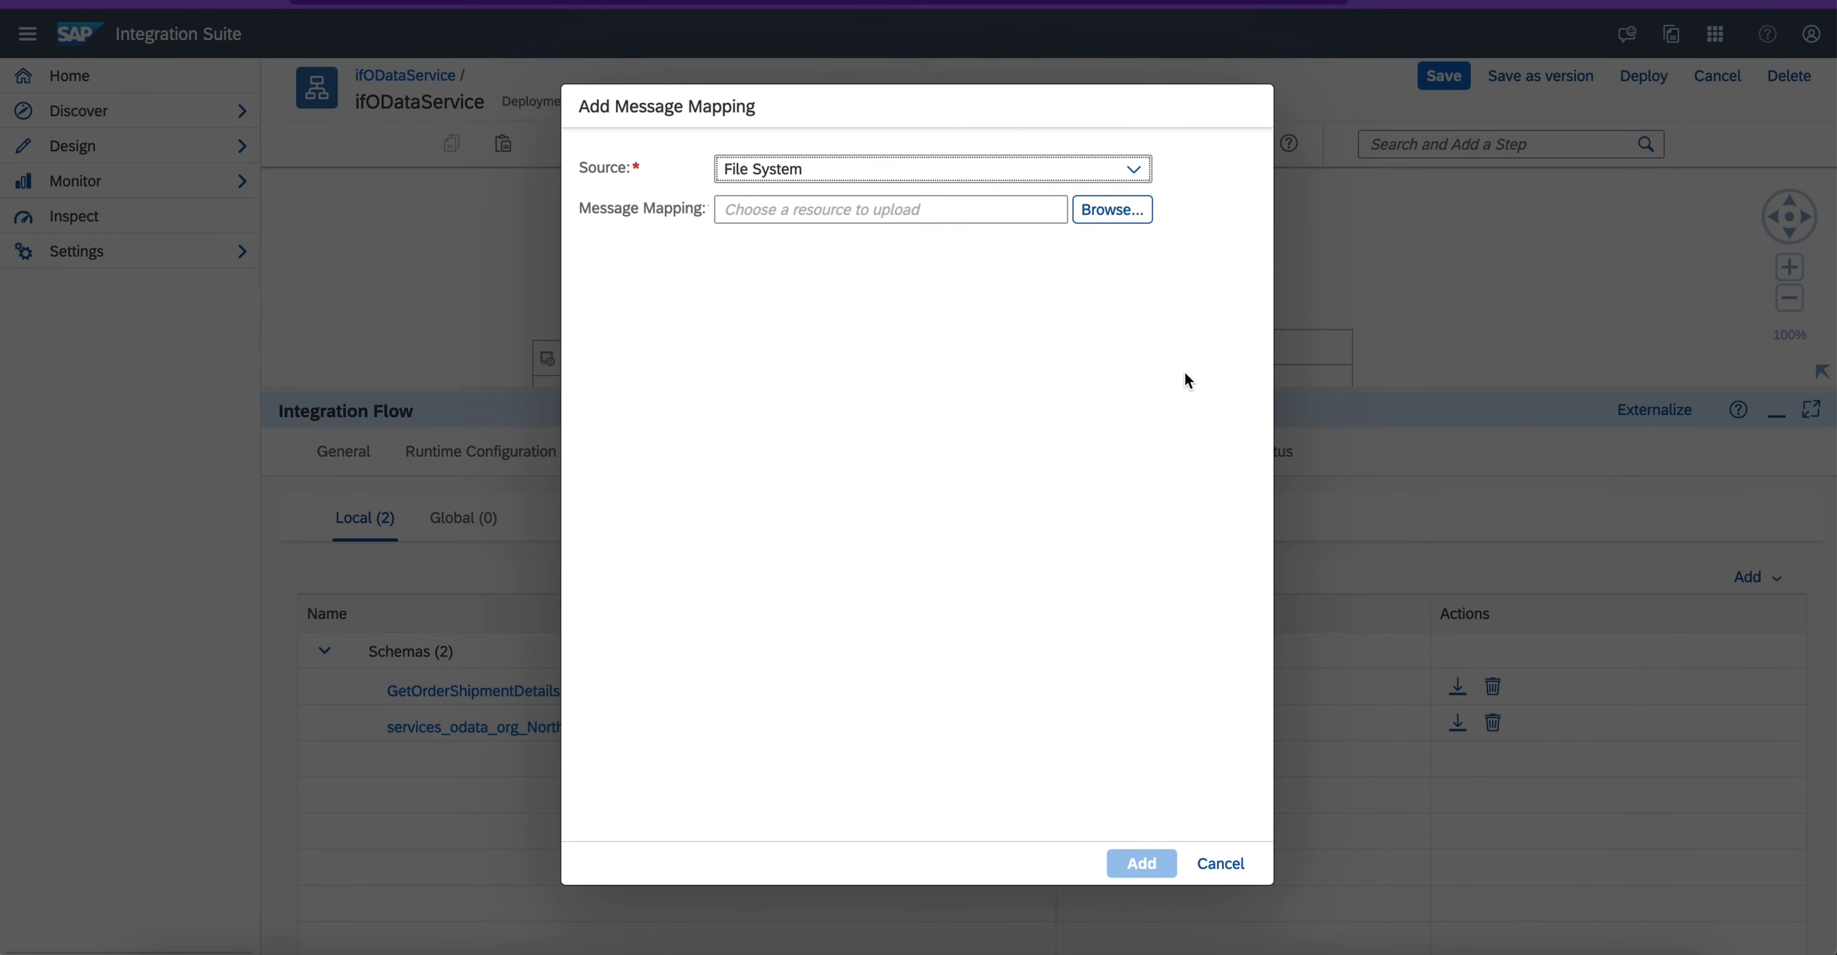
left_click(1029, 173)
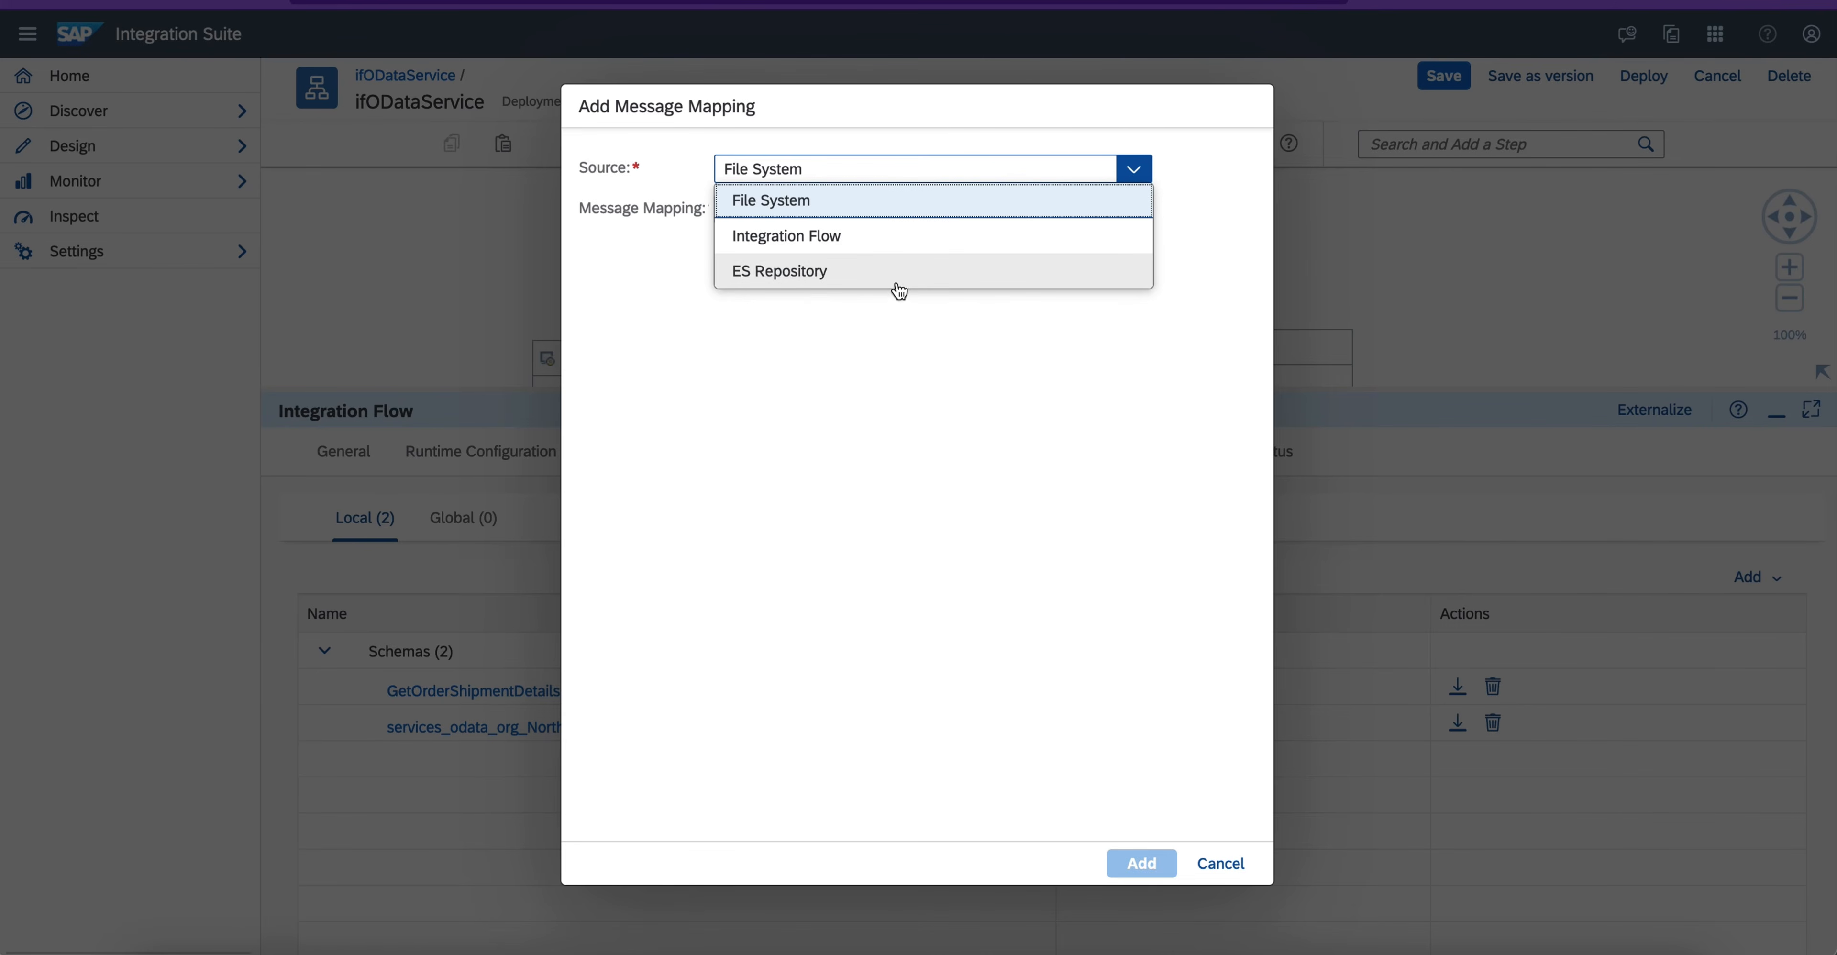
left_click(842, 202)
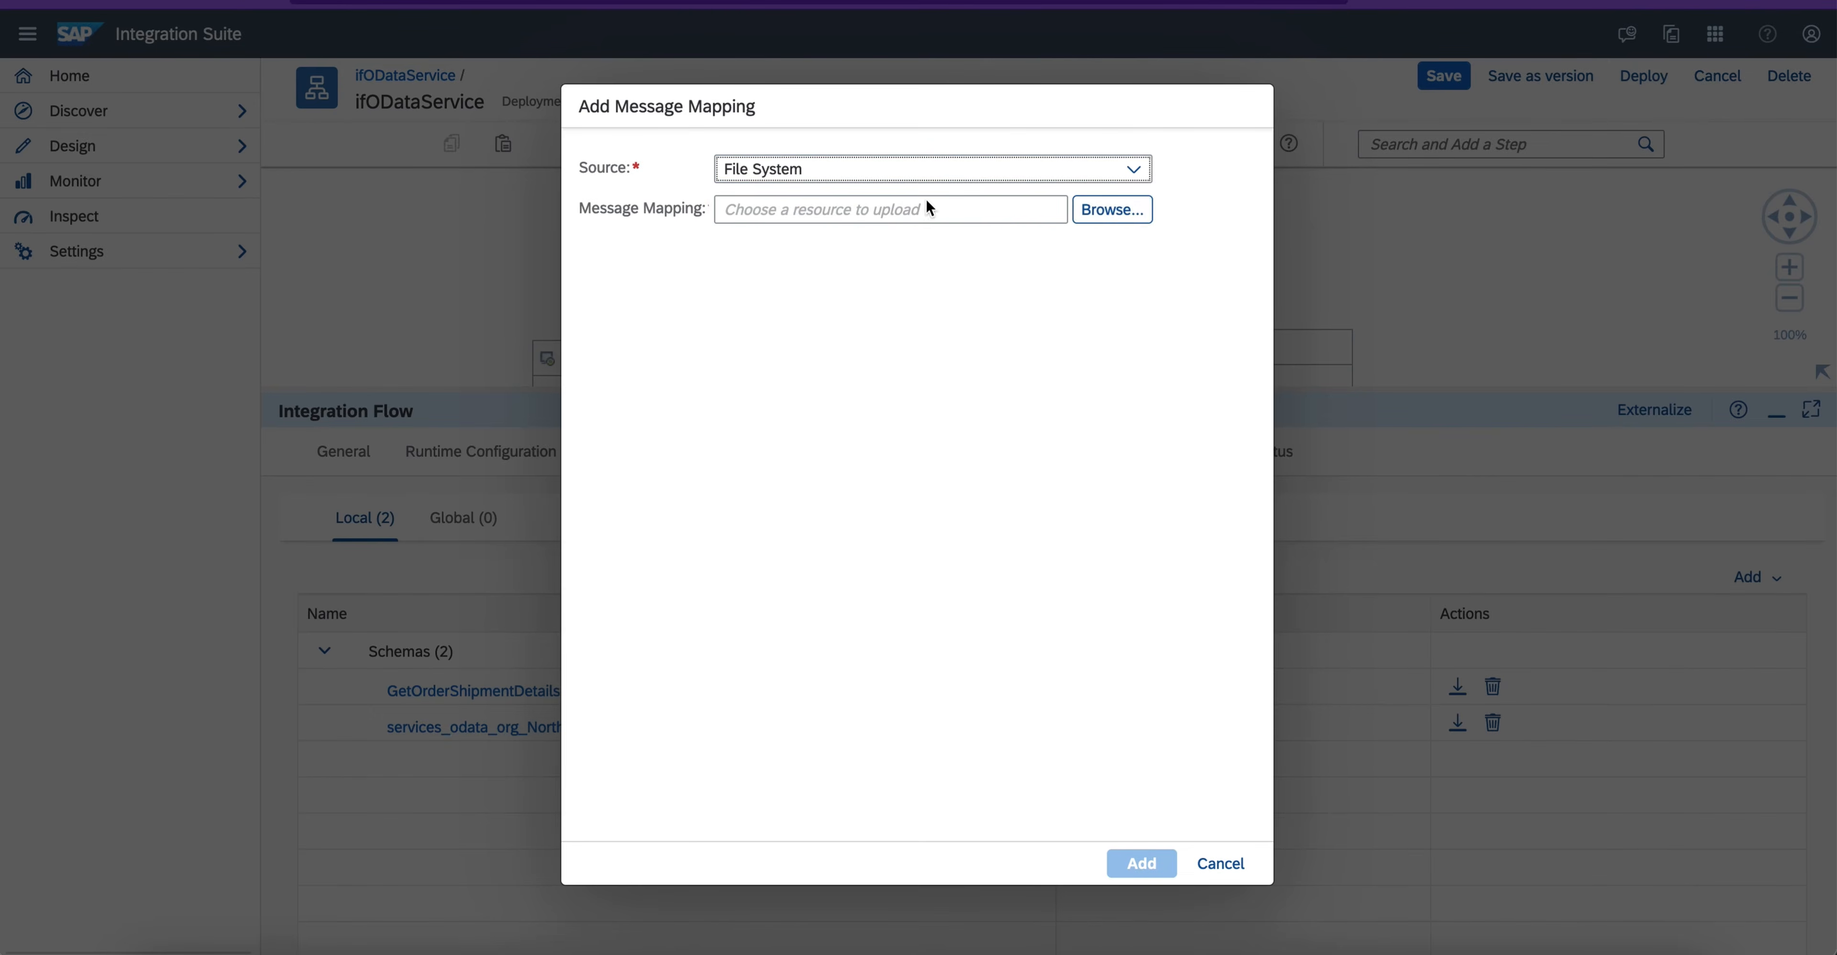
- Upload mmDemoODataOrderDataToNewDestinatonStructure.mmap from the extracted mapping folder under src/main and add it to the flow's local references
left_click(1114, 211)
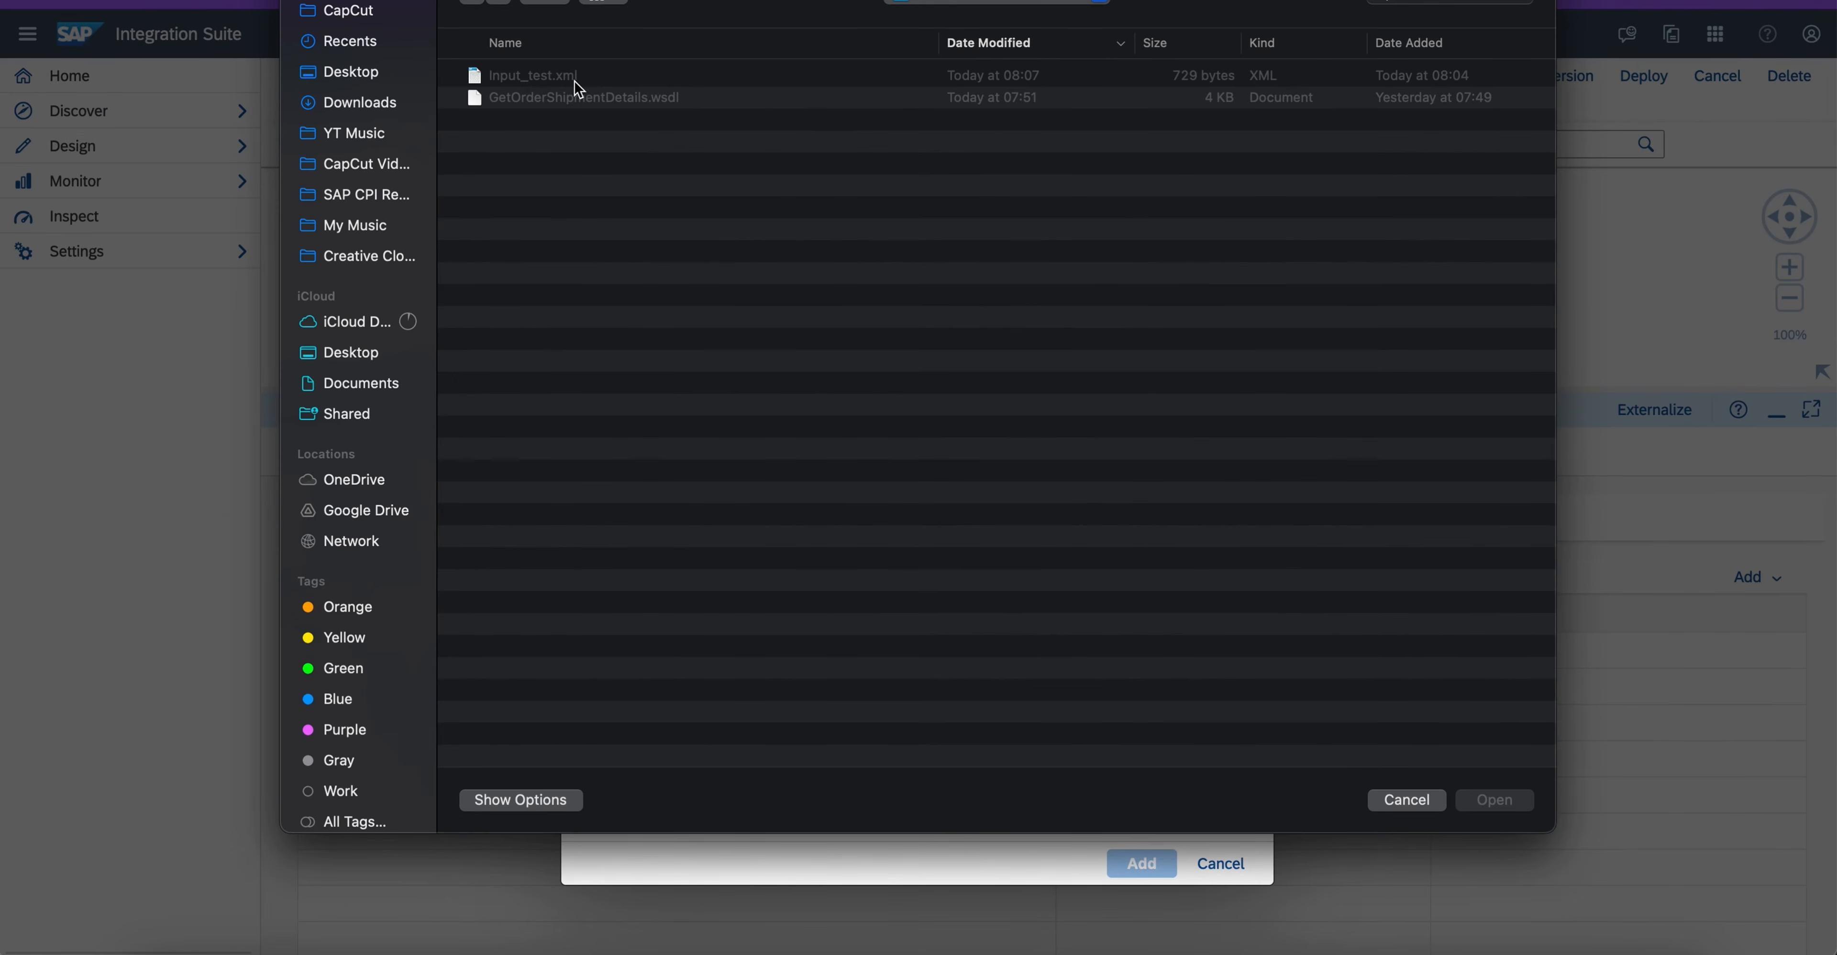
left_click(349, 104)
double_click(524, 68)
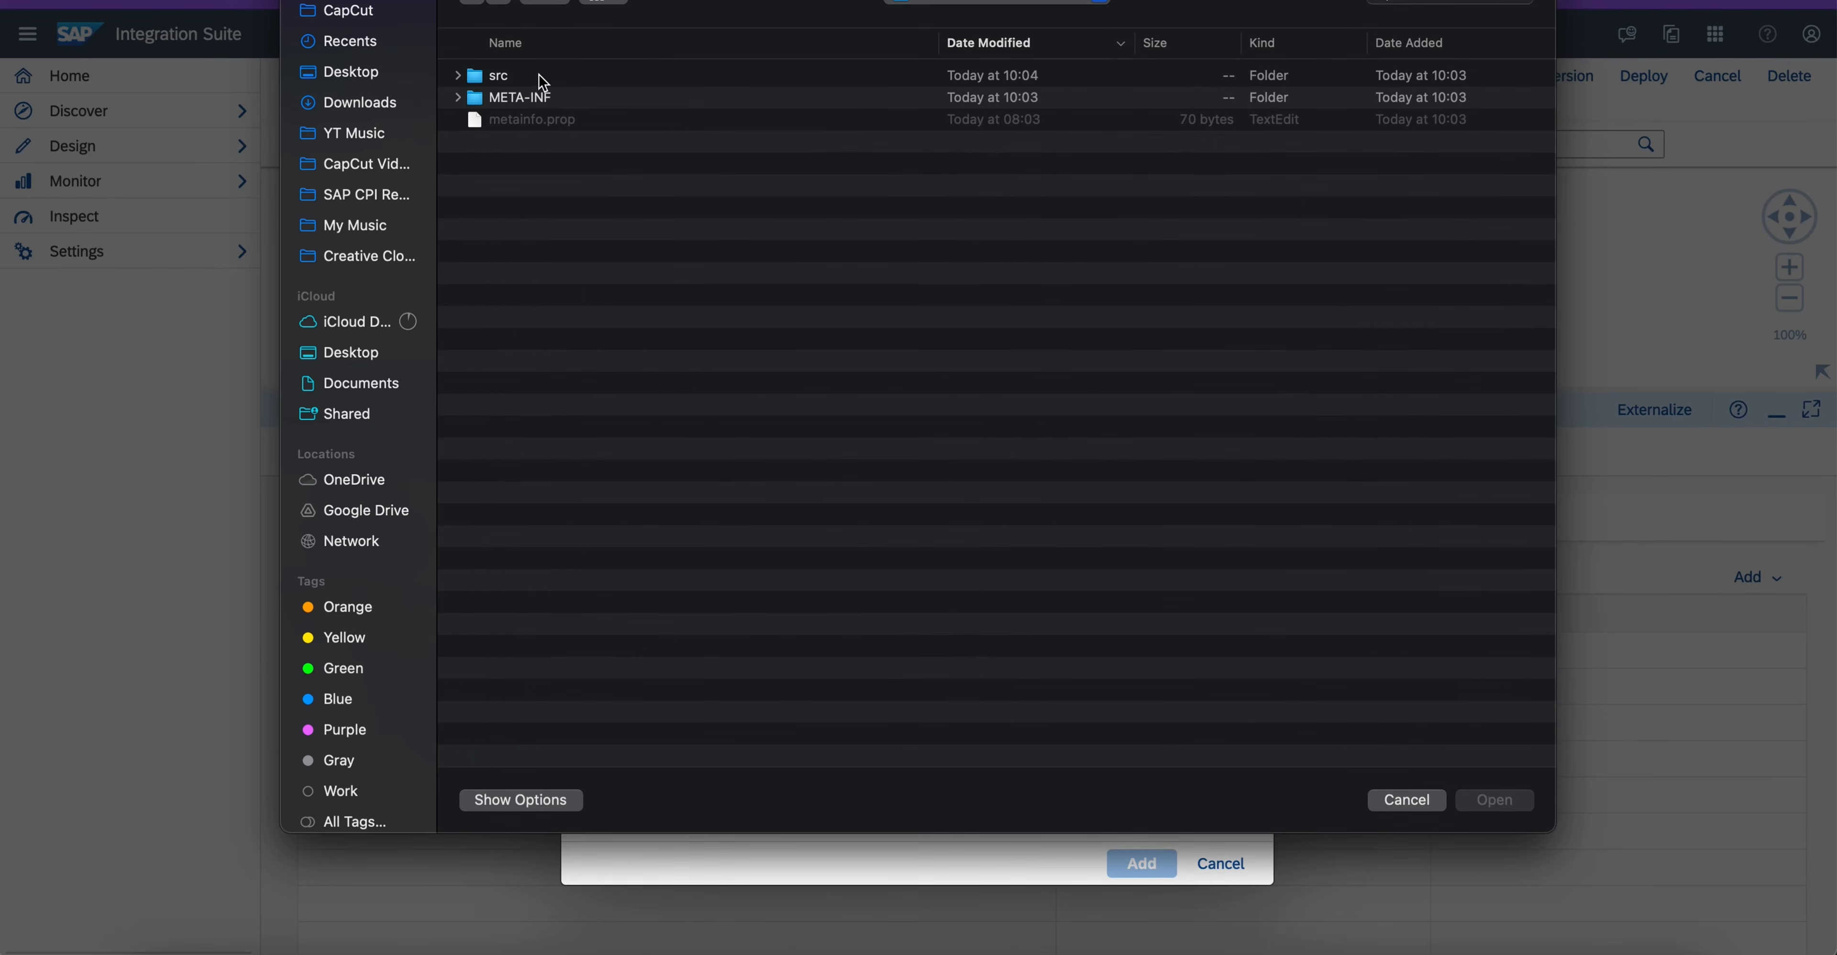
double_click(499, 88)
left_click(473, 3)
double_click(497, 77)
left_click(498, 80)
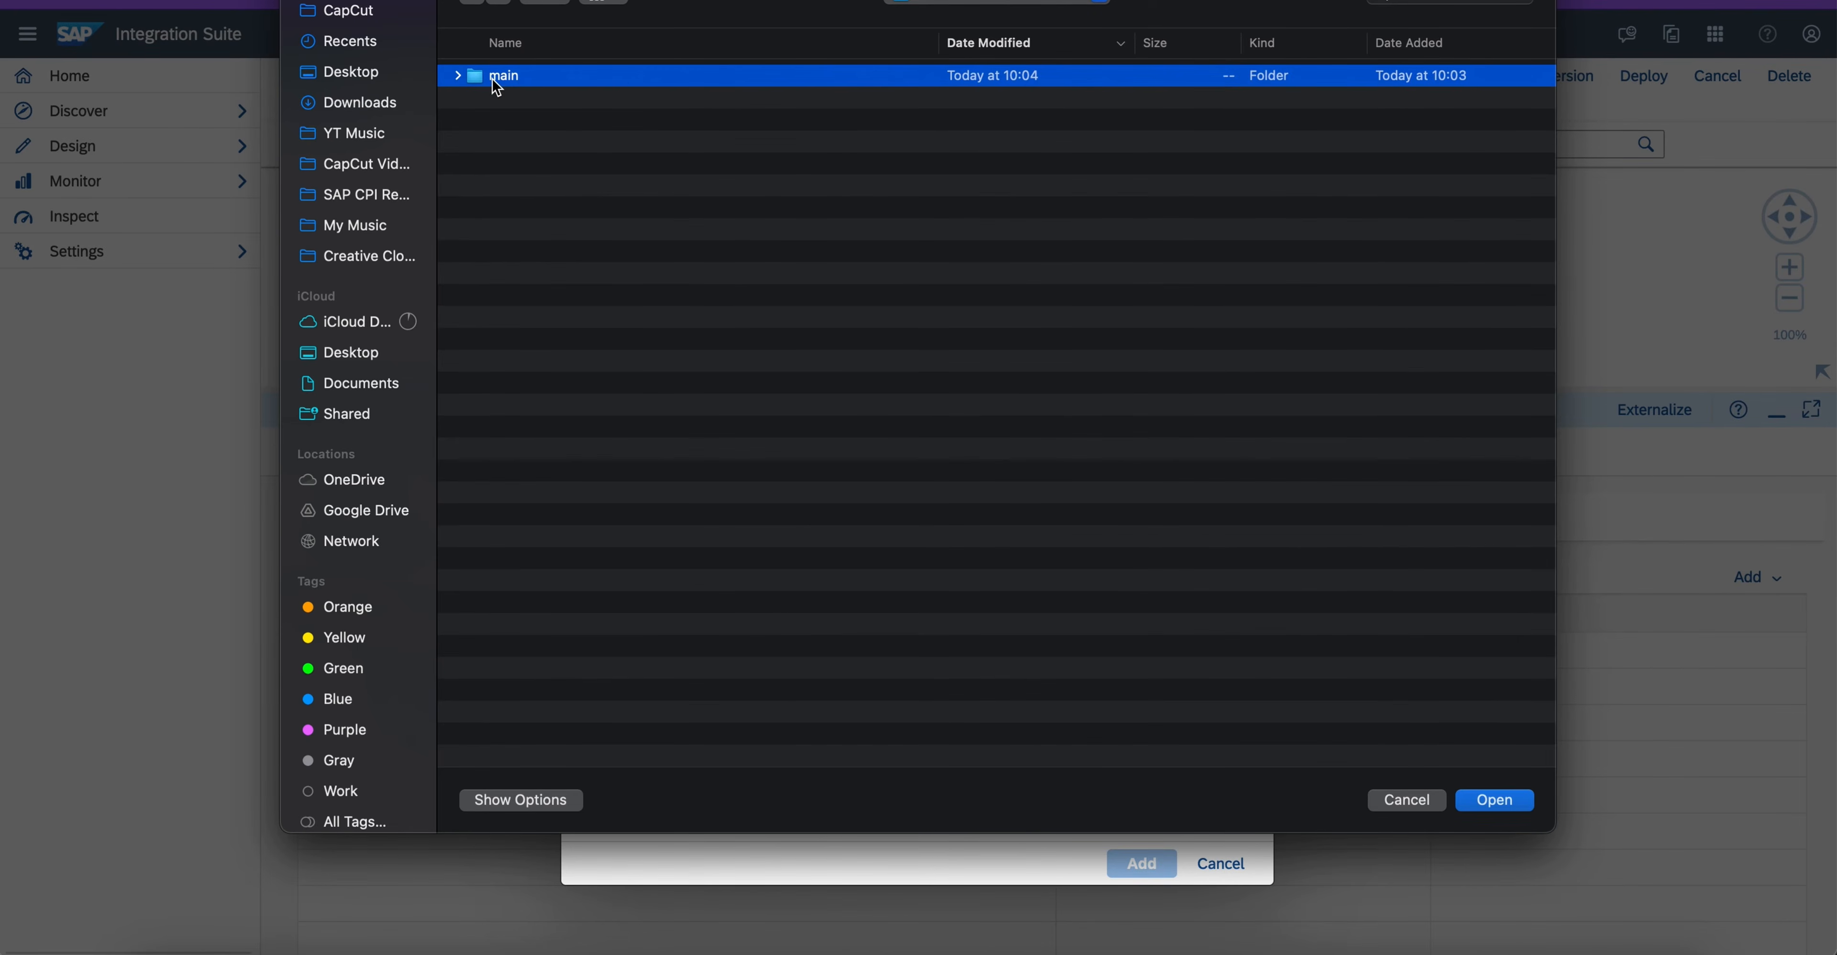
double_click(497, 80)
double_click(497, 80)
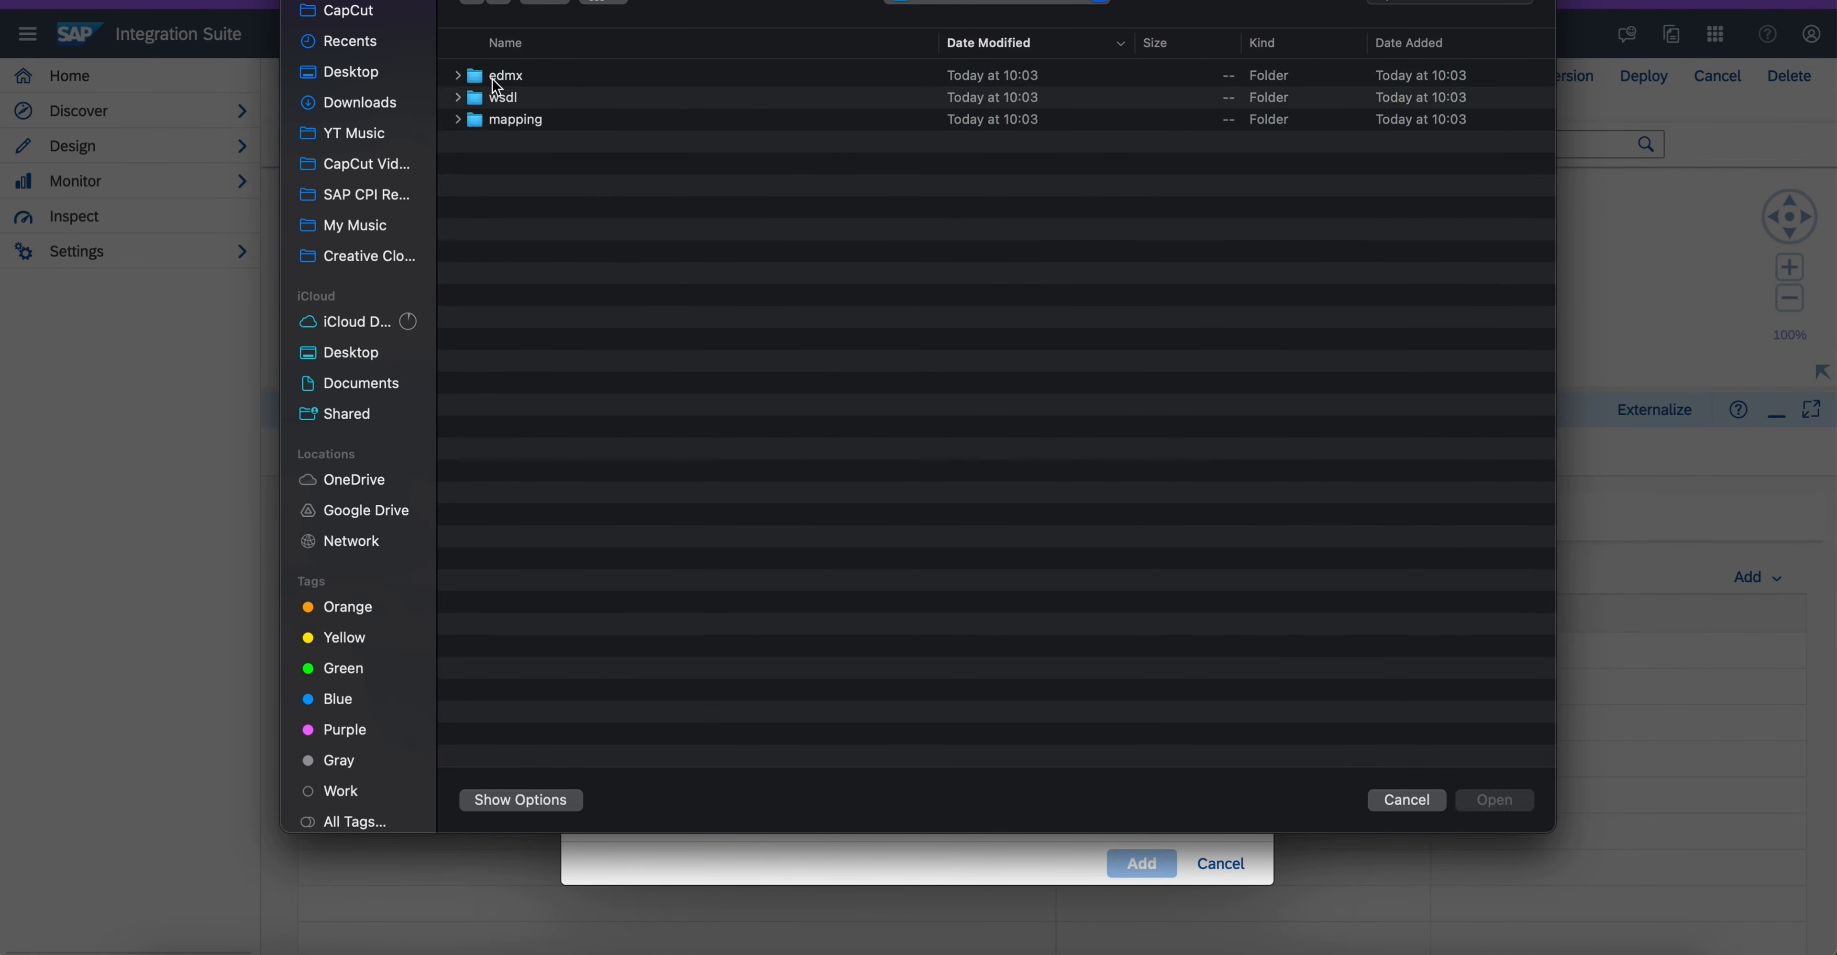
double_click(497, 121)
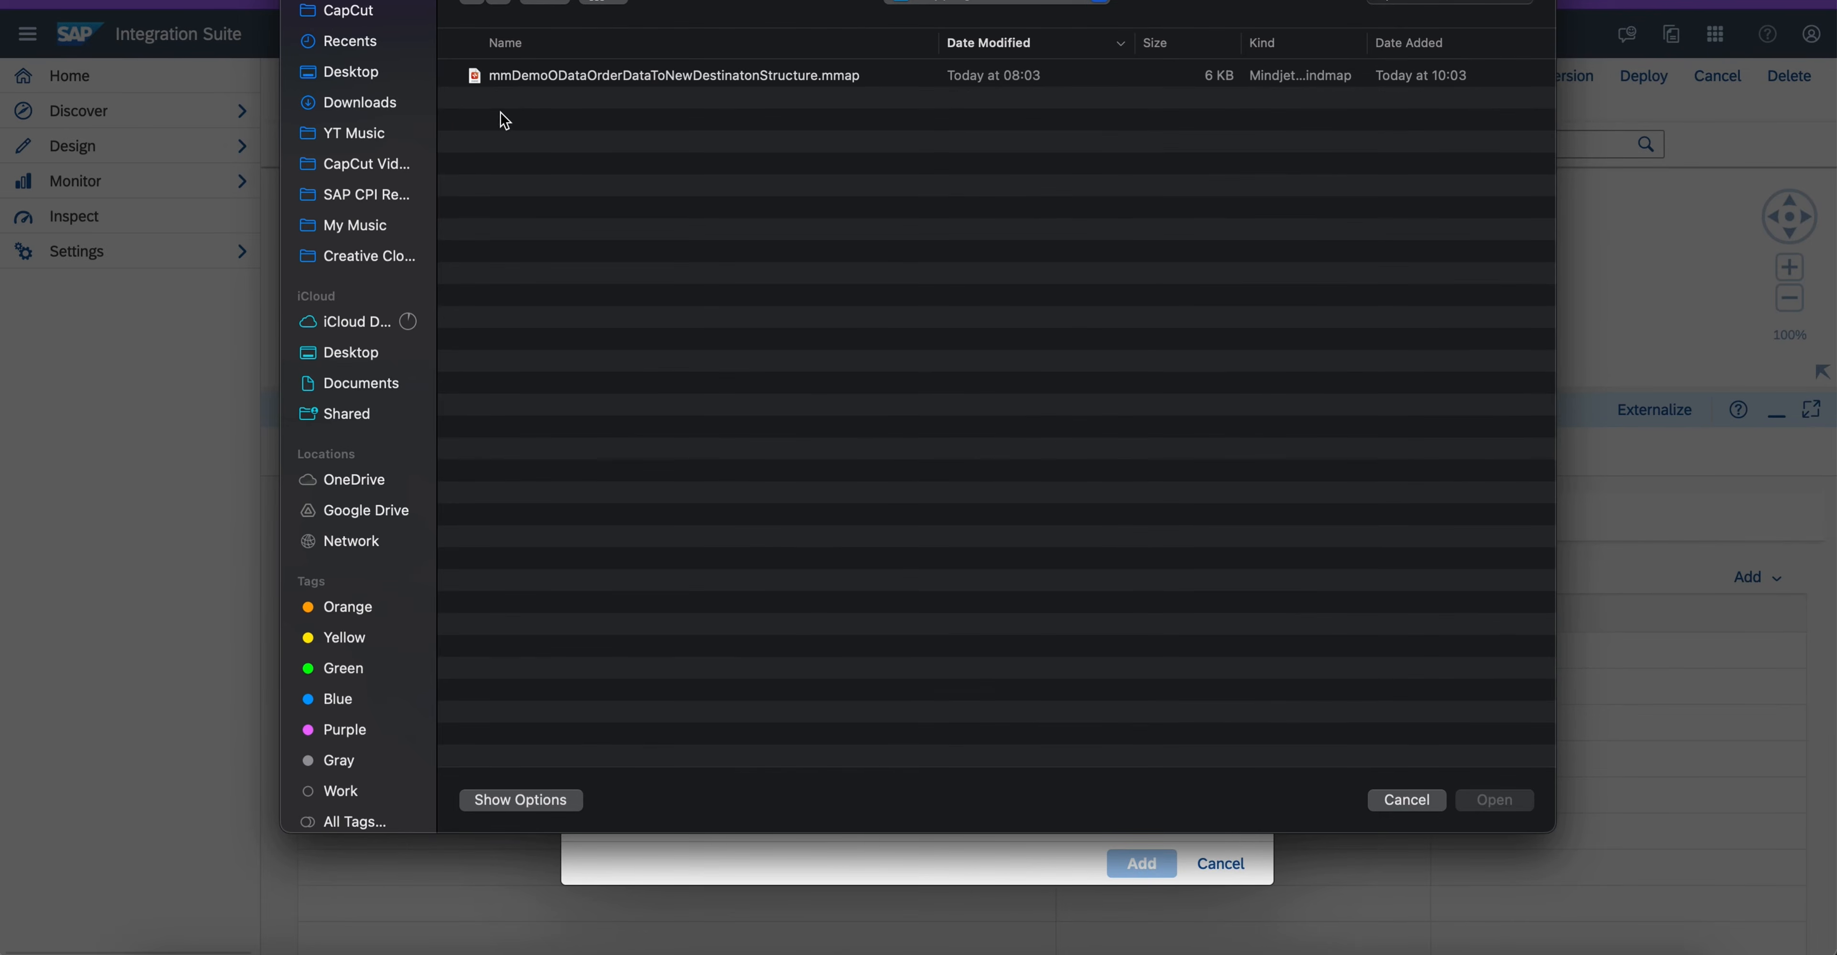
left_click(531, 78)
left_click(1468, 801)
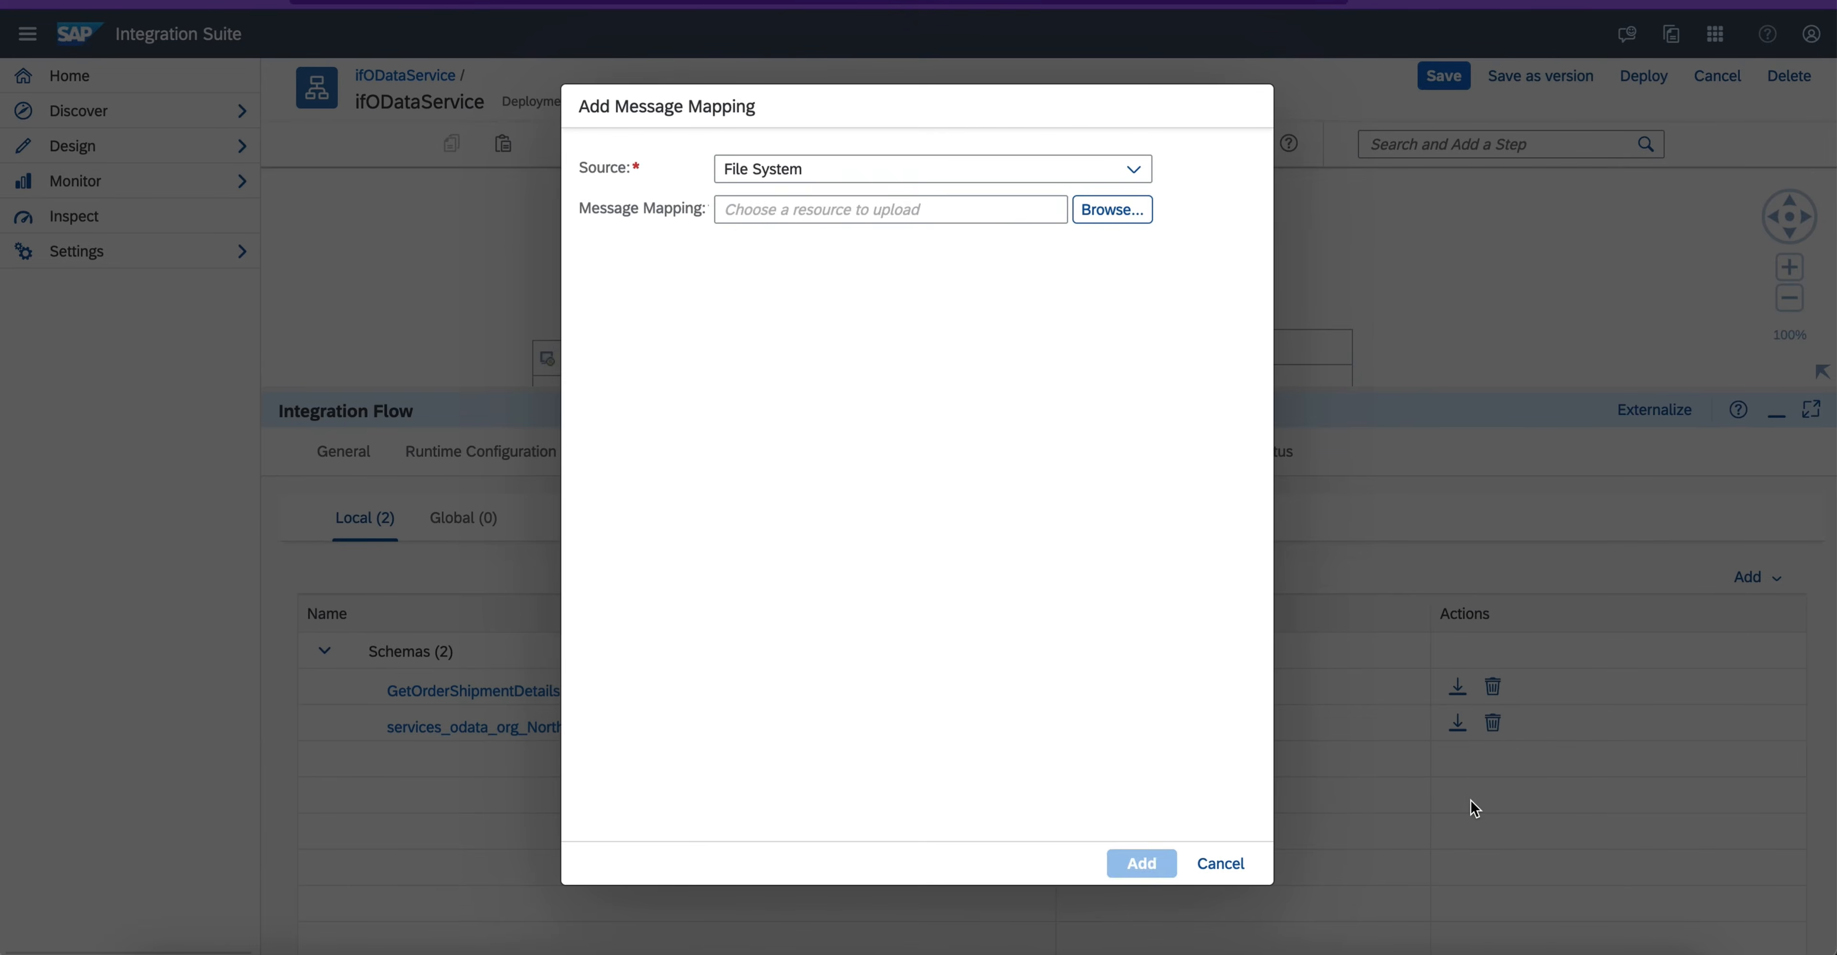
left_click(1140, 862)
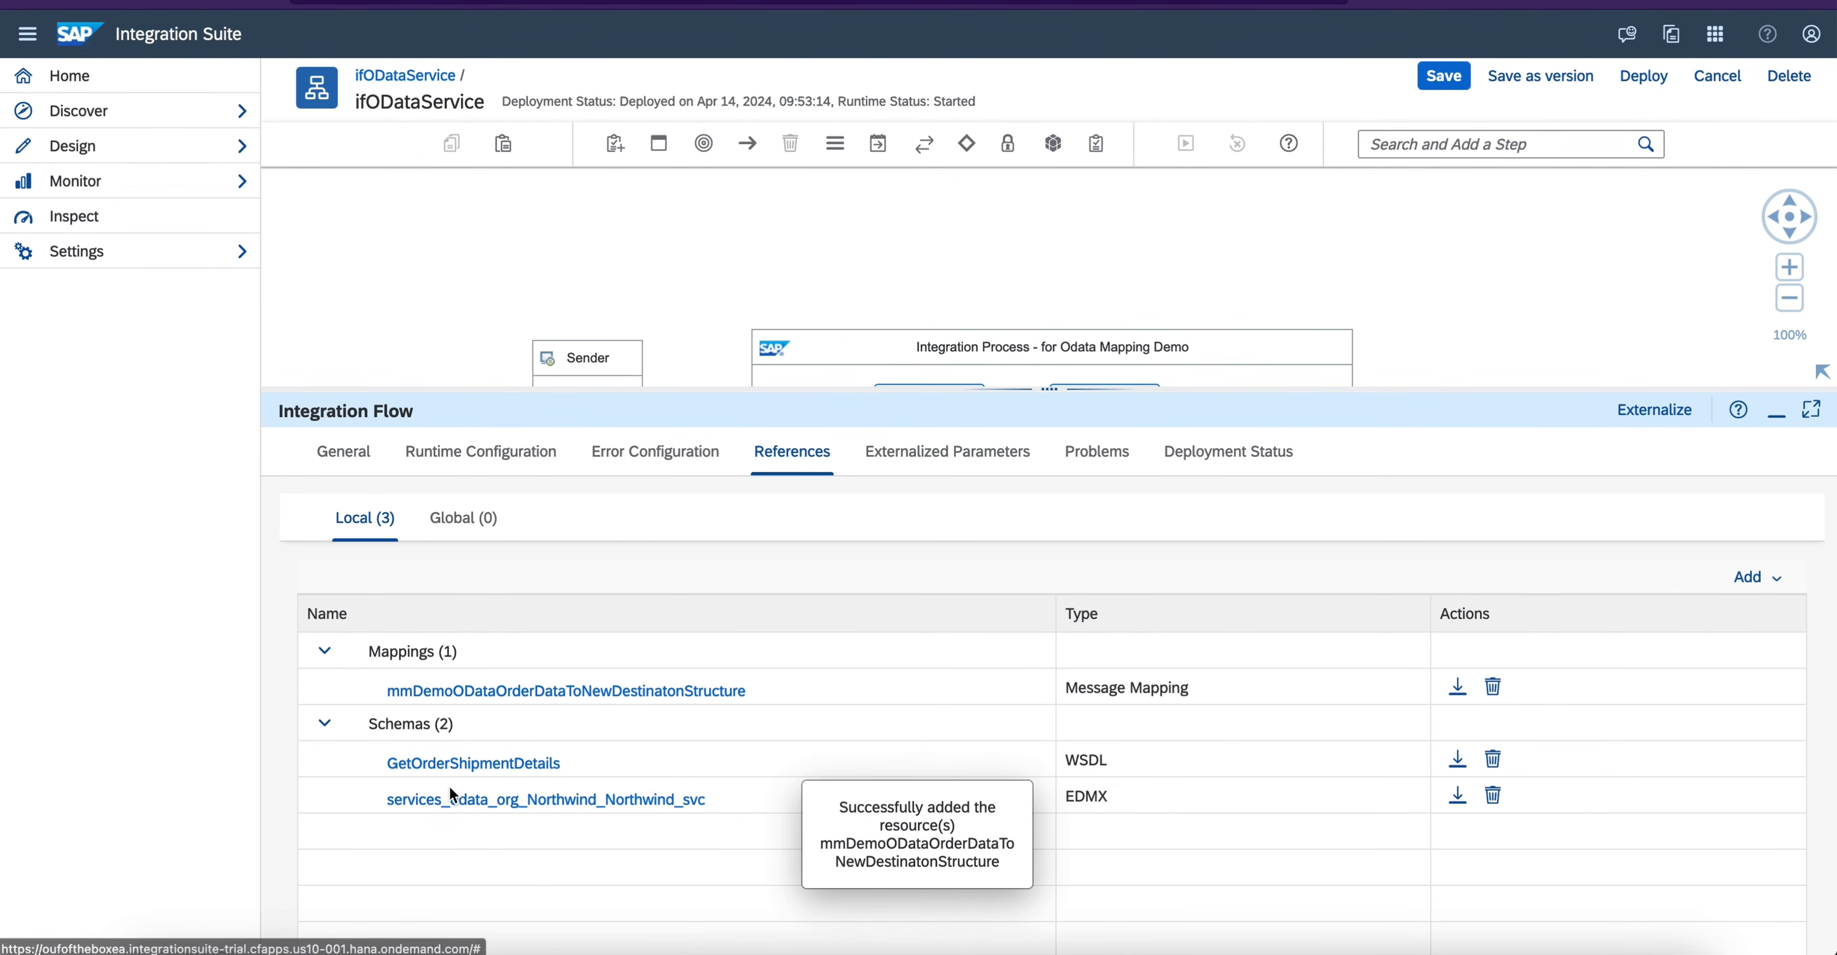
- Insert a Message Mapping step between Lookup Shipment Data and End, and lay out the integration process horizontally
left_click(1777, 412)
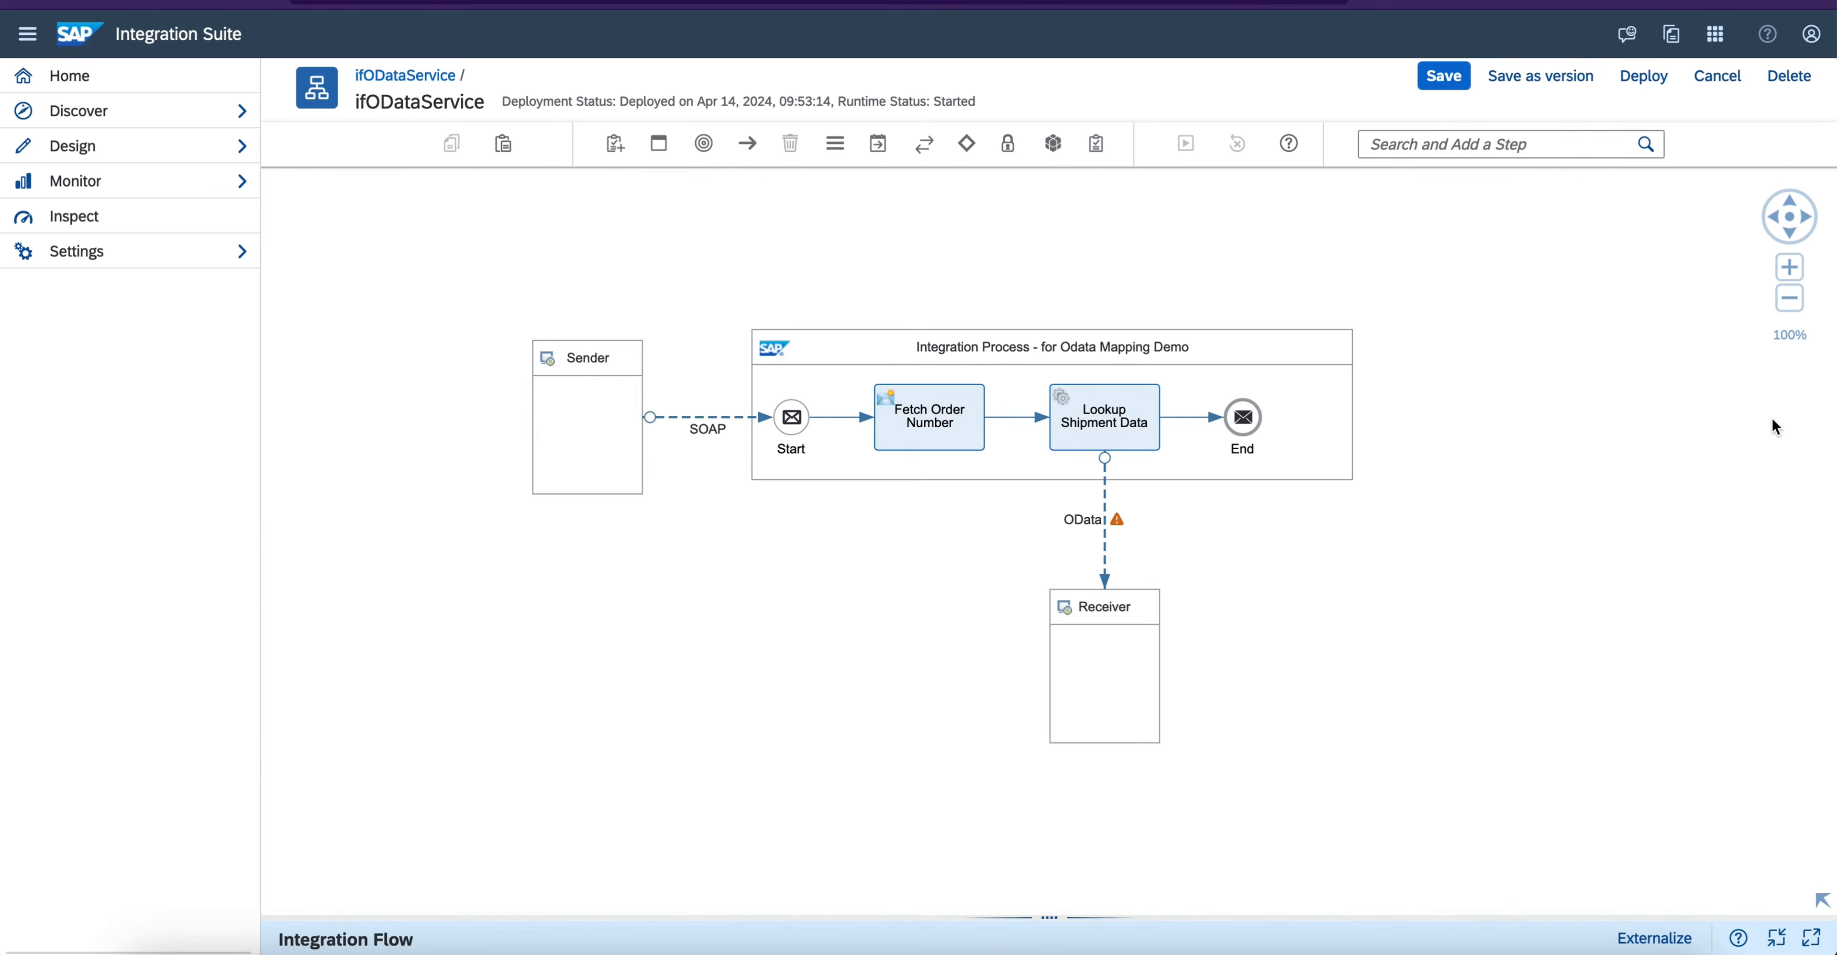
left_click(1333, 415)
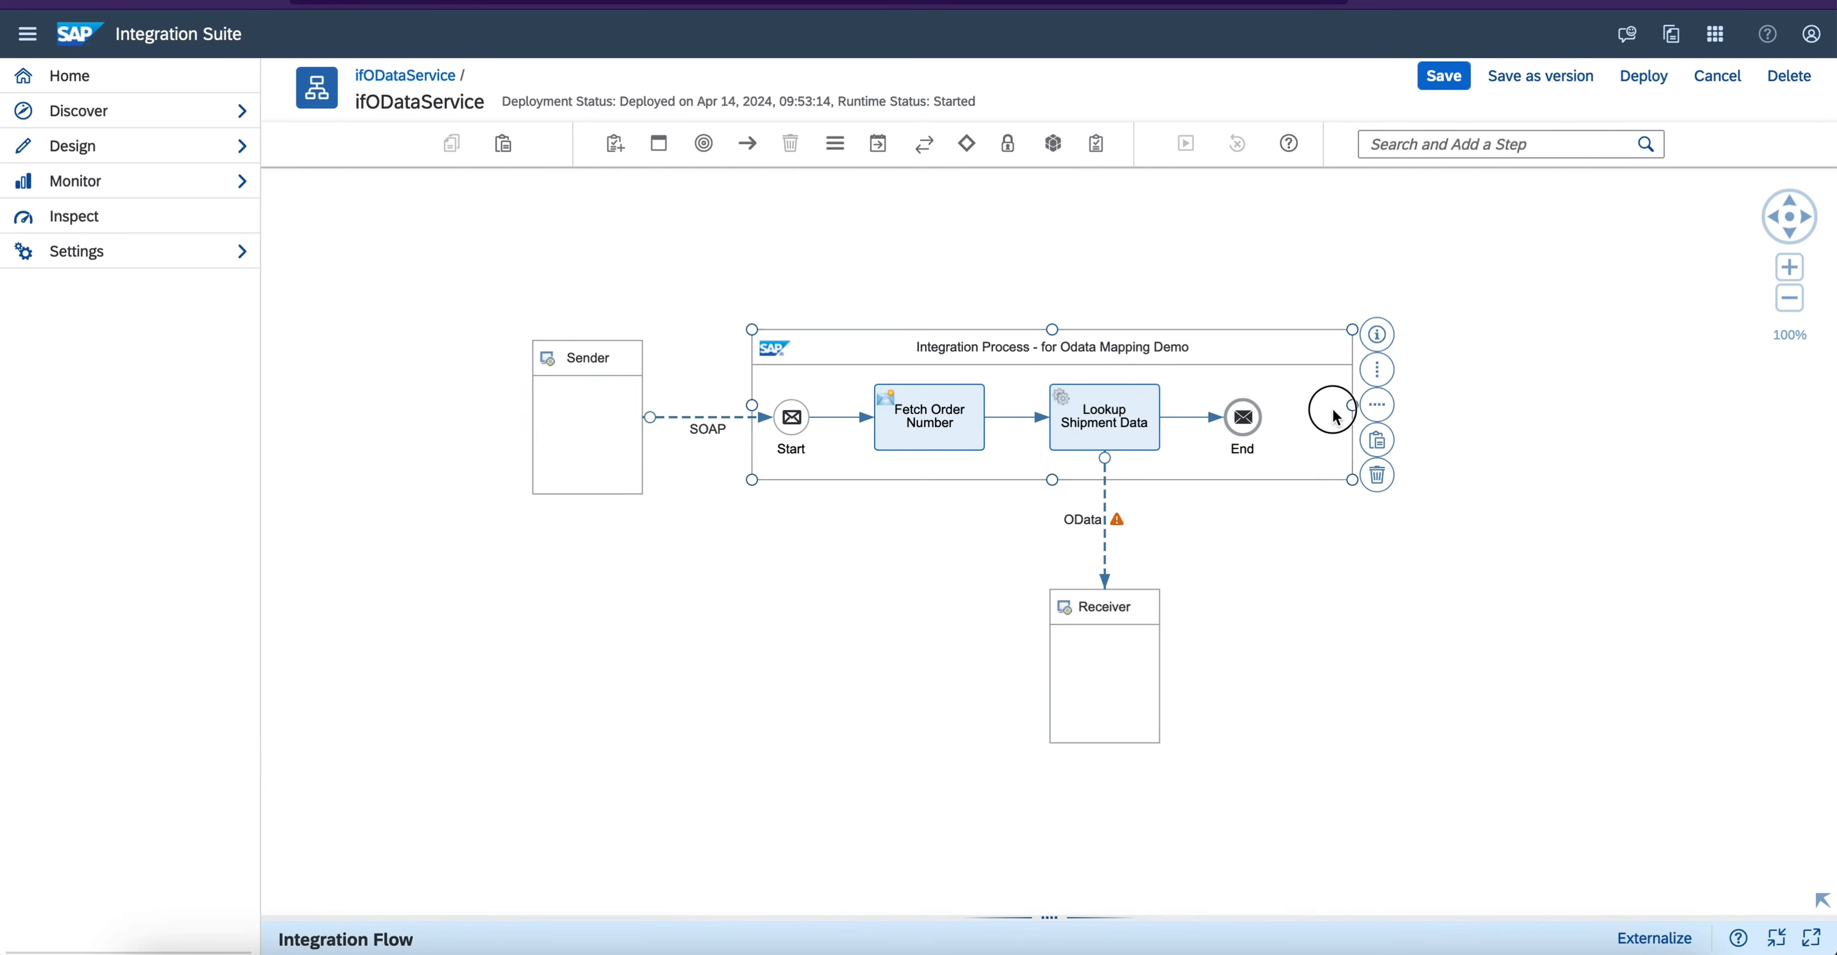
left_click(837, 153)
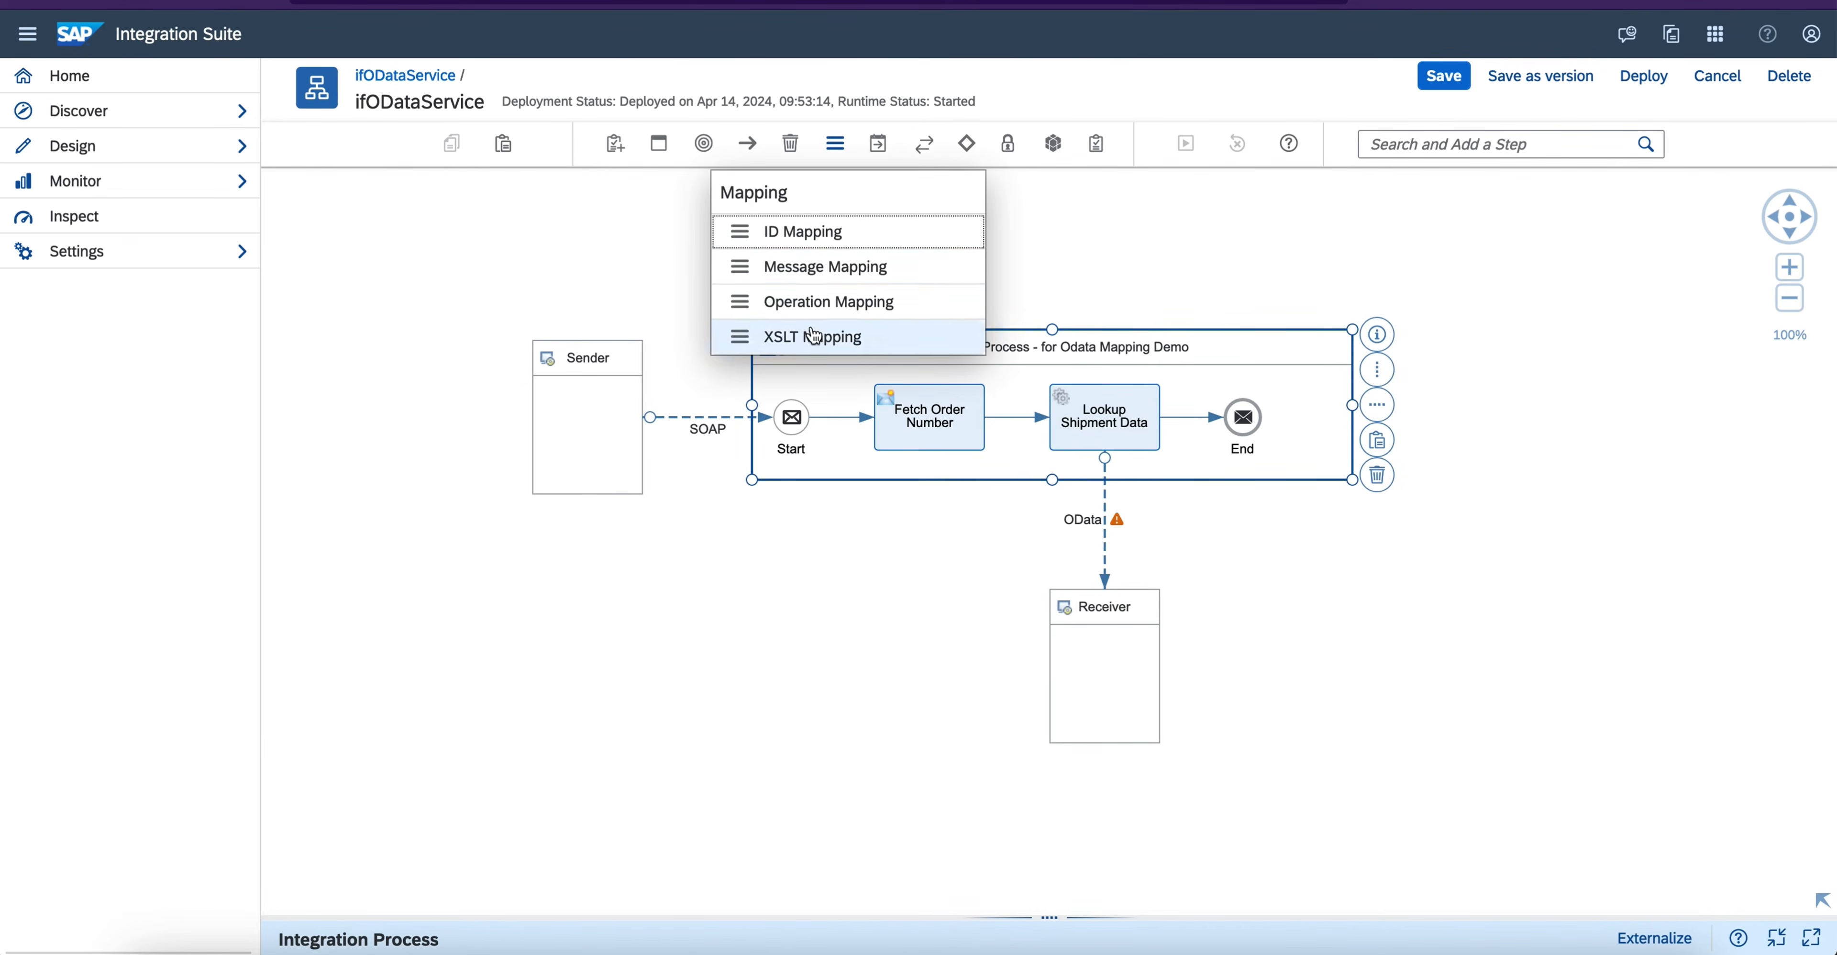
left_click(822, 269)
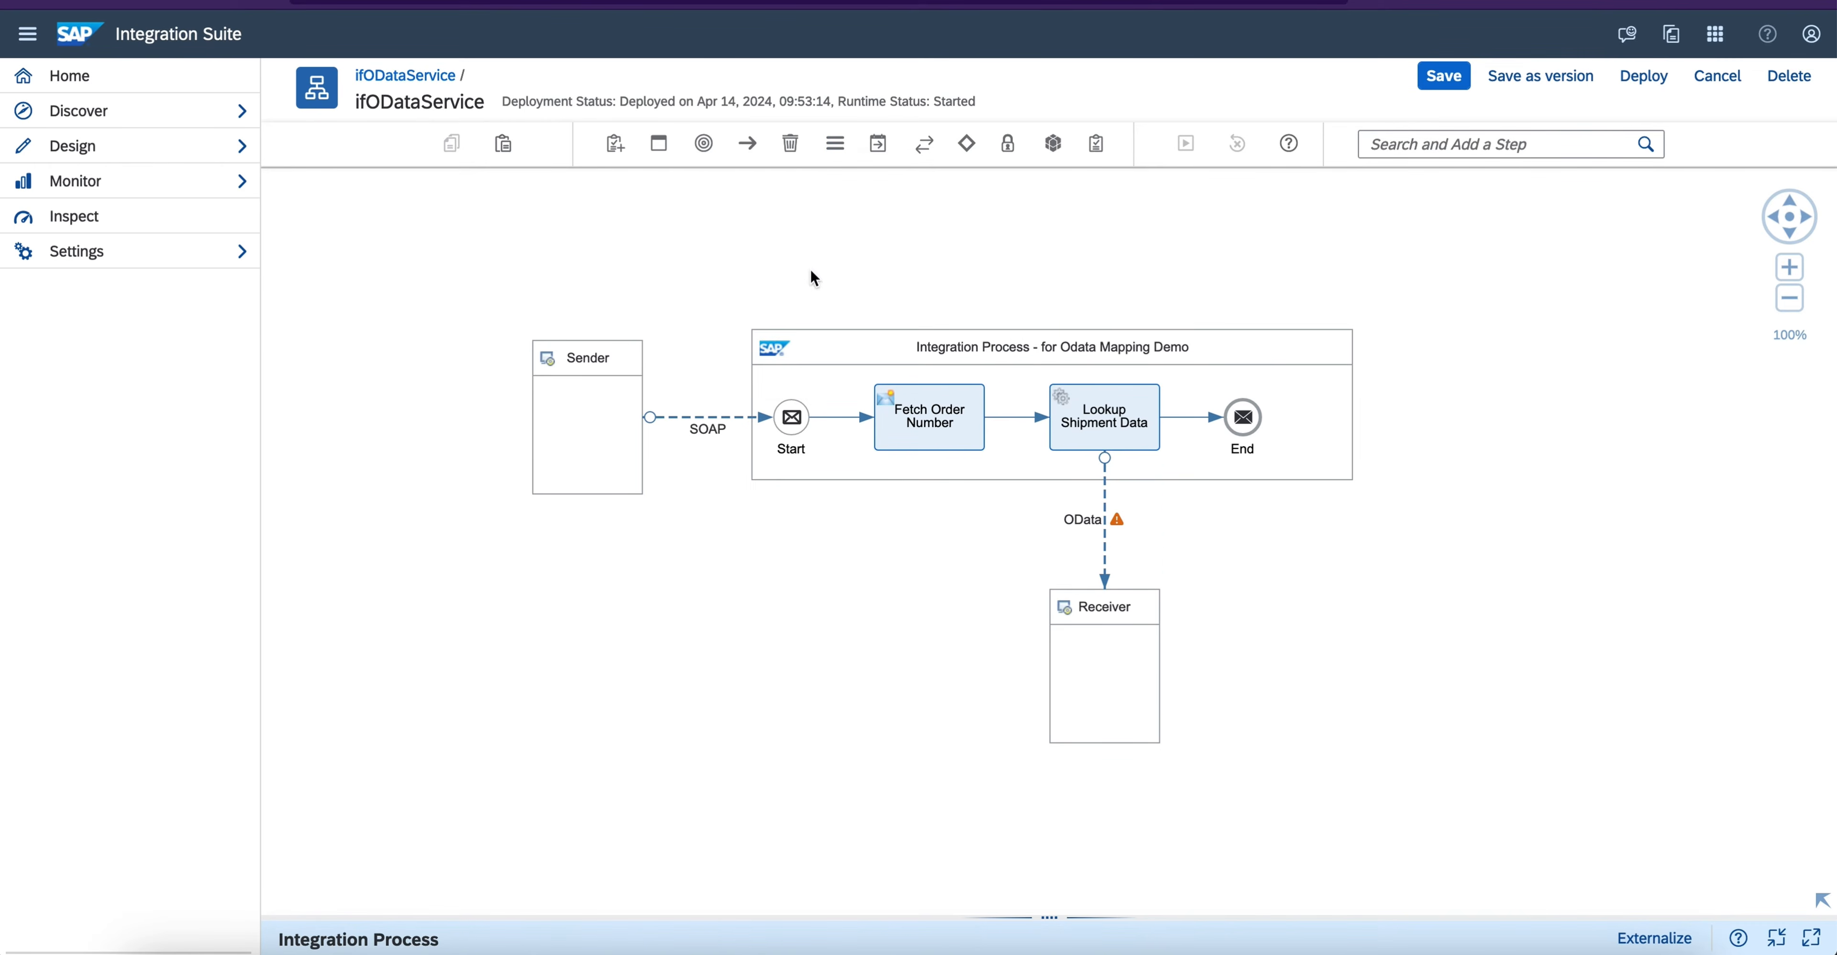
left_click(1189, 425)
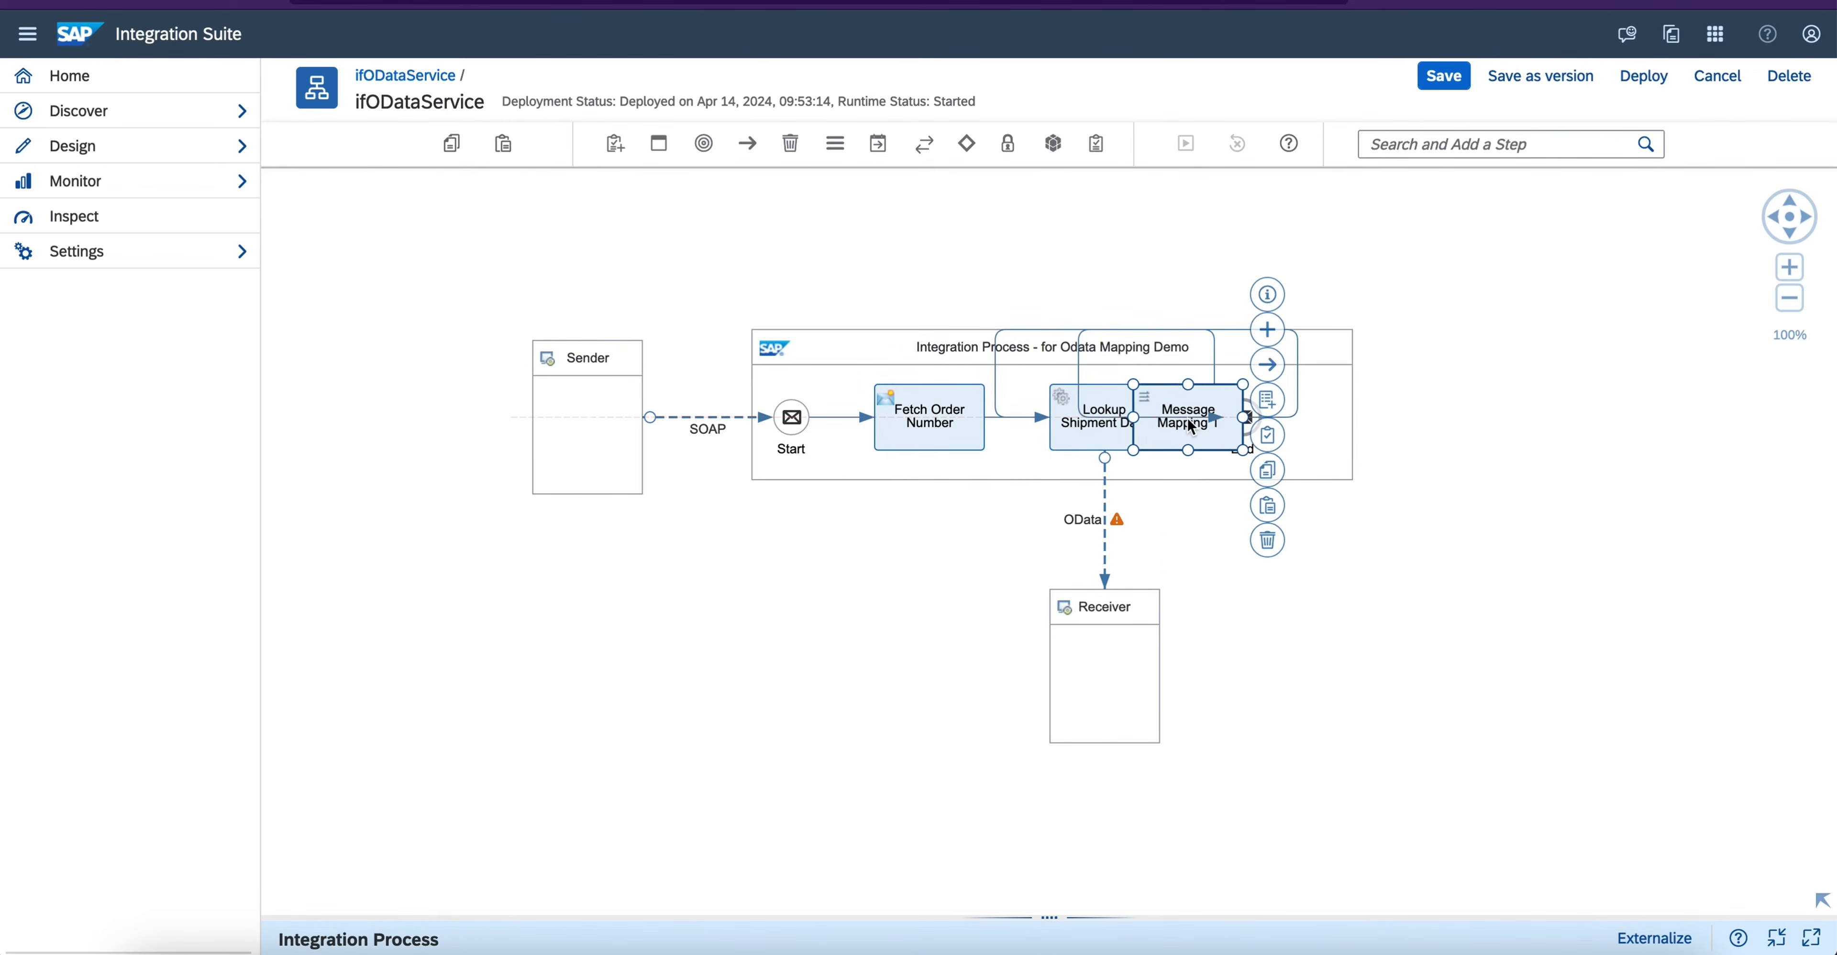
left_click(1341, 412)
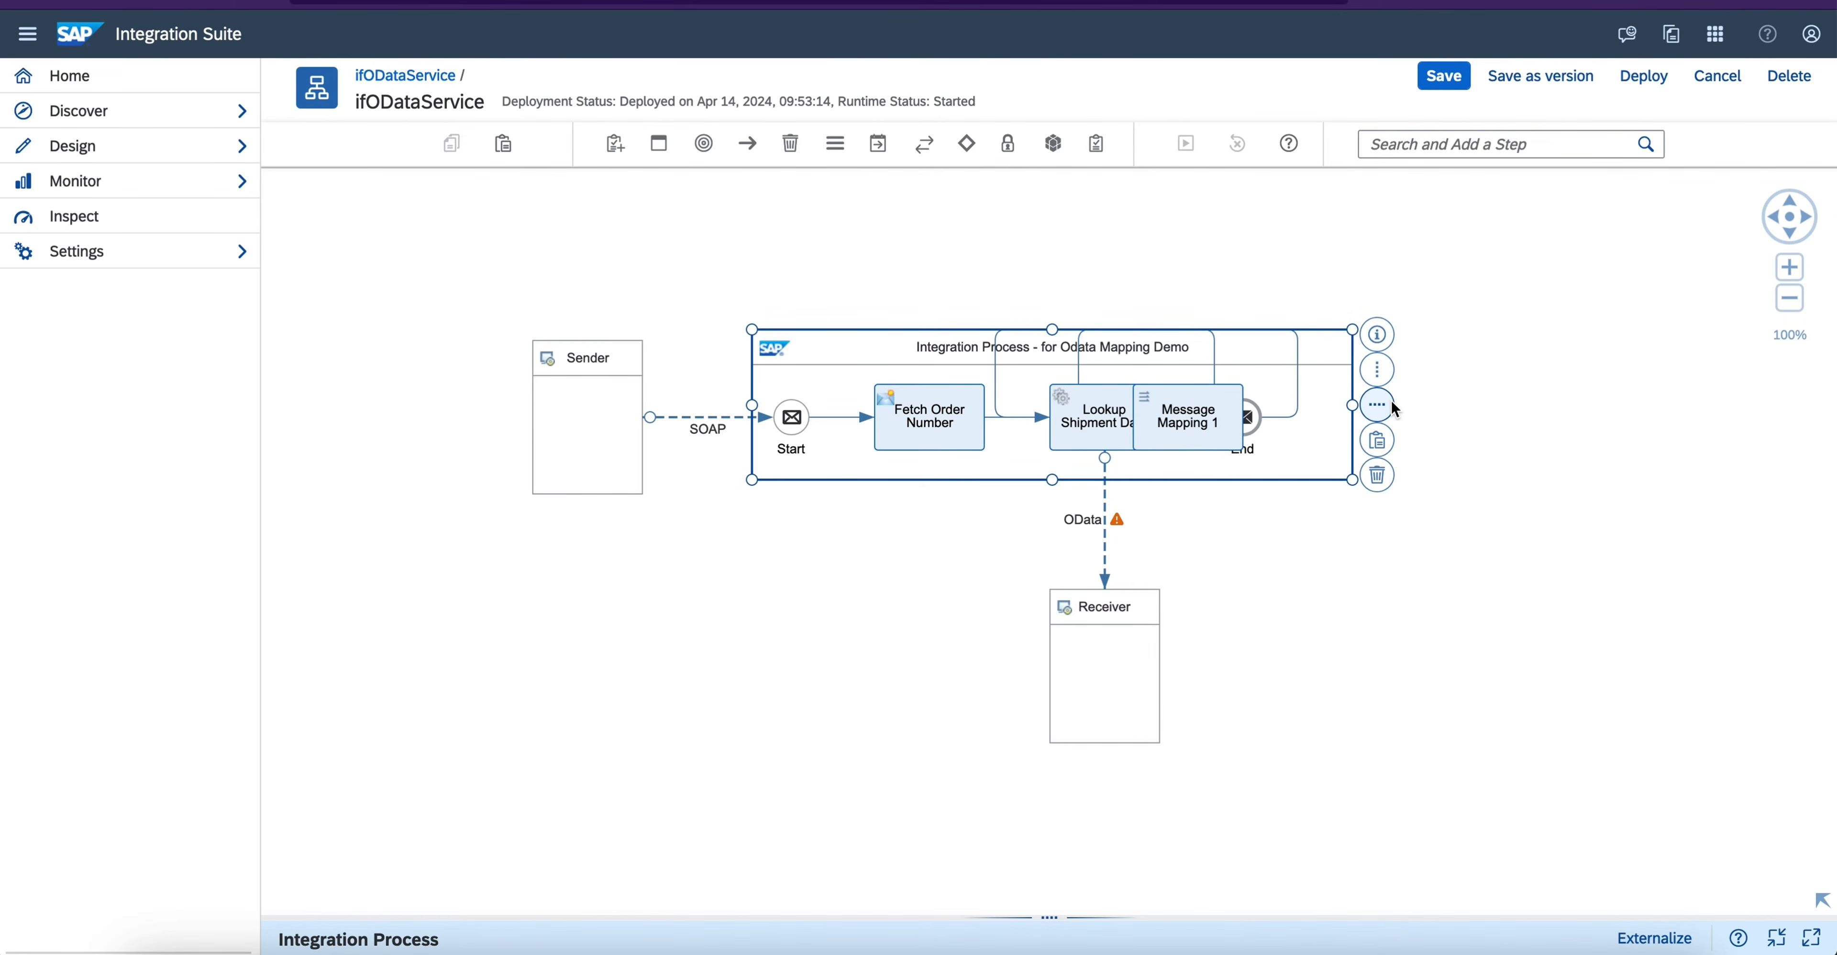
left_click(1381, 405)
left_click(1333, 416)
- Rename the new message mapping step to Order Response Mapping
left_click_drag(1054, 915, 1054, 603)
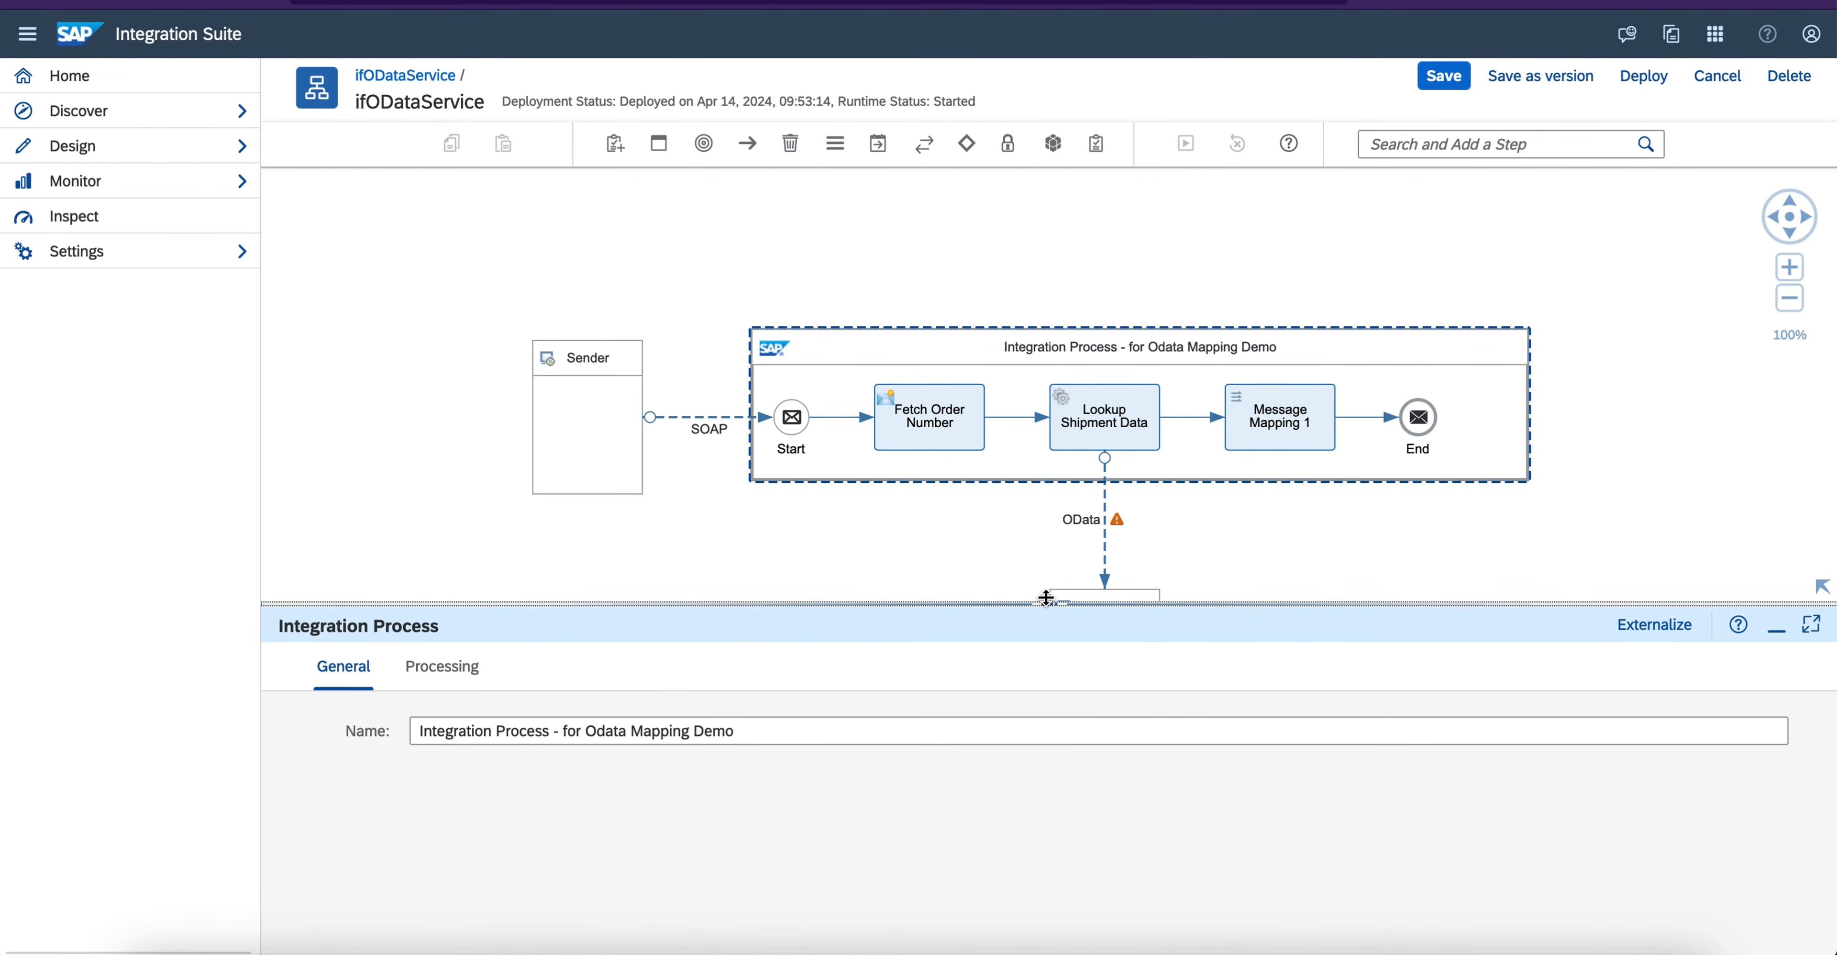
left_click(1285, 525)
left_click(1281, 411)
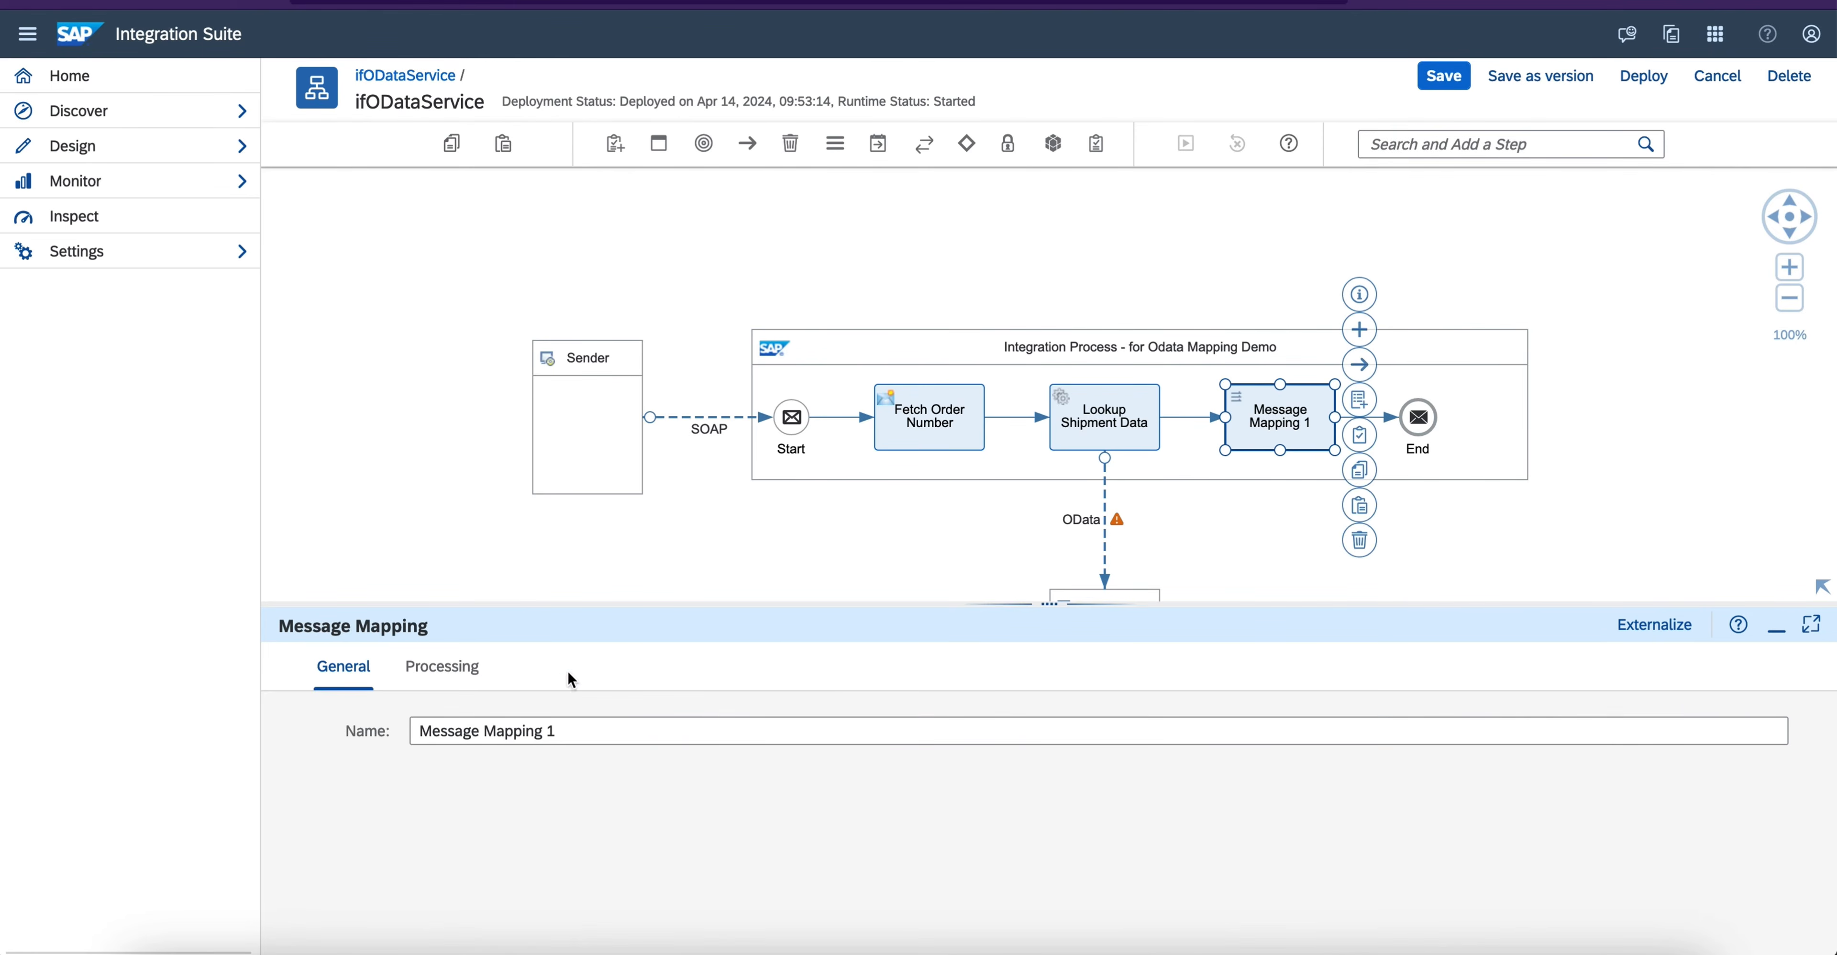
triple_click(537, 730)
type("Response o")
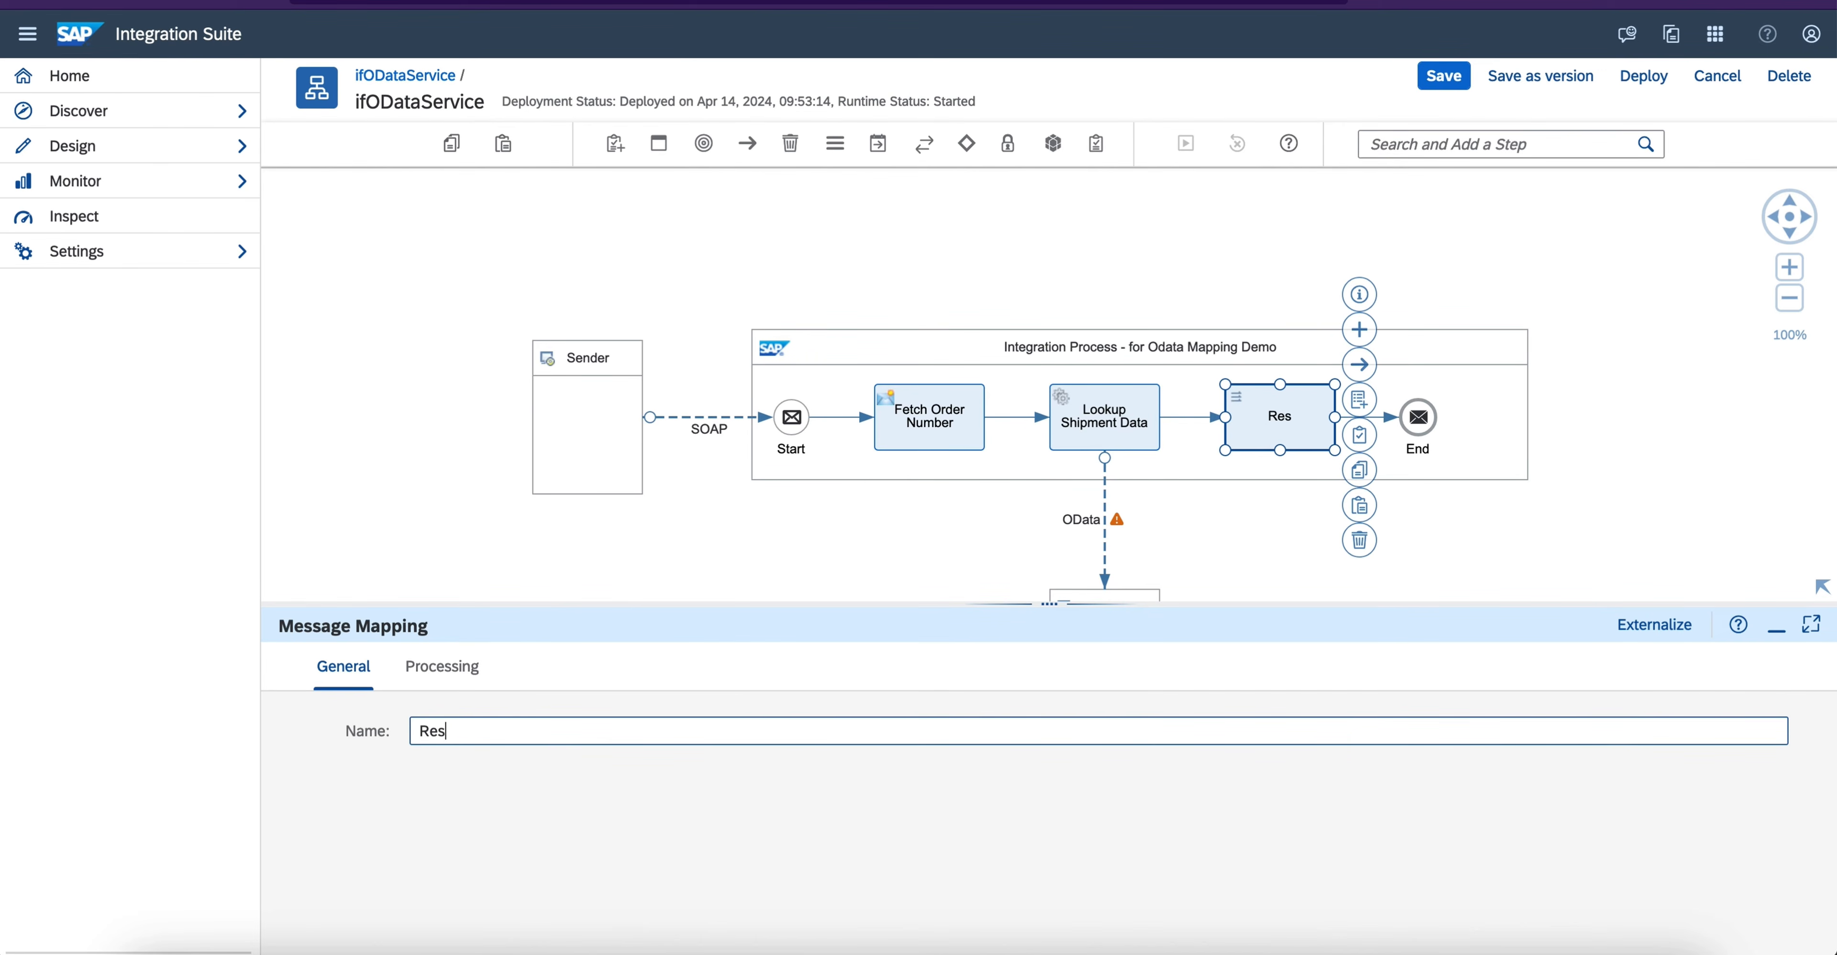
key("BackSpace")
key("BackSpace")
key("BackSpace")
key("BackSpace")
key("BackSpace")
key("BackSpace")
key("BackSpace")
key("BackSpace")
key("BackSpace")
key("BackSpace")
type("Order Response Mapping")
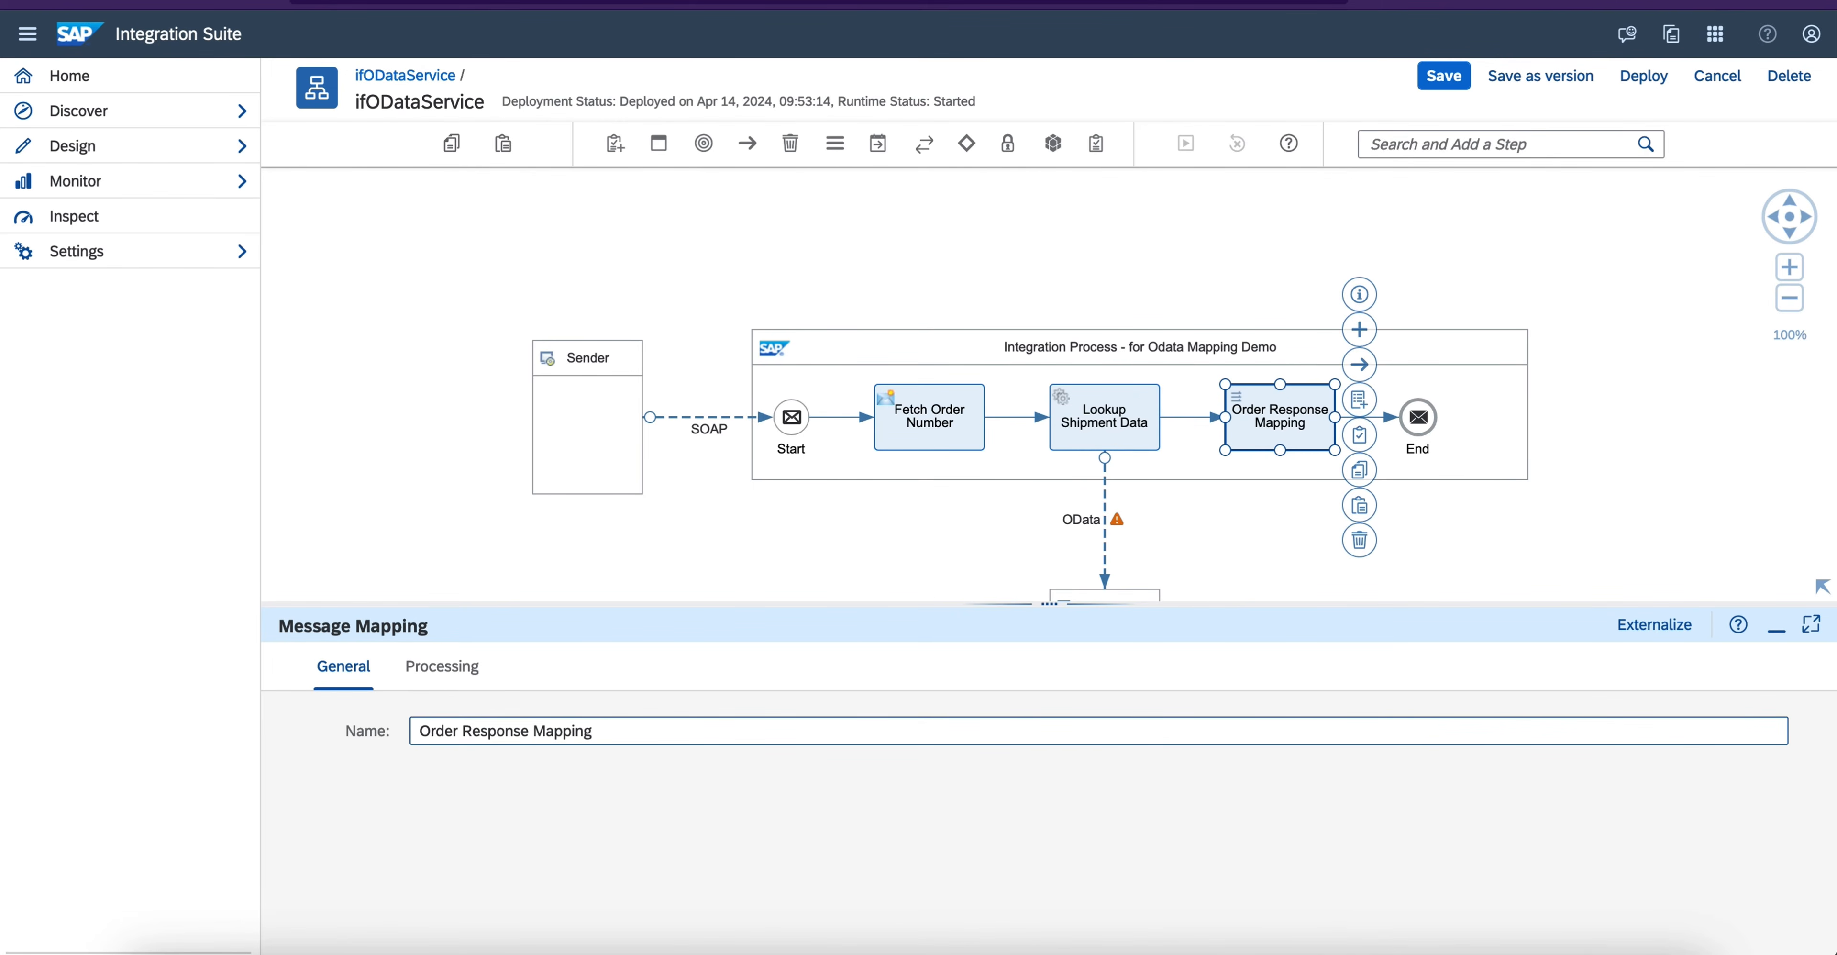
- Assign the local resource mmDemoODataOrderDataToNewDestinatonStructure.mmap to Order Response Mapping with reference type Static, and save the flow
left_click(421, 670)
left_click(622, 731)
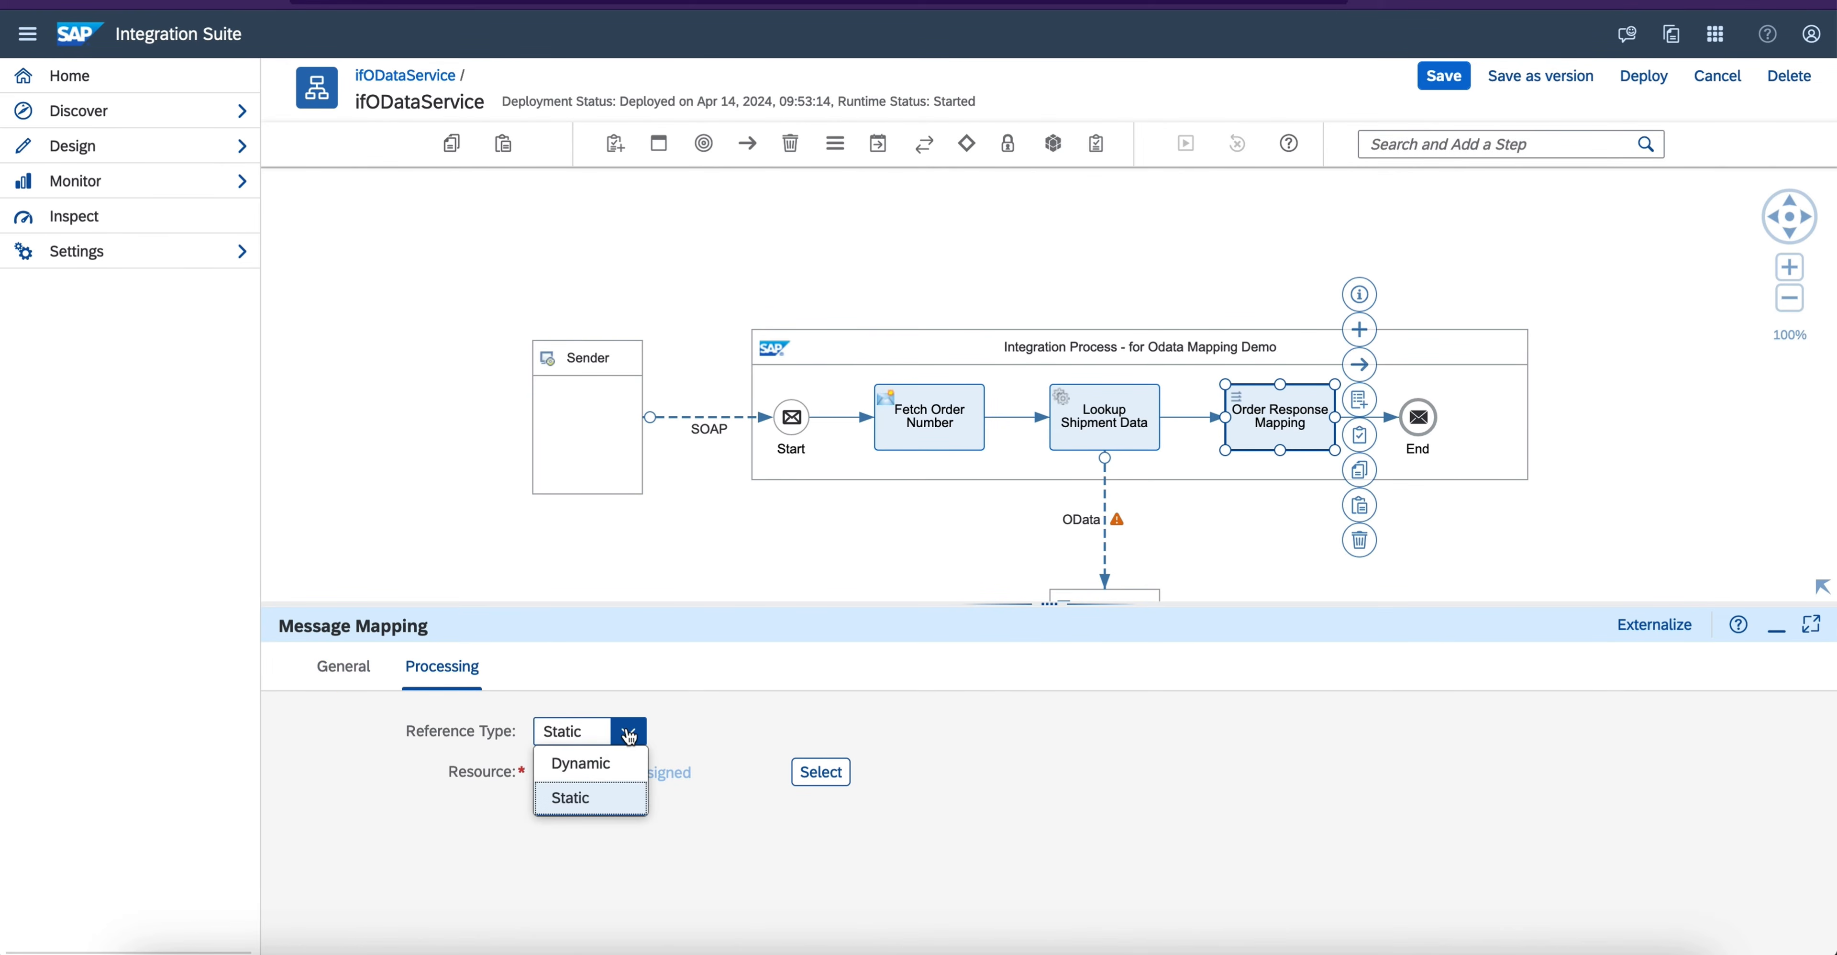
left_click(596, 799)
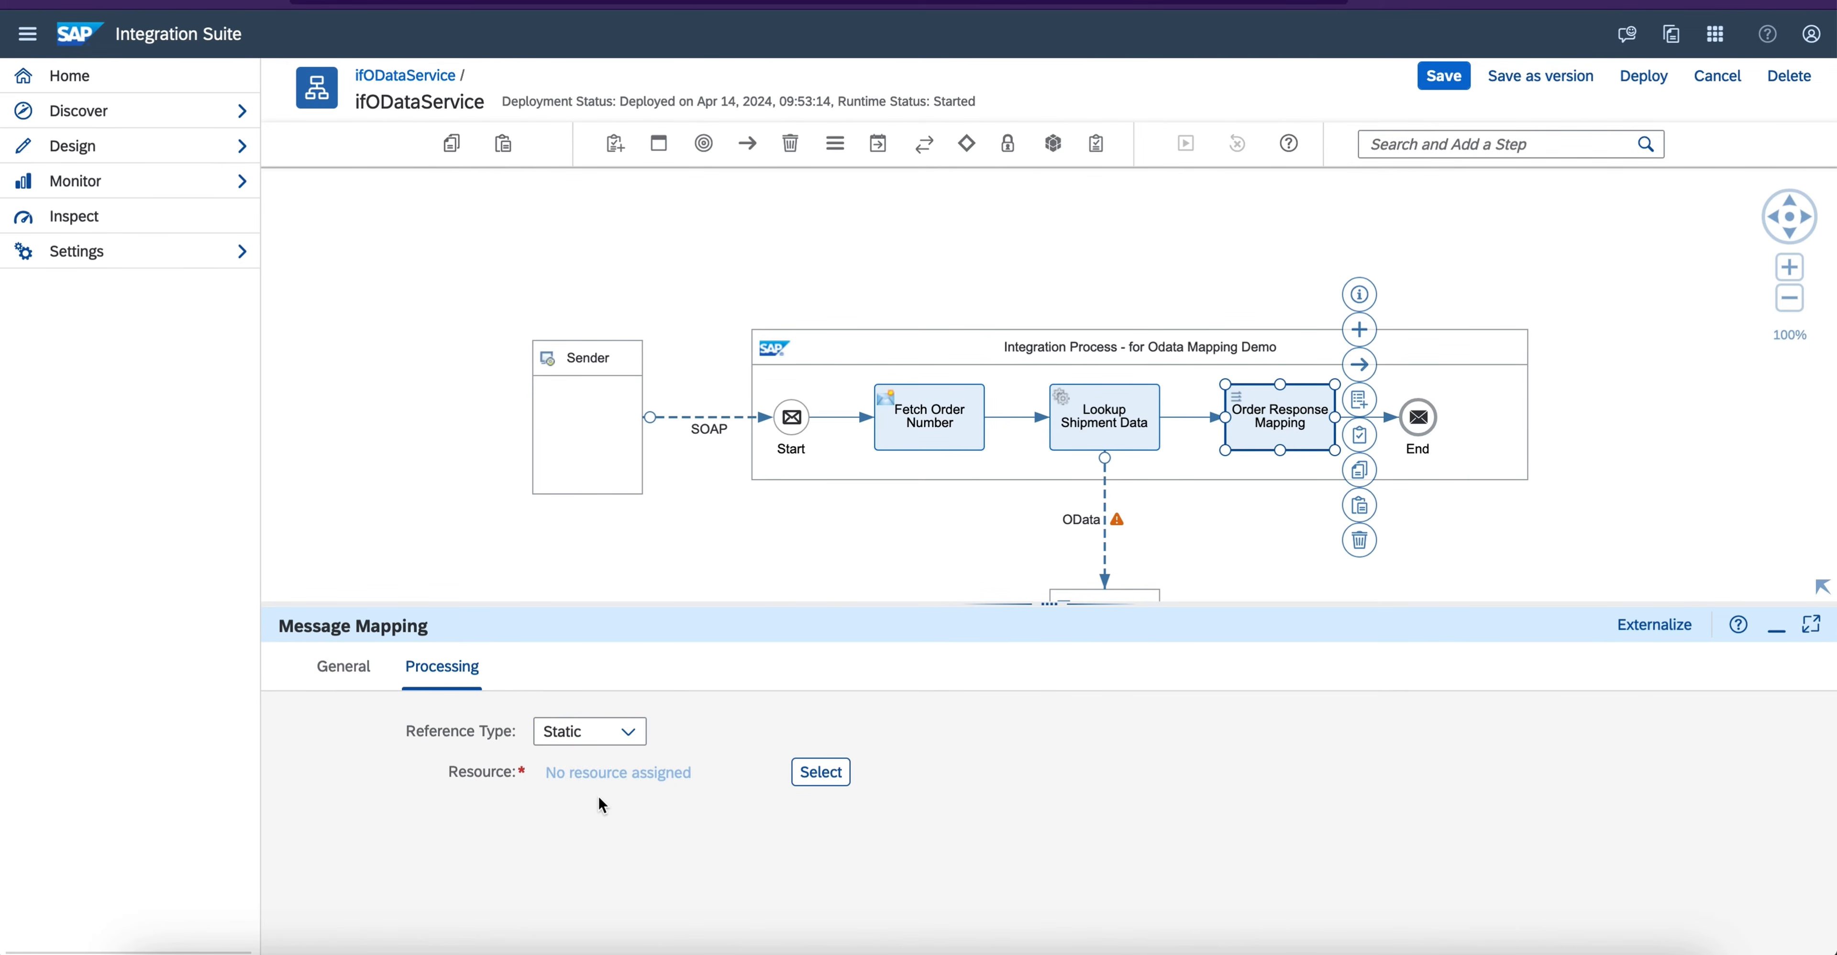
left_click(813, 772)
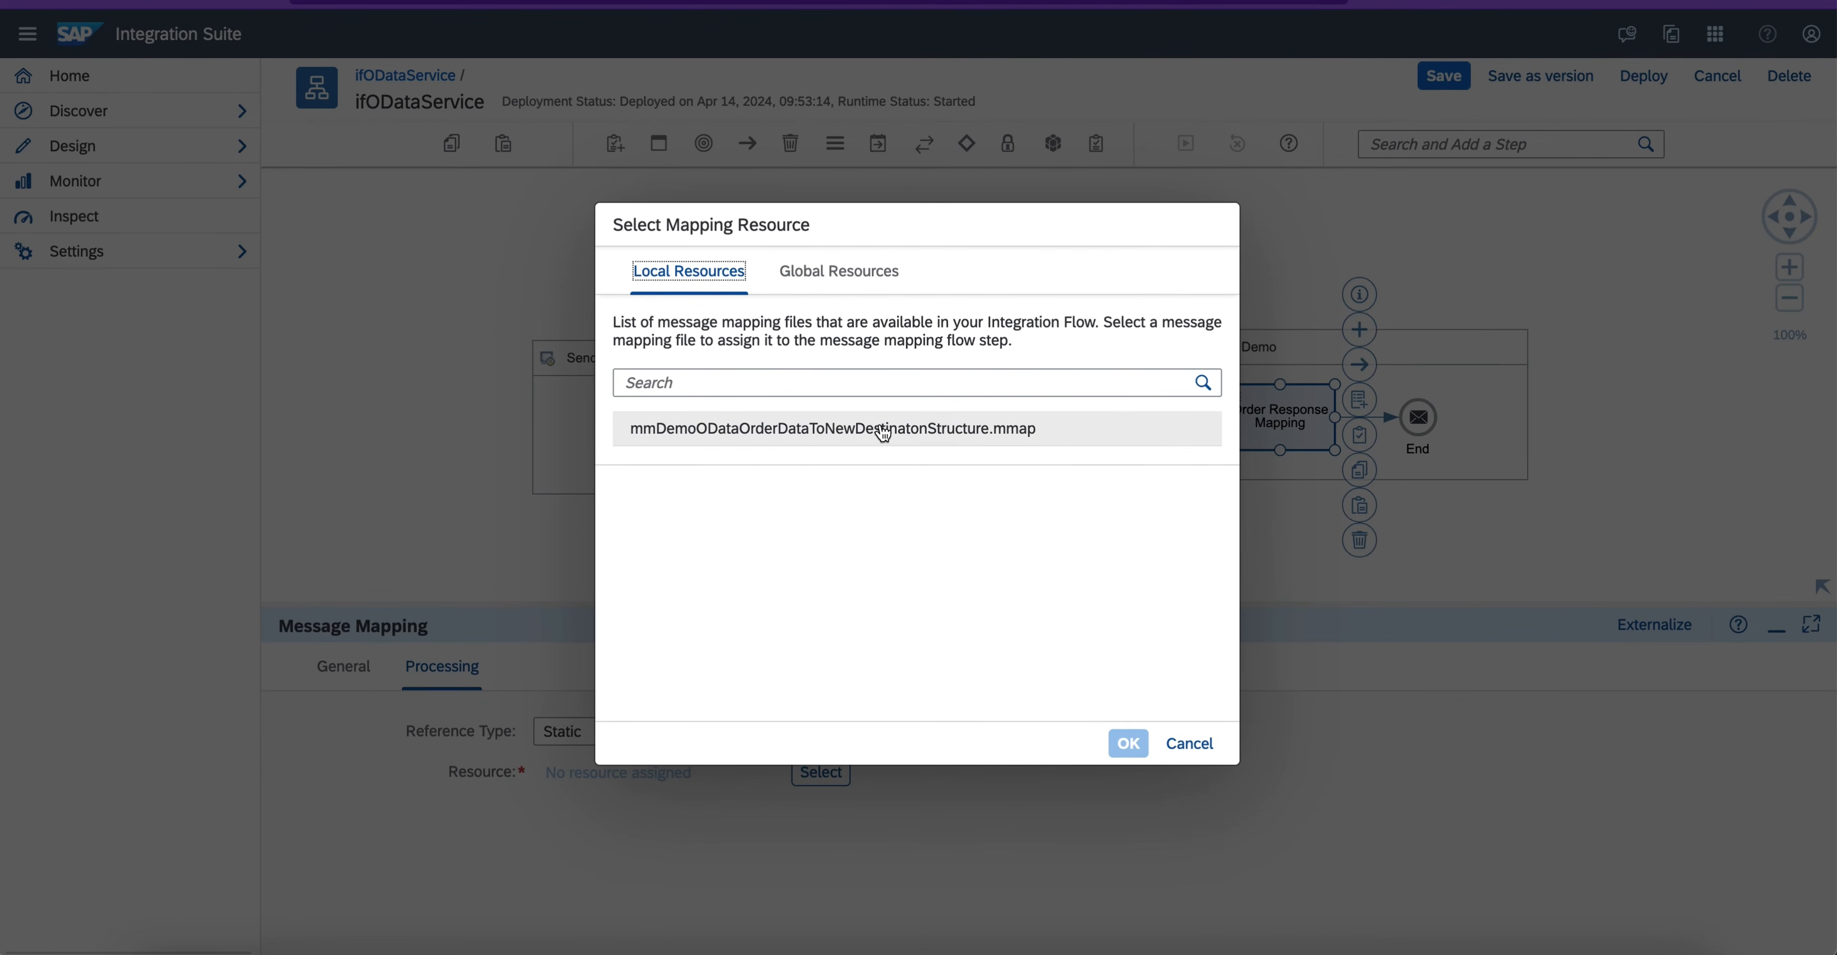
left_click(907, 429)
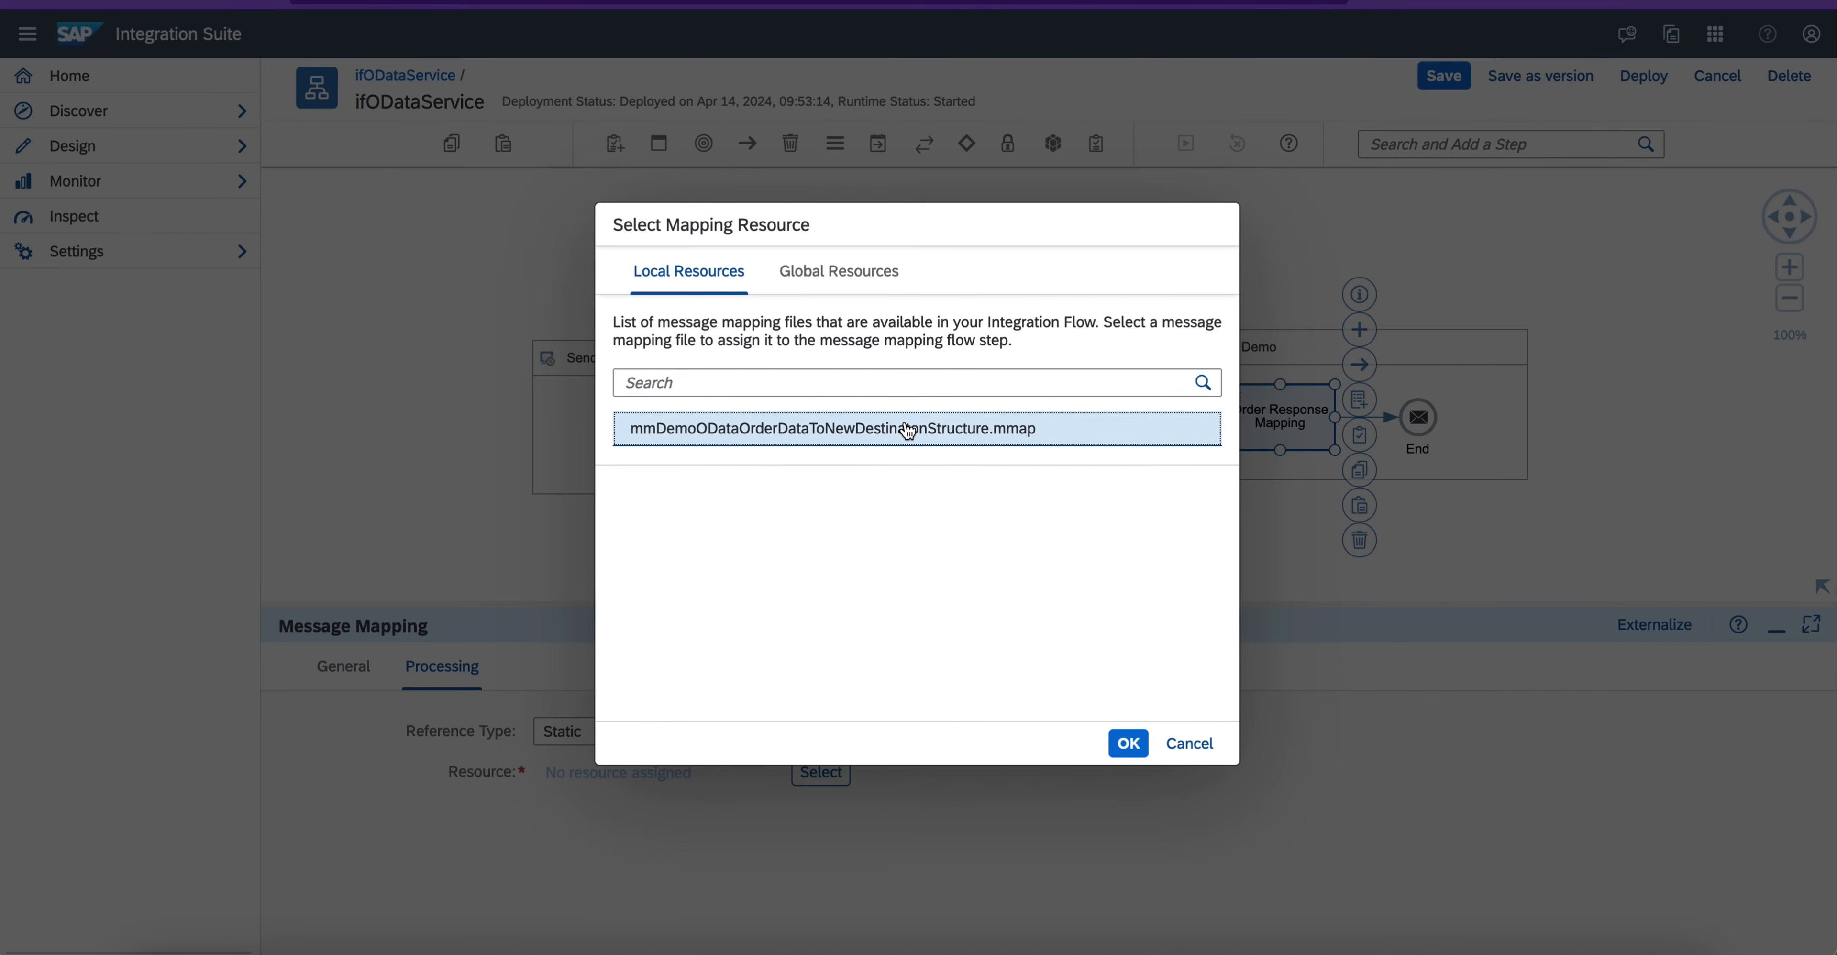
left_click(1127, 743)
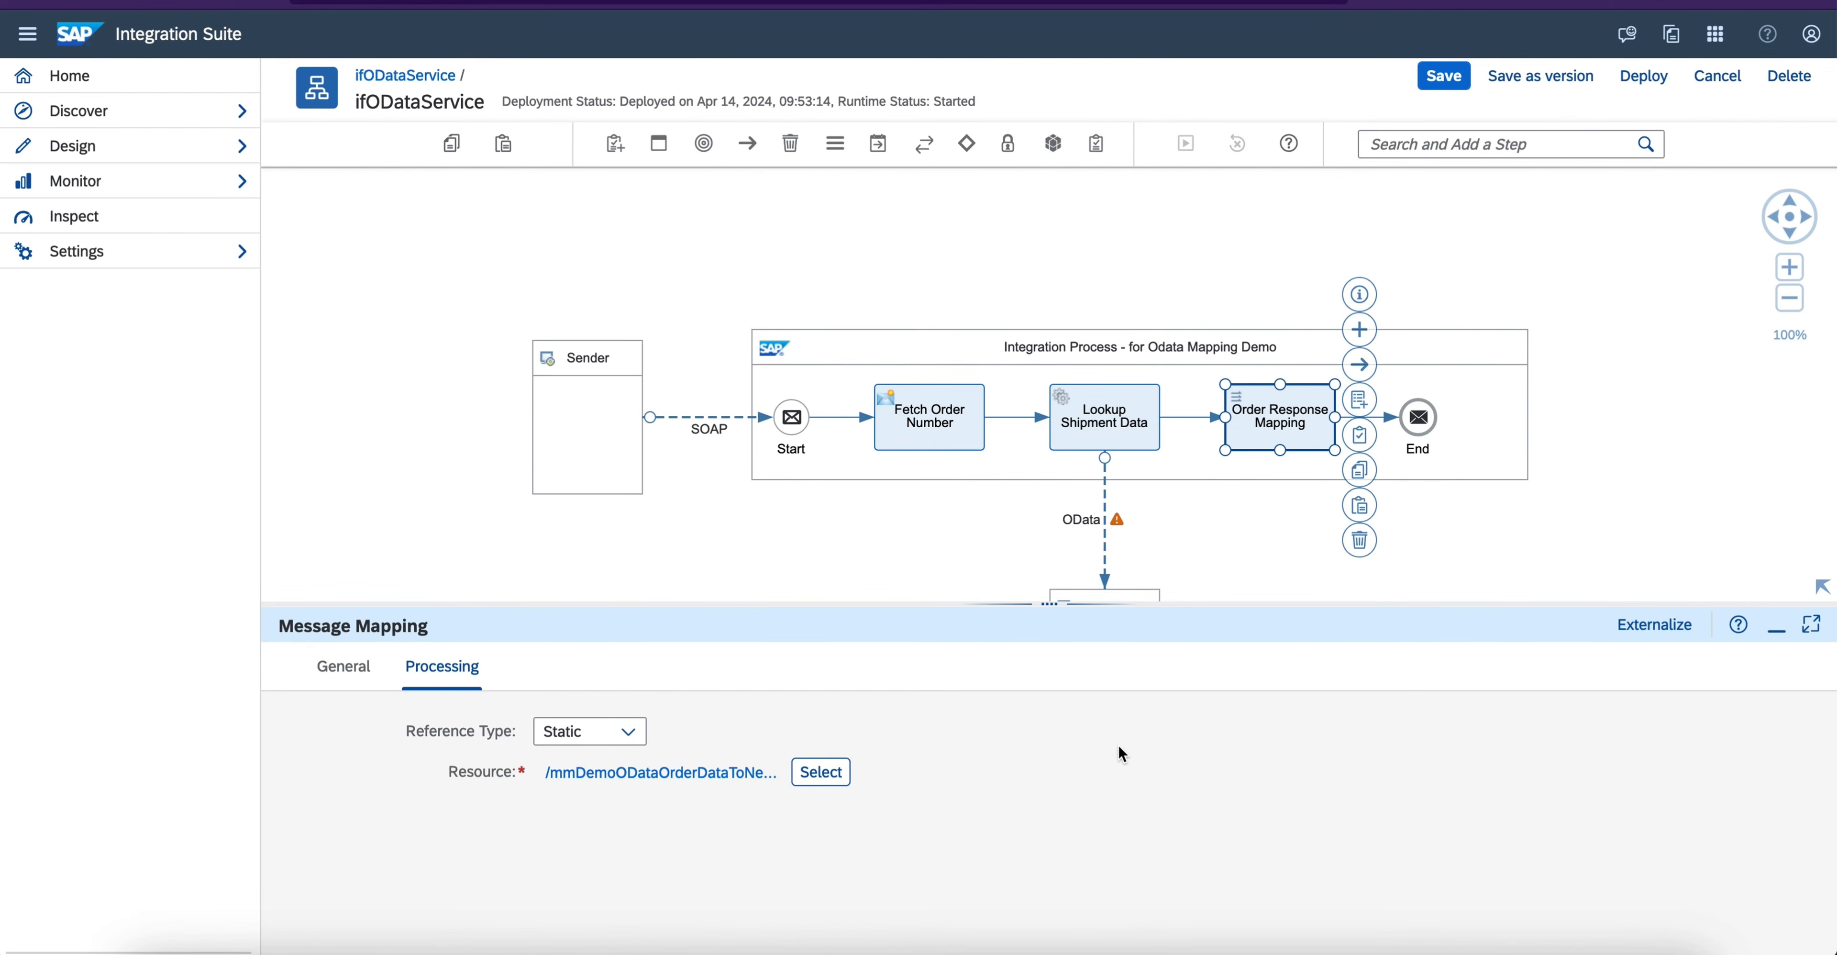
left_click(1775, 628)
left_click(1440, 72)
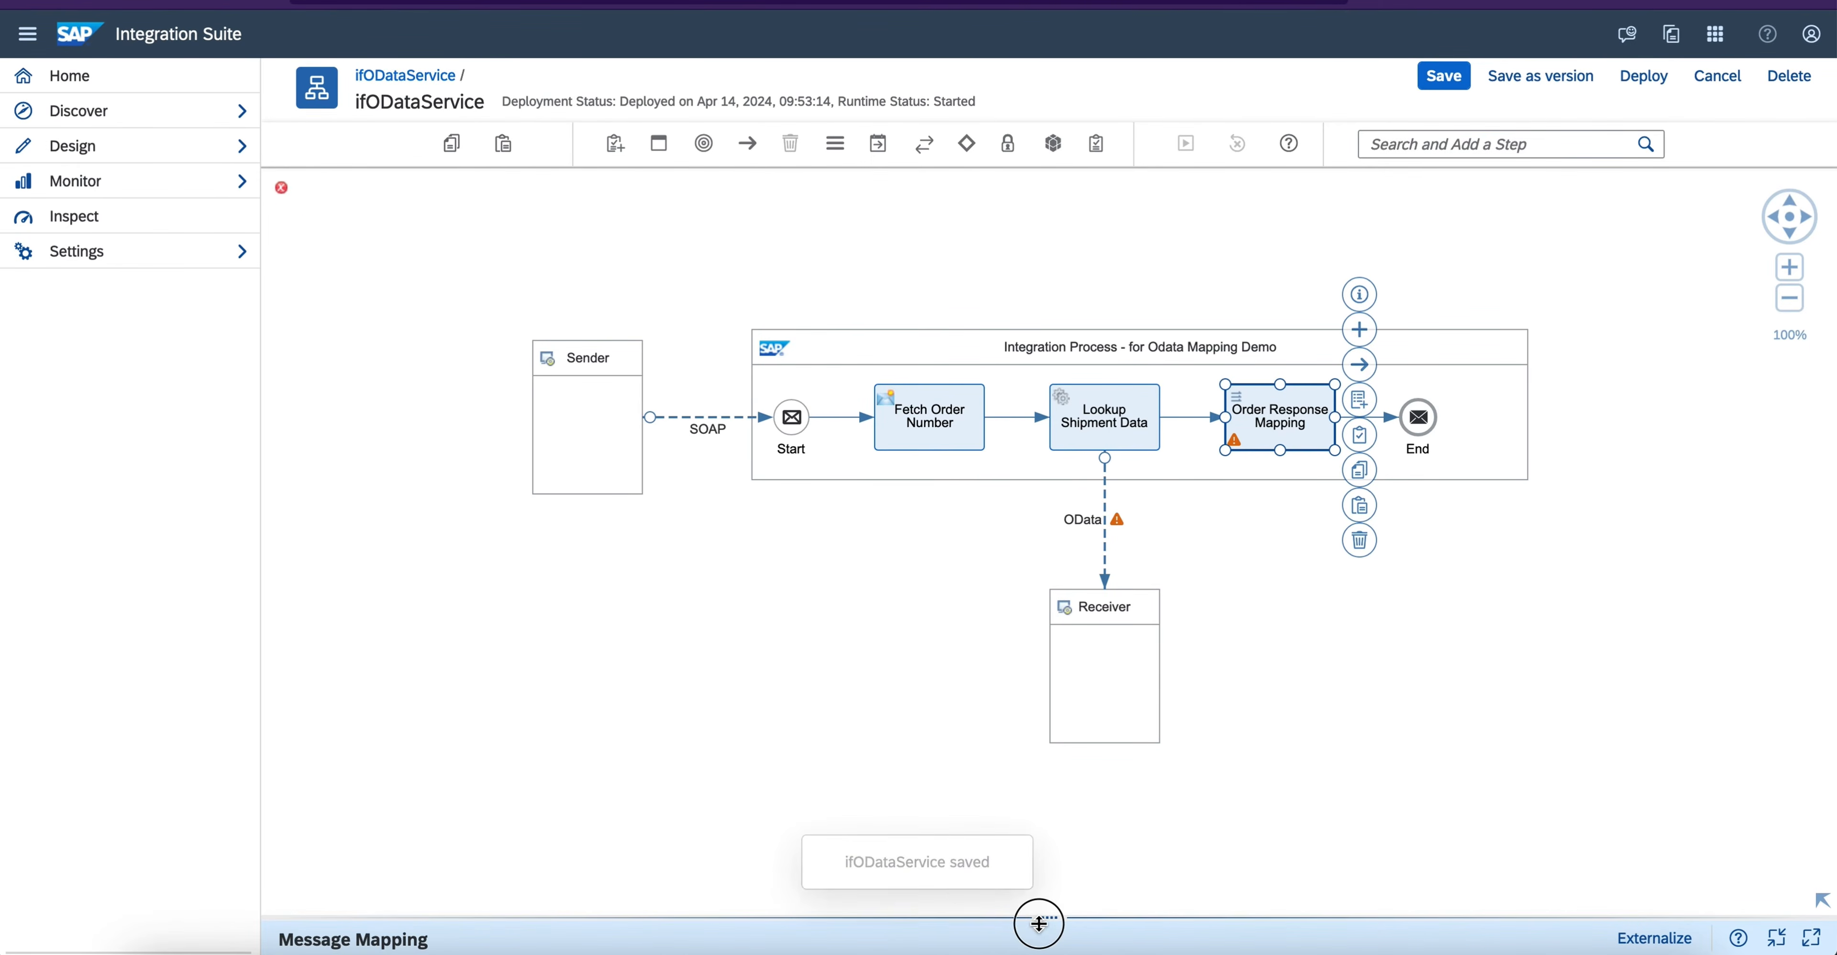
- Open the mapping assigned to Order Response Mapping and expand the source structure's Order node to inspect its field mappings
left_click_drag(1038, 926, 1017, 550)
left_click(662, 704)
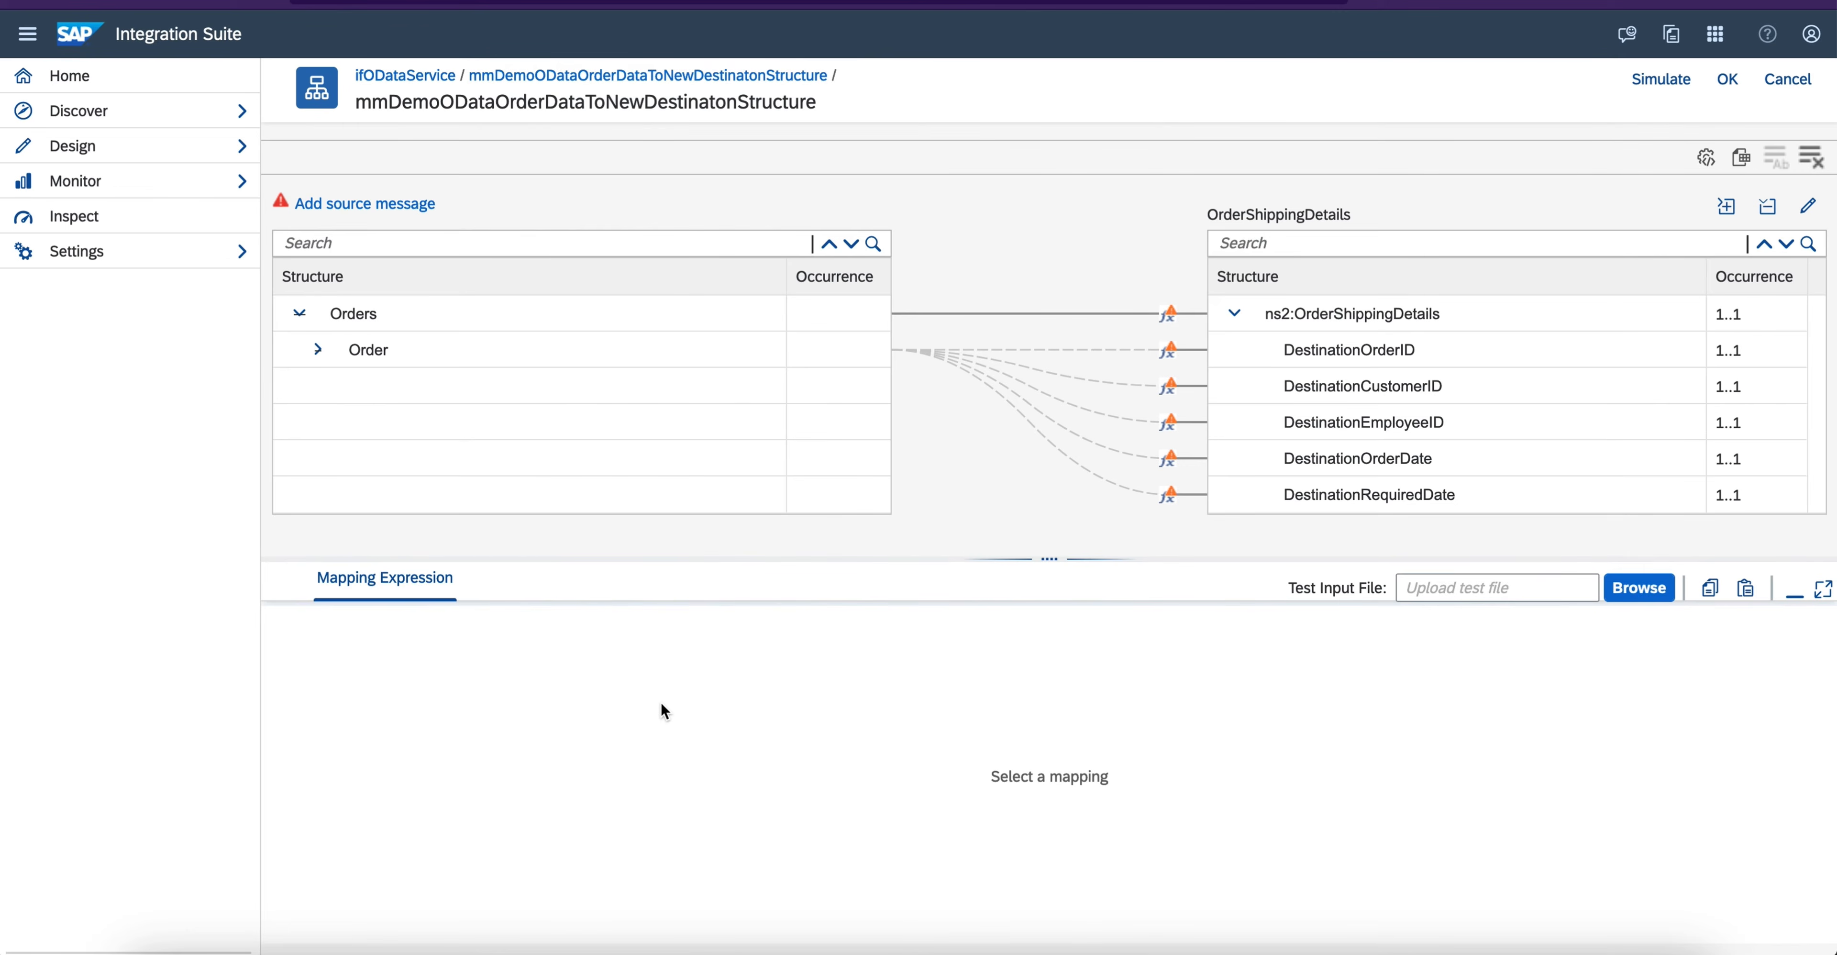
left_click(318, 350)
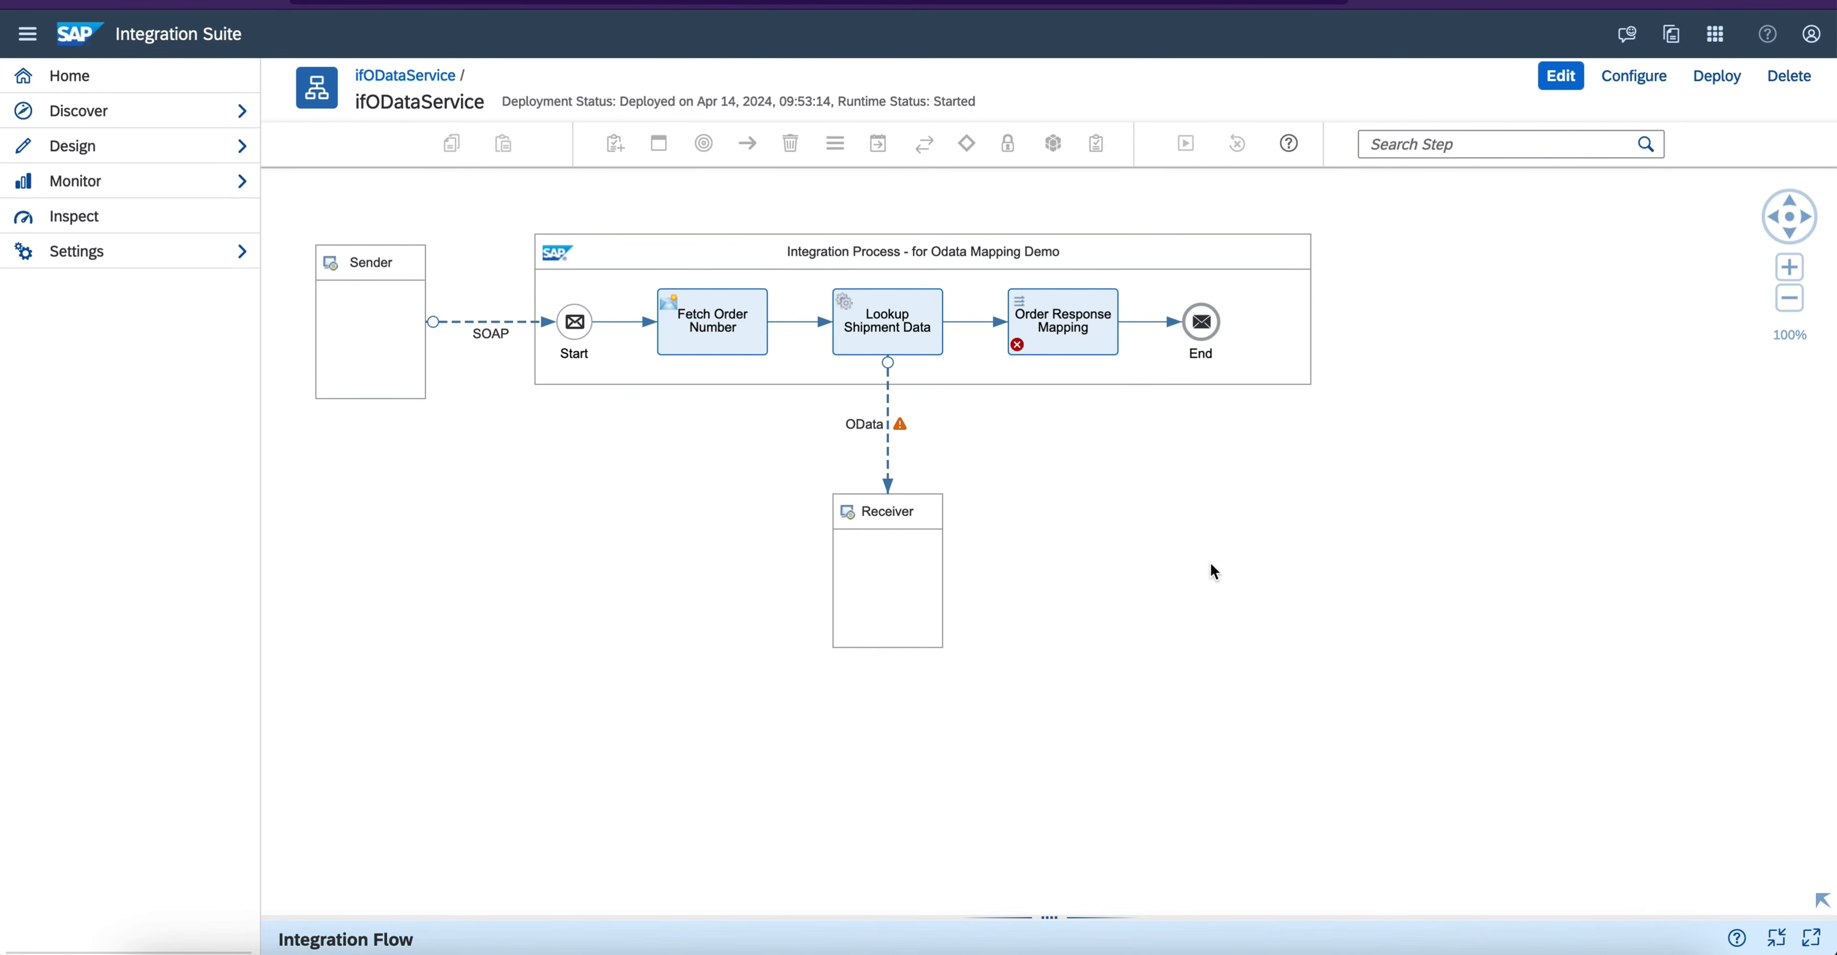
left_click_drag(1253, 614, 1309, 643)
- Review the processing settings of the Order Response Mapping step in ifODataService
left_click(1170, 421)
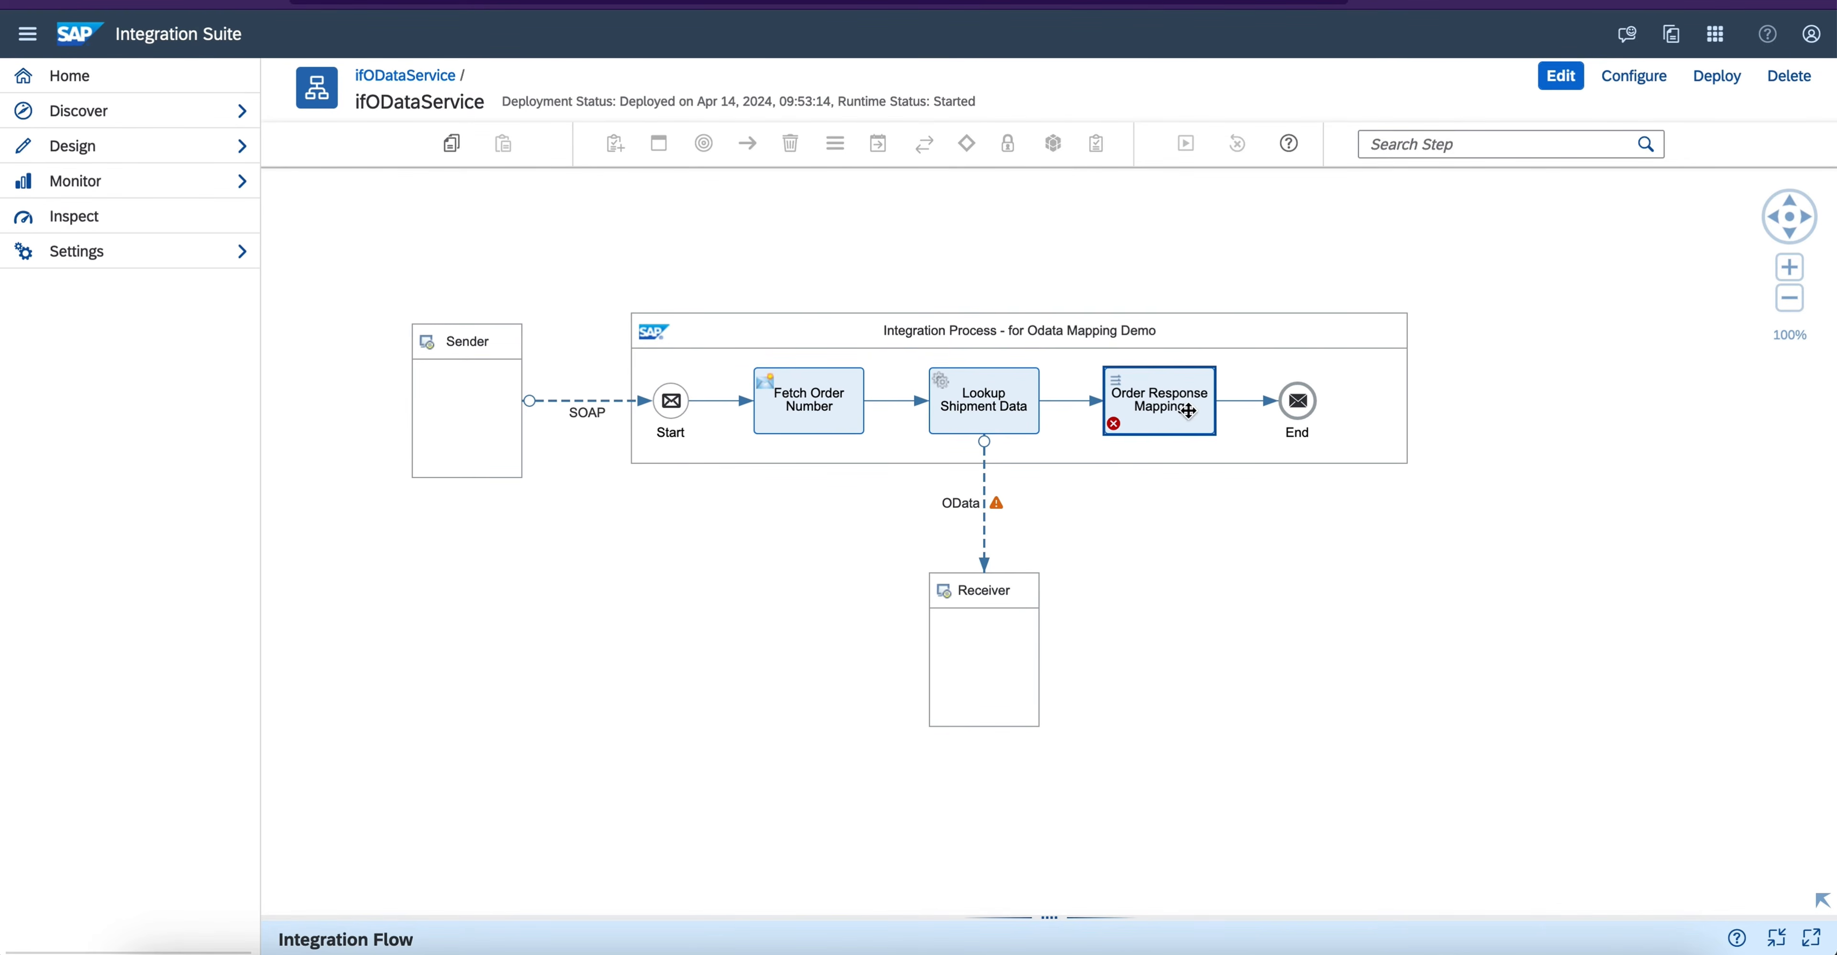
left_click_drag(1039, 914, 1041, 547)
double_click(488, 618)
left_click(460, 618)
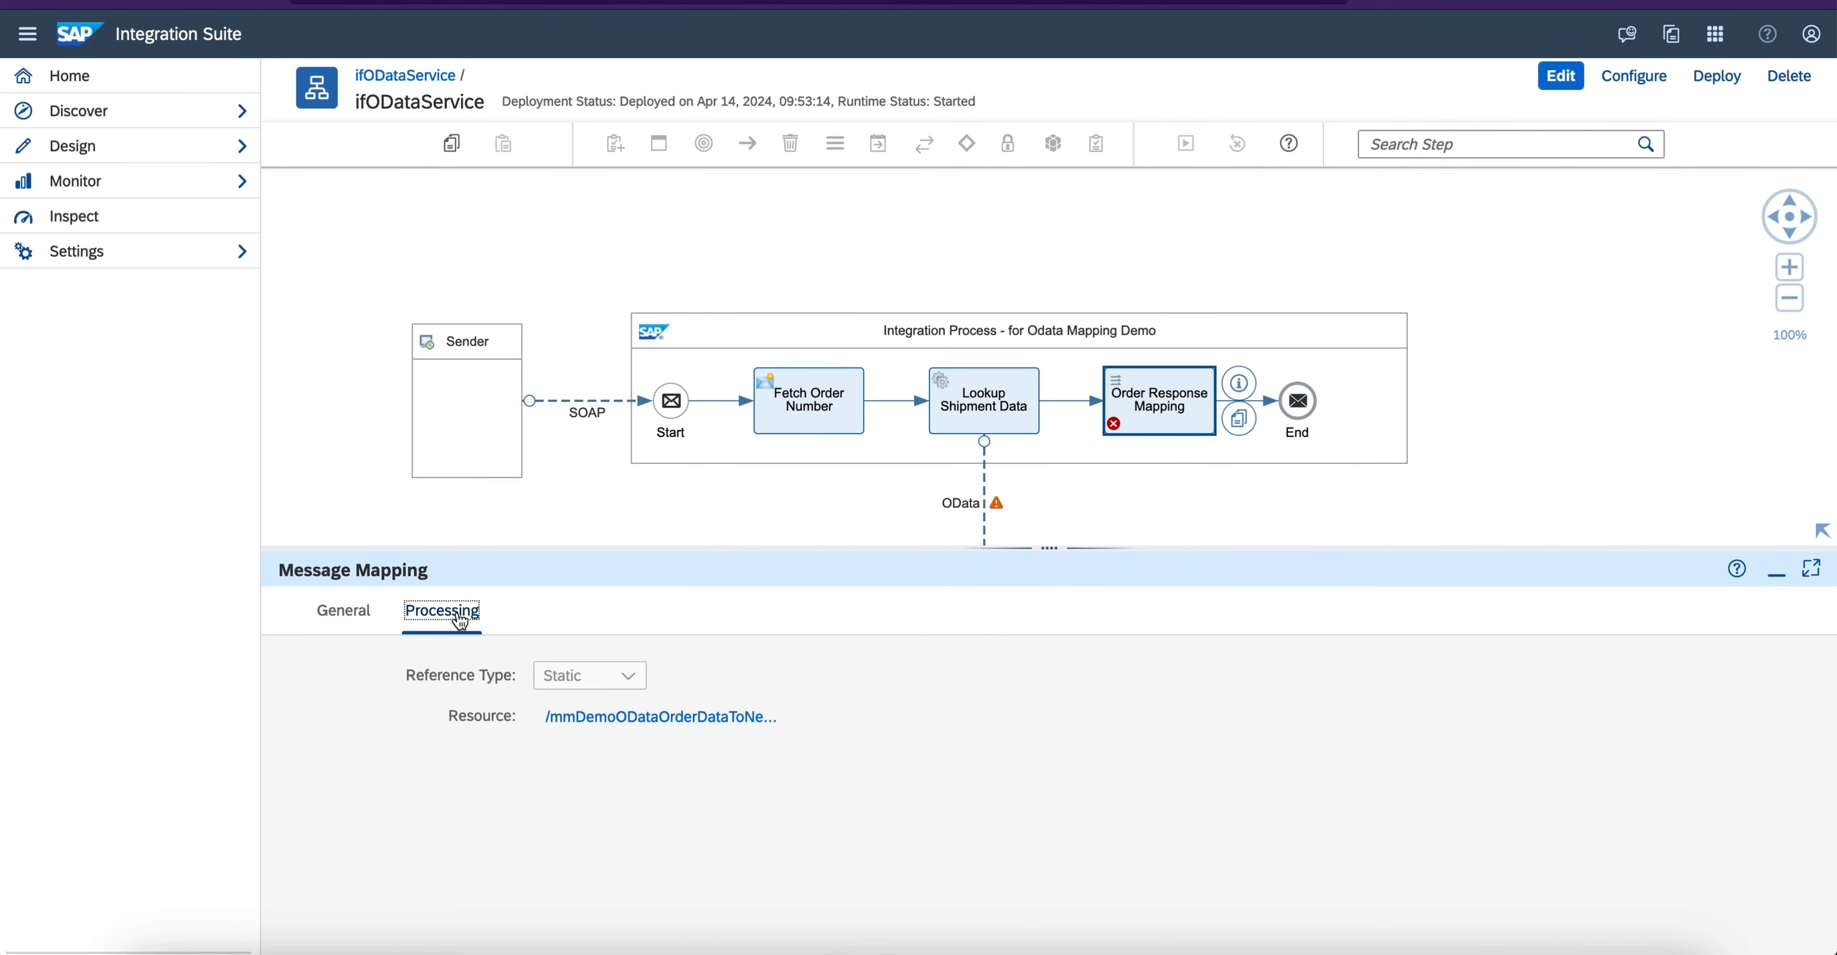
- Put ifODataService into edit mode and examine the integration flow's list of problems
left_click(1194, 460)
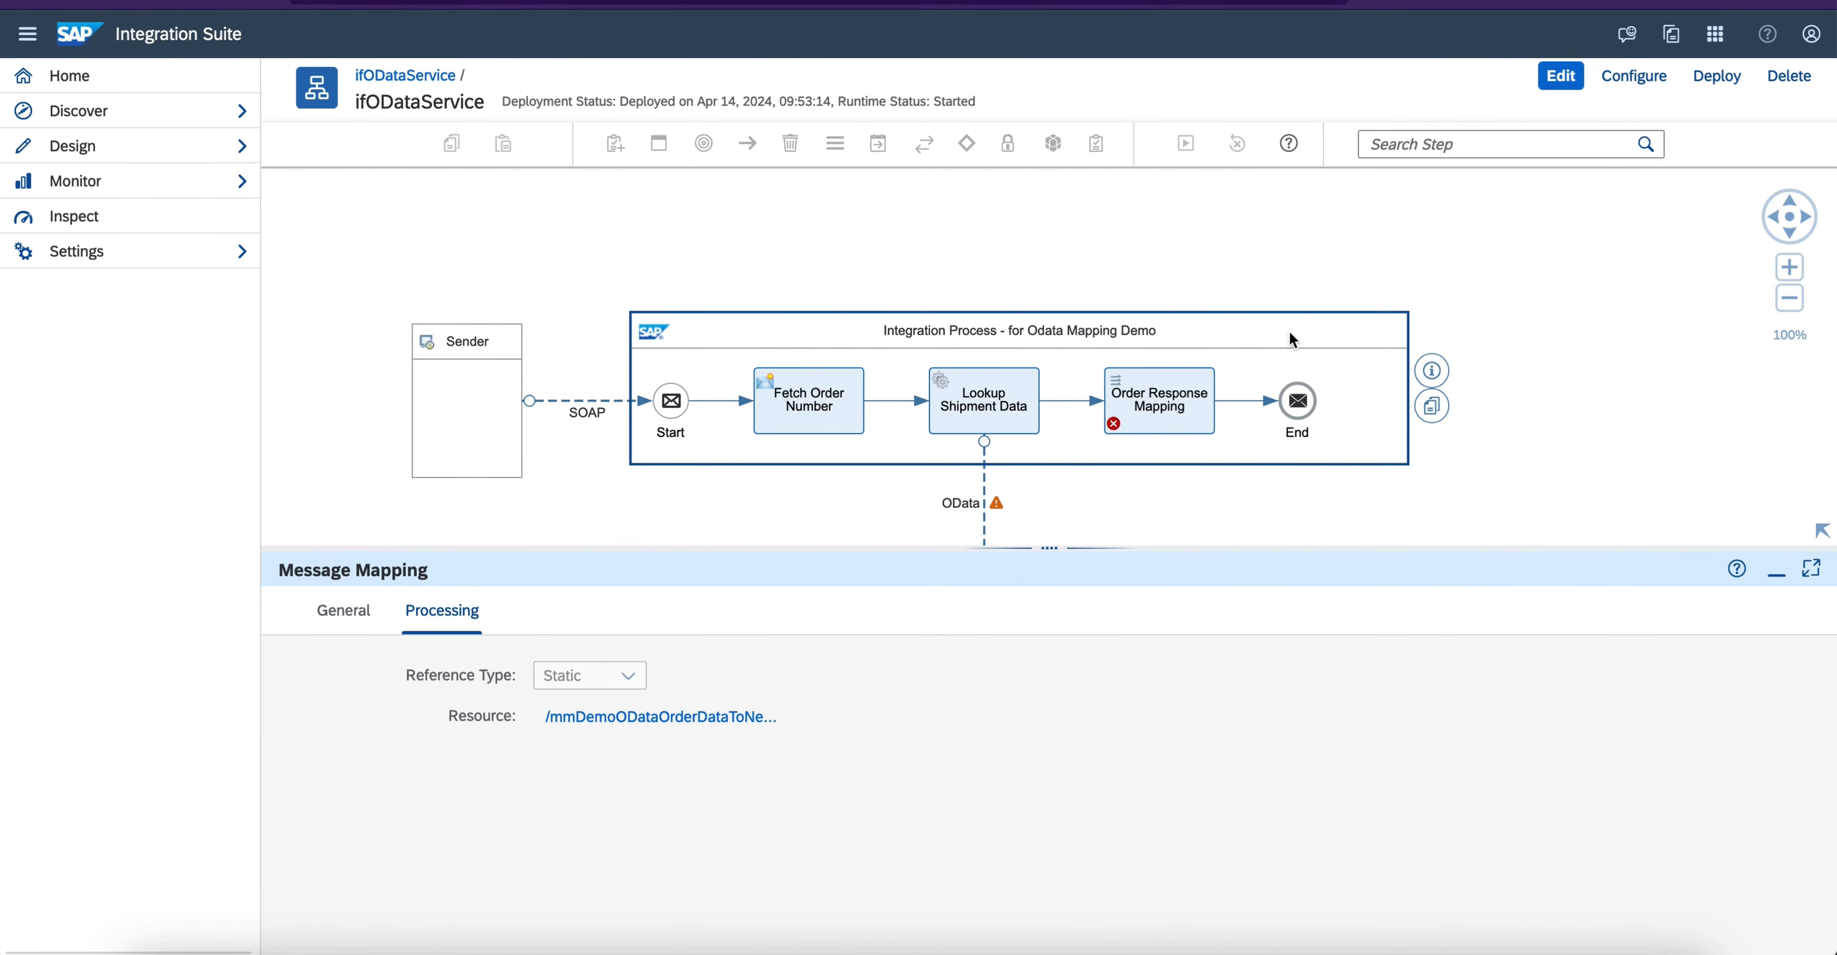
left_click(1561, 77)
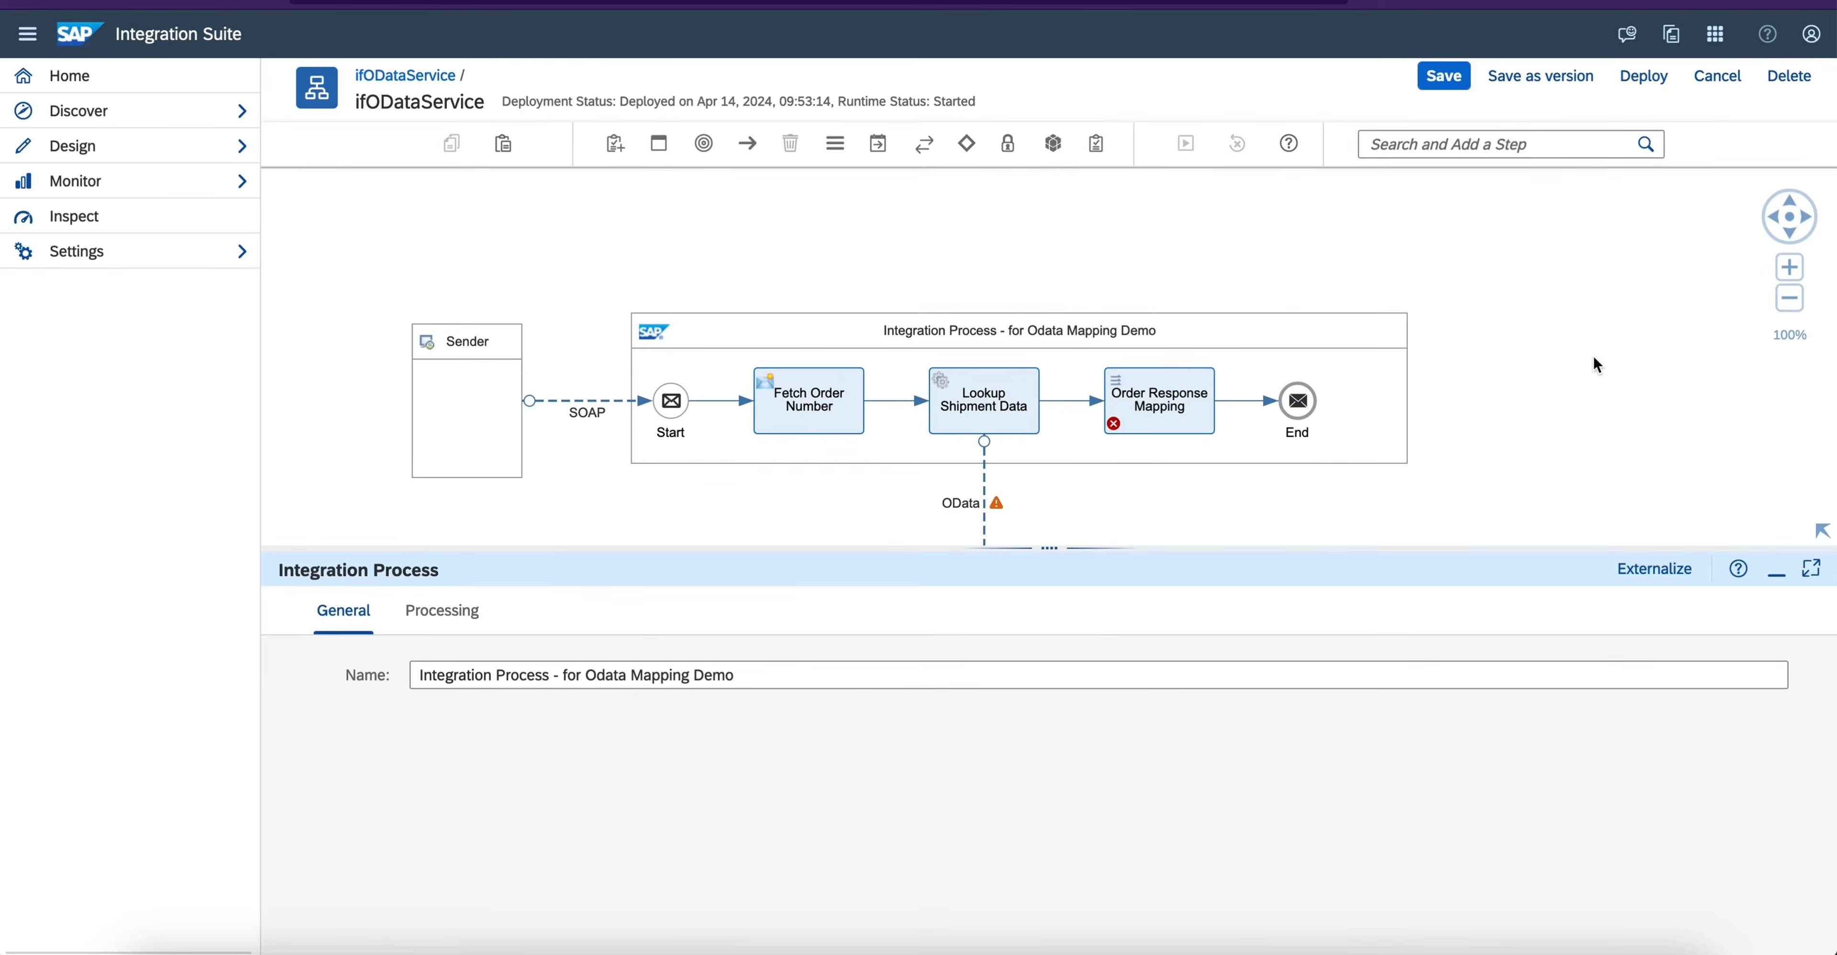
left_click(1595, 357)
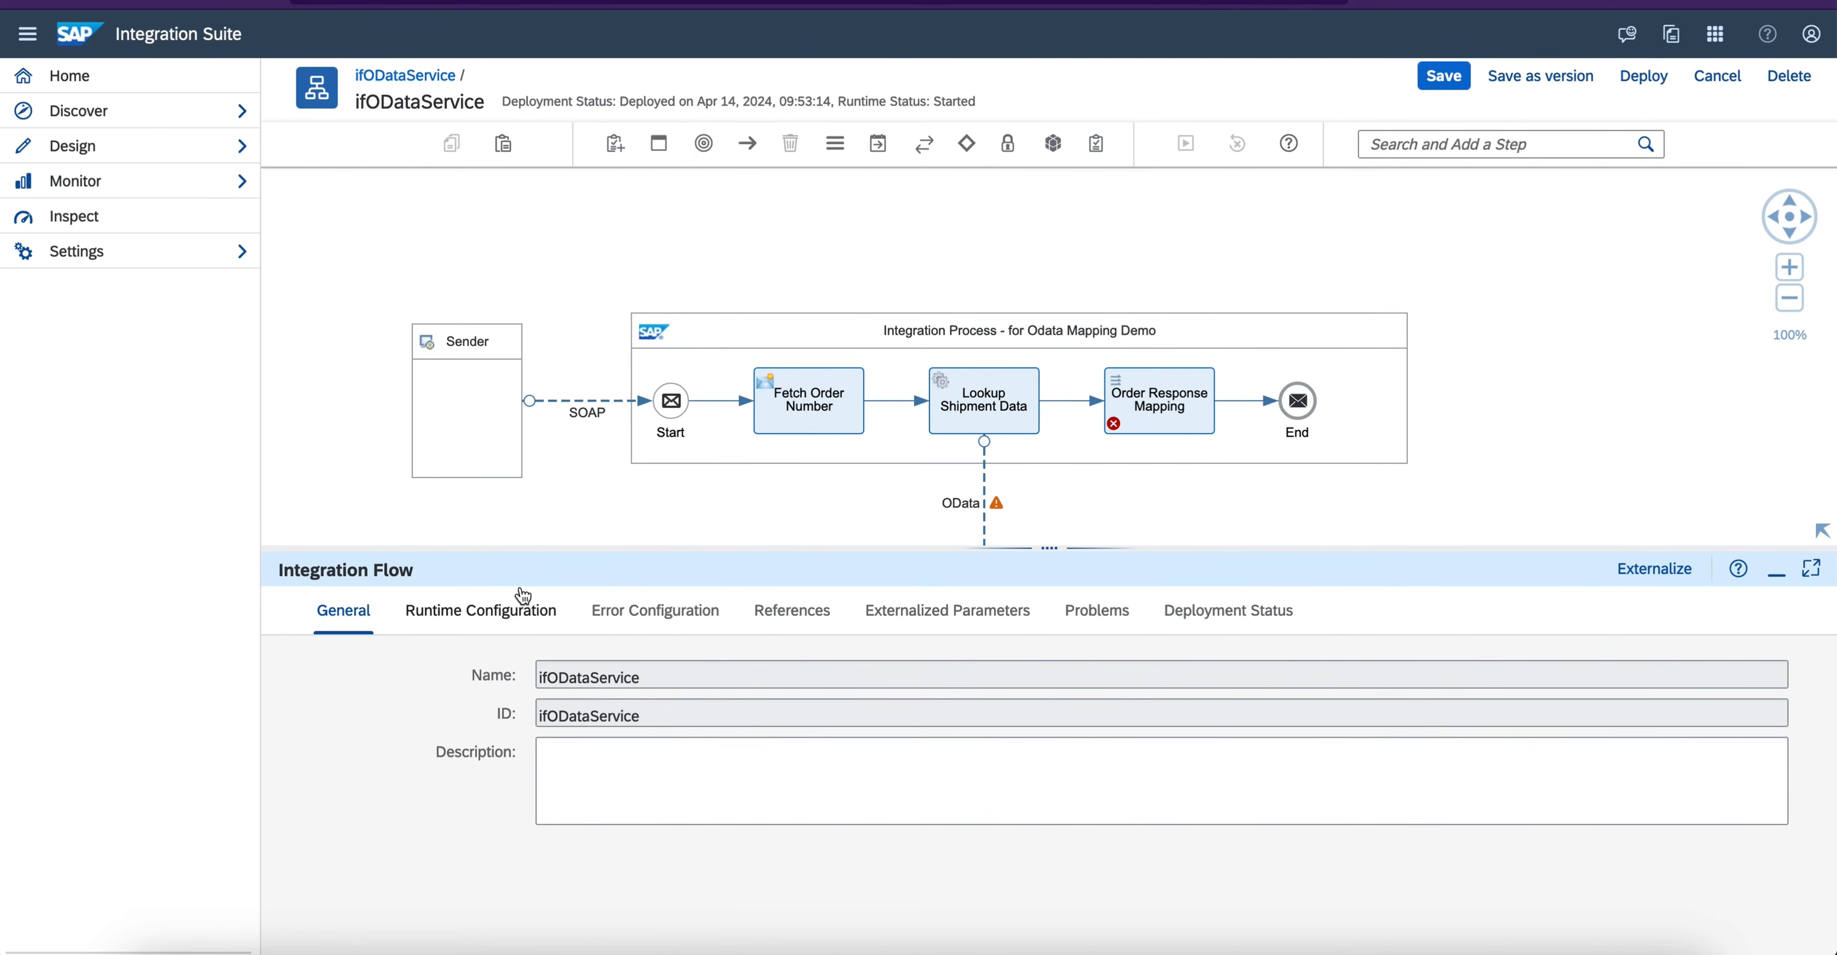
left_click(1097, 610)
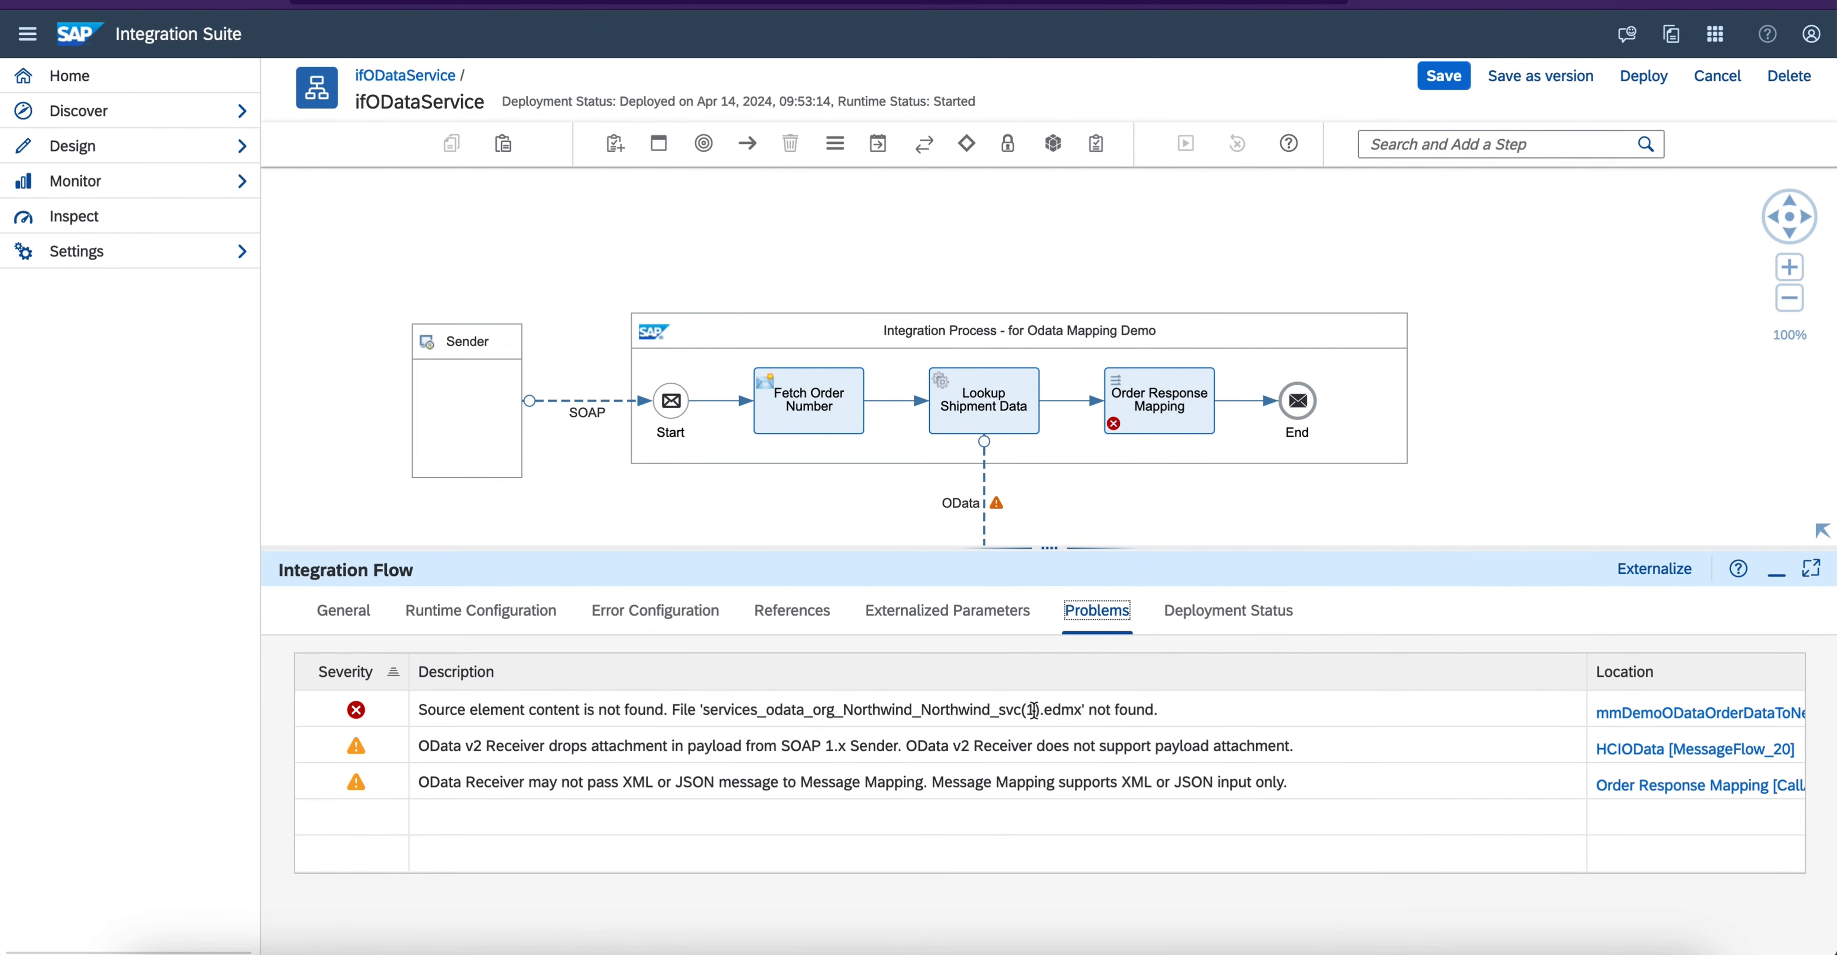
left_click(1582, 360)
- Compare the EDMX schema name in the flow's local references with the file name in its reported source element problem
left_click(792, 611)
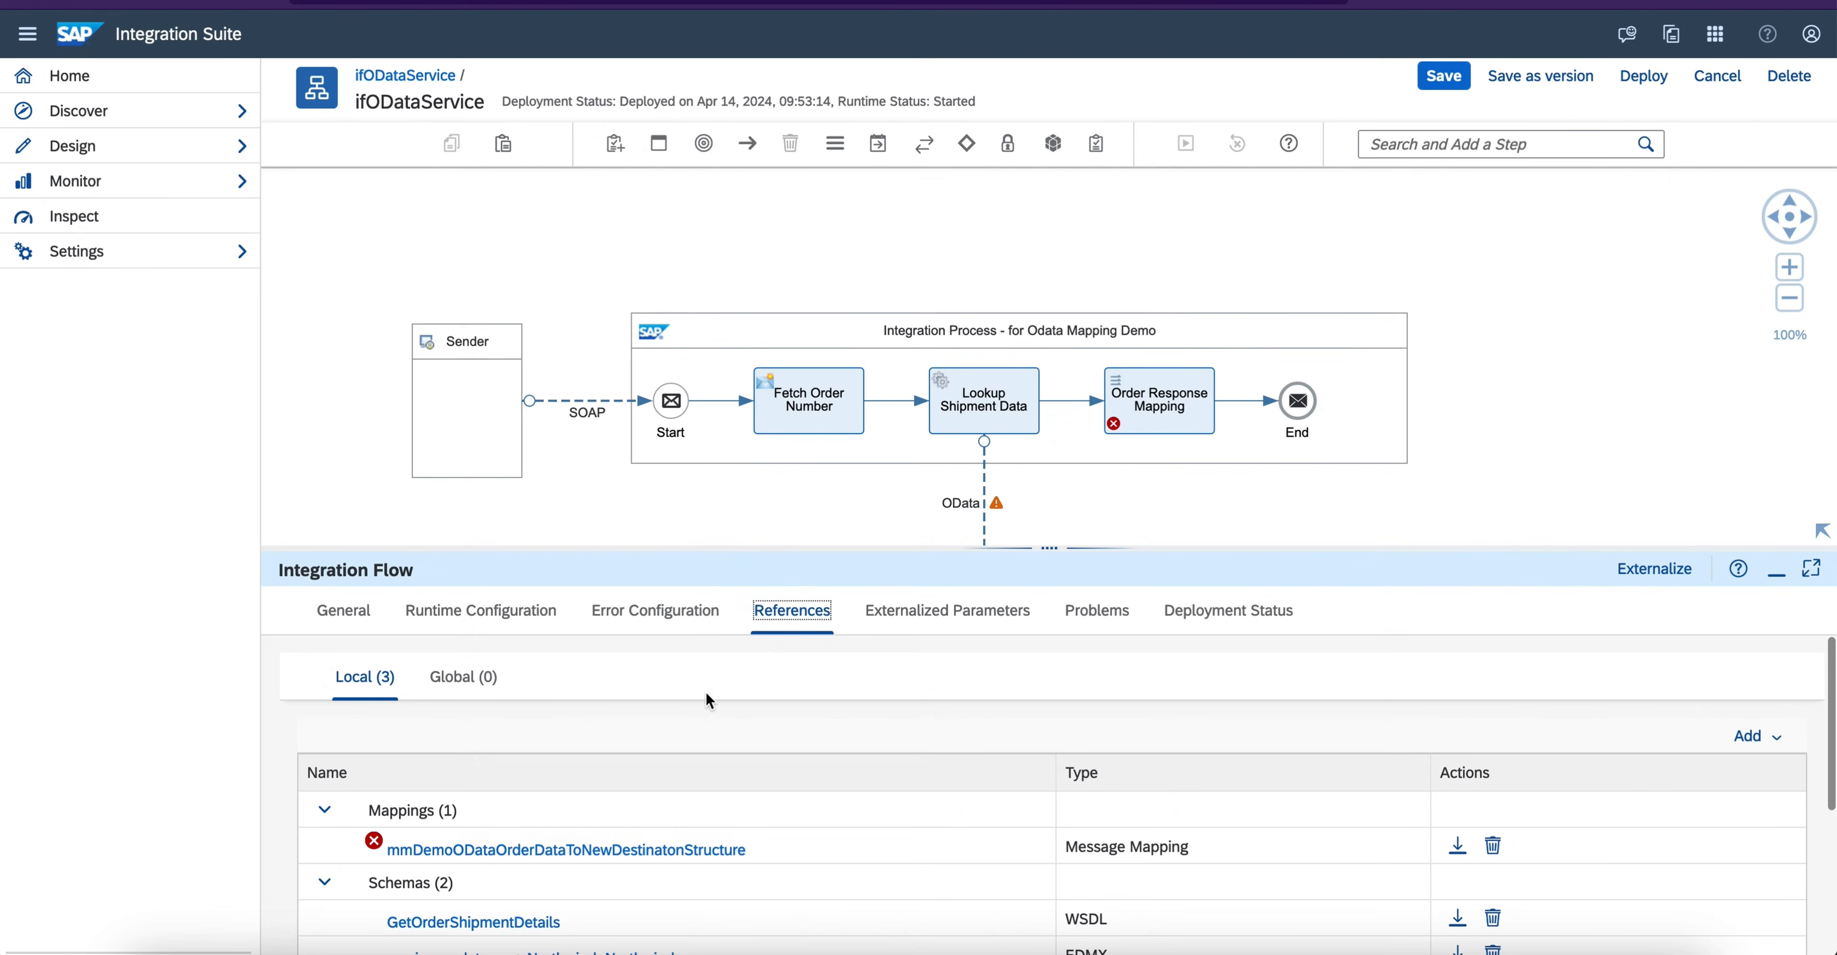
left_click_drag(770, 549, 766, 410)
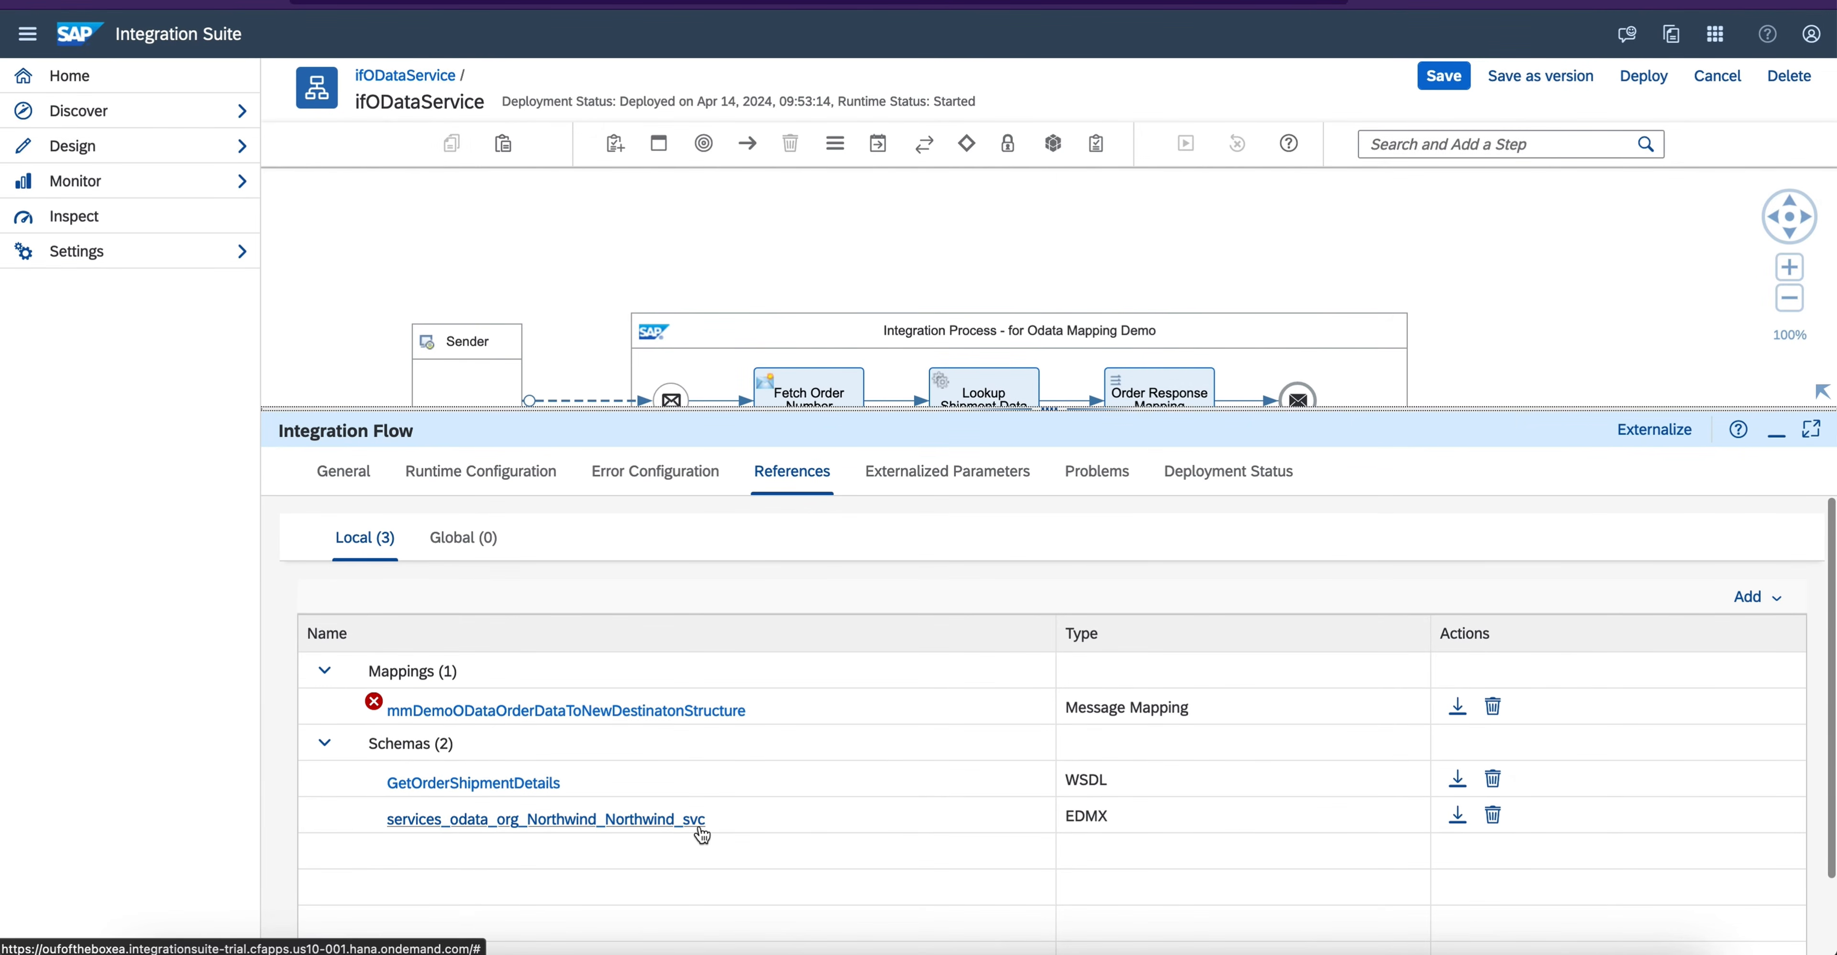
left_click(1097, 471)
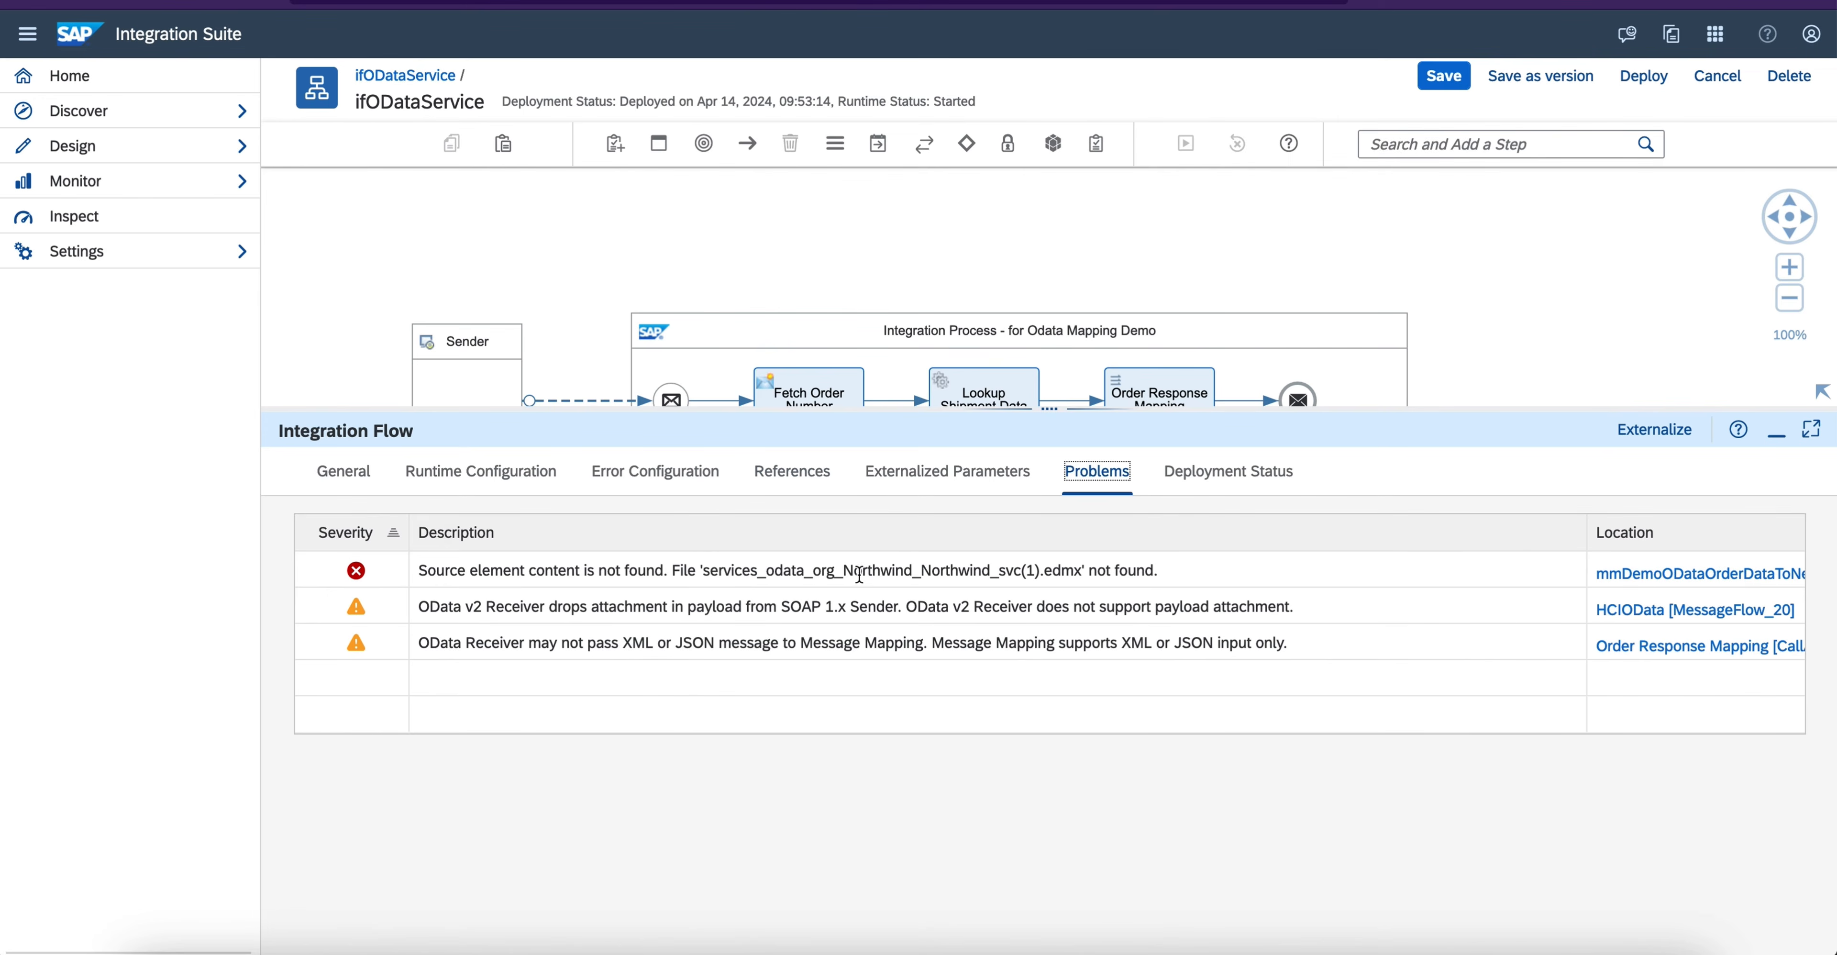
left_click_drag(1000, 571, 1040, 571)
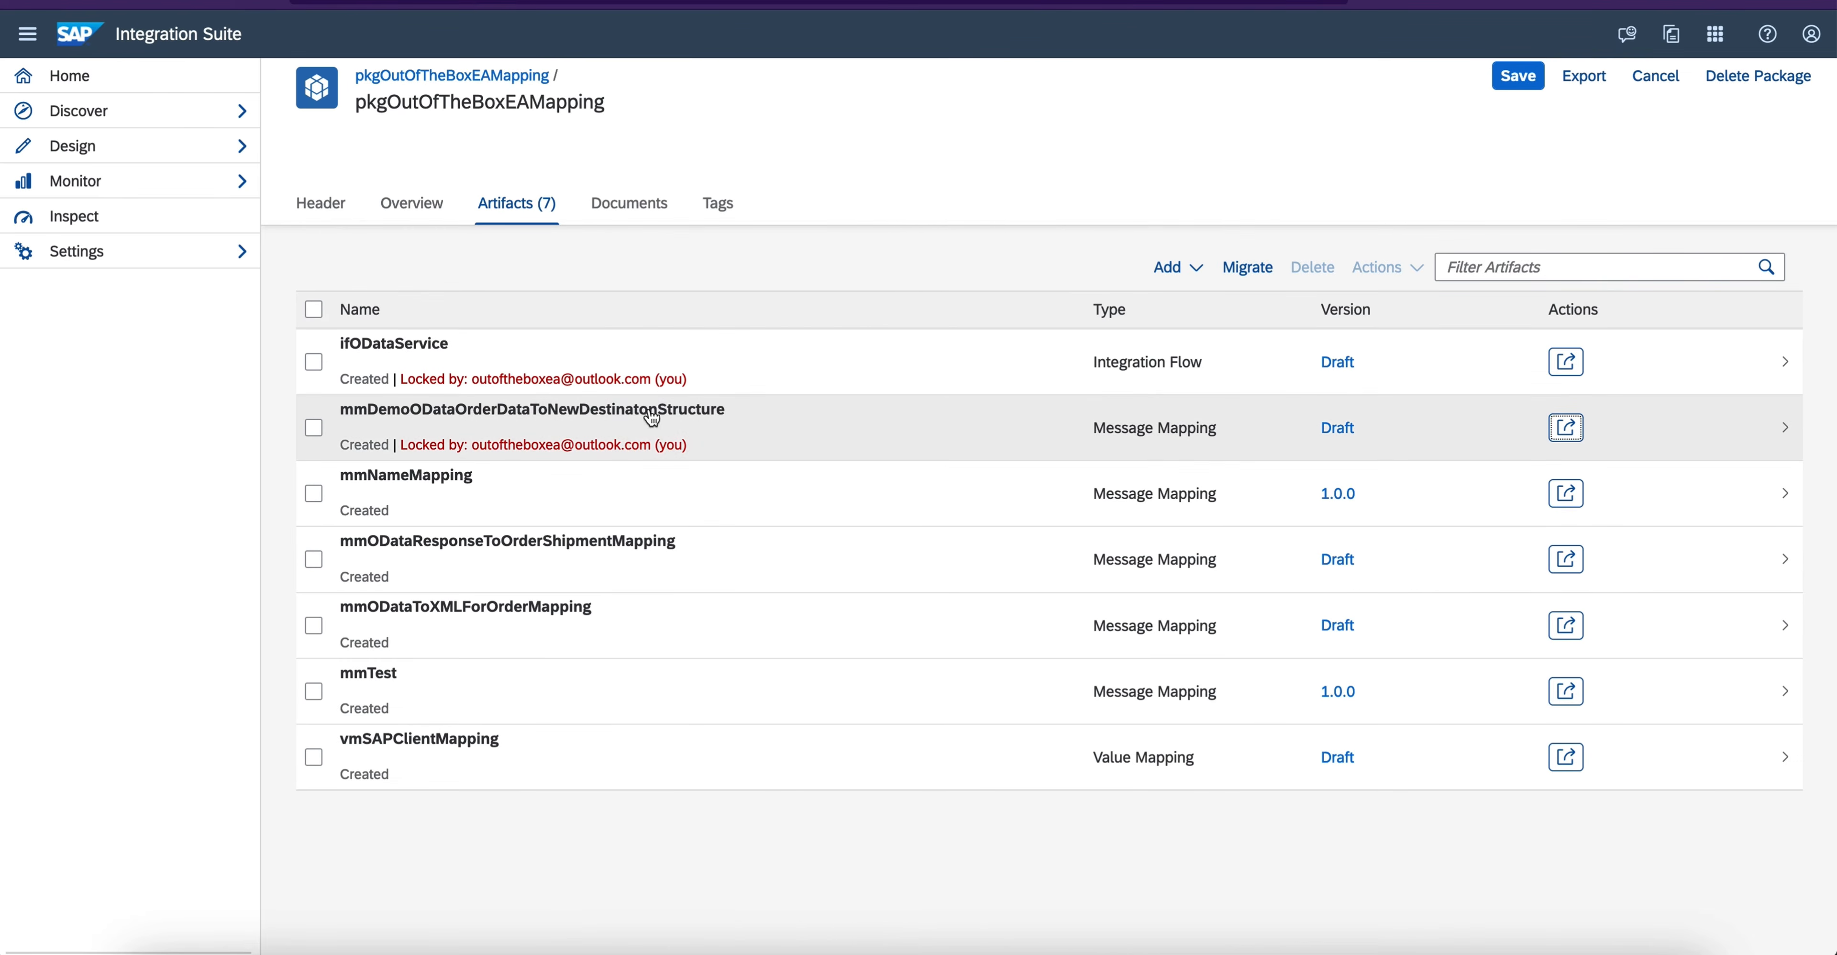
- Open the message mapping mmDemoODataOrderDataToNewDestinatonStructure and put it into edit mode
left_click(652, 414)
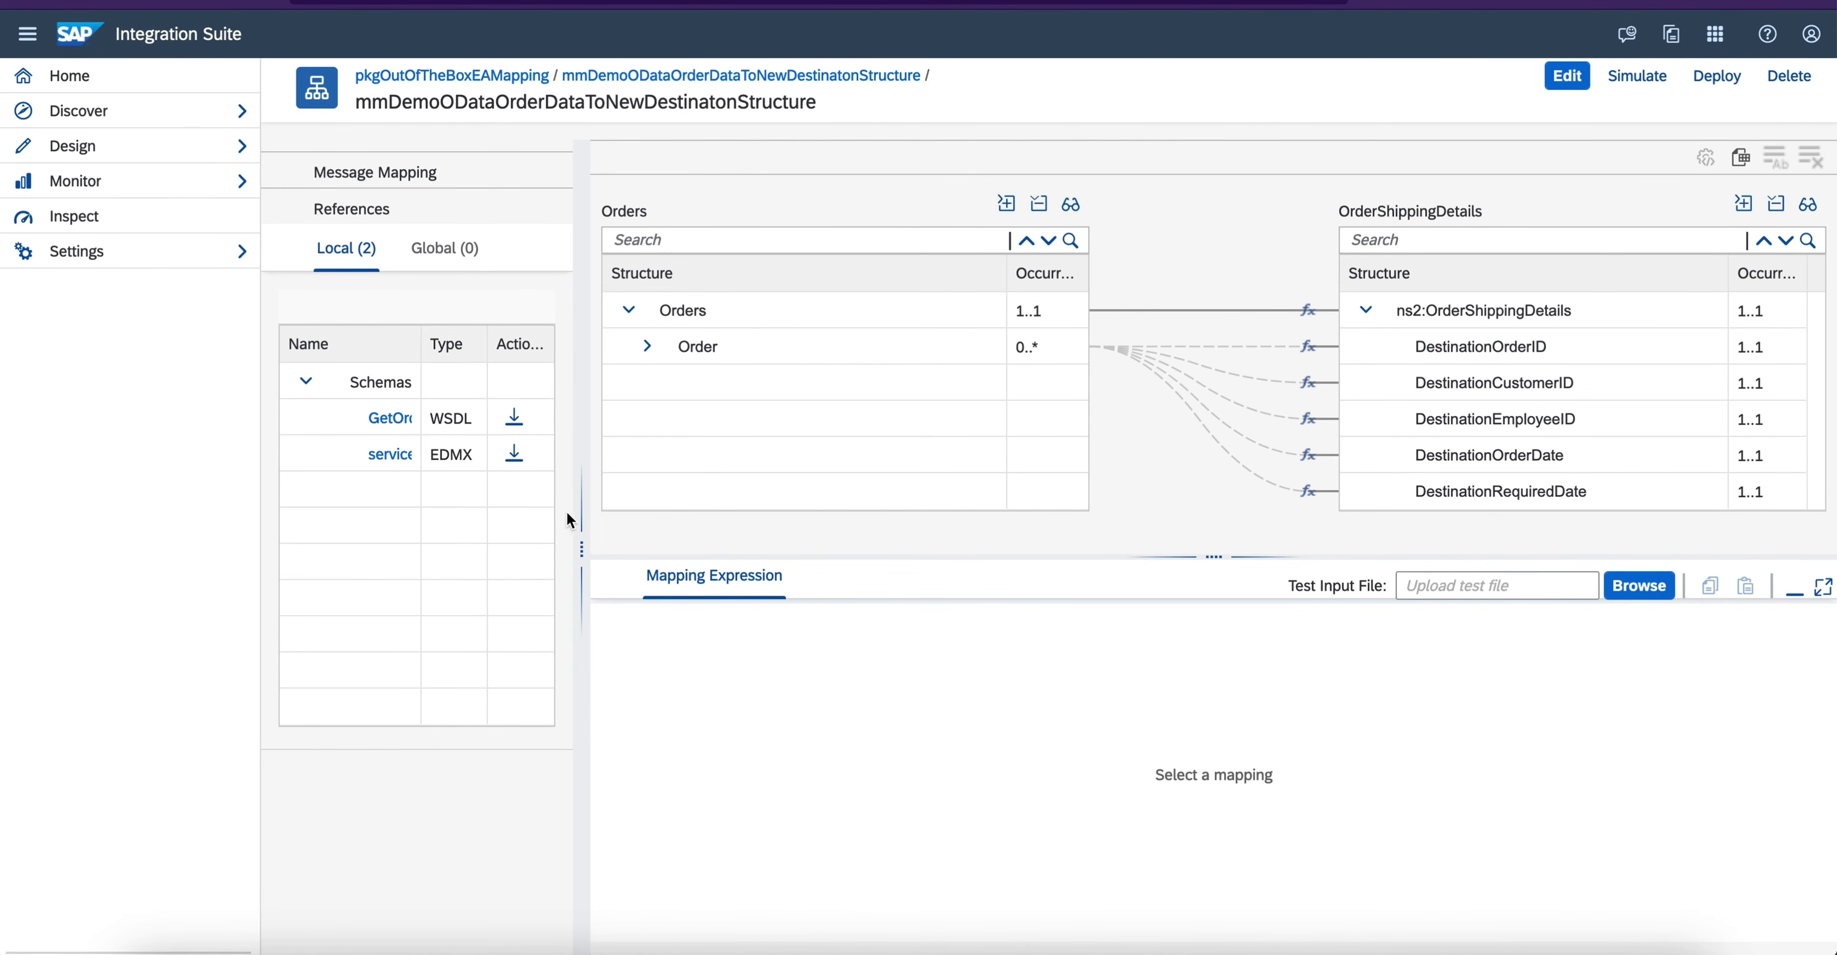
left_click_drag(583, 523, 840, 547)
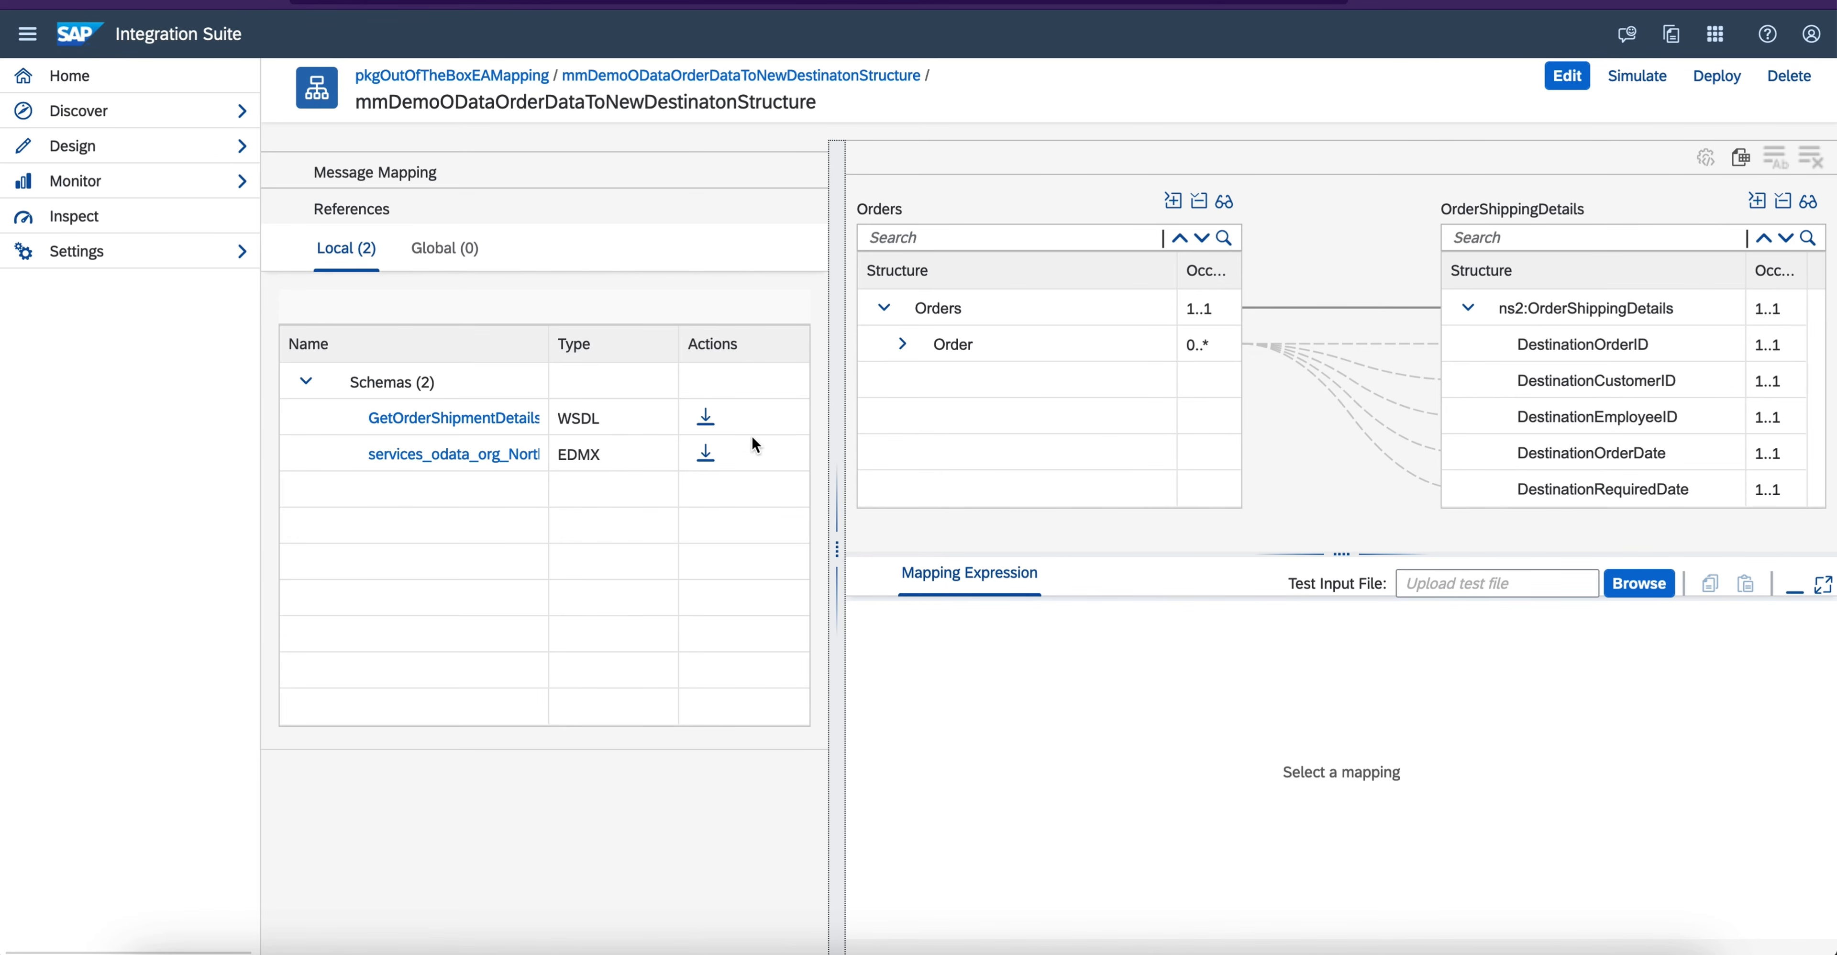
left_click(1570, 82)
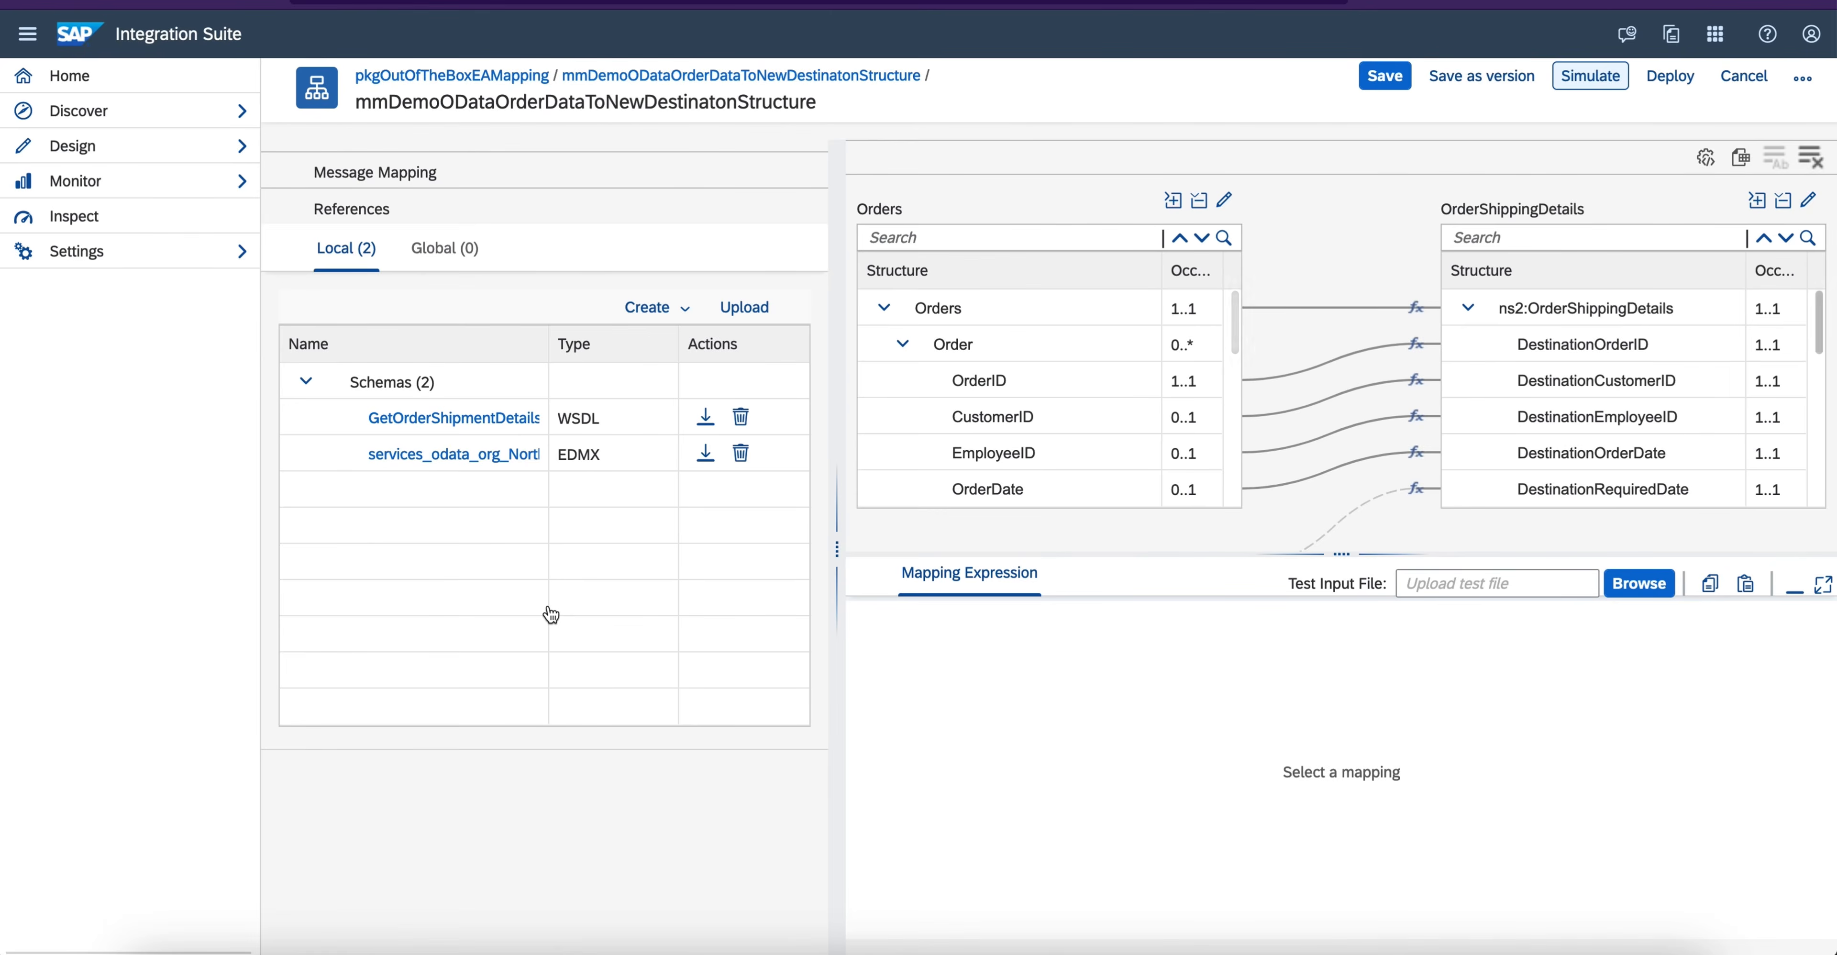
- Delete the schema services_odata_org_Northwind_Northwind_svc(1).edmx from the mapping's local references
left_click_drag(547, 357, 661, 360)
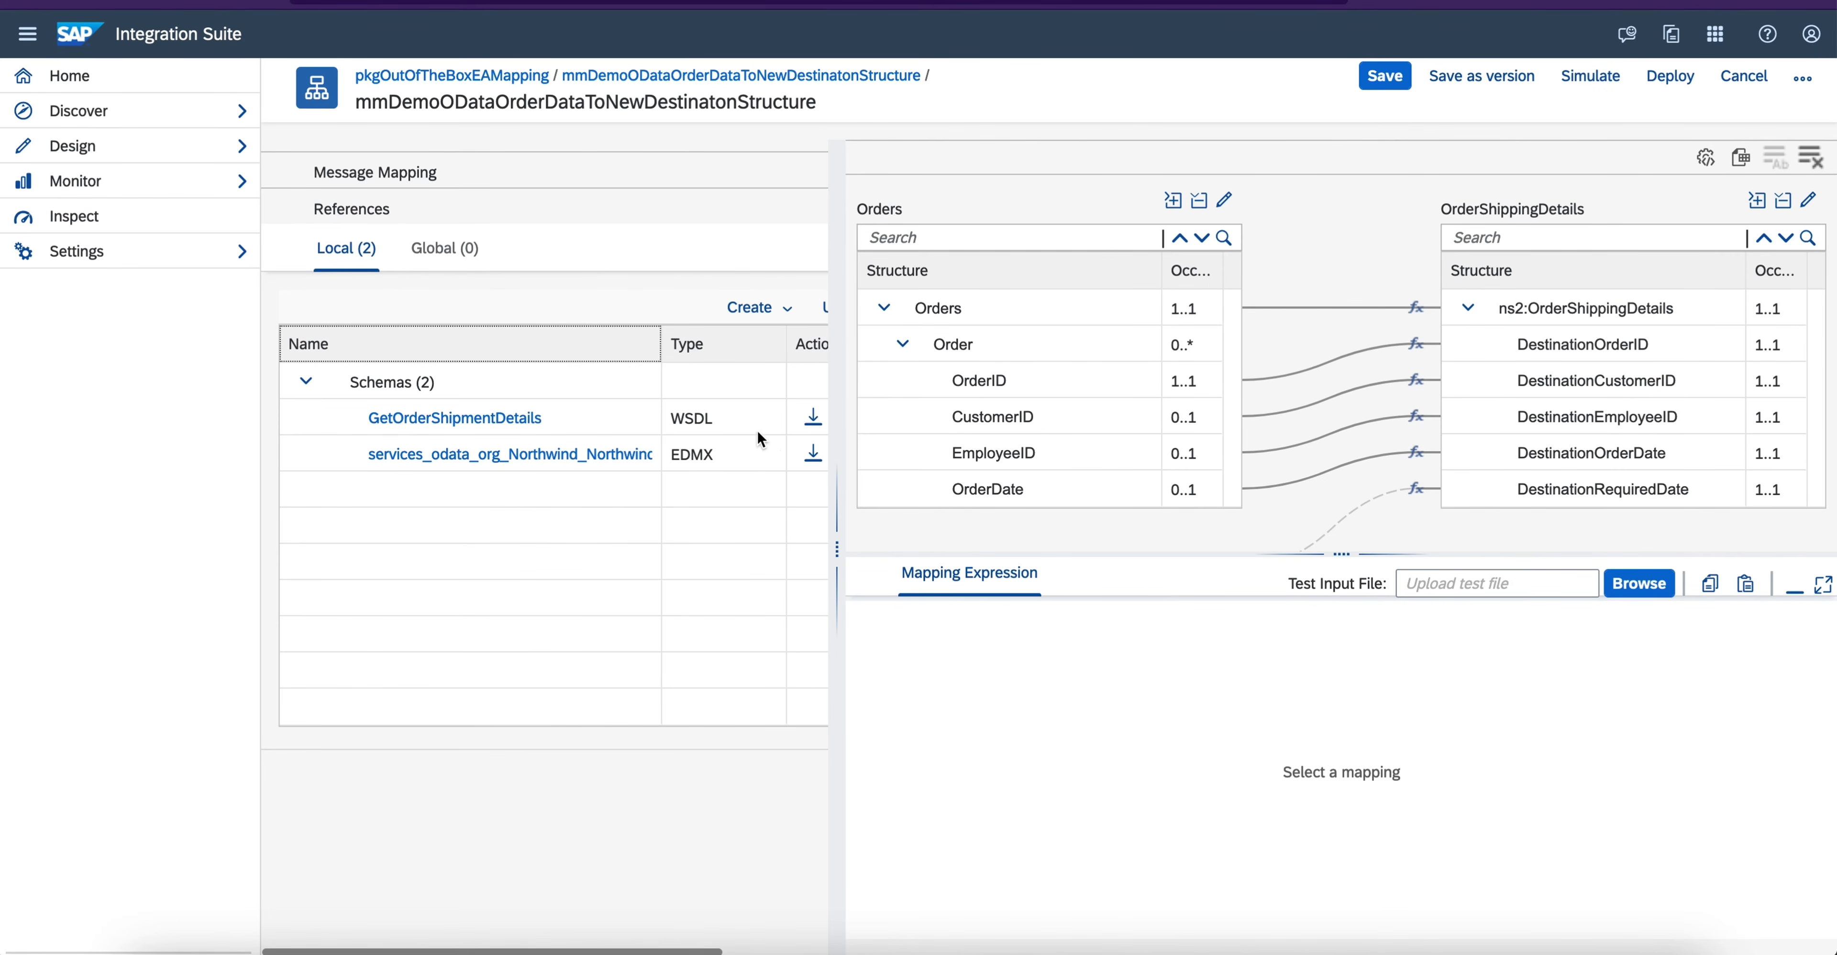
left_click_drag(837, 529, 1167, 549)
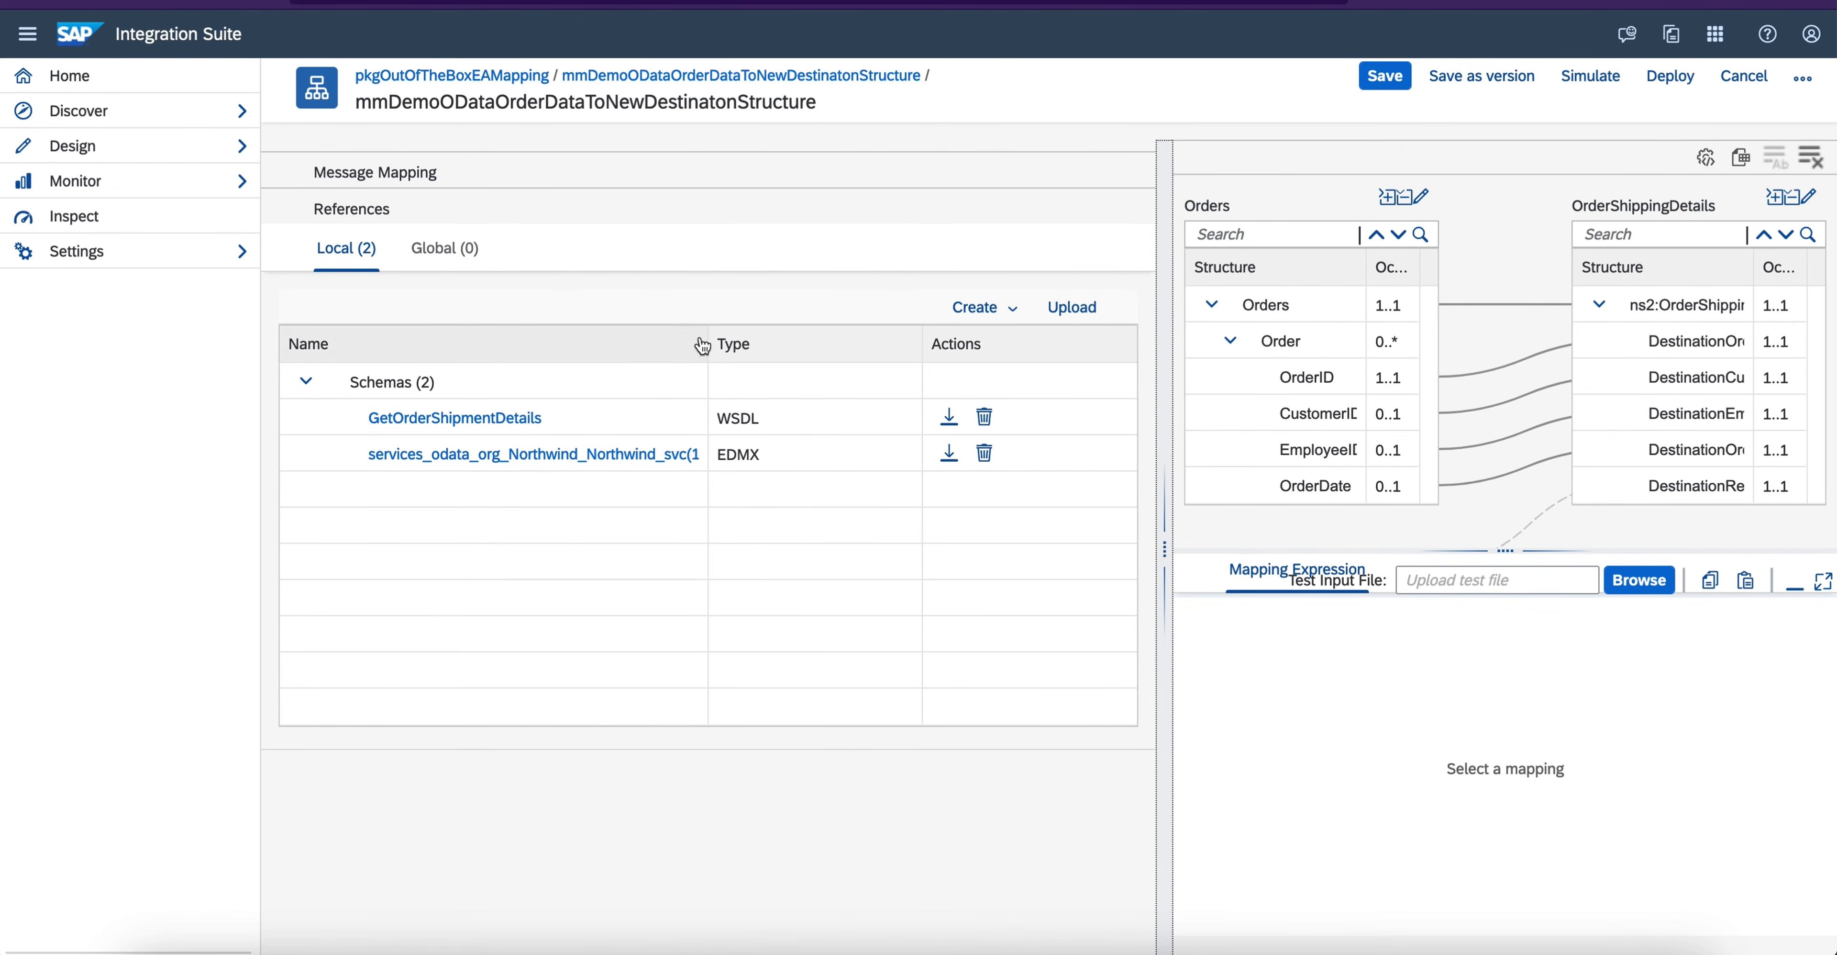
left_click_drag(713, 350, 831, 347)
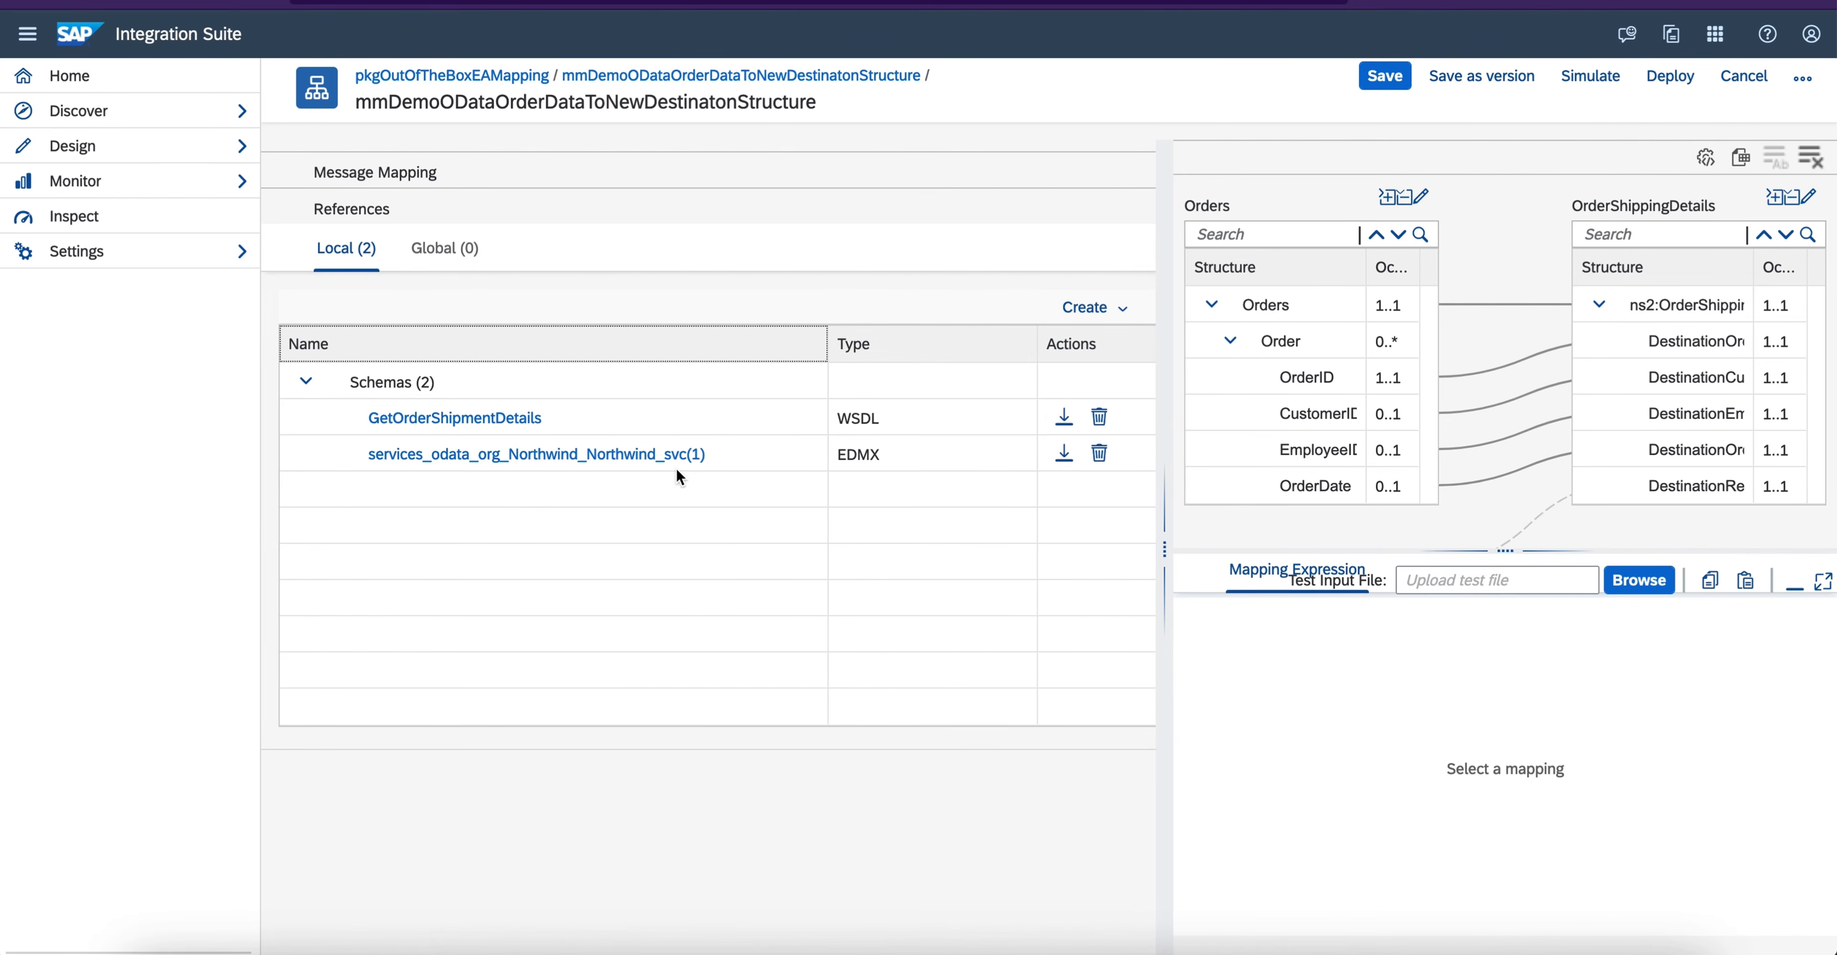
left_click(1101, 463)
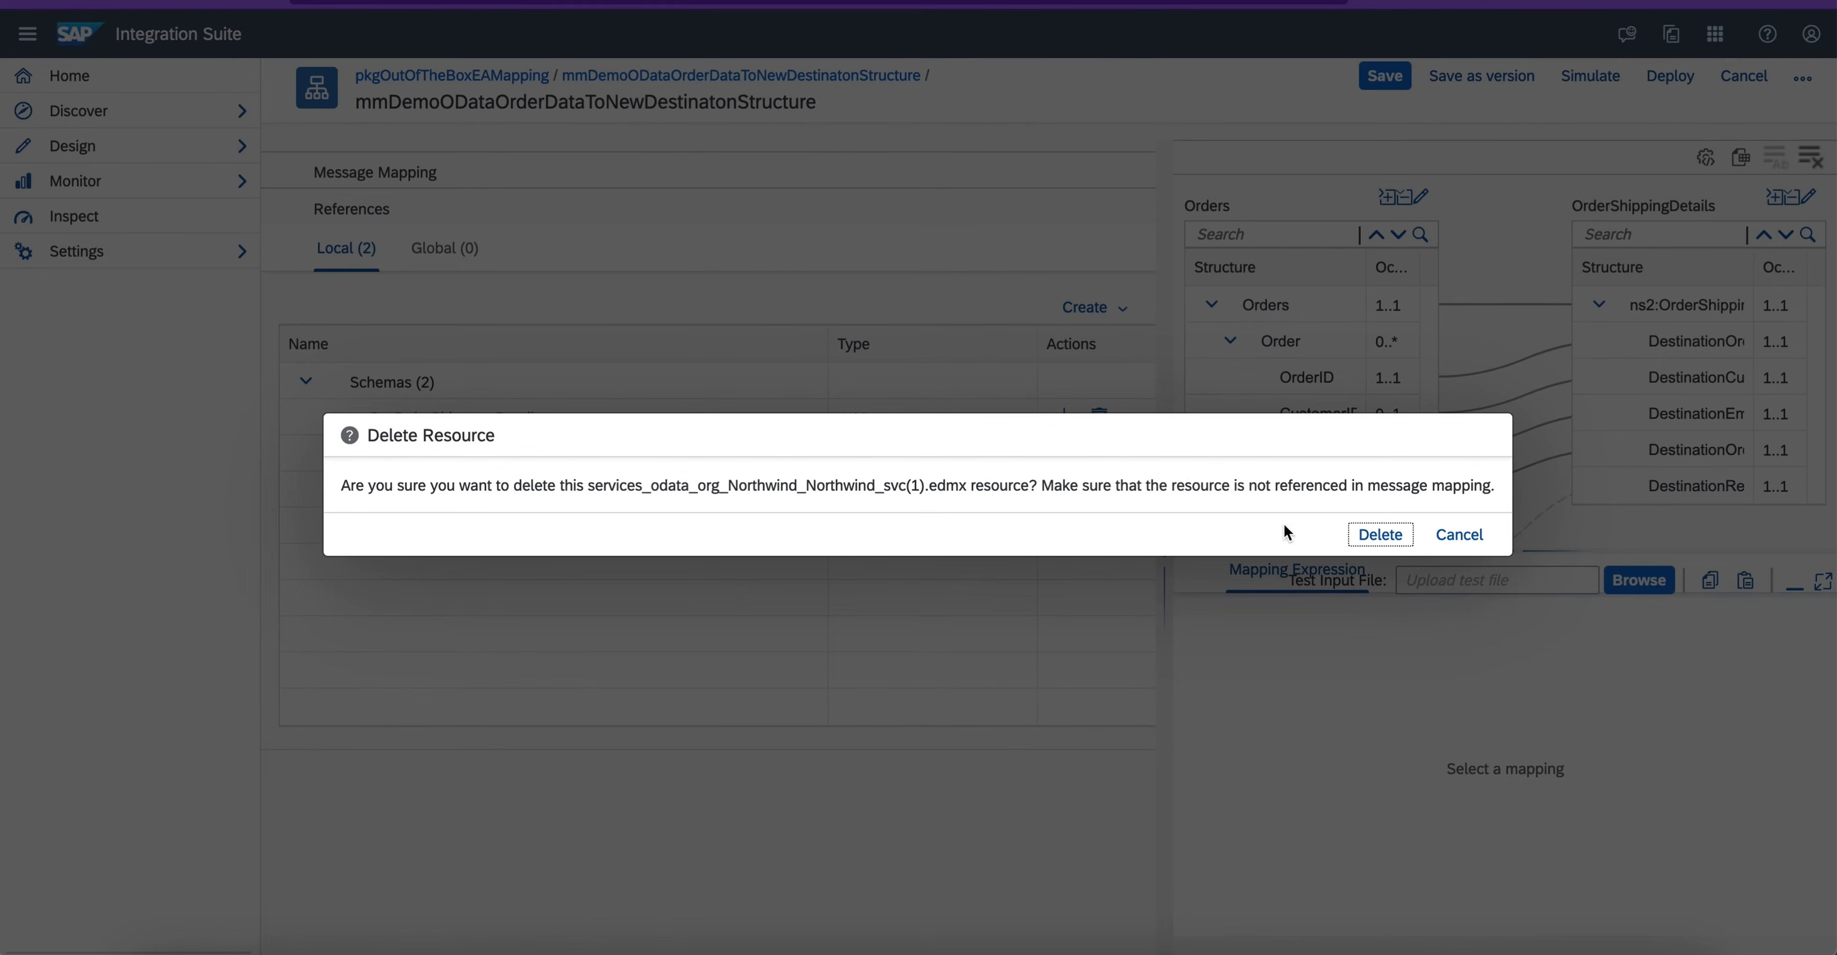
left_click(1378, 535)
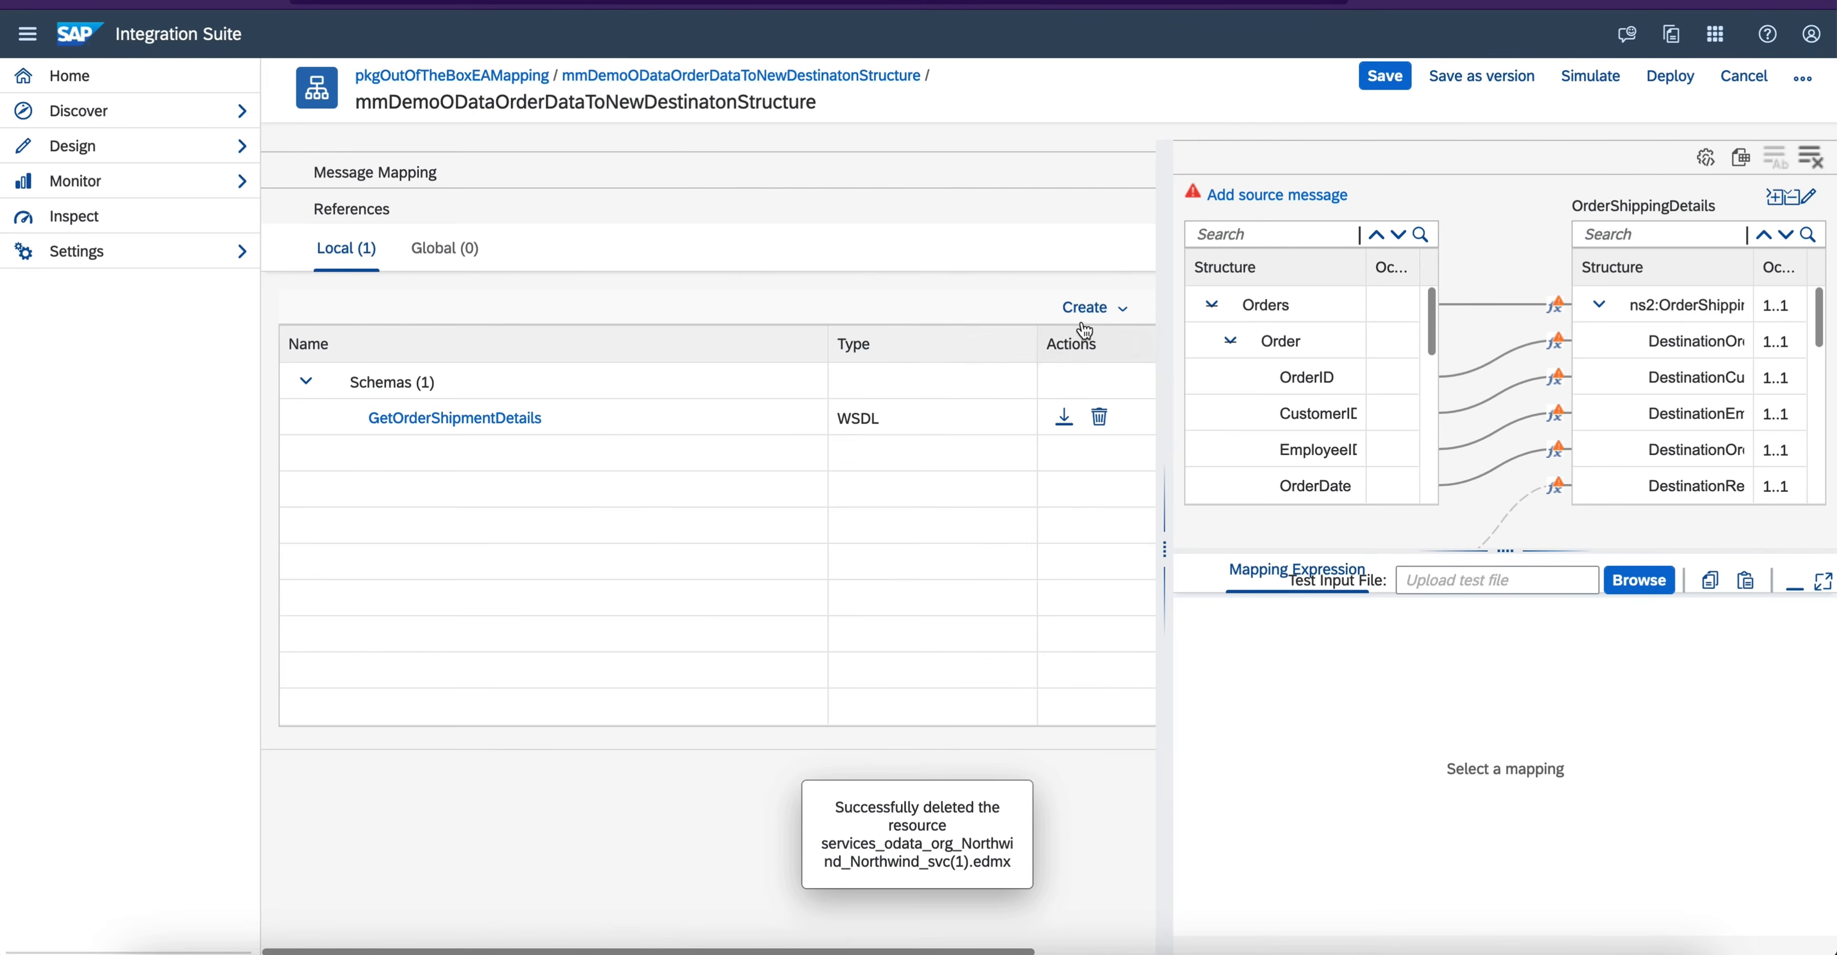
- Upload services_odata_org_Northwind_Northwind_svc.edmx from the Downloads folder as a local schema resource of the mapping
left_click(1086, 308)
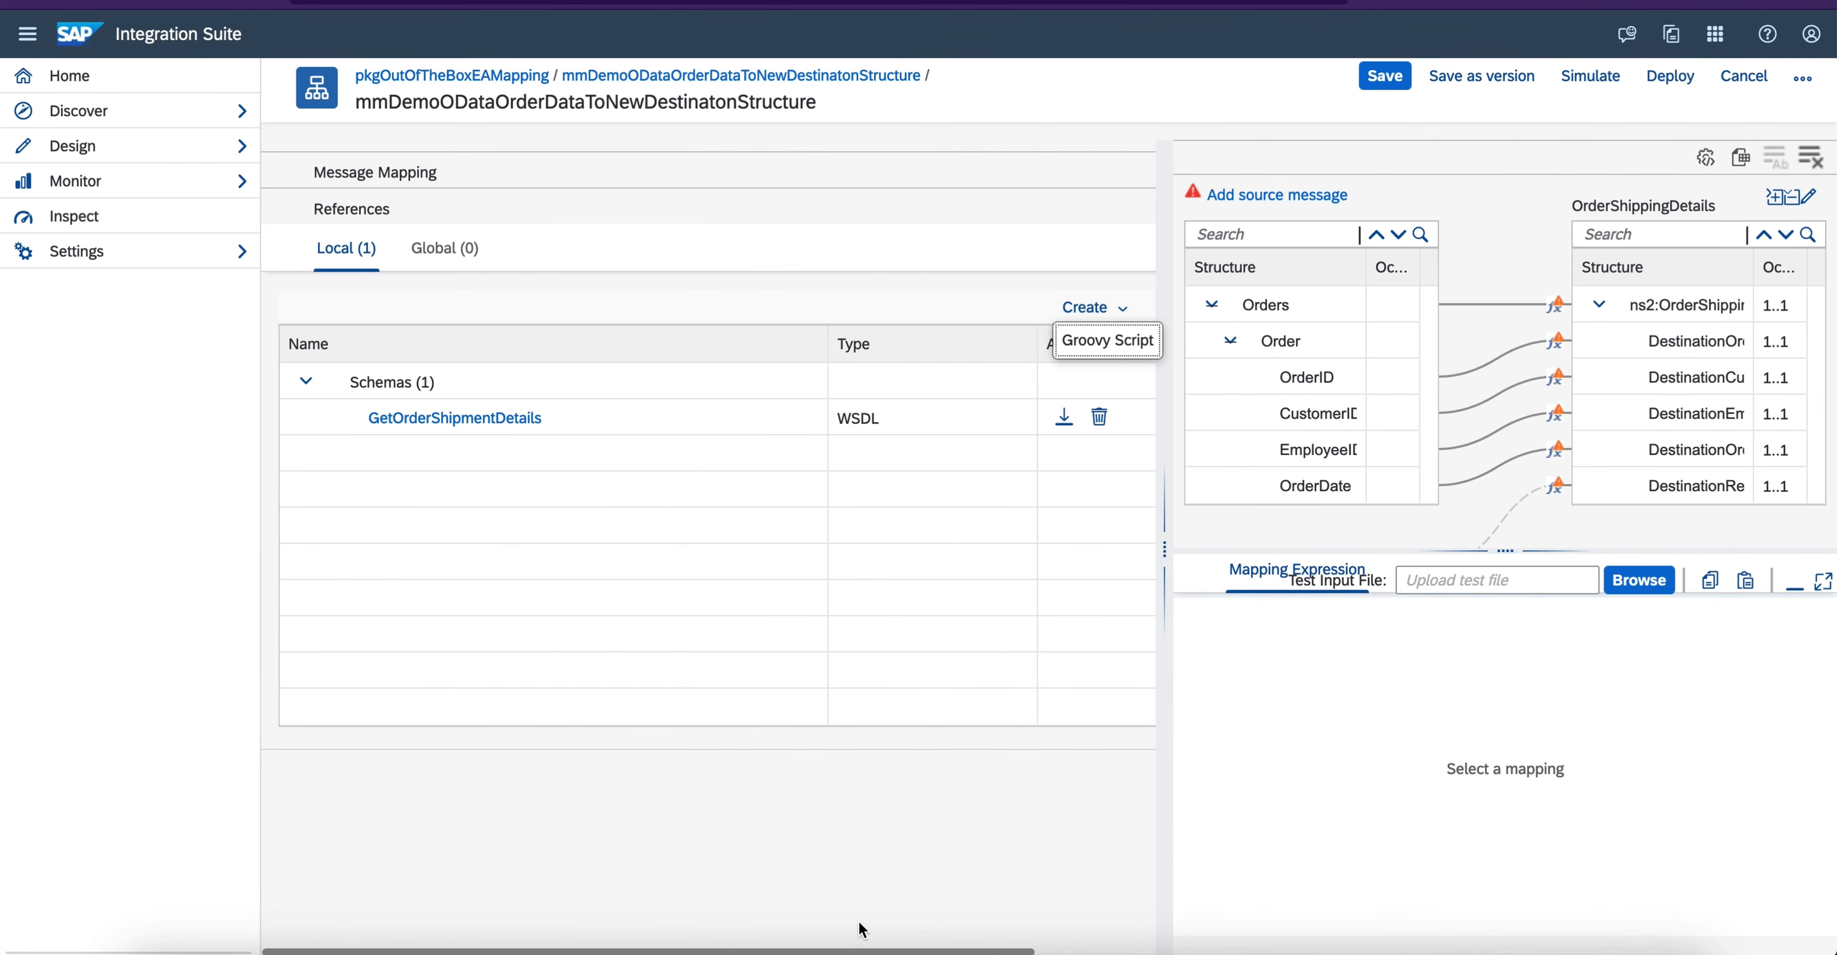
scroll(862, 929, "right", 3)
left_click(1069, 307)
left_click(1102, 308)
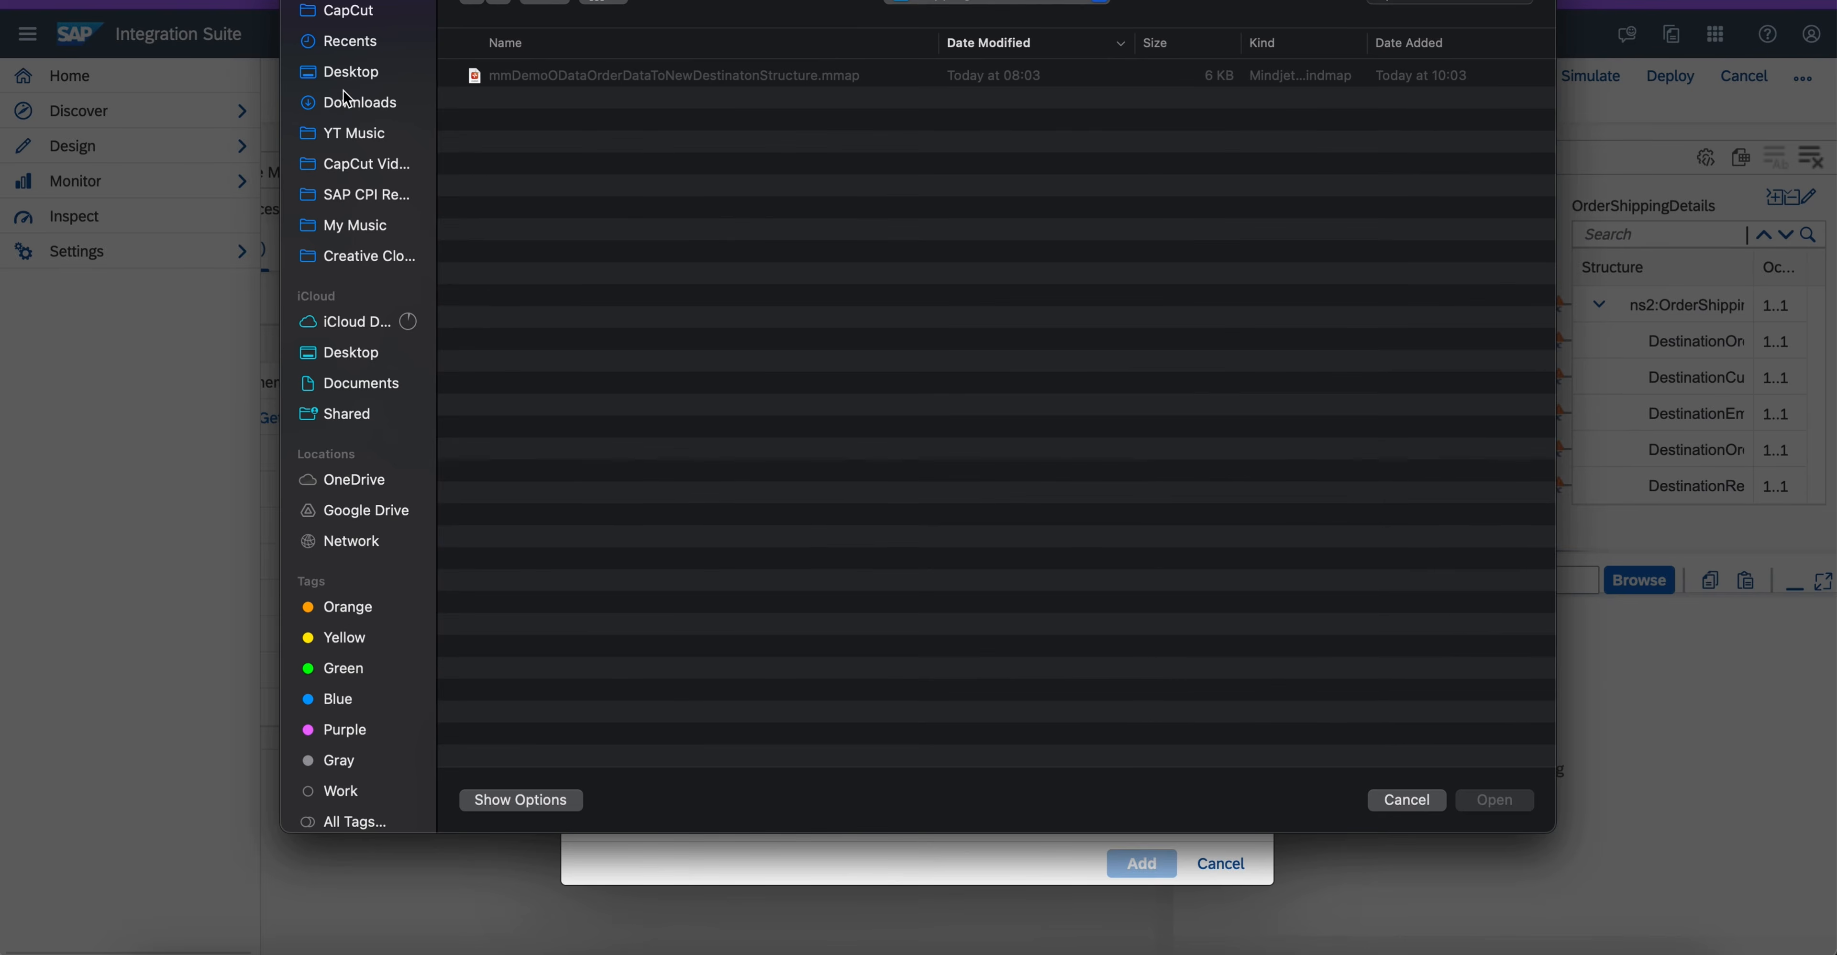
left_click(343, 99)
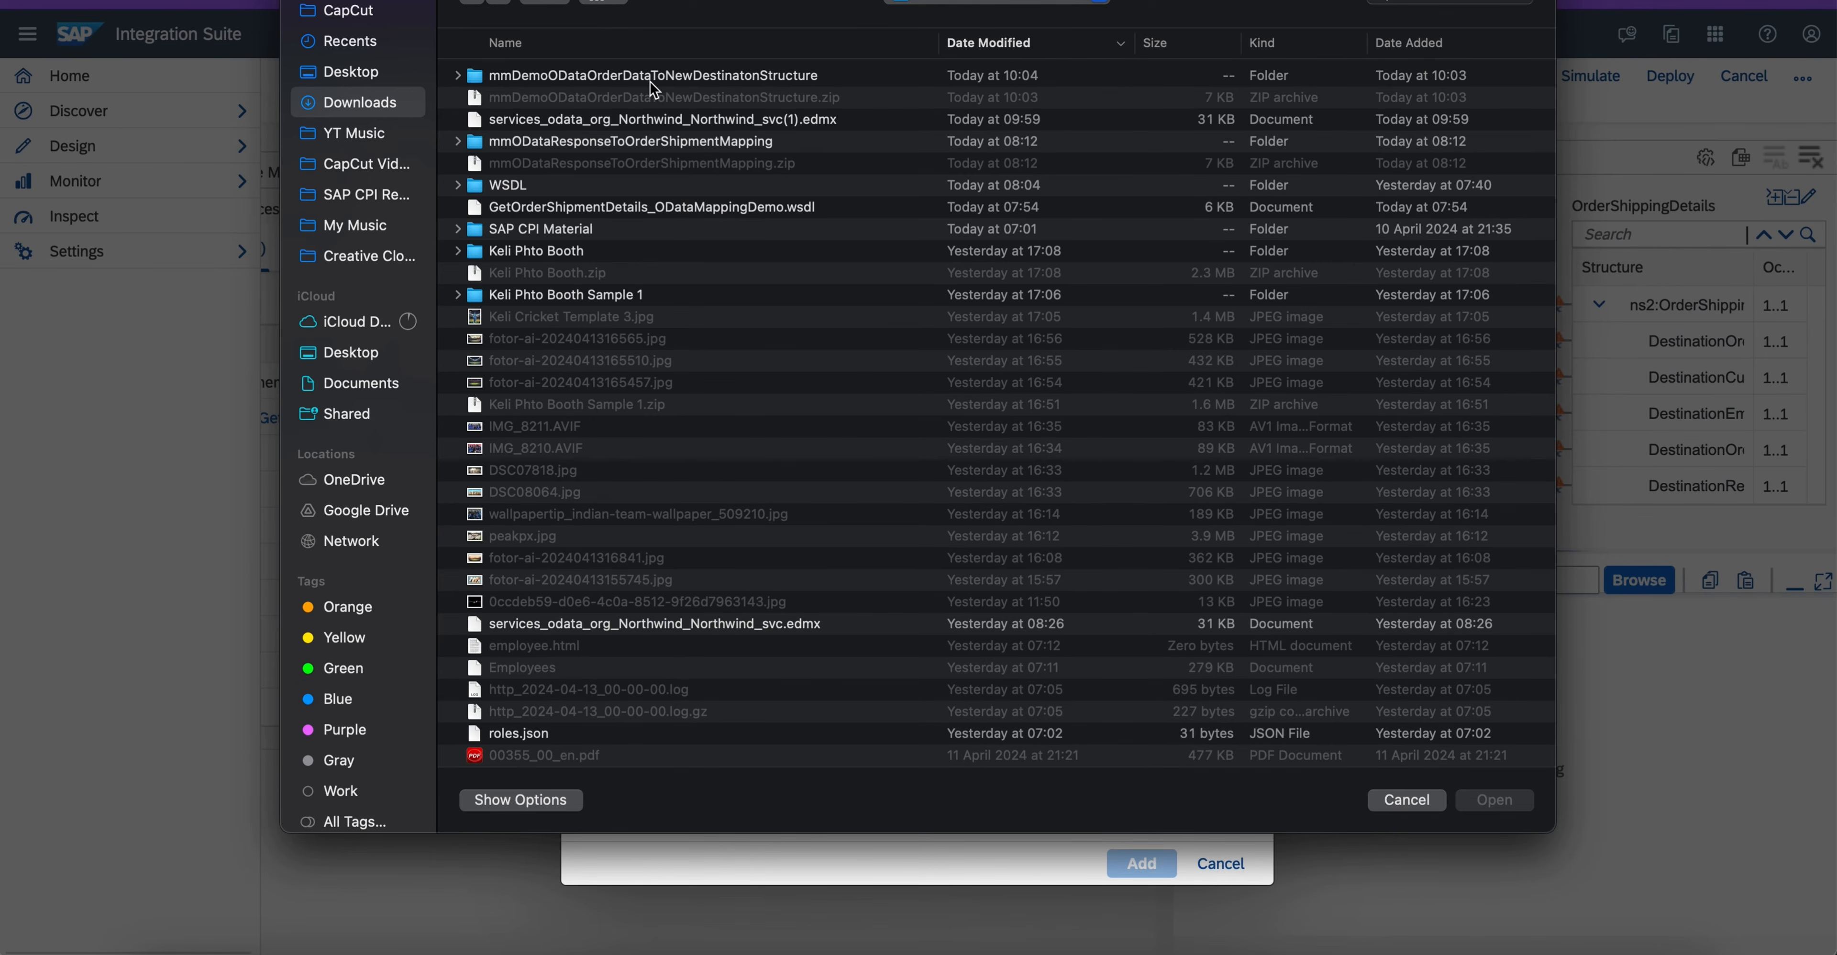
left_click(715, 623)
double_click(717, 623)
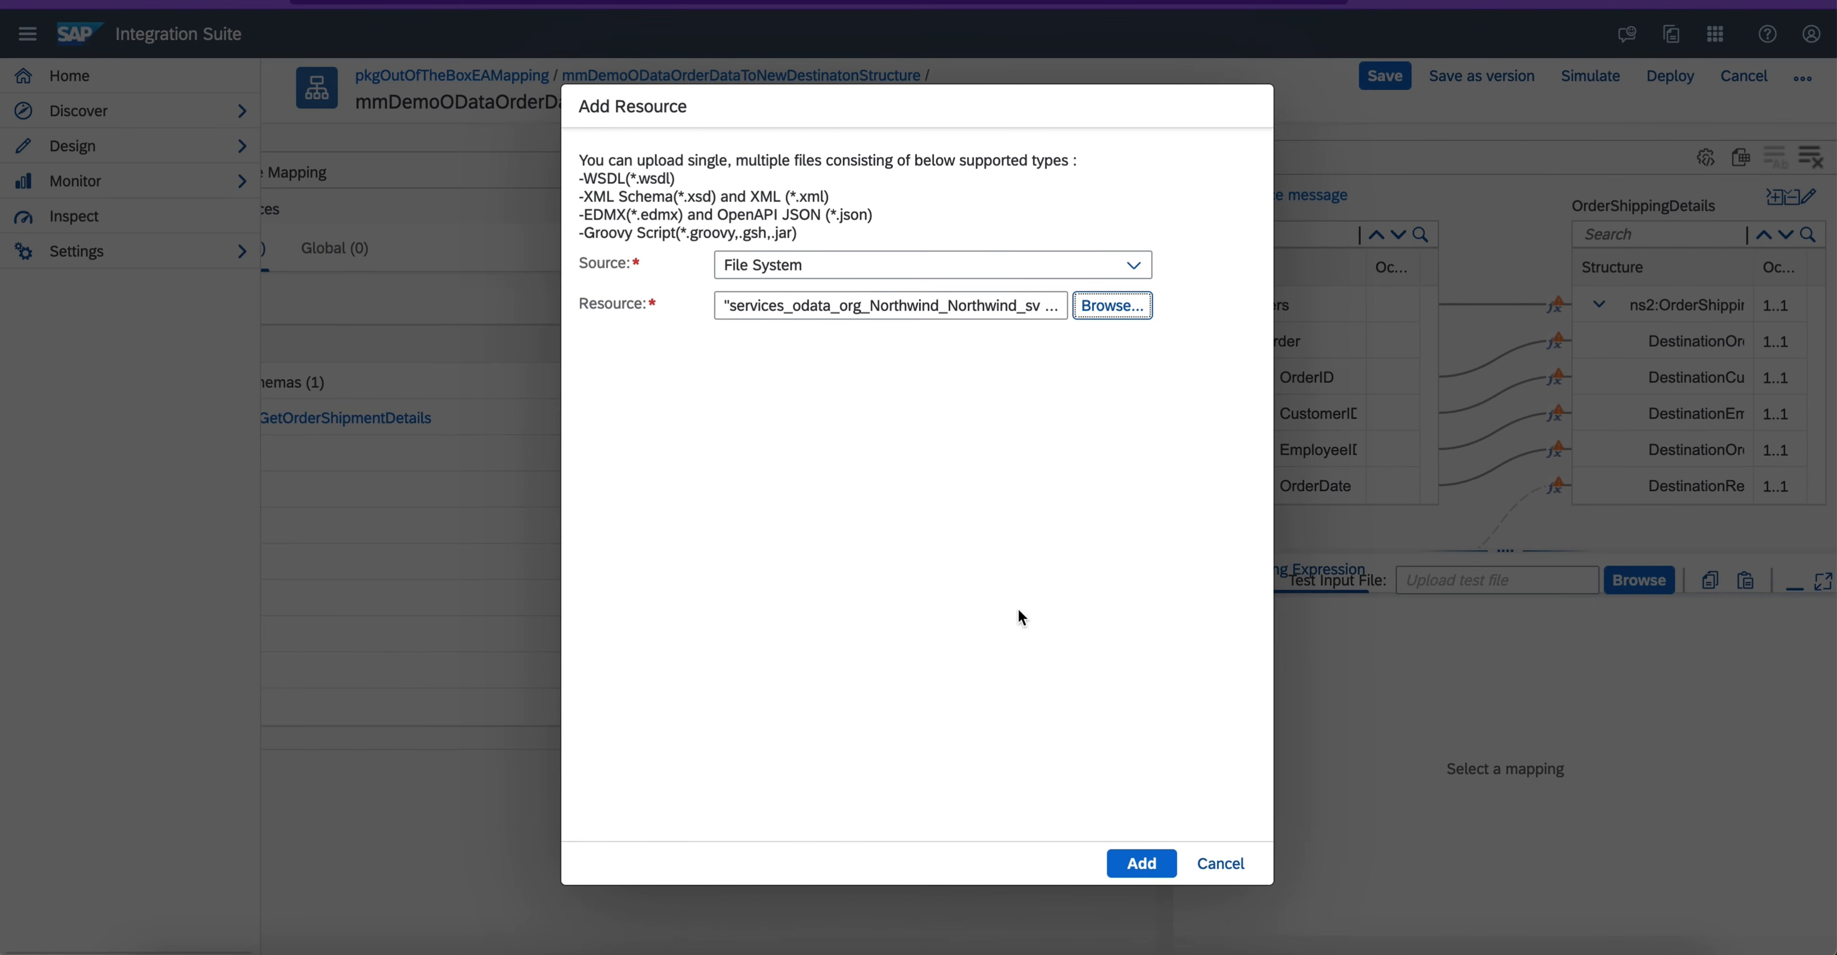
left_click(1140, 864)
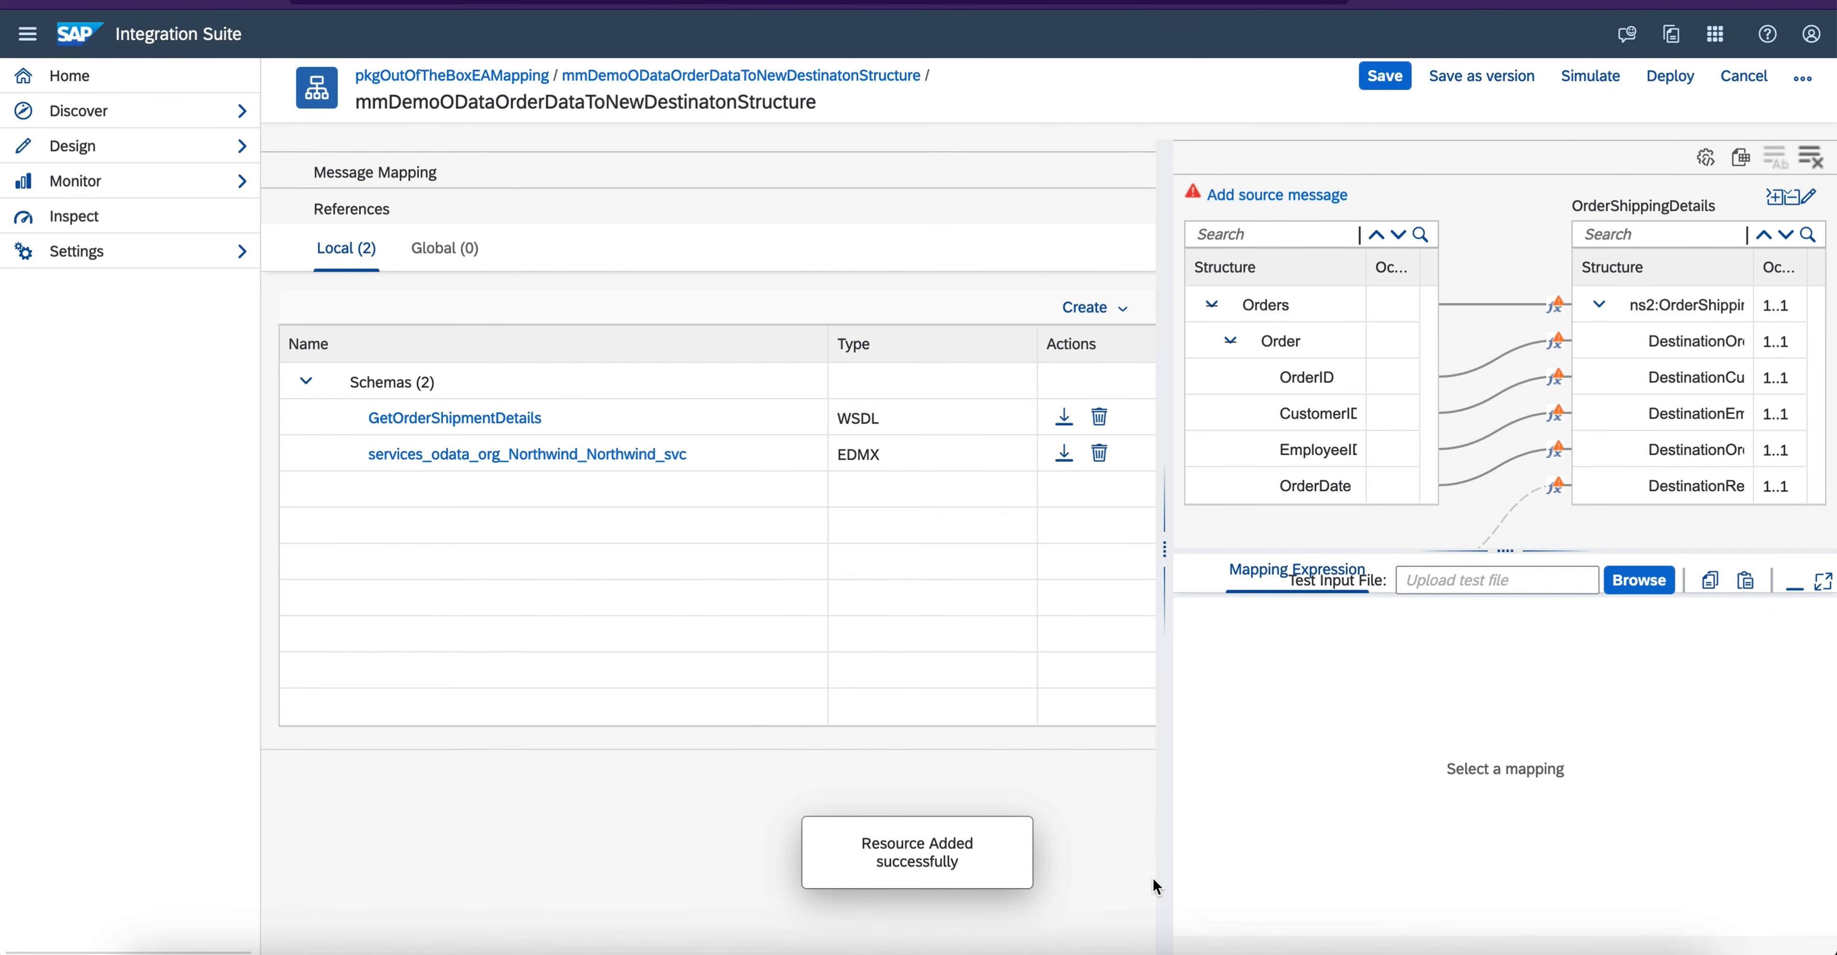
- Add the Orders source message from services_odata_org_Northwind_Northwind_svc.edmx and save the message mapping
left_click_drag(1165, 550, 623, 553)
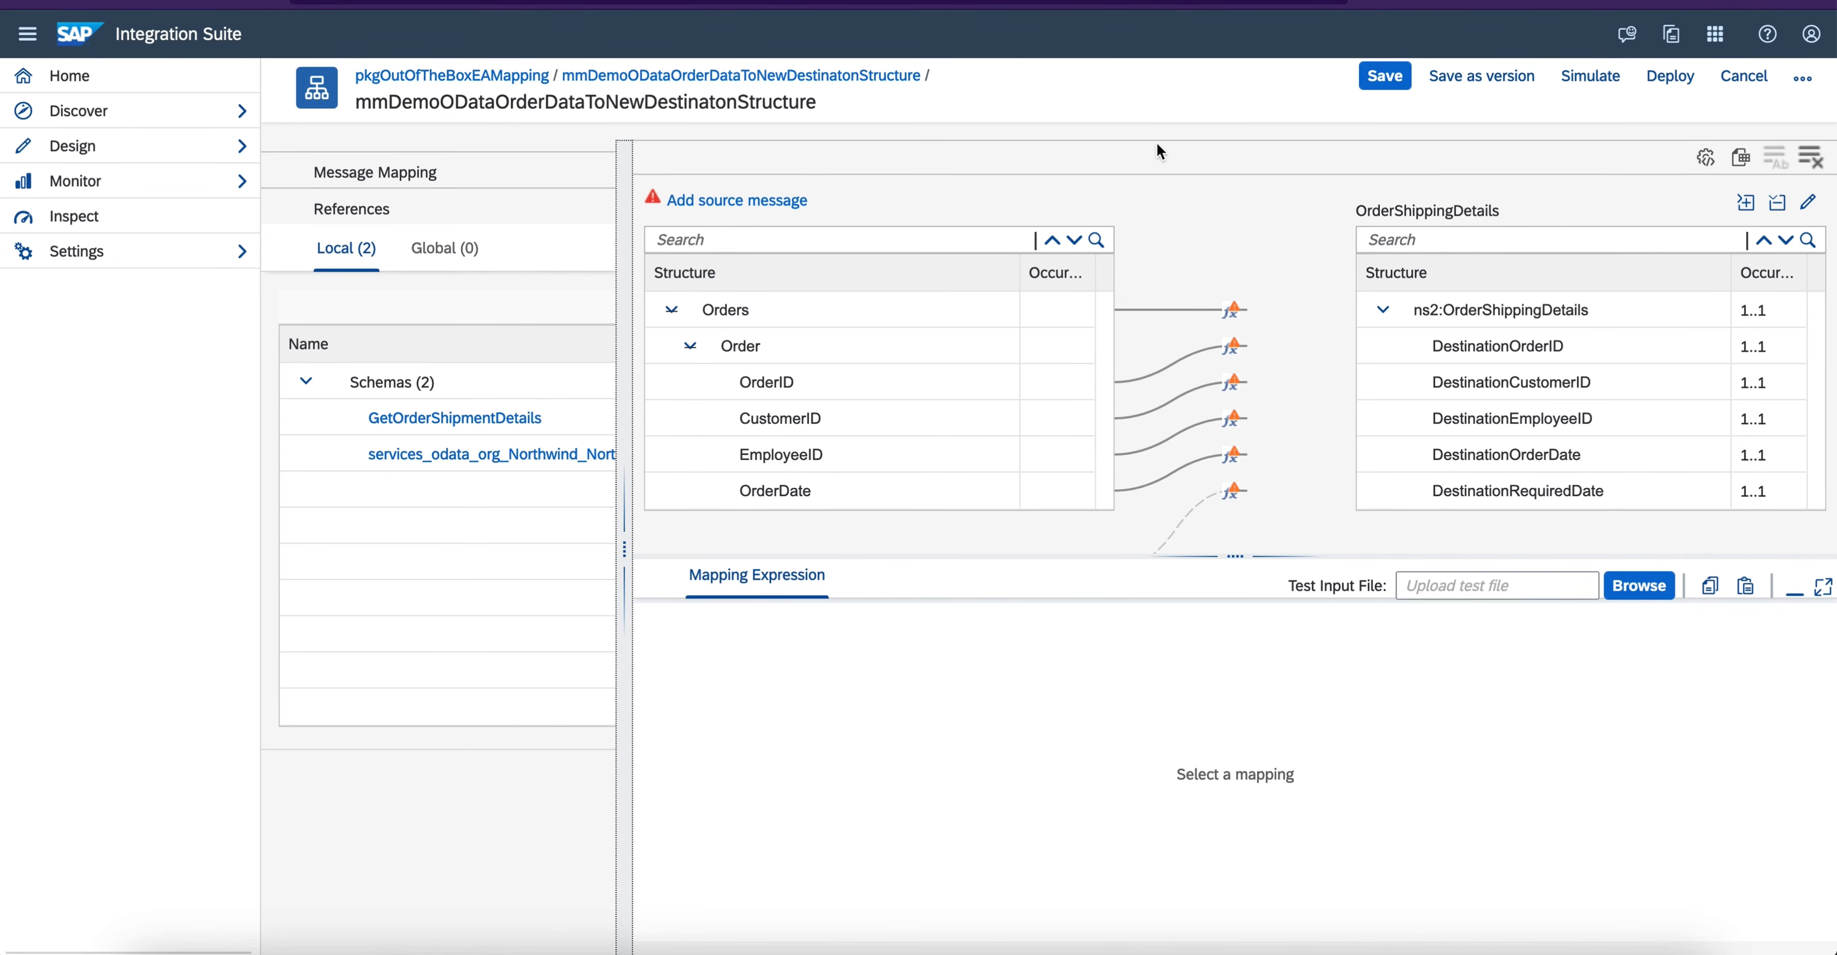
left_click_drag(624, 550, 270, 528)
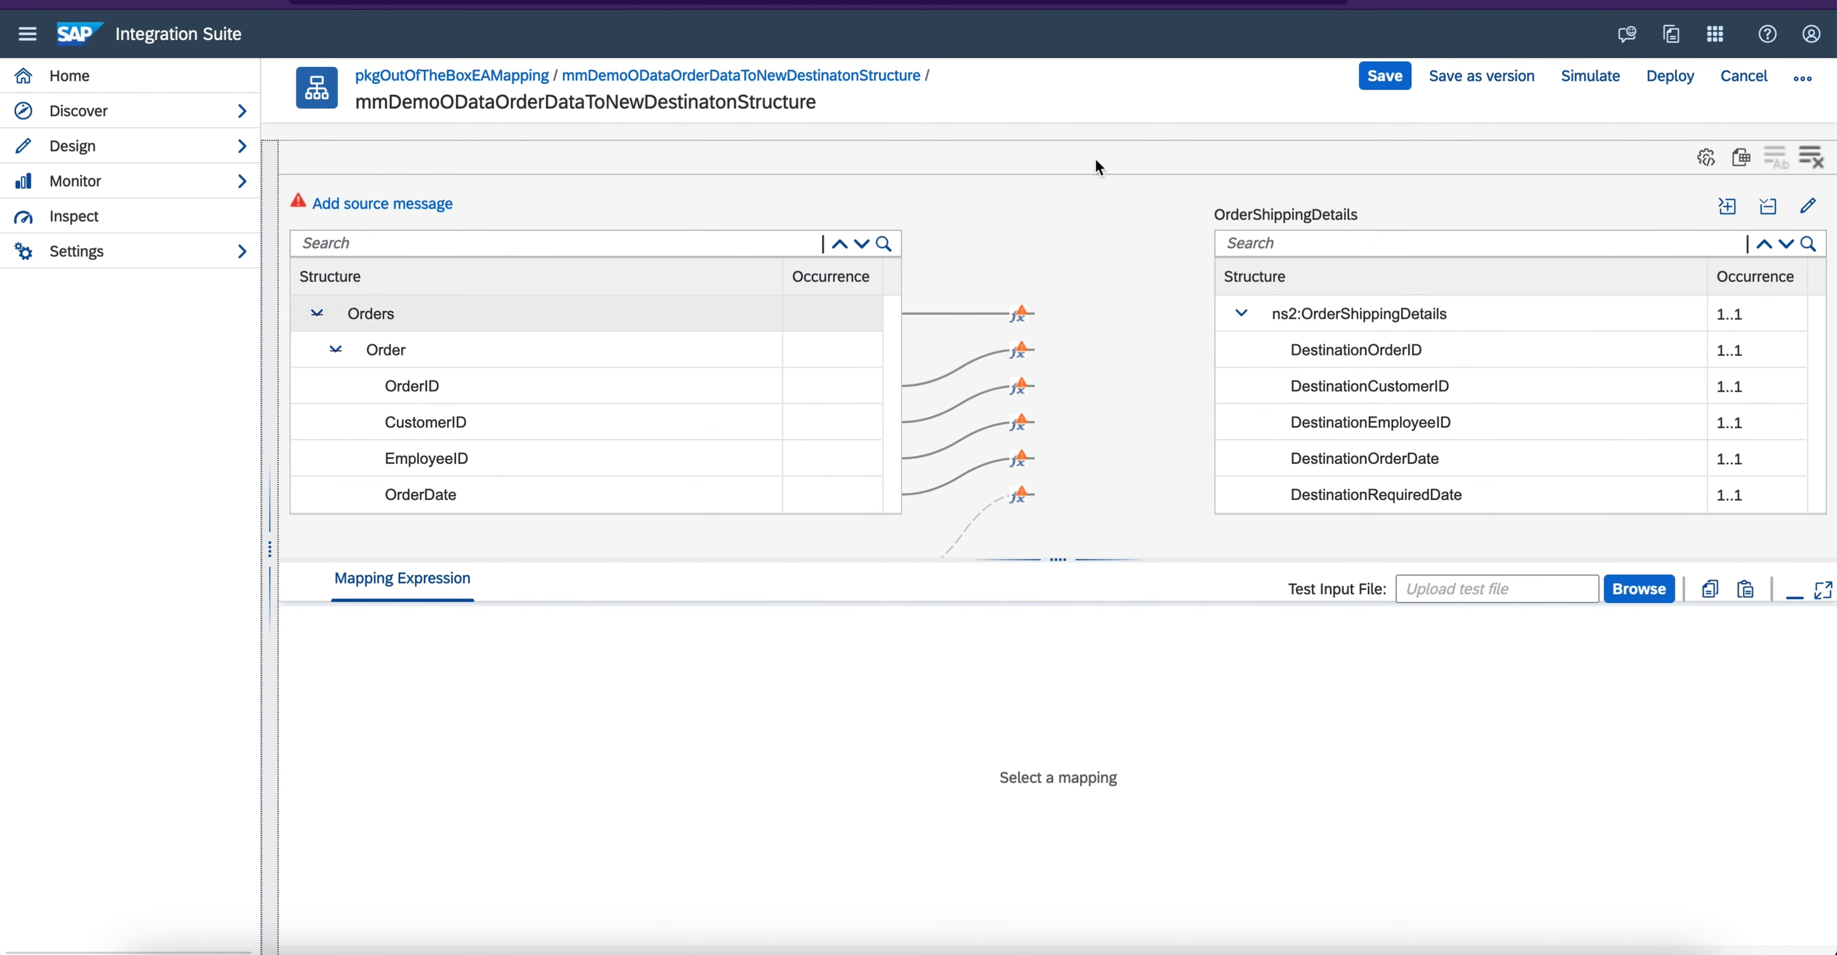
left_click(1808, 206)
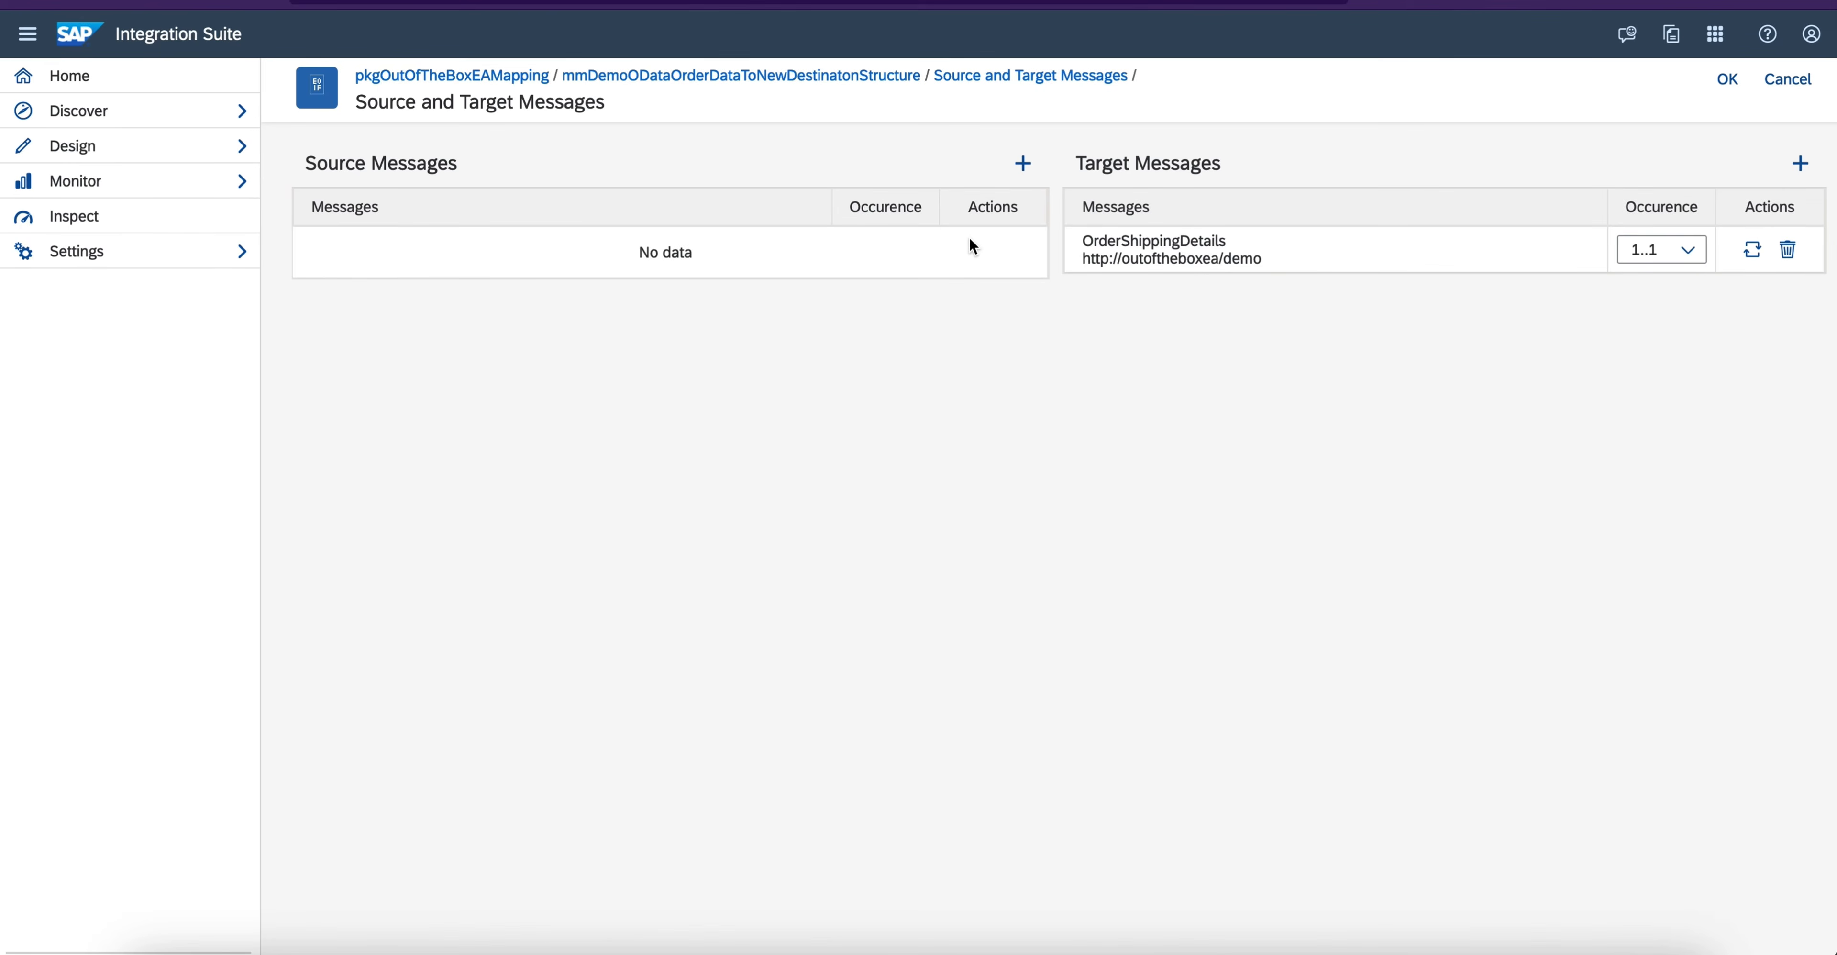
left_click(1023, 163)
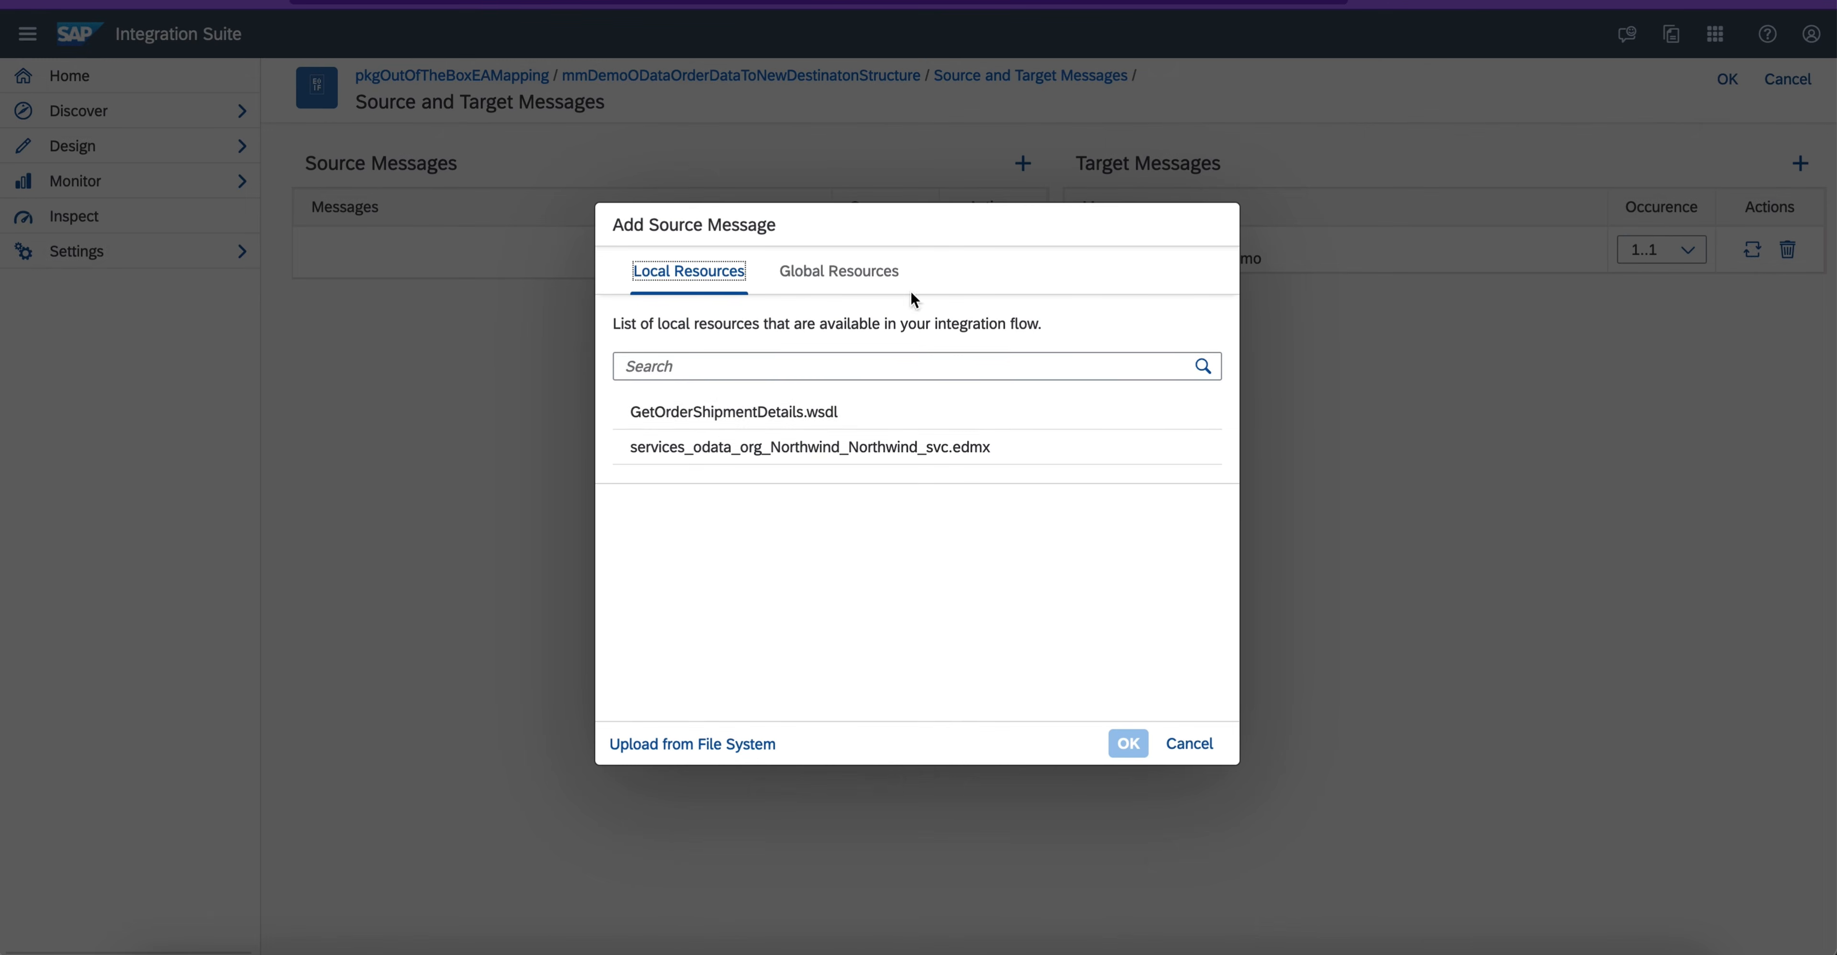
left_click(906, 445)
left_click(1128, 744)
left_click(875, 629)
left_click(1727, 80)
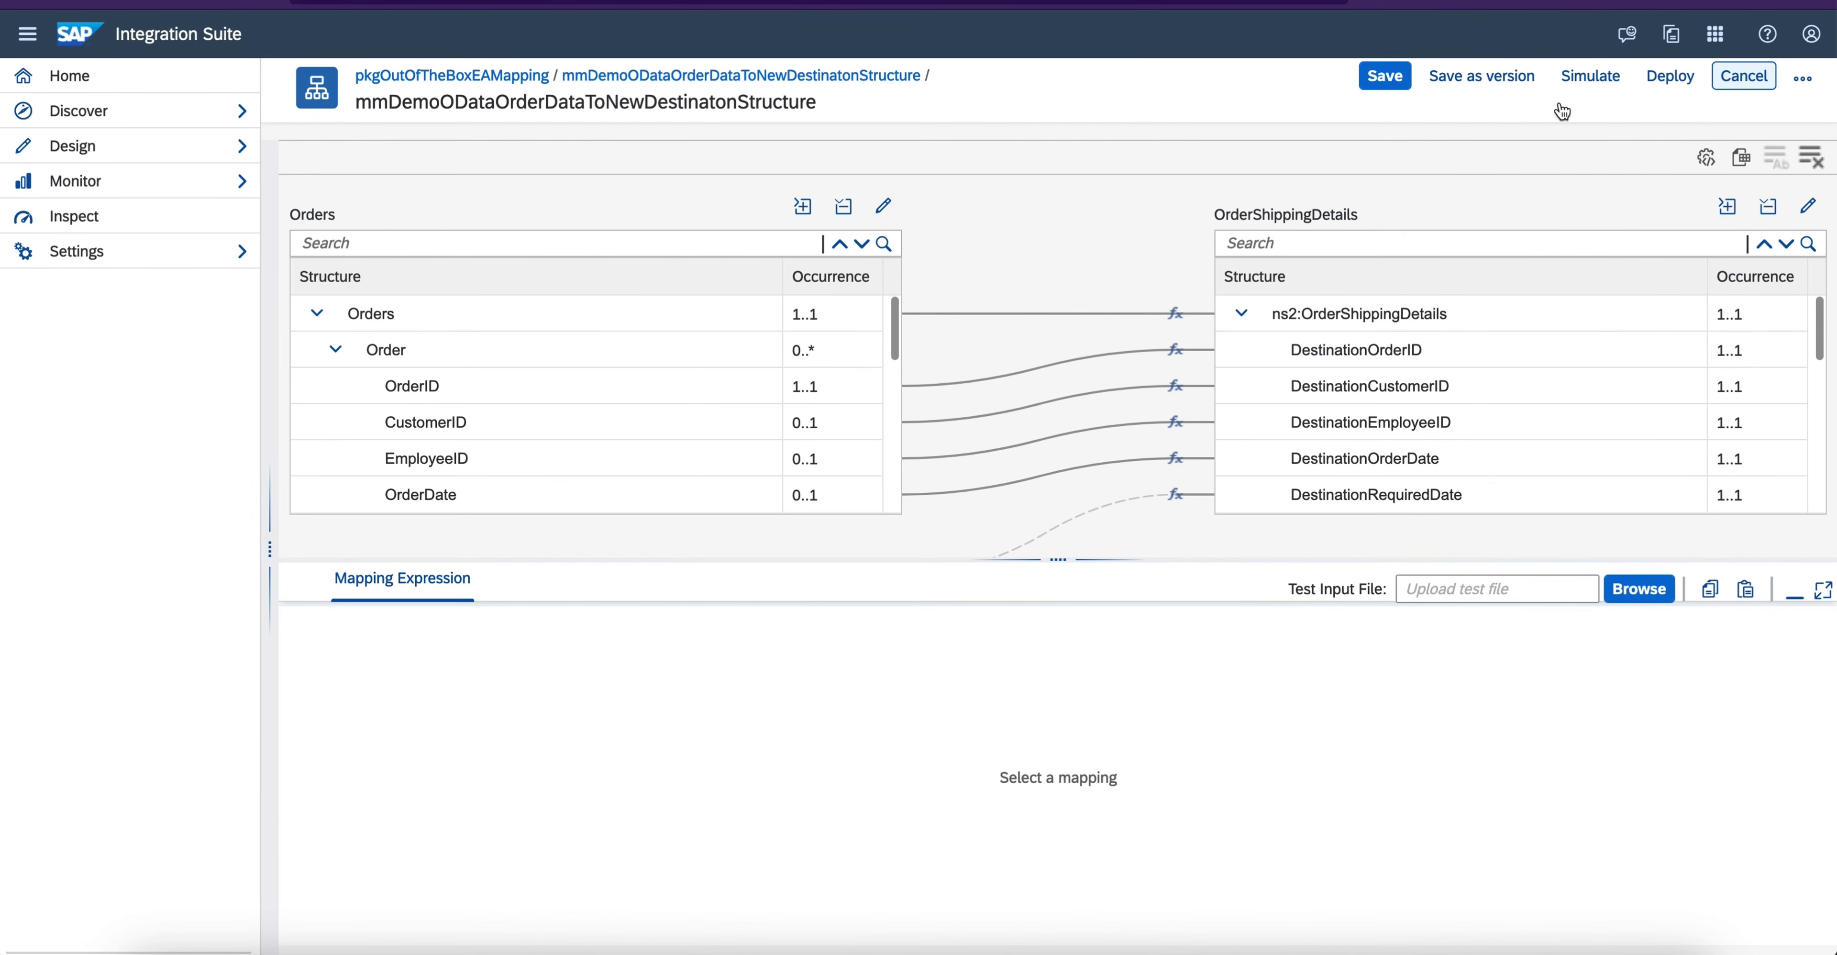
left_click_drag(1058, 589, 1045, 800)
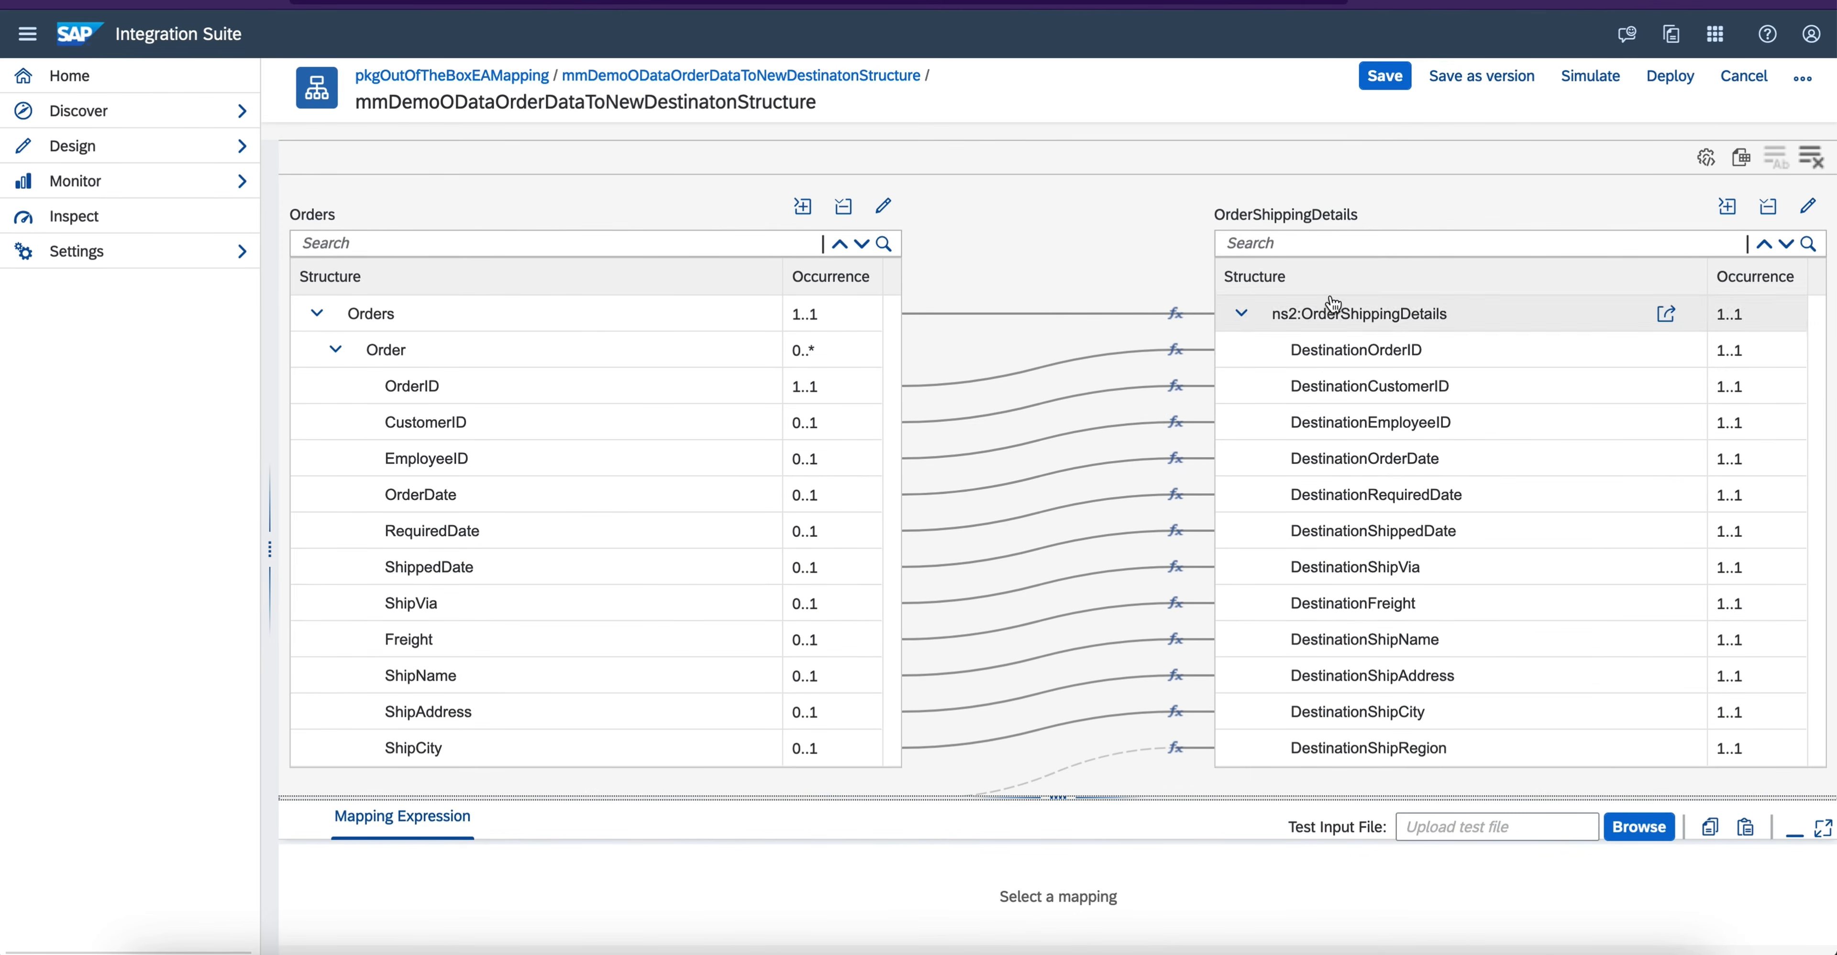
left_click(1384, 75)
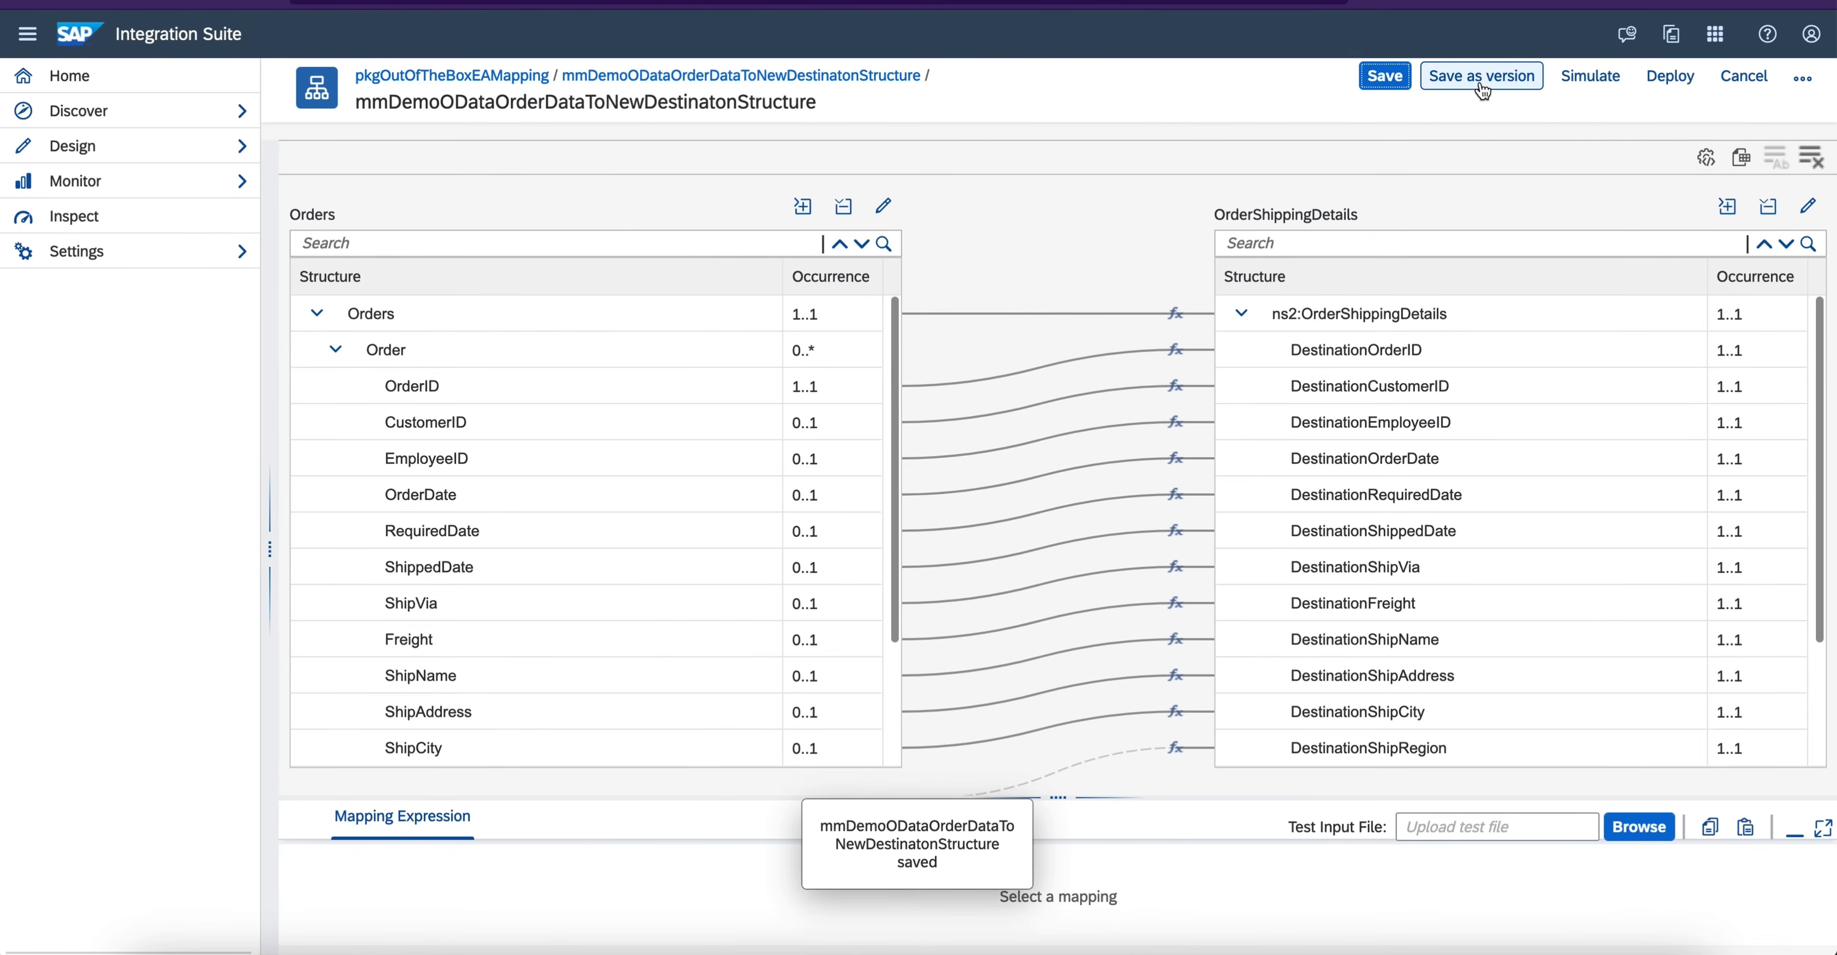
- Simulate the mapping with Input_test.xml from the WSDL folder as test input
left_click(1586, 80)
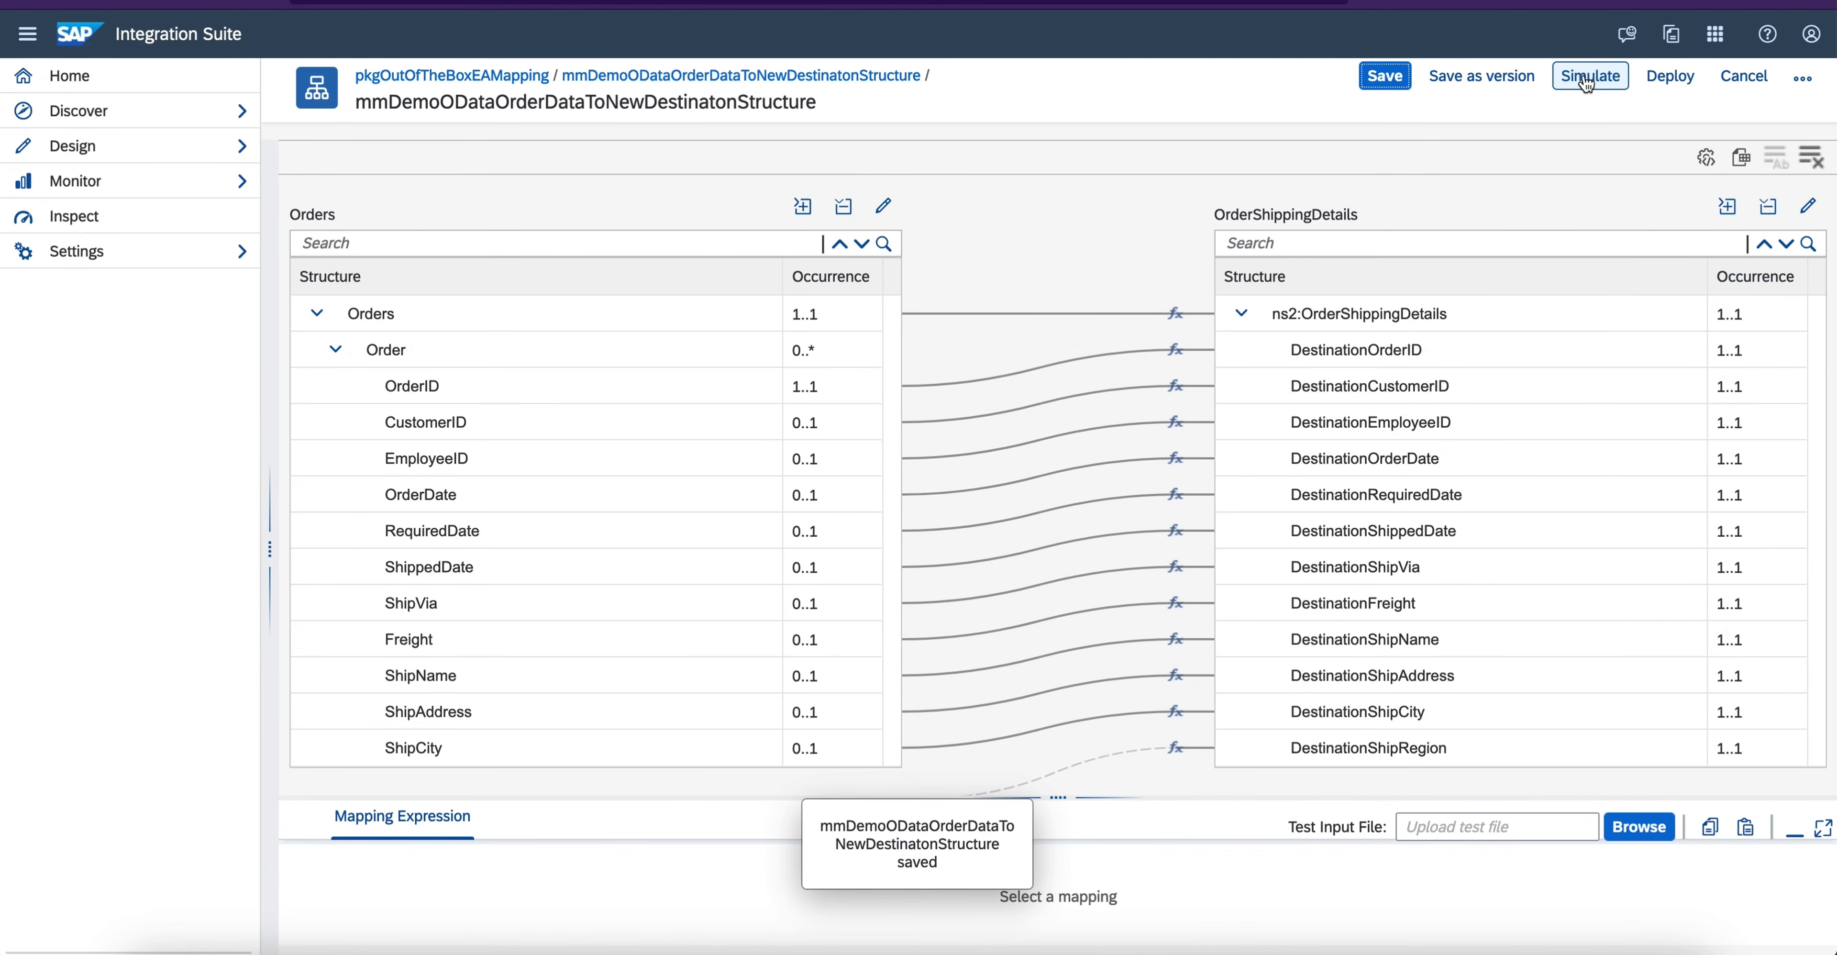
left_click(1586, 80)
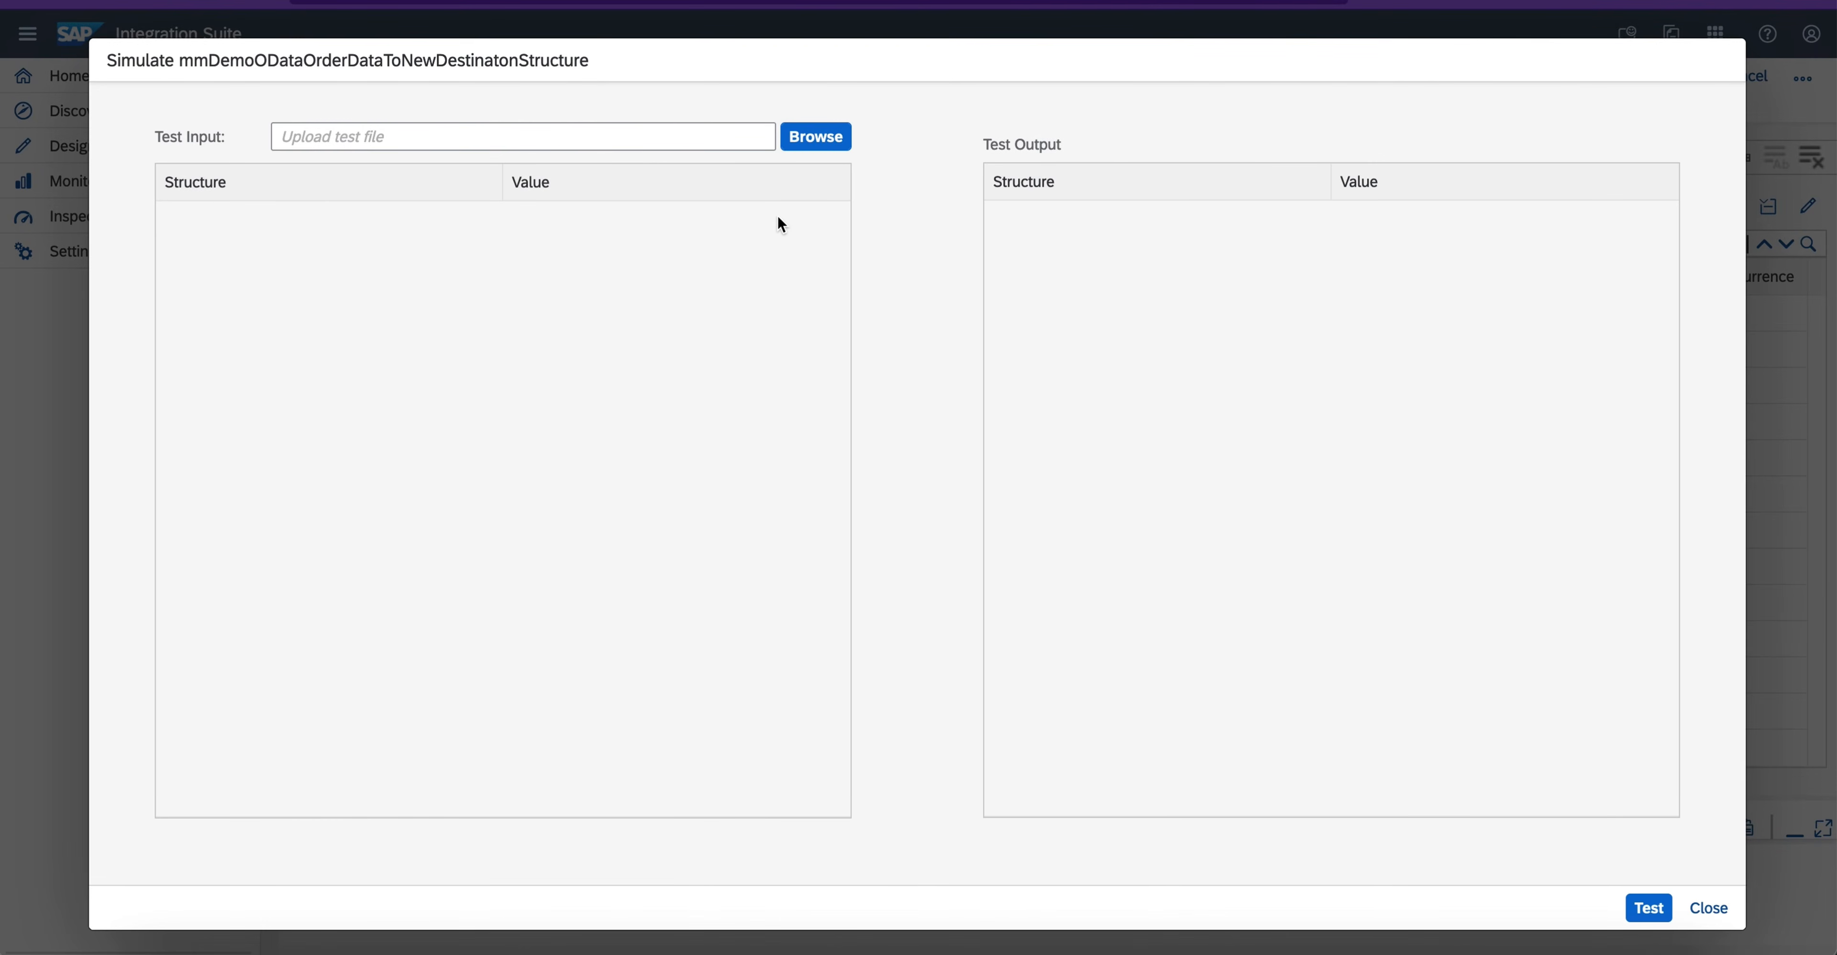
left_click(815, 137)
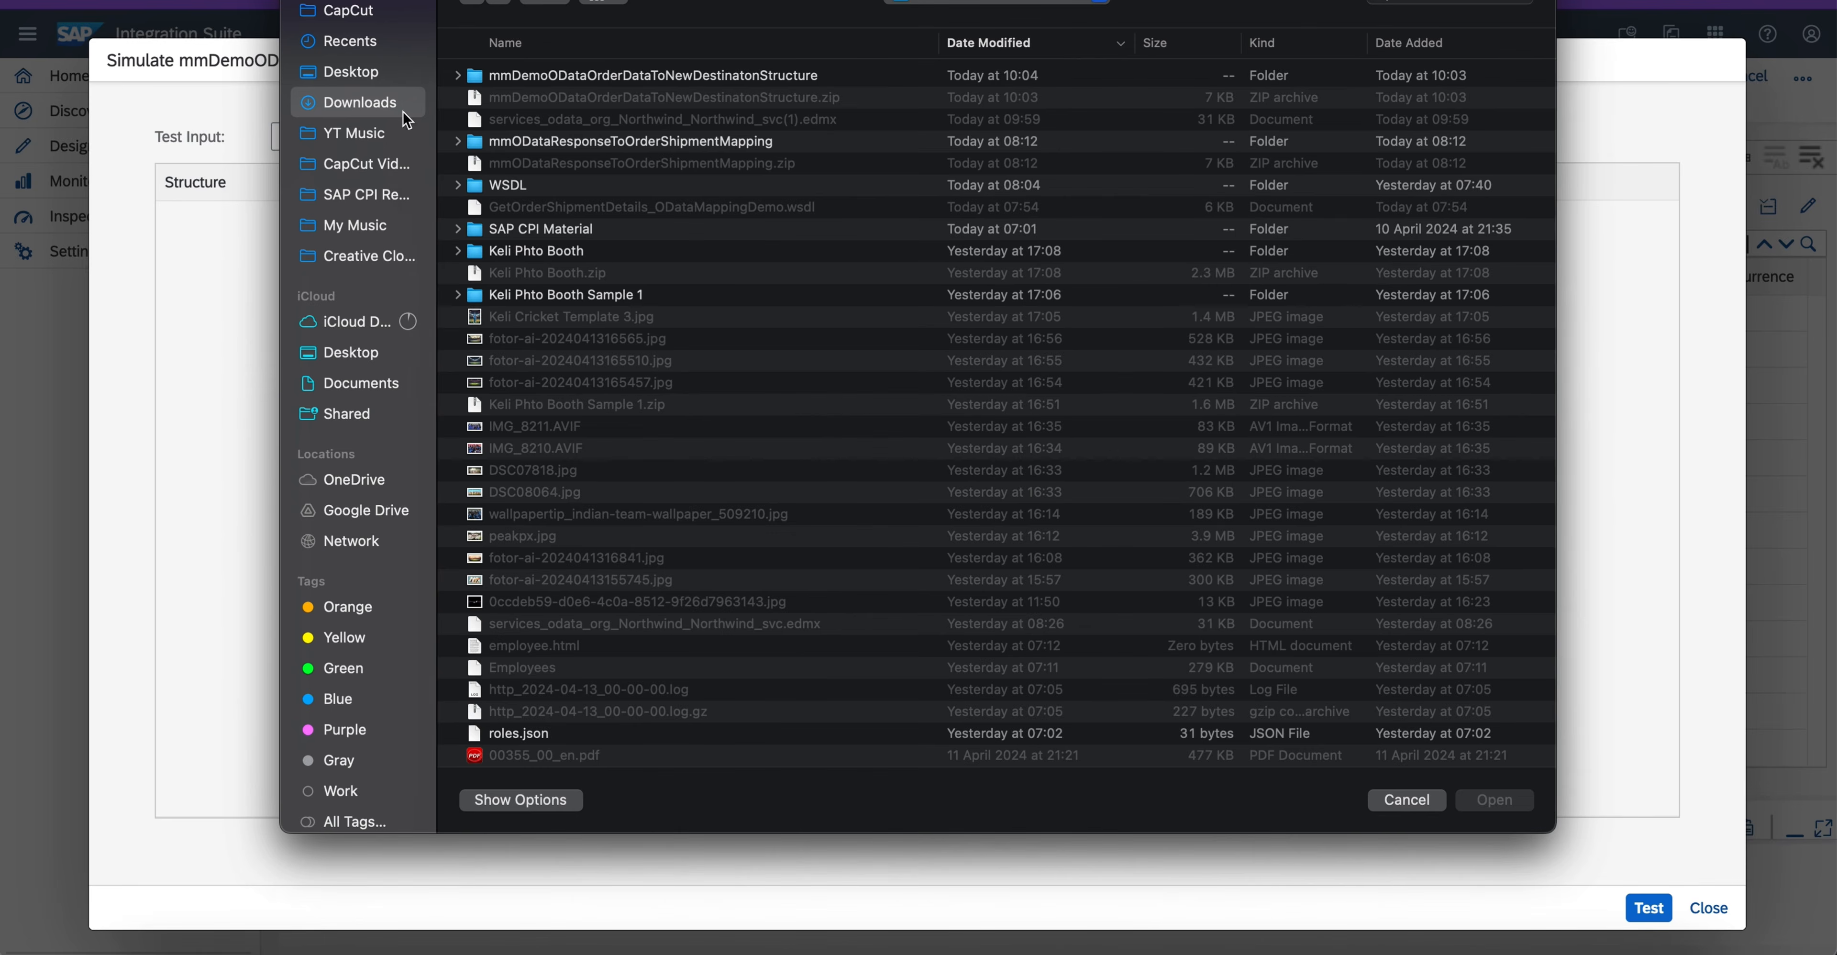
double_click(512, 179)
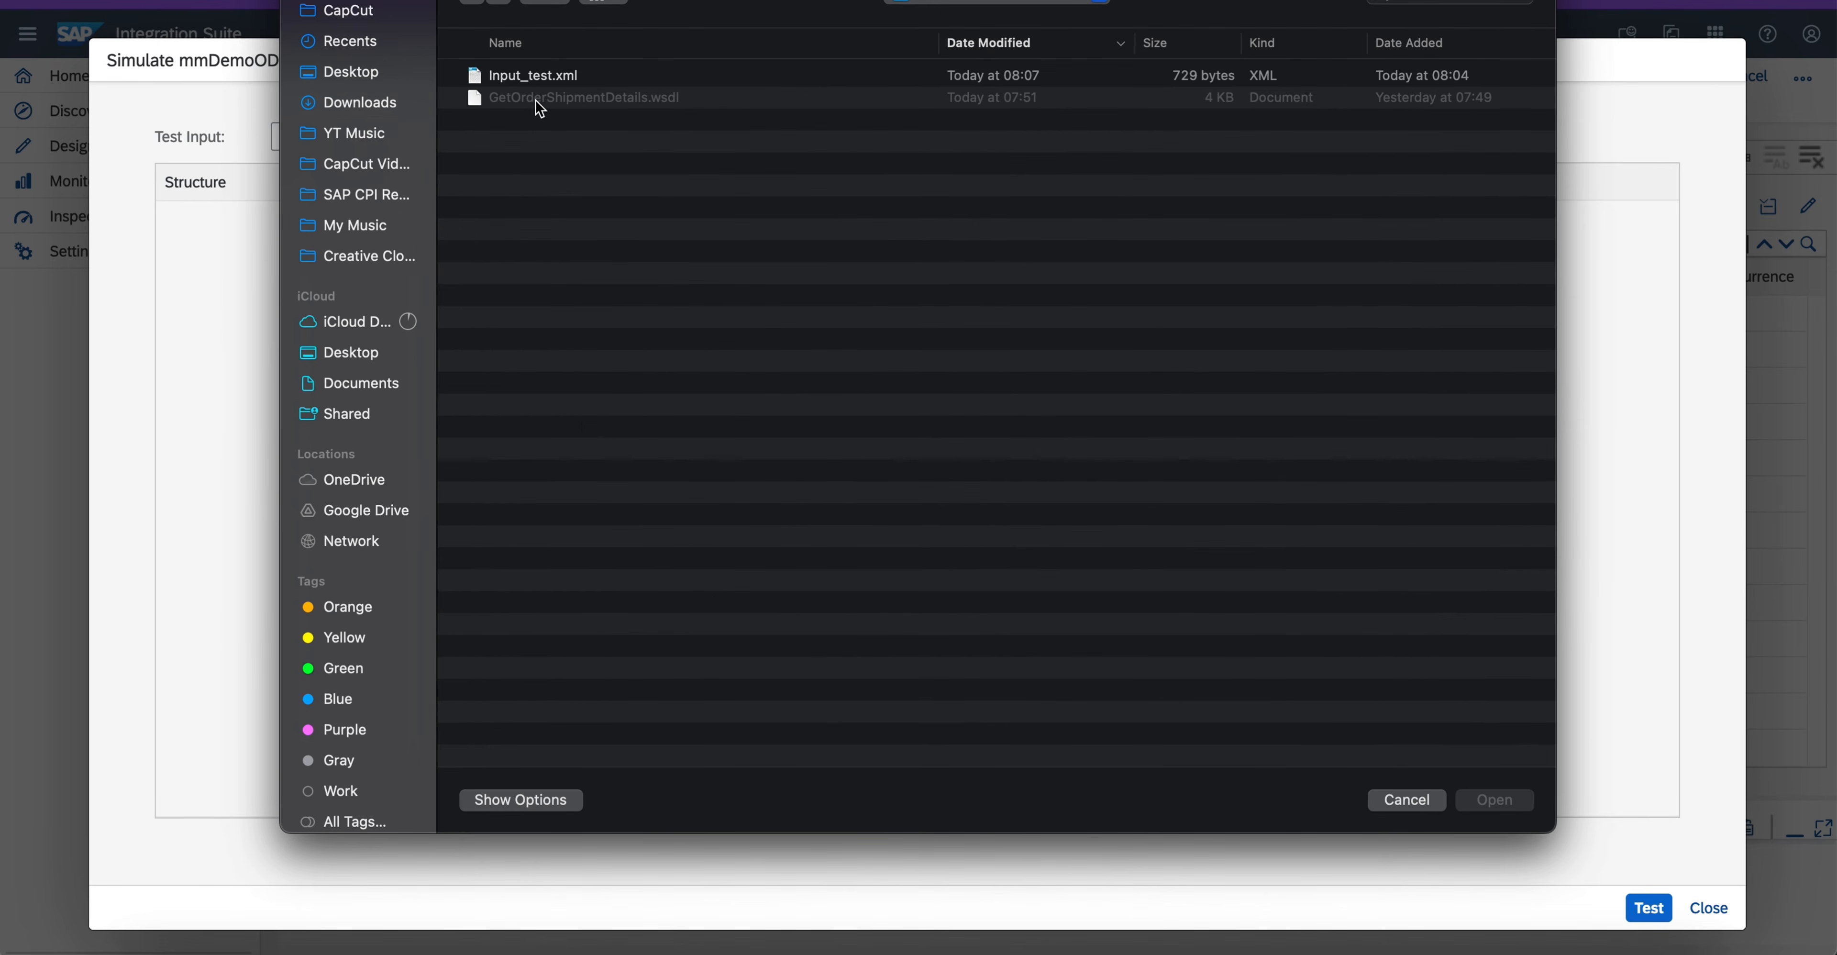
double_click(538, 78)
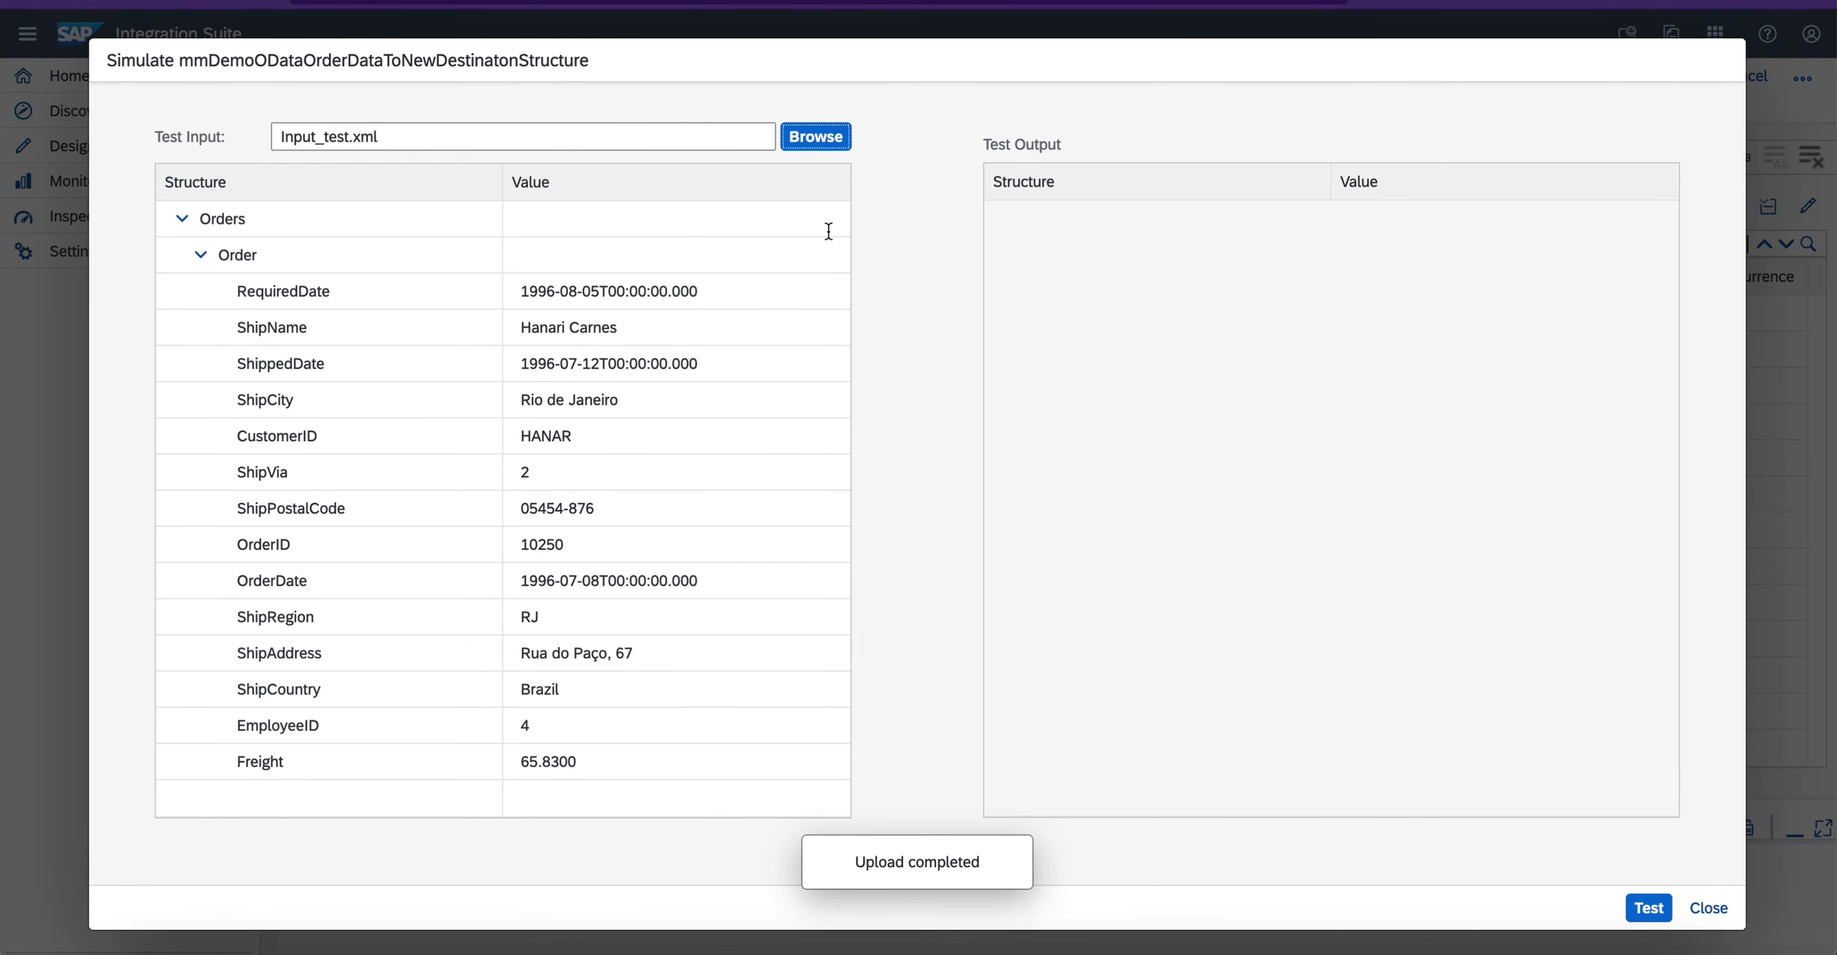
left_click(1649, 908)
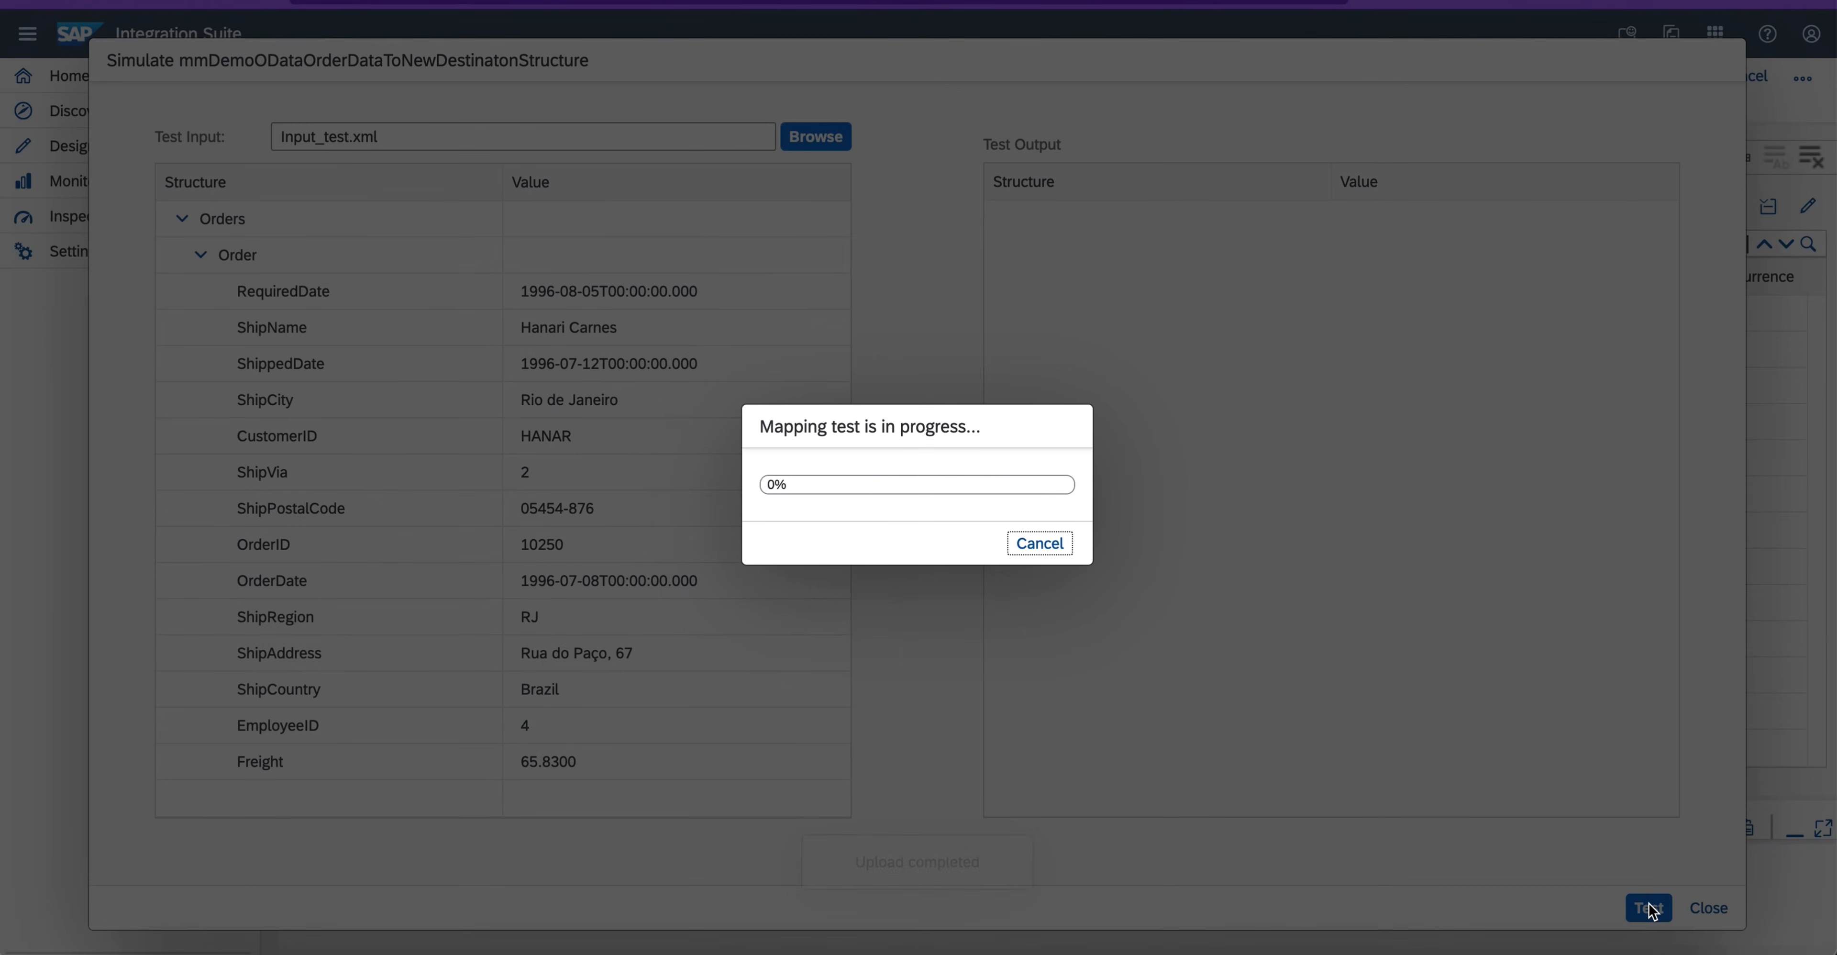
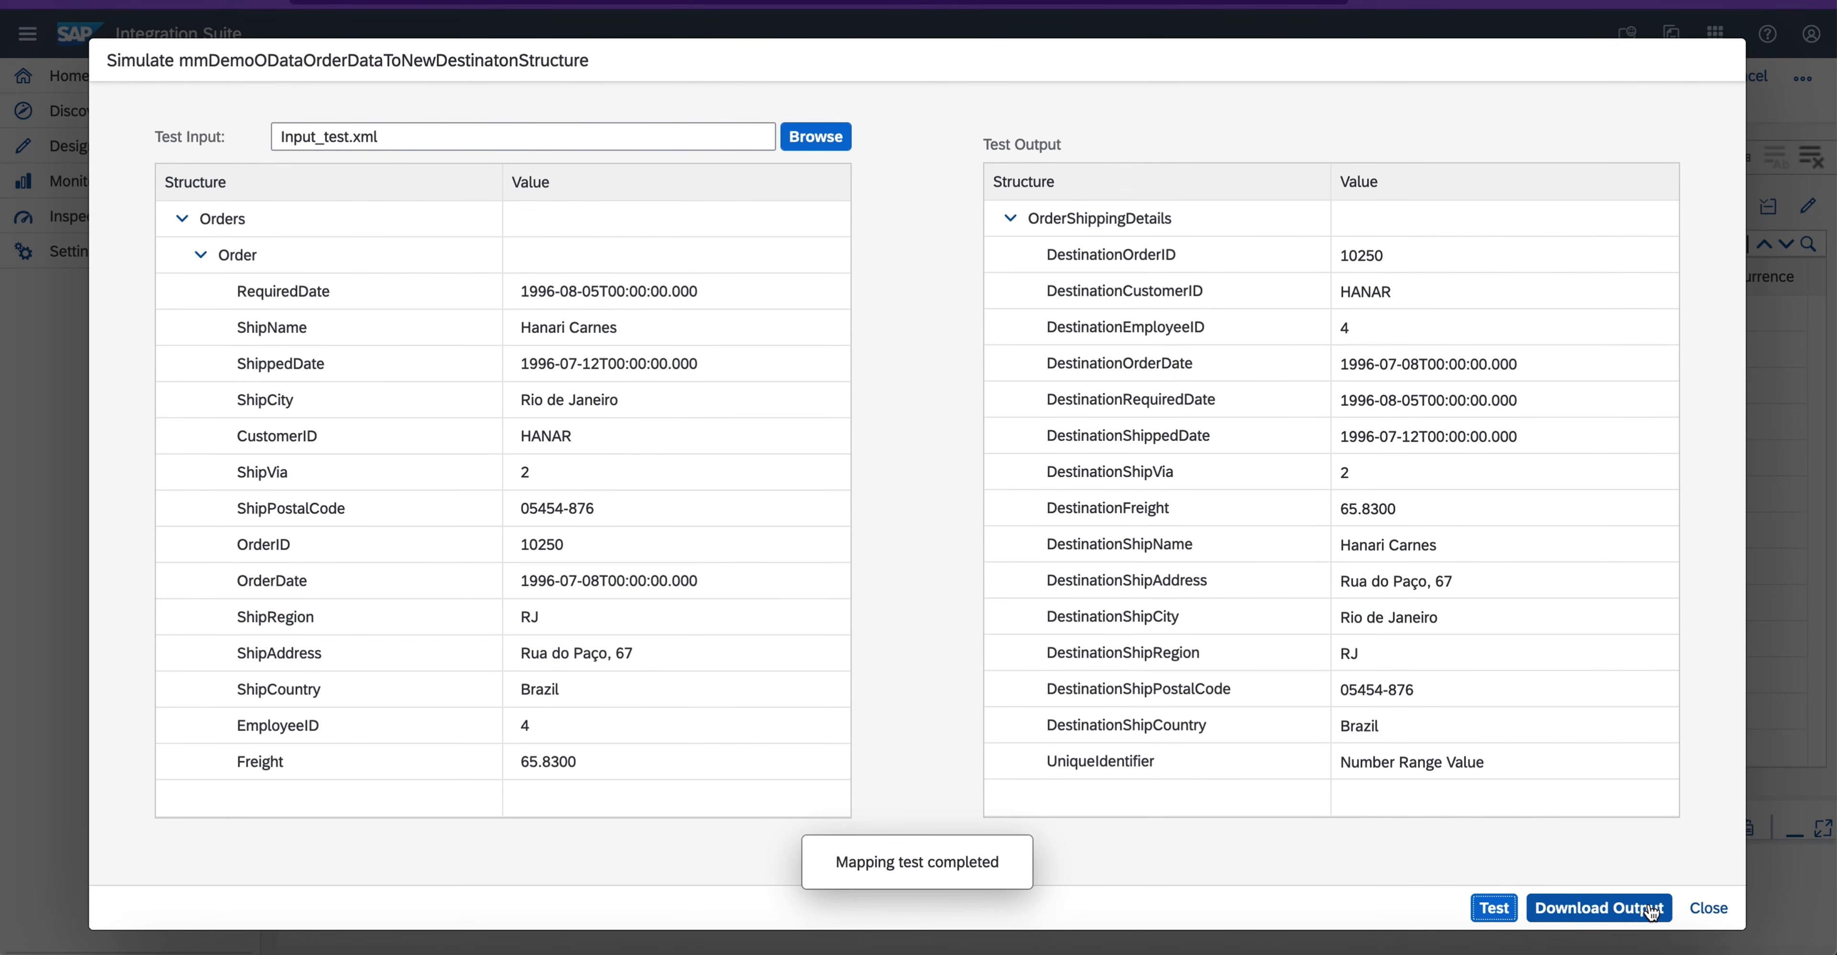
- Close the mapping simulation and deploy mmDemoODataOrderDataToNewDestinatonStructure with the Cloud Integration runtime profile
left_click(1708, 908)
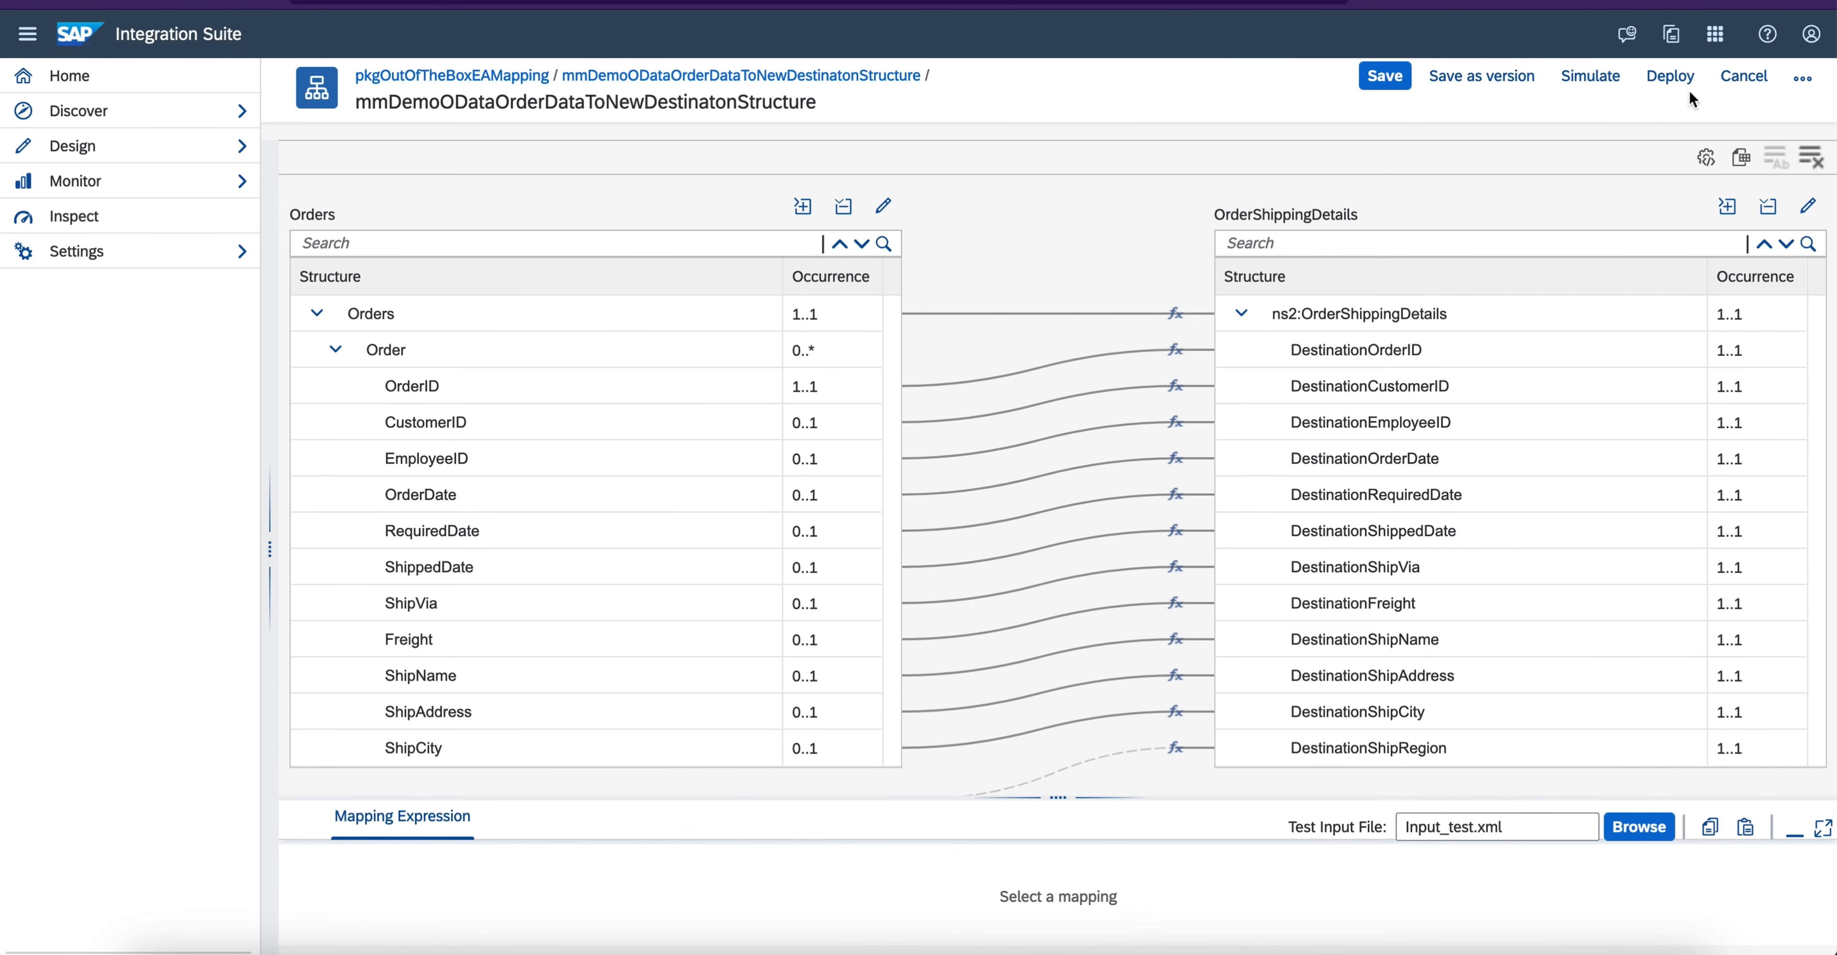
left_click(1669, 77)
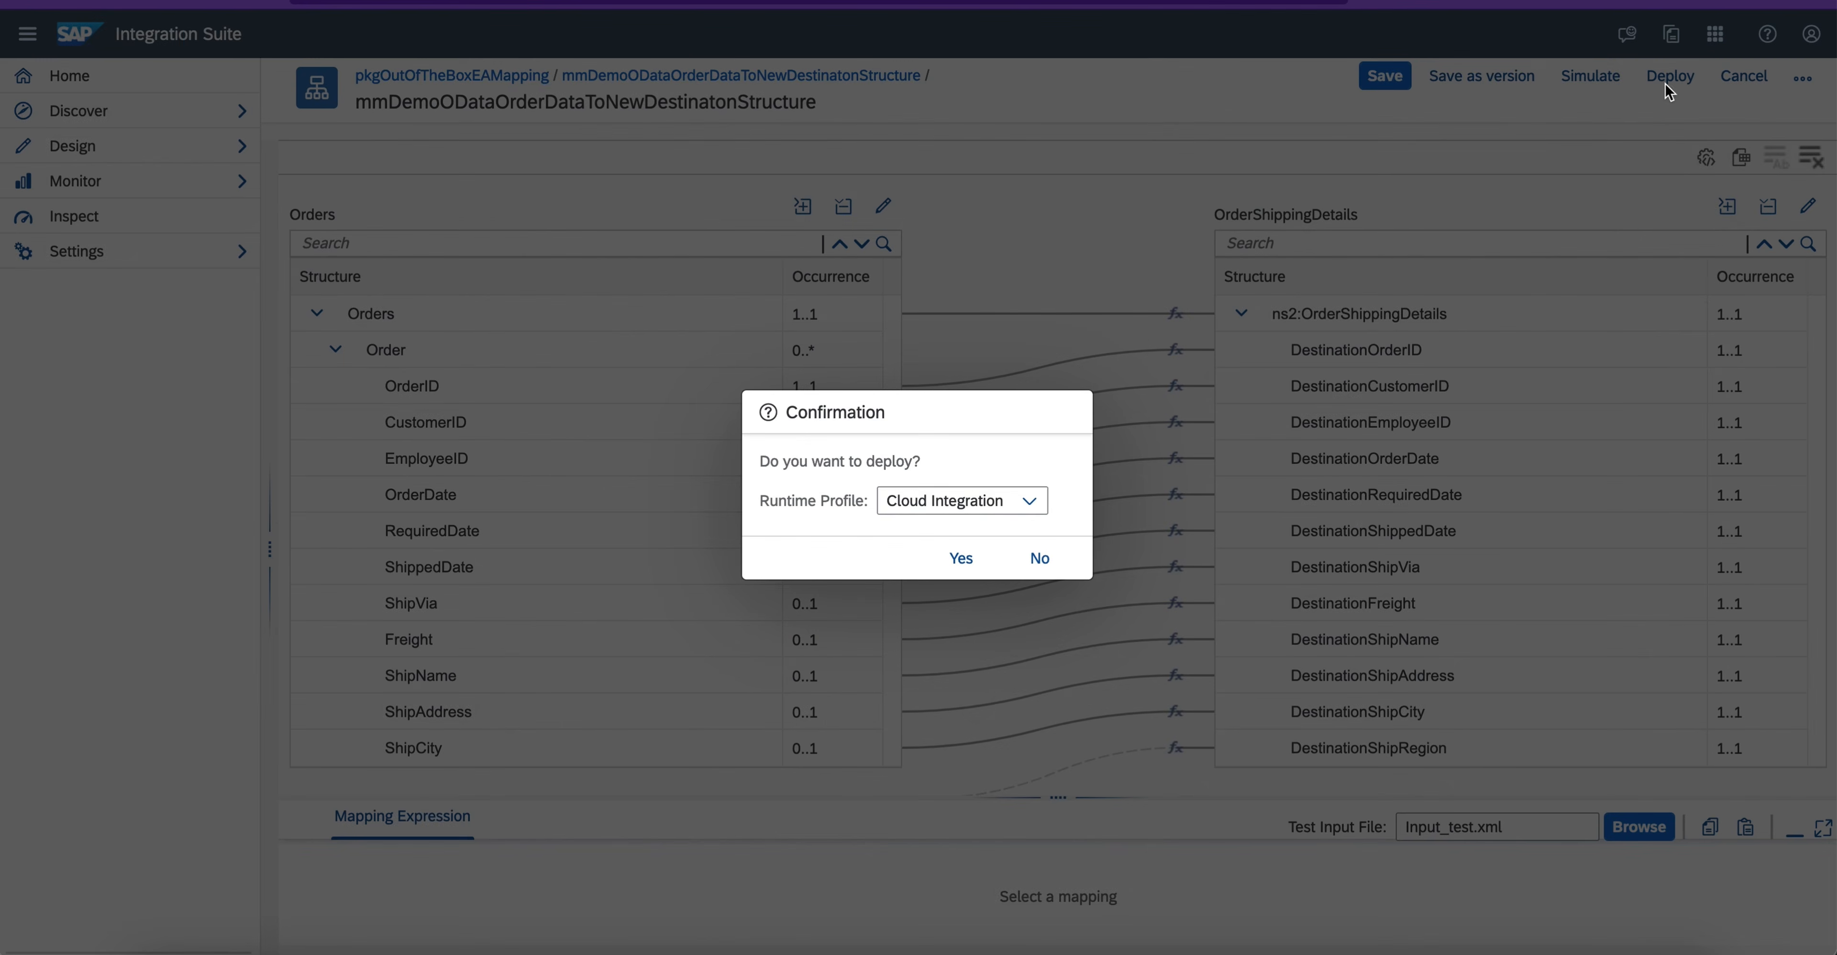
left_click(957, 571)
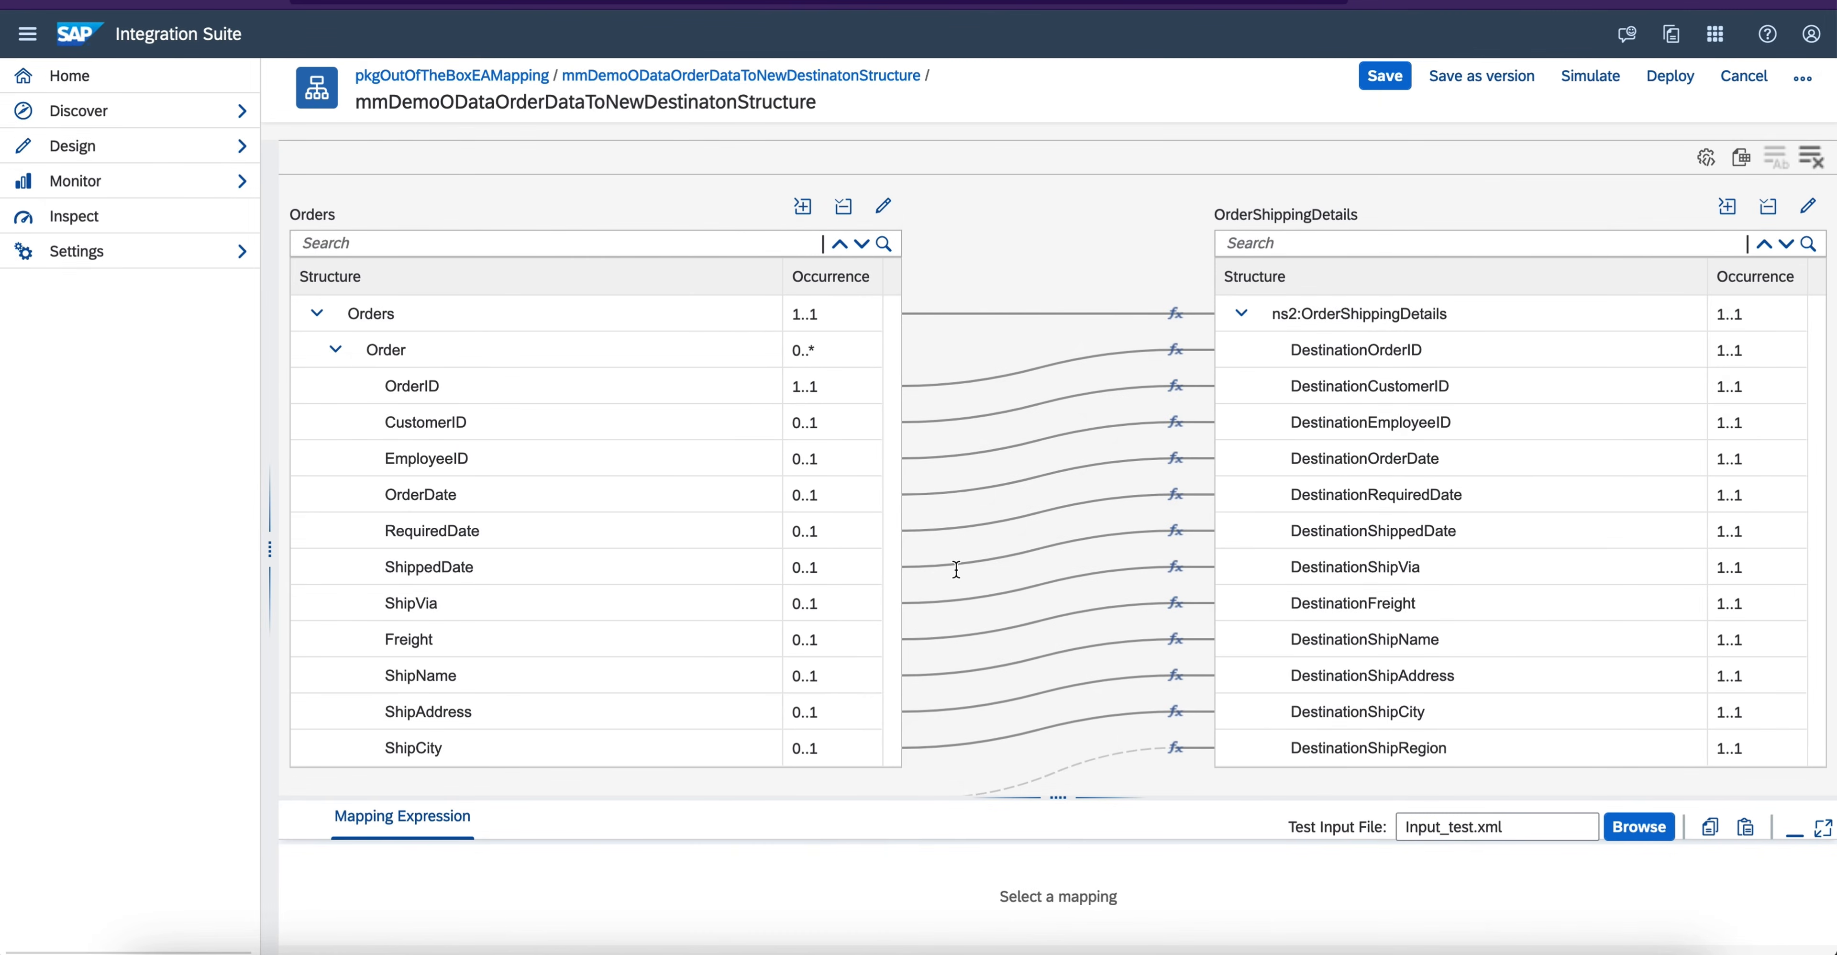
- Download the mmDemoODataOrderDataToNewDestinatonStructure message mapping from the package pkgOutOfTheBoxEAMapping
left_click(493, 76)
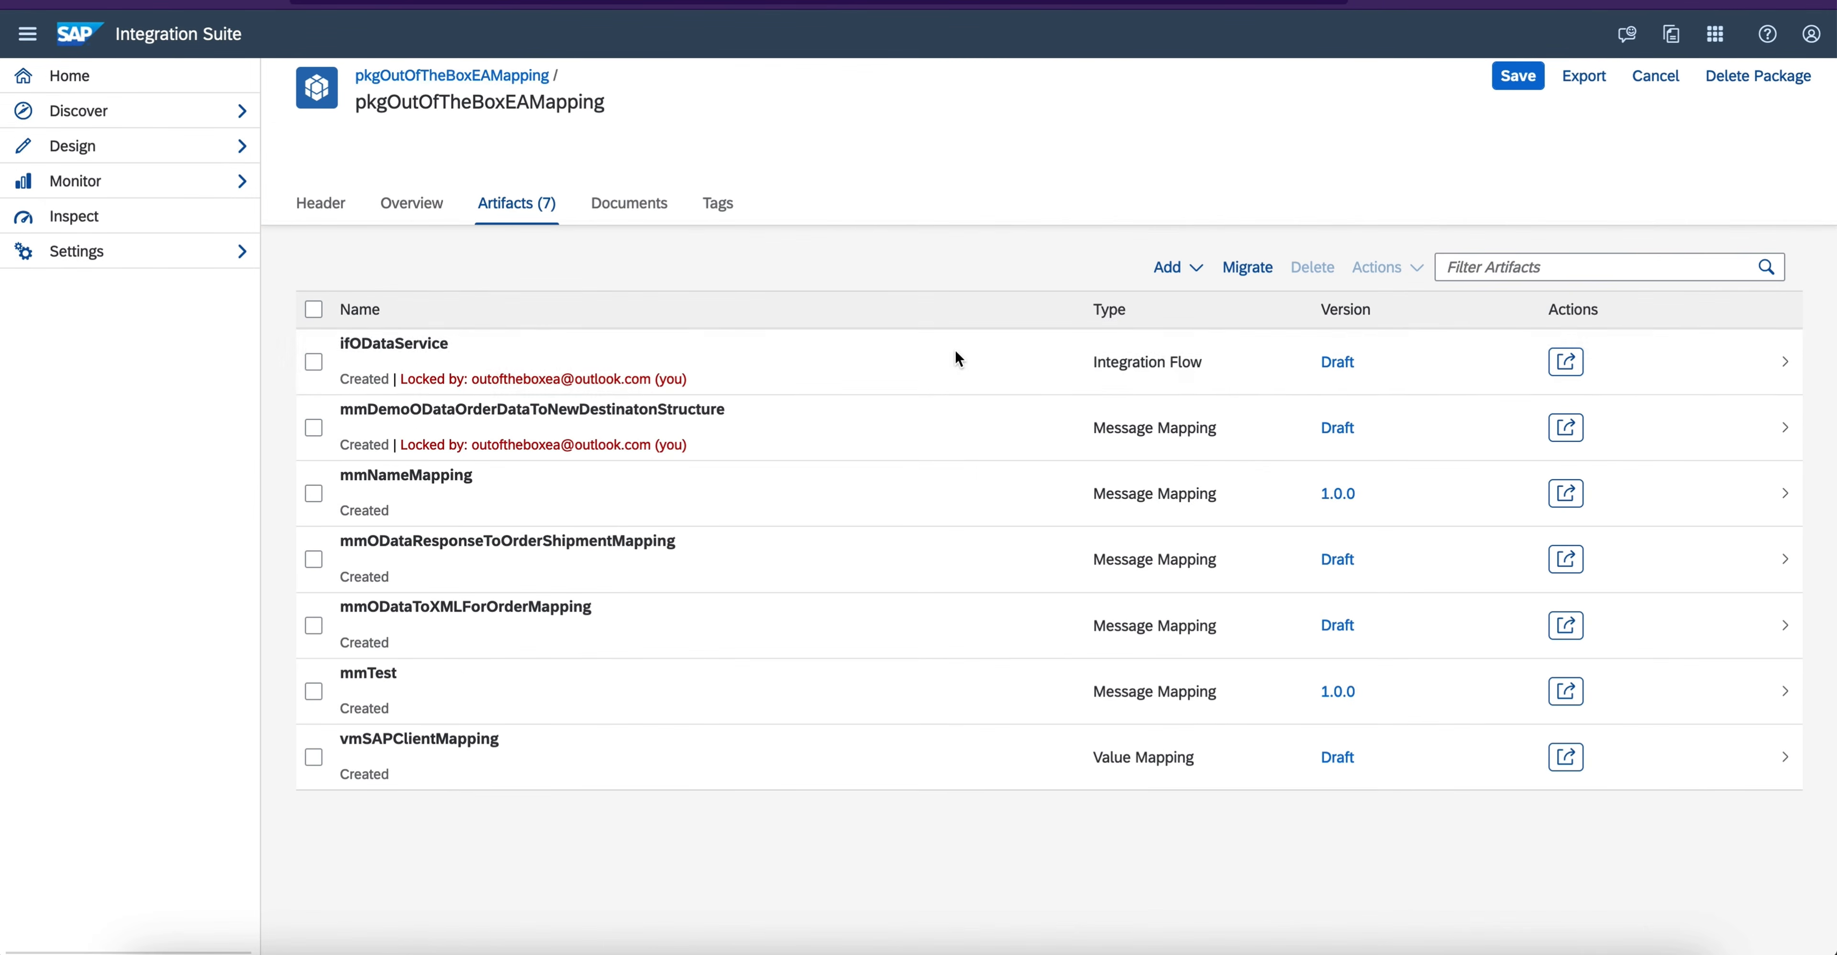
left_click(1566, 427)
left_click(1471, 445)
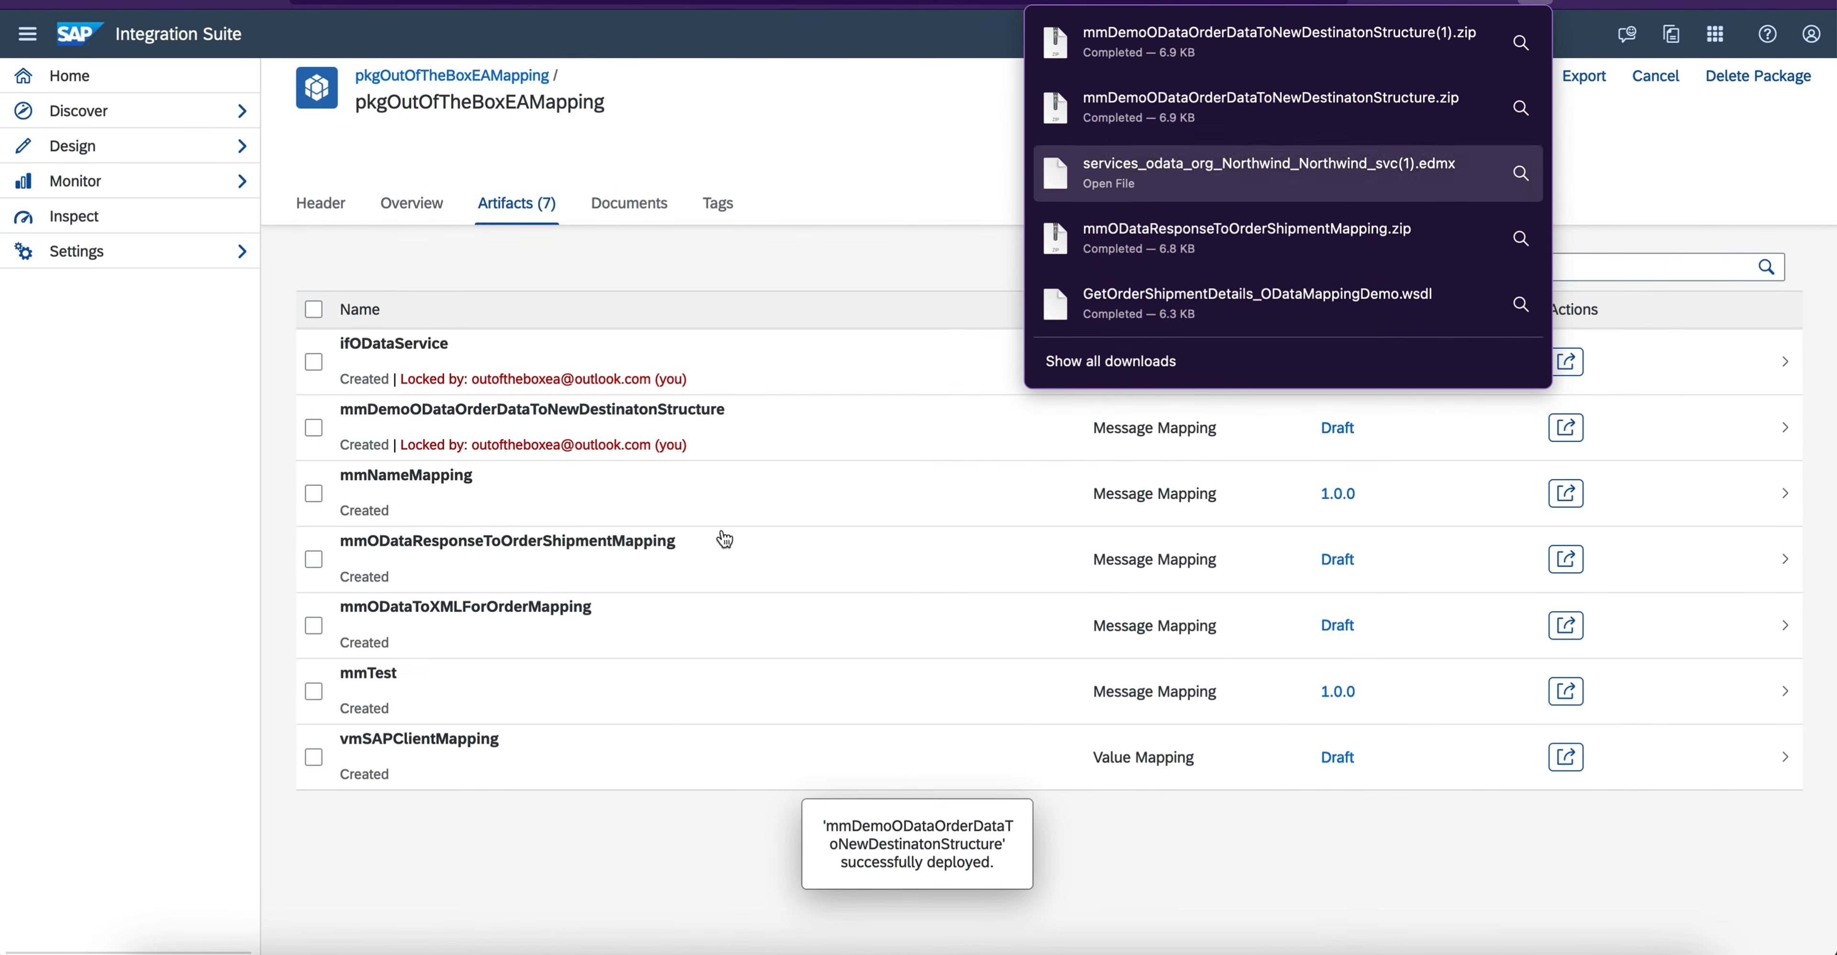
- Switch to Finder and extract mmDemoODataOrderDataToNewDestinatonStructure(1).zip in the Downloads folder
left_click(152, 944)
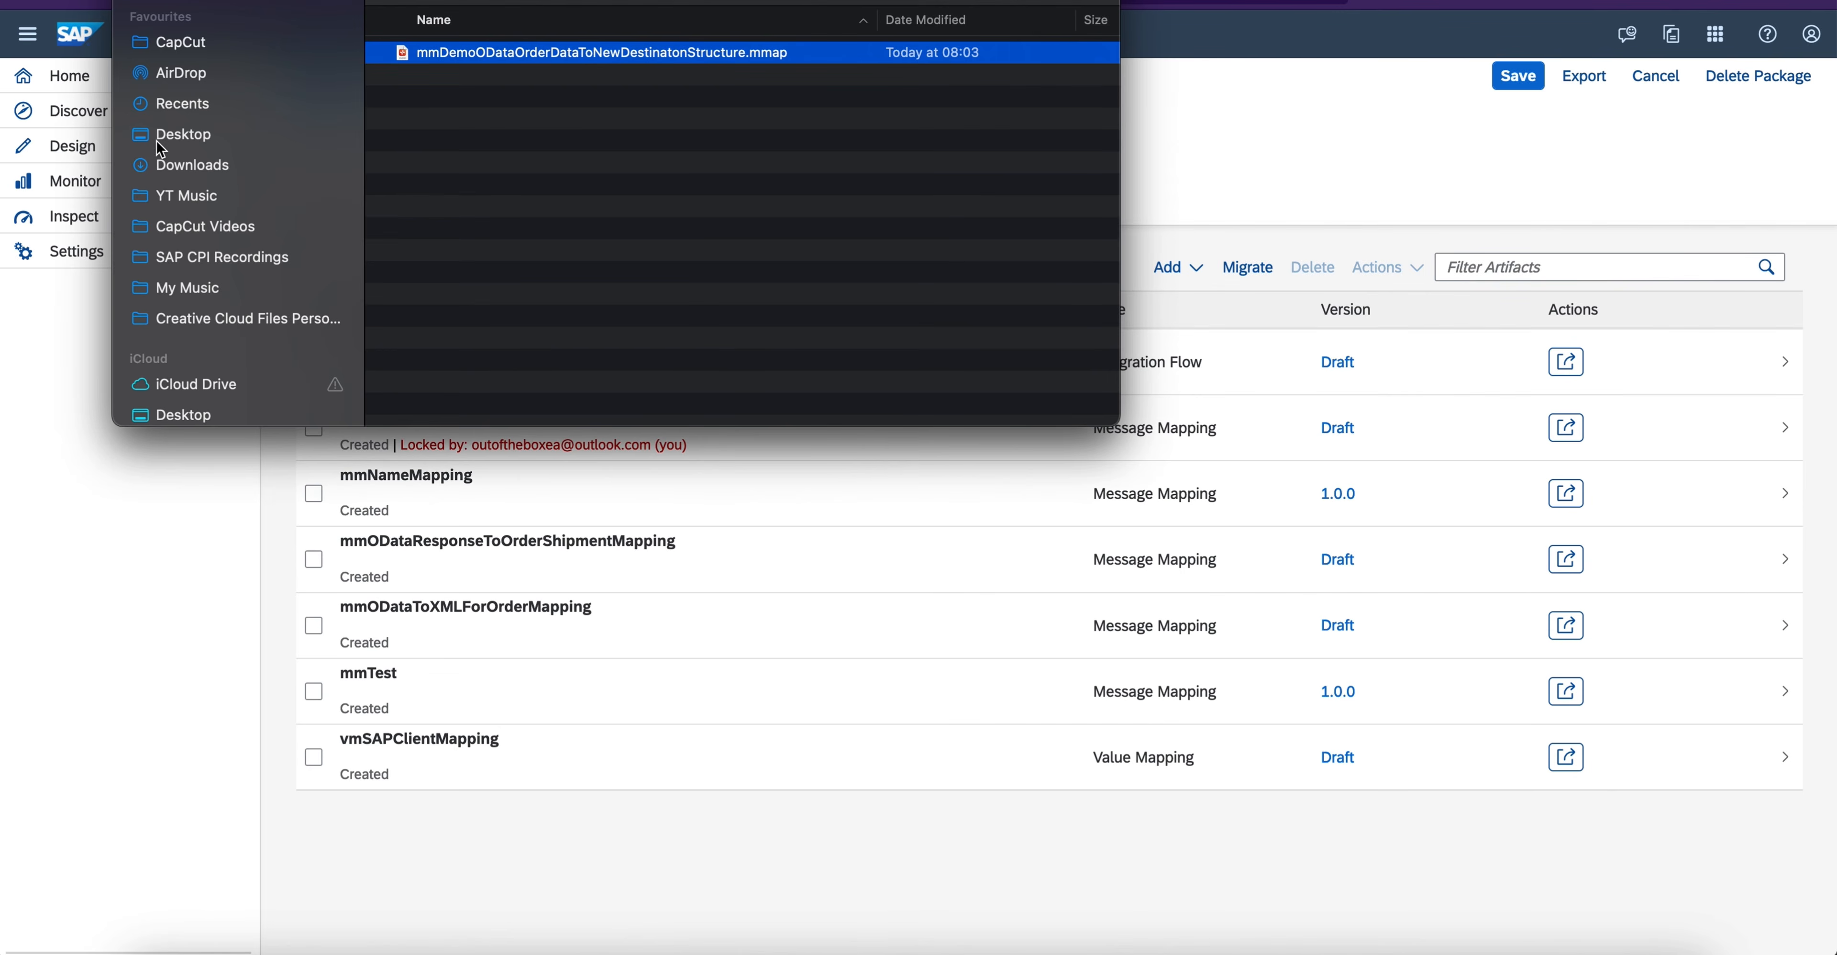
left_click(163, 187)
left_click(179, 166)
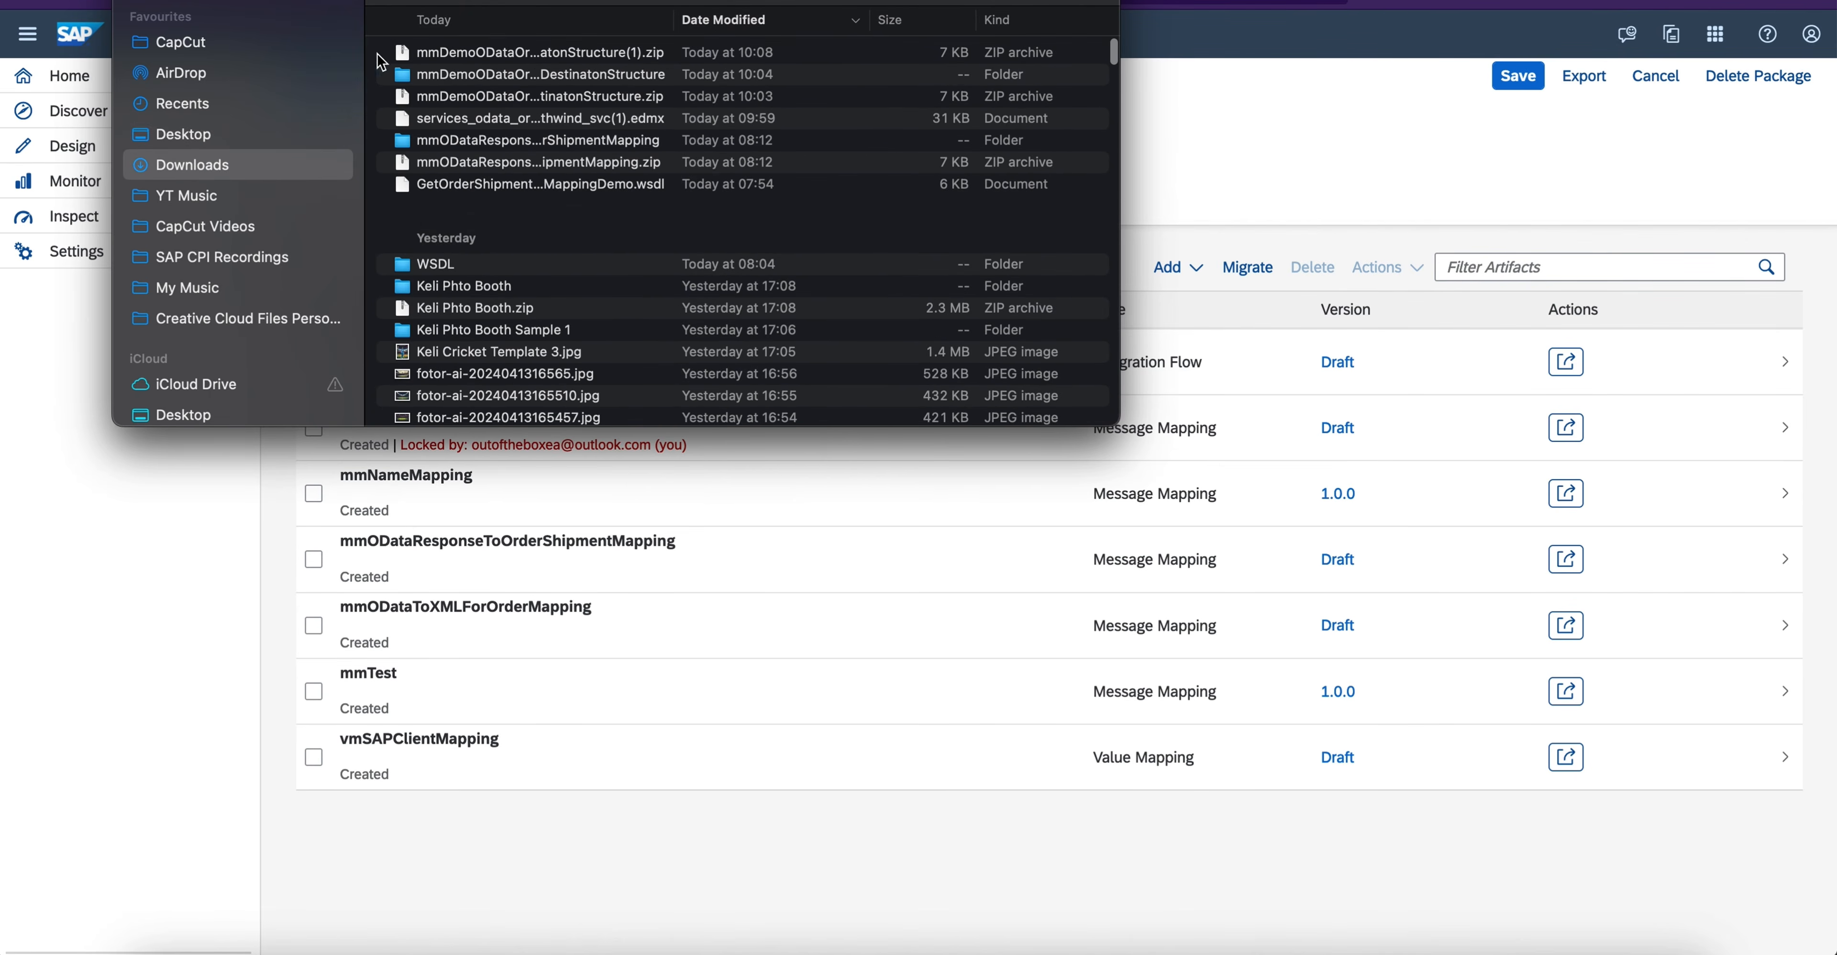
scroll(452, 84, "up", 2)
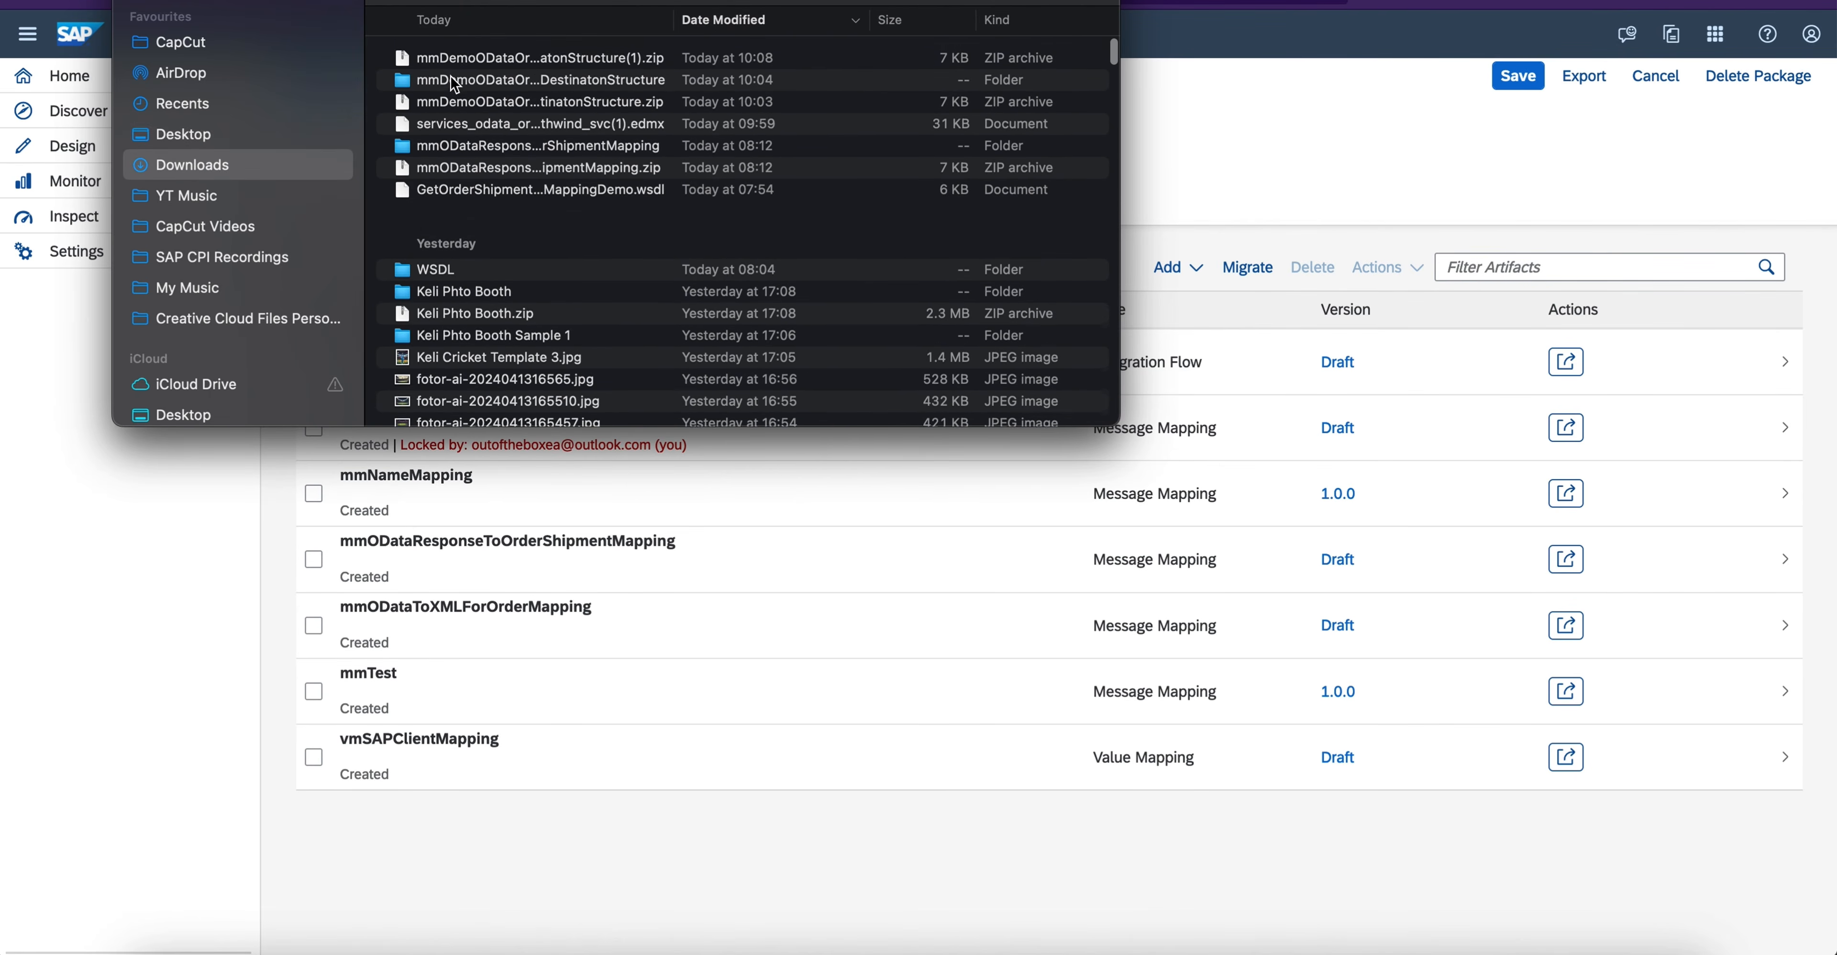
double_click(489, 57)
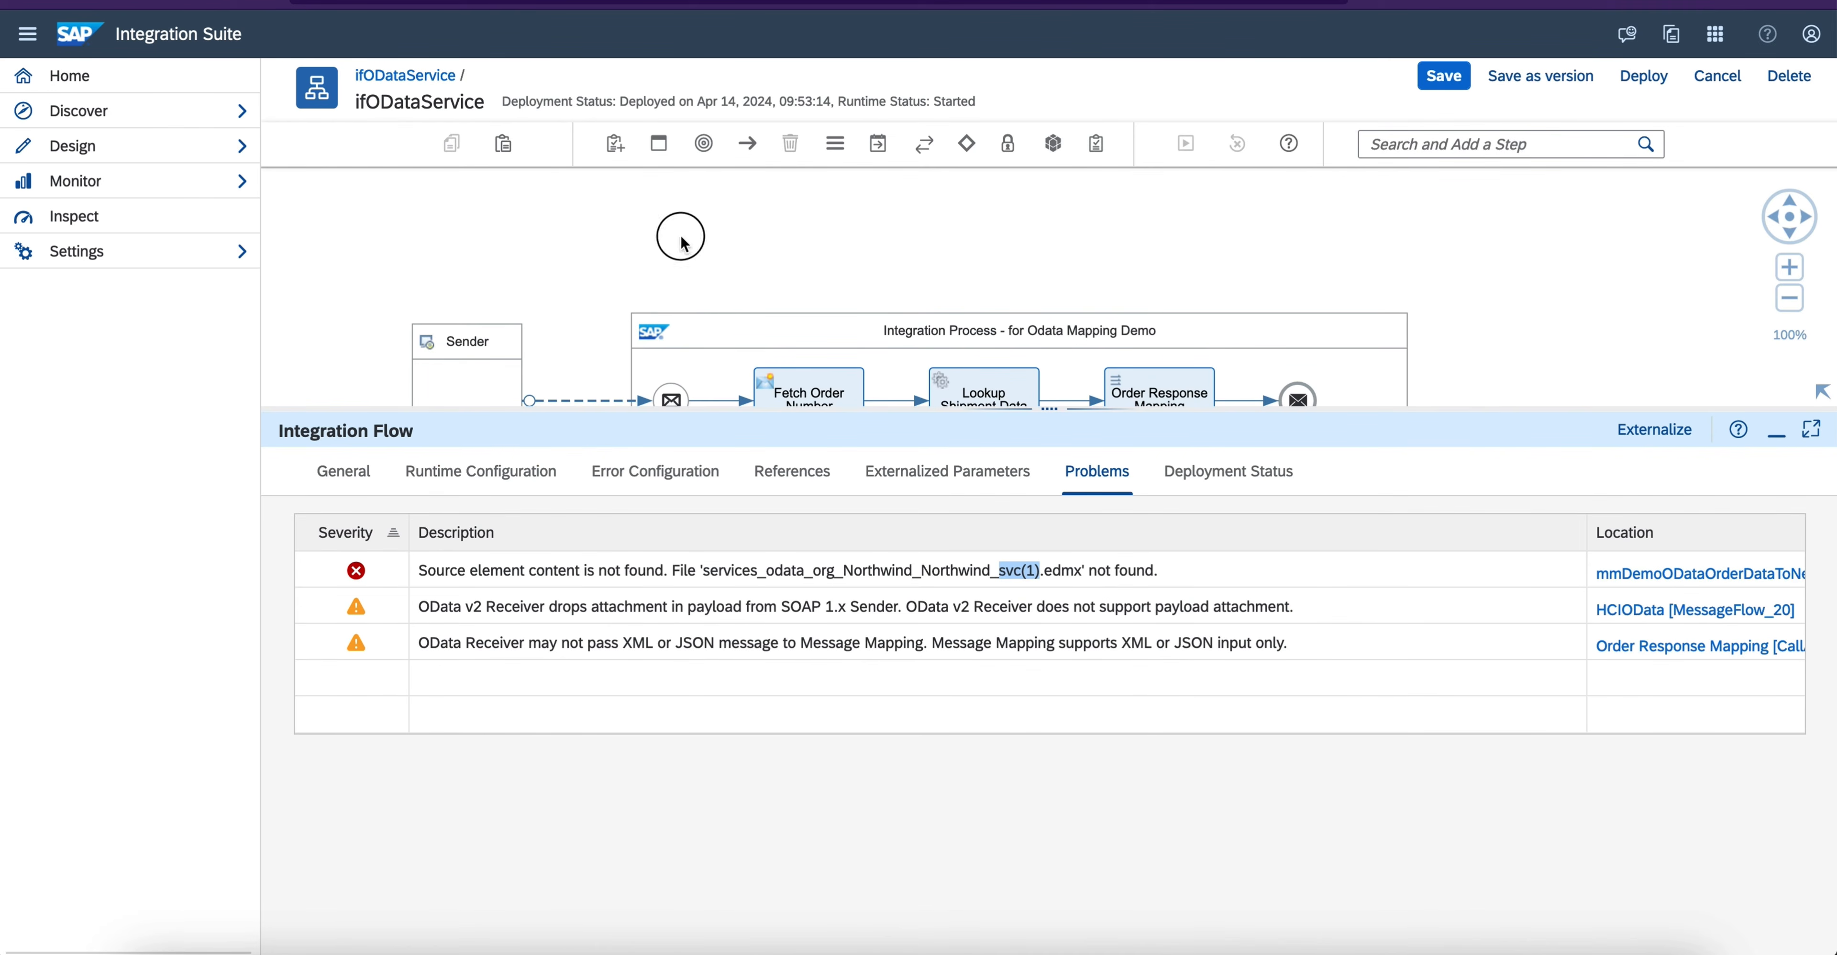
- Delete the mmDemoODataOrderDataToNewDestinatonStructure message mapping from the local references of the ifODataService integration flow
left_click(818, 491)
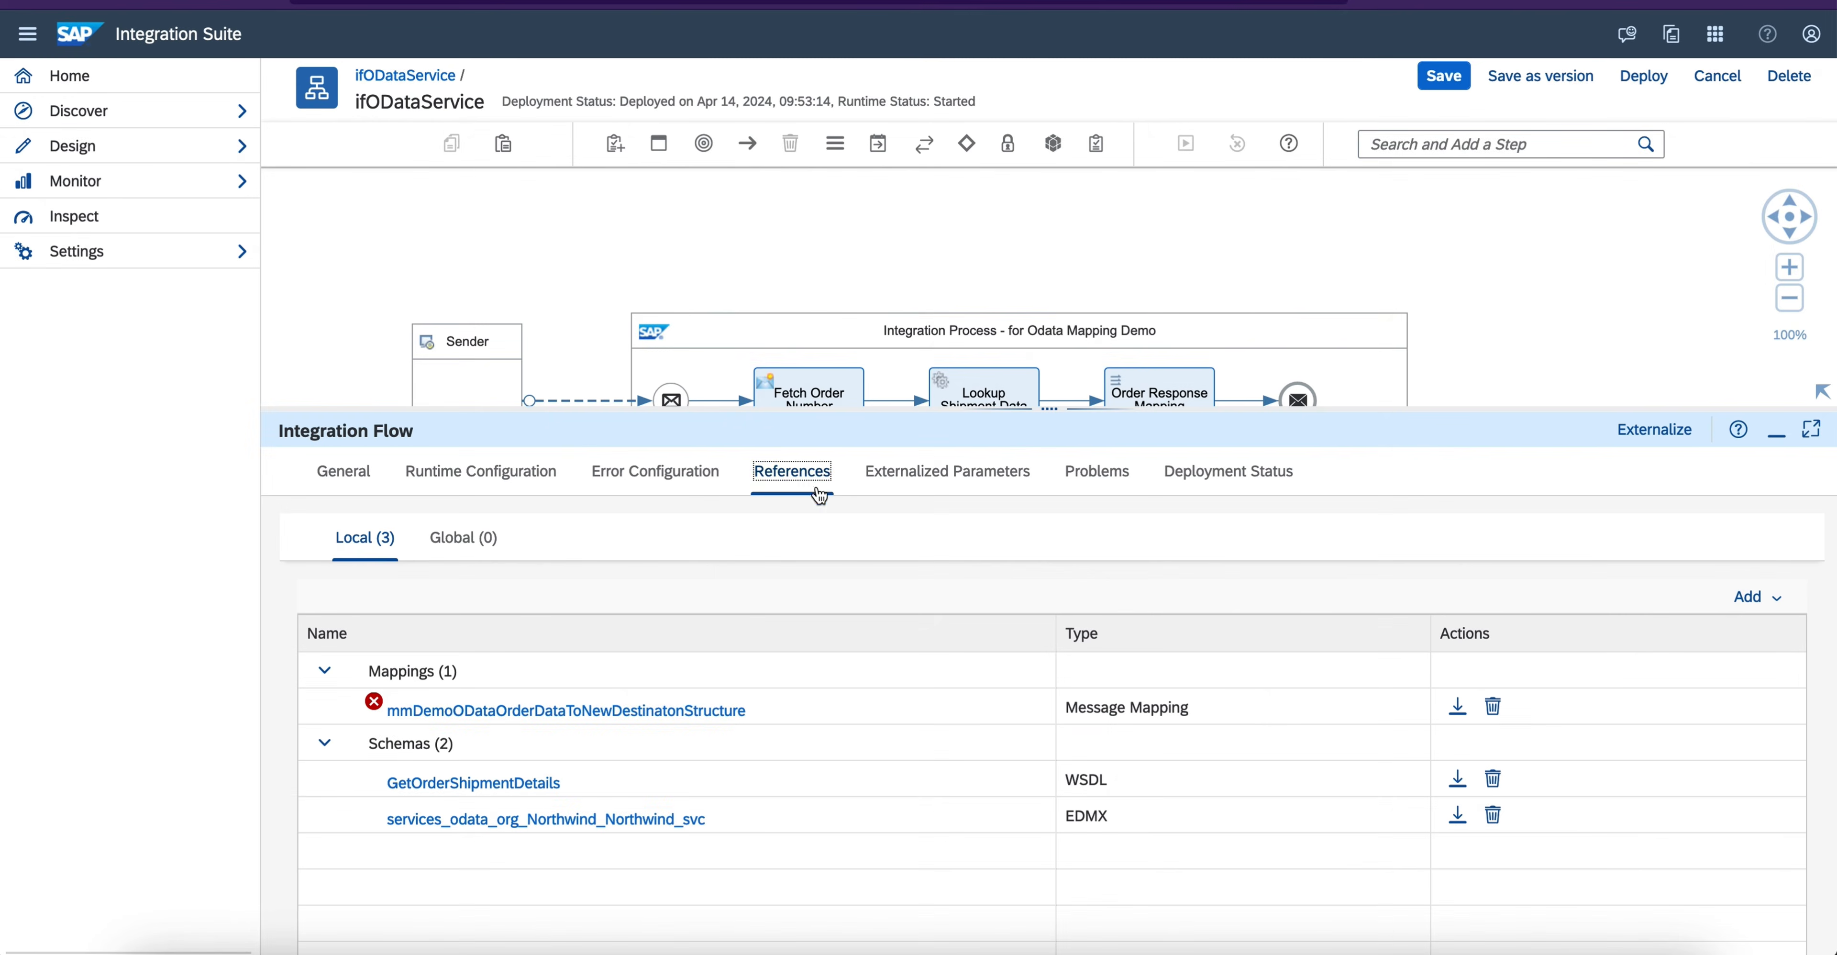
left_click(1493, 707)
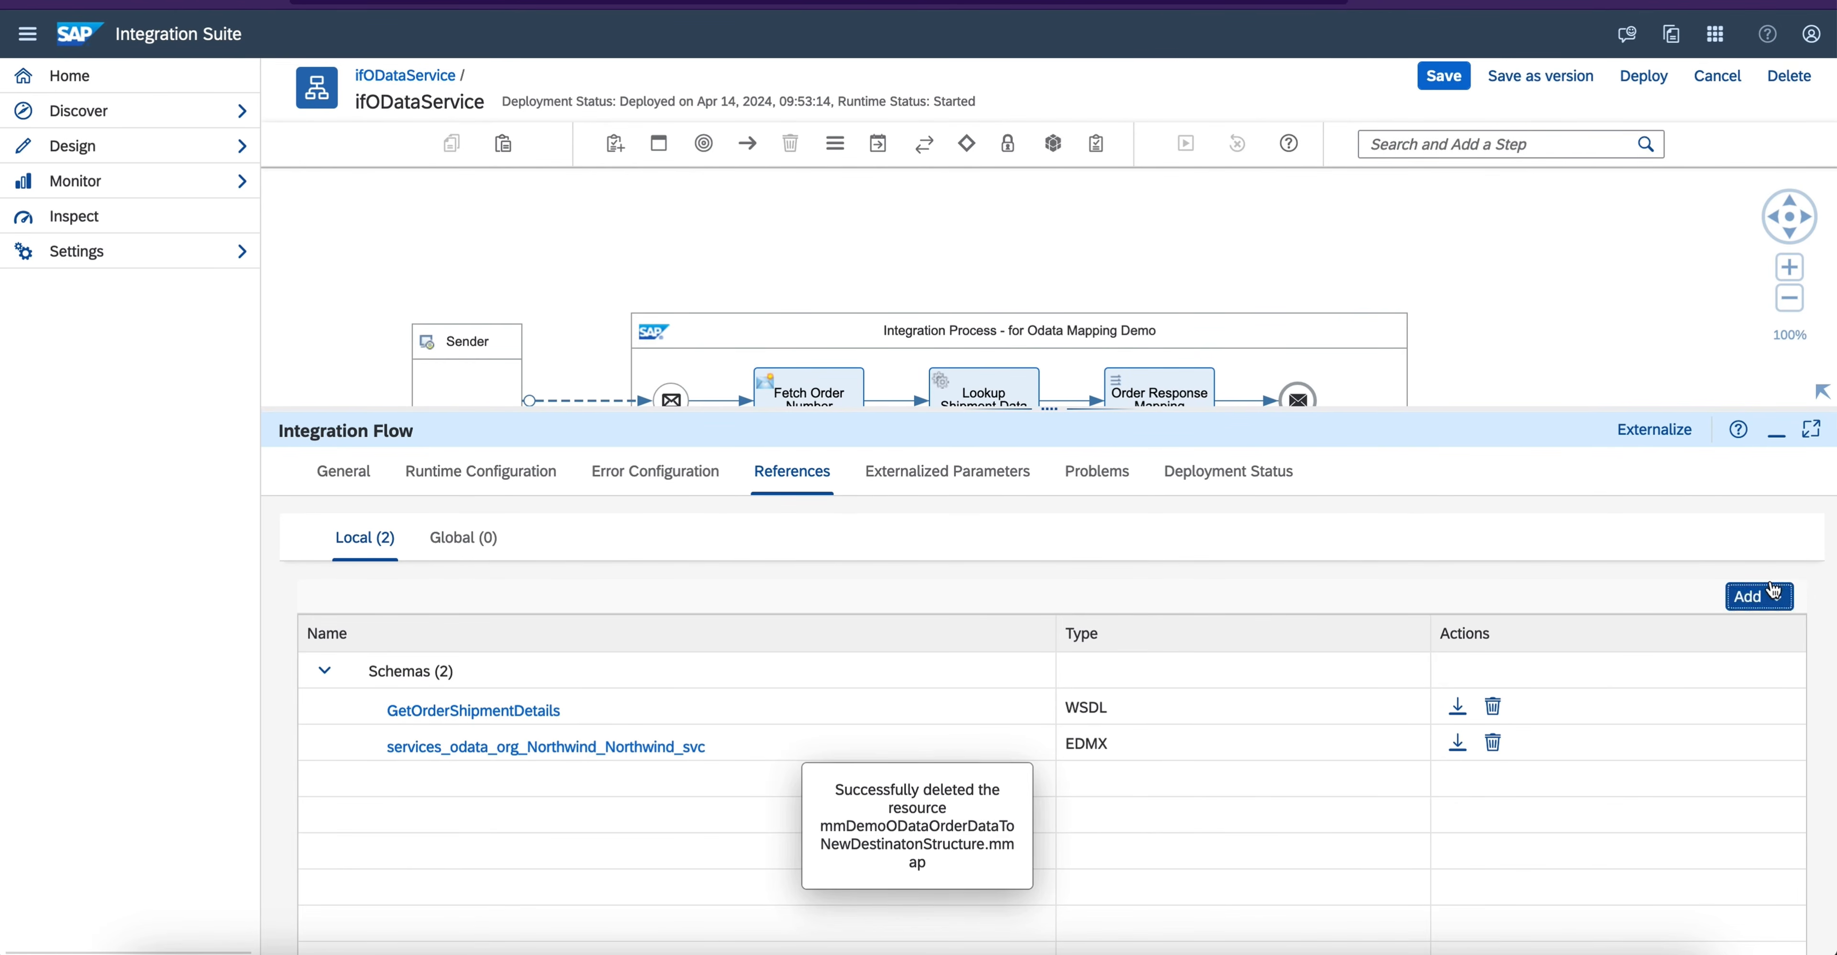
- Add mmDemoODataOrderDataToNewDestinatonStructure.mmap from the newly extracted folder's src resources as a local message mapping of the integration flow
left_click(1767, 598)
mouse_move(1775, 671)
left_click(1651, 673)
left_click(1102, 215)
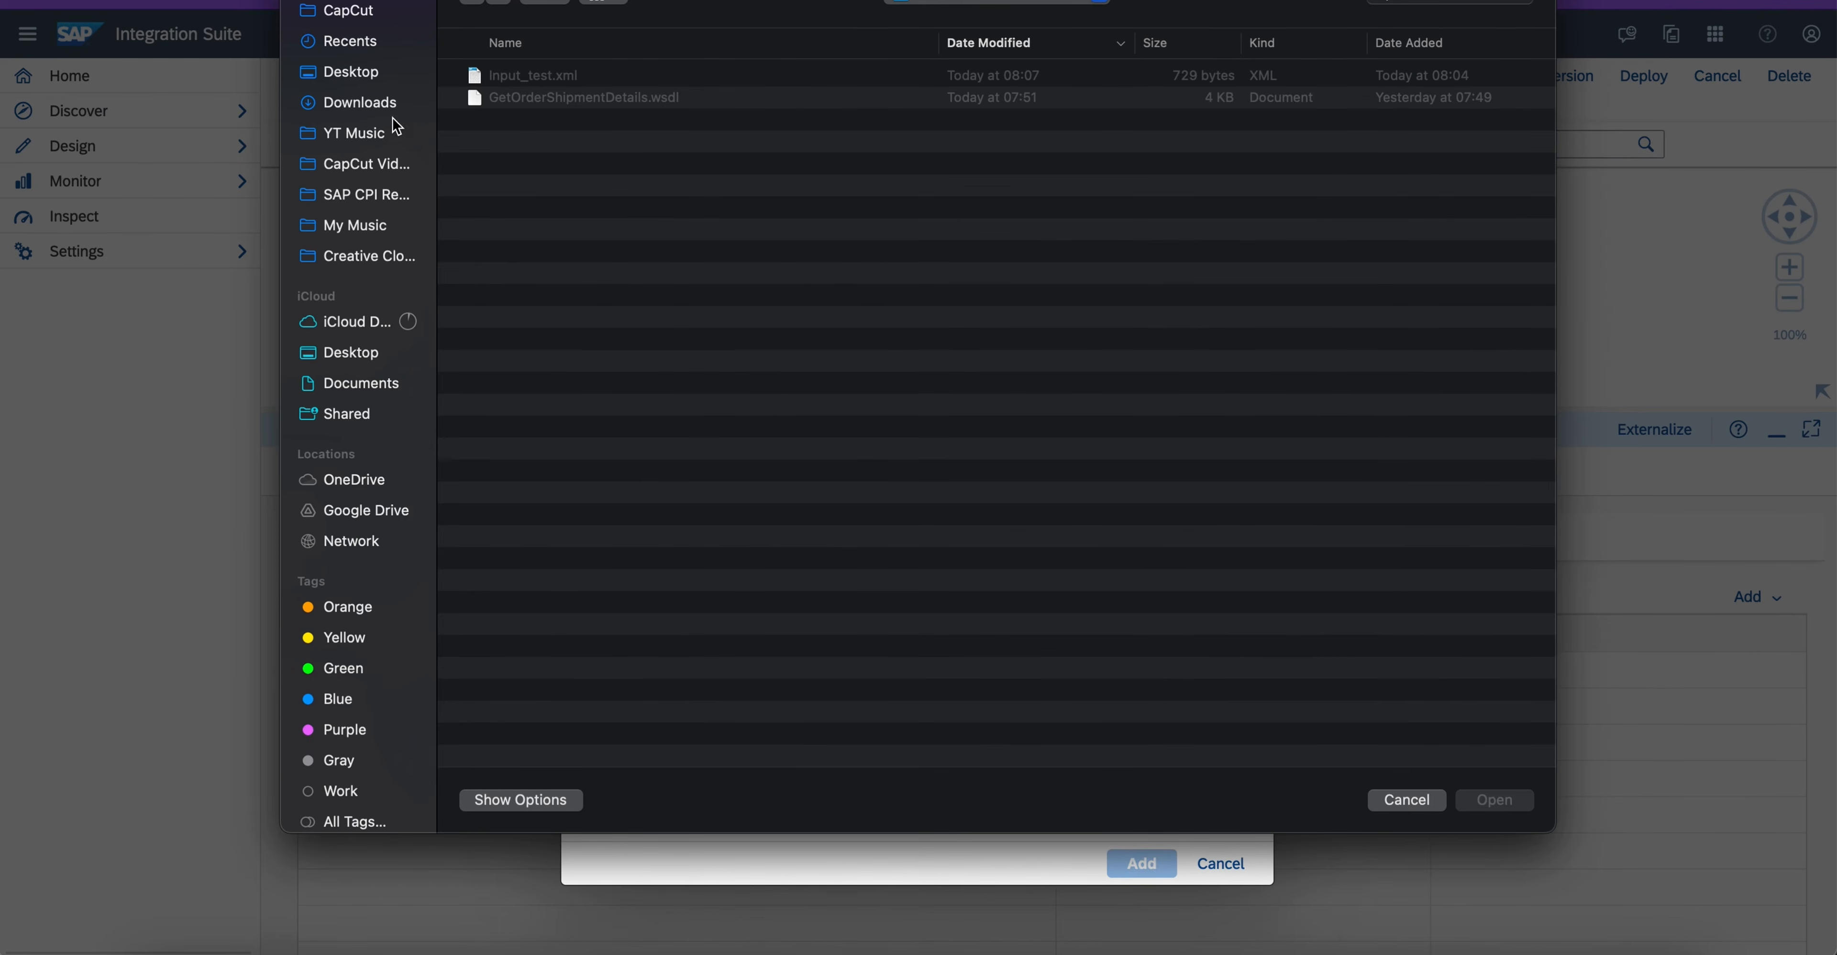
left_click(364, 103)
double_click(532, 78)
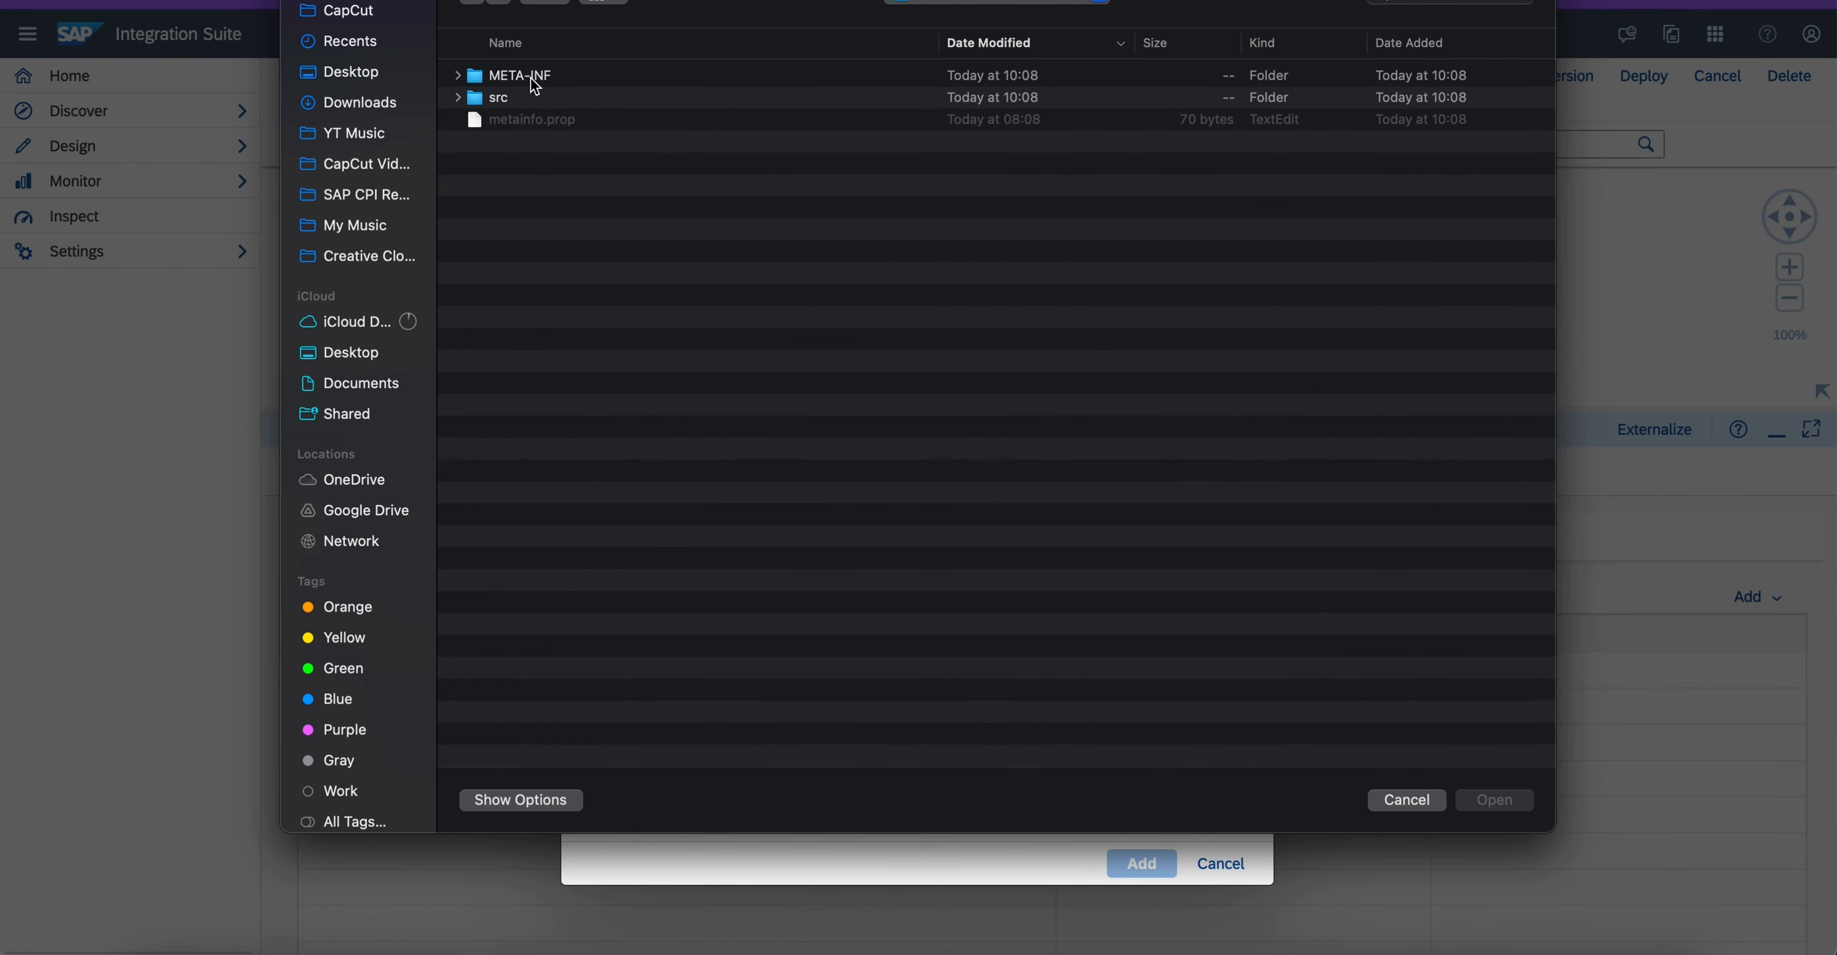
double_click(493, 100)
left_click(490, 79)
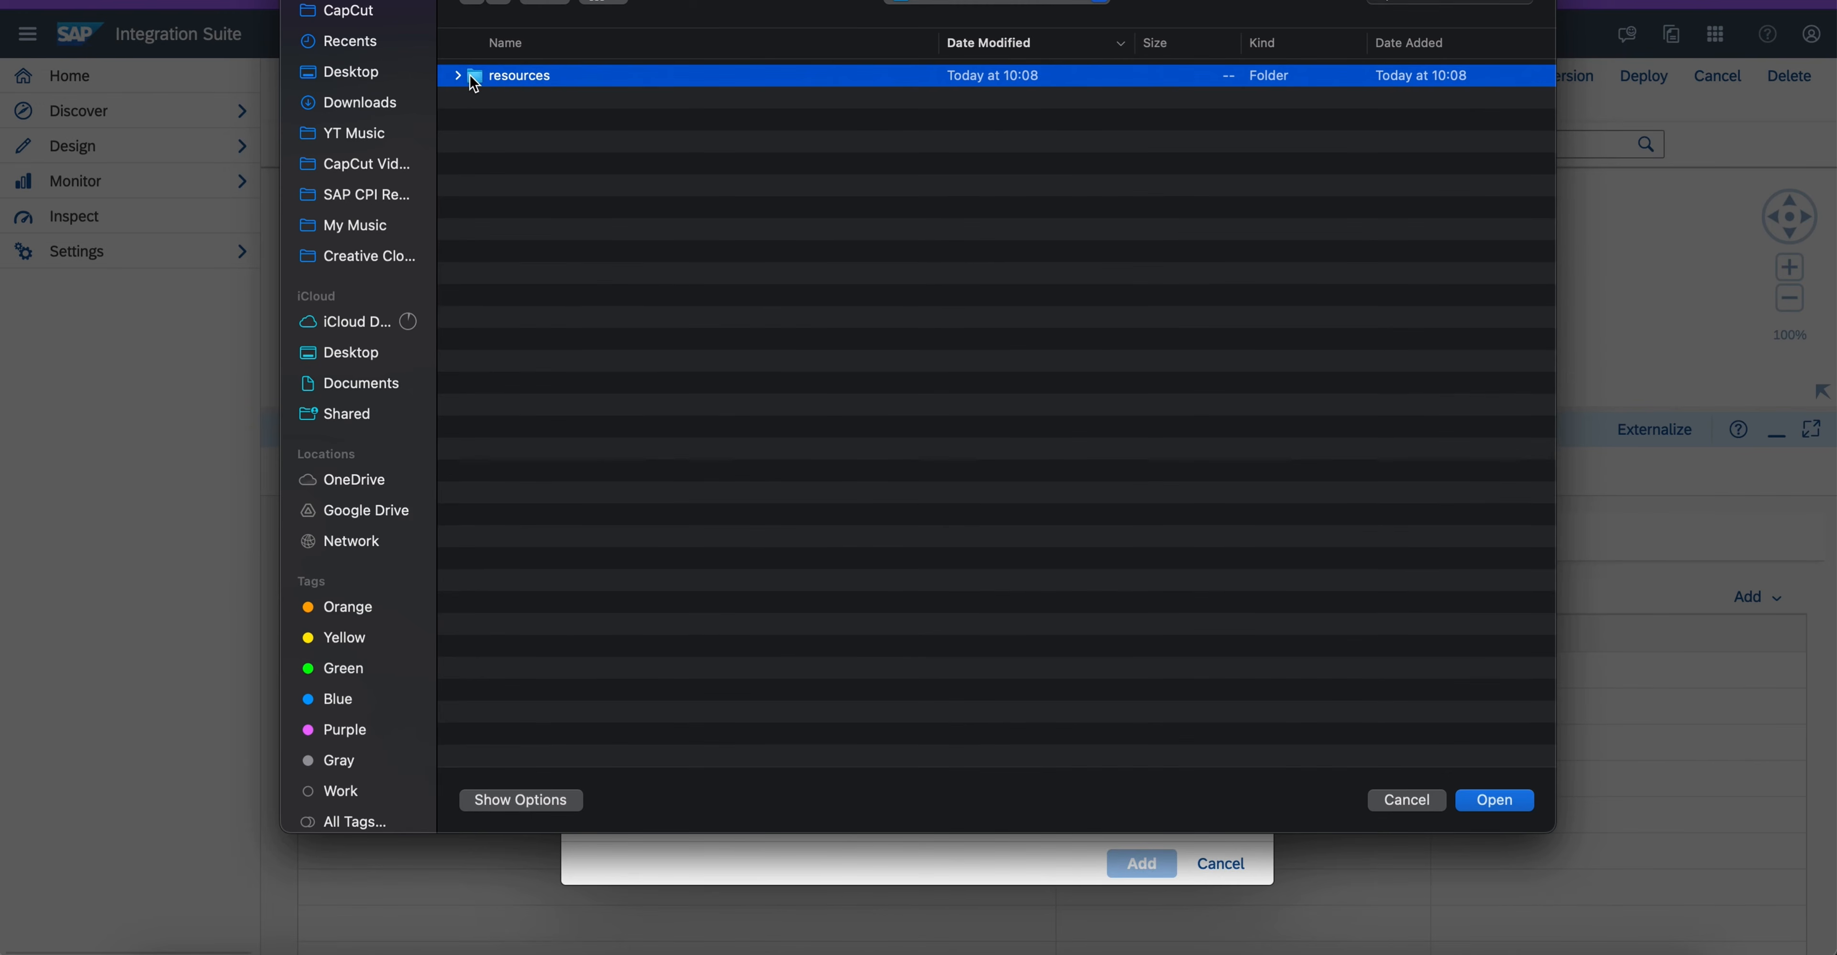
double_click(474, 77)
double_click(473, 127)
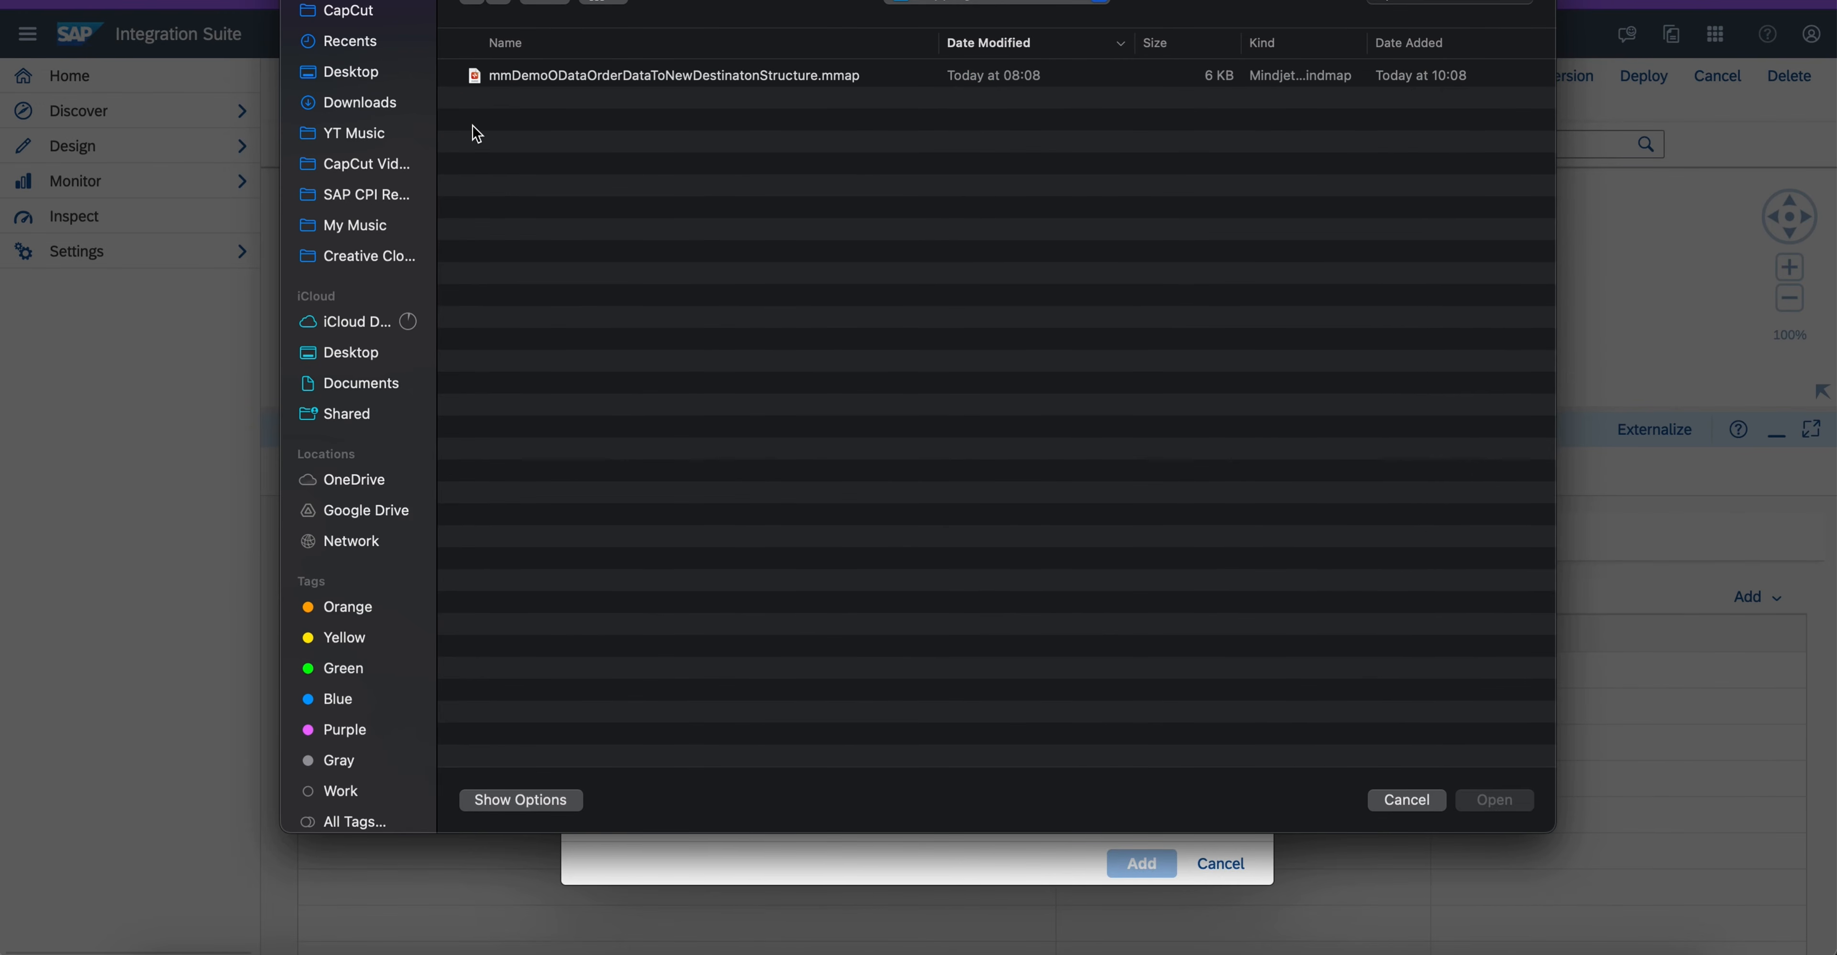
left_click(551, 82)
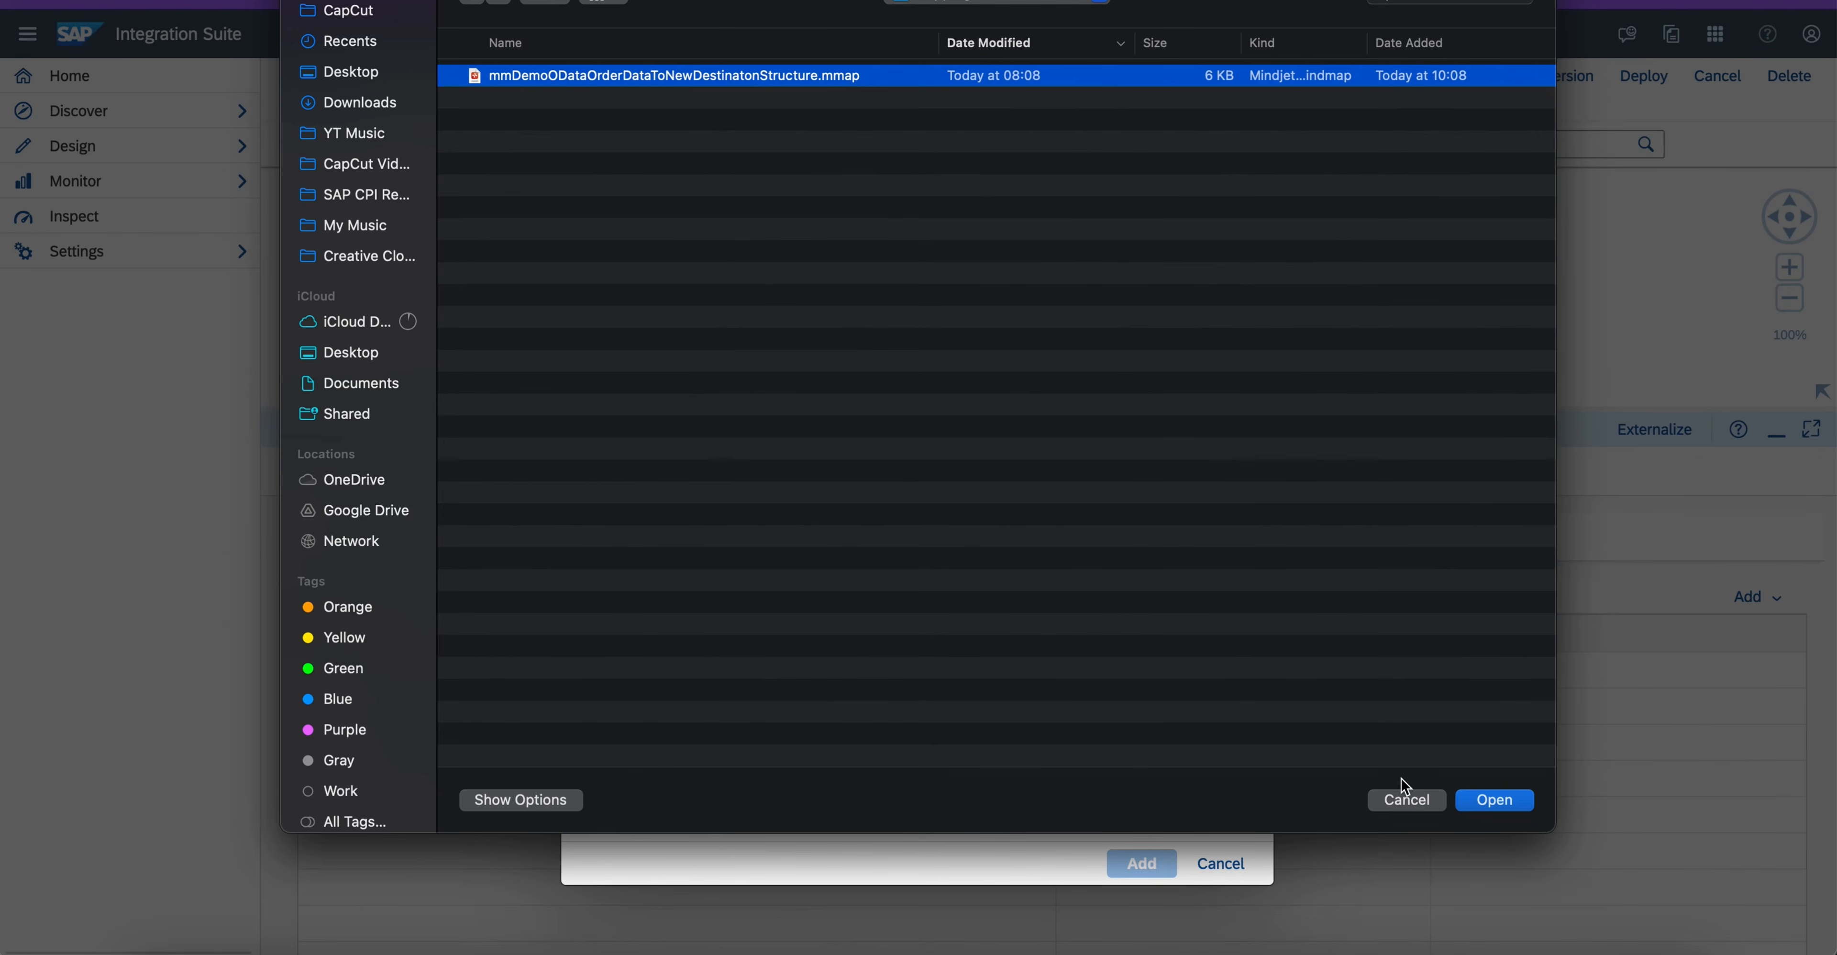
left_click(1476, 800)
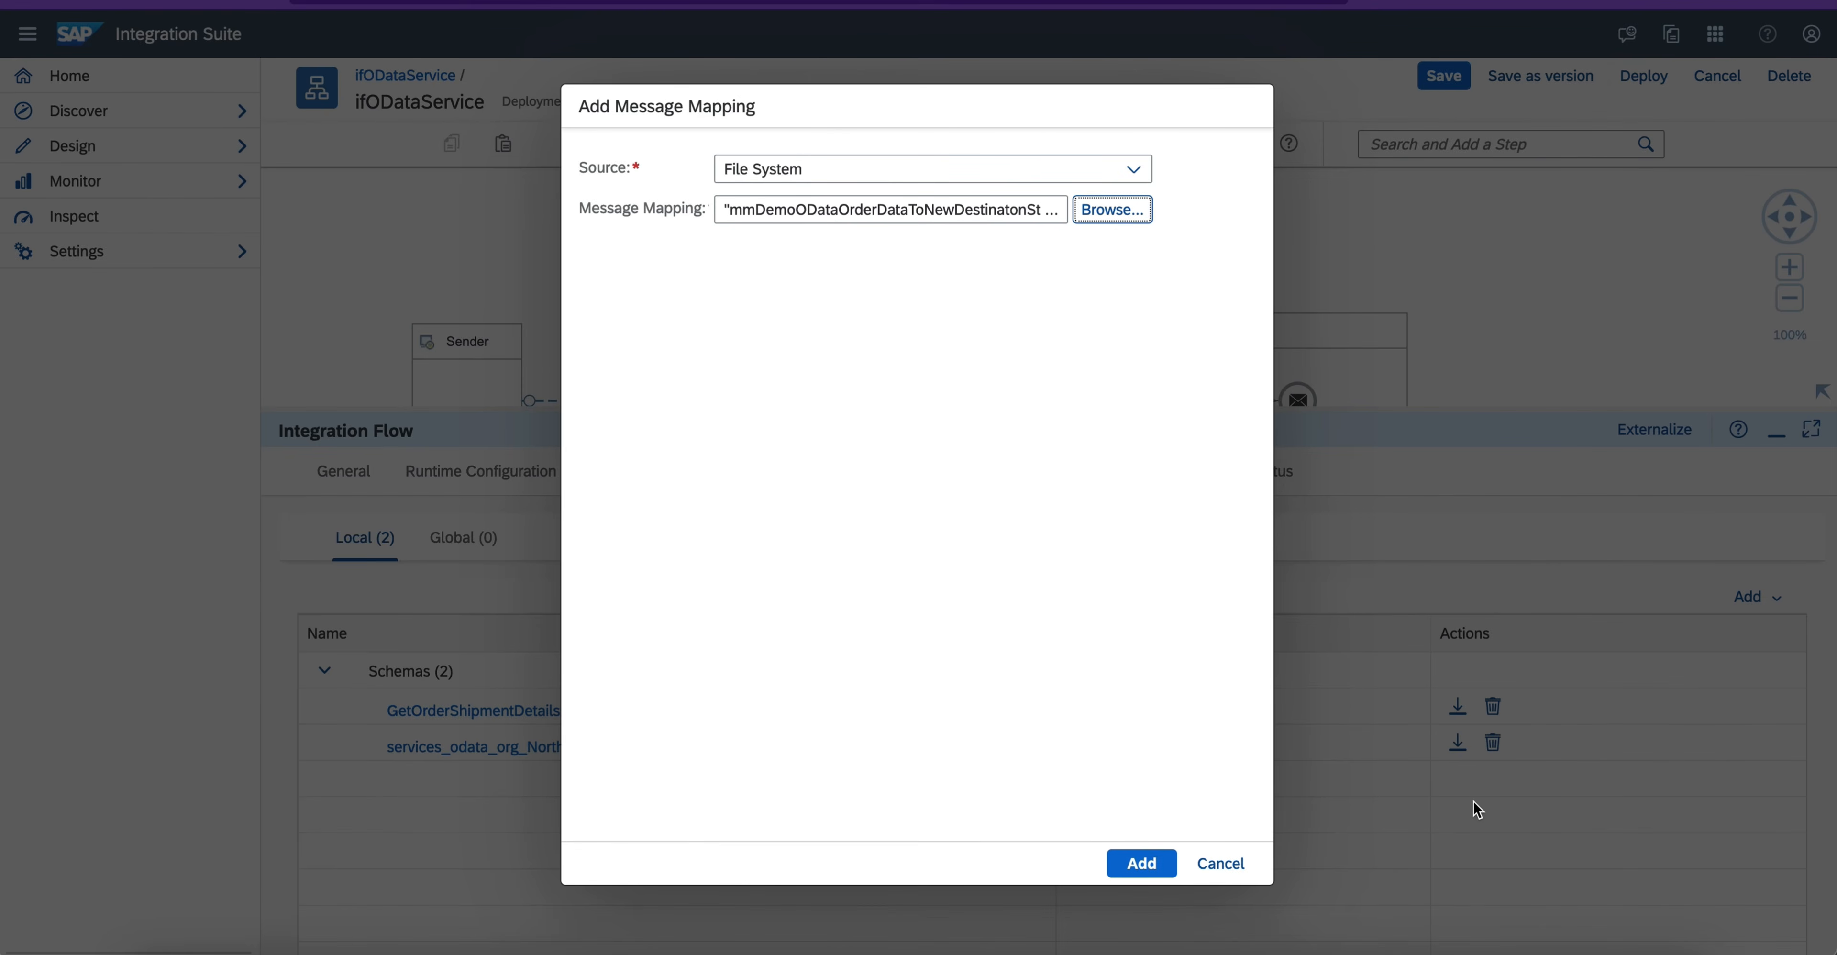
left_click(1140, 865)
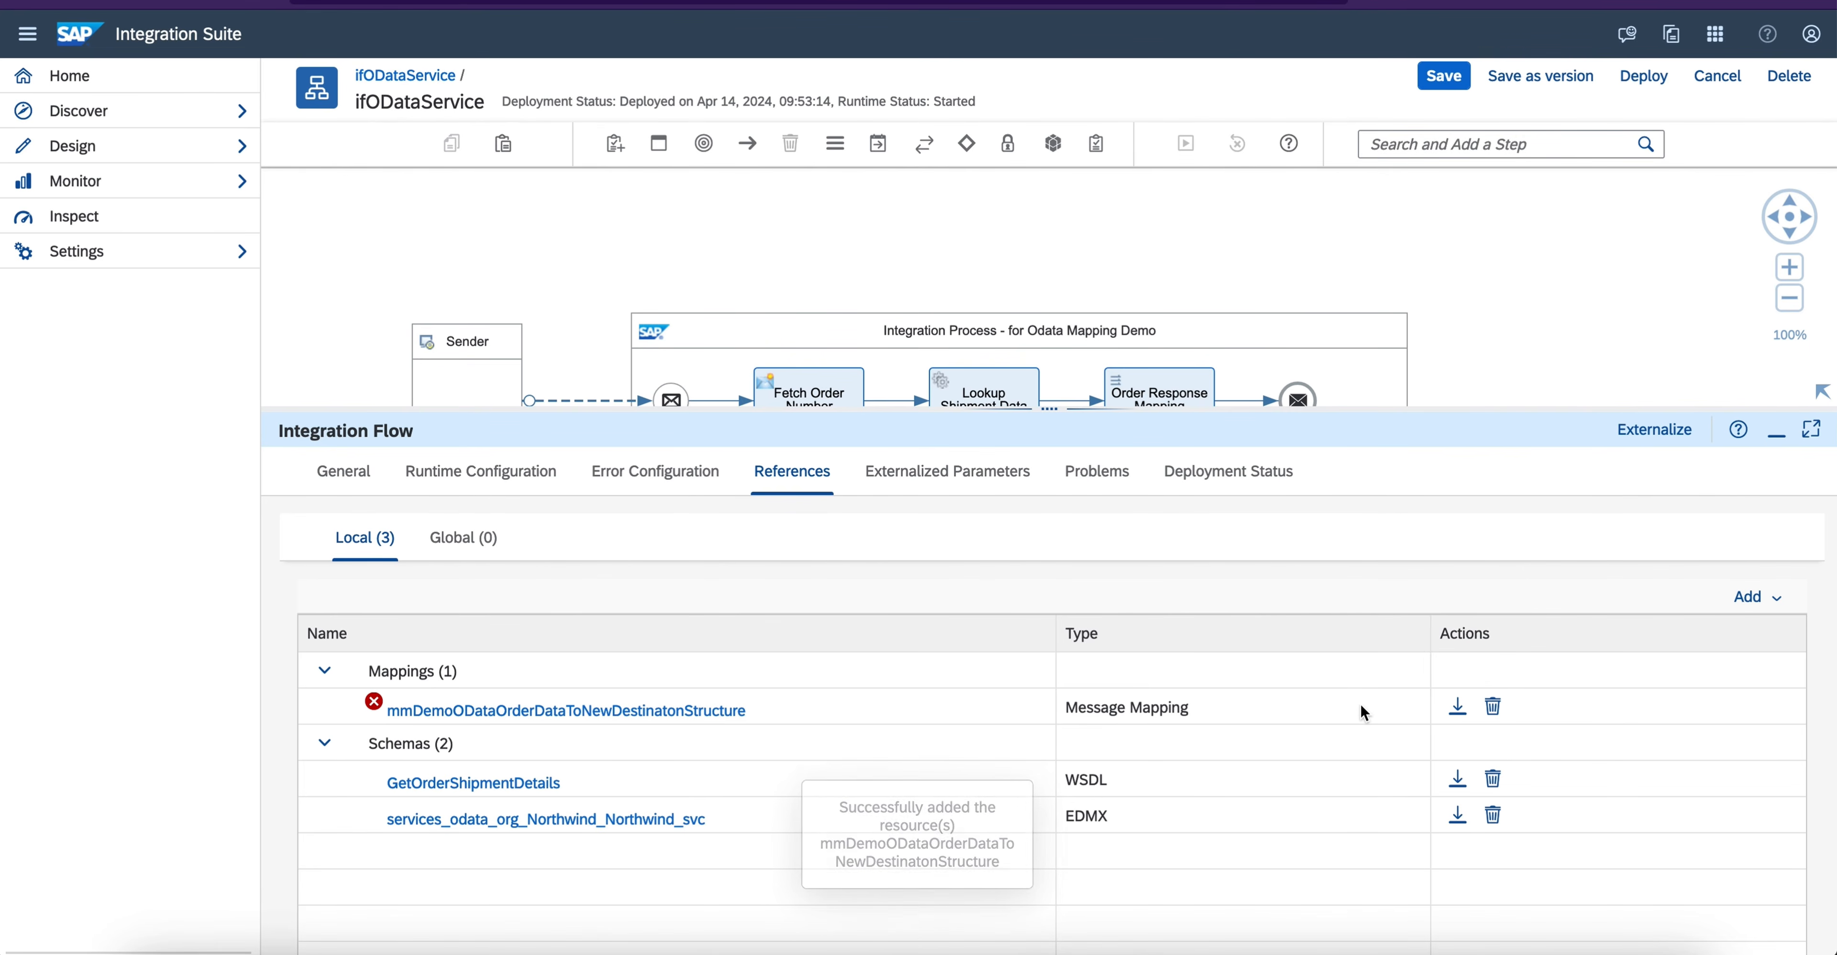
- Assign the local resource mmDemoODataOrderDataToNewDestinatonStructure.mmap to the Order Response Mapping step and save the integration flow
left_click(1776, 431)
left_click(1160, 414)
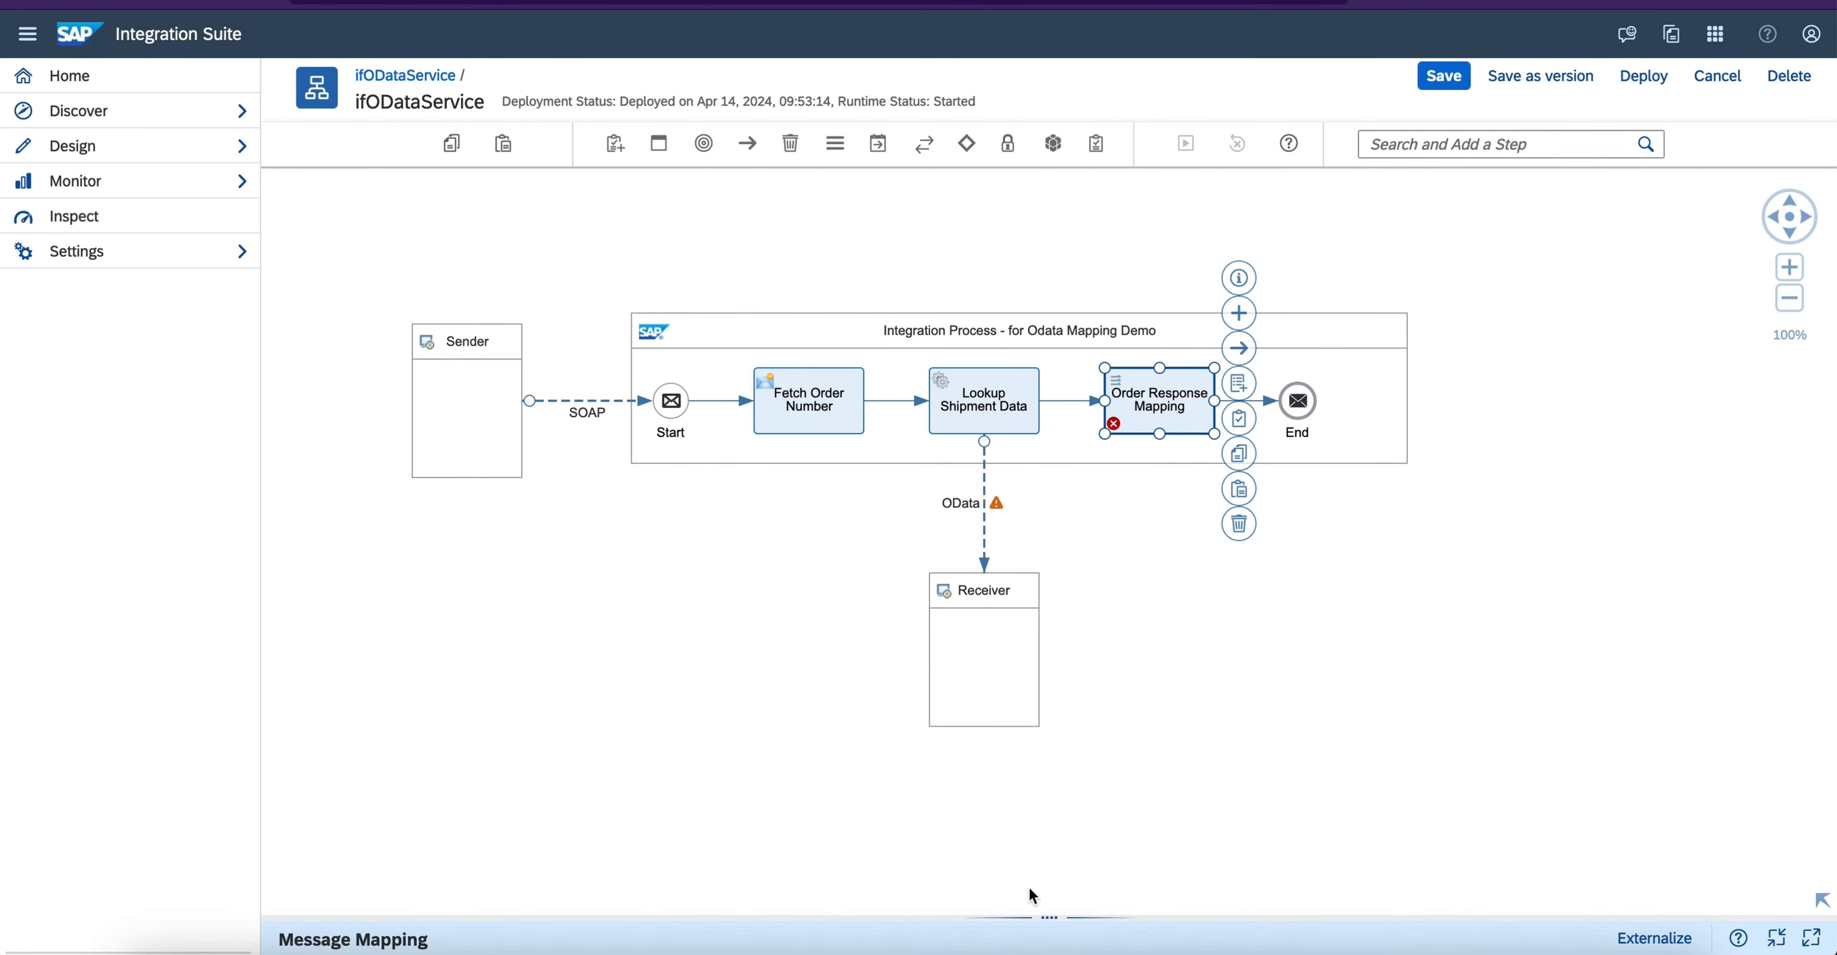
left_click_drag(1040, 917, 1048, 427)
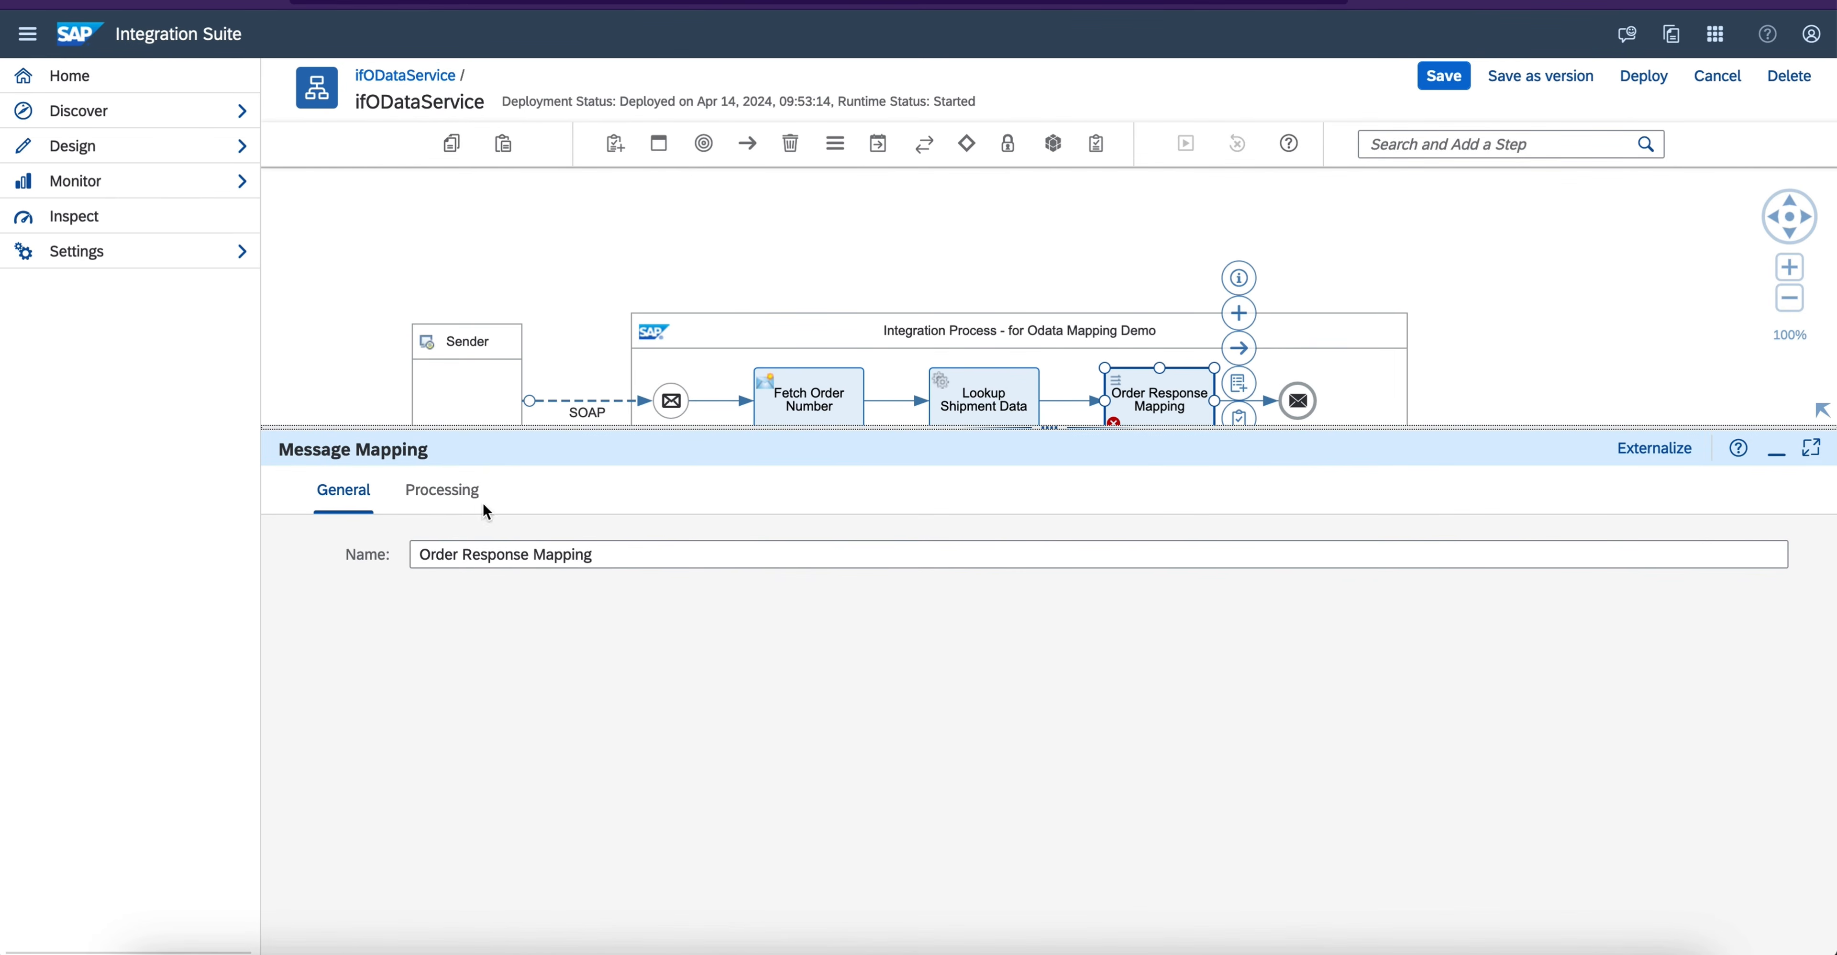
left_click(442, 489)
left_click(810, 595)
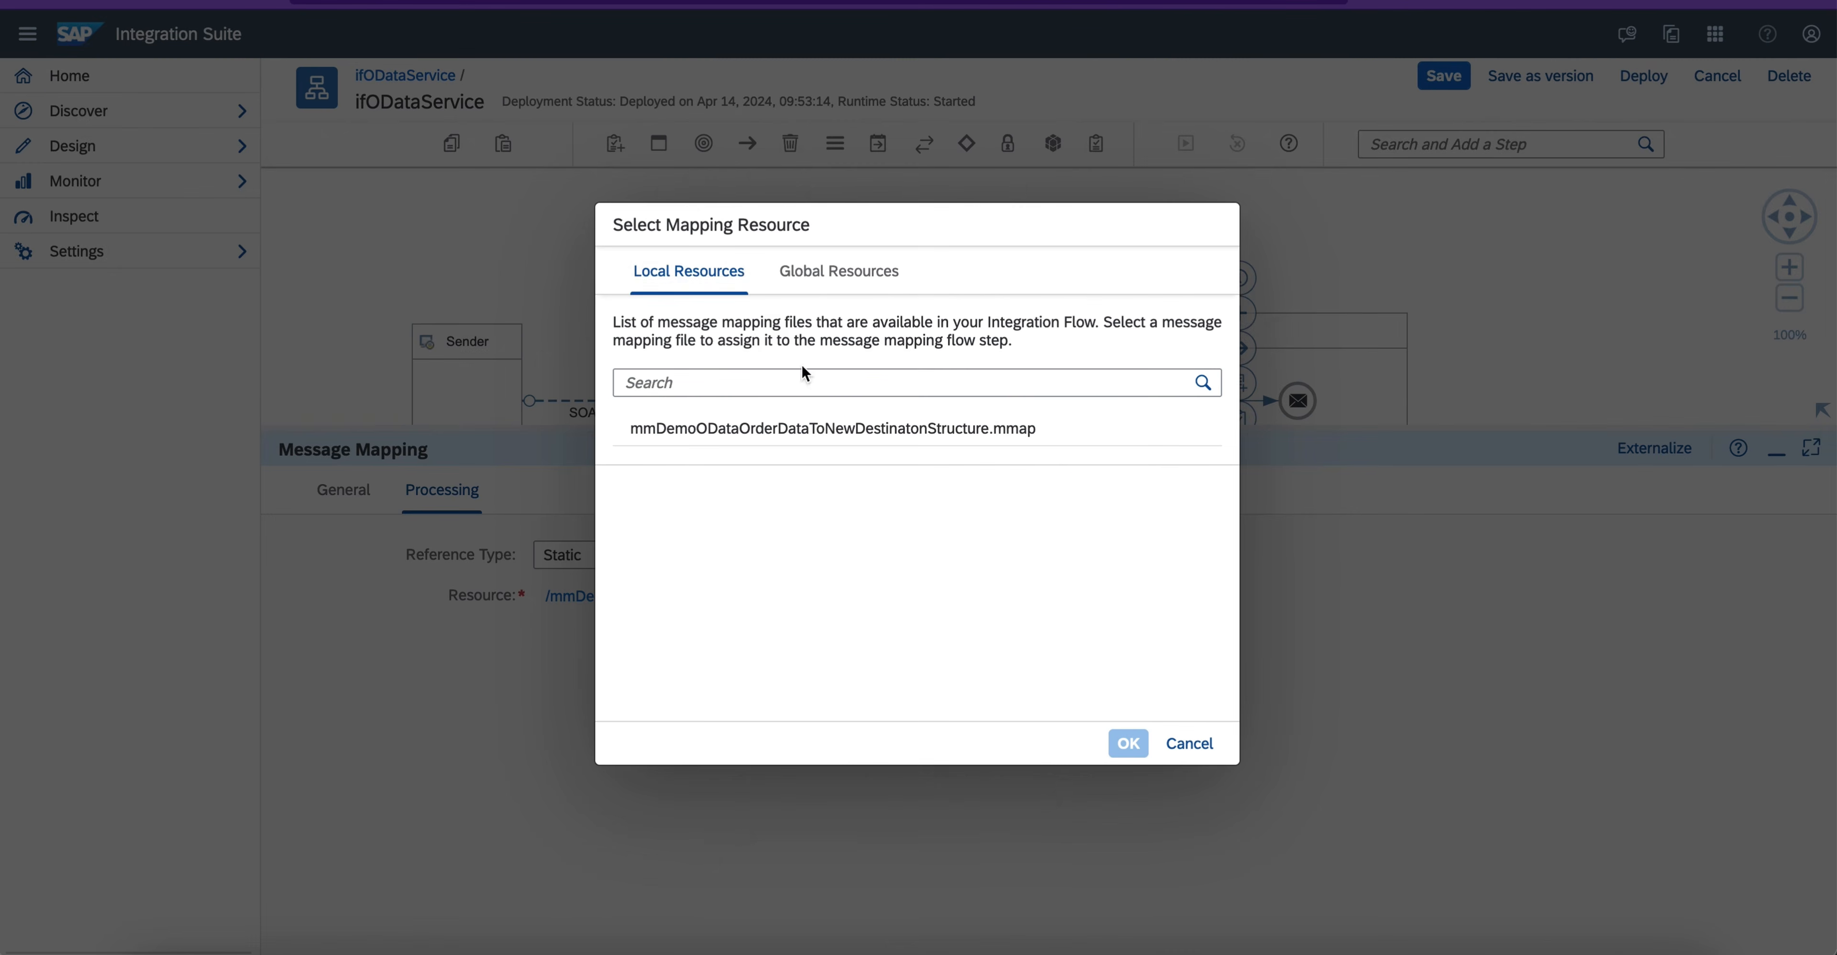
left_click(810, 432)
left_click(1129, 743)
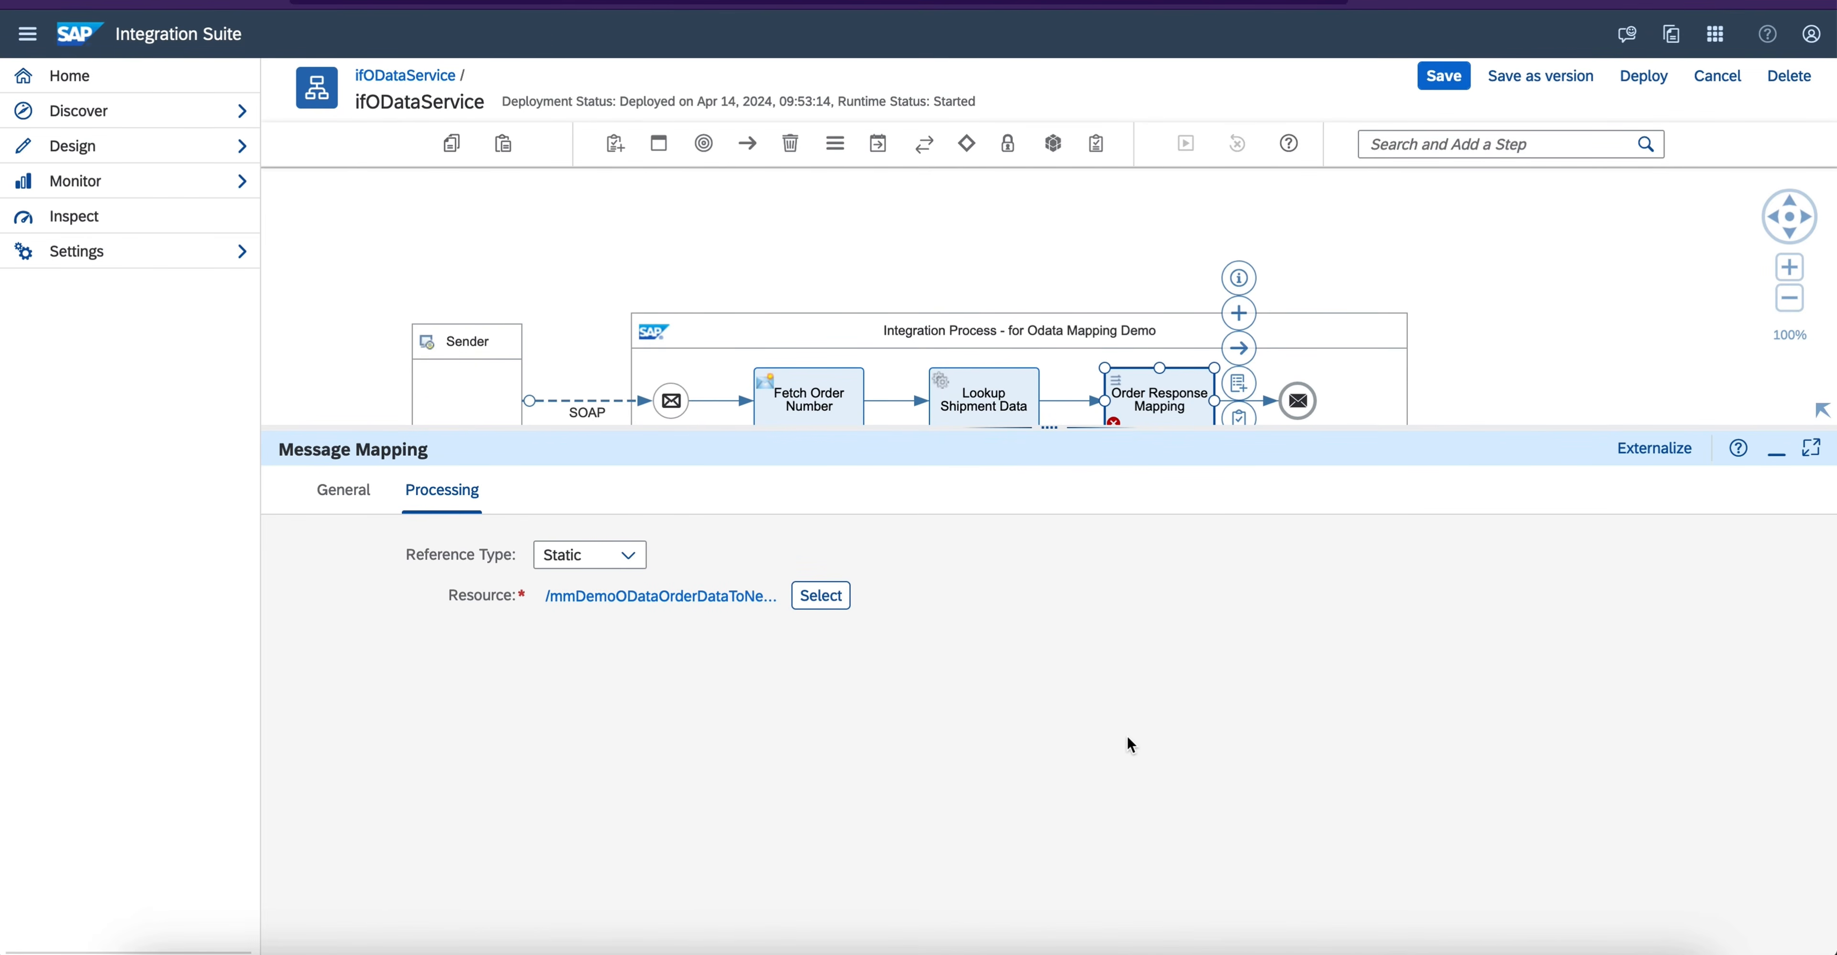
left_click(1442, 73)
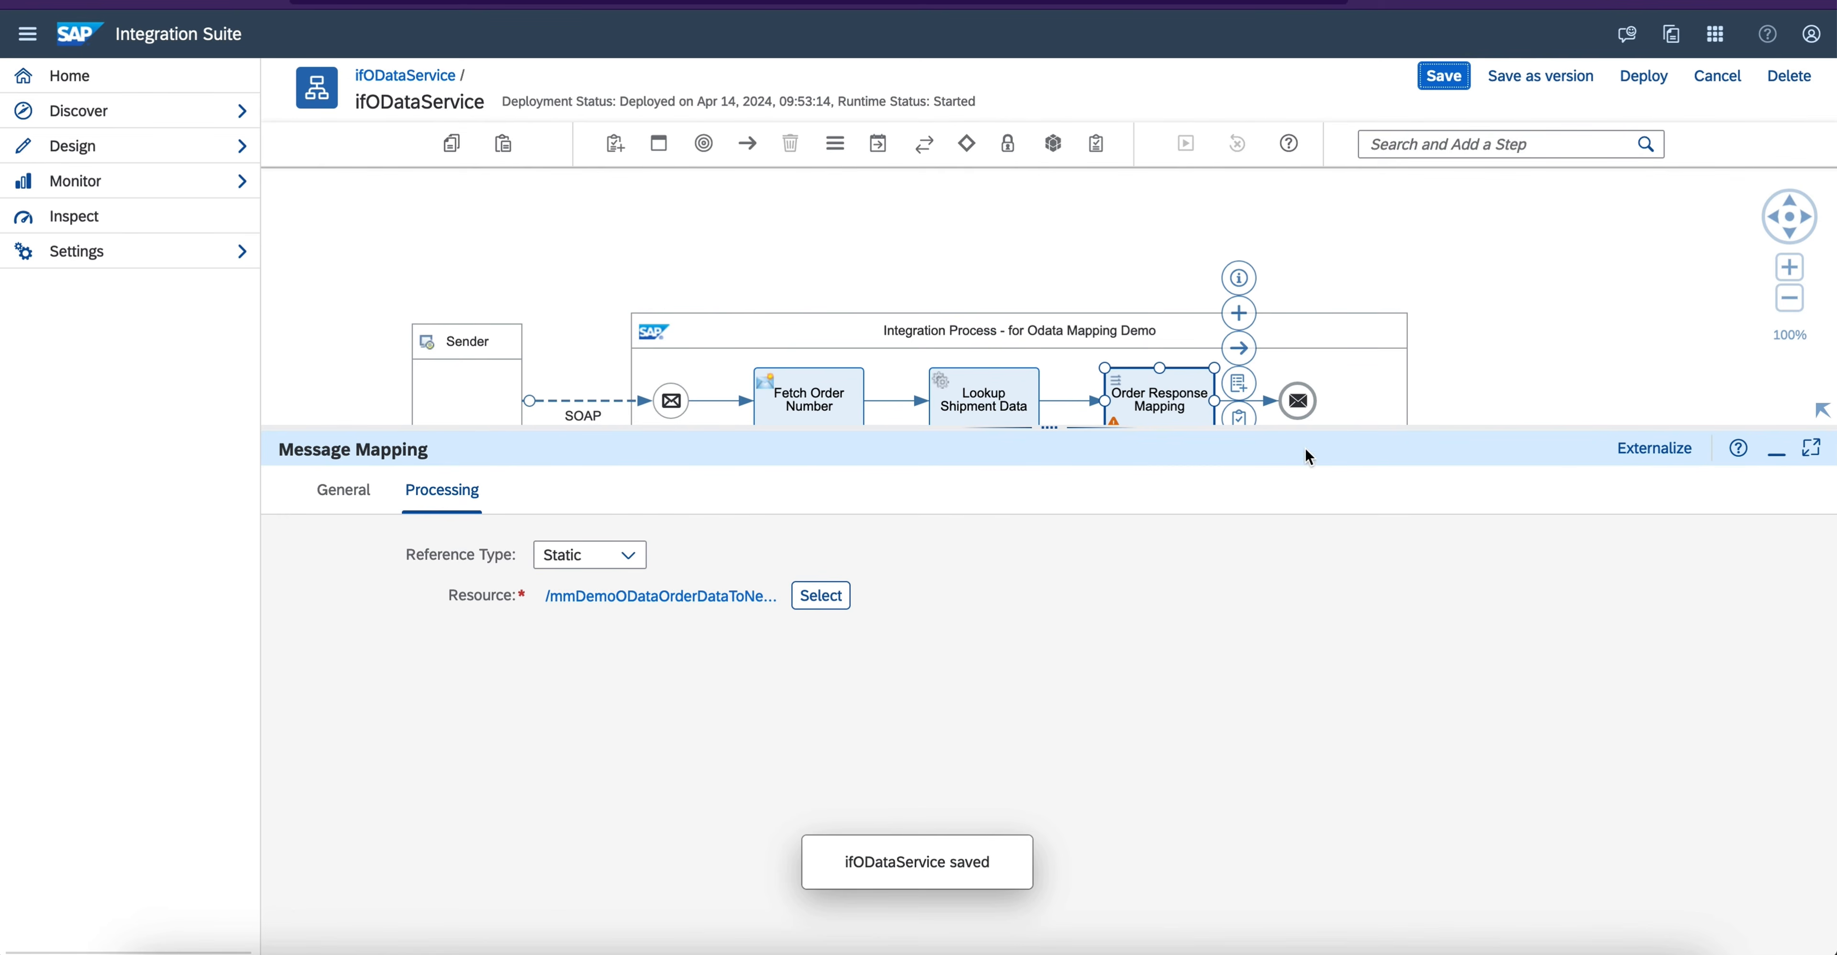
- Check the mapping and schemas in the integration flow's local references for errors
left_click(1500, 322)
left_click(959, 493)
left_click(779, 492)
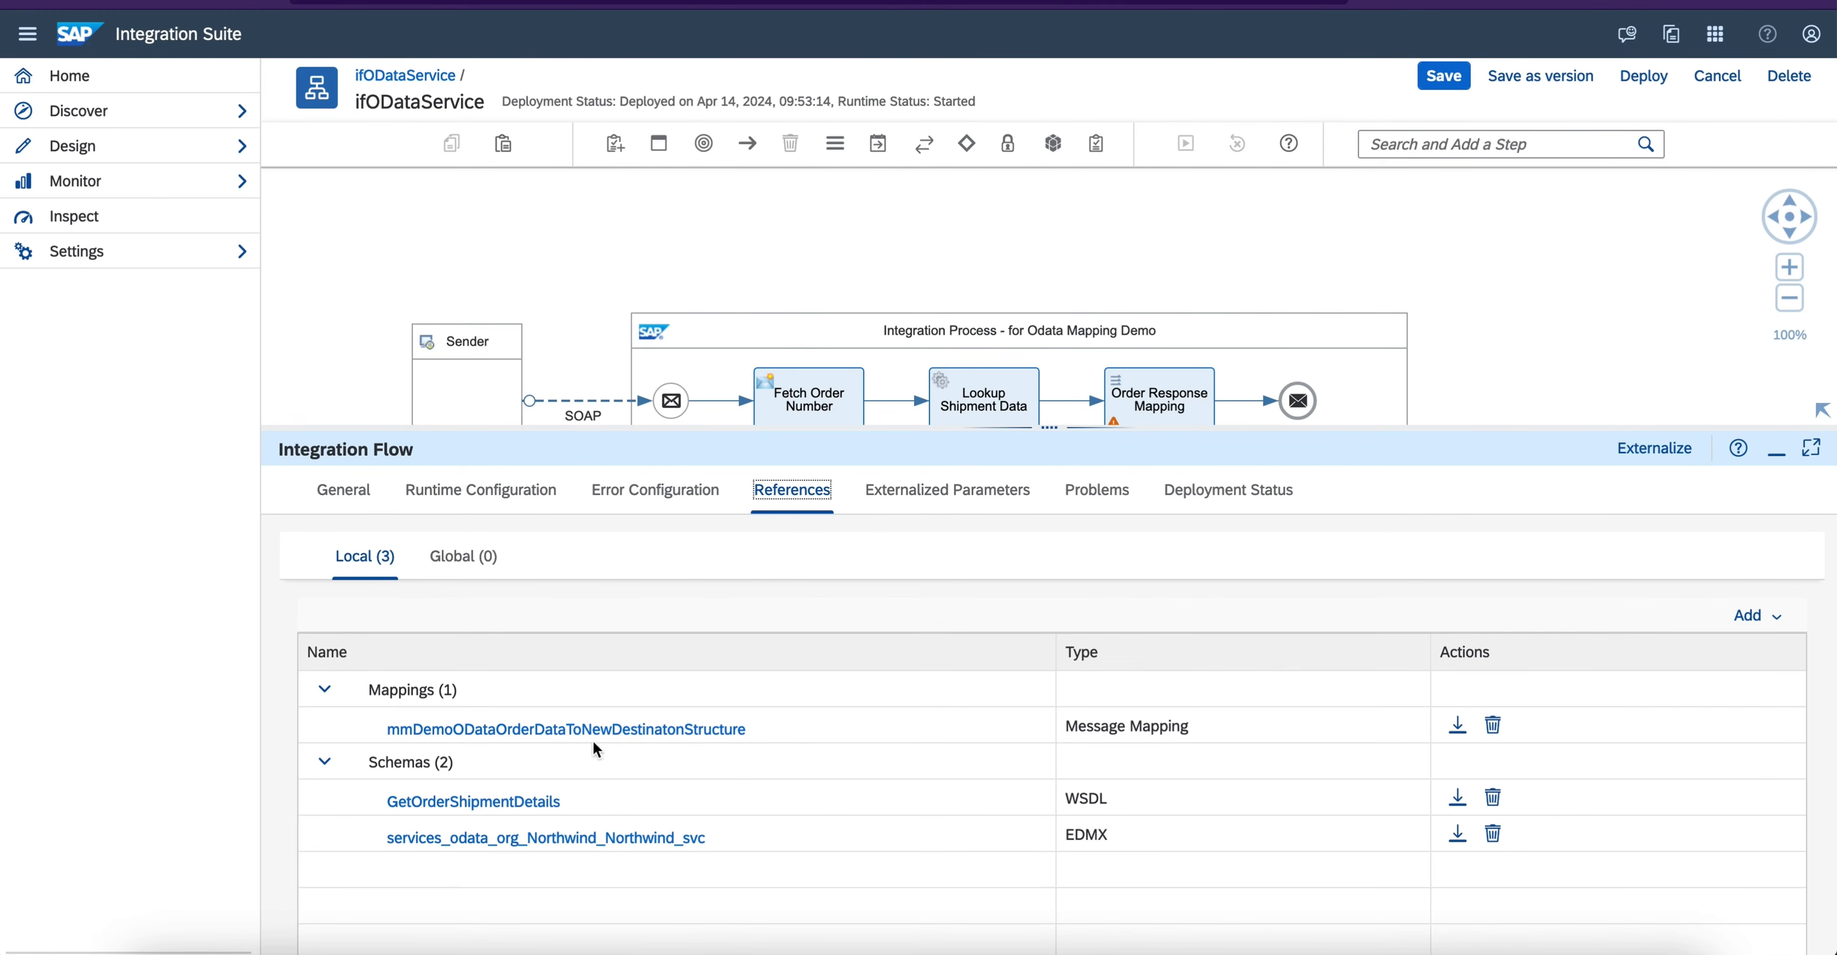
left_click(1775, 449)
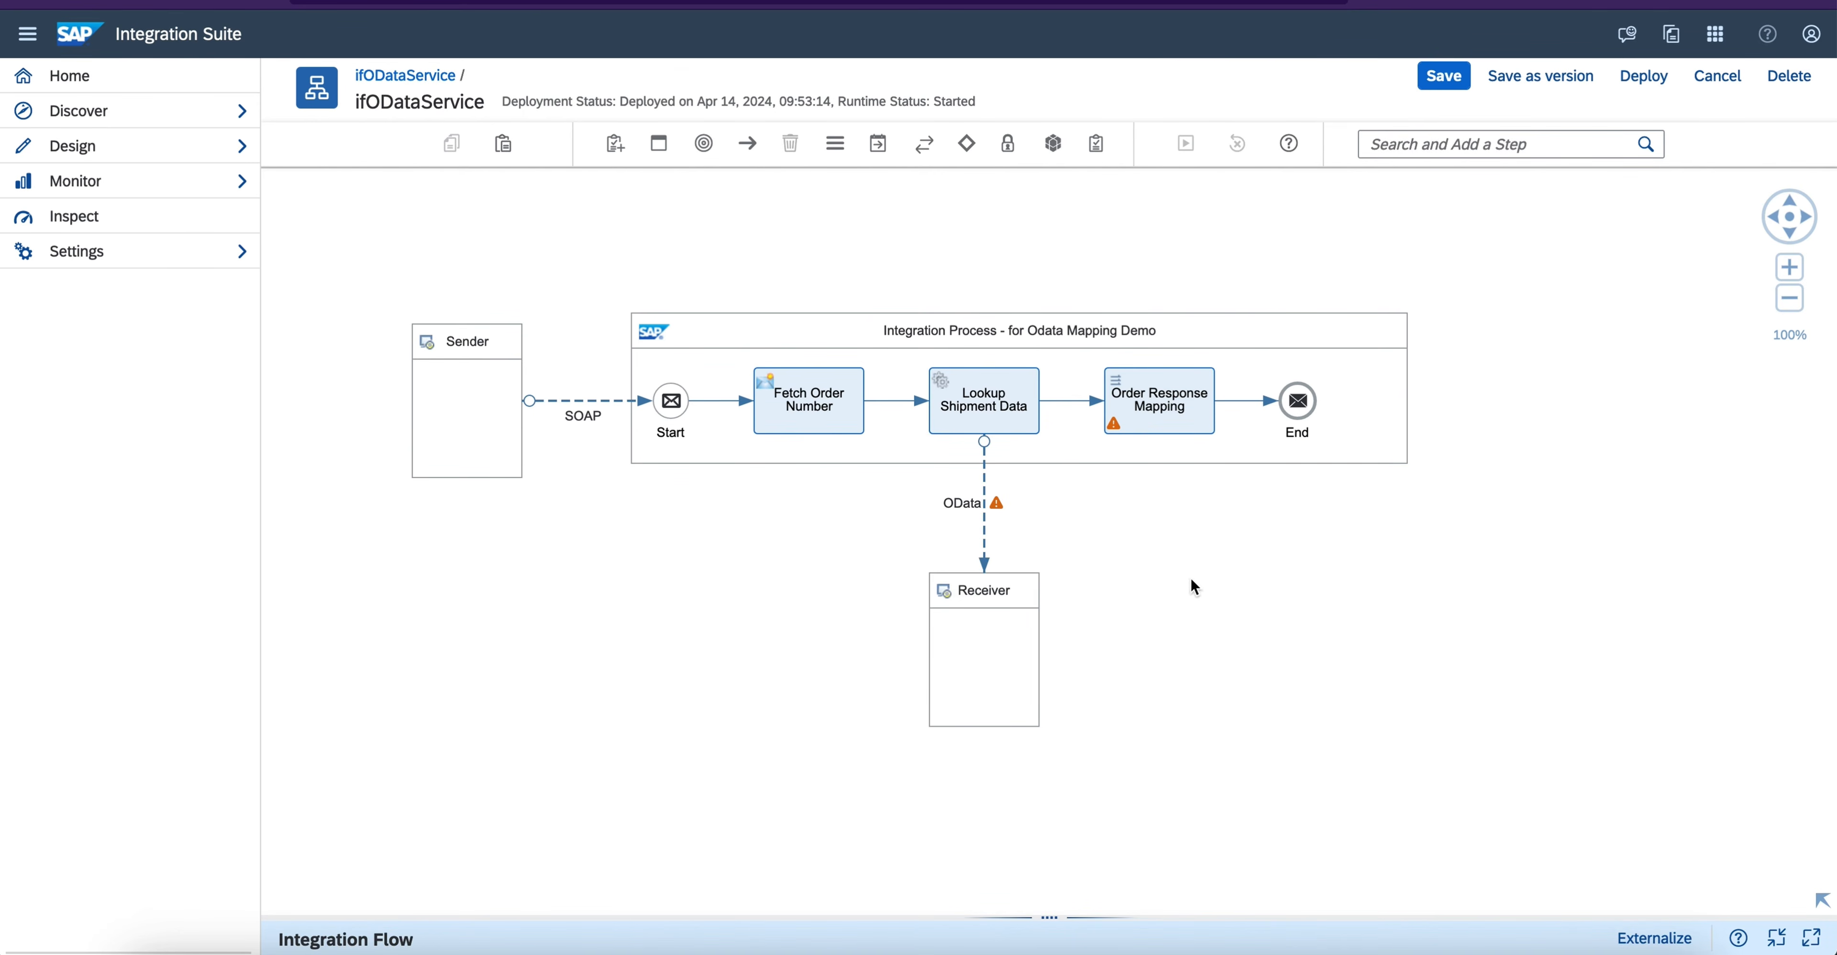
- Open the mapping resource of the Order Response Mapping step and check its source and target messages
left_click_drag(993, 919, 998, 465)
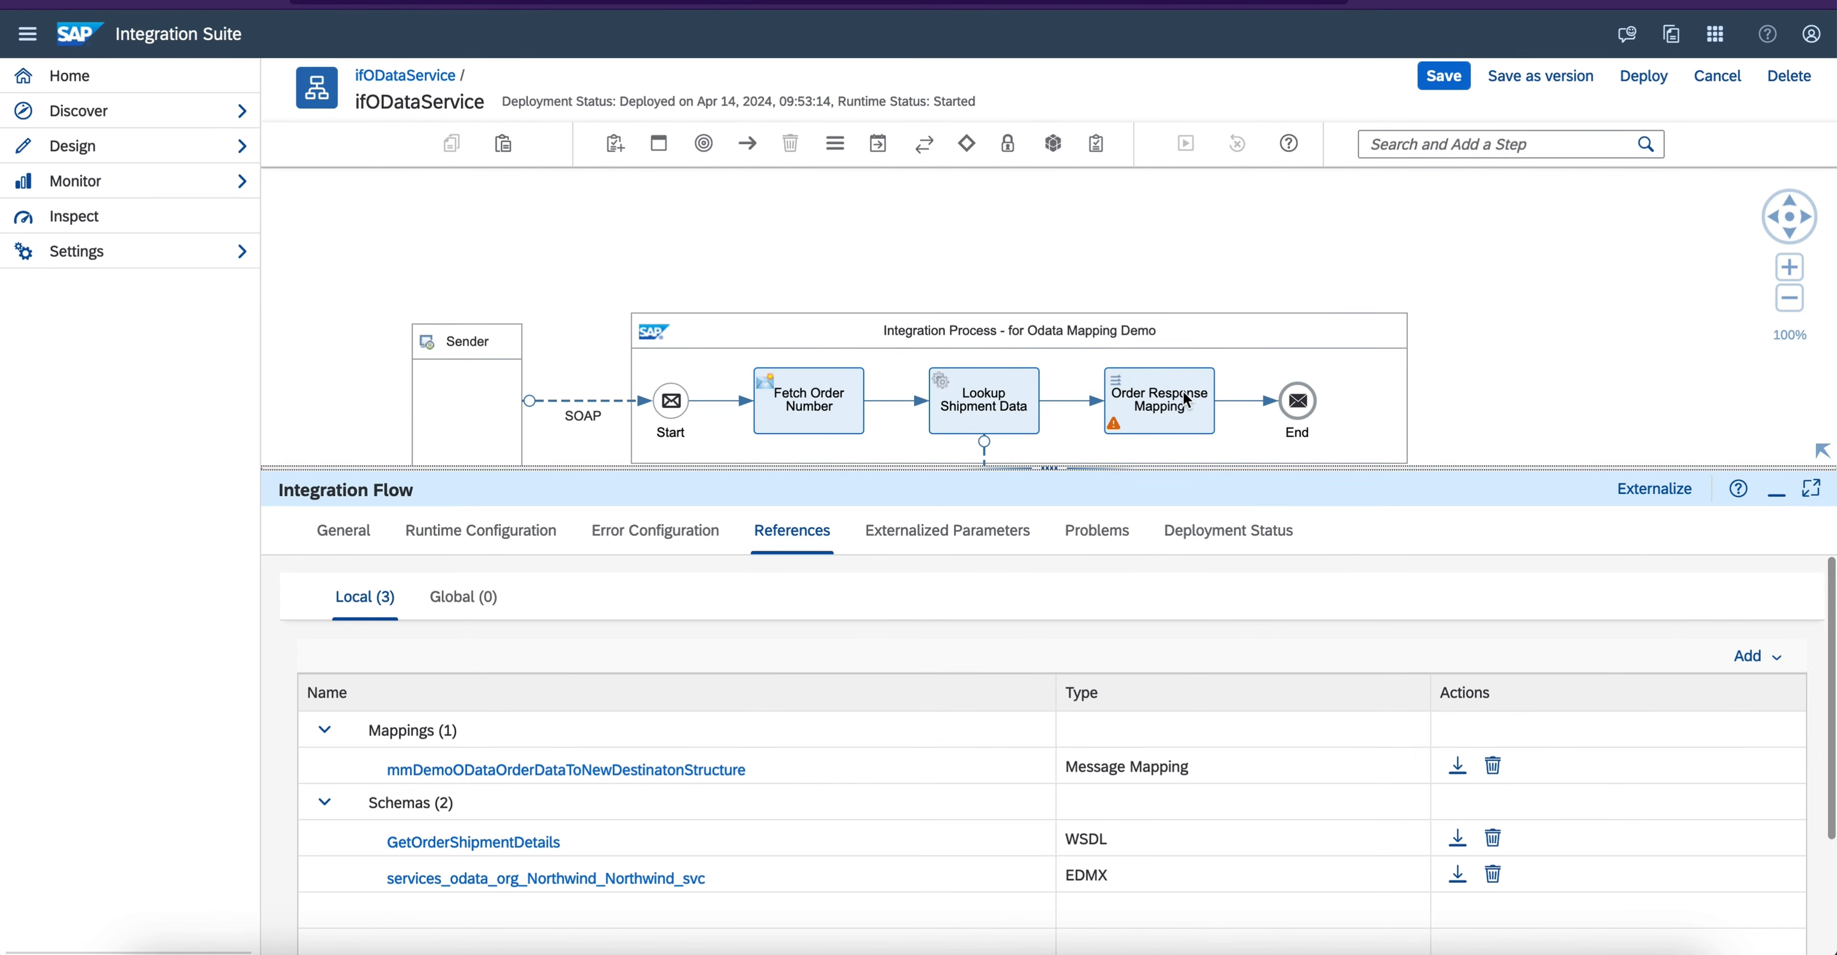
left_click(1221, 392)
left_click(442, 530)
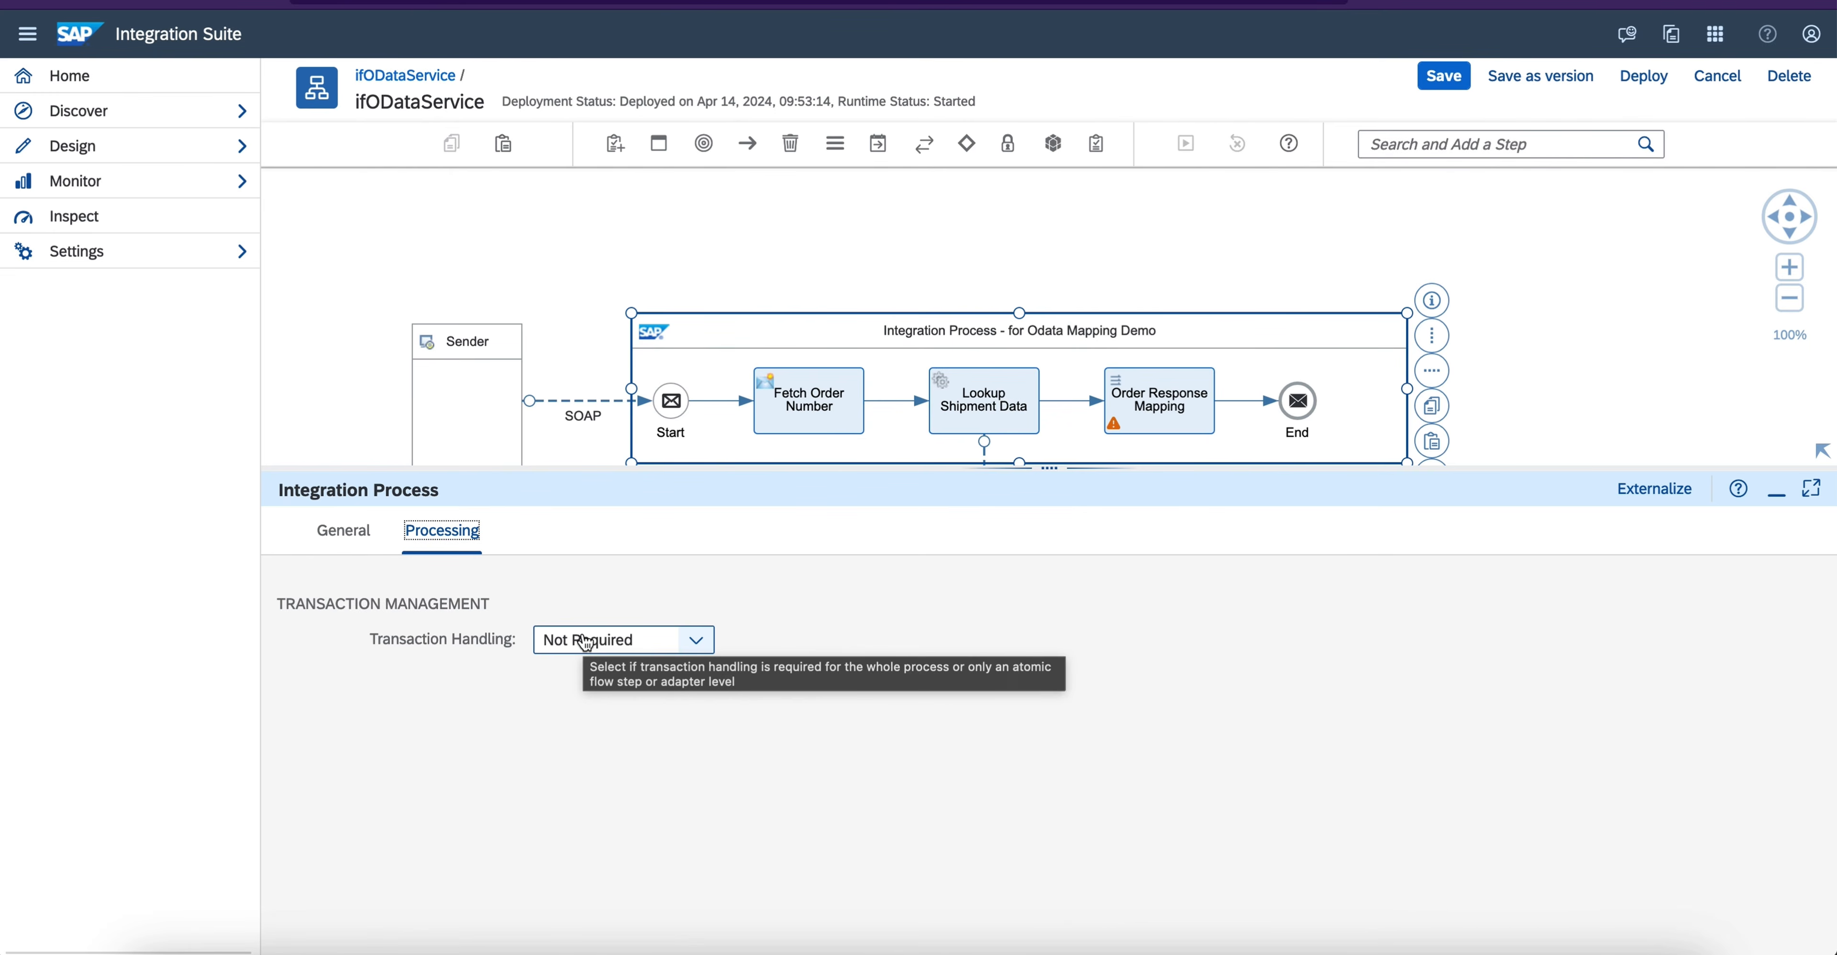
left_click(1176, 369)
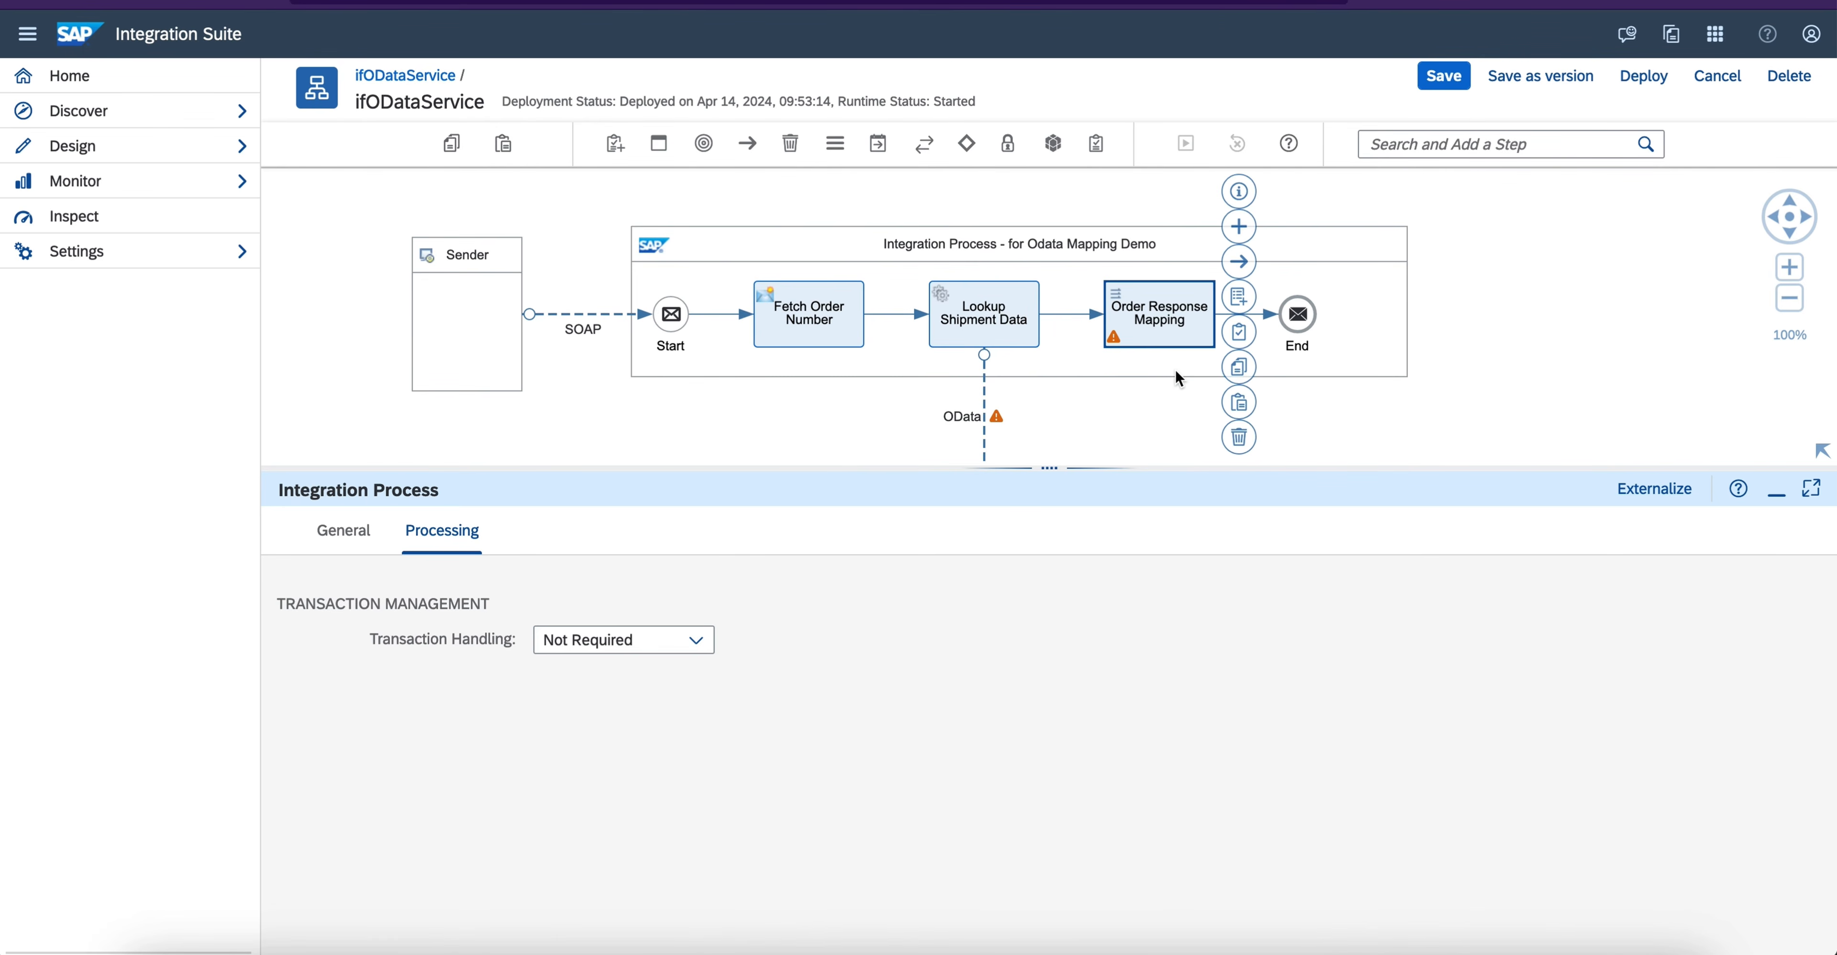
left_click(432, 530)
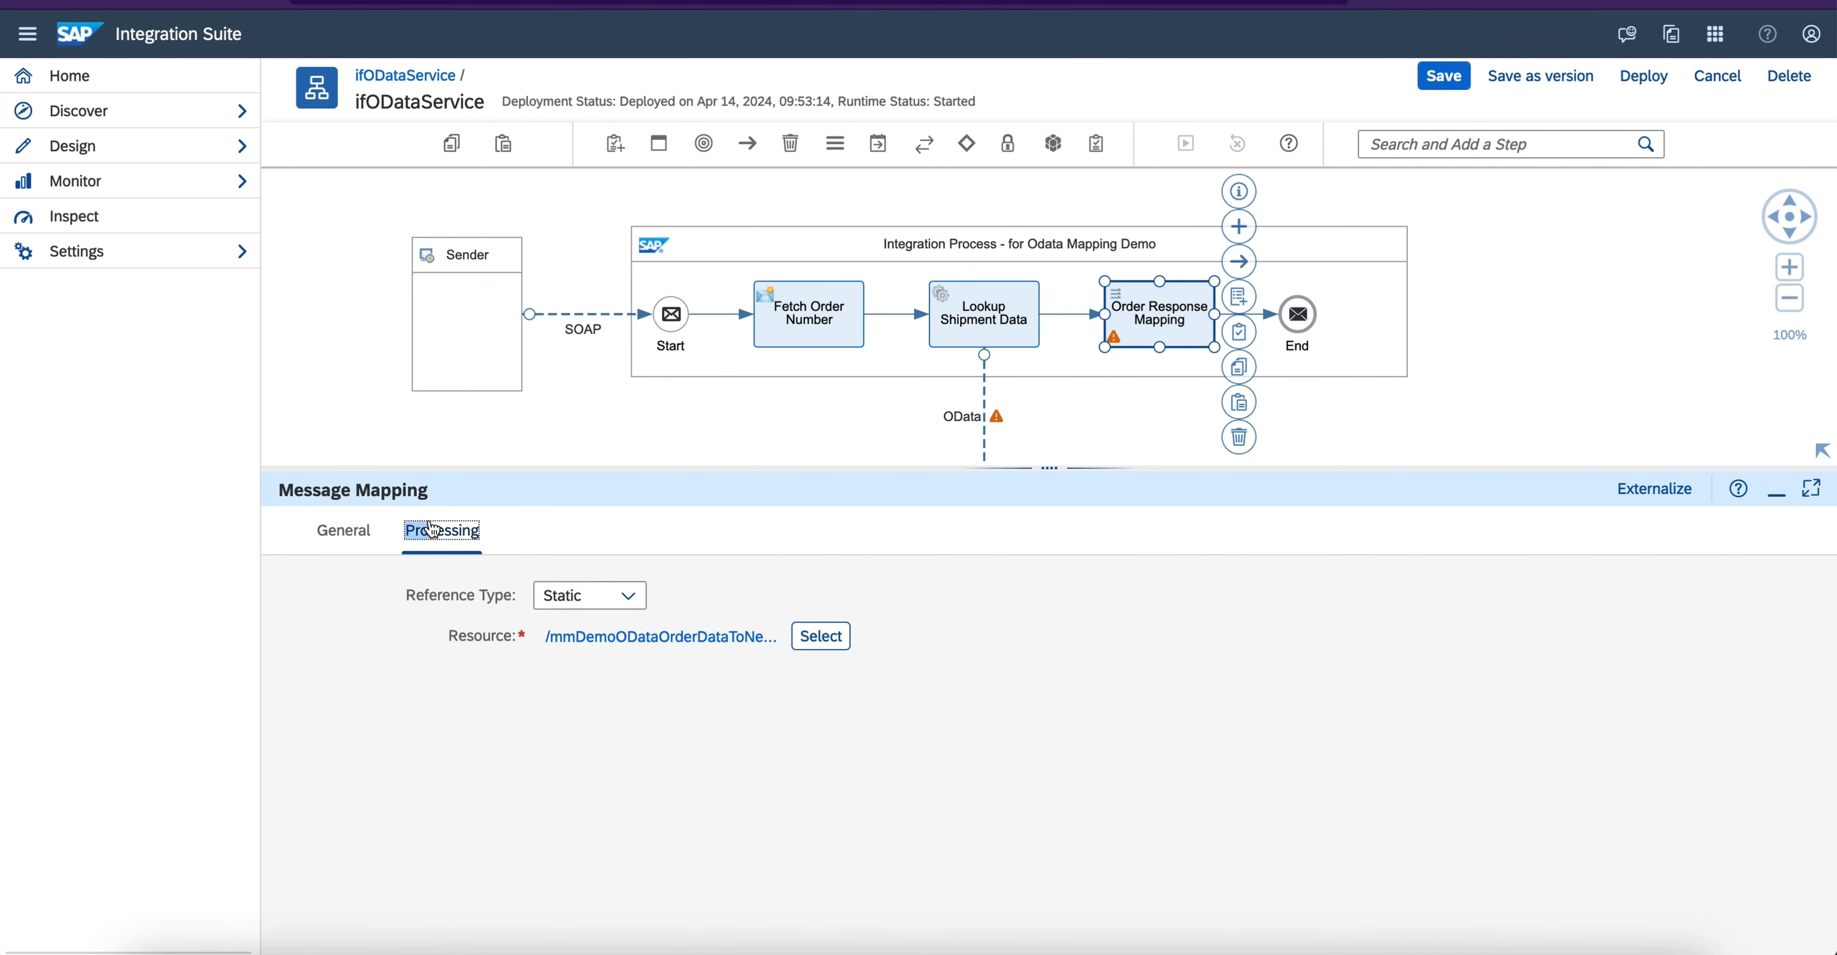
left_click(624, 639)
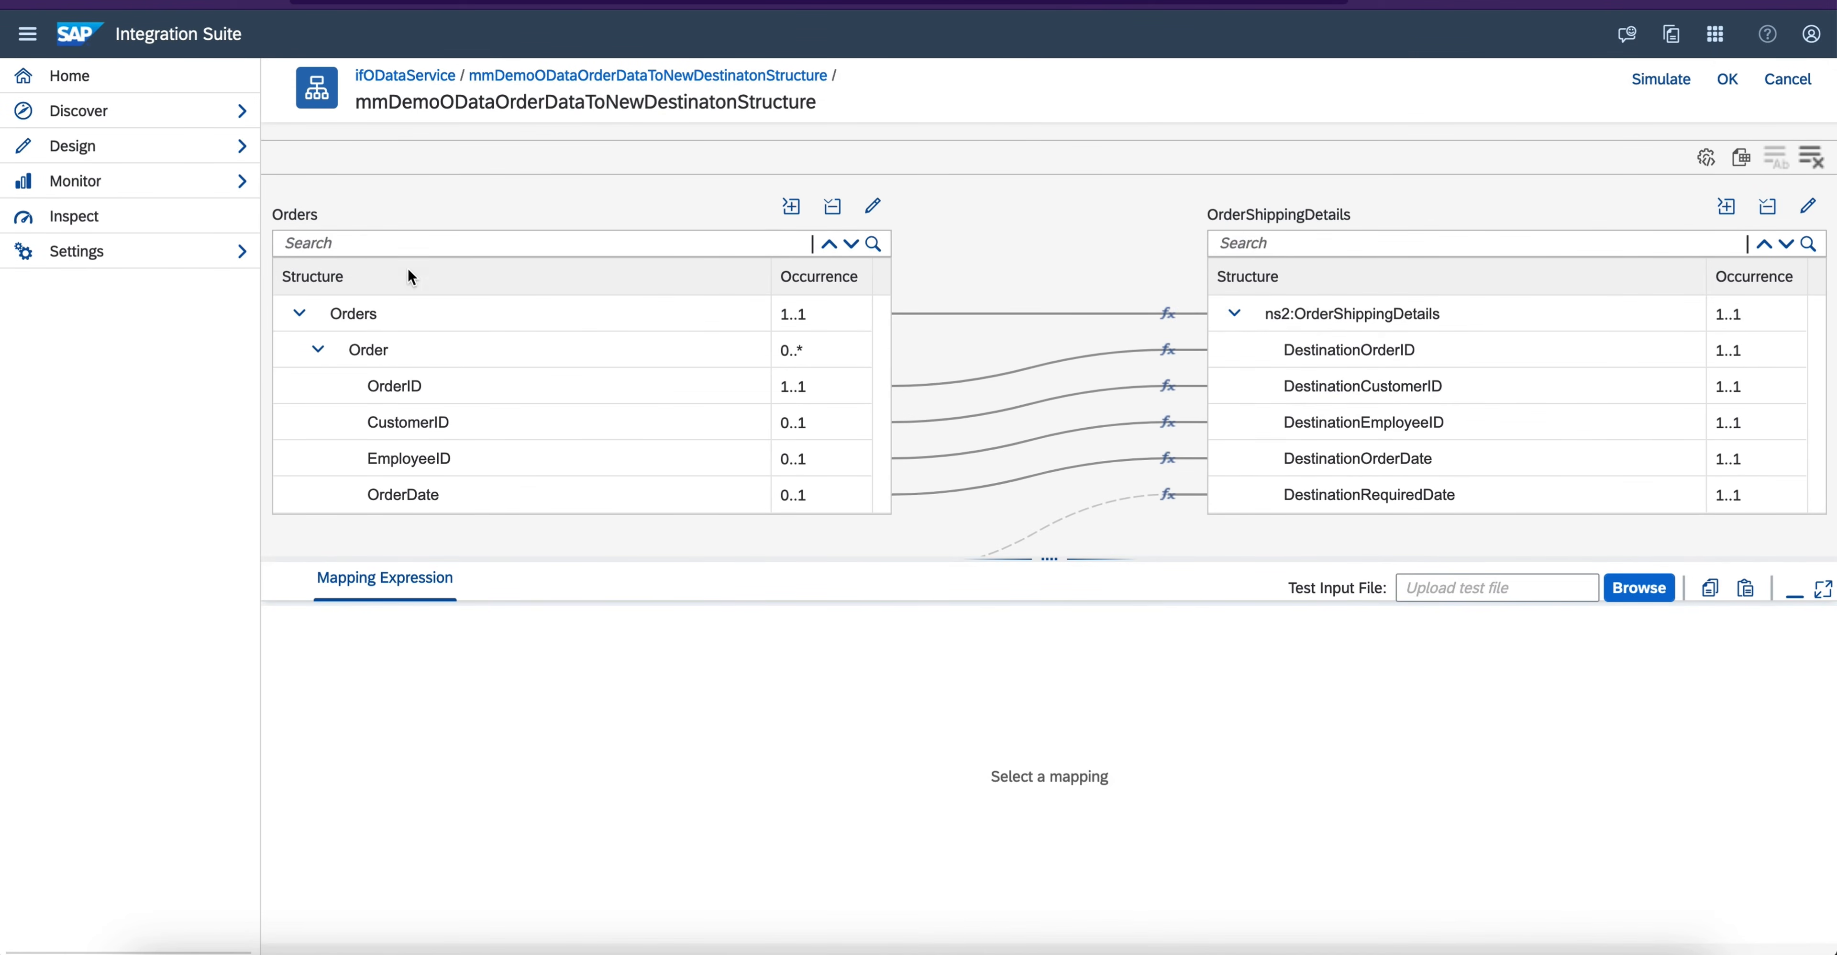
left_click(872, 206)
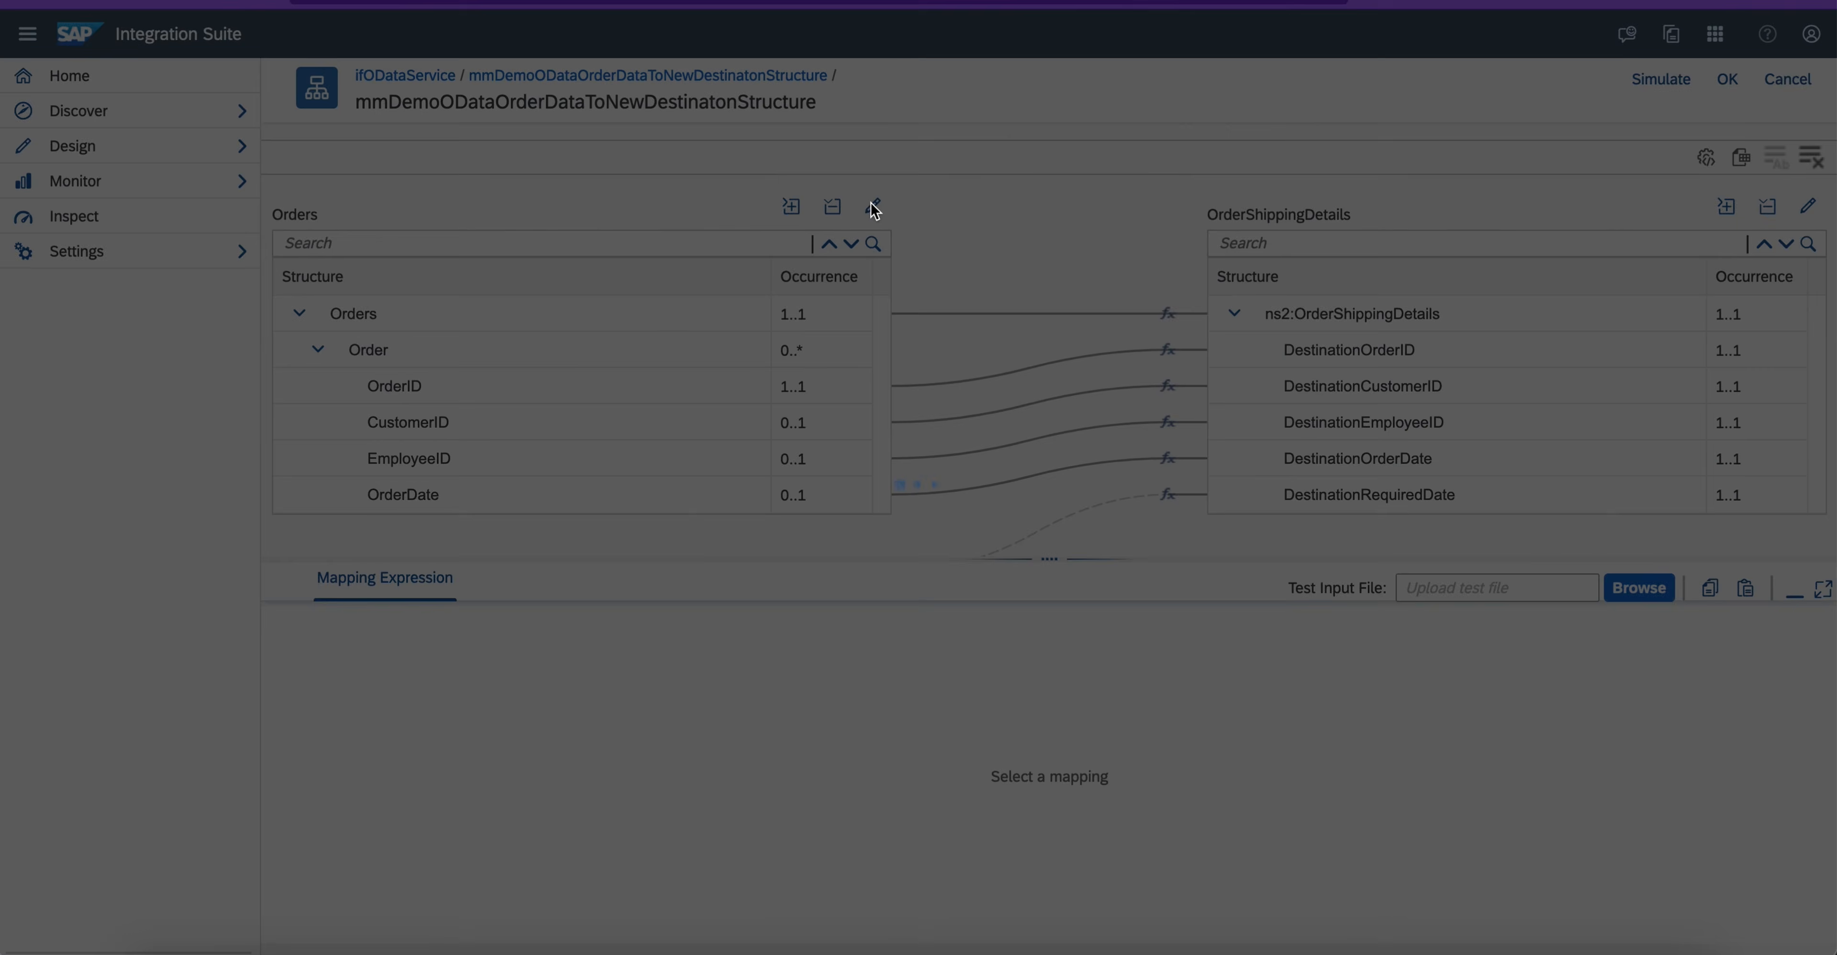
triple_click(403, 257)
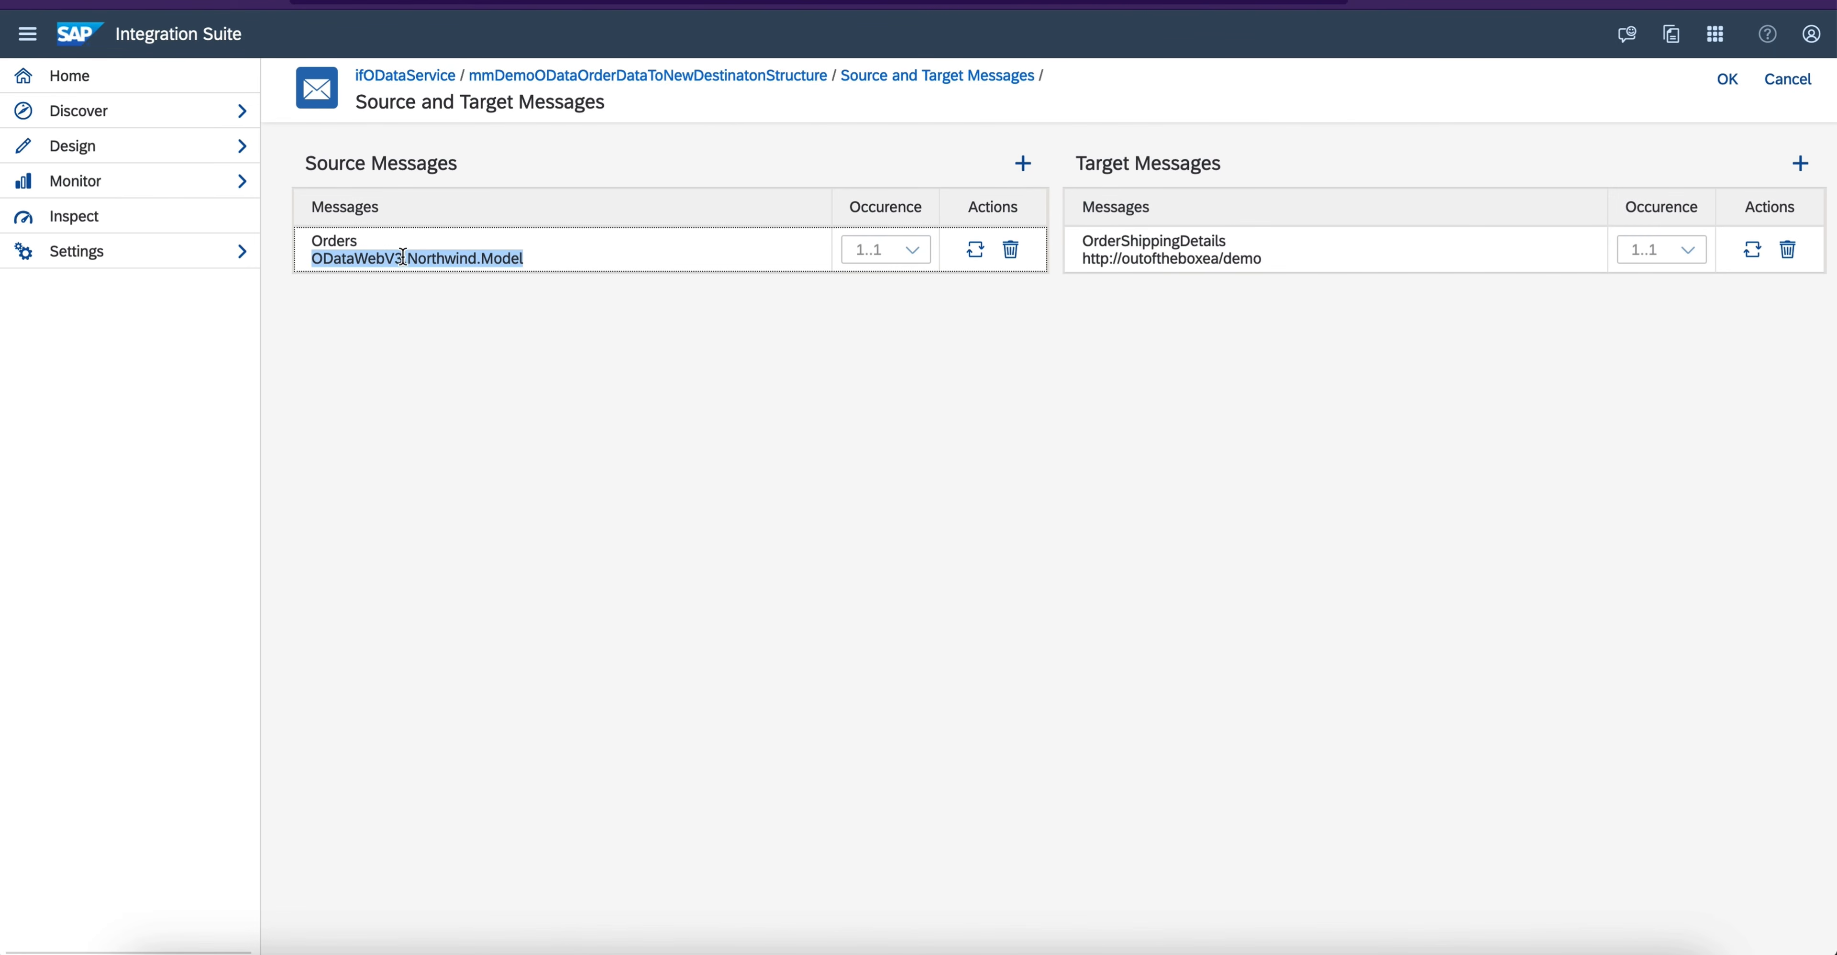
triple_click(1234, 261)
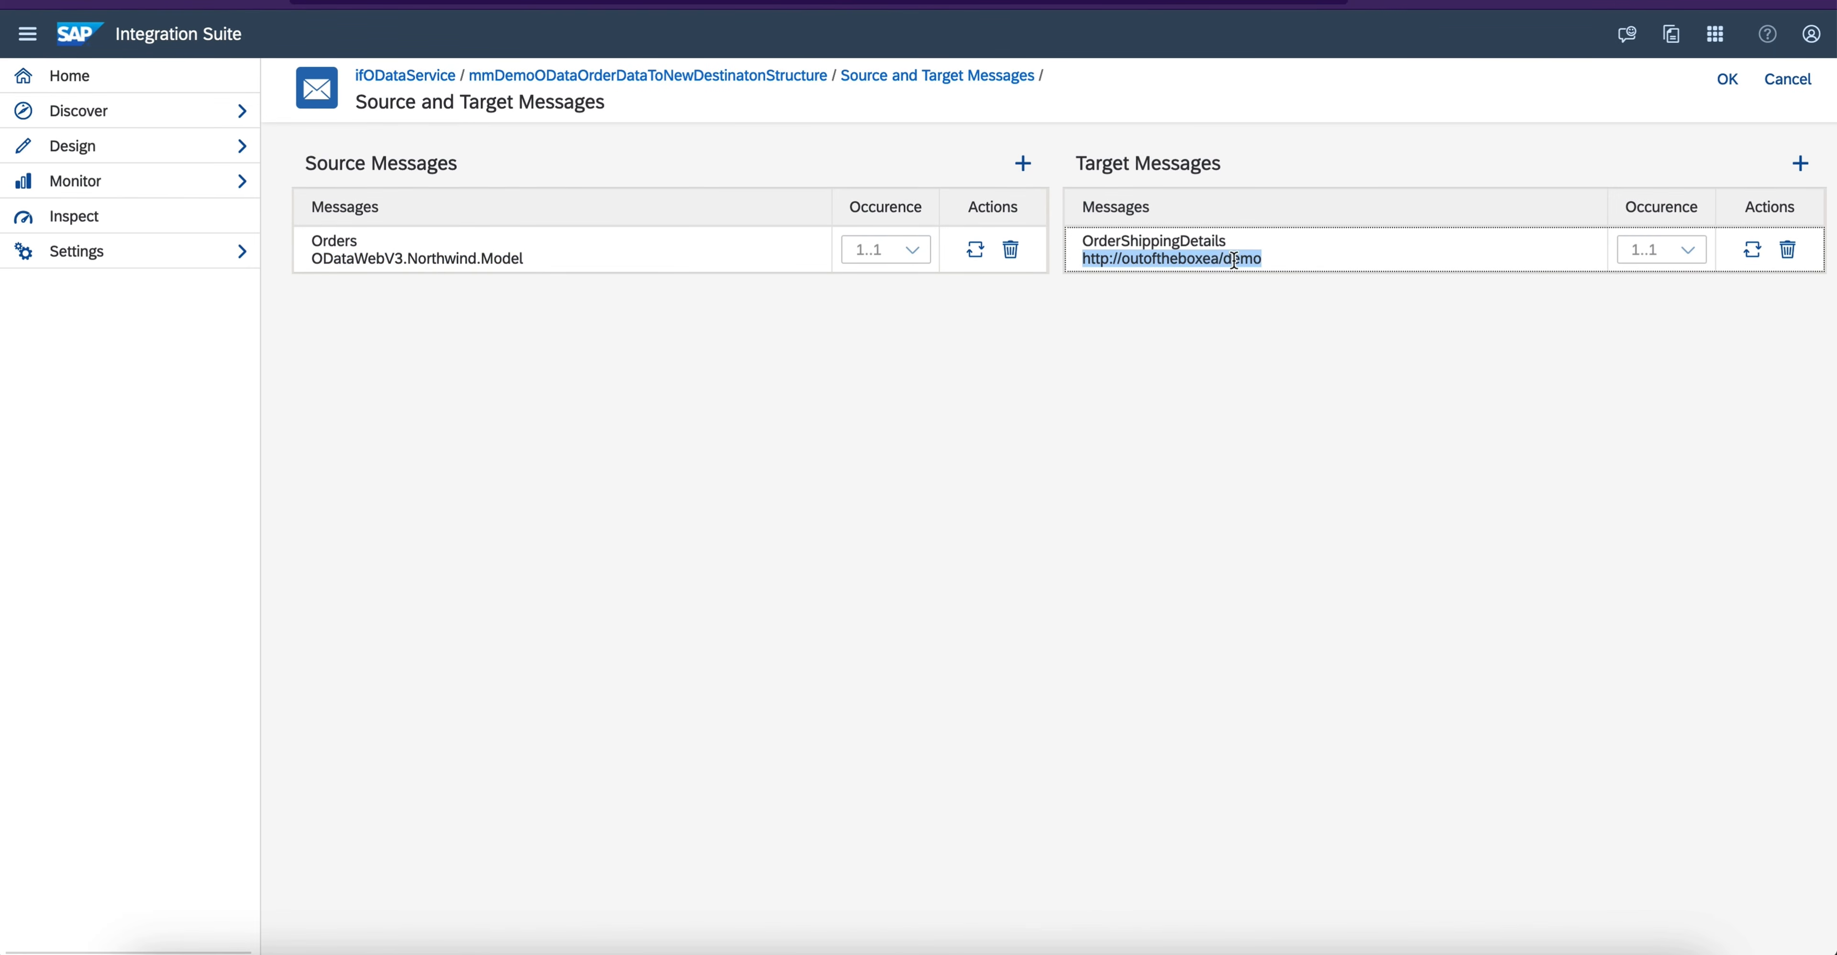
left_click(1727, 79)
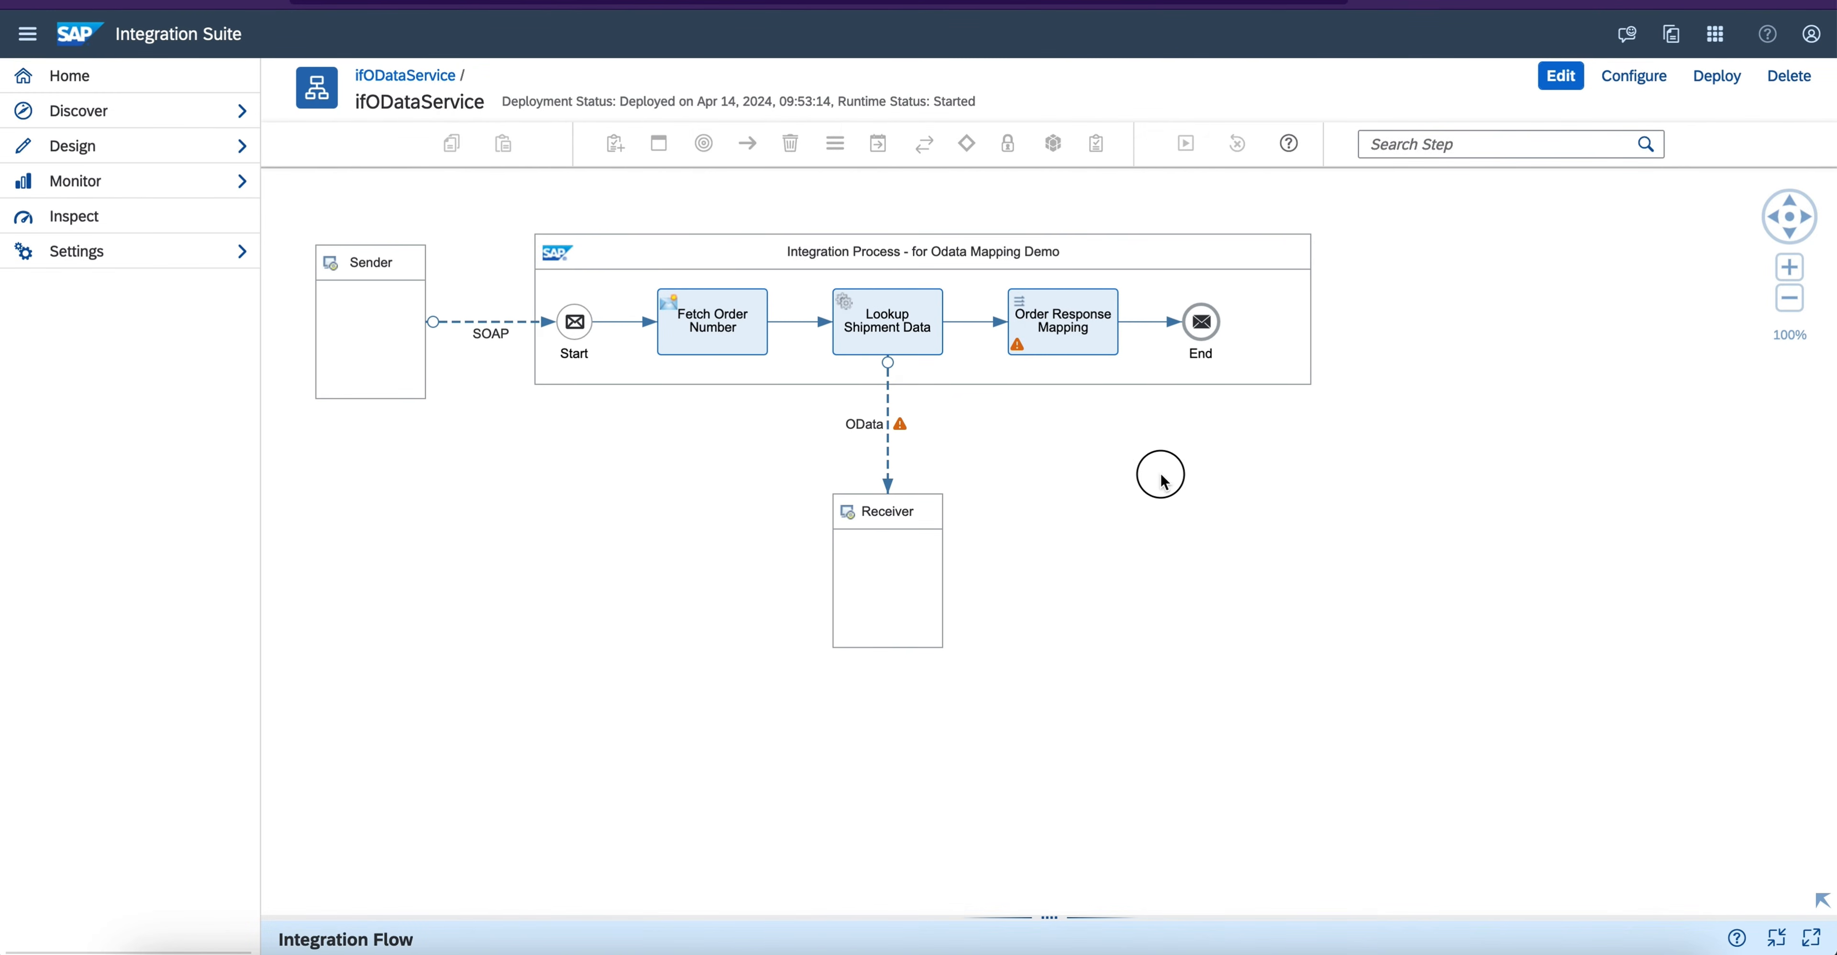
- Put the ifODataService integration flow into edit mode and save it
left_click_drag(1161, 475, 1303, 539)
left_click(1561, 75)
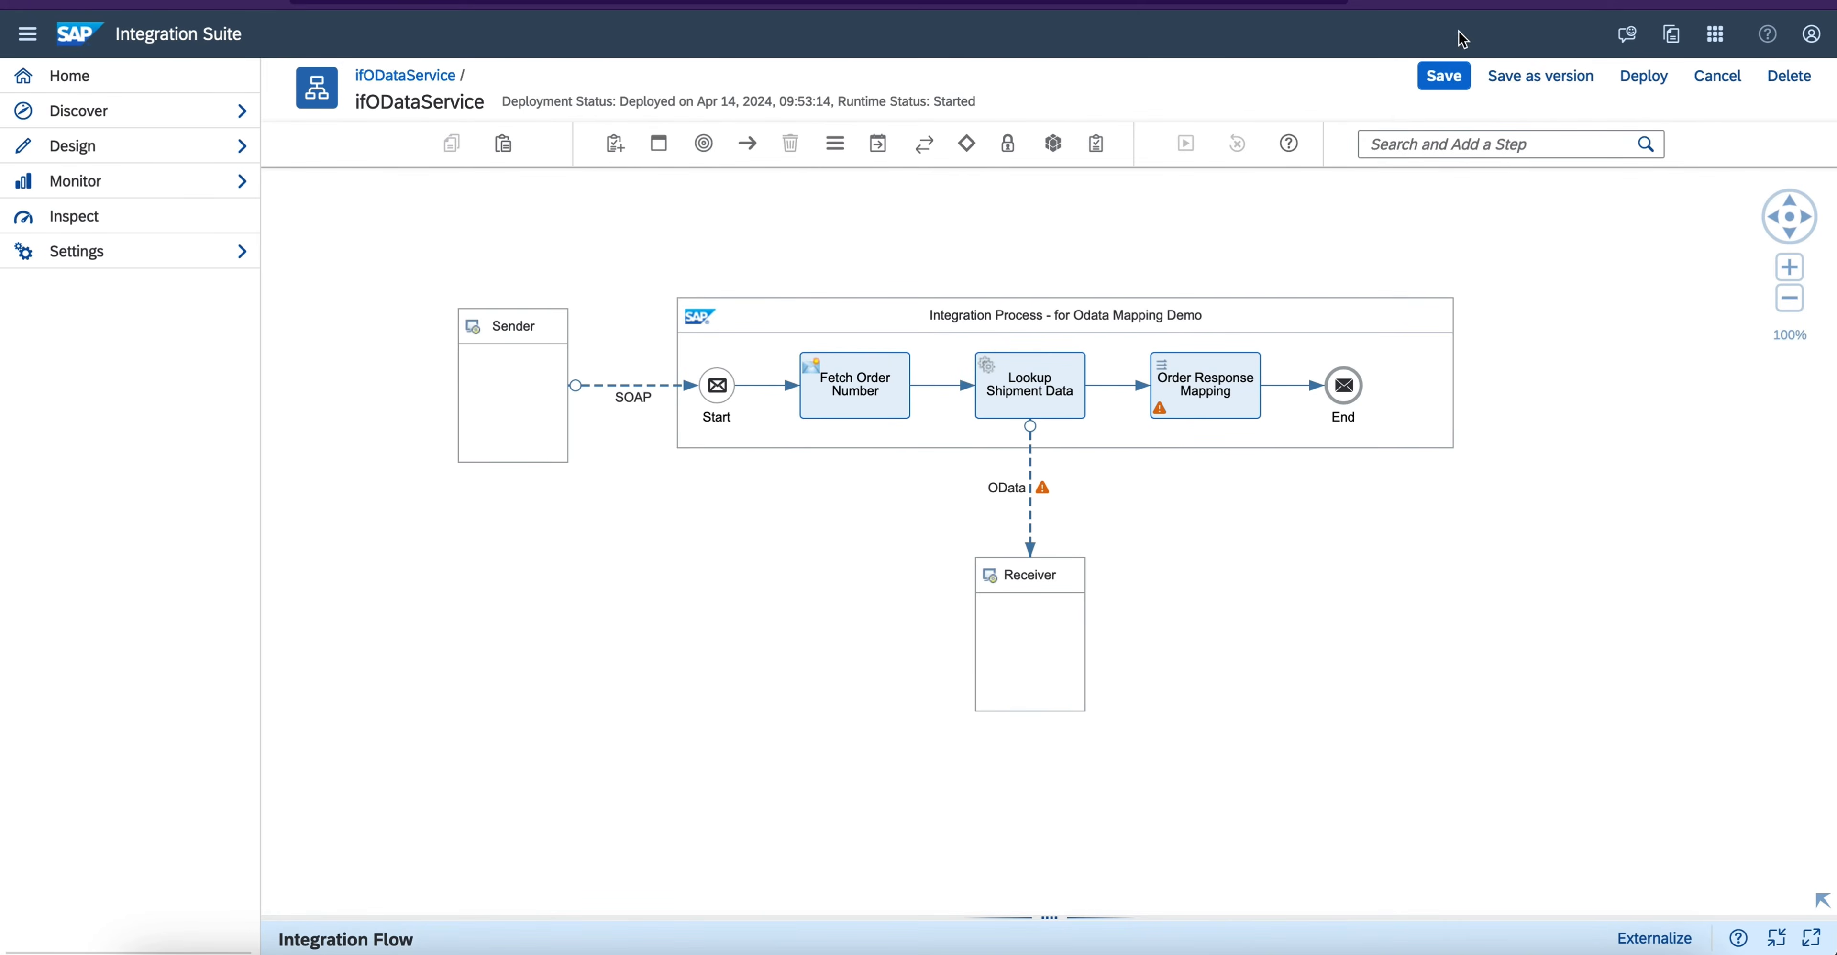
left_click(1444, 76)
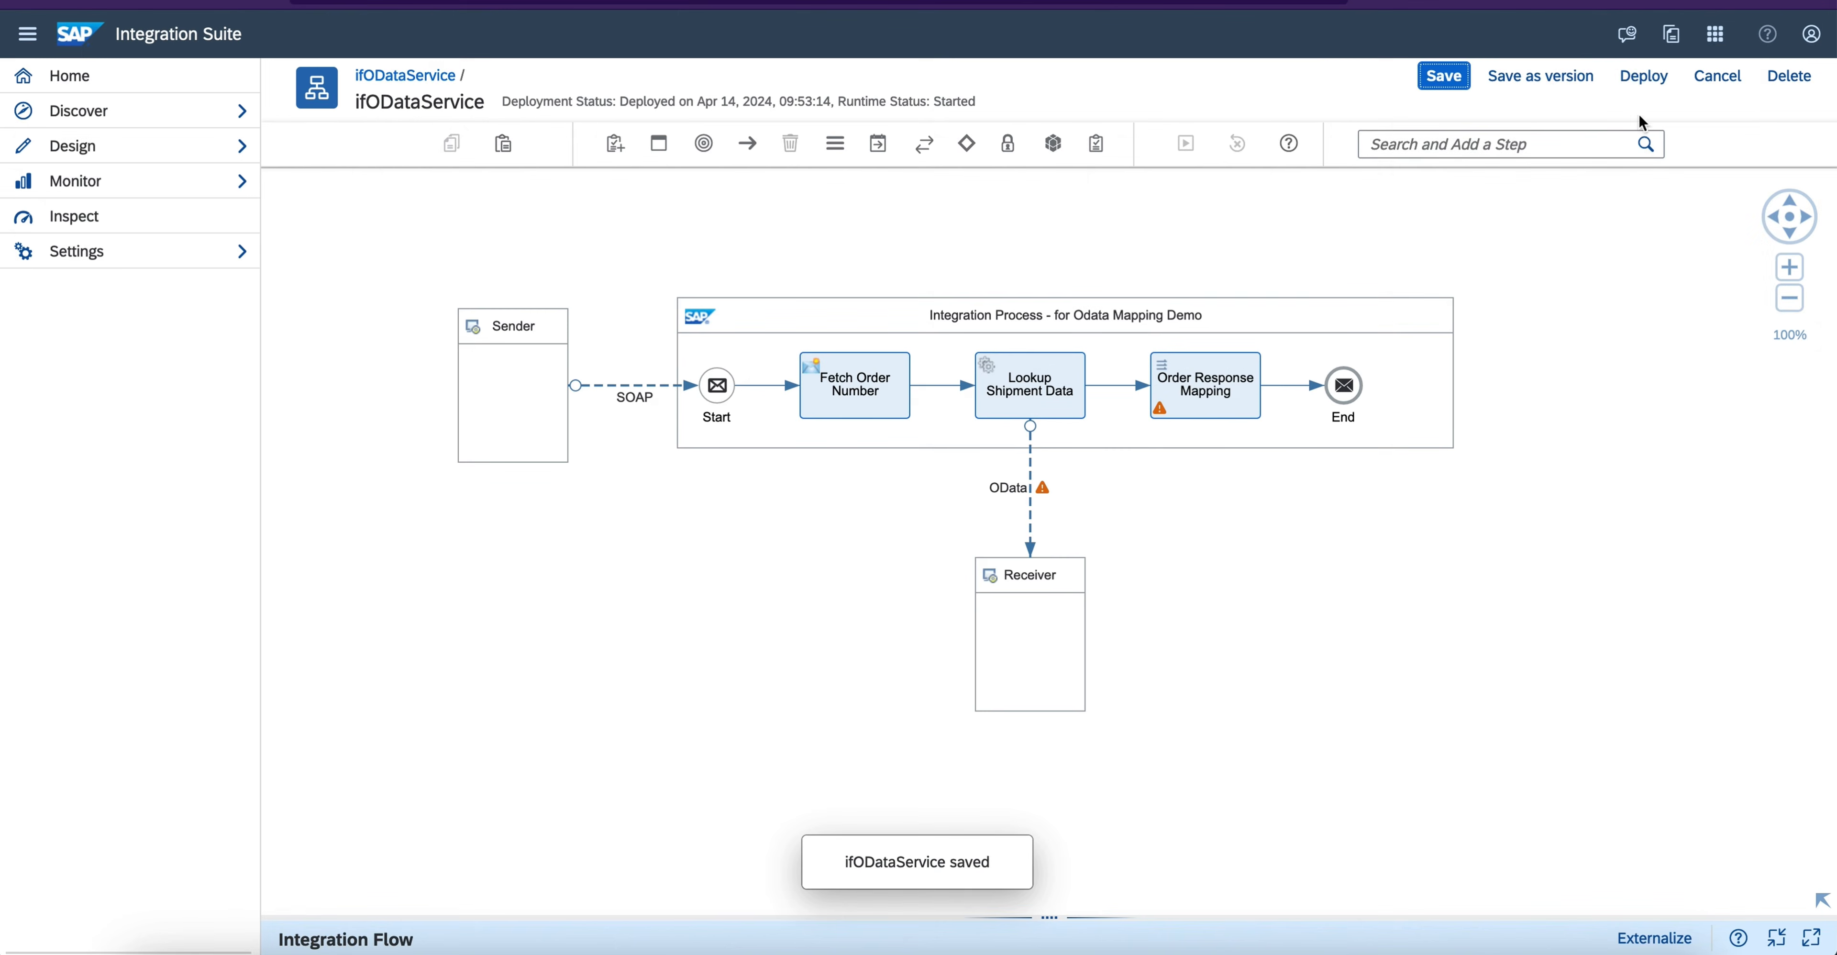
- Deploy the ifODataService integration flow to the Cloud Integration runtime profile
left_click(1643, 75)
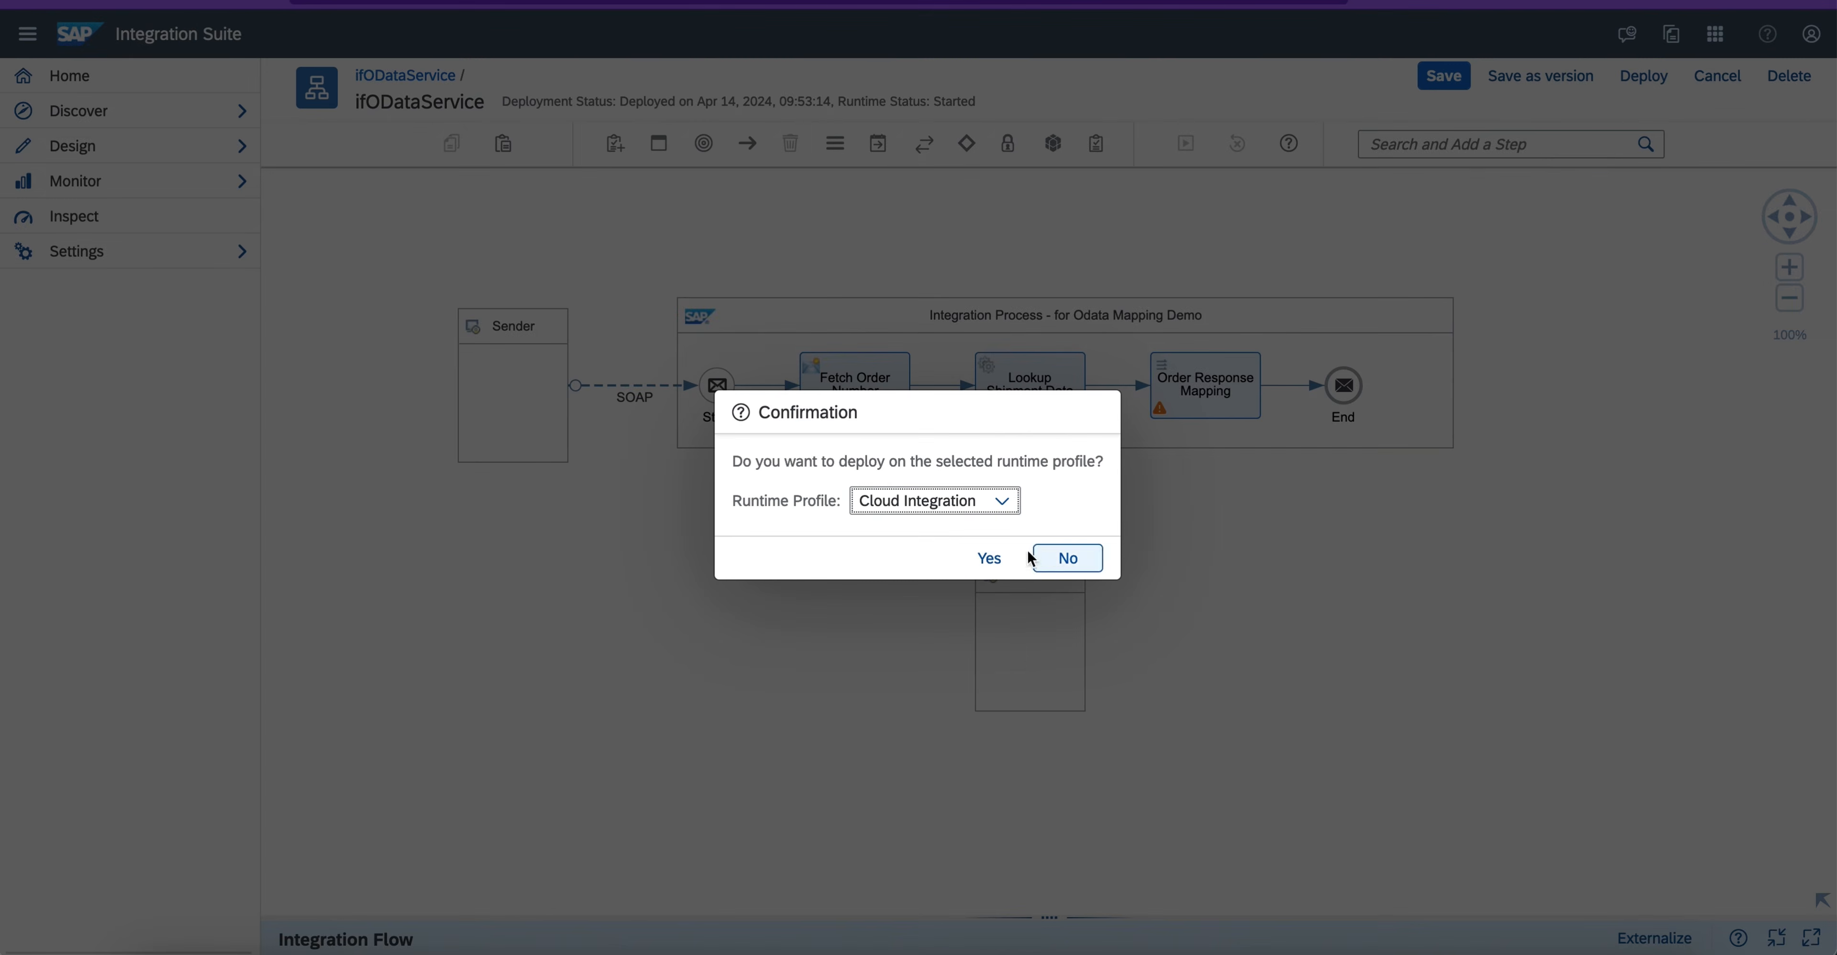
left_click(991, 557)
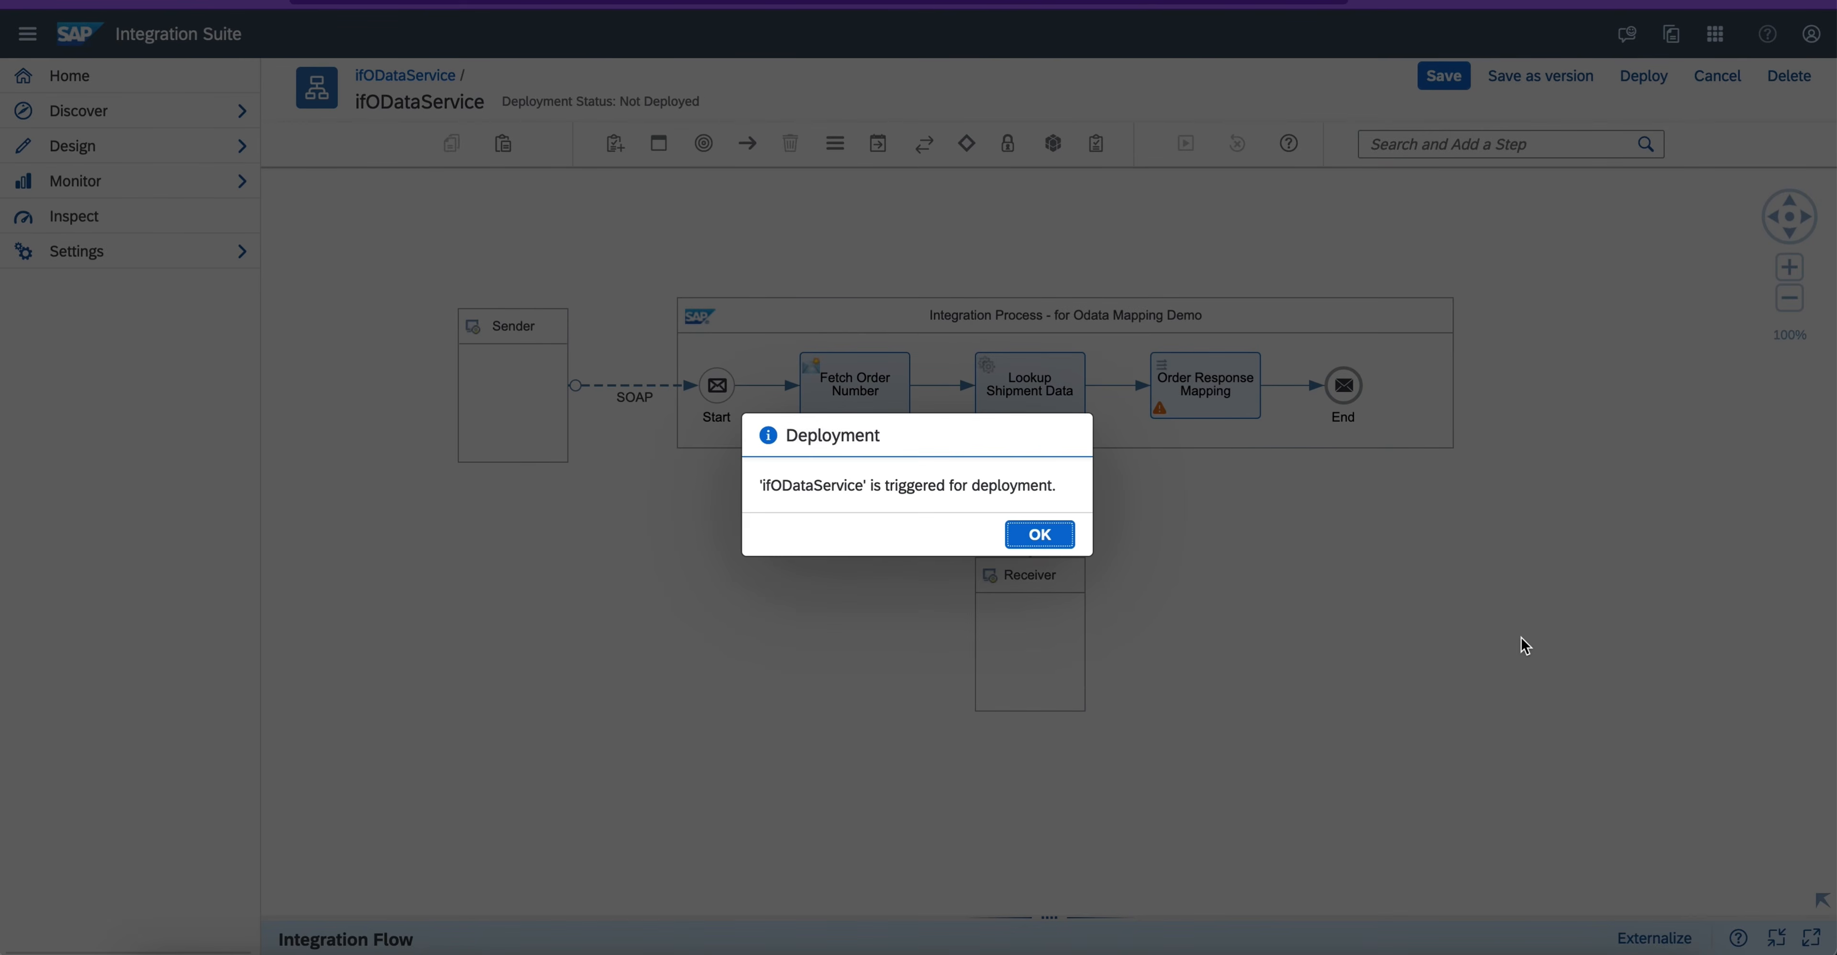
left_click(1068, 535)
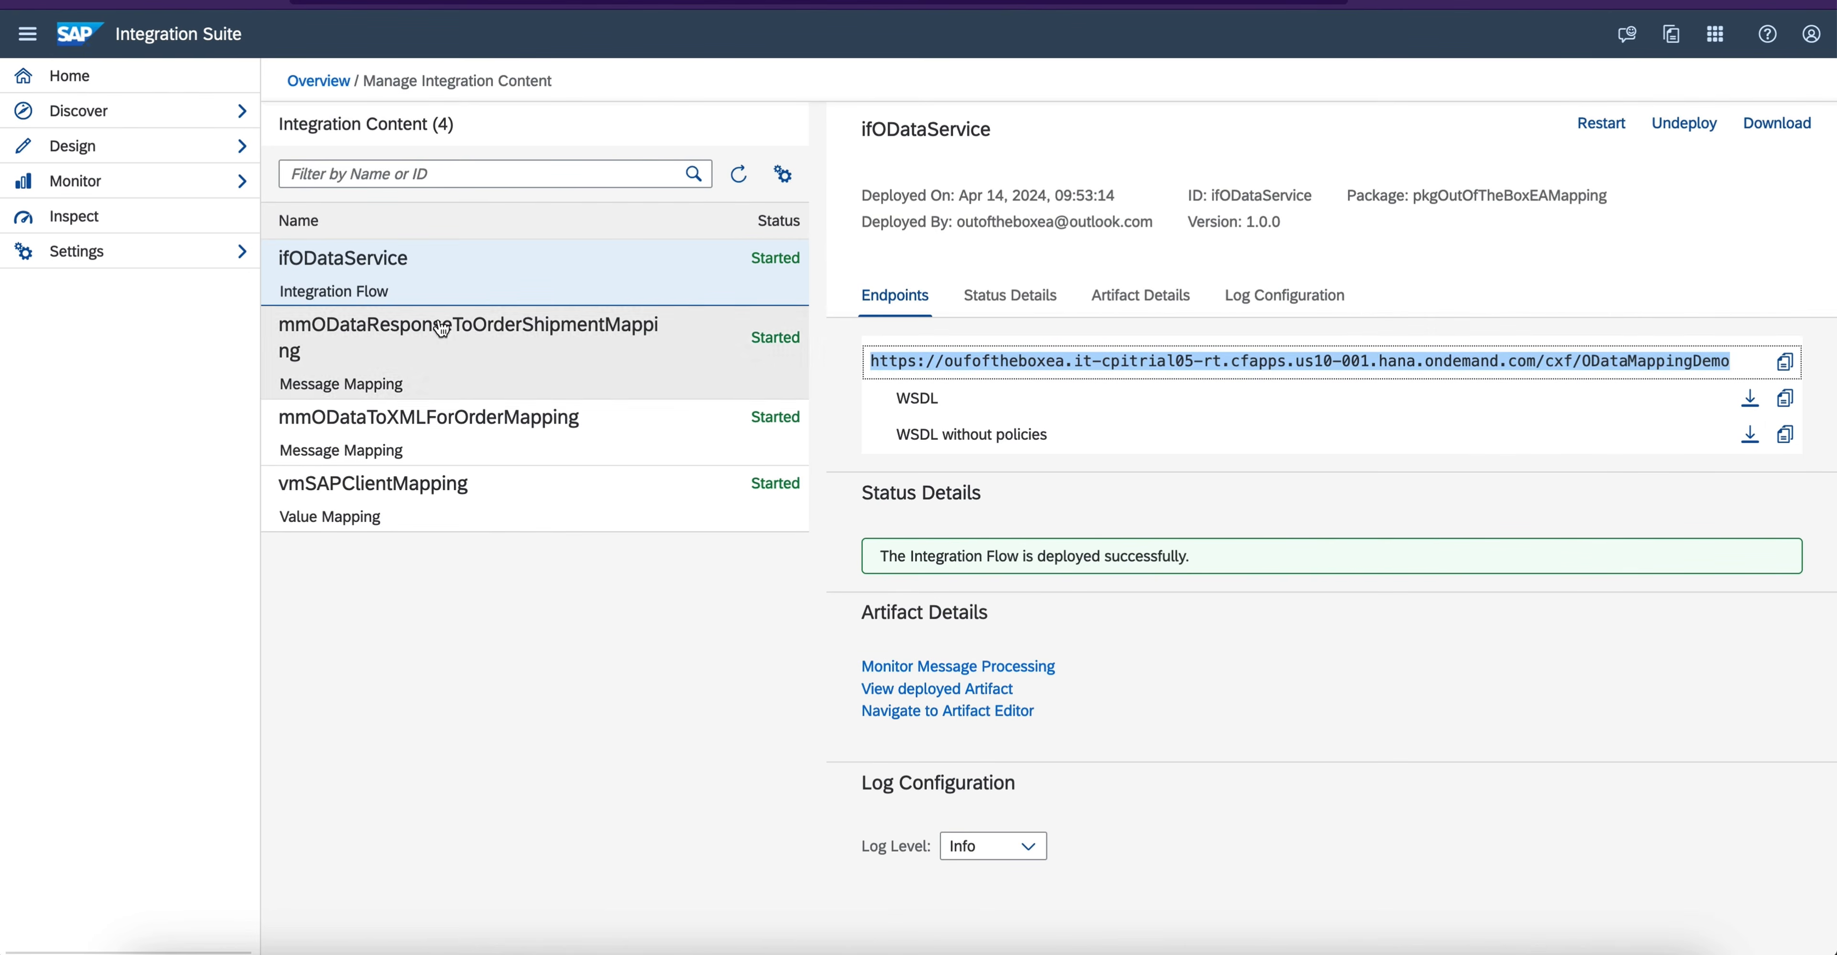
- Refresh the deployed integration content list and reopen it from the integrations and APIs monitoring overview
left_click(740, 174)
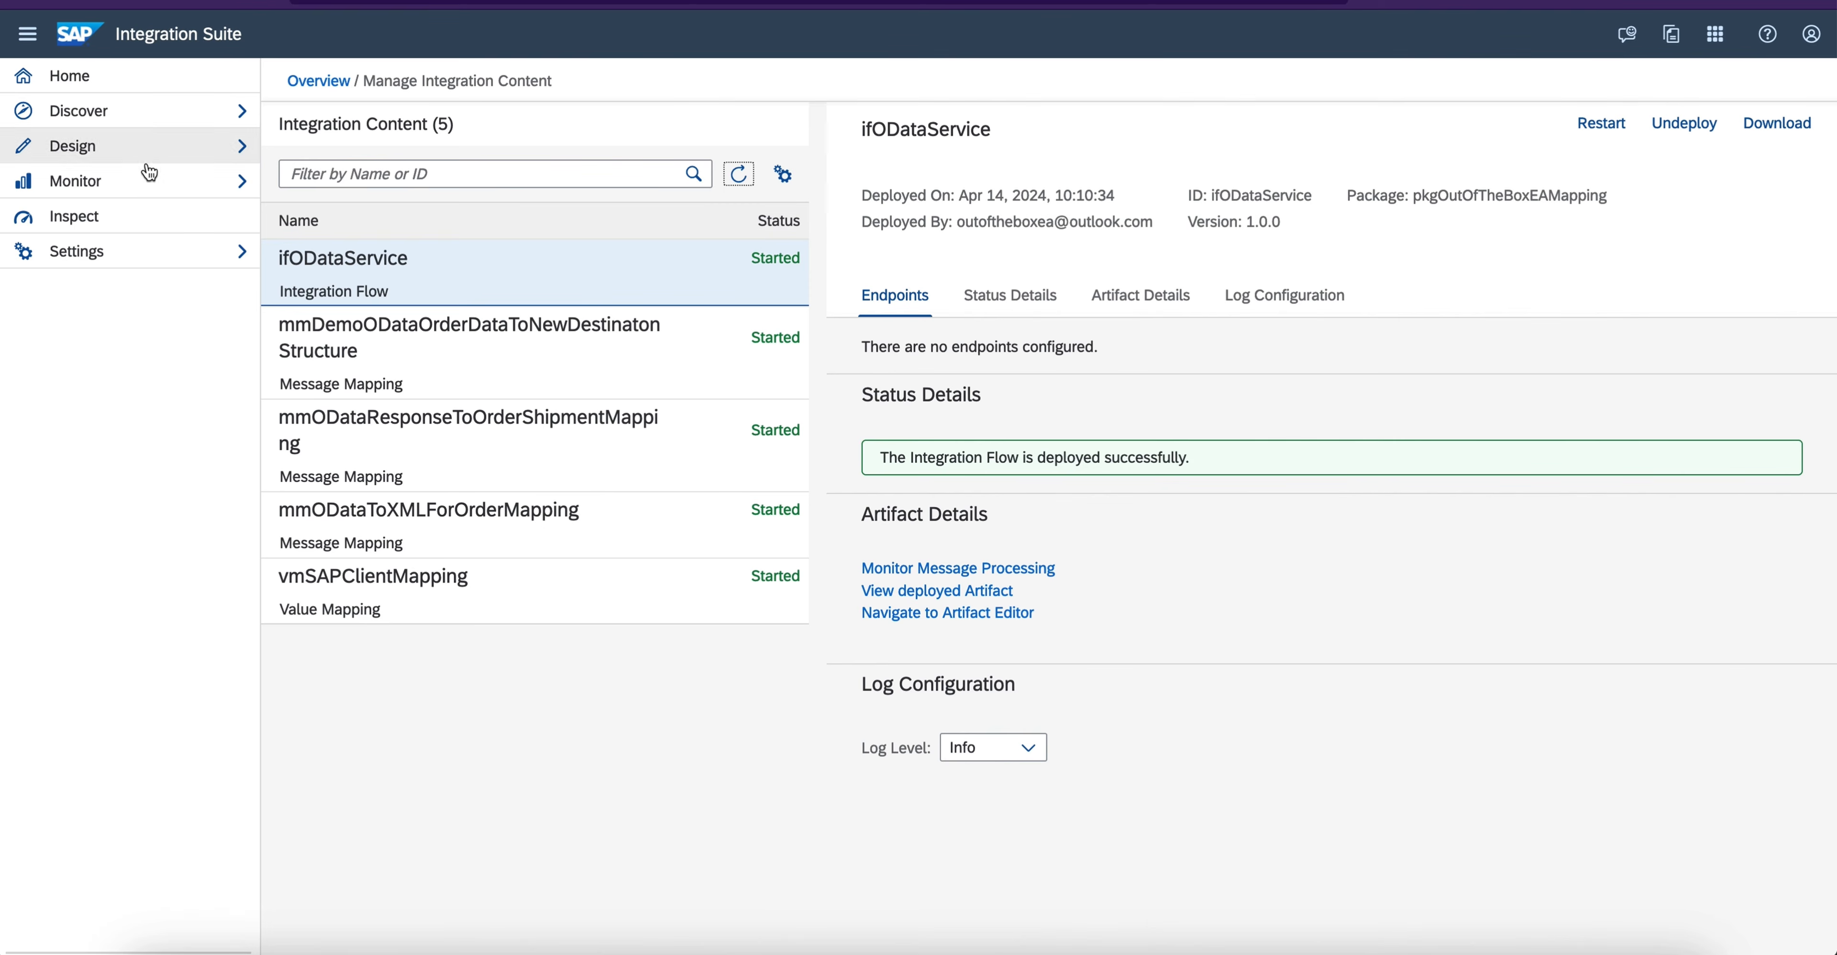
left_click(139, 182)
left_click(138, 219)
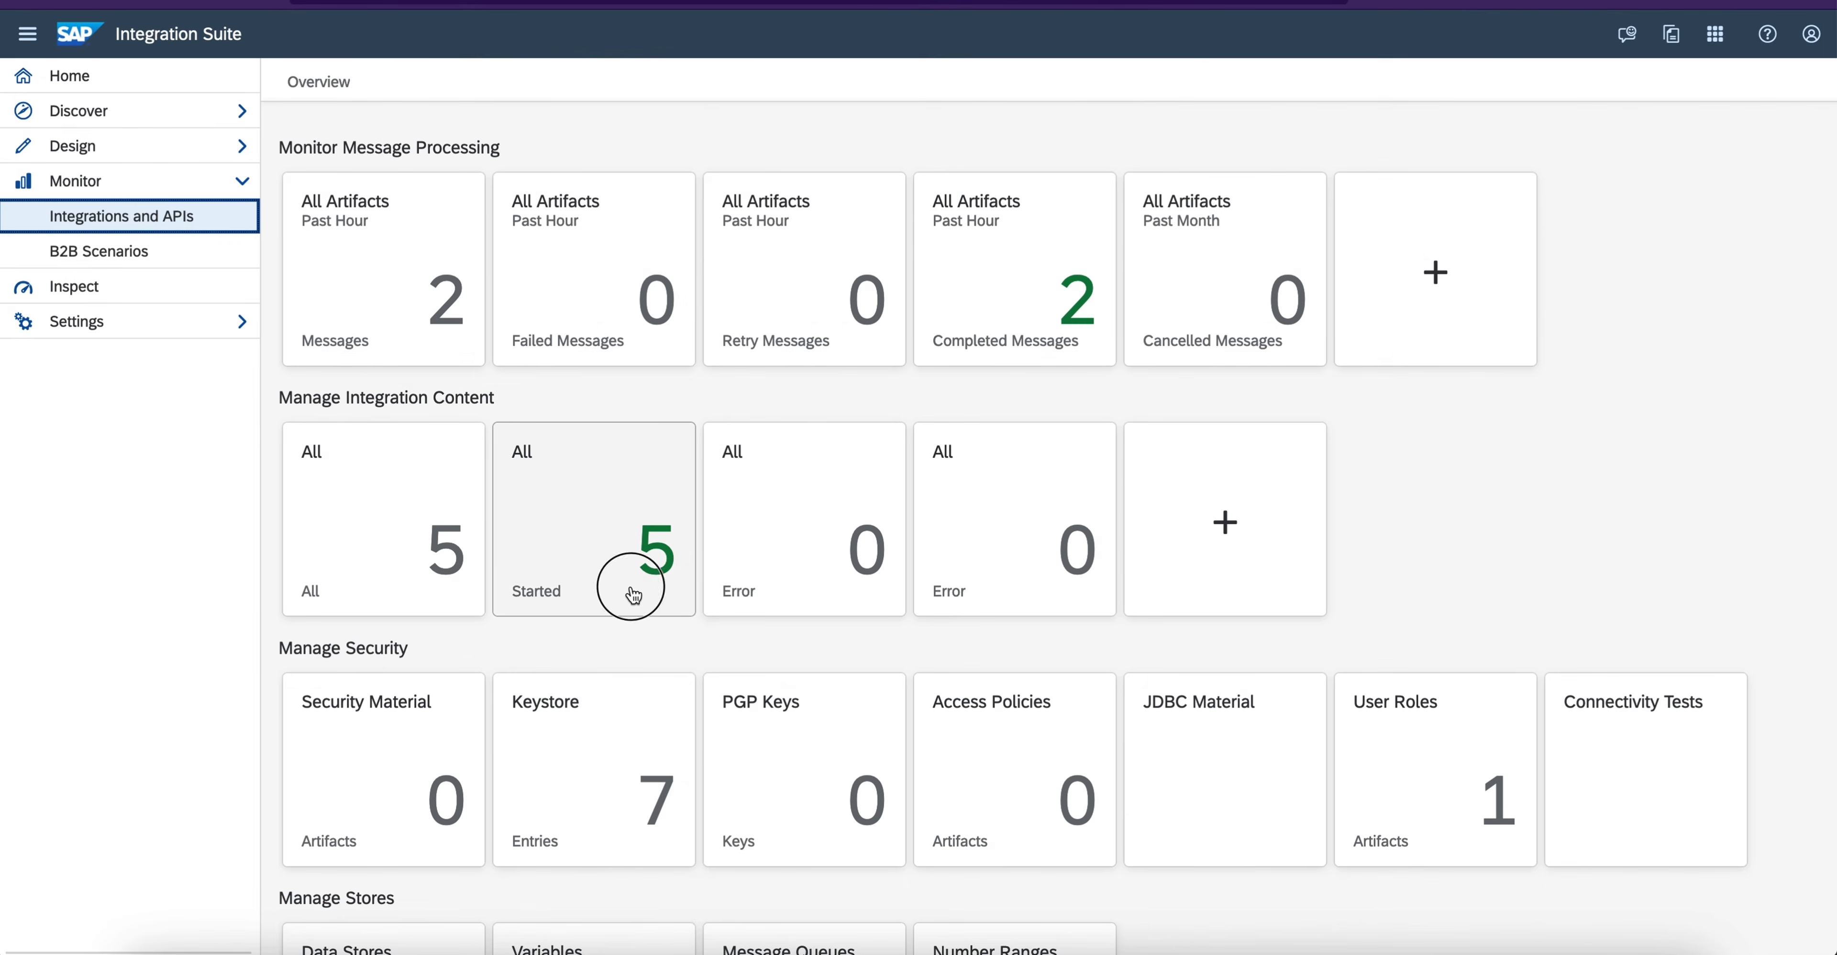
left_click(631, 589)
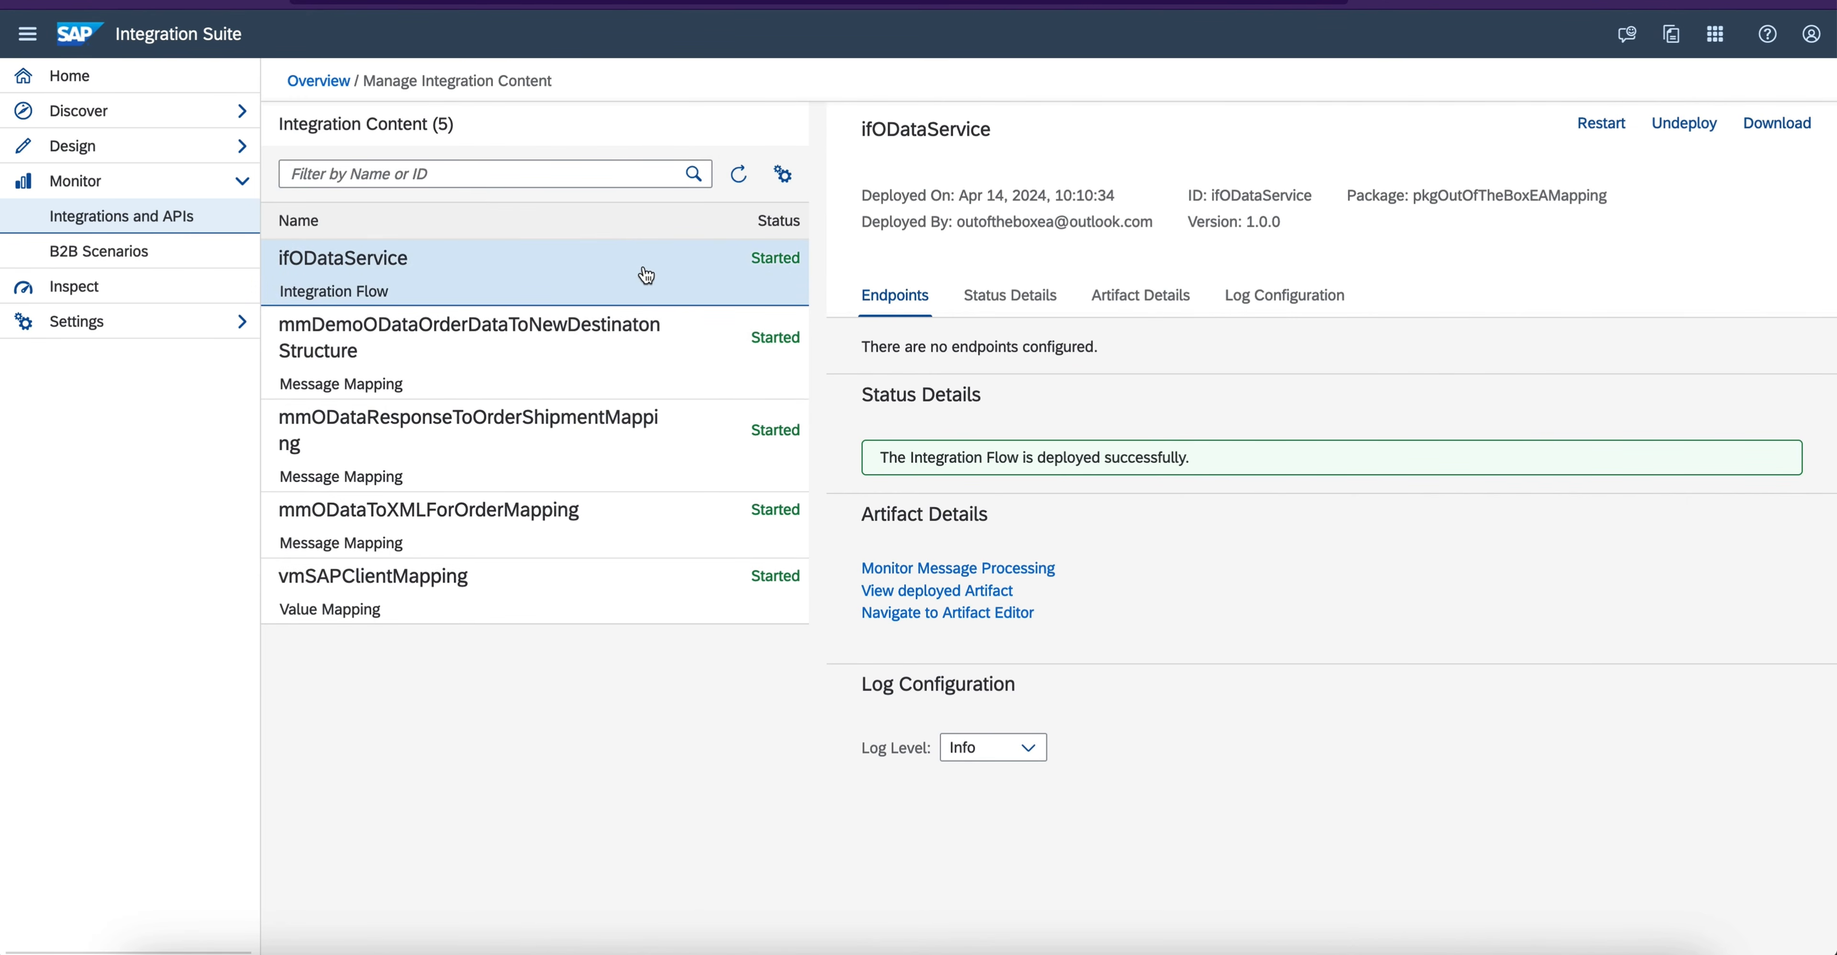
- Check the deployment details of mmDemoODataOrderDataToNewDestinatonStructure and the endpoints and log configuration of ifODataService
left_click(553, 367)
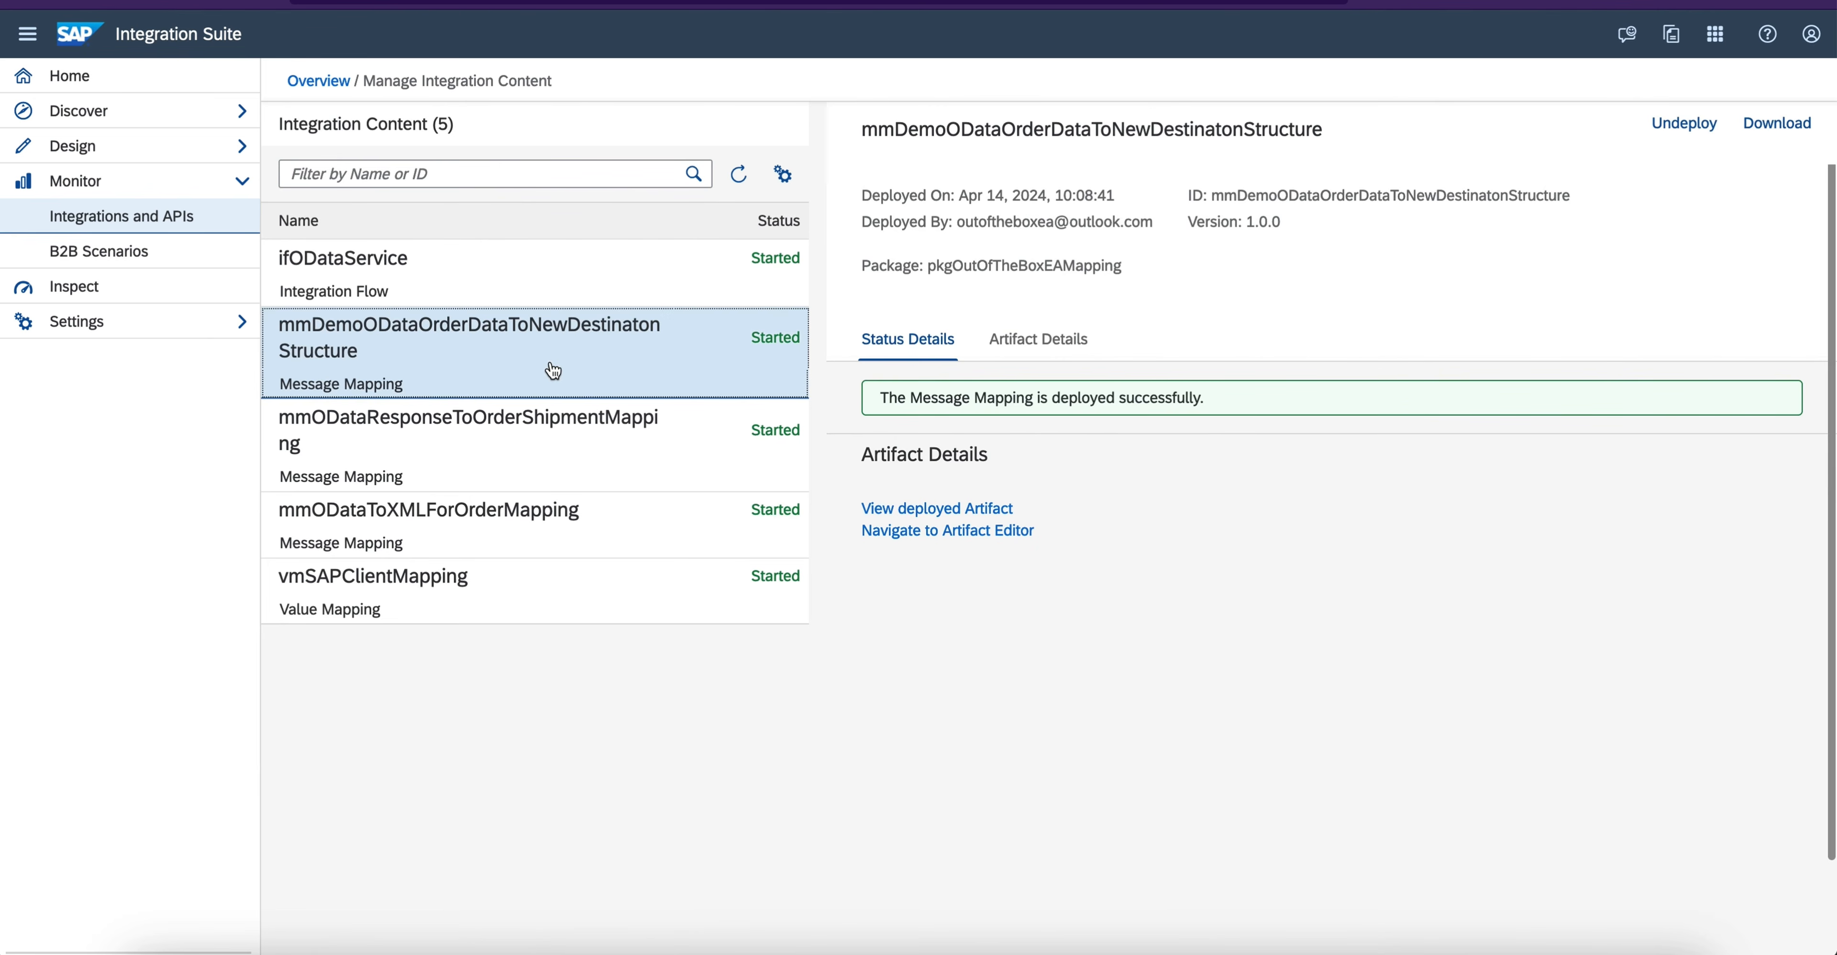
left_click(1092, 345)
left_click(533, 278)
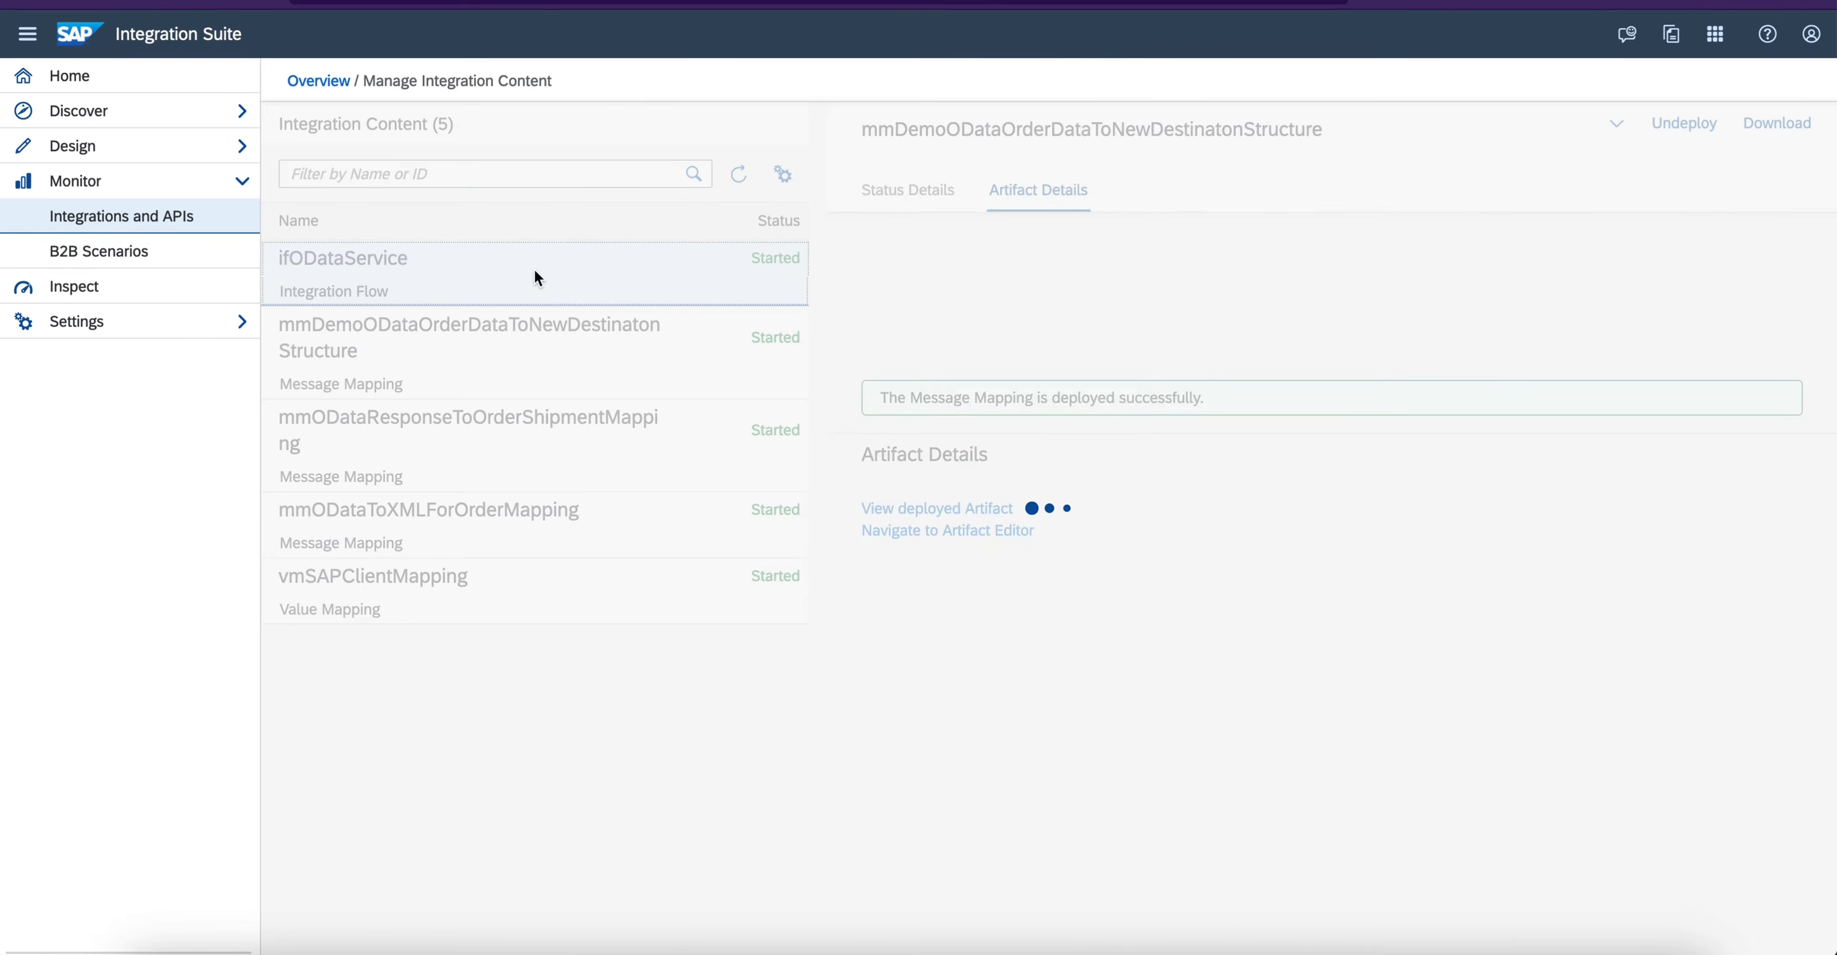
left_click(1247, 191)
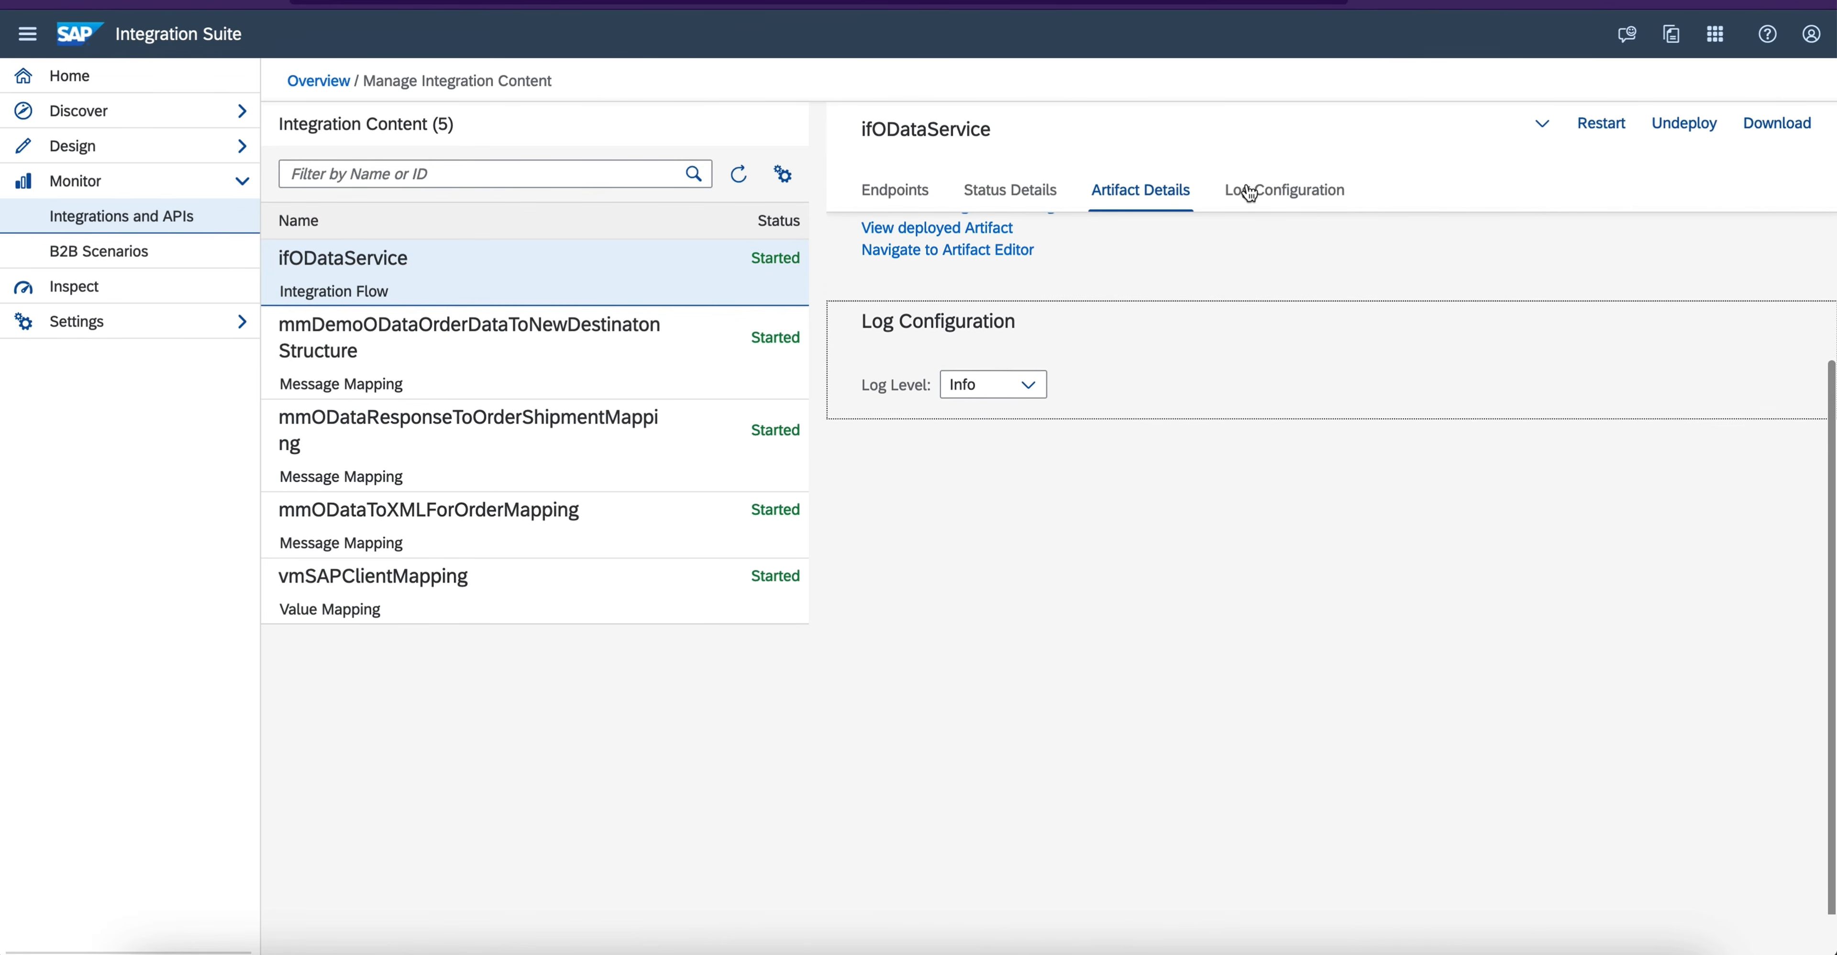
left_click(865, 191)
left_click(457, 343)
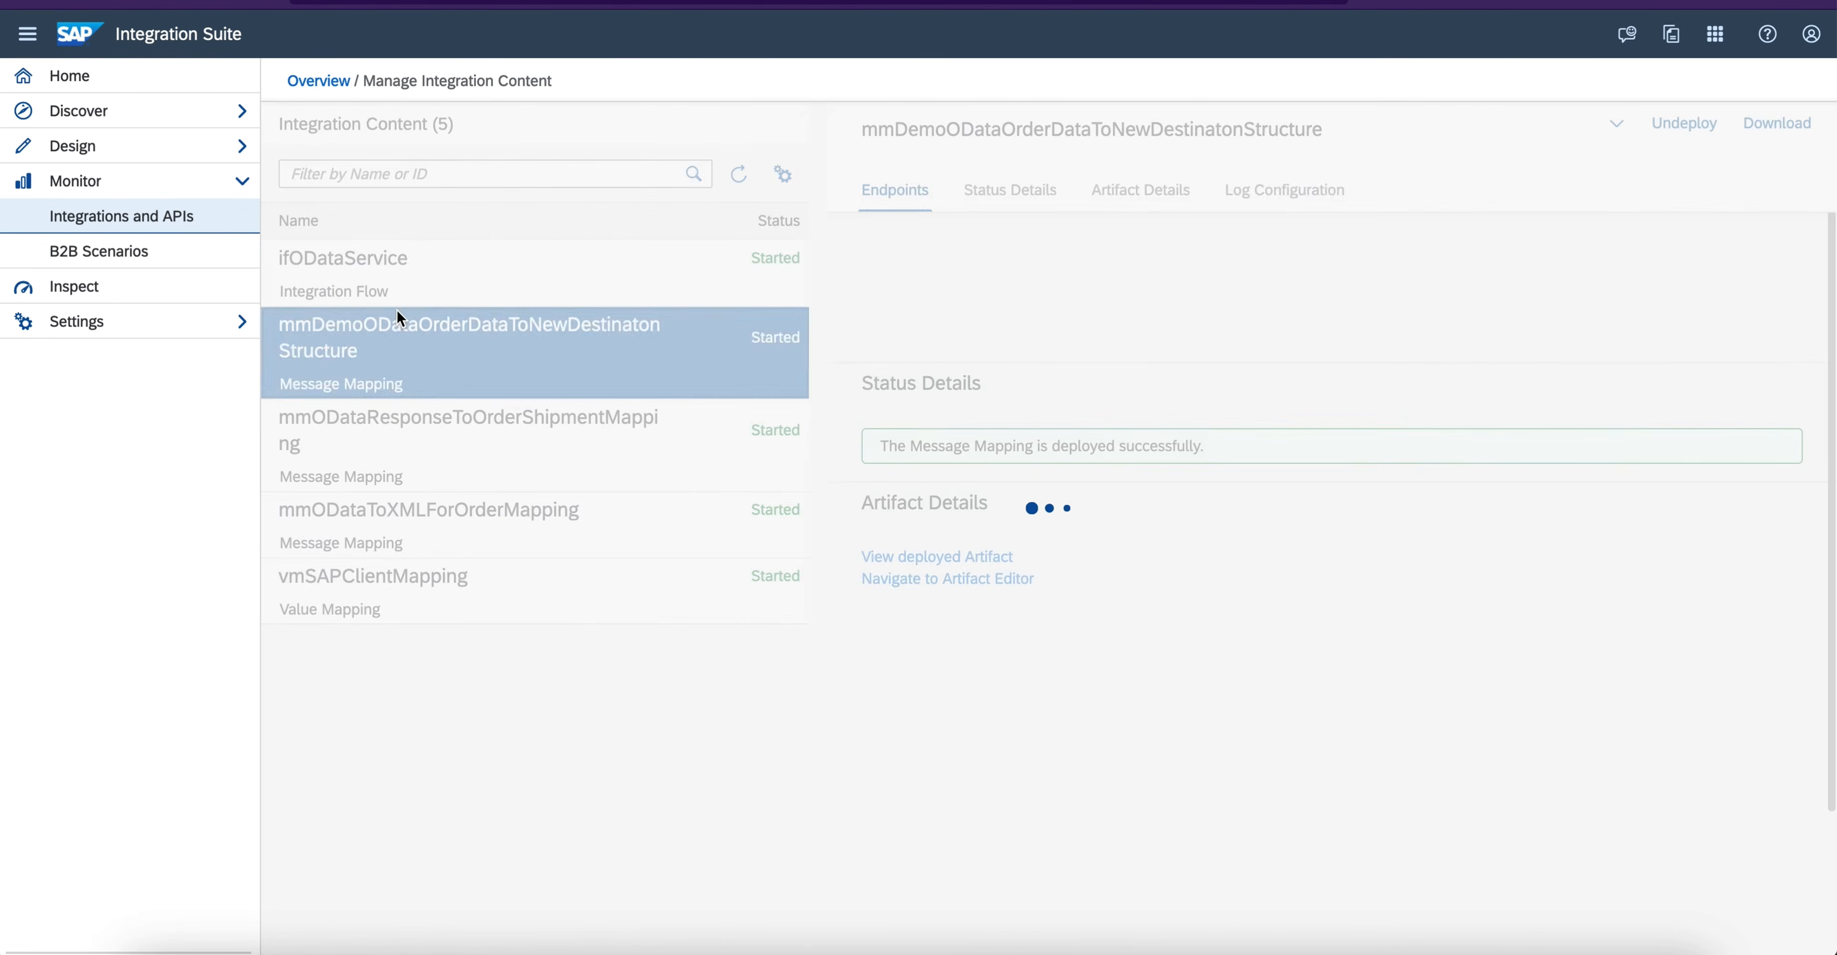
left_click(525, 287)
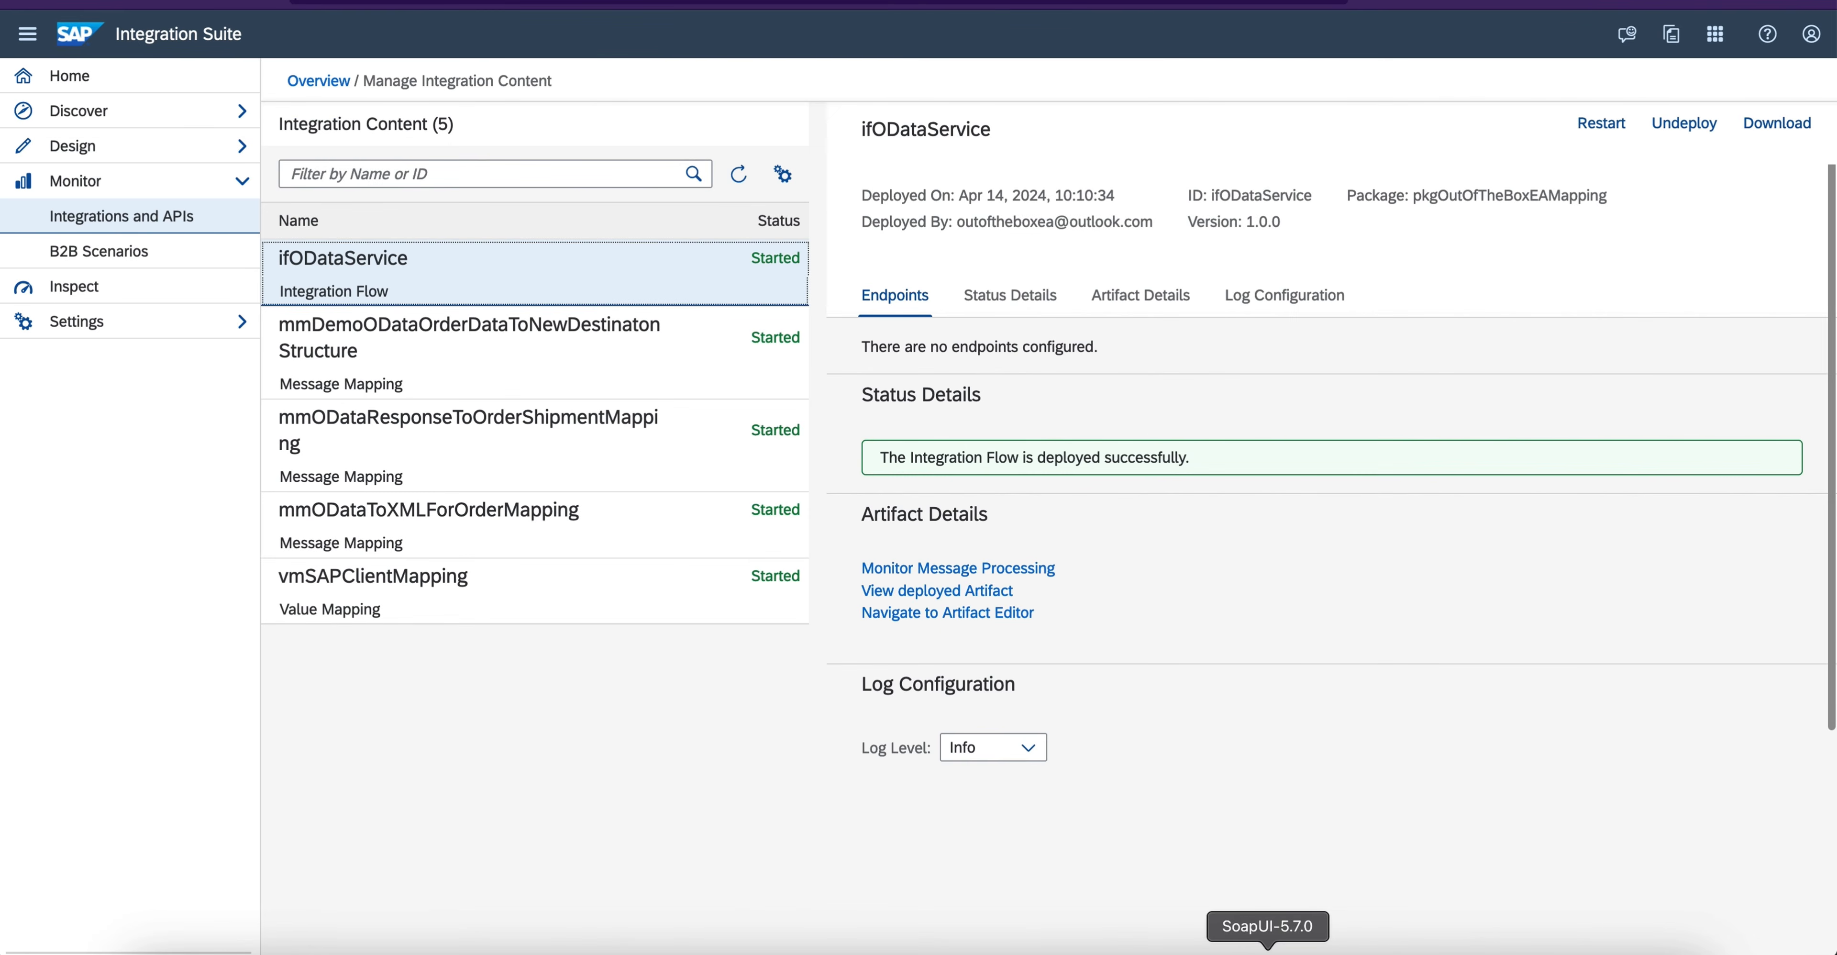
- Switch to SoapUI, resend Request 2 to the ODataMappingDemo endpoint and show its response as XML
left_click(1234, 943)
left_click_drag(1251, 444, 1041, 72)
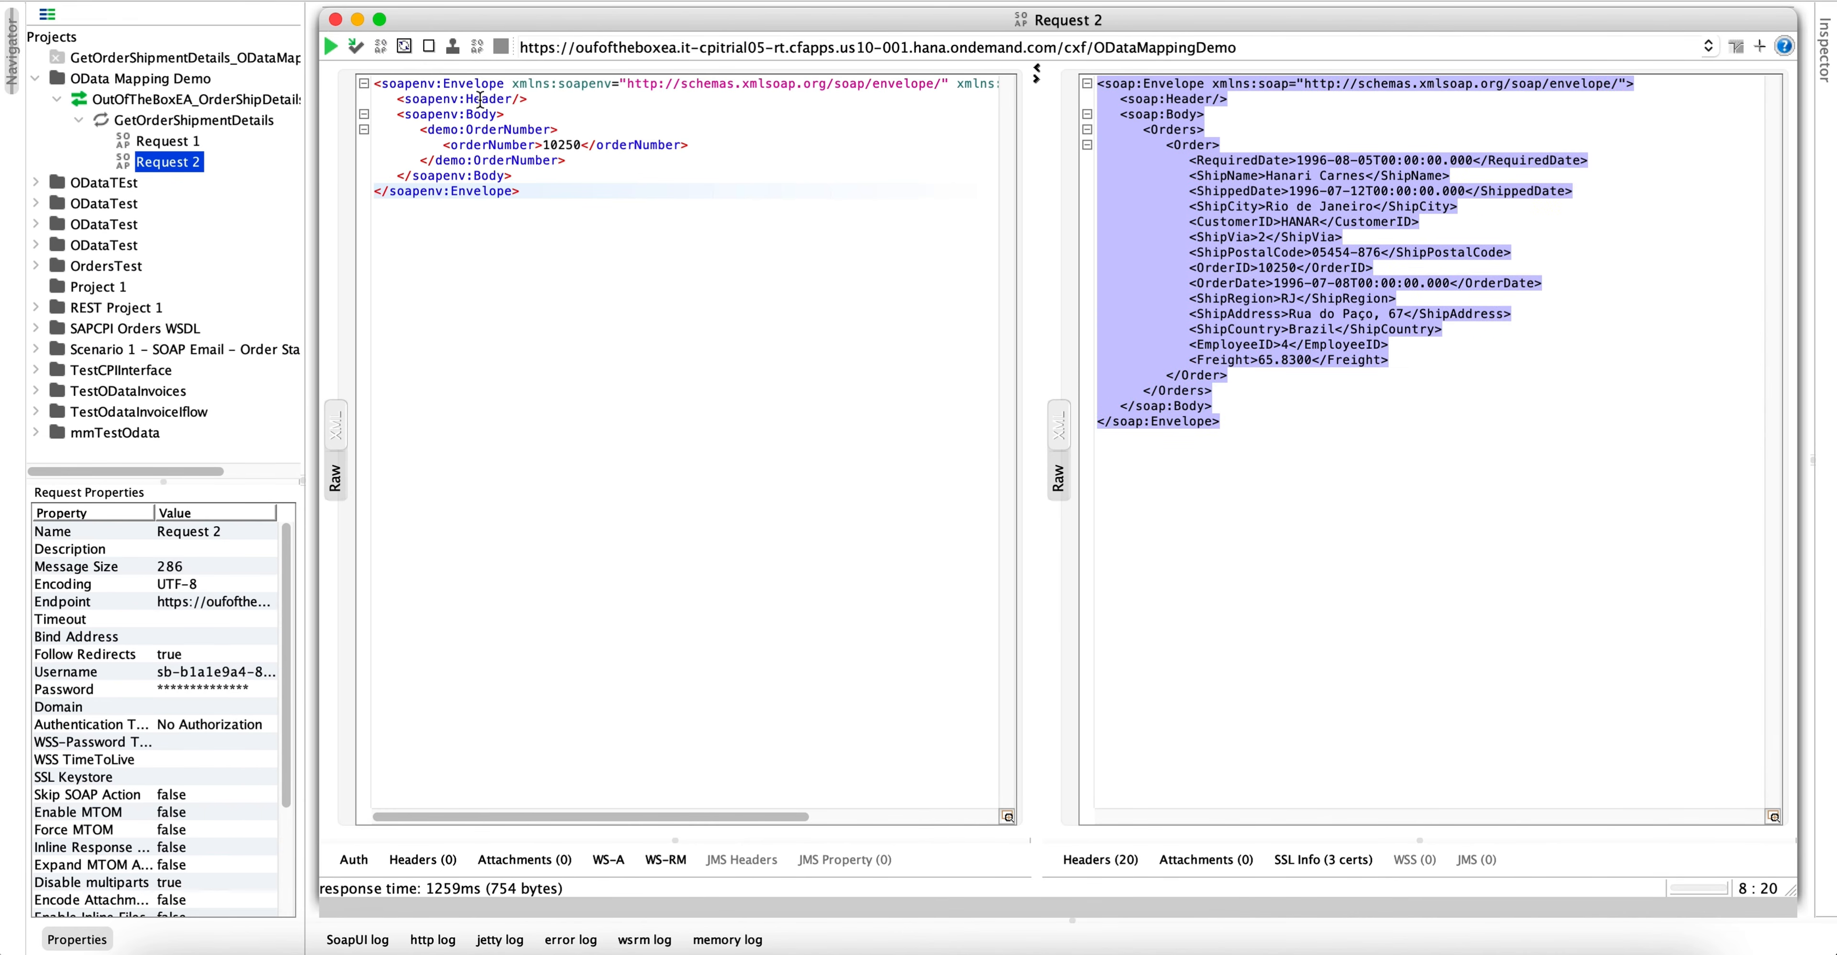
left_click(332, 51)
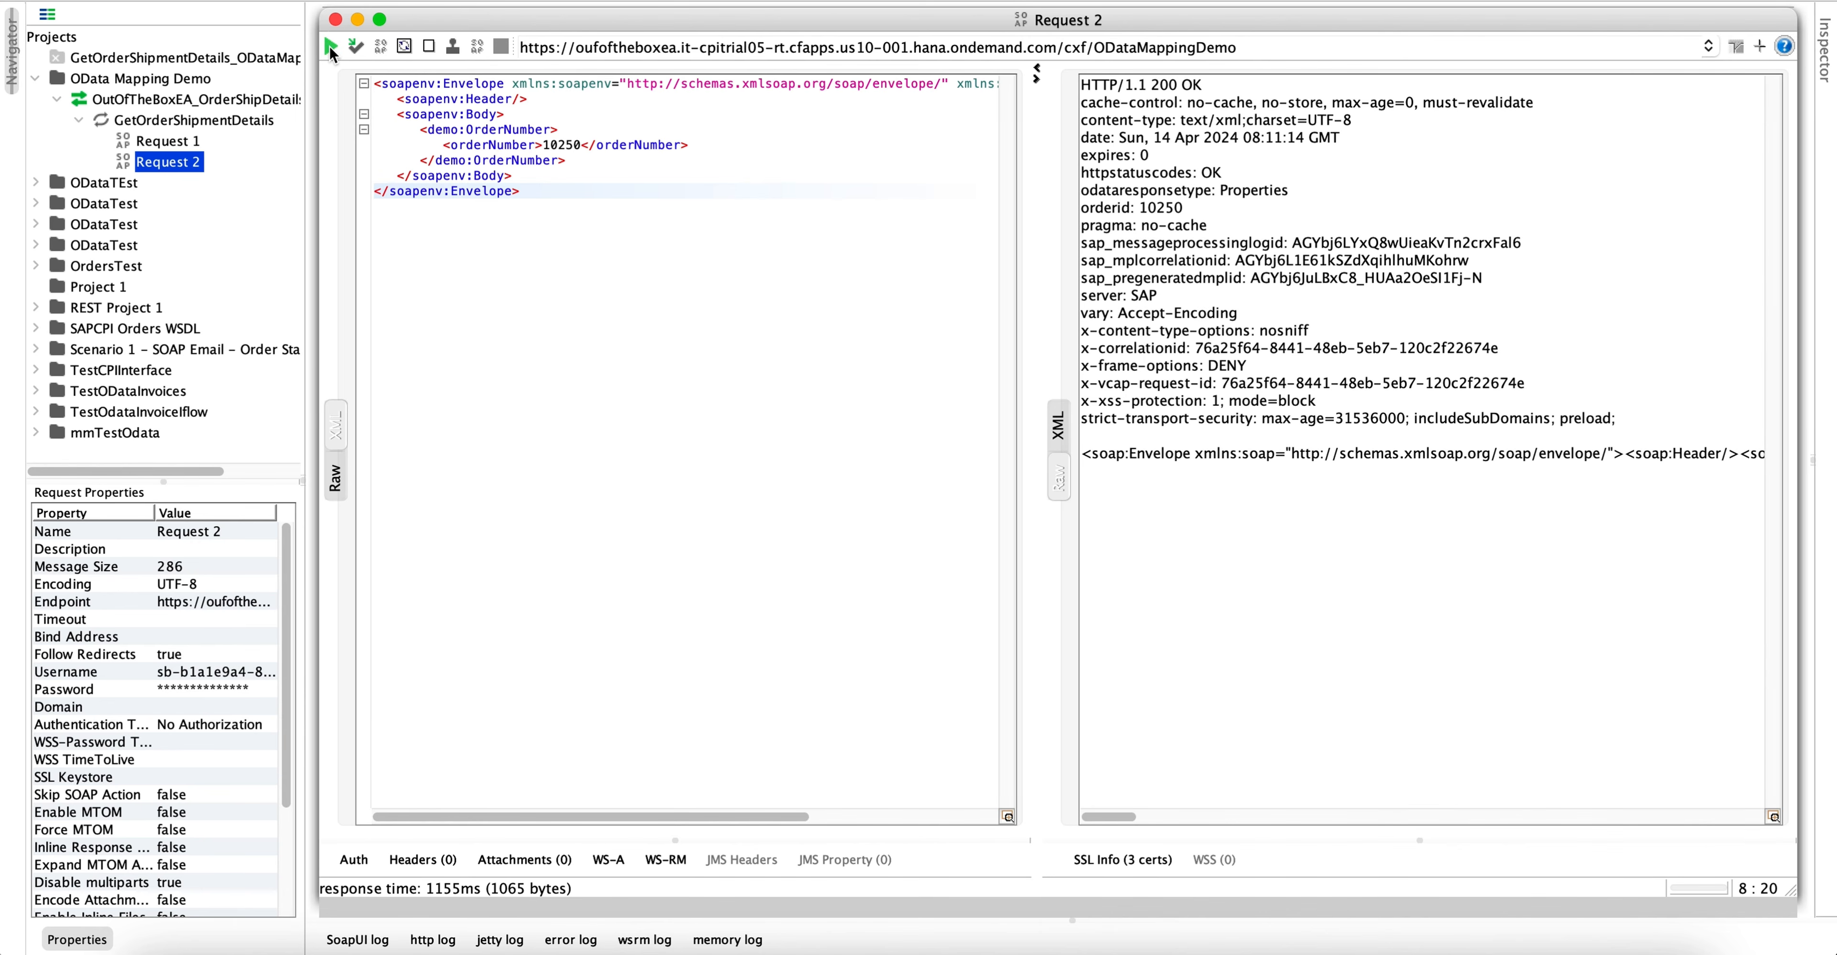
triple_click(1157, 87)
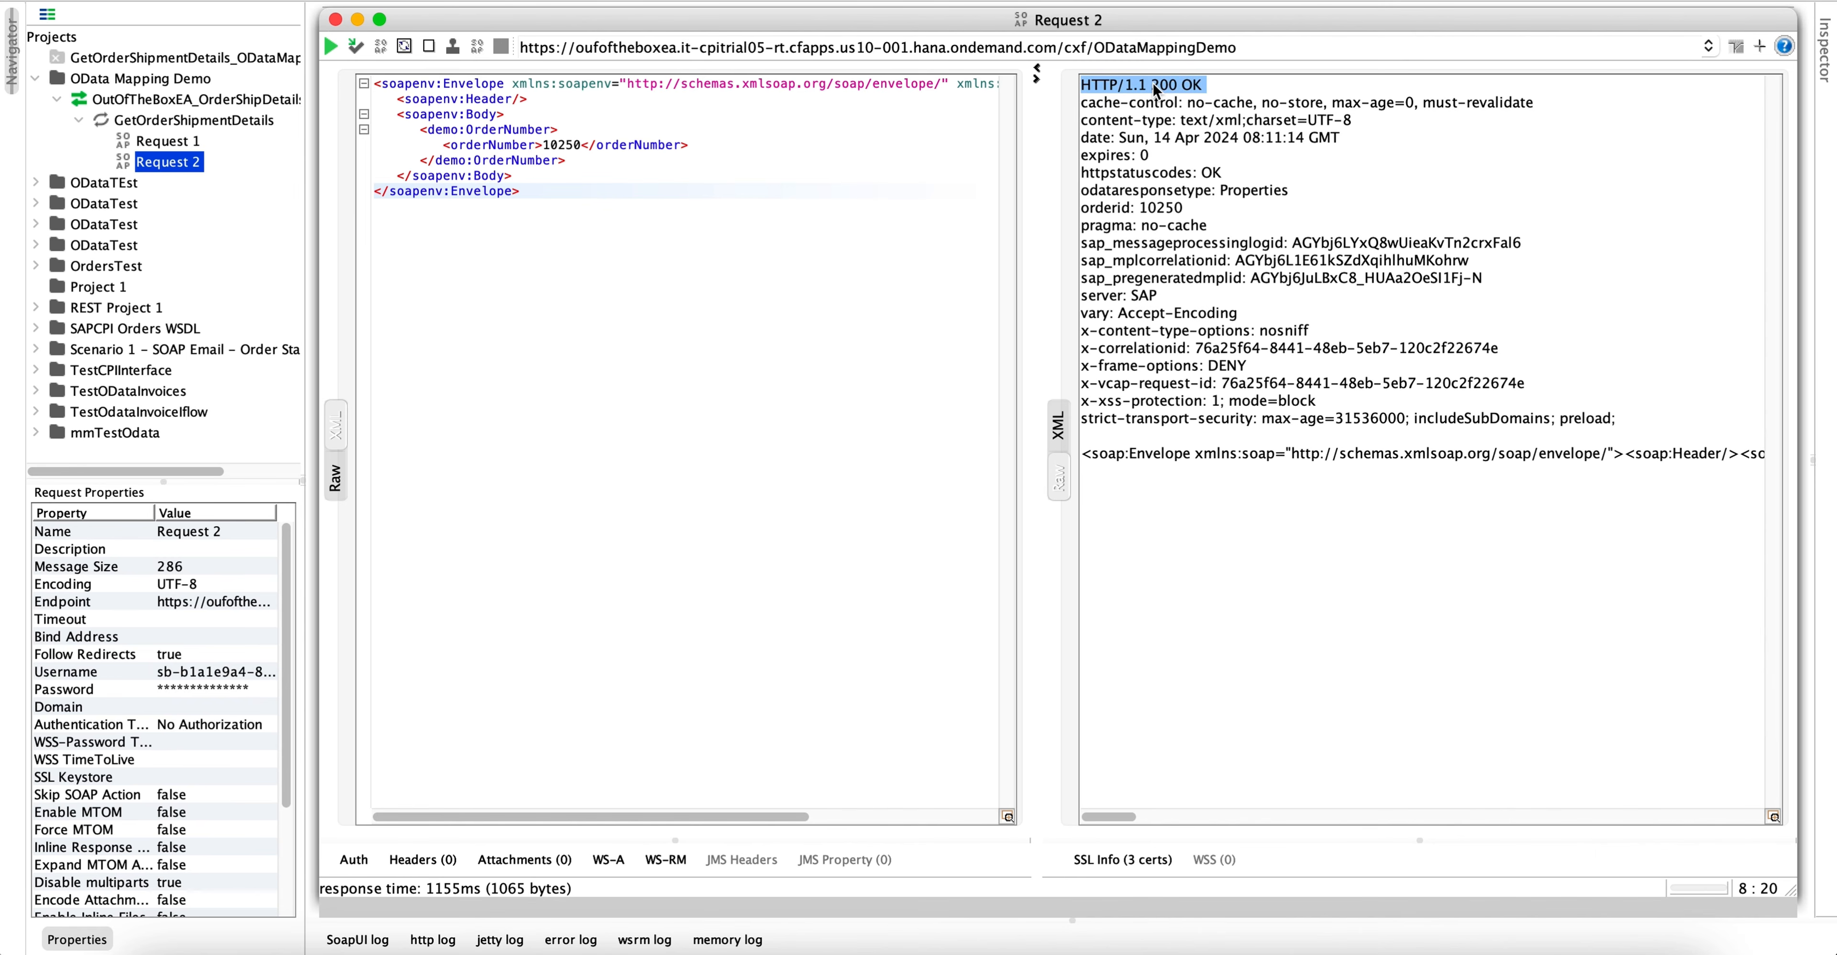
left_click(1057, 428)
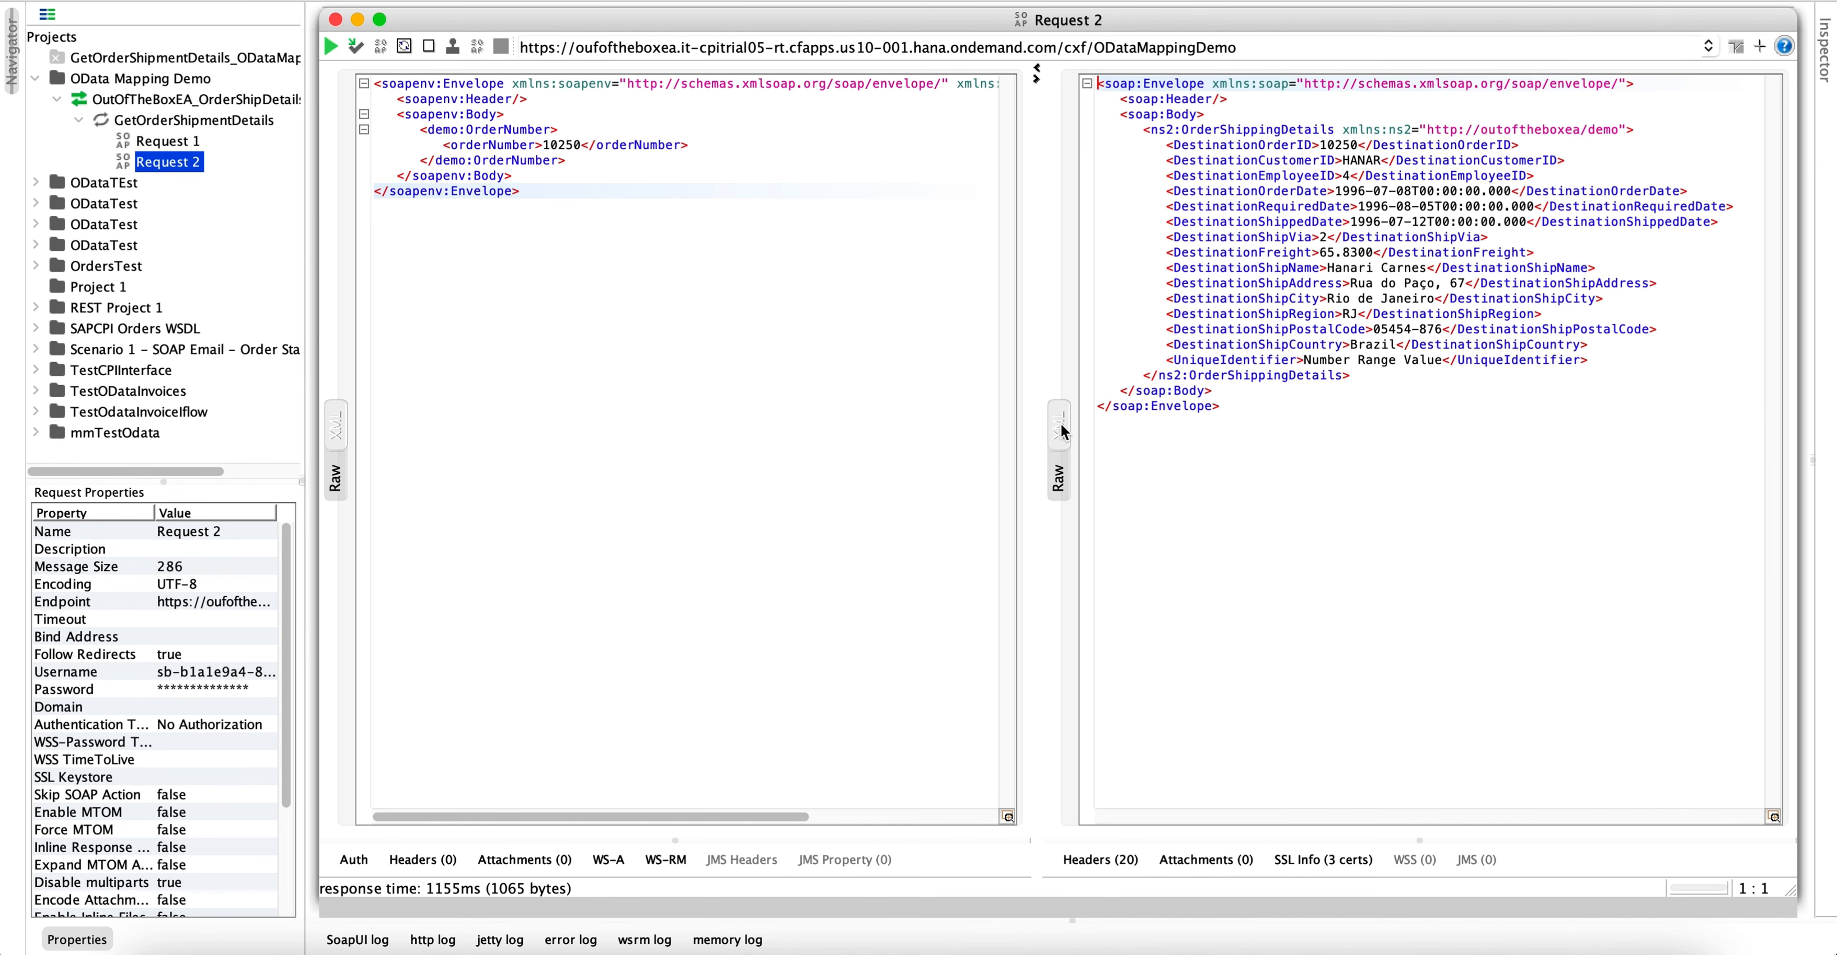
- Examine the destination fields and the UniqueIdentifier element in the OrderShippingDetails response
left_click(1390, 413)
left_click_drag(1157, 156, 1703, 386)
left_click(1703, 386)
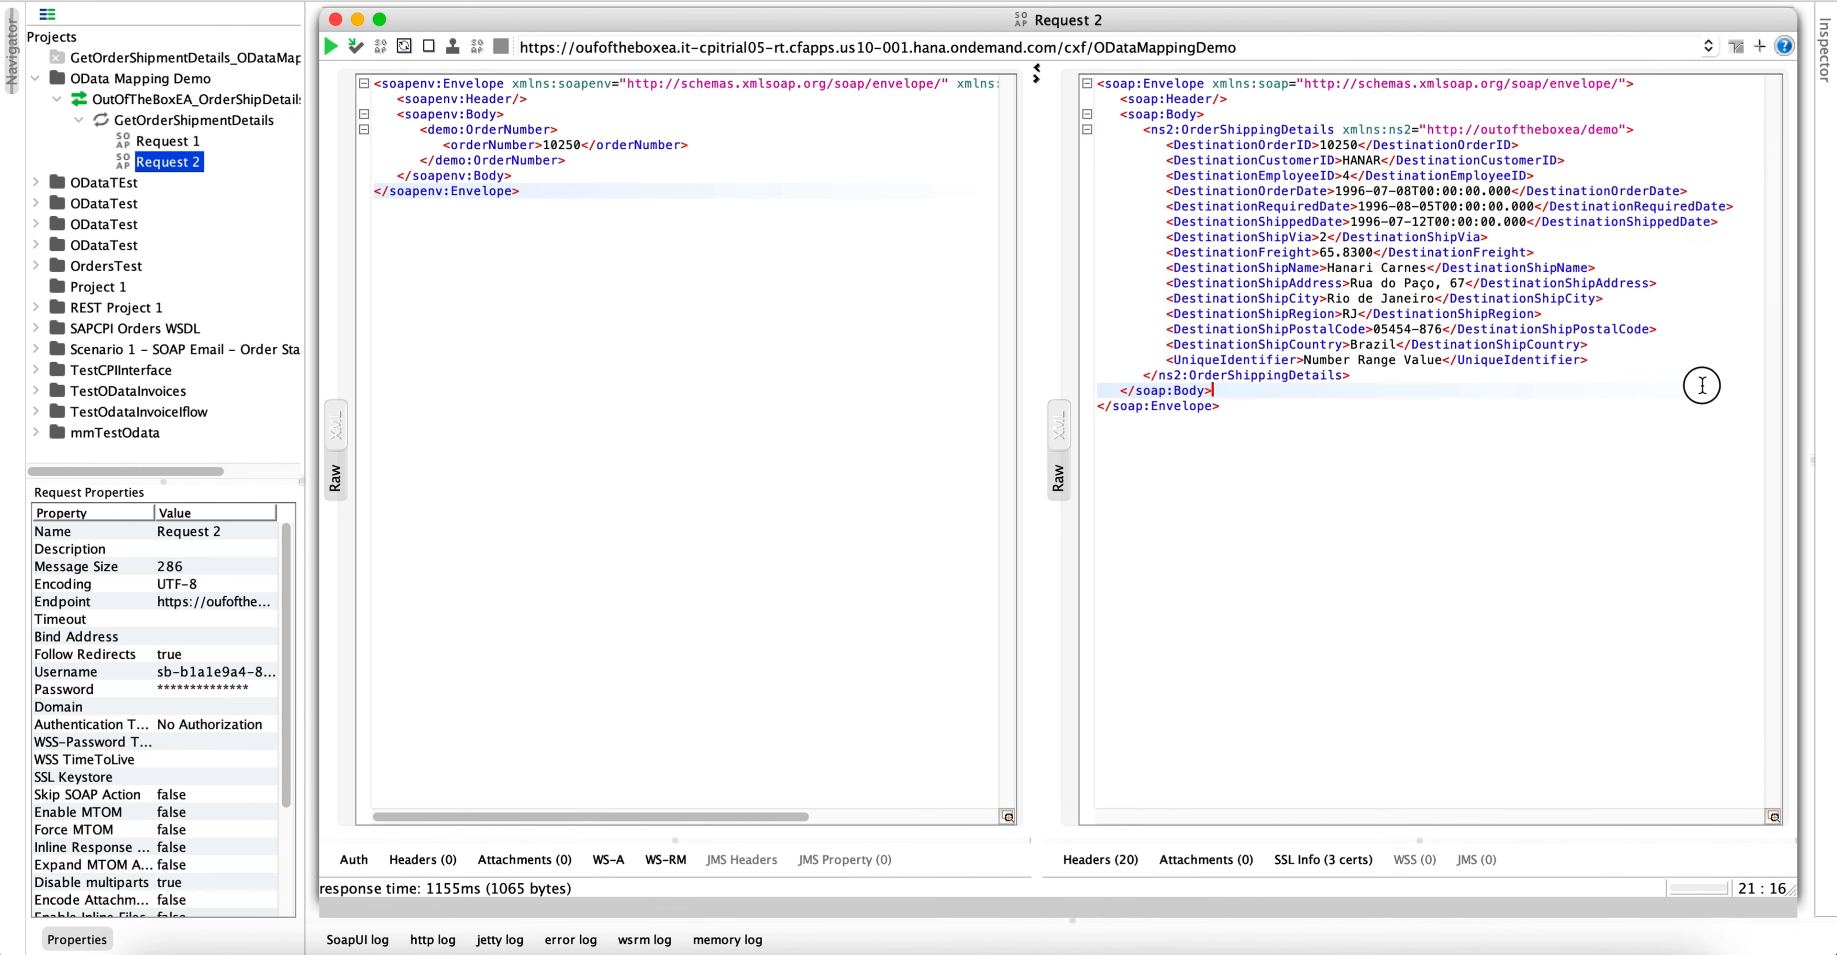
left_click_drag(1157, 360, 1607, 354)
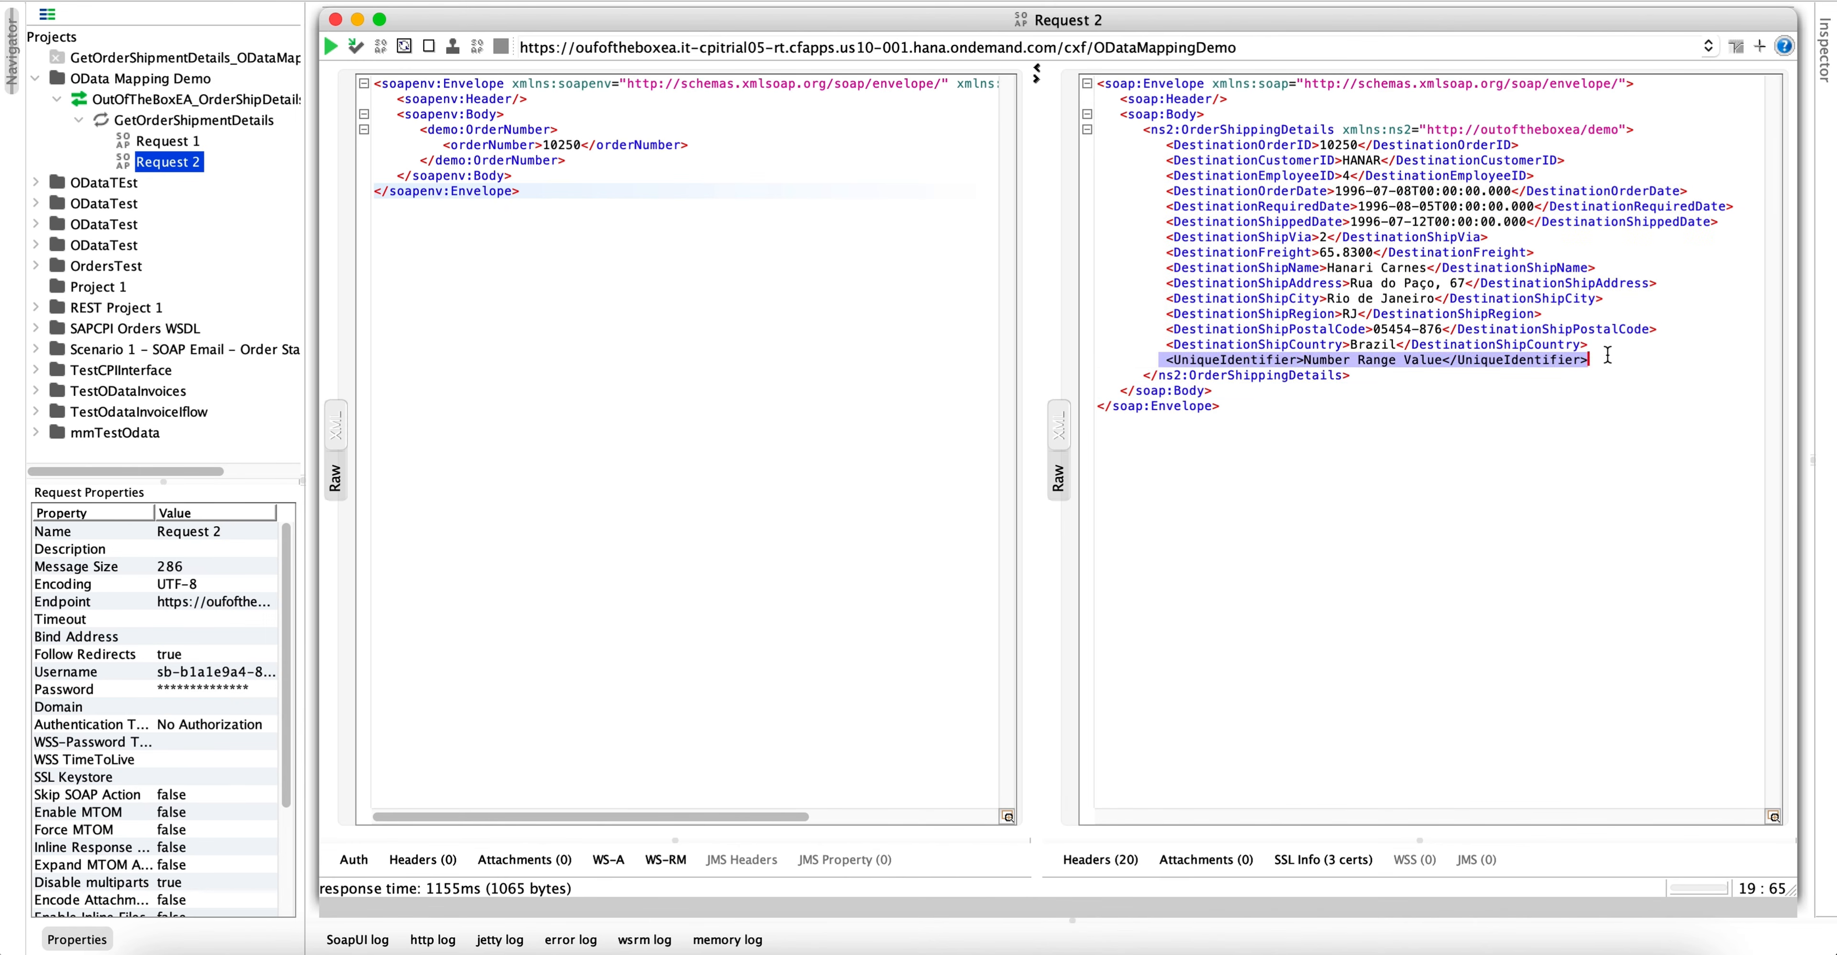
left_click(1216, 158)
left_click_drag(1153, 141, 1643, 393)
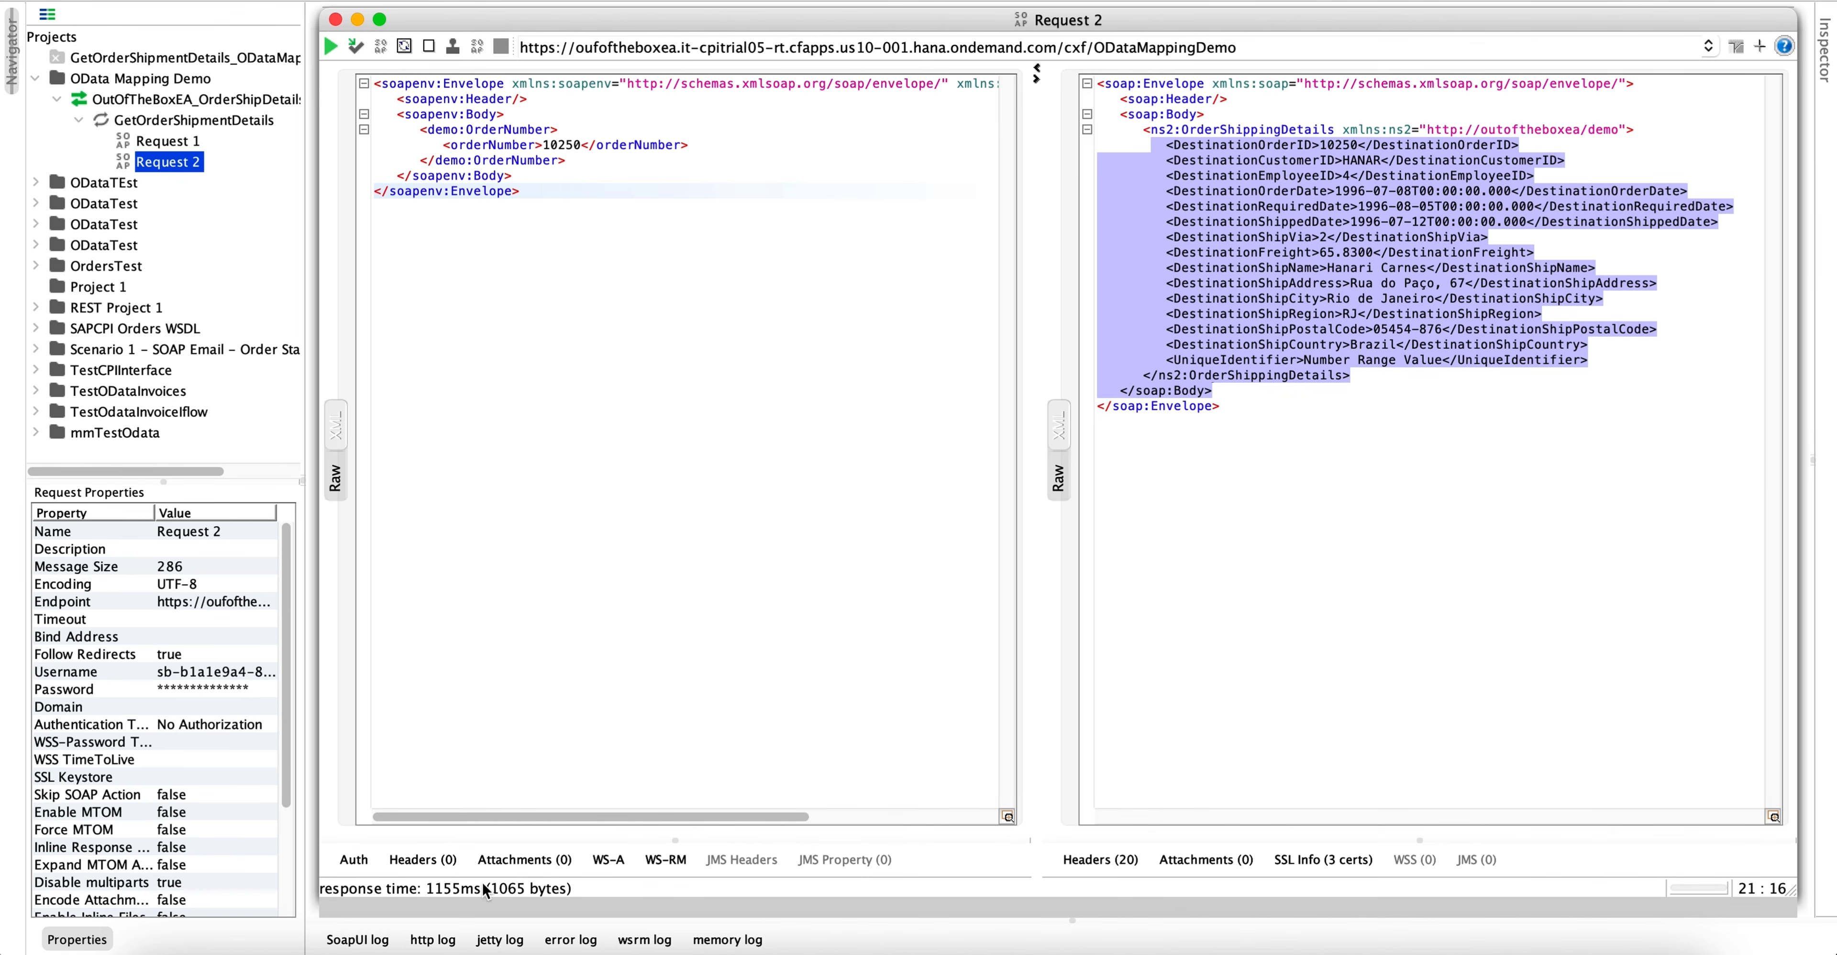
- Return to the ifODataService flow in Integration Suite and review its local mapping and schema references alongside the process diagram
left_click(414, 953)
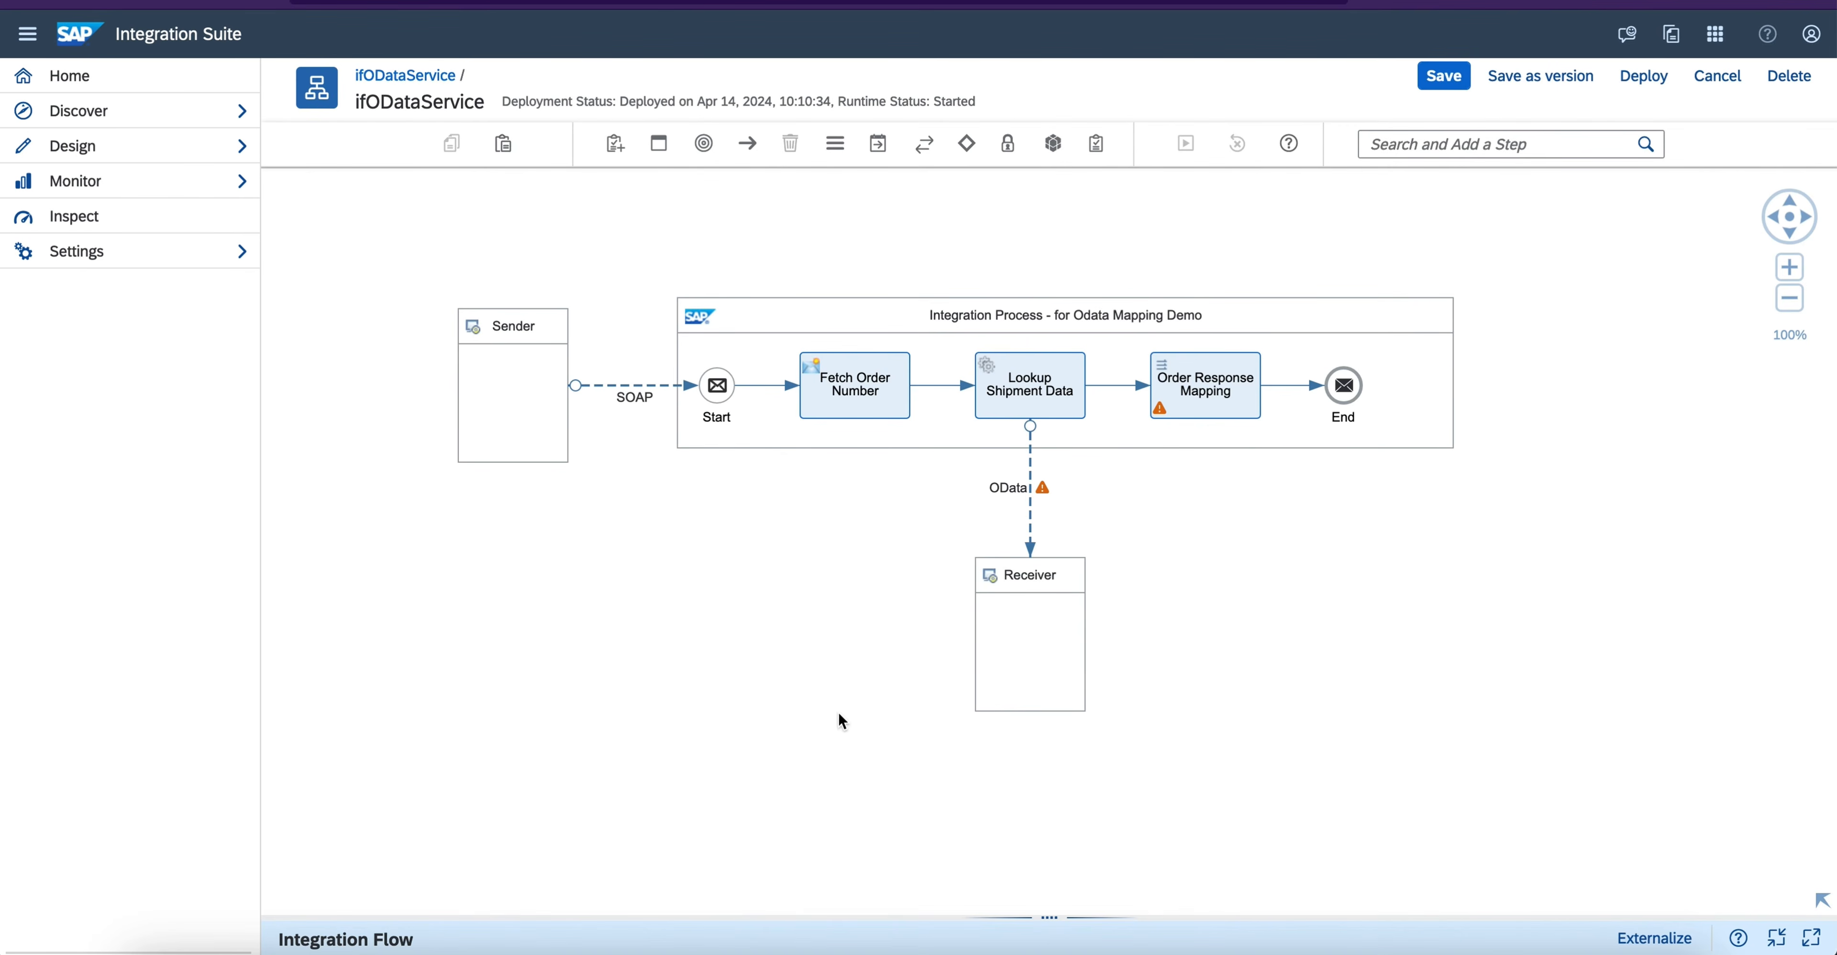
left_click_drag(714, 629, 735, 685)
left_click_drag(1035, 909, 1034, 546)
left_click(801, 603)
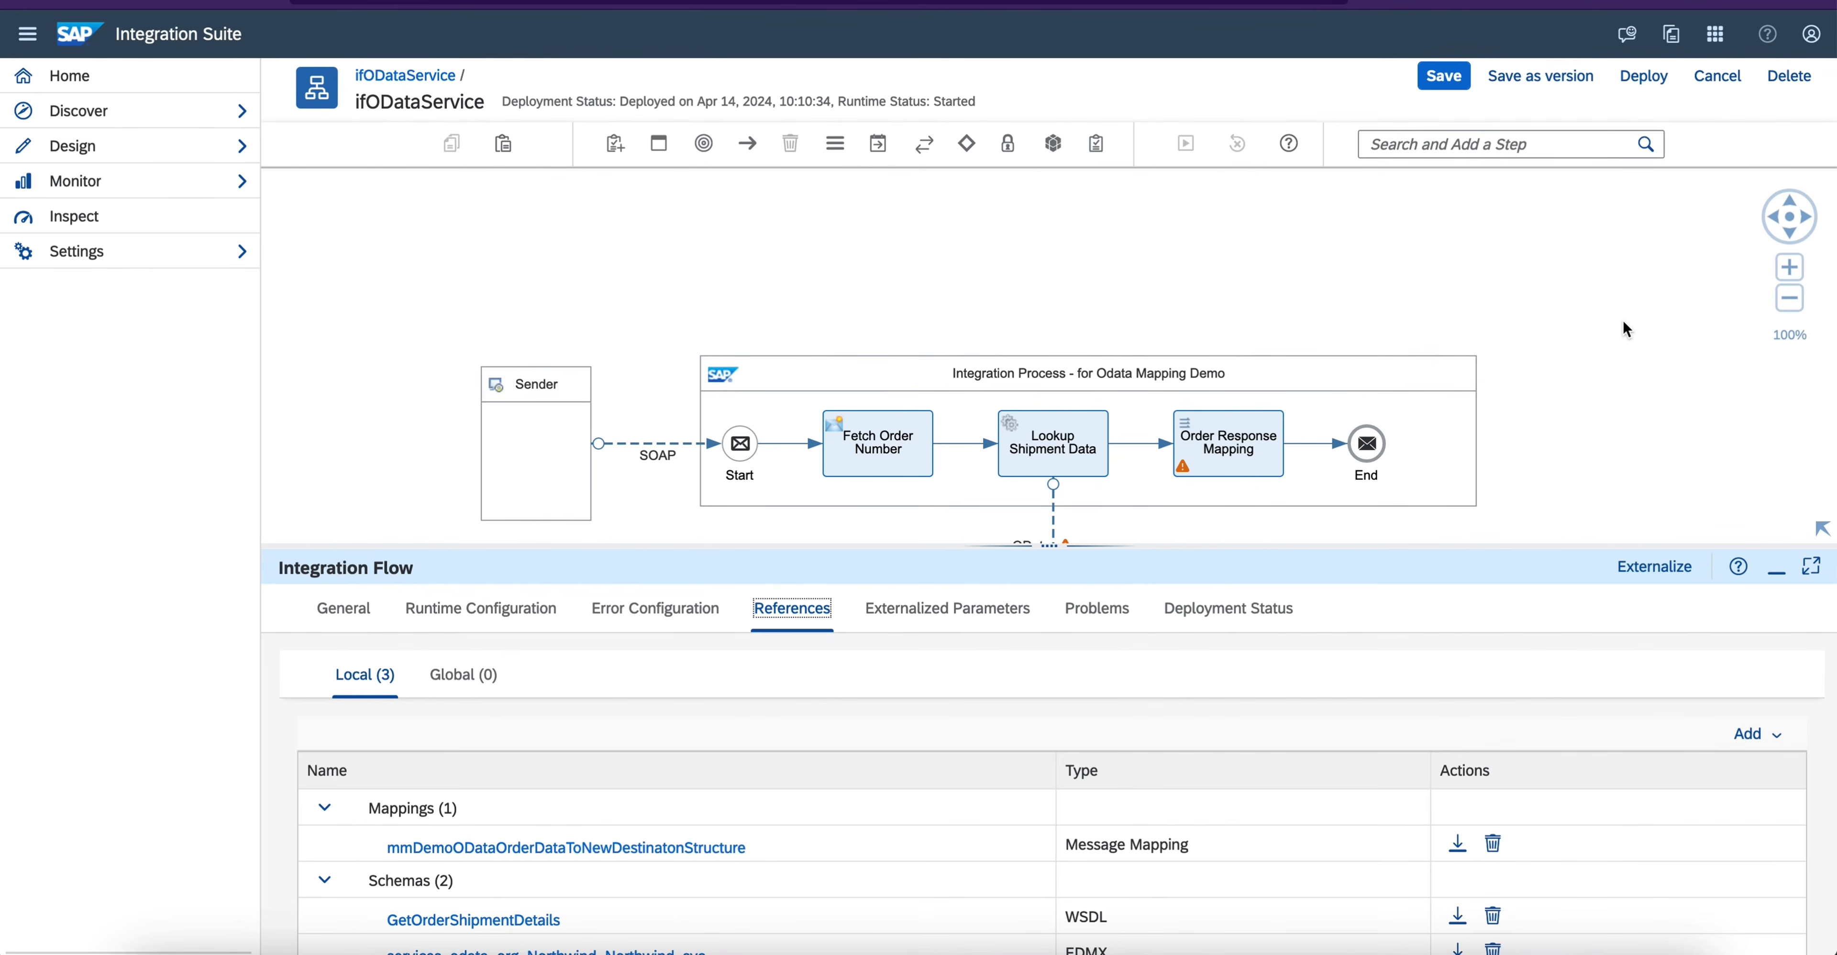
left_click_drag(1625, 328, 1615, 222)
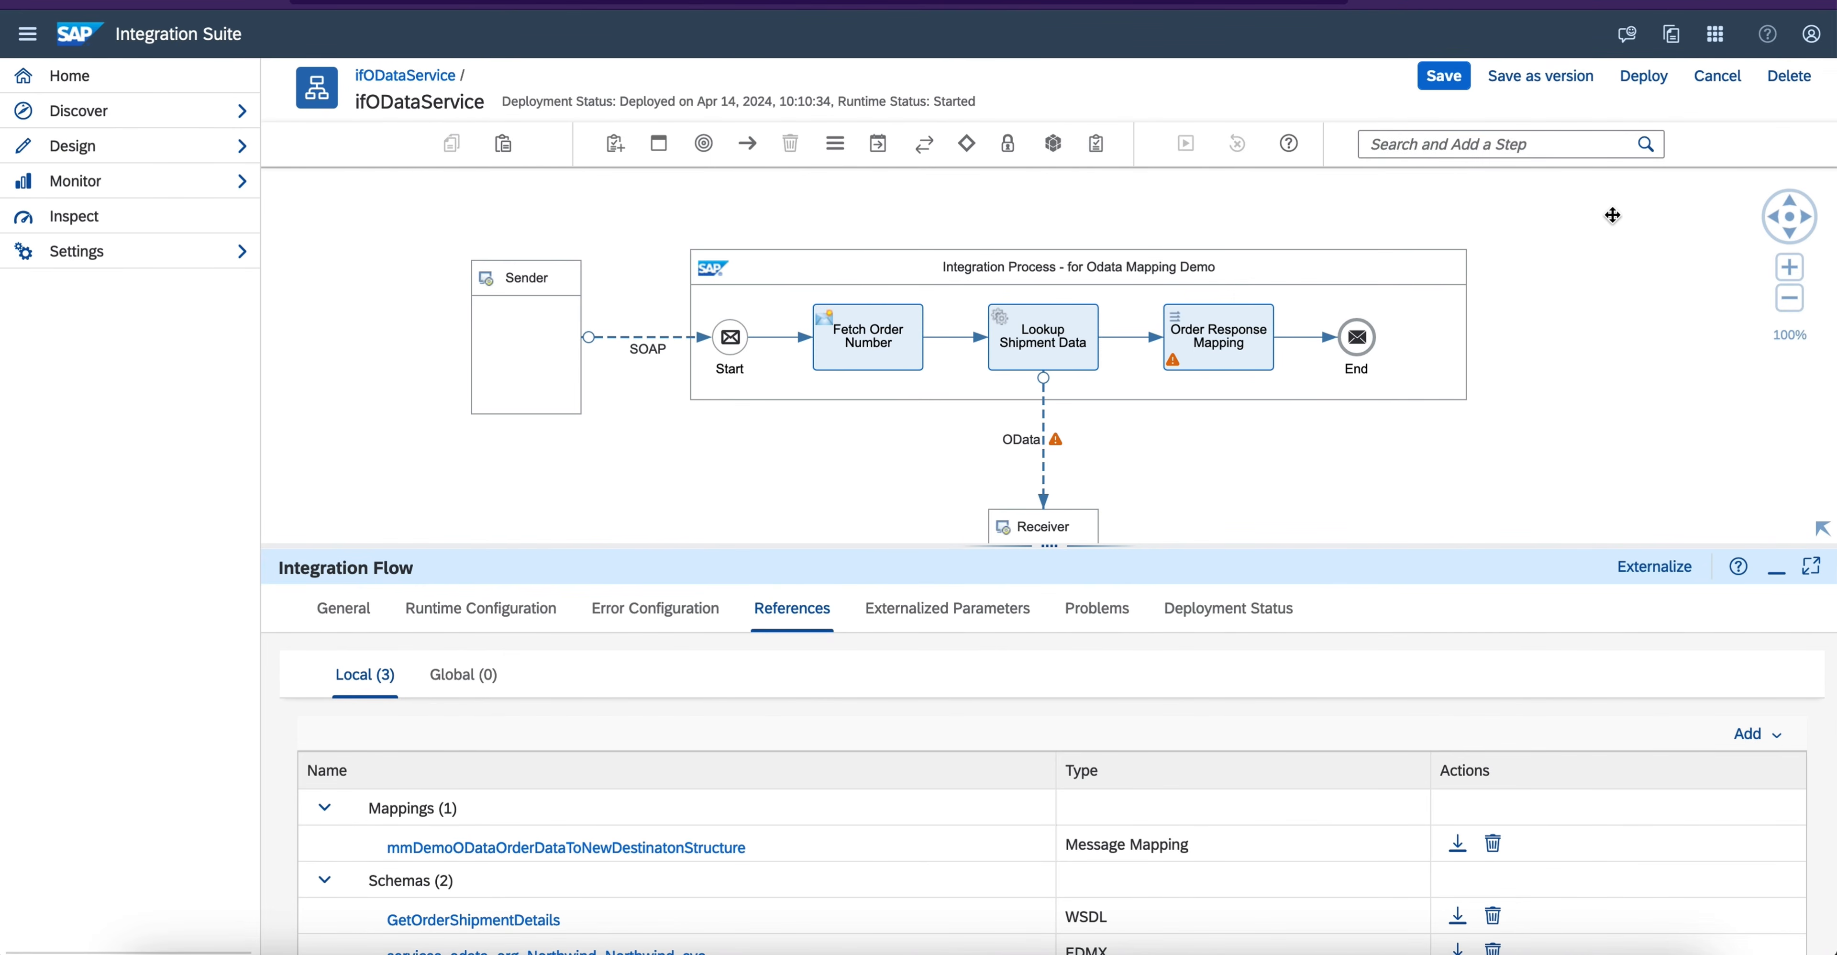
left_click(1791, 298)
left_click_drag(1522, 491, 1517, 420)
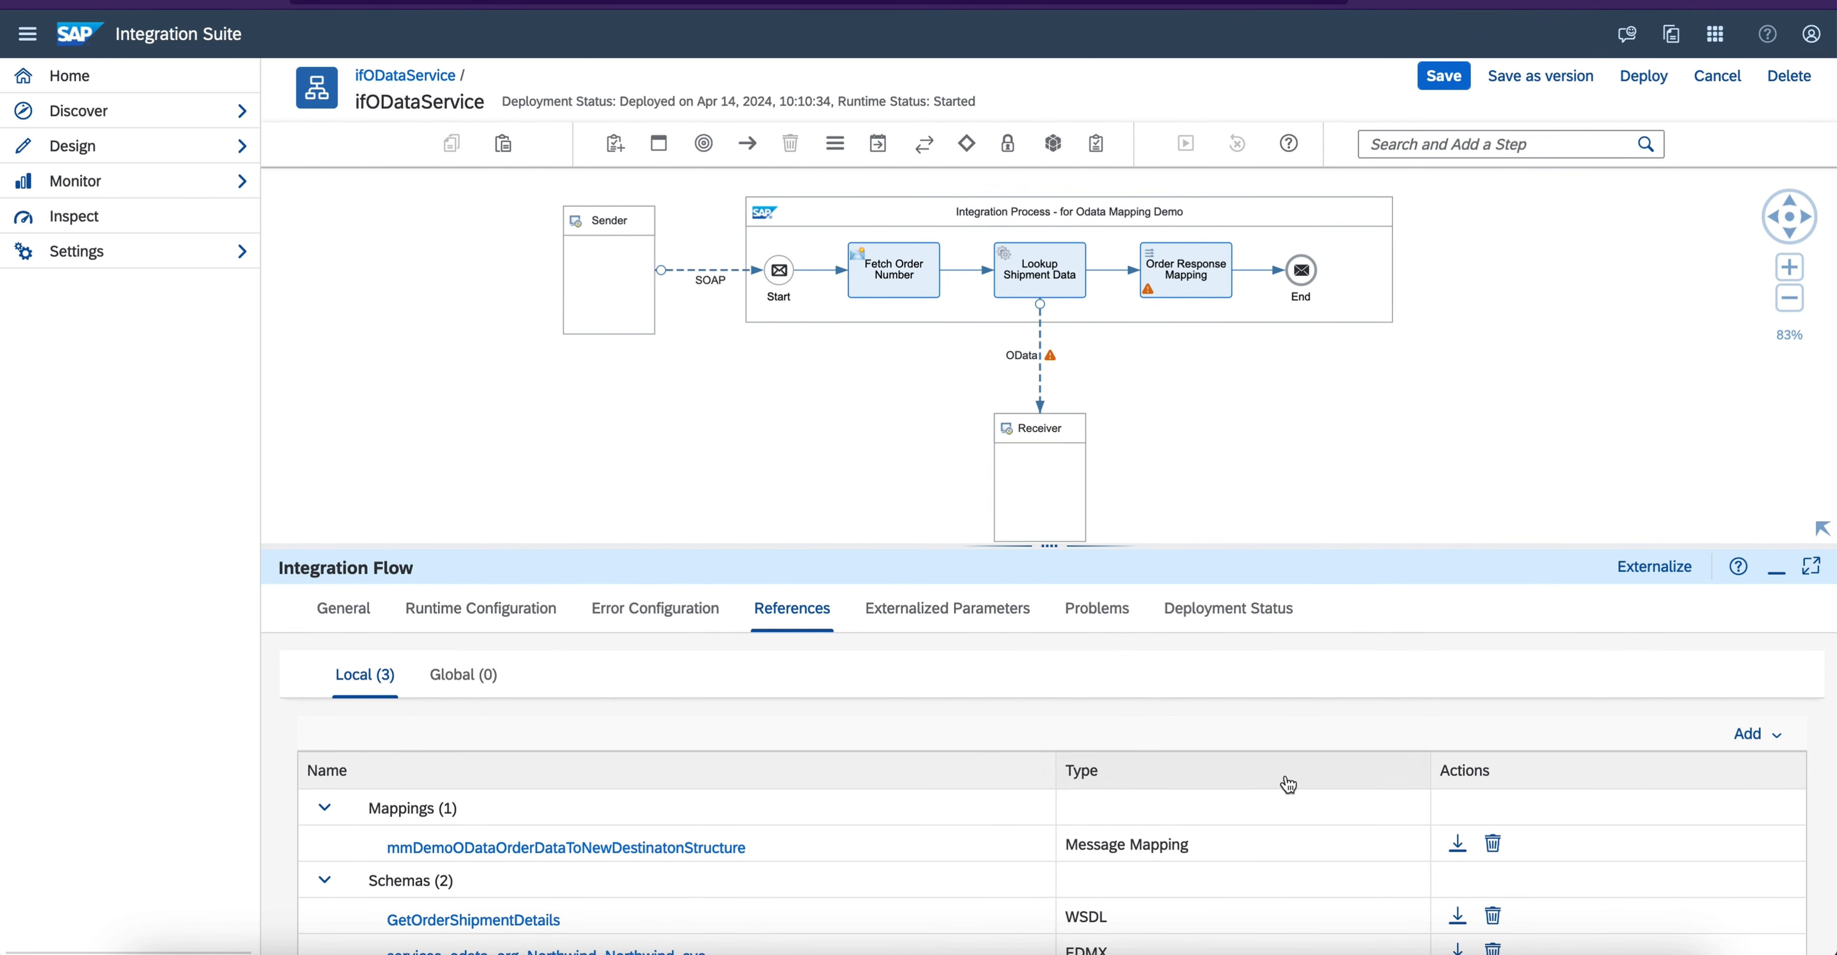
scroll(1285, 775, "down", 3)
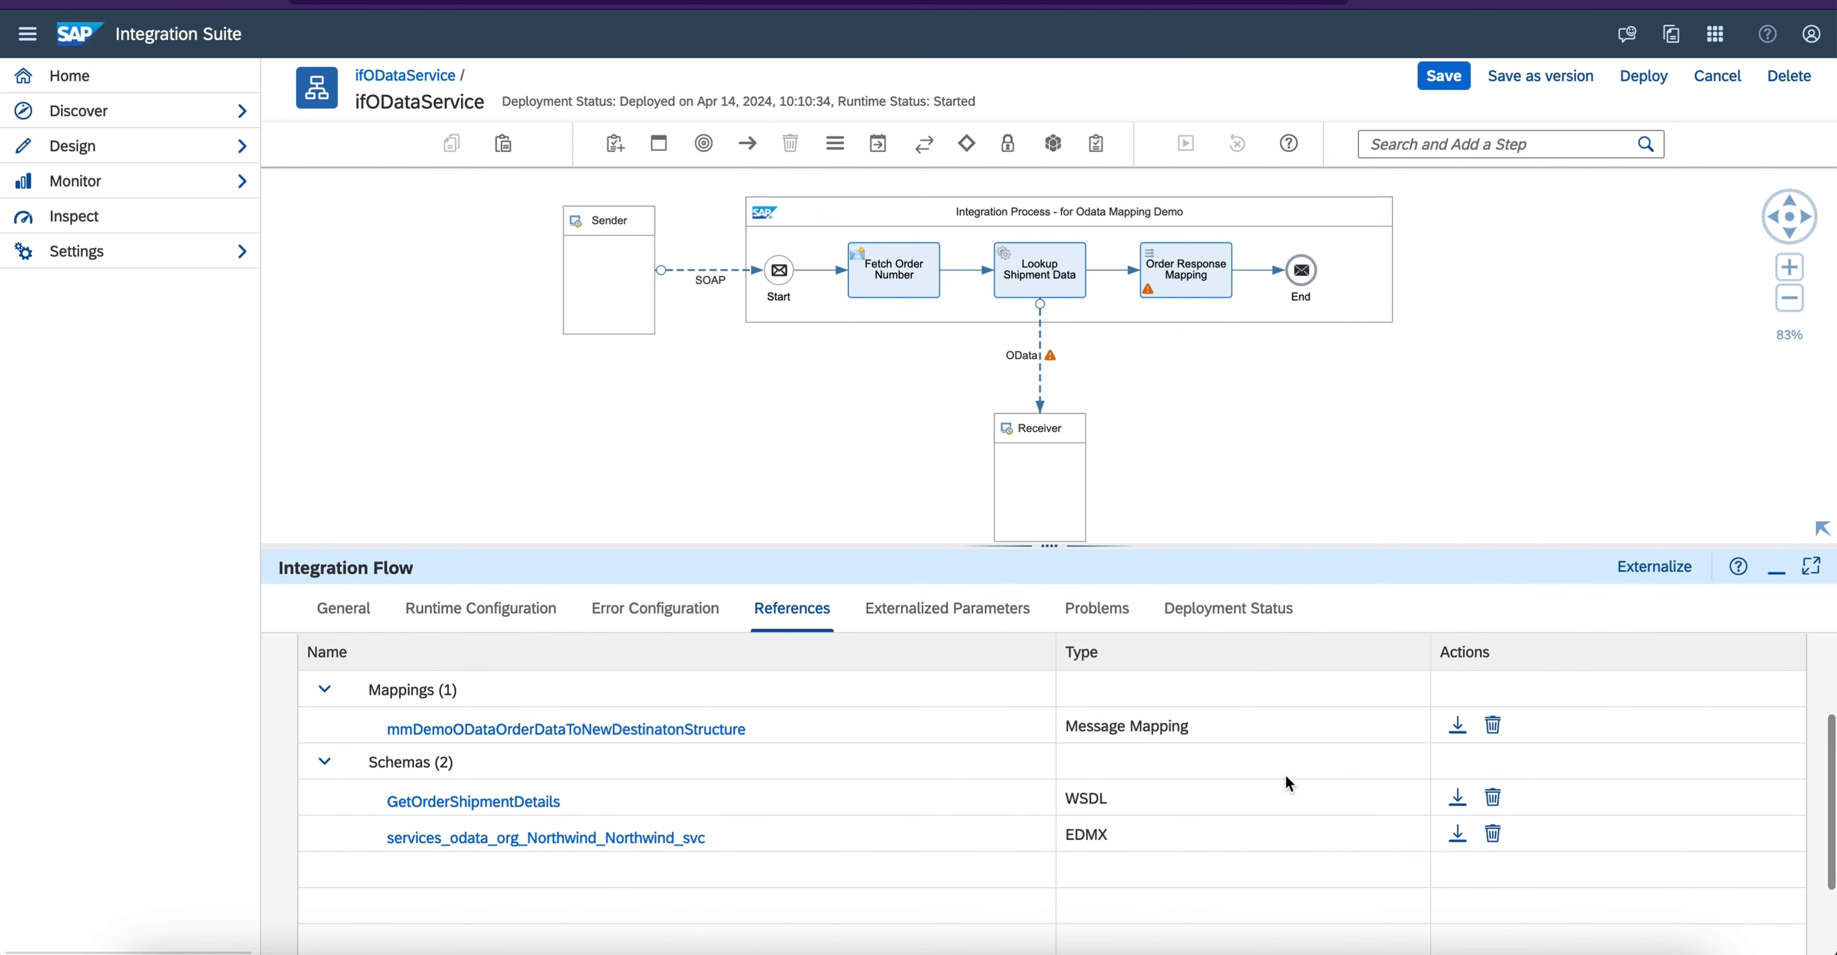